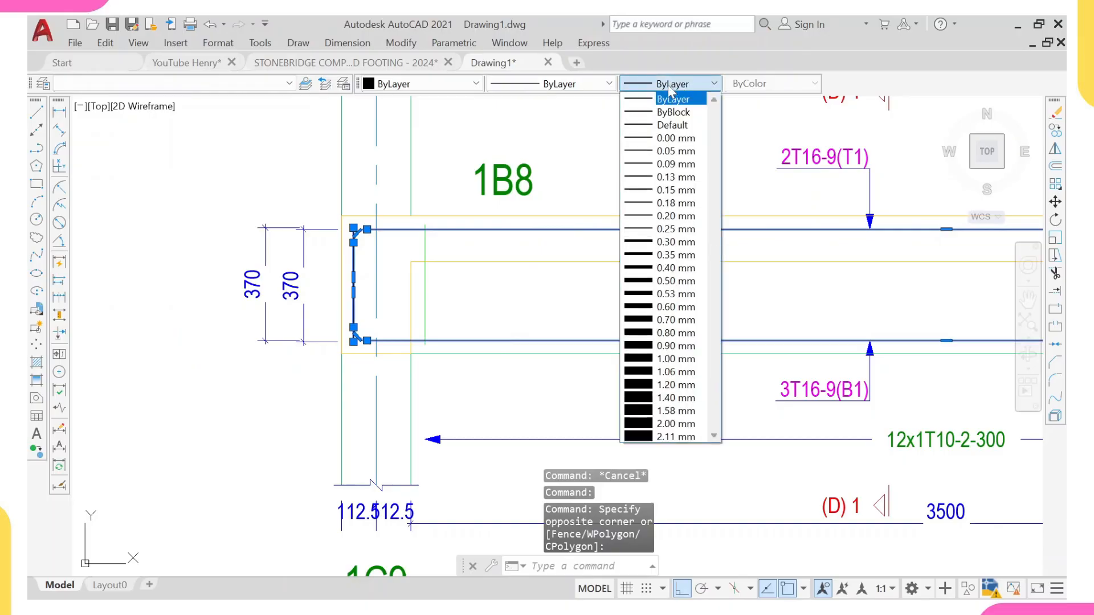
# - Set the lineweight of the selected main reinforcement bars in beam 1B8 to 0.30 mm
pyautogui.click(660, 245)
pyautogui.press('Escape')
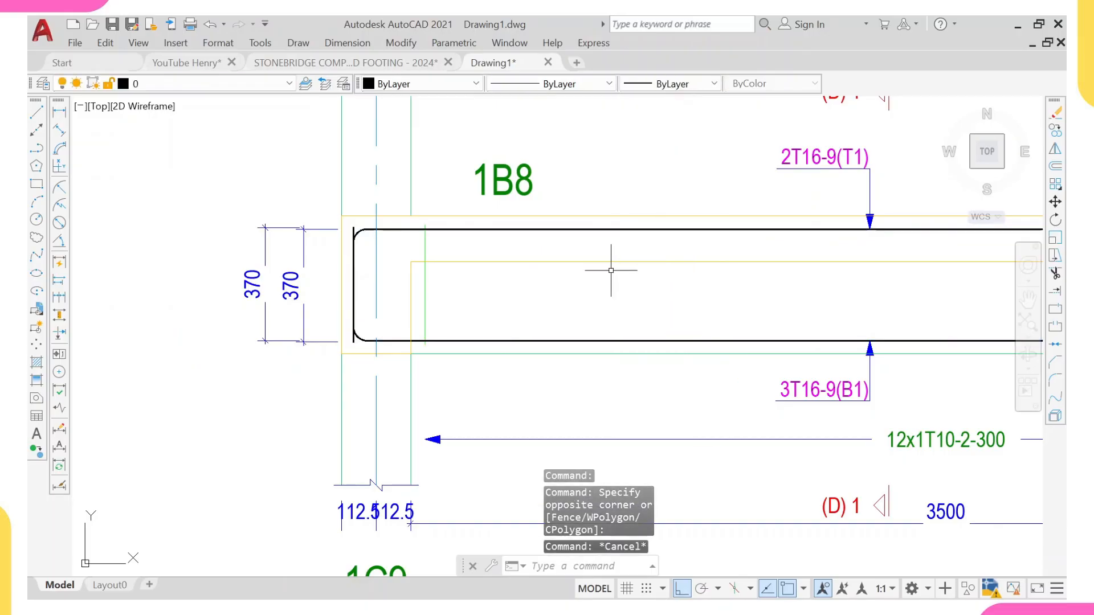
# - Inspect the reinforcement bars of beam 1B8 along its full length and compare them with the surrounding beam details
pyautogui.scroll(-6, 495, 335)
pyautogui.scroll(6, 589, 334)
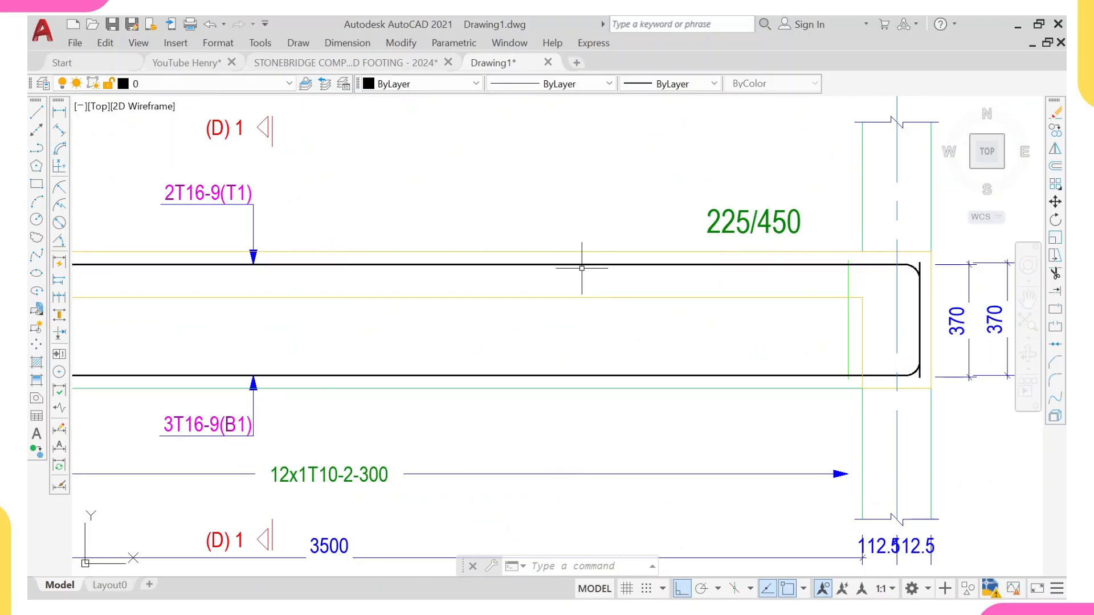
pyautogui.scroll(-4, 582, 268)
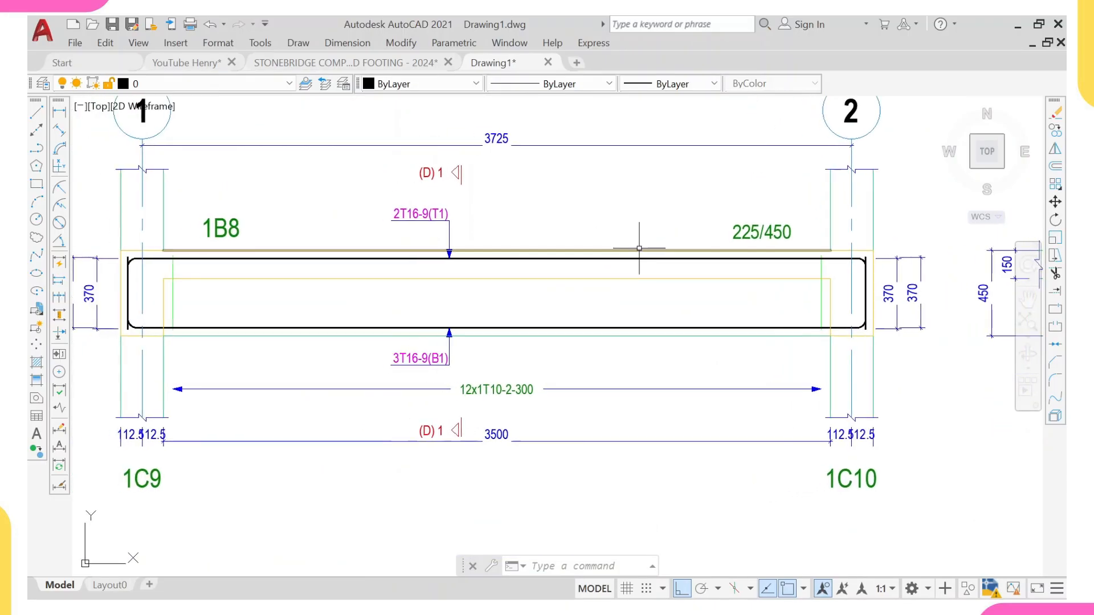
pyautogui.moveTo(630, 244); pyautogui.dragTo(610, 305, button='middle')
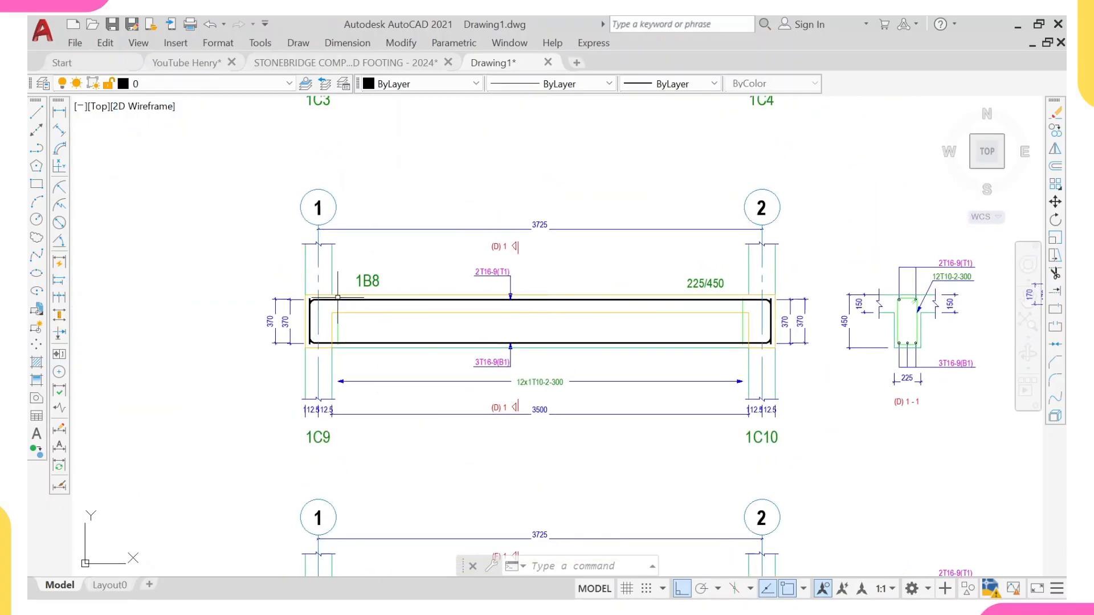
pyautogui.scroll(-7, 338, 297)
pyautogui.scroll(3, 348, 330)
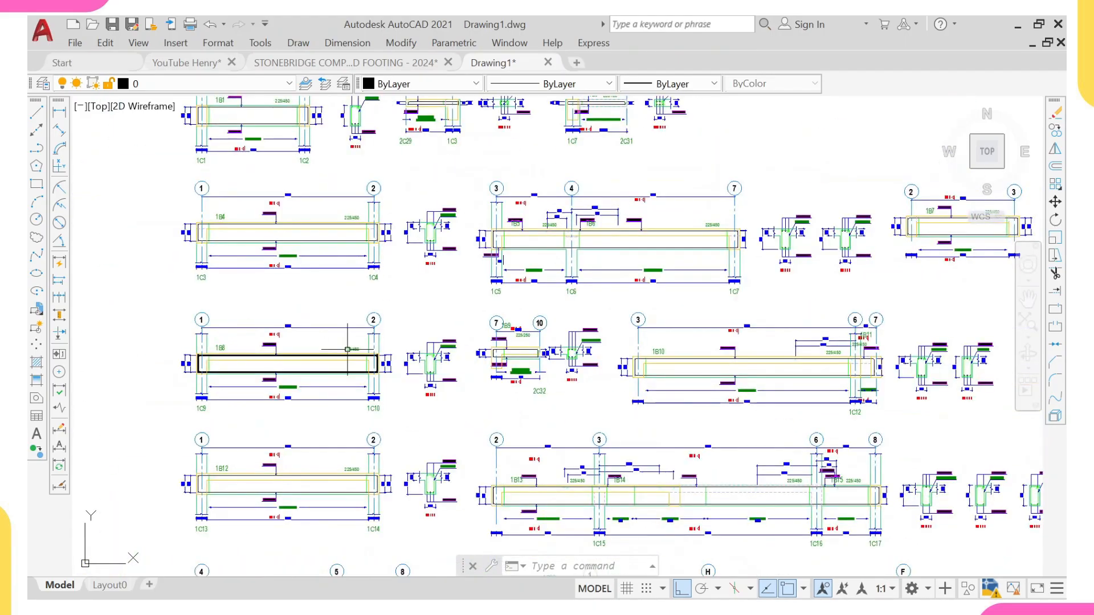
pyautogui.scroll(-2, 339, 216)
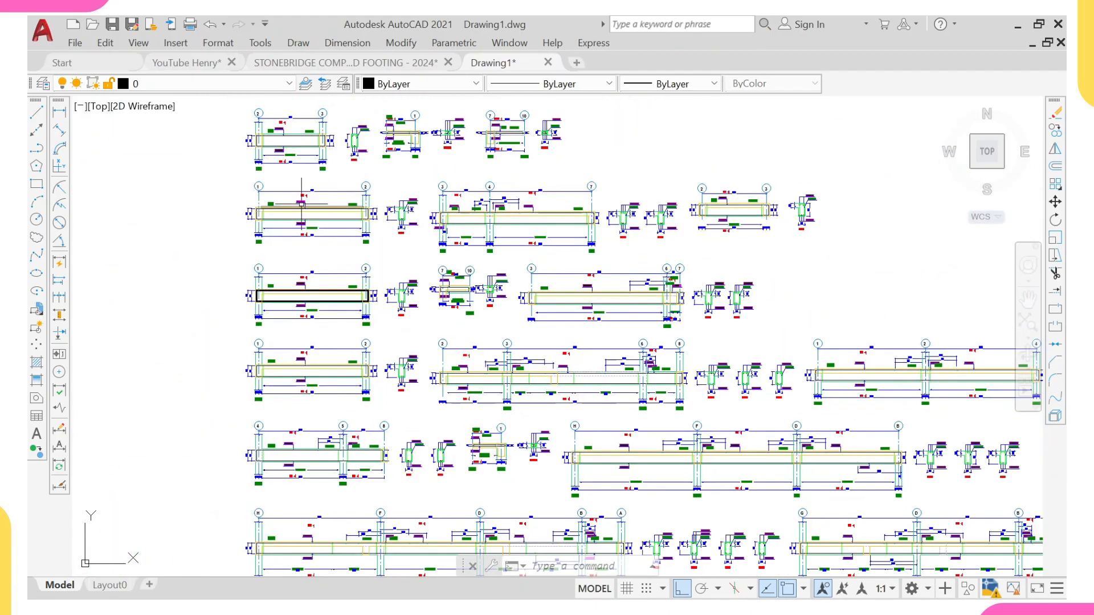
pyautogui.scroll(-4, 342, 207)
pyautogui.scroll(6, 472, 370)
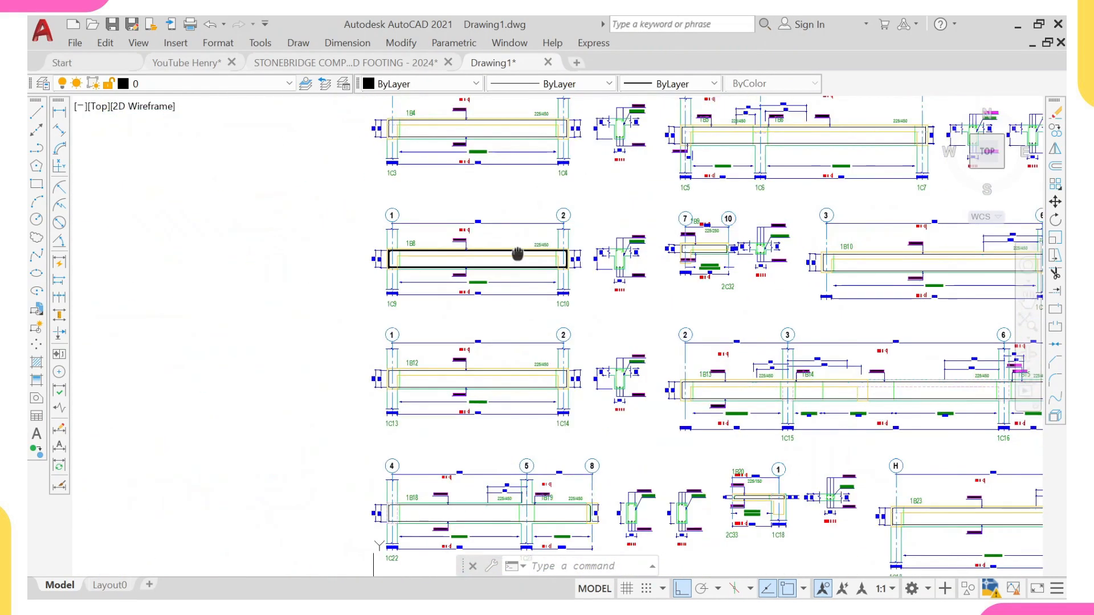
# - Undo the lineweight change on beam 1B8's reinforcement bars
pyautogui.hotkey('ctrl', 'x')
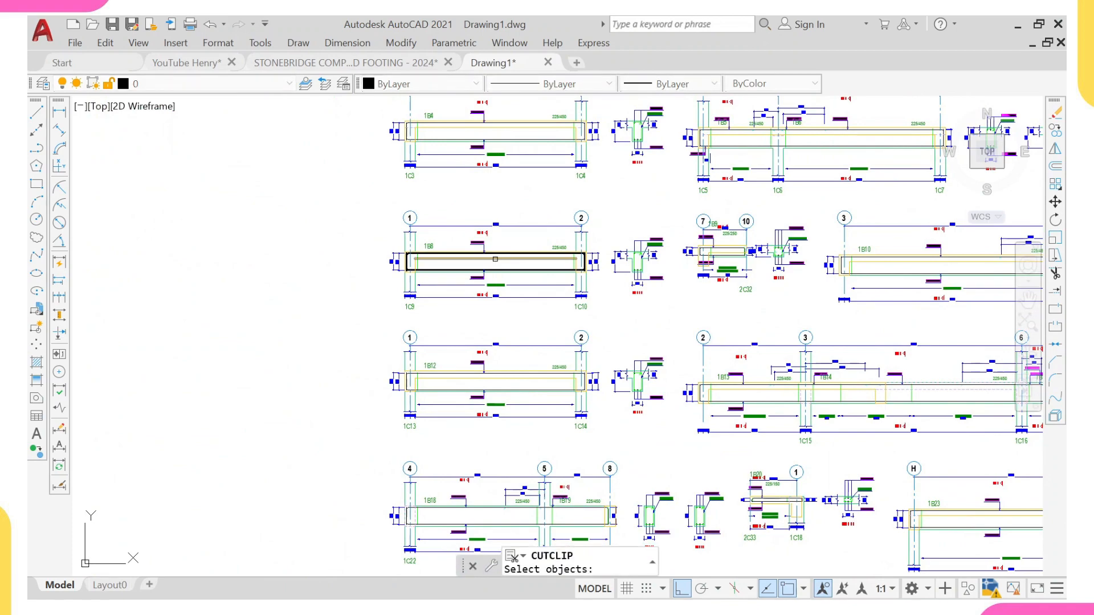
pyautogui.press('Escape')
pyautogui.hotkey('ctrl', 'z')
pyautogui.hotkey('ctrl', 'z')
pyautogui.hotkey('ctrl', 'z')
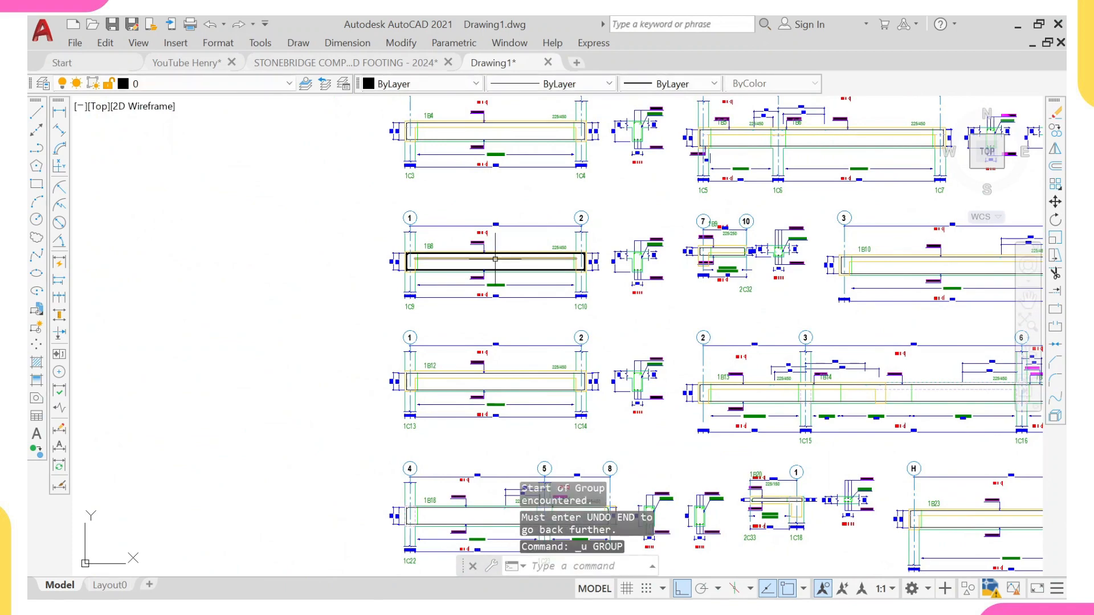
pyautogui.hotkey('ctrl', 'z')
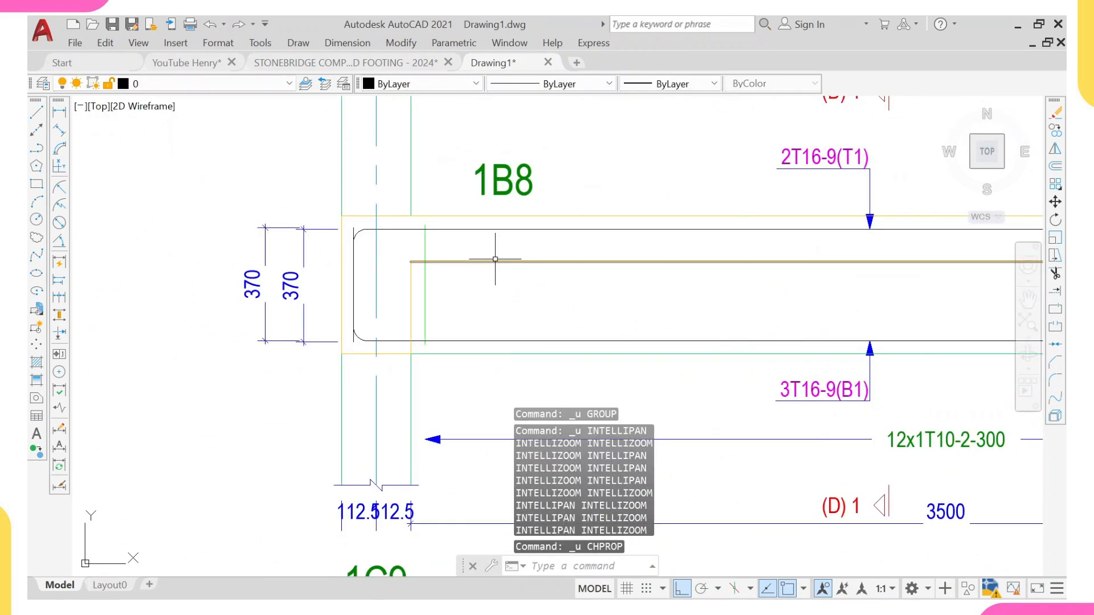
# - Copy the complete beam 1B8 detail, including its elevation and cross-section, to the clipboard
pyautogui.scroll(-6, 496, 259)
pyautogui.scroll(3, 469, 262)
pyautogui.scroll(-10, 490, 259)
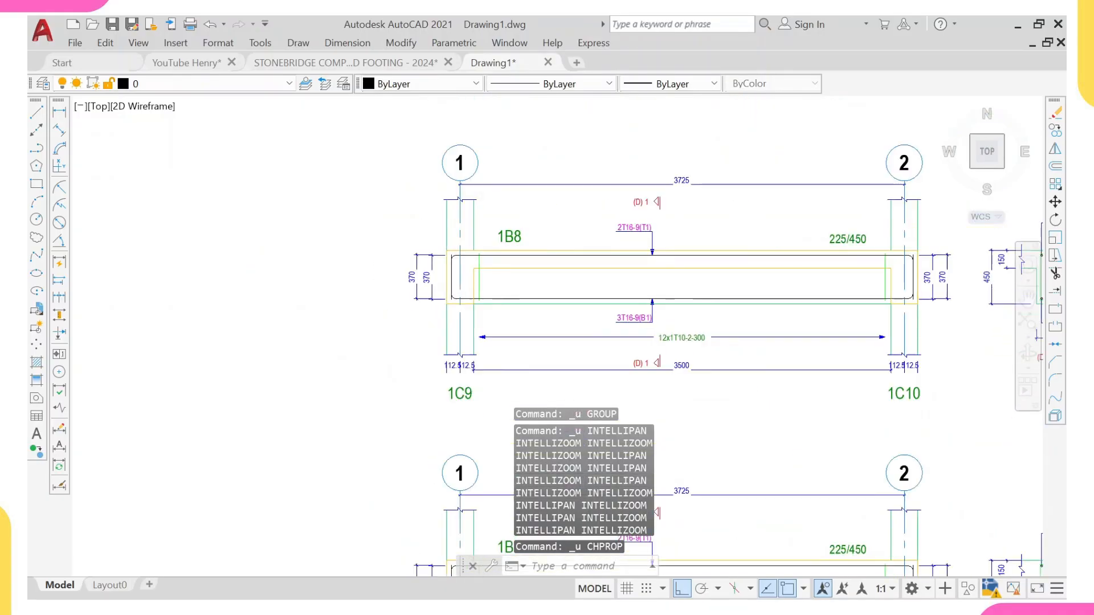
pyautogui.scroll(5, 513, 259)
pyautogui.scroll(-3, 501, 251)
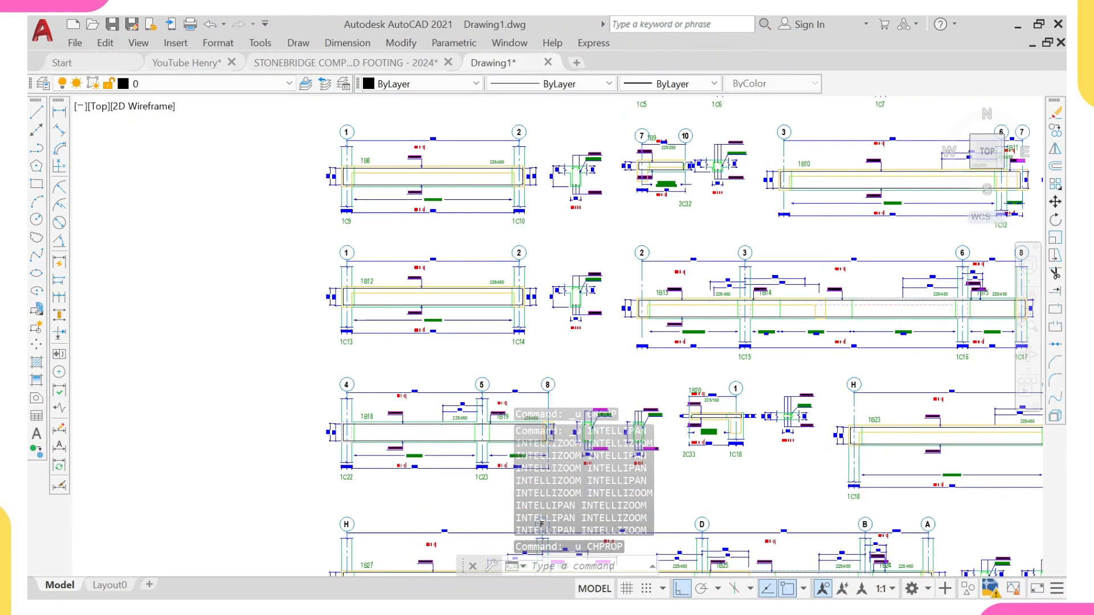
pyautogui.click(318, 119)
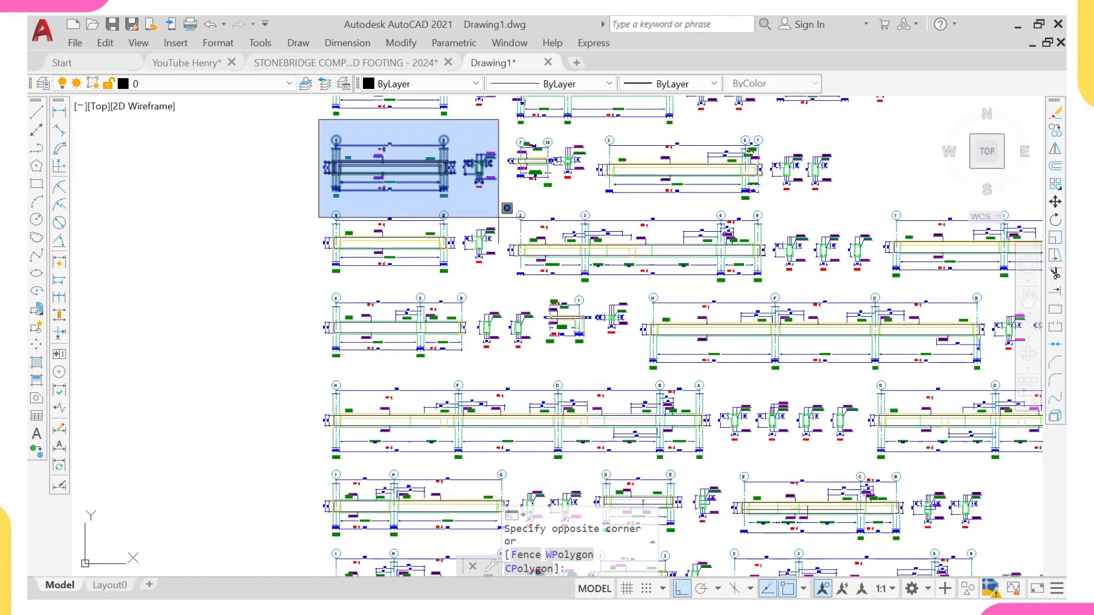
pyautogui.click(498, 217)
pyautogui.hotkey('ctrl', 'c')
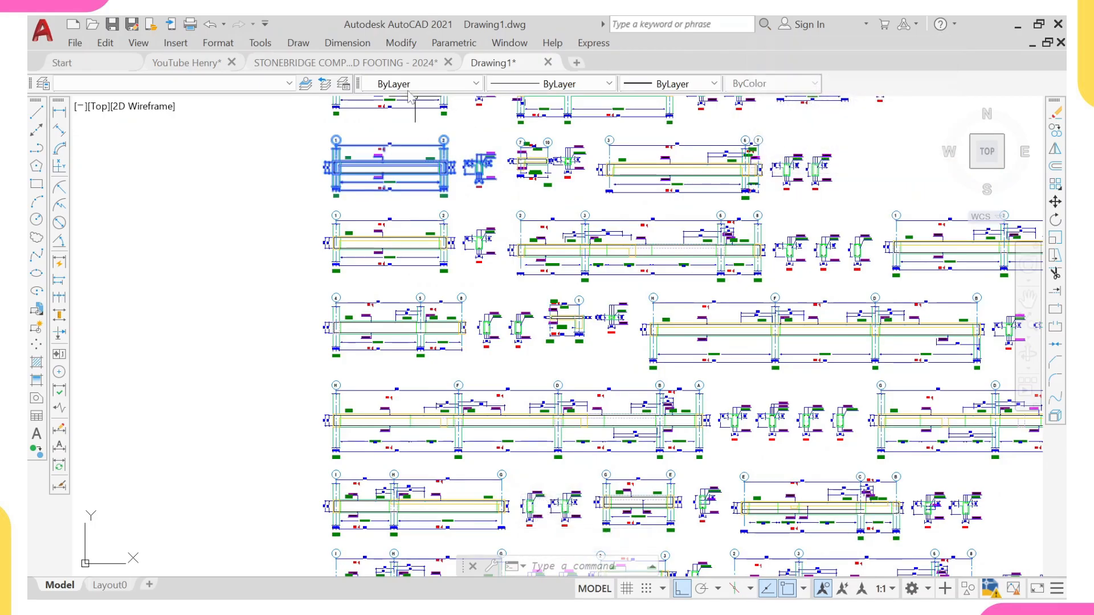
# - Paste the beam 1B8 detail into the STONEBRIDGE structural detailing template drawing, inside the large frame below the existing details
pyautogui.click(358, 61)
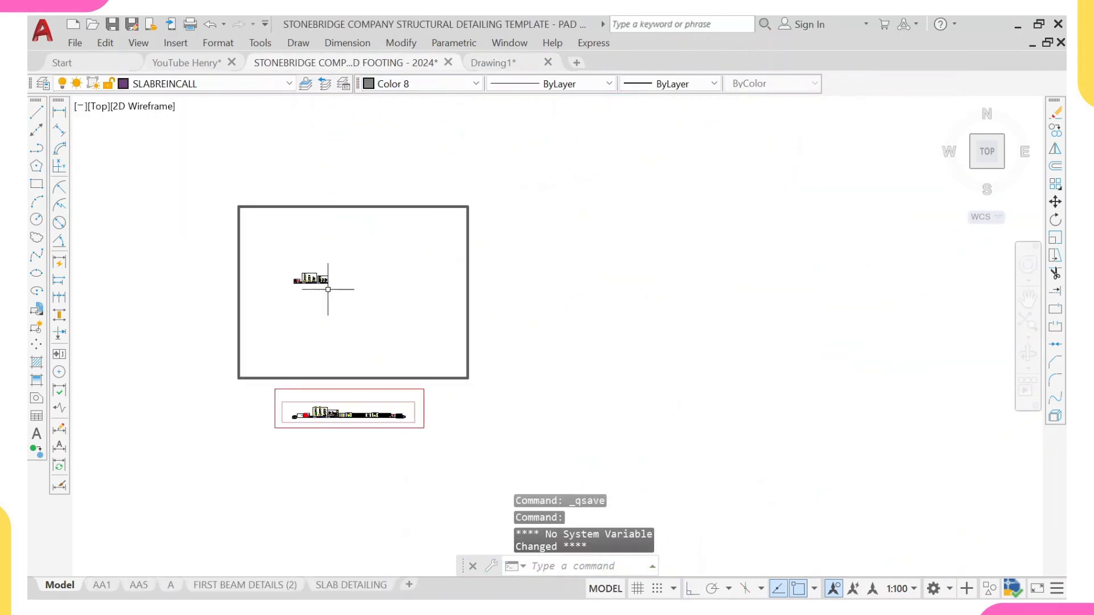
pyautogui.scroll(4, 420, 251)
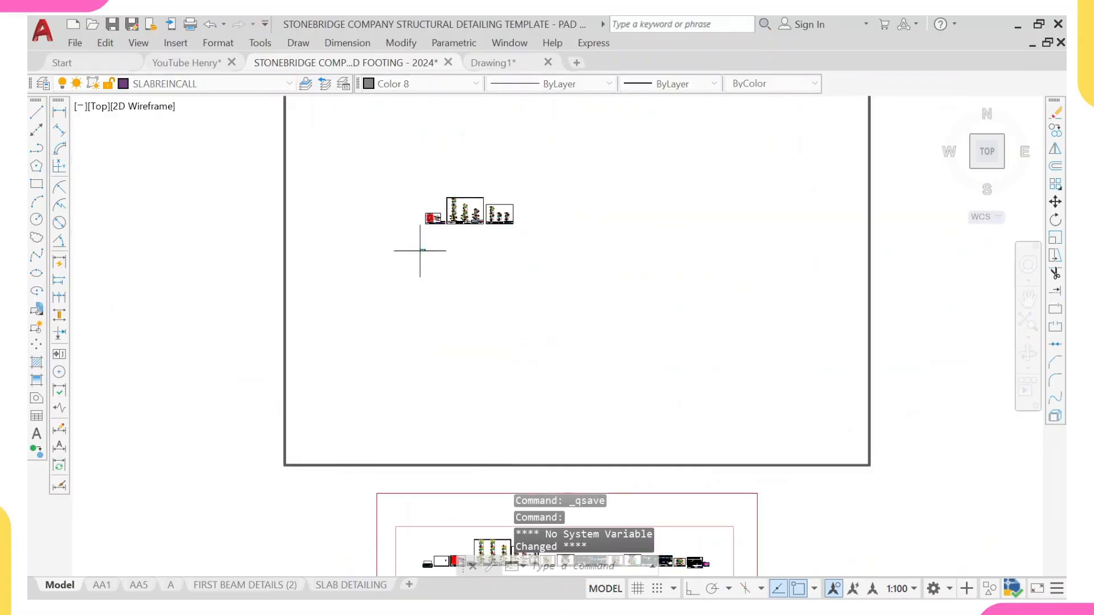
pyautogui.hotkey('ctrl', 'v')
pyautogui.scroll(8, 420, 251)
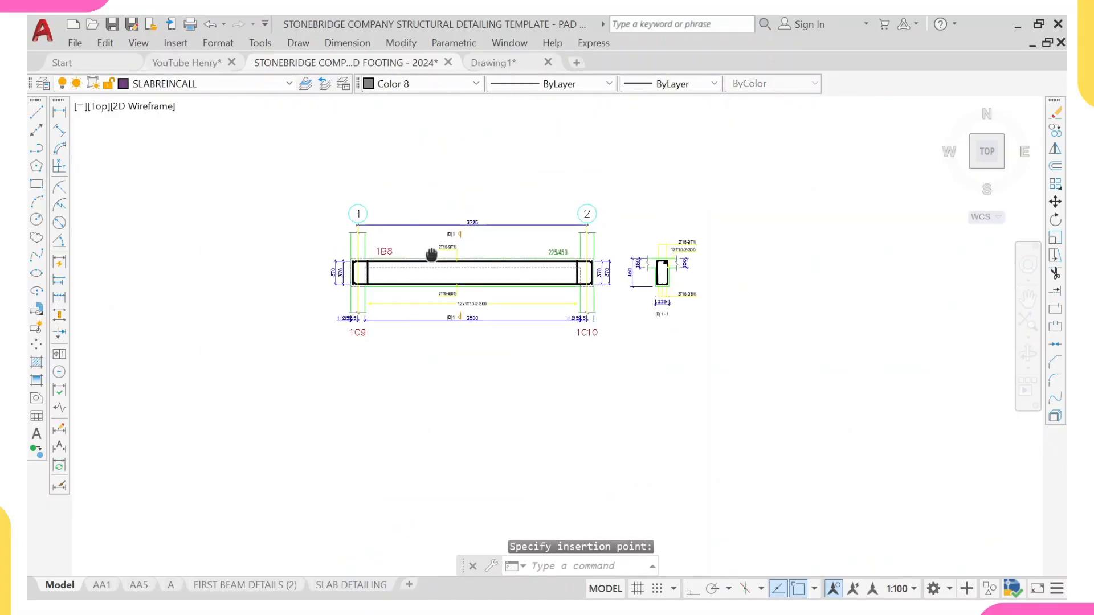
# - Examine the line thicknesses, colours and text styles of the pasted beam 1B8 elevation and section
pyautogui.scroll(4, 431, 254)
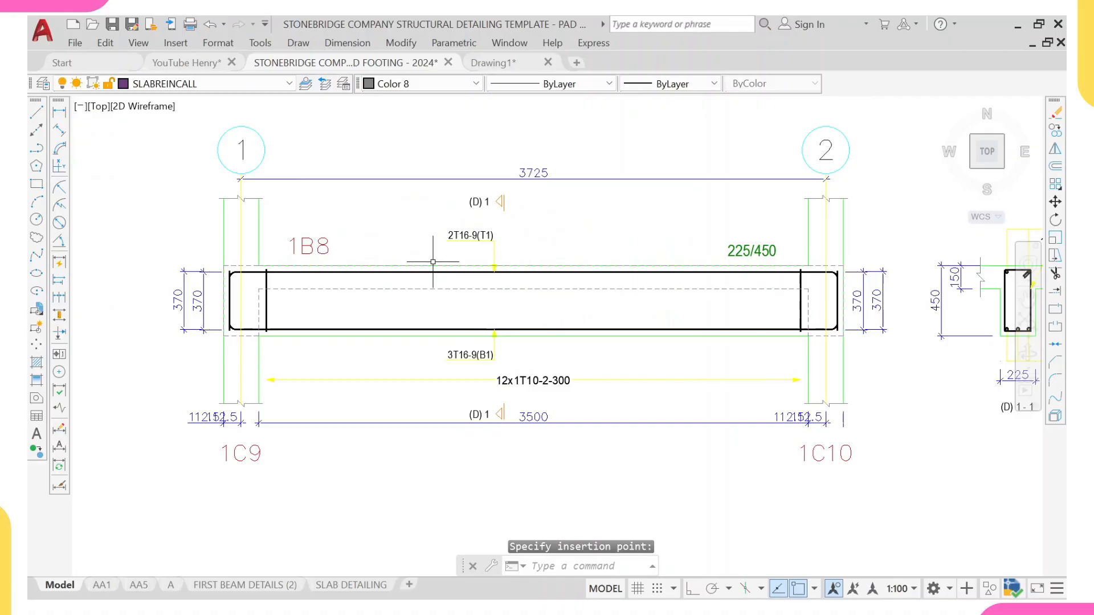
pyautogui.scroll(-2, 434, 263)
pyautogui.scroll(2, 422, 270)
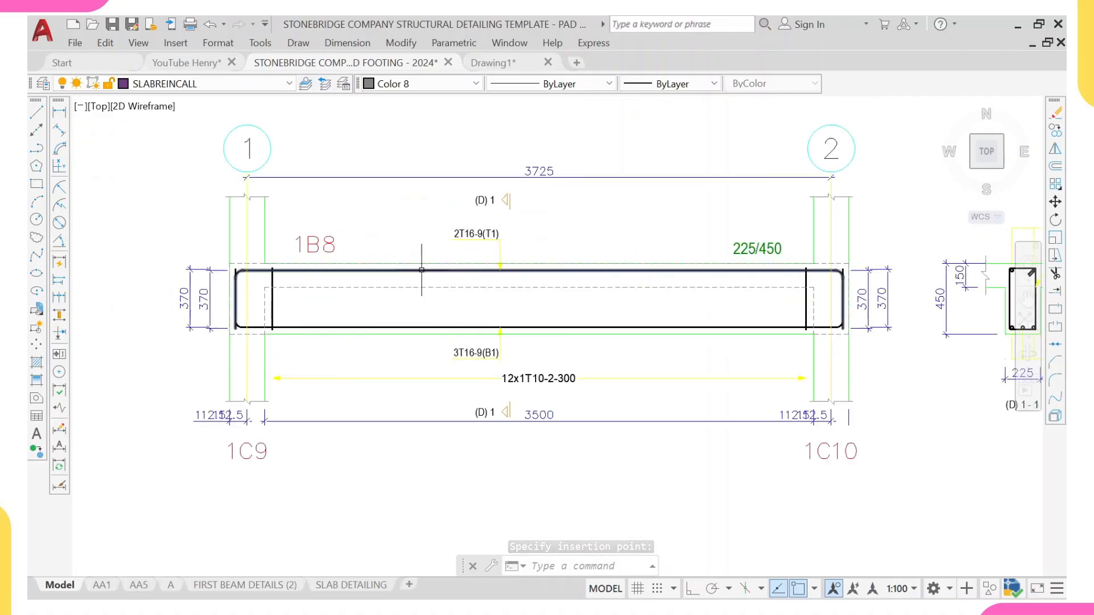
pyautogui.scroll(-3, 422, 270)
pyautogui.scroll(3, 422, 269)
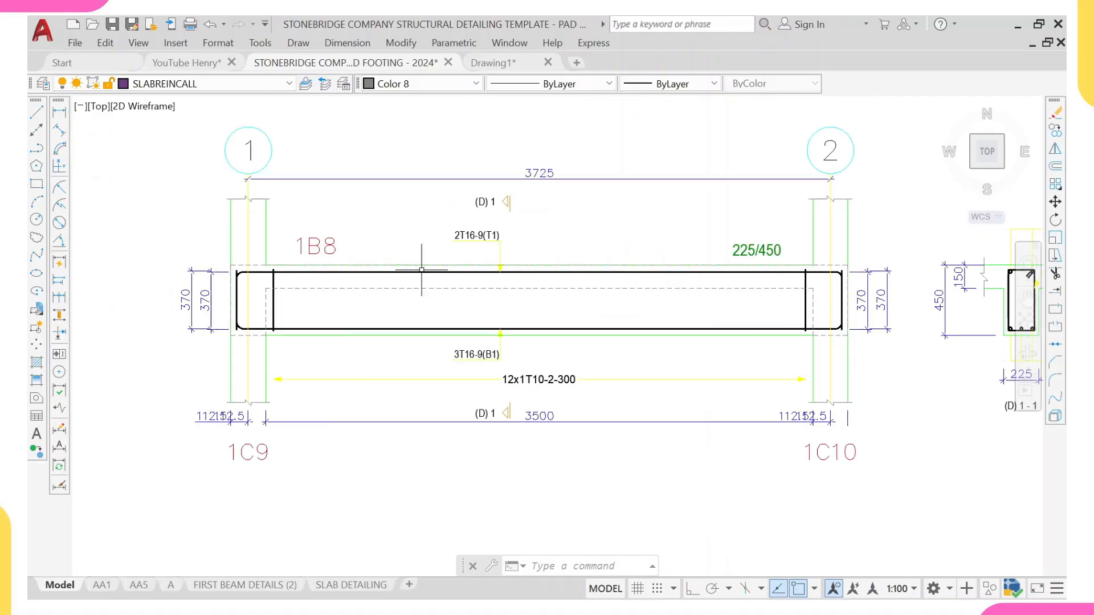
pyautogui.scroll(2, 422, 270)
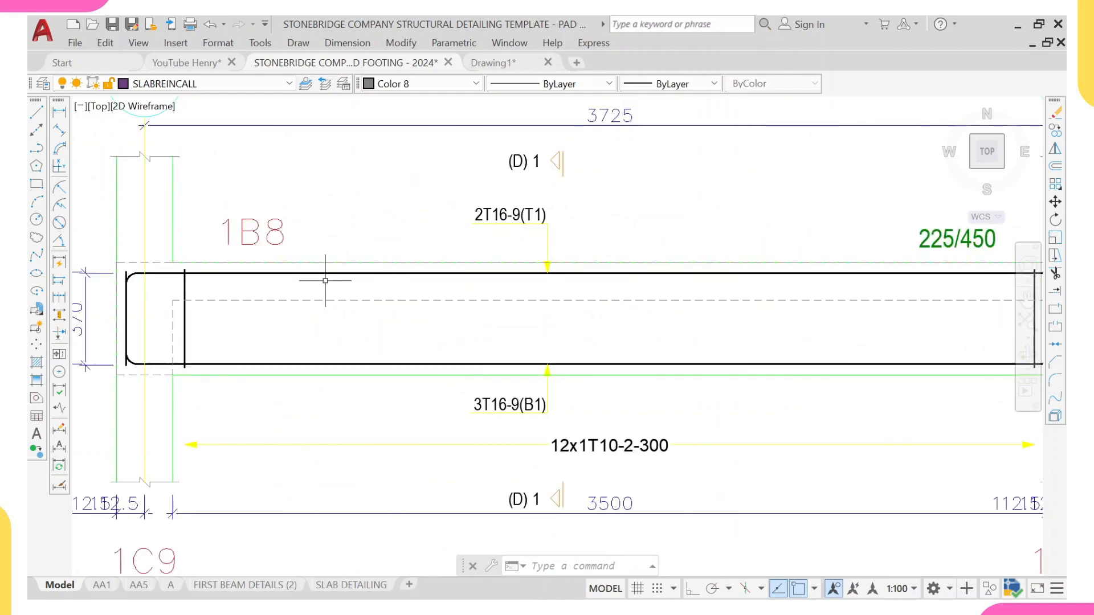
pyautogui.scroll(-2, 325, 281)
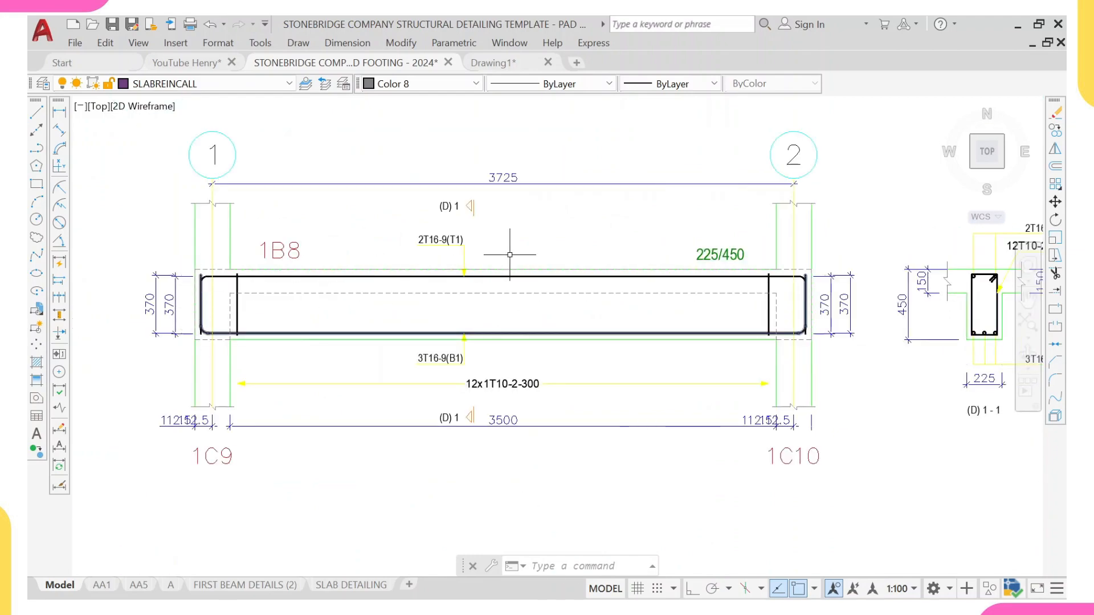
# - Erase the whole pasted beam 1B8 detail from the template drawing
pyautogui.scroll(-4, 779, 312)
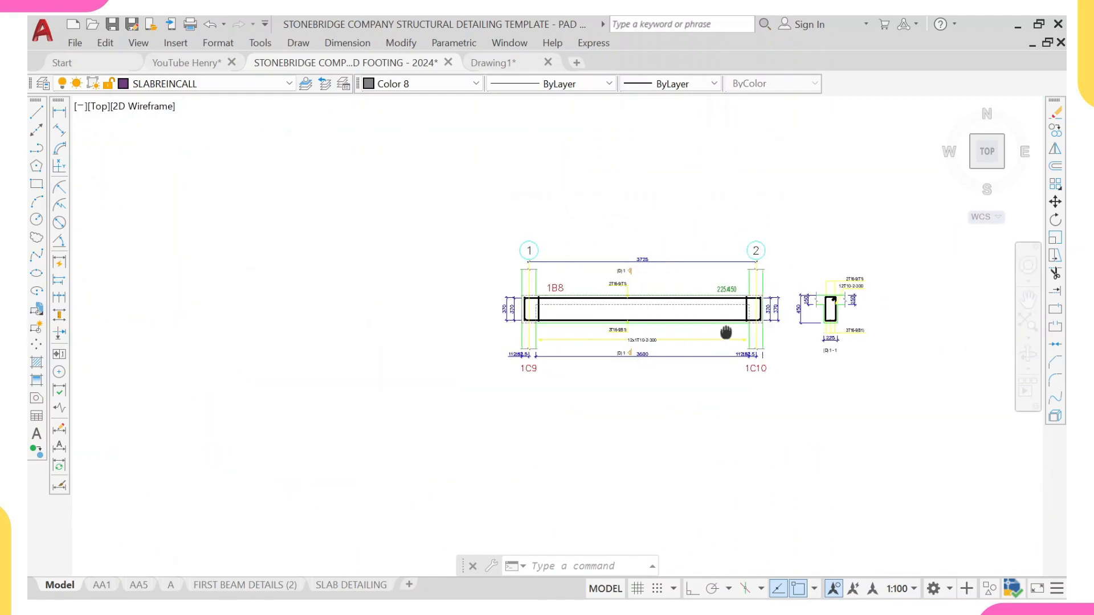
pyautogui.moveTo(649, 311); pyautogui.dragTo(452, 308, button='middle')
pyautogui.click(261, 209)
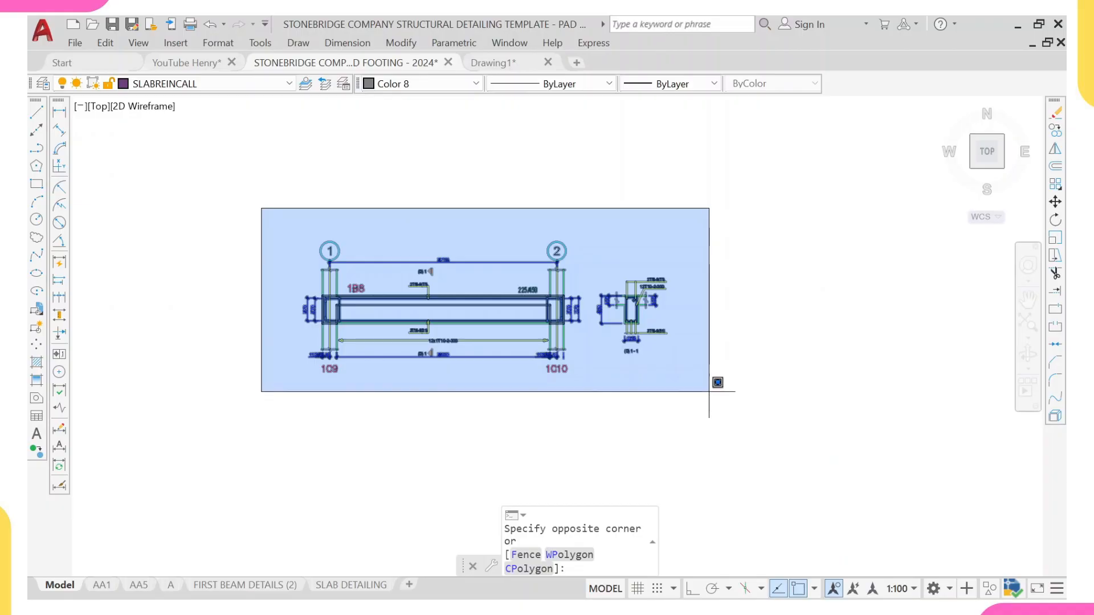
pyautogui.click(695, 393)
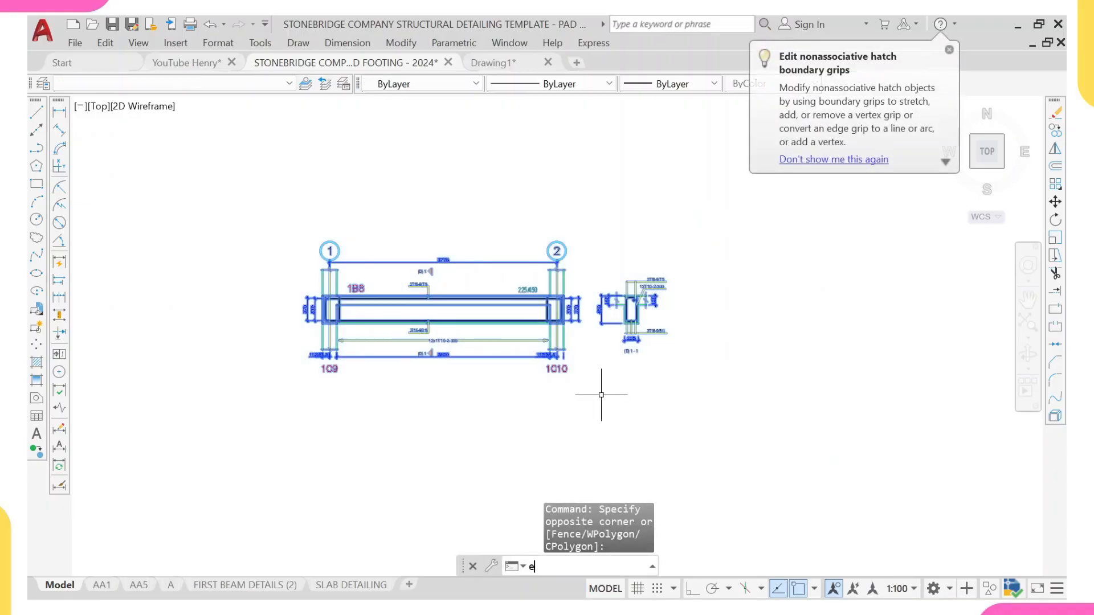
pyautogui.press('Return')
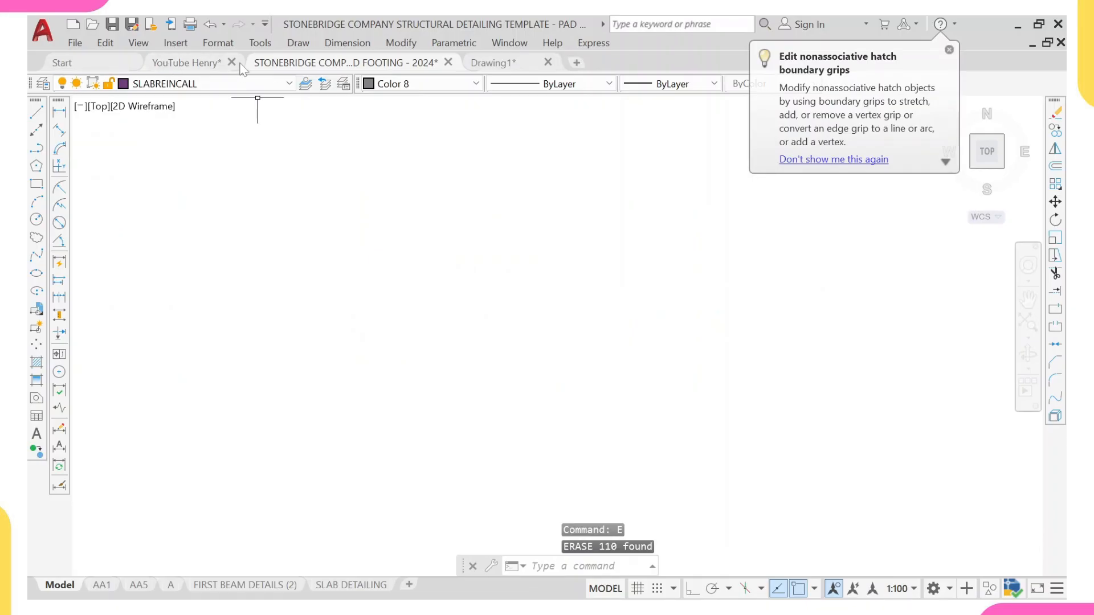
# - Return to Drawing1 and survey its full set of structural details, including the columns, beams and schedules
pyautogui.click(494, 62)
pyautogui.scroll(-5, 391, 217)
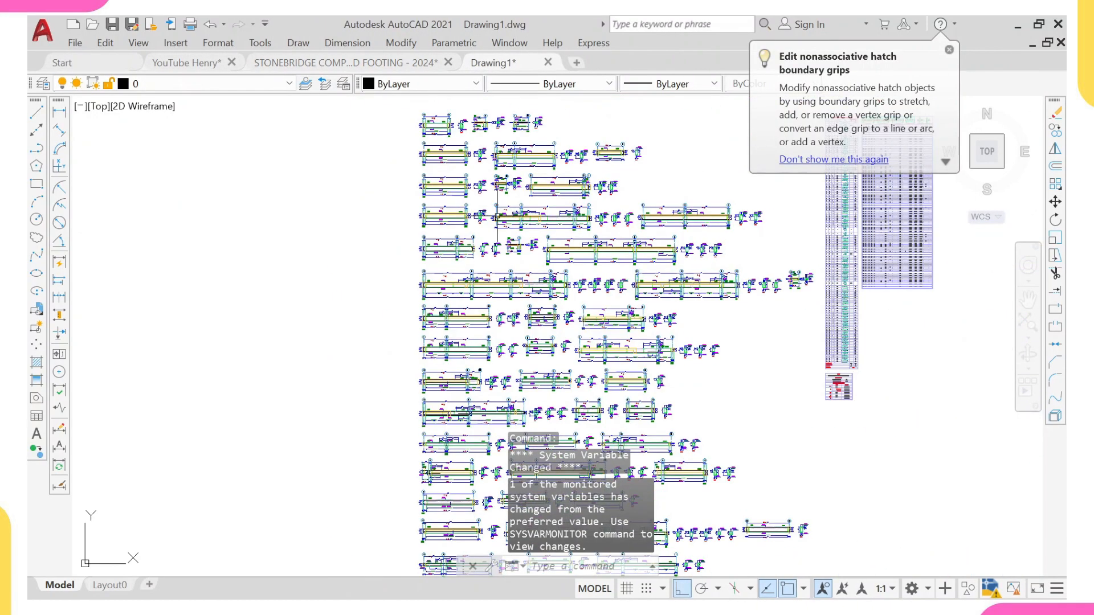
pyautogui.moveTo(391, 251)
pyautogui.mouseDown(button='middle')
pyautogui.moveTo(391, 217)
pyautogui.moveTo(375, 331)
pyautogui.mouseUp(button='middle')
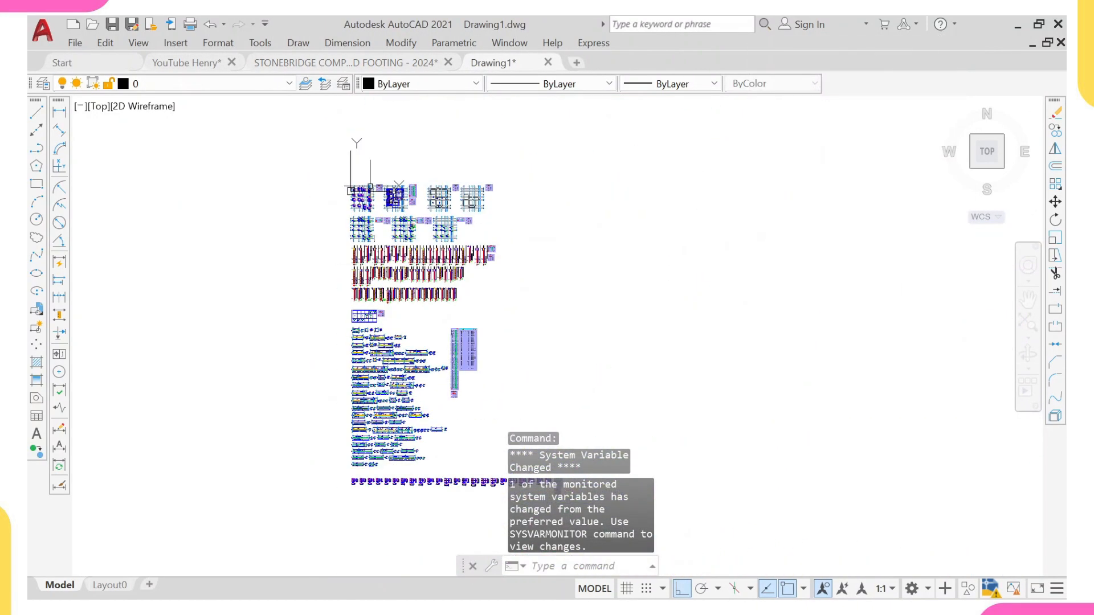
pyautogui.moveTo(384, 267); pyautogui.dragTo(403, 182, button='middle')
pyautogui.scroll(4, 392, 243)
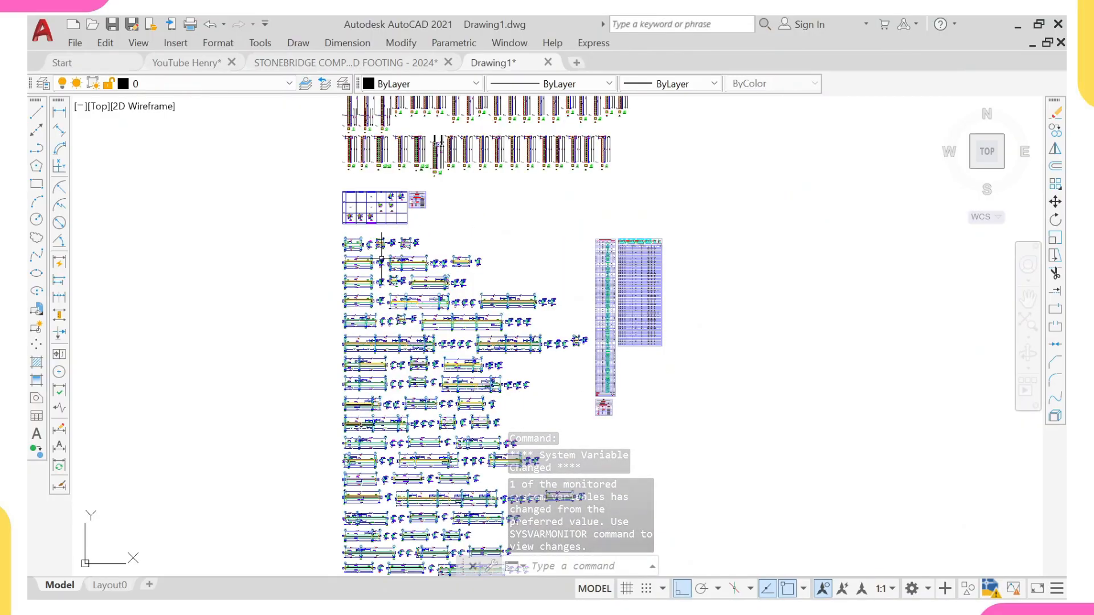
pyautogui.moveTo(396, 239); pyautogui.dragTo(443, 153, button='middle')
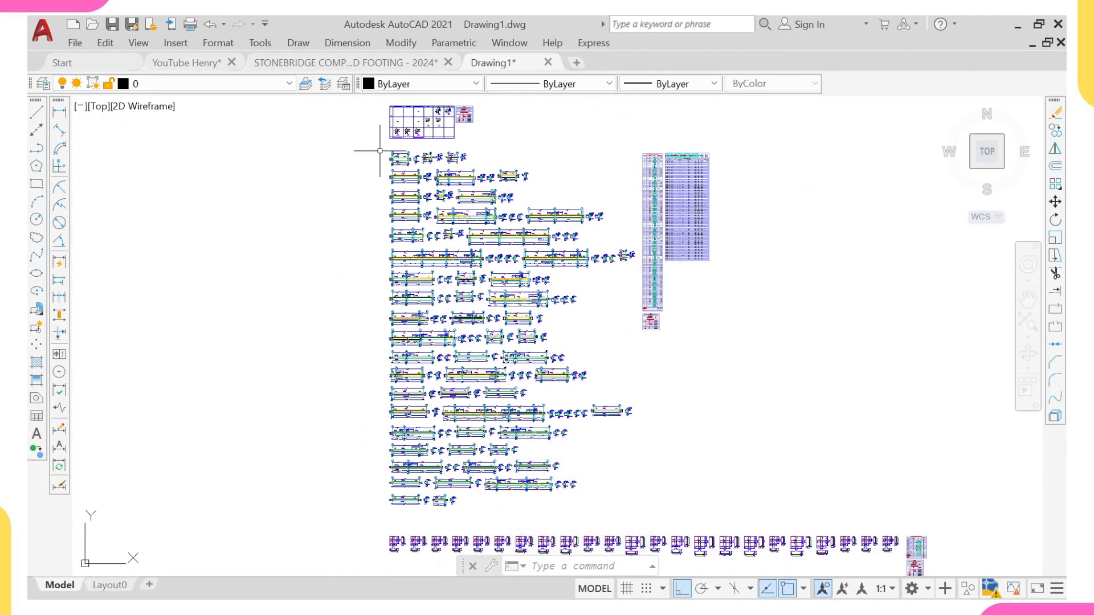
pyautogui.scroll(-4, 382, 151)
pyautogui.moveTo(379, 151); pyautogui.dragTo(339, 271, button='middle')
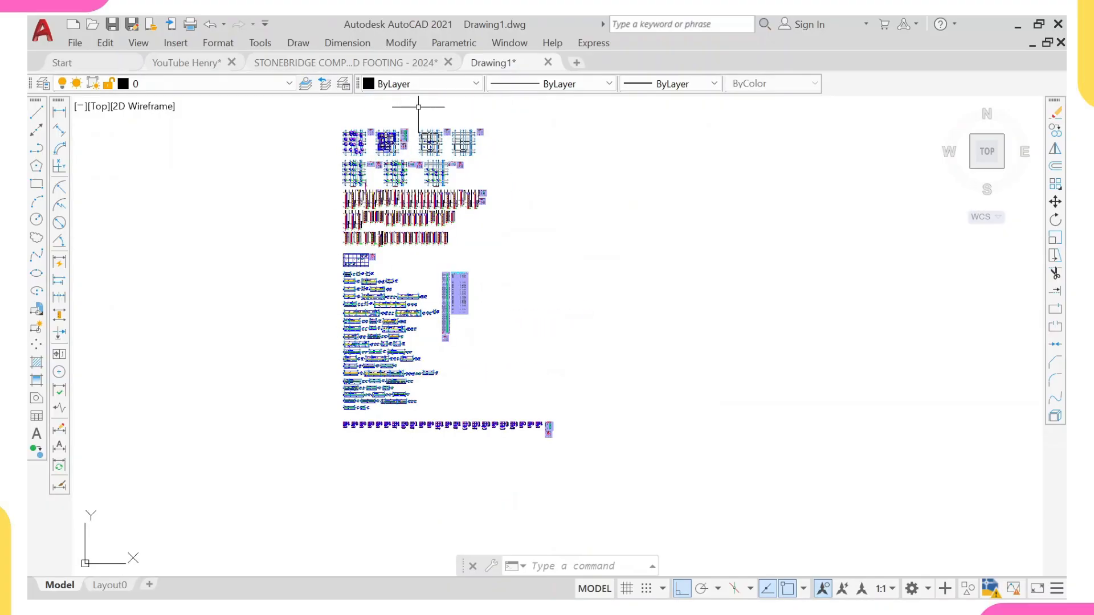
# - Examine the foundation, slab and column layout plans together with their quantity tables in Drawing1
pyautogui.scroll(8, 418, 106)
pyautogui.moveTo(330, 162); pyautogui.dragTo(441, 160, button='middle')
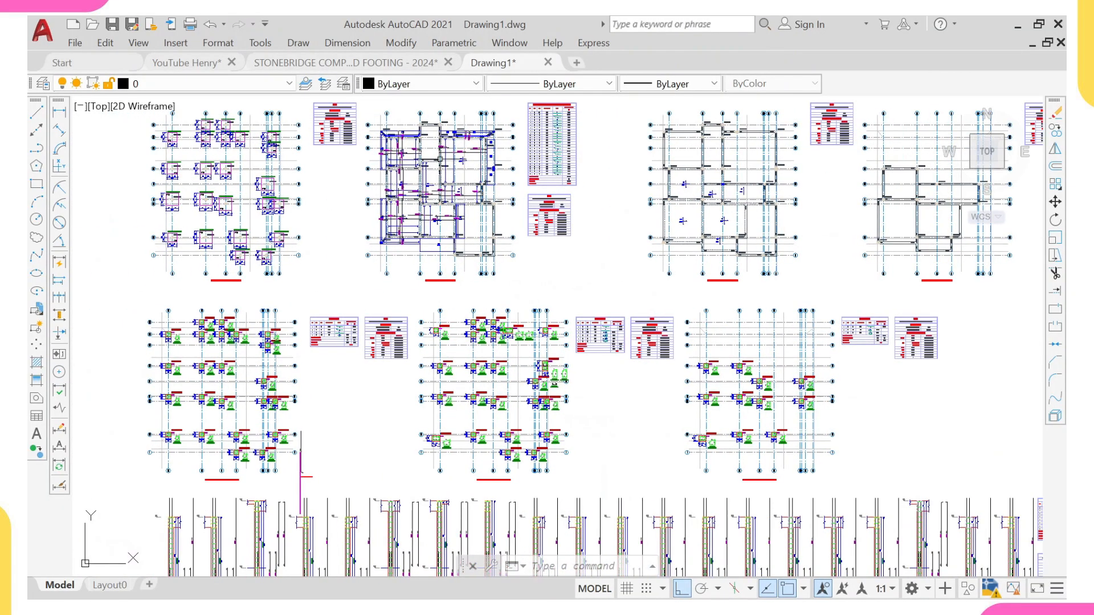
pyautogui.scroll(-4, 440, 160)
pyautogui.moveTo(420, 249); pyautogui.dragTo(425, 232, button='middle')
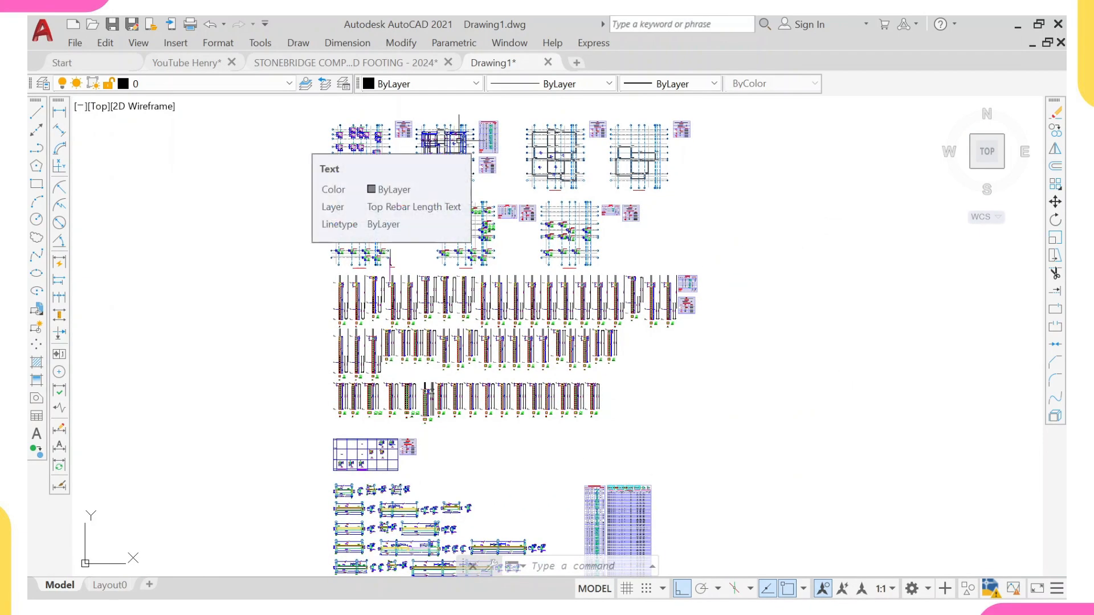
pyautogui.scroll(-2, 453, 153)
pyautogui.moveTo(445, 227); pyautogui.dragTo(476, 141, button='middle')
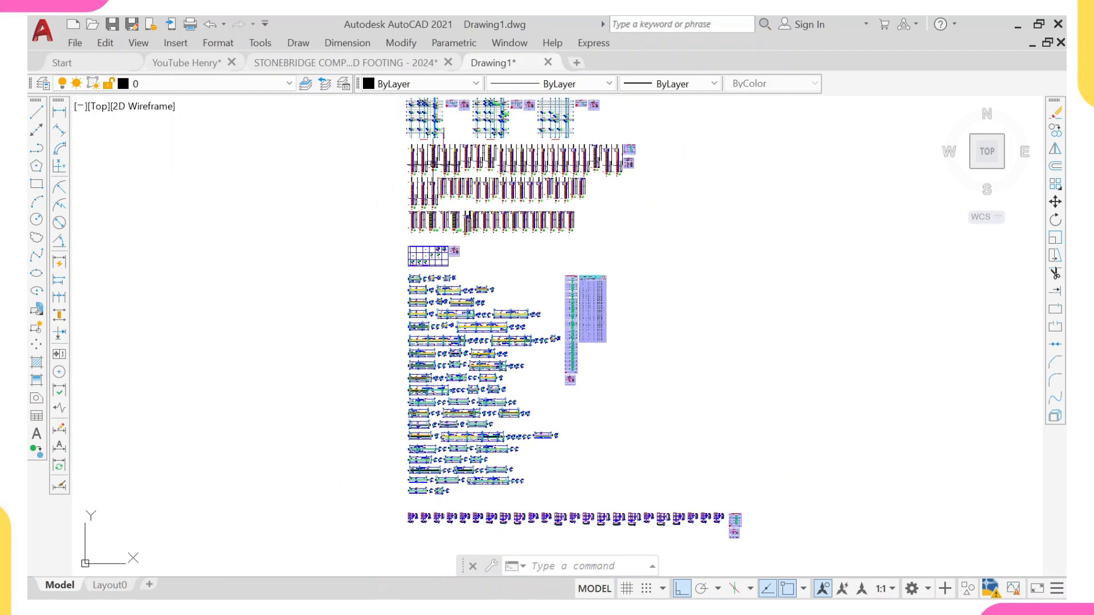
pyautogui.scroll(6, 427, 196)
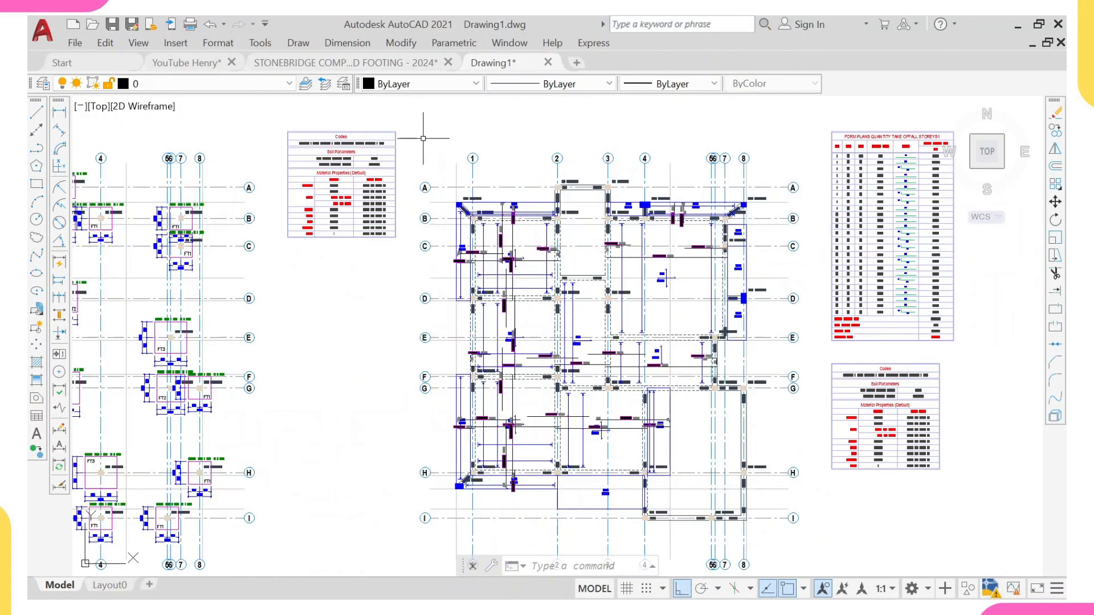
# - Copy the Storey 1 layout plan, without its tables, into the empty space to the left of all the original details
pyautogui.click(423, 138)
pyautogui.scroll(-5, 439, 194)
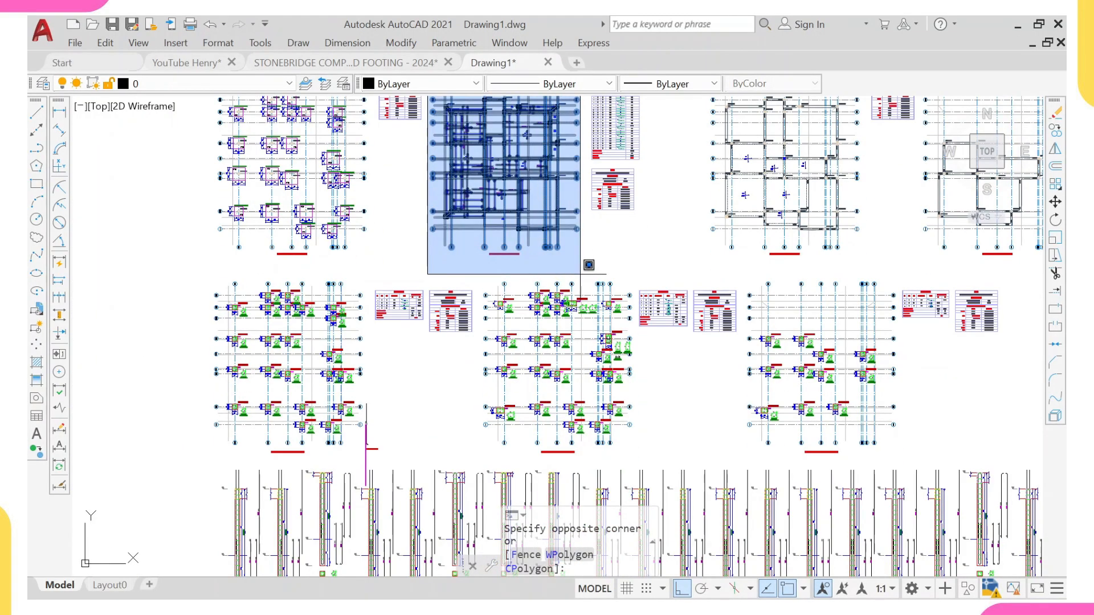
pyautogui.click(580, 274)
pyautogui.moveTo(549, 141); pyautogui.dragTo(542, 214, button='middle')
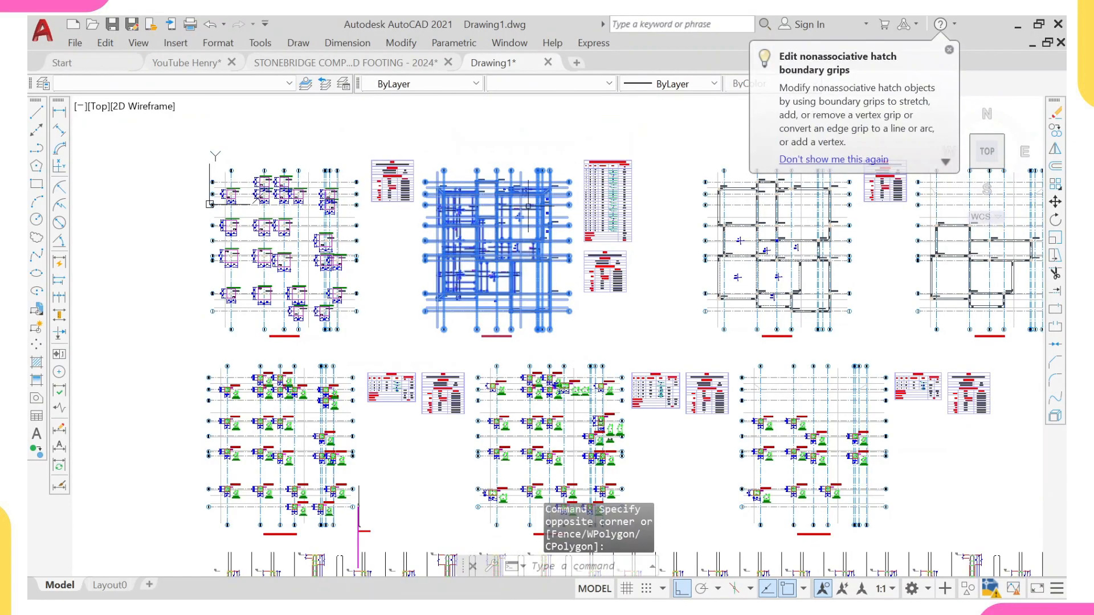
pyautogui.write('co')
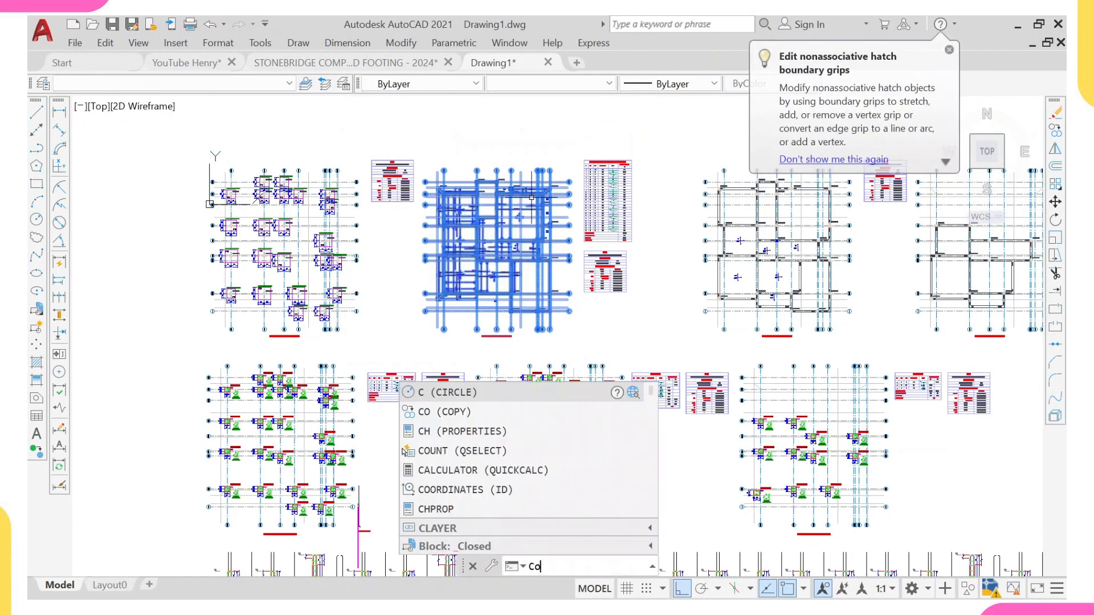
pyautogui.press('Return')
pyautogui.click(536, 171)
pyautogui.scroll(-5, 570, 223)
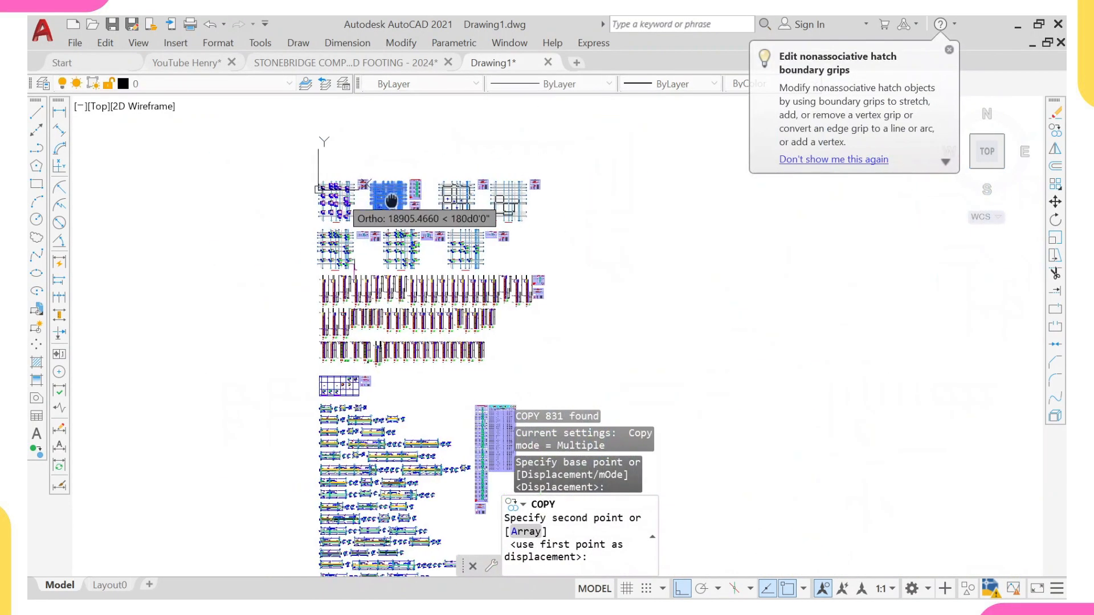
pyautogui.click(311, 215)
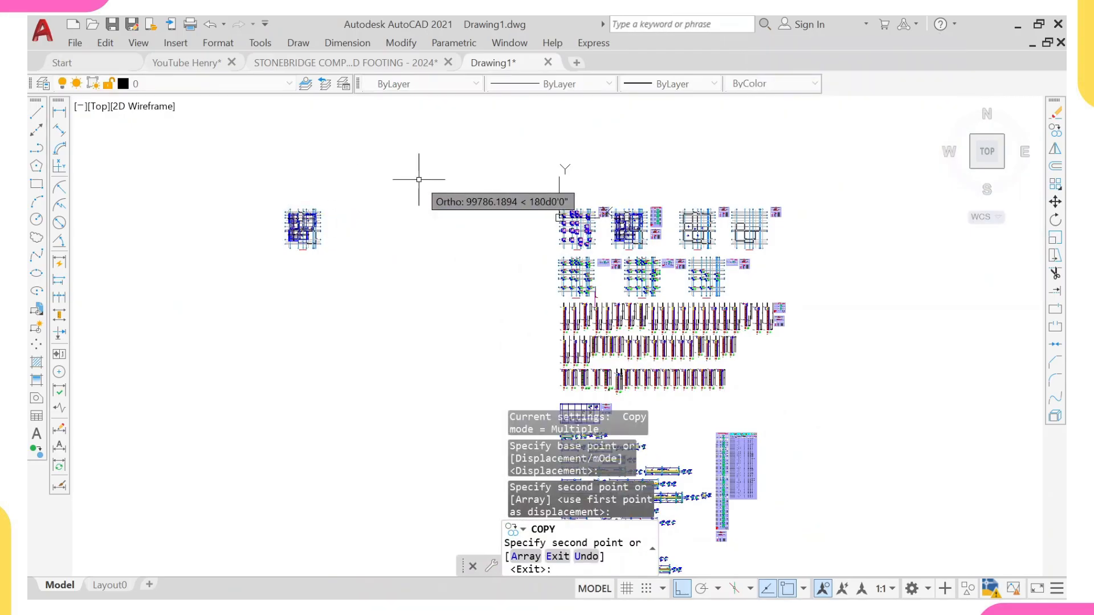
pyautogui.press('Escape')
# - Examine the copied plan's grid, beam labels and slab reinforcement
pyautogui.scroll(10, 291, 219)
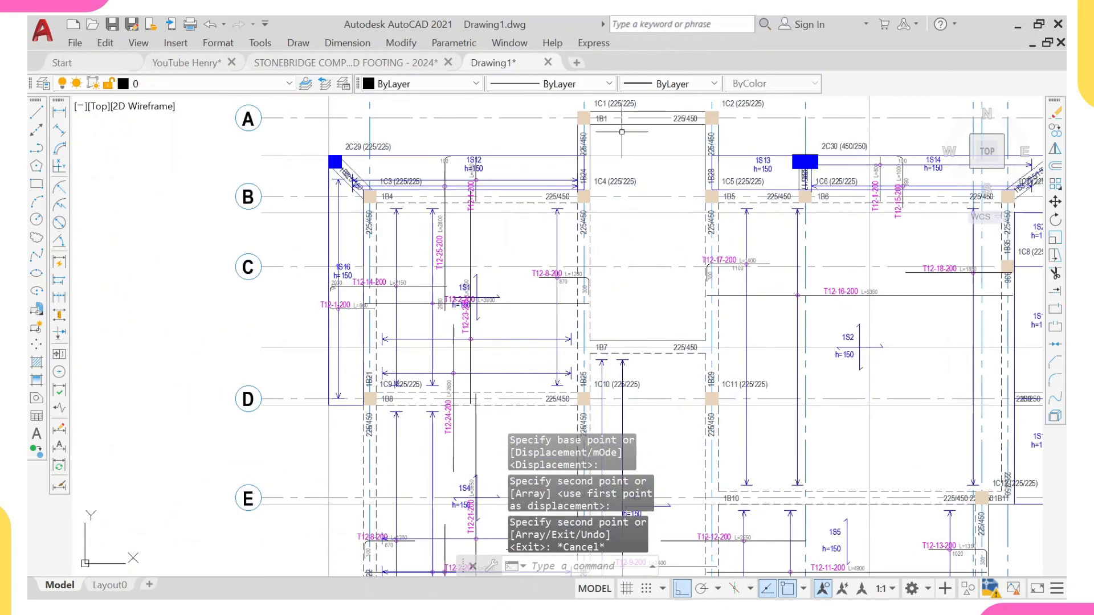
pyautogui.moveTo(497, 304); pyautogui.dragTo(489, 273, button='middle')
pyautogui.scroll(-4, 411, 227)
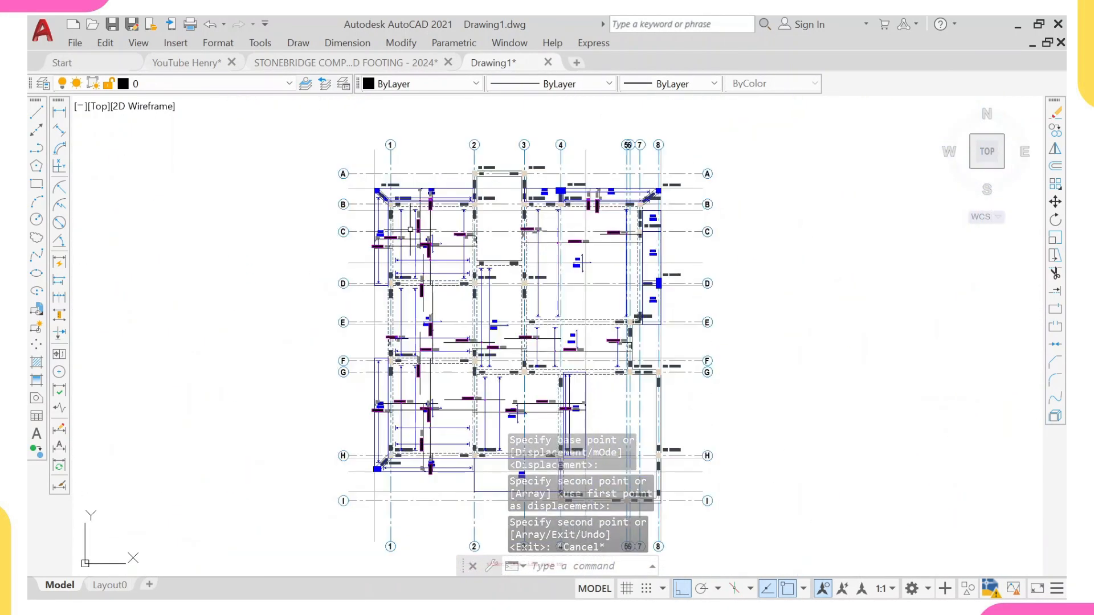
pyautogui.moveTo(550, 298); pyautogui.dragTo(418, 256, button='middle')
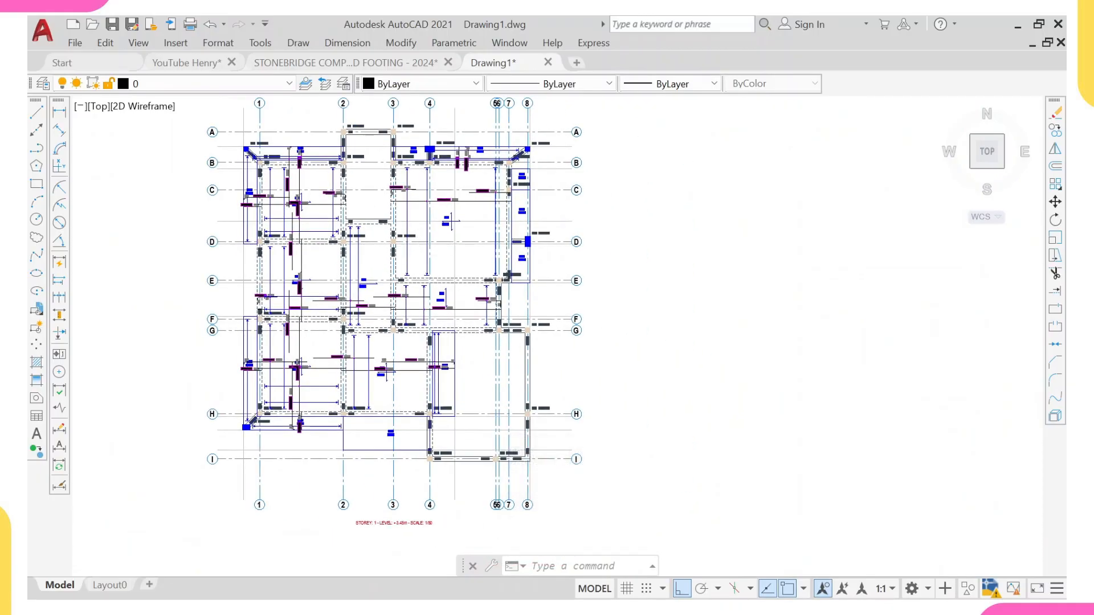
pyautogui.scroll(-2, 438, 262)
pyautogui.moveTo(470, 437); pyautogui.dragTo(472, 359, button='middle')
pyautogui.scroll(2, 410, 256)
# - Select the T12-7-200 and T12-4-200 slab bars with their labels and the 1S7 slab tag in the copied plan
pyautogui.scroll(6, 410, 255)
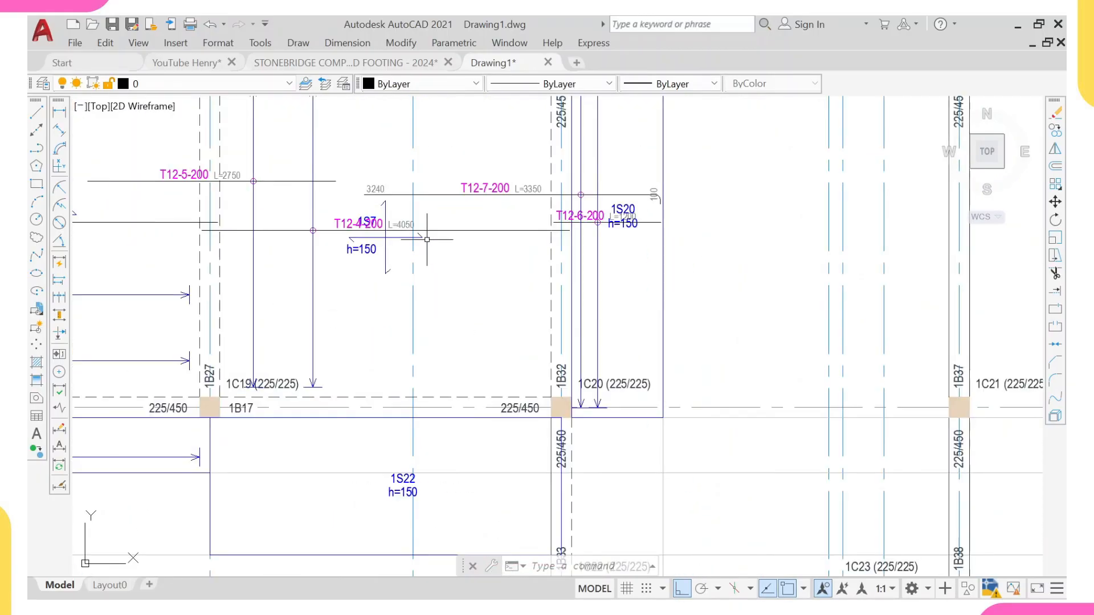
pyautogui.scroll(4, 526, 201)
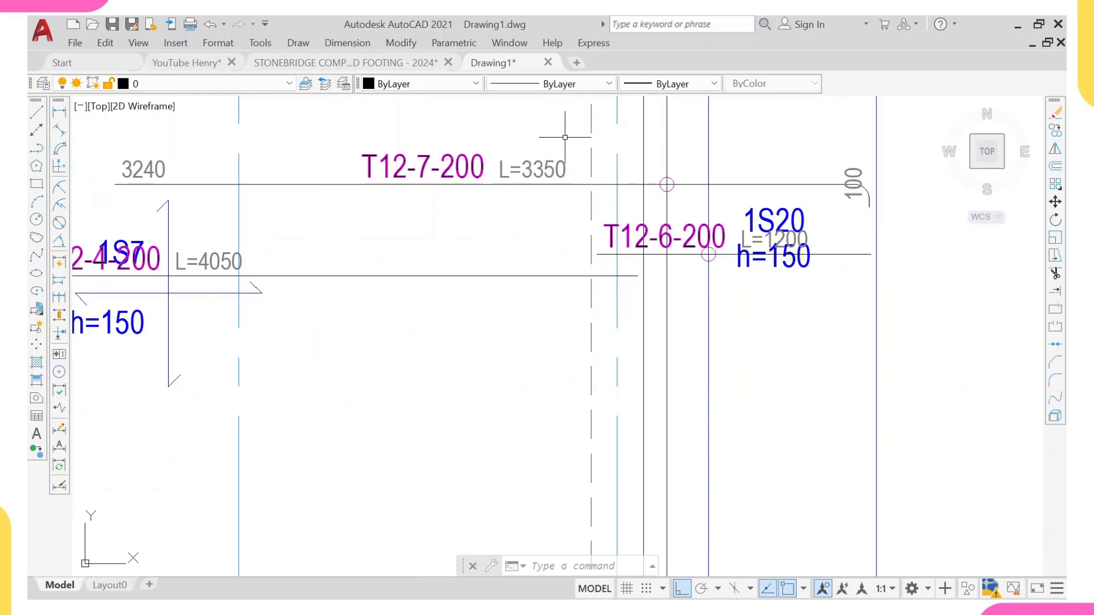
pyautogui.click(565, 138)
pyautogui.click(403, 261)
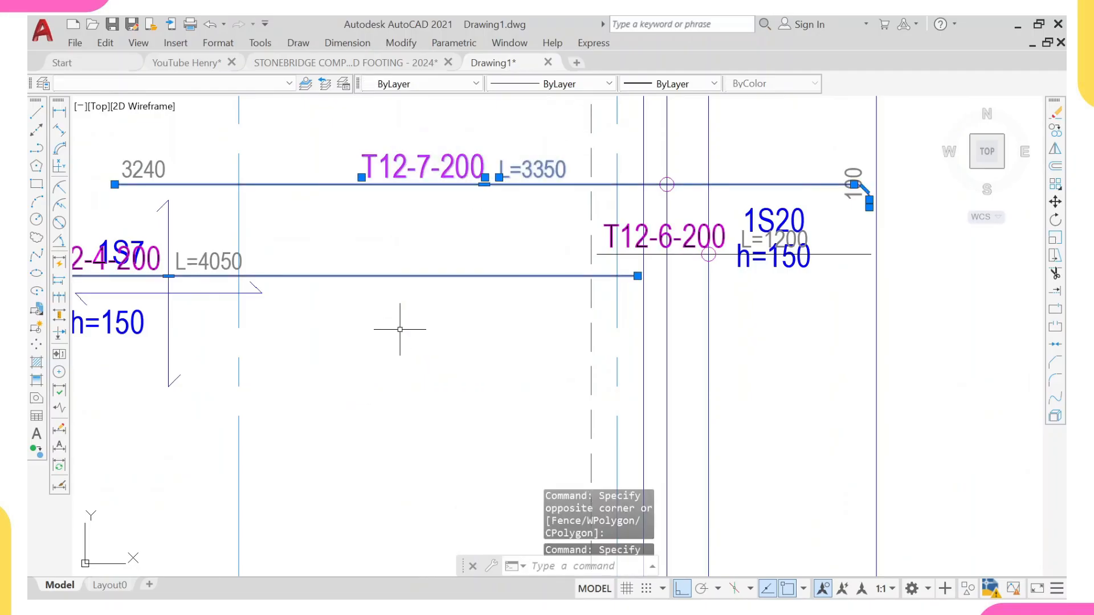
pyautogui.scroll(-5, 400, 330)
pyautogui.scroll(5, 398, 272)
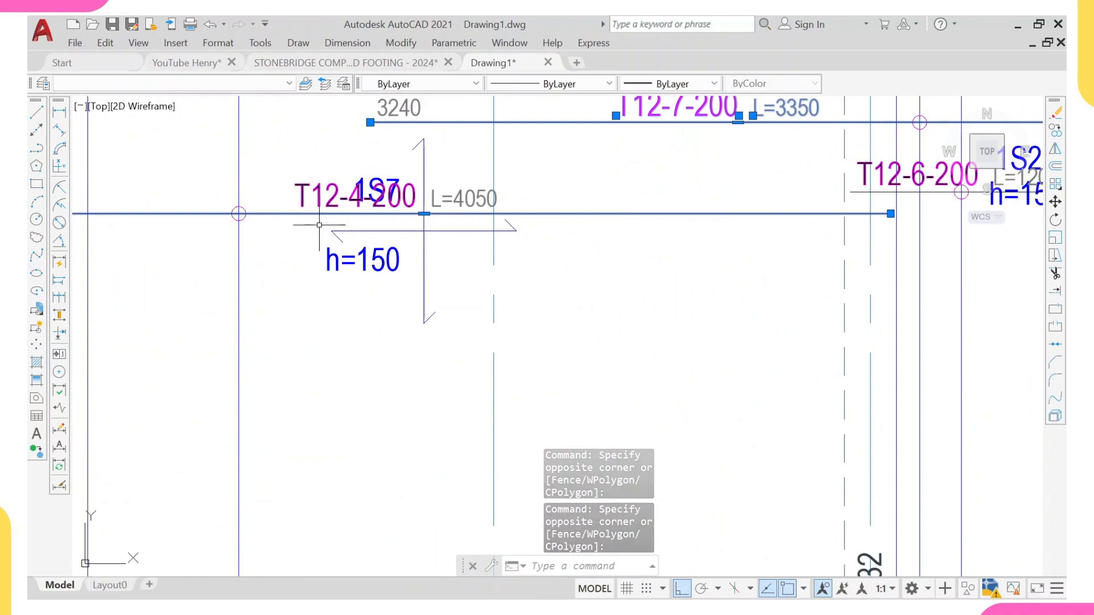
pyautogui.scroll(-2, 300, 164)
pyautogui.click(293, 200)
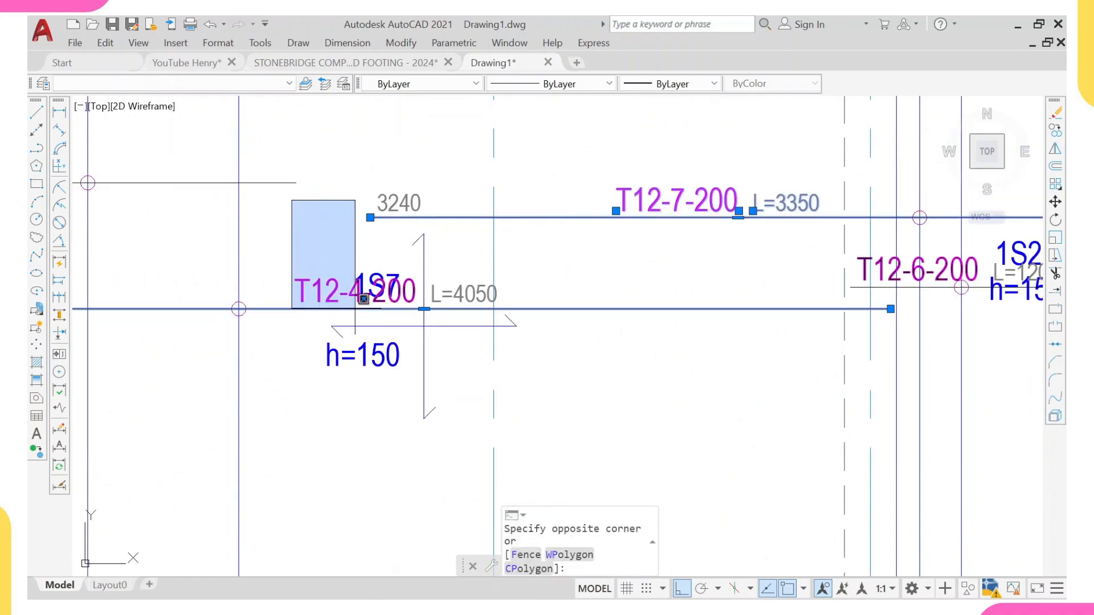
pyautogui.scroll(-3, 362, 310)
pyautogui.click(426, 346)
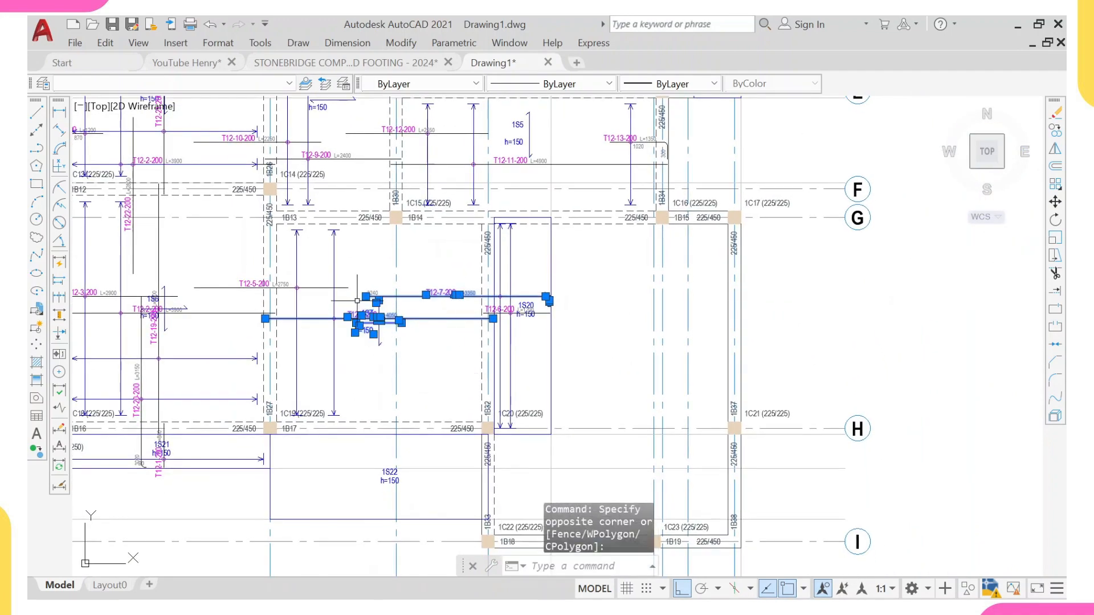
pyautogui.click(441, 366)
pyautogui.scroll(8, 322, 212)
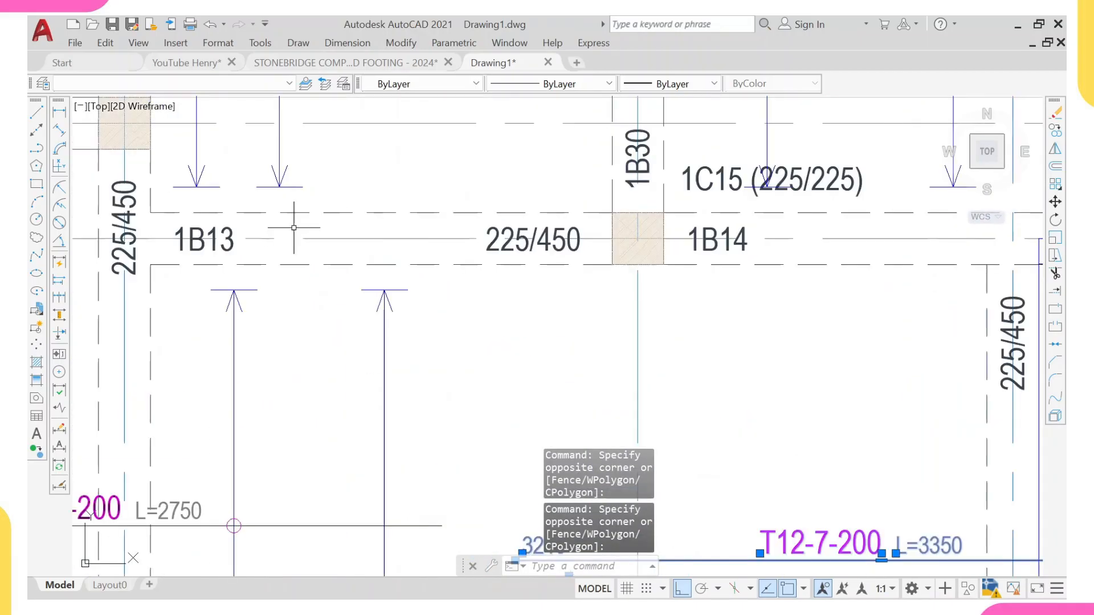
# - Add the bar distribution line below beam 1B13, including its arrowhead and end tick, to the selection
pyautogui.click(153, 306)
pyautogui.click(298, 395)
pyautogui.click(299, 389)
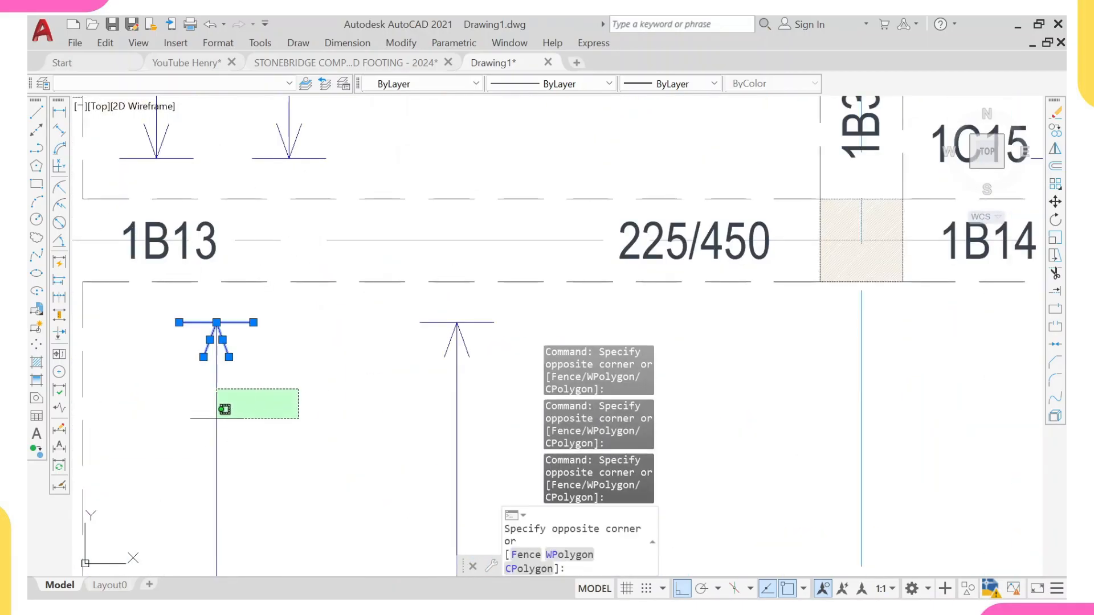
pyautogui.click(203, 419)
pyautogui.scroll(-6, 201, 420)
pyautogui.moveTo(176, 359); pyautogui.dragTo(341, 336, button='middle')
pyautogui.scroll(-2, 340, 336)
pyautogui.scroll(4, 329, 310)
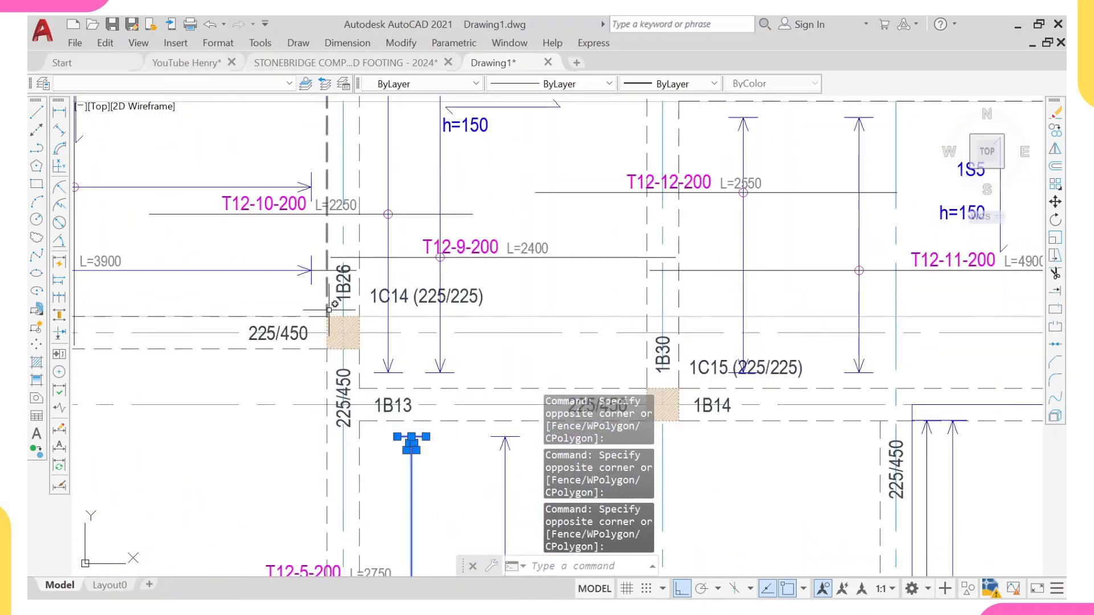
# - Extend the selection to all objects similar to the selected slab bars, labels and distribution lines
pyautogui.scroll(-4, 301, 318)
pyautogui.moveTo(220, 278); pyautogui.dragTo(319, 283, button='middle')
pyautogui.scroll(-3, 274, 231)
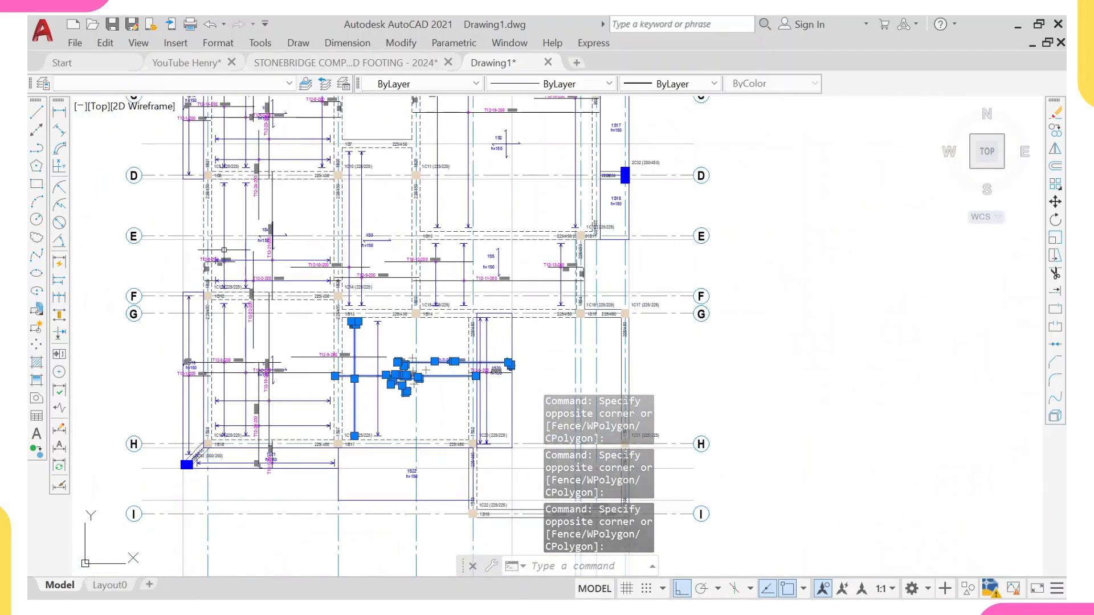
pyautogui.moveTo(251, 245); pyautogui.dragTo(249, 216, button='middle')
pyautogui.rightClick(225, 216)
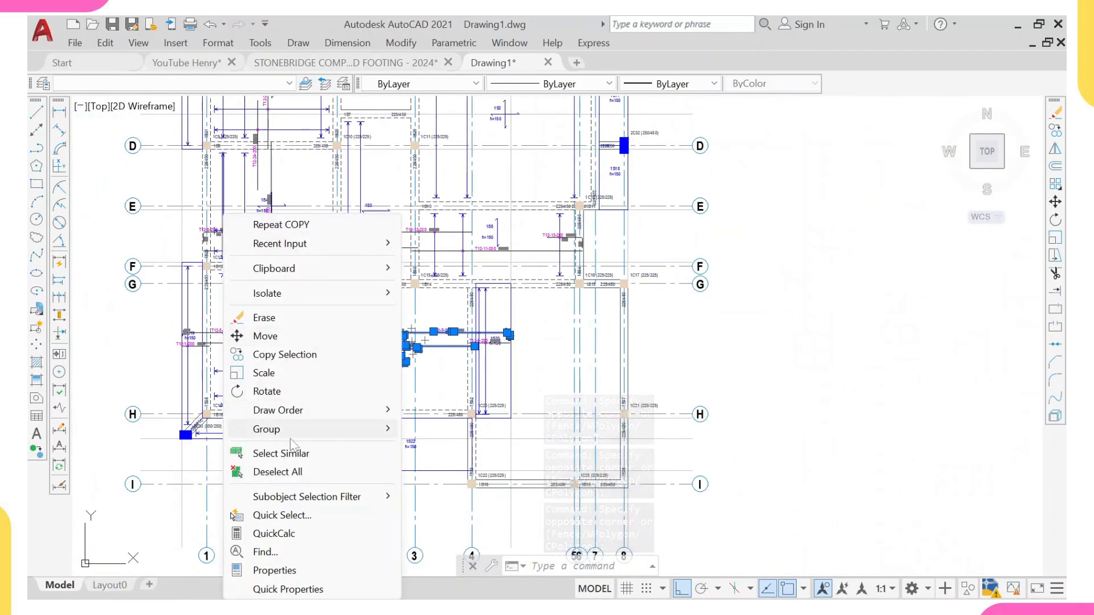
pyautogui.click(282, 454)
# - Remove the original details from the selection and erase the selected slab reinforcement and tags from the copied plan only
pyautogui.scroll(-5, 329, 398)
pyautogui.moveTo(369, 398); pyautogui.dragTo(352, 343, button='middle')
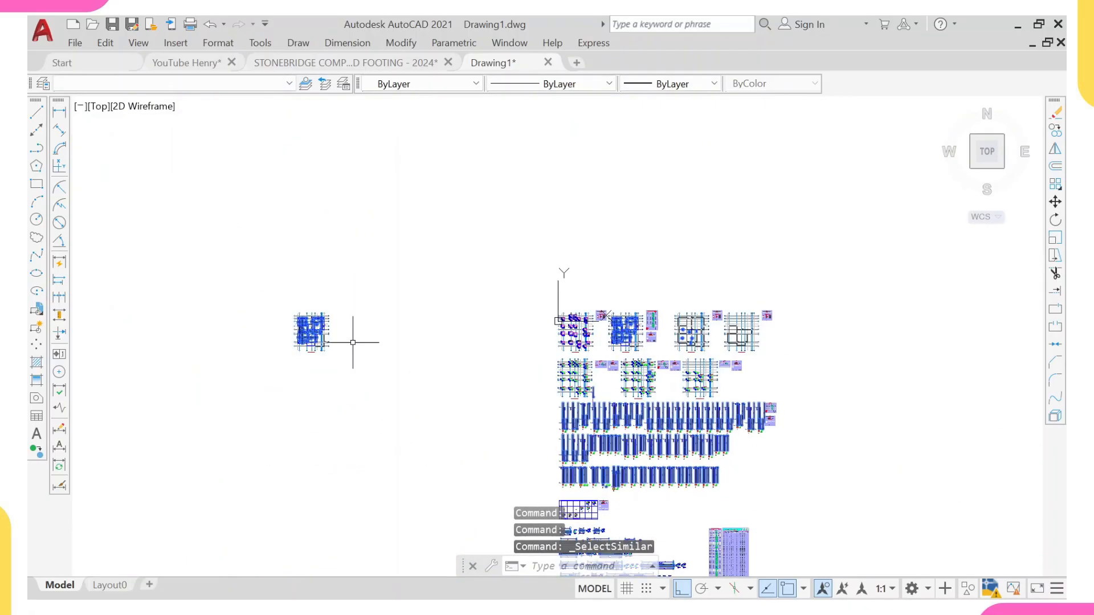
pyautogui.scroll(-4, 598, 329)
pyautogui.moveTo(619, 388); pyautogui.dragTo(569, 294, button='middle')
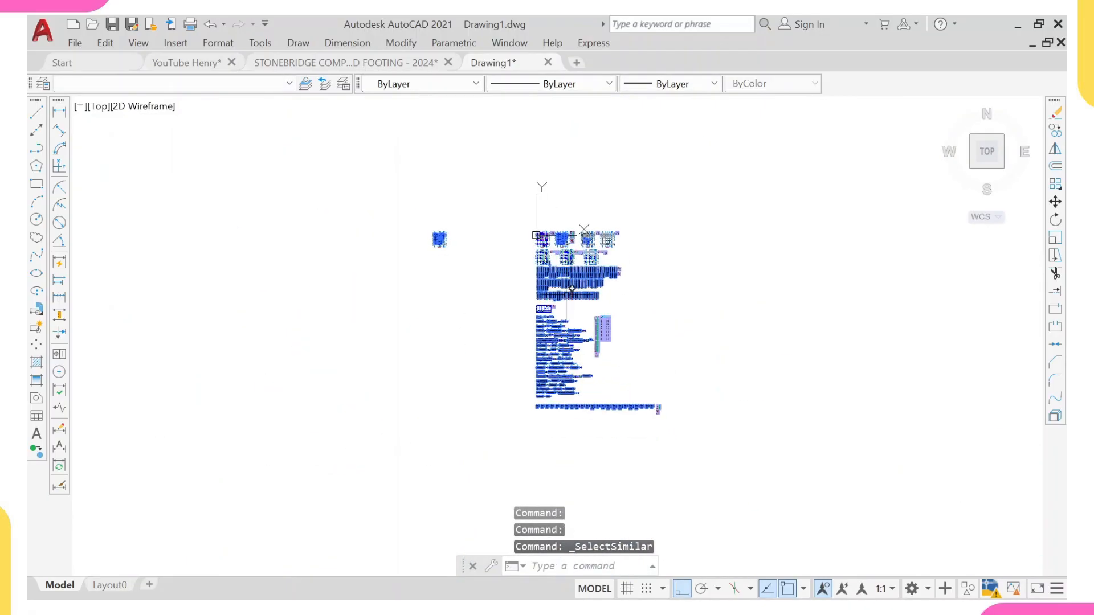
pyautogui.click(512, 204)
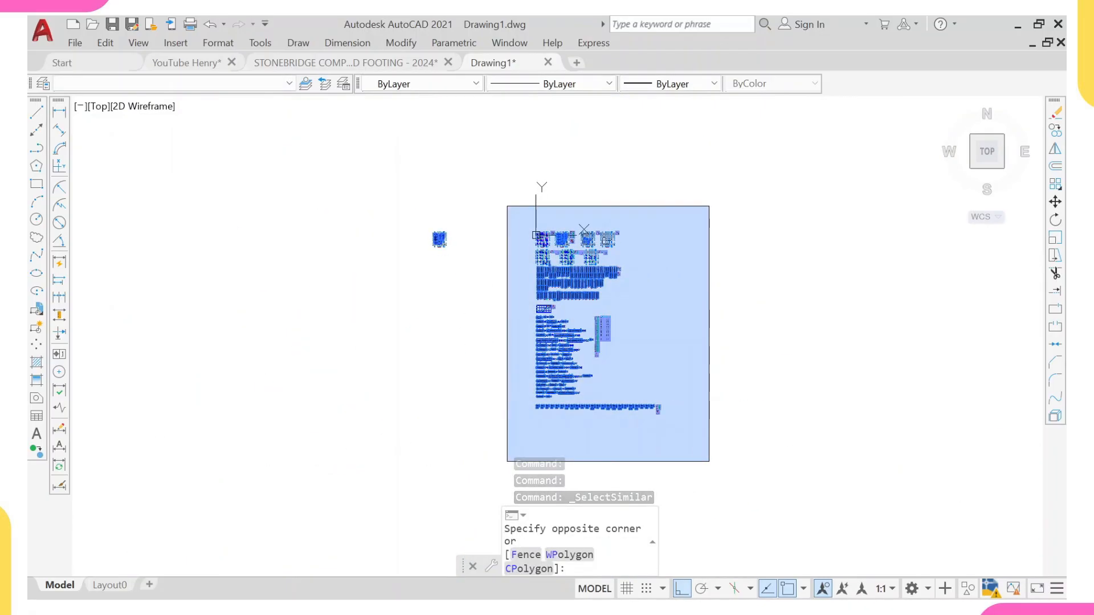
pyautogui.click(710, 459)
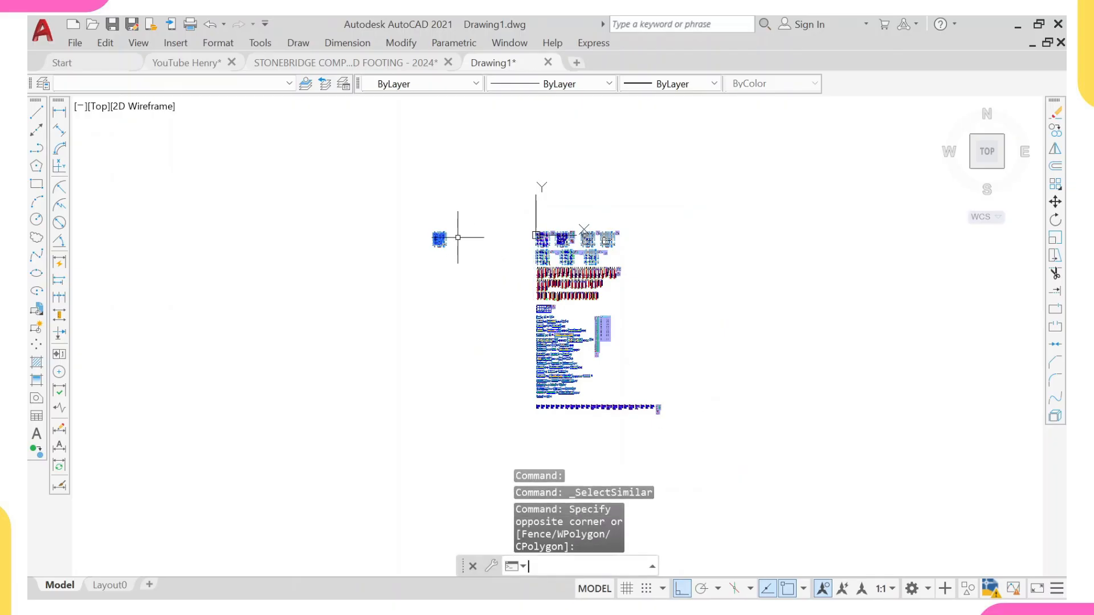
pyautogui.press('Return')
# - Select the horizontal ghost axis line between axes A and B and the vertical one just left of axis 1
pyautogui.scroll(12, 449, 243)
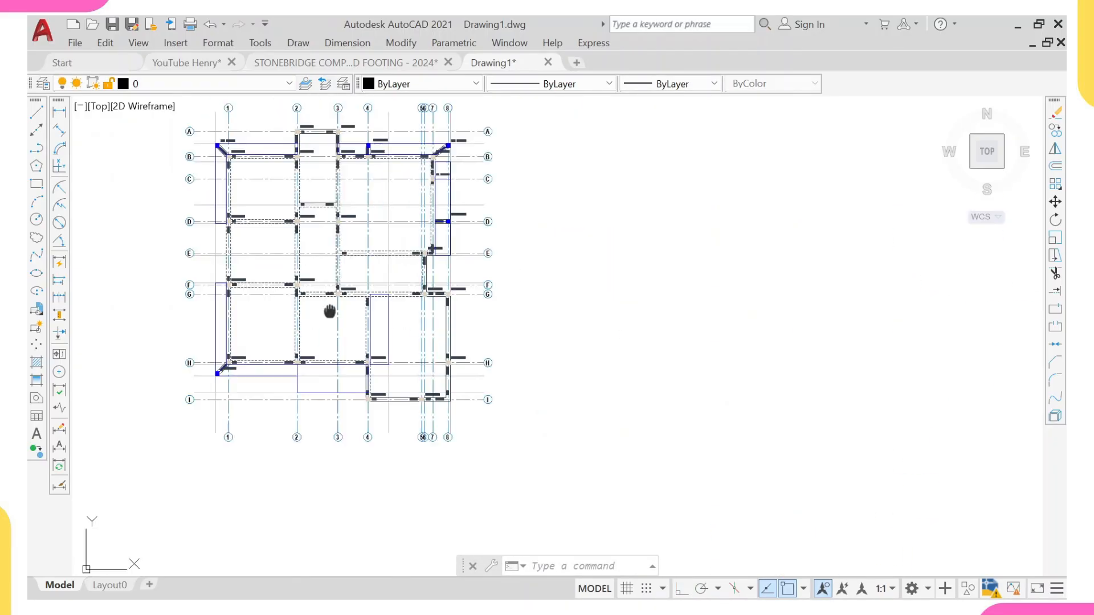
pyautogui.moveTo(300, 228); pyautogui.dragTo(371, 400, button='middle')
pyautogui.scroll(8, 333, 297)
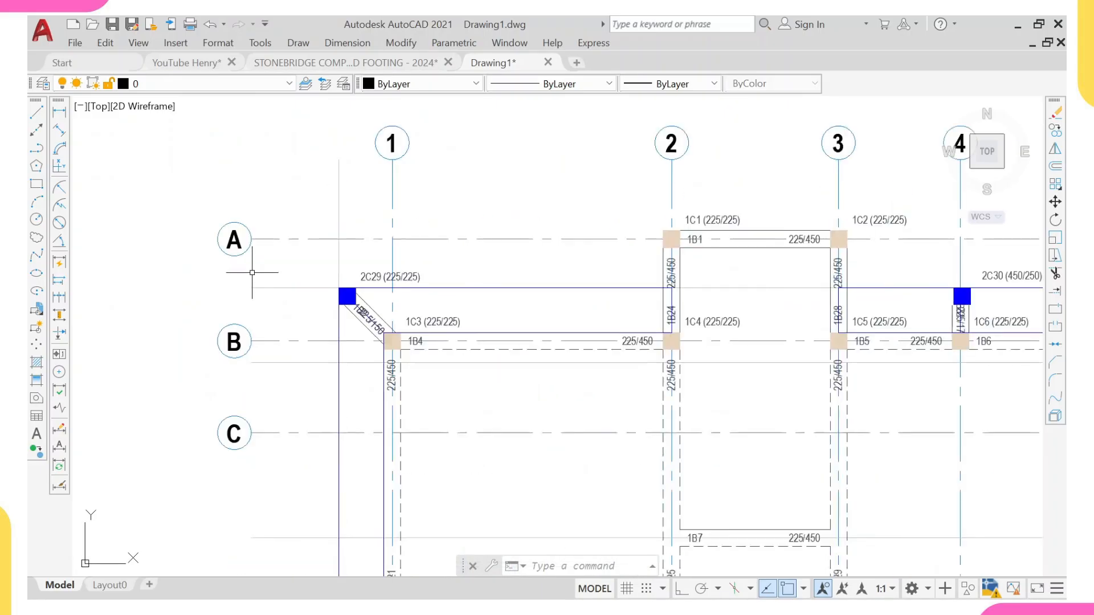
pyautogui.scroll(-8, 332, 297)
pyautogui.scroll(6, 301, 306)
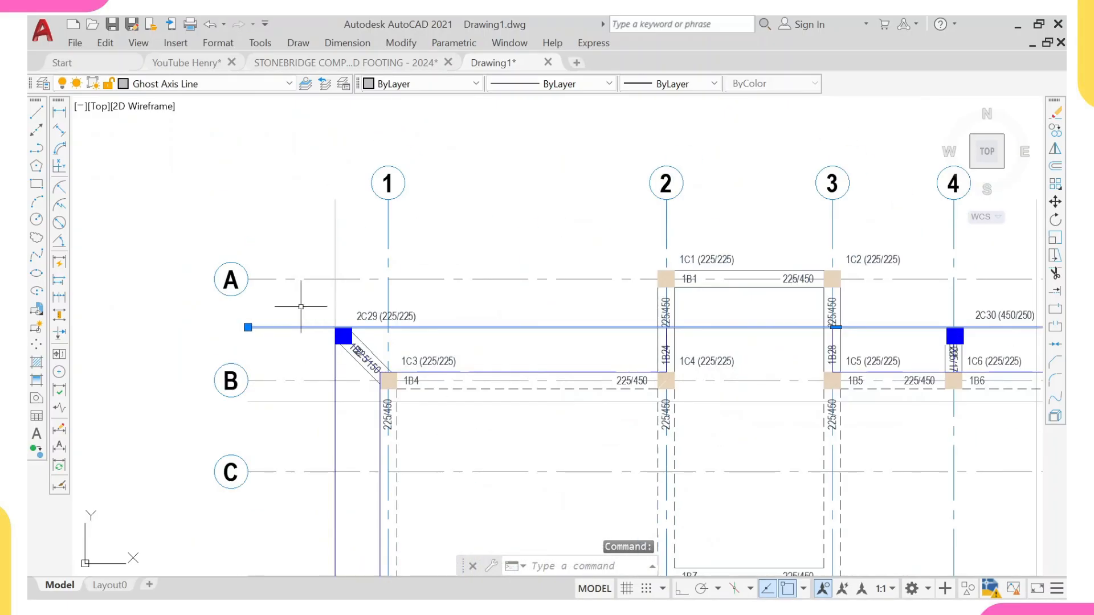
pyautogui.click(364, 248)
pyautogui.click(267, 258)
# - Add the horizontal ghost axis line just above axis I to the selection
pyautogui.scroll(-8, 280, 258)
pyautogui.moveTo(553, 321); pyautogui.dragTo(526, 228, button='middle')
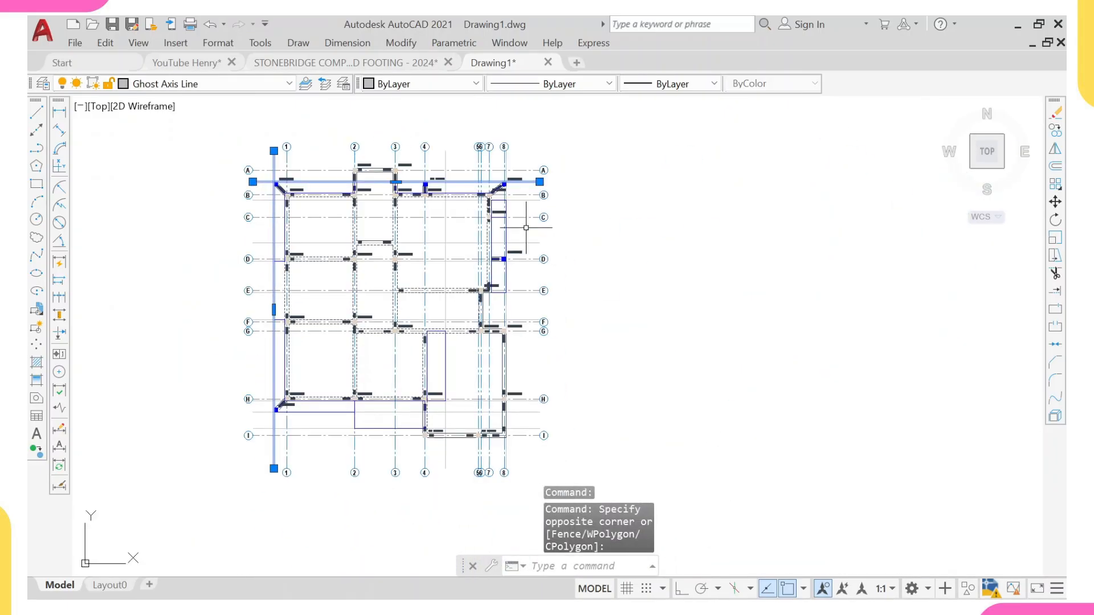
pyautogui.scroll(5, 410, 321)
pyautogui.scroll(4, 413, 327)
pyautogui.moveTo(414, 323); pyautogui.dragTo(410, 258, button='middle')
pyautogui.moveTo(303, 346); pyautogui.dragTo(450, 228, button='middle')
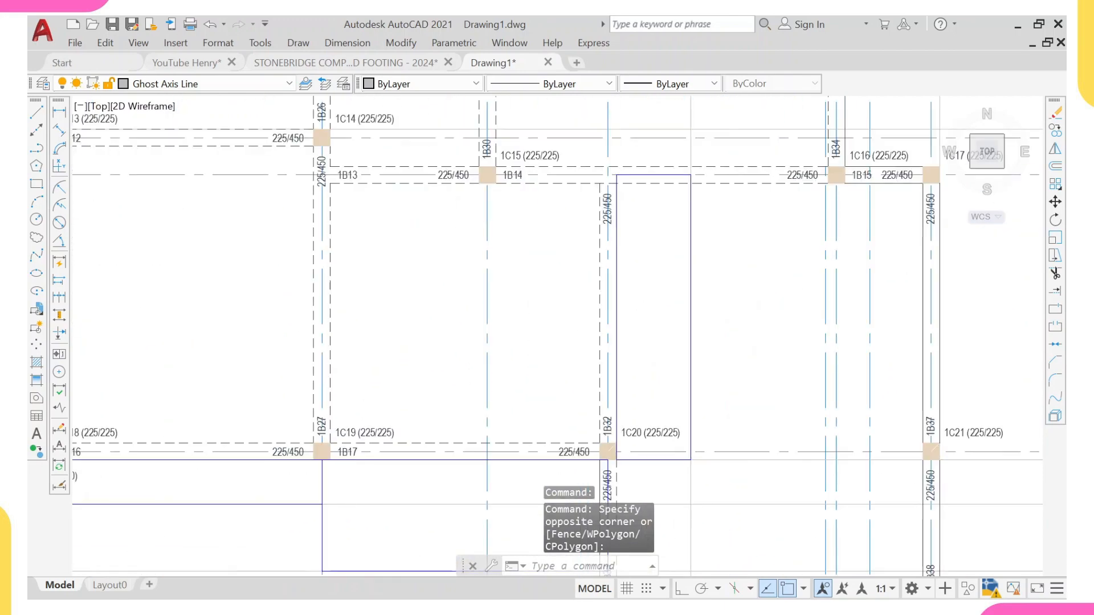
pyautogui.scroll(-8, 414, 382)
pyautogui.moveTo(414, 382); pyautogui.dragTo(471, 221, button='middle')
pyautogui.scroll(2, 393, 296)
pyautogui.click(396, 288)
pyautogui.click(366, 281)
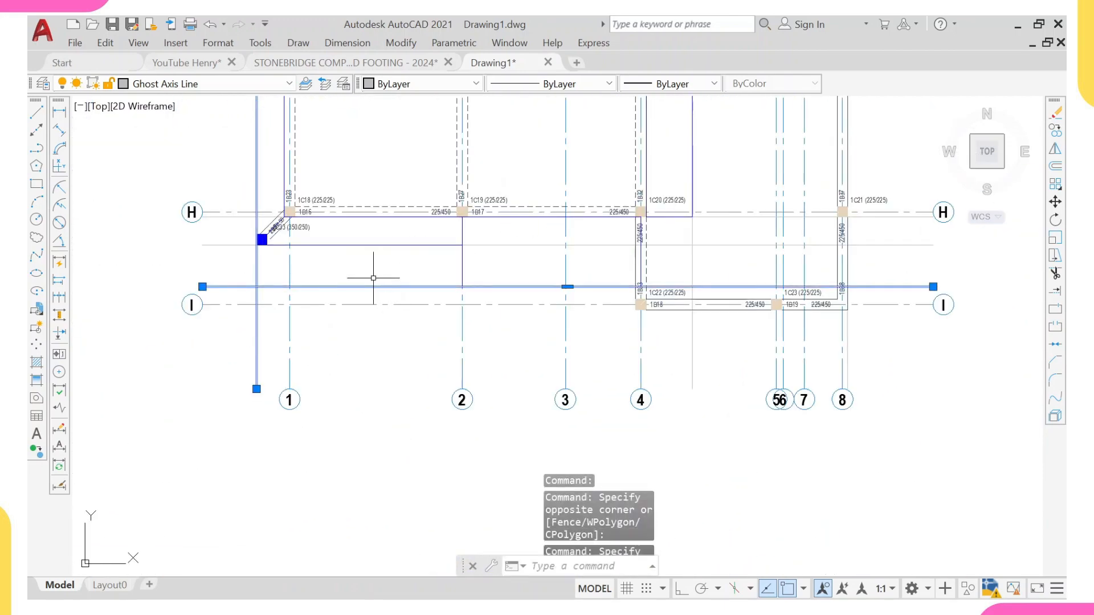
# - Extend the selection to all similar ghost axis lines in the drawing
pyautogui.scroll(-4, 422, 268)
pyautogui.rightClick(708, 193)
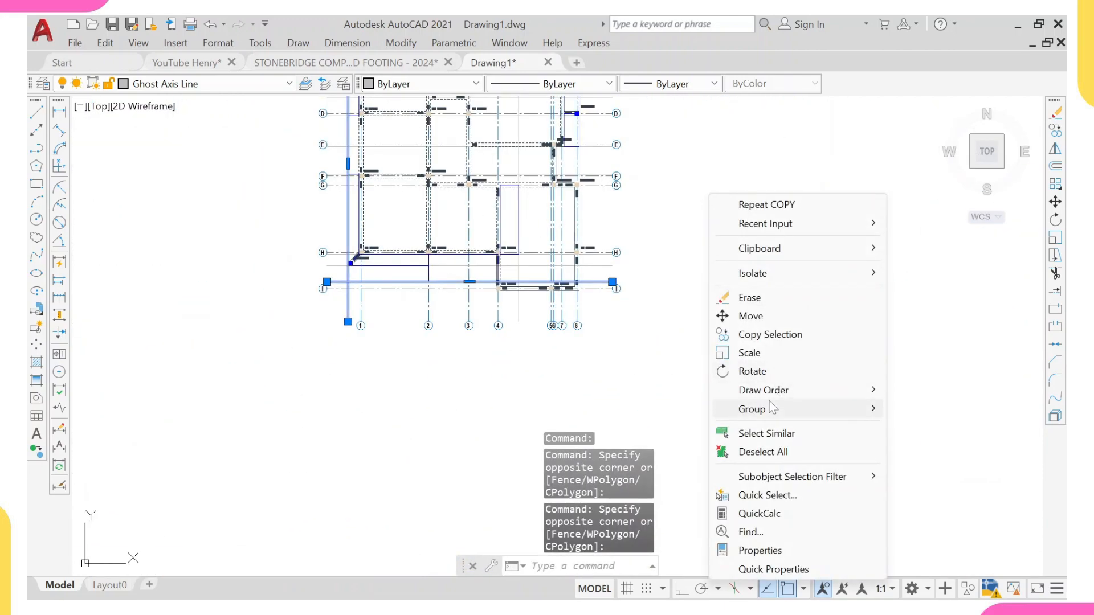
pyautogui.click(765, 433)
# - Remove the original plans from the selection and erase the ghost axis lines from the copied plan only
pyautogui.scroll(-5, 733, 402)
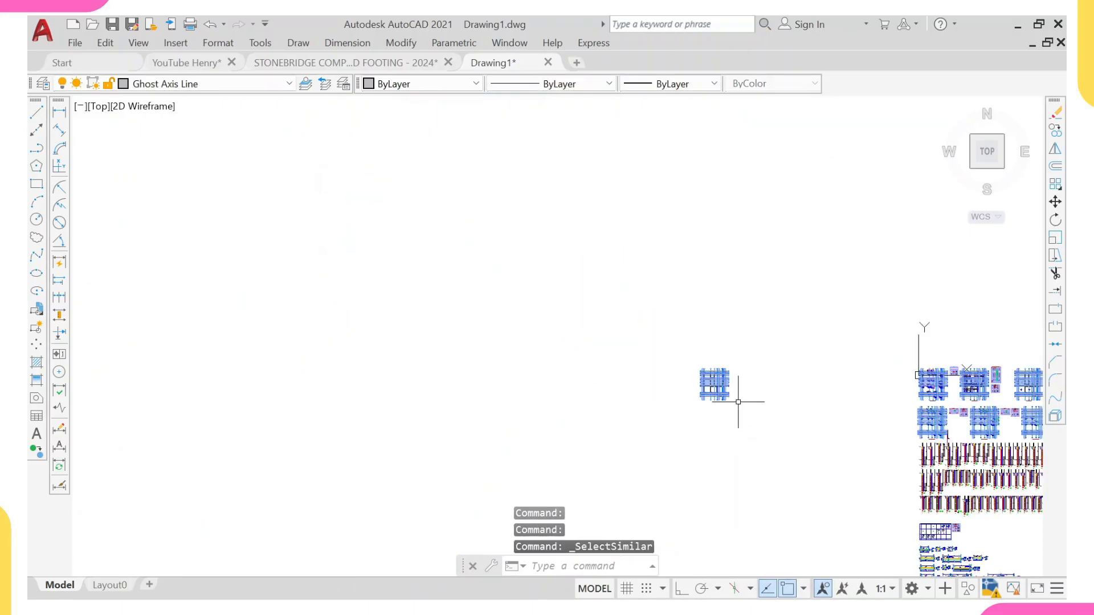
pyautogui.moveTo(813, 398); pyautogui.dragTo(698, 248, button='middle')
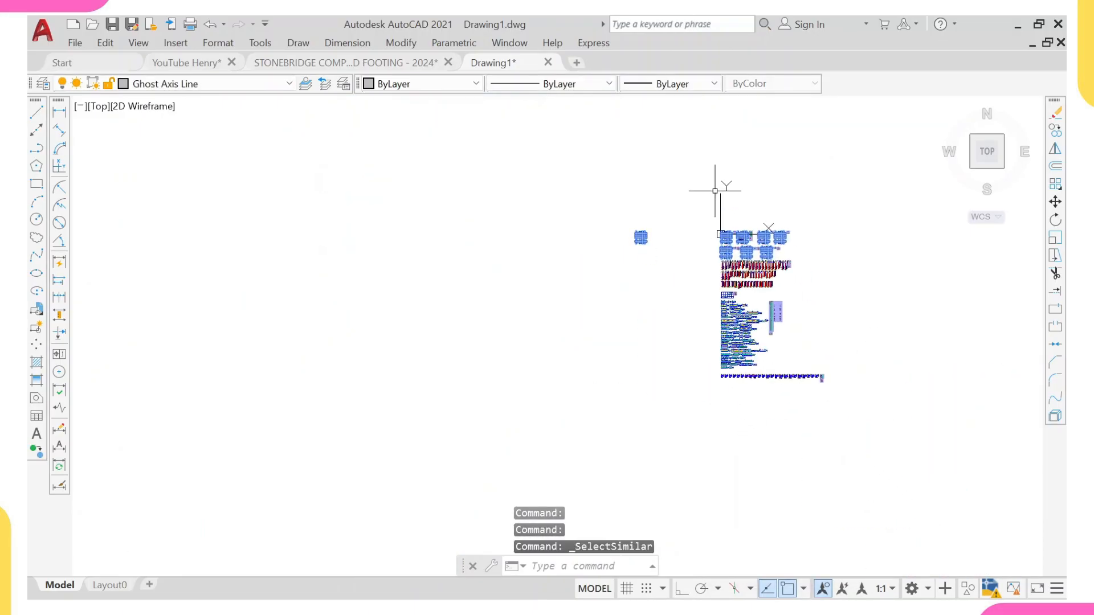
pyautogui.click(661, 210)
pyautogui.click(903, 441)
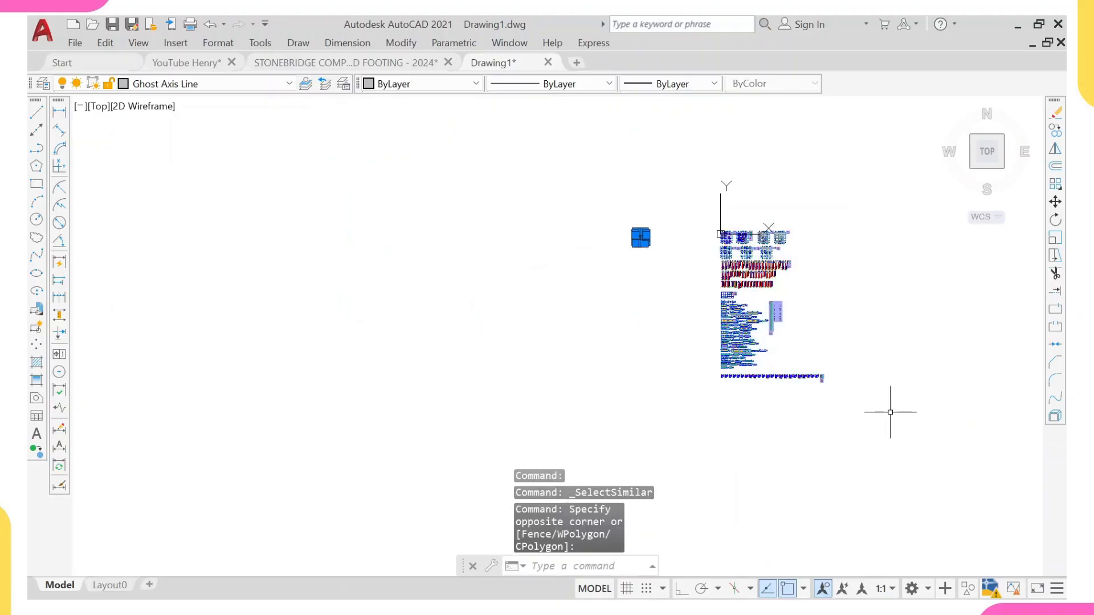
pyautogui.press('Return')
pyautogui.scroll(5, 647, 207)
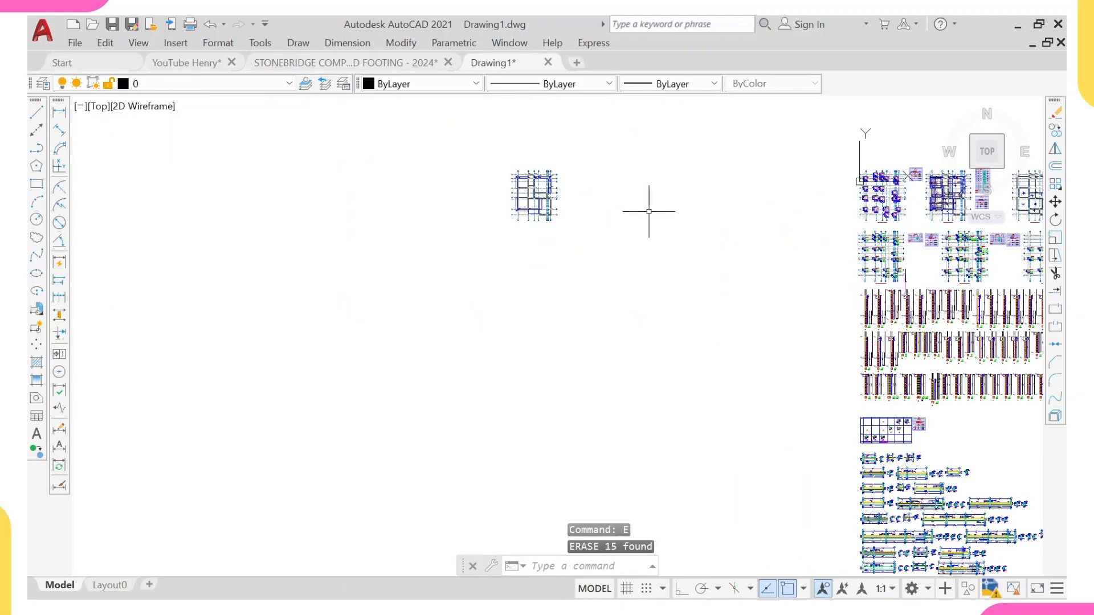
pyautogui.scroll(10, 513, 188)
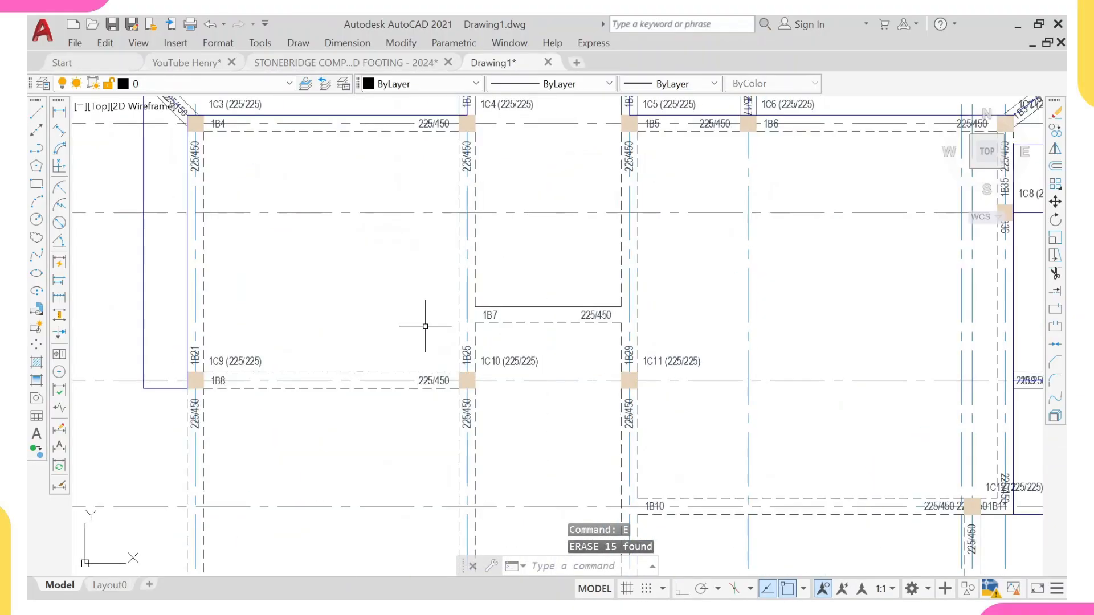
# - Copy all the beam elevation and section details into the empty area directly below the cleaned Storey 1 plan copy
pyautogui.scroll(-5, 441, 360)
pyautogui.scroll(5, 651, 271)
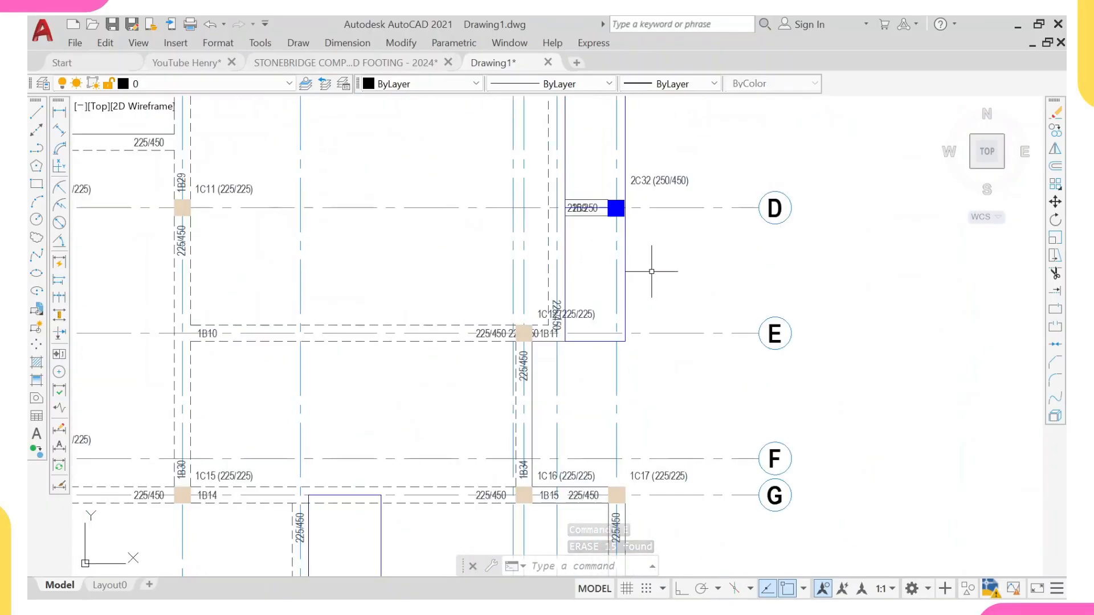
pyautogui.scroll(-8, 656, 193)
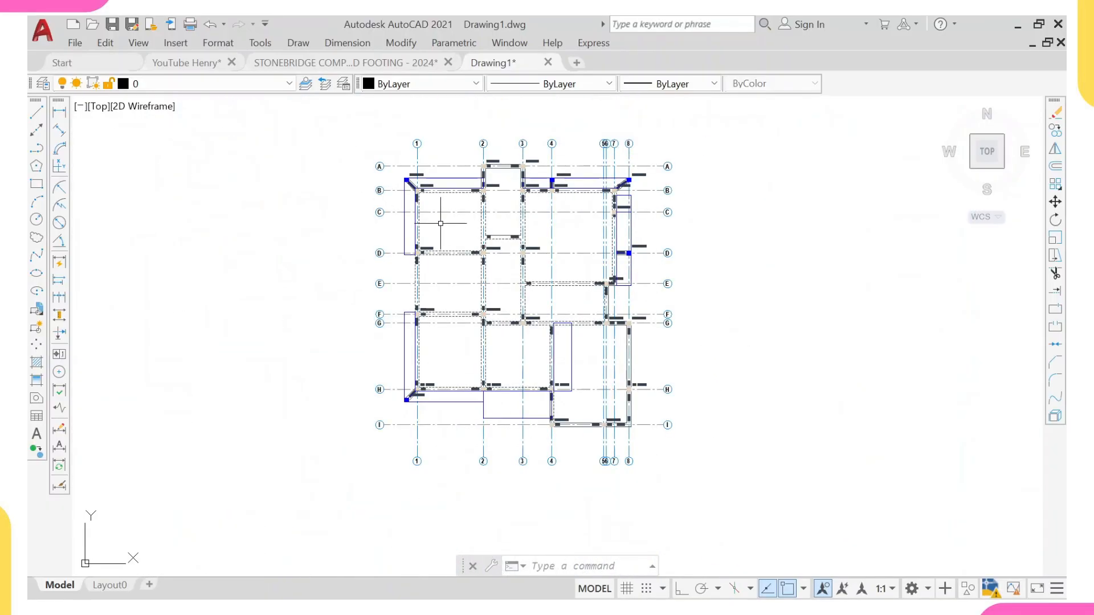
pyautogui.scroll(-8, 440, 223)
pyautogui.scroll(6, 648, 359)
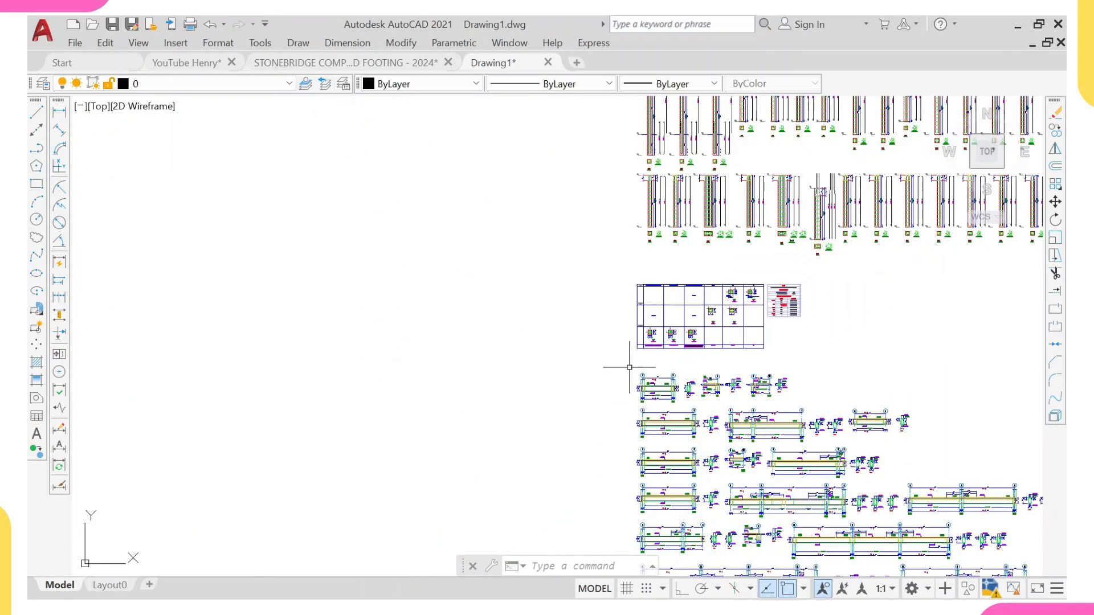
pyautogui.click(605, 366)
pyautogui.scroll(-4, 633, 267)
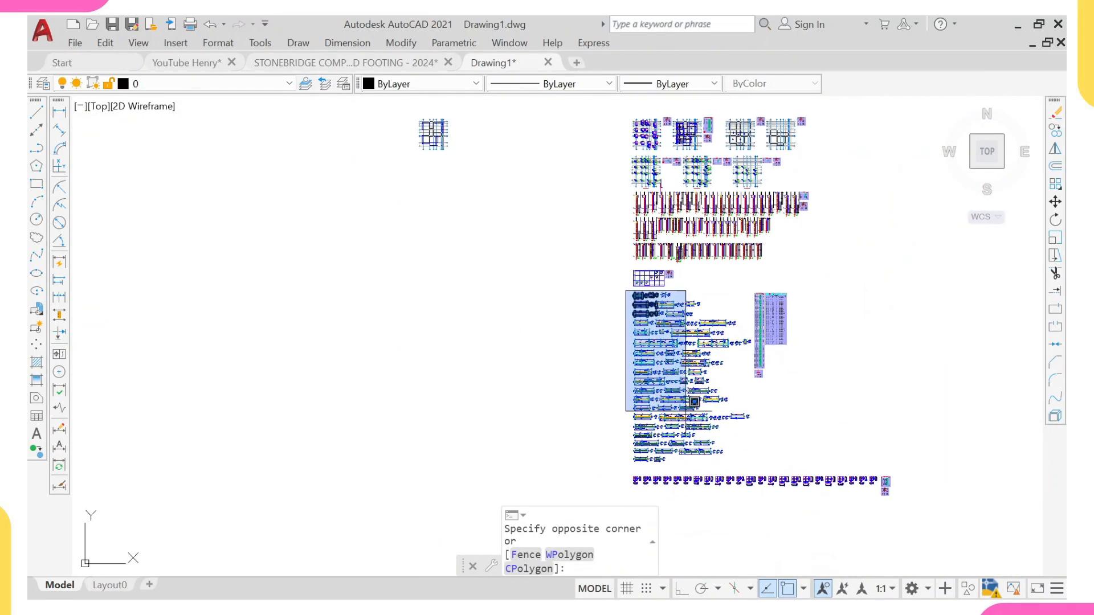
pyautogui.scroll(2, 741, 479)
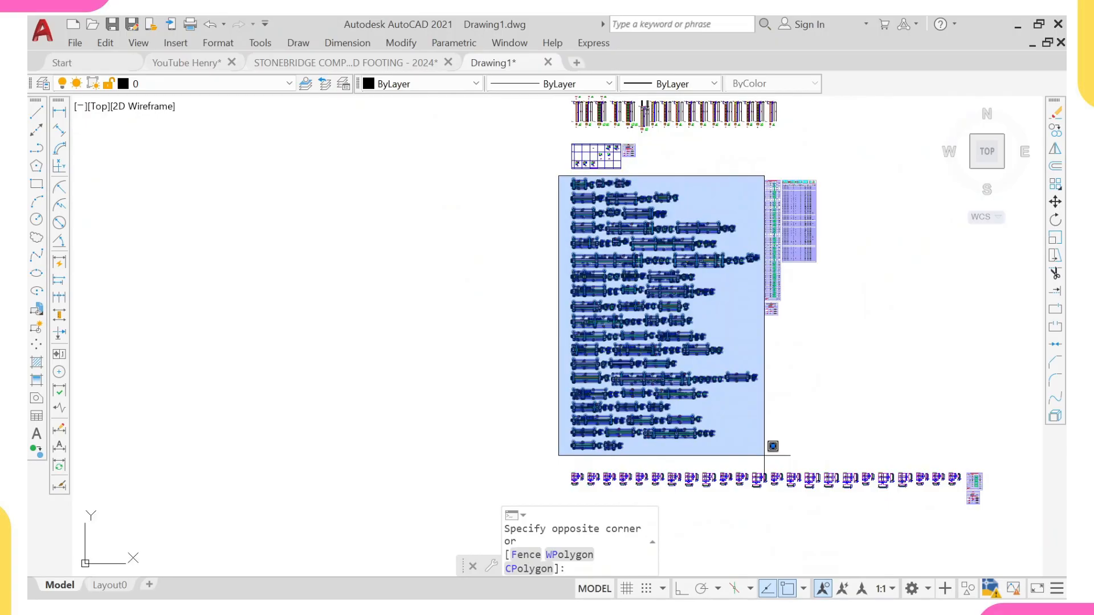
pyautogui.click(765, 455)
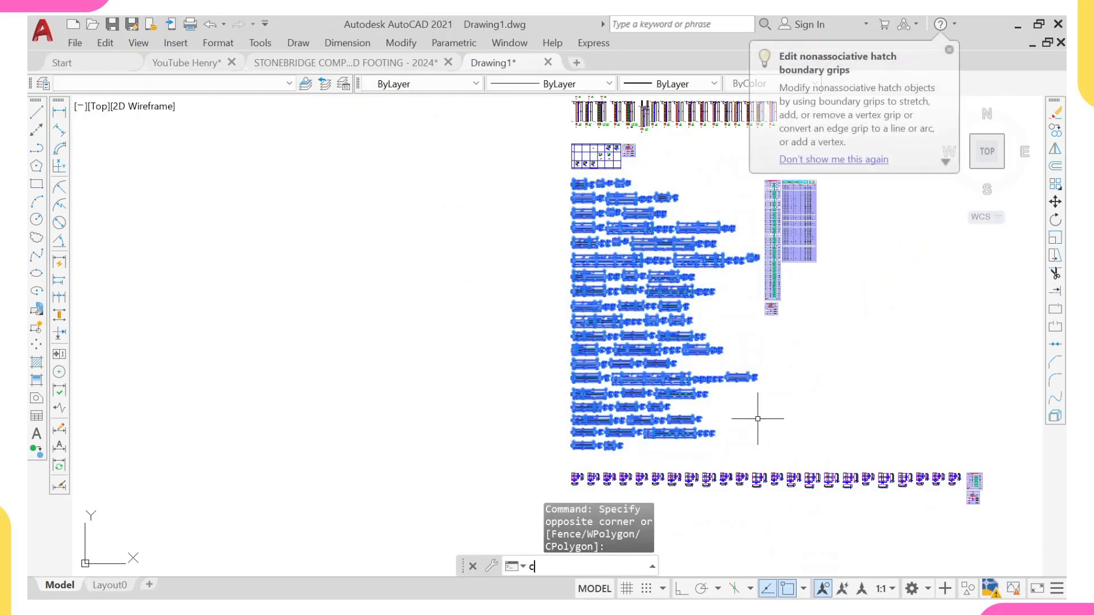
pyautogui.write('co')
pyautogui.press('space')
pyautogui.click(757, 419)
pyautogui.scroll(-3, 390, 220)
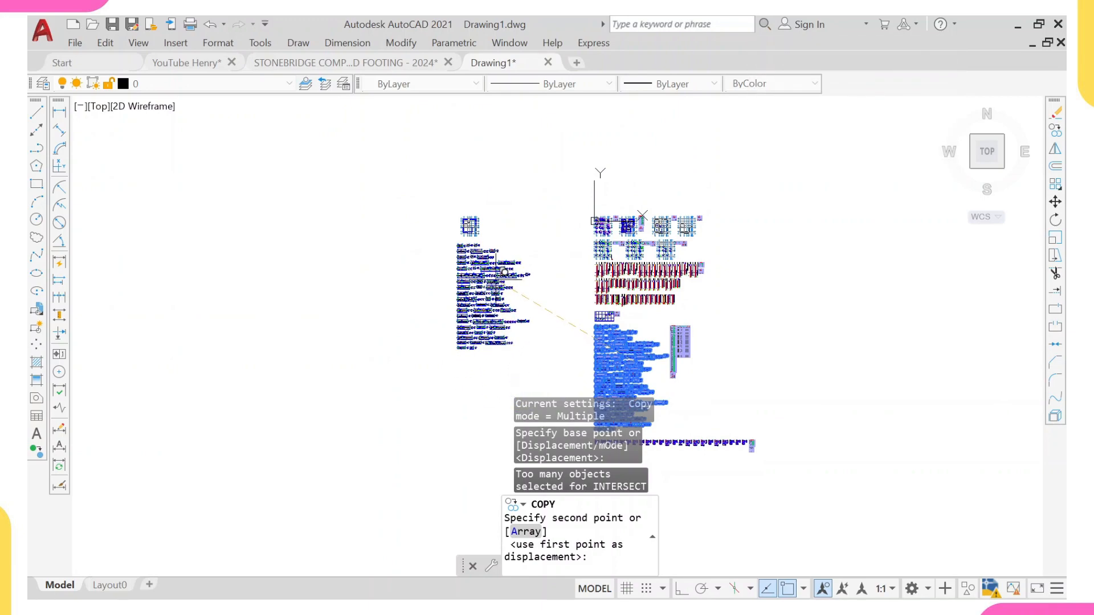
pyautogui.click(495, 279)
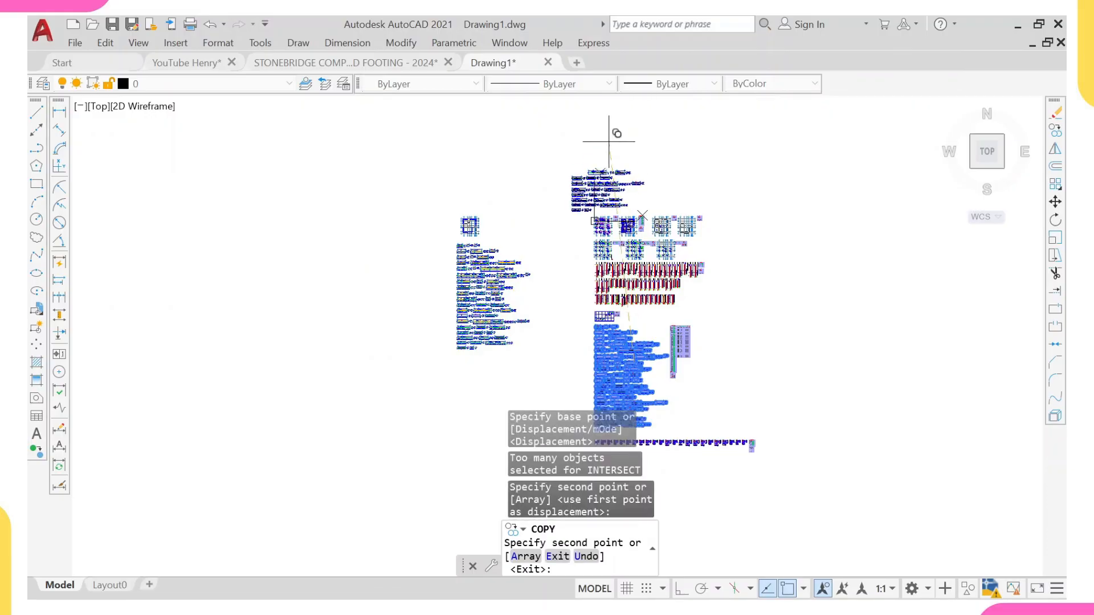
pyautogui.press('Escape')
# - Select the cleaned plan together with the copied beam details and copy them to the clipboard
pyautogui.scroll(2, 526, 212)
pyautogui.moveTo(526, 212); pyautogui.dragTo(481, 237, button='middle')
pyautogui.scroll(-6, 480, 237)
pyautogui.click(418, 208)
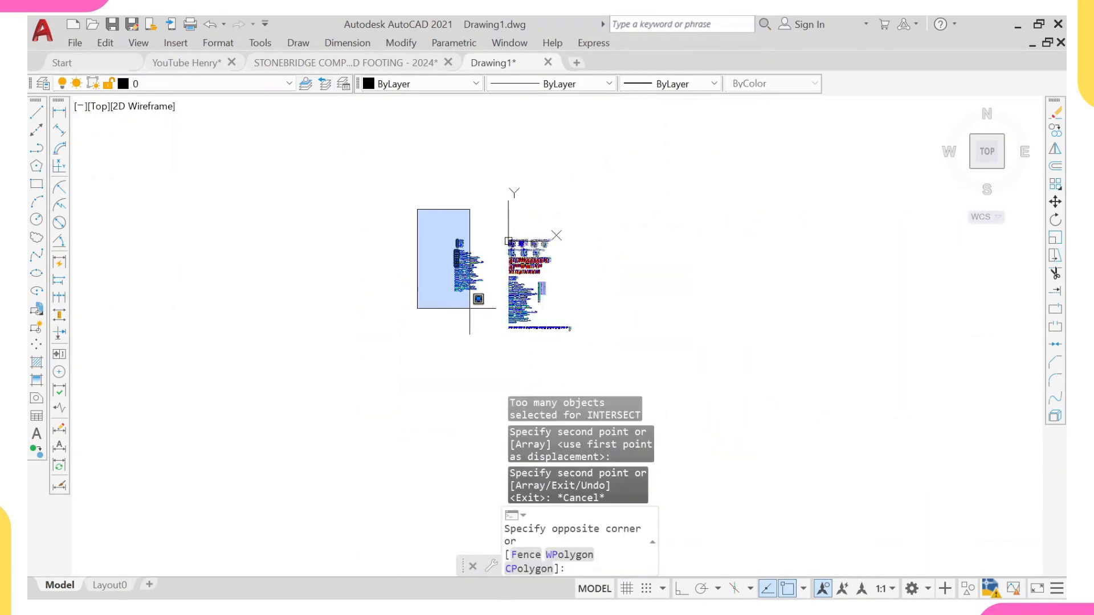
pyautogui.click(490, 310)
pyautogui.scroll(2, 441, 198)
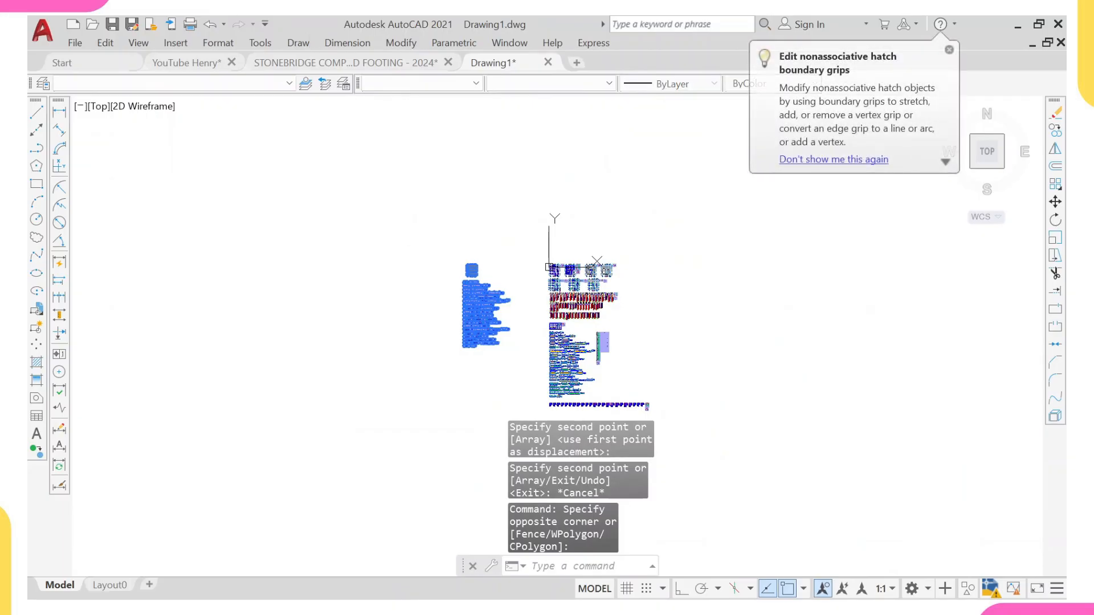
pyautogui.hotkey('ctrl', 'c')
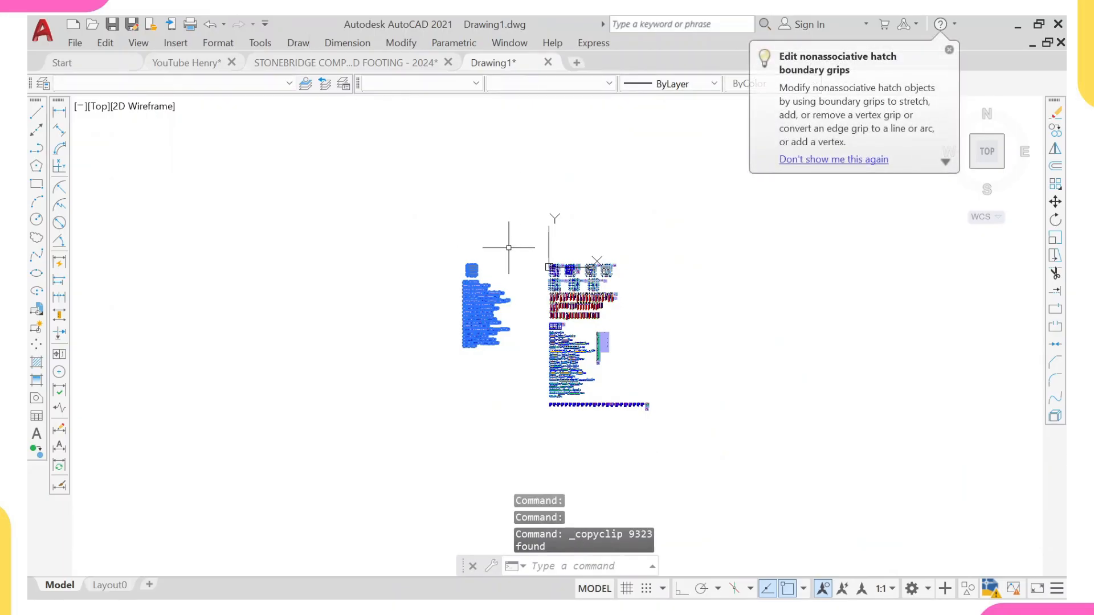
# - Switch to the STONEBRIDGE template drawing and paste the plan and beam details into the blank area inside the large frame
pyautogui.click(310, 63)
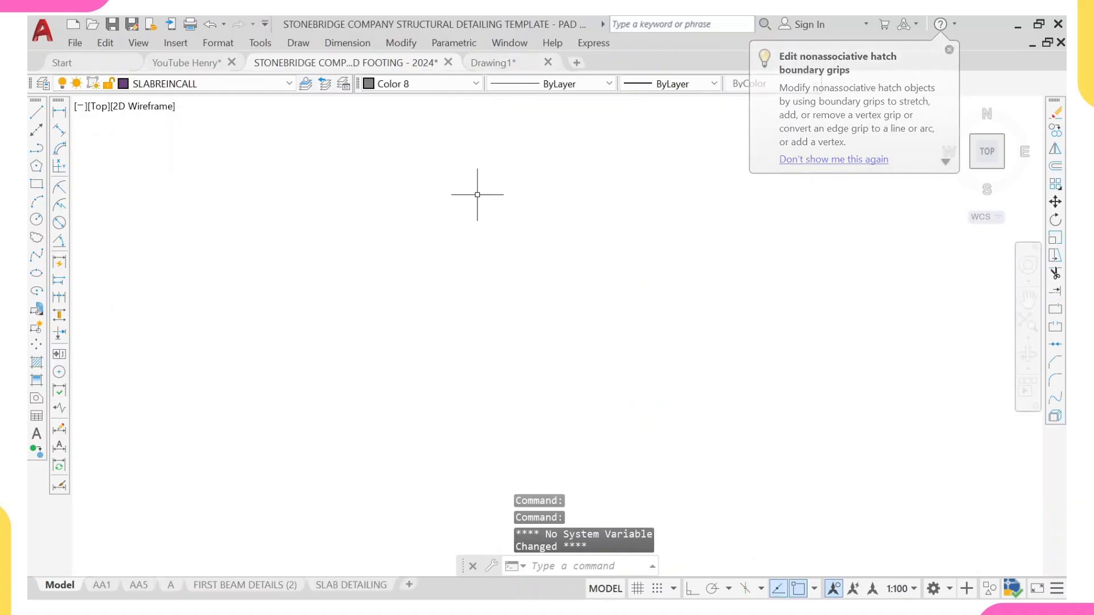
pyautogui.moveTo(551, 249); pyautogui.dragTo(493, 253, button='middle')
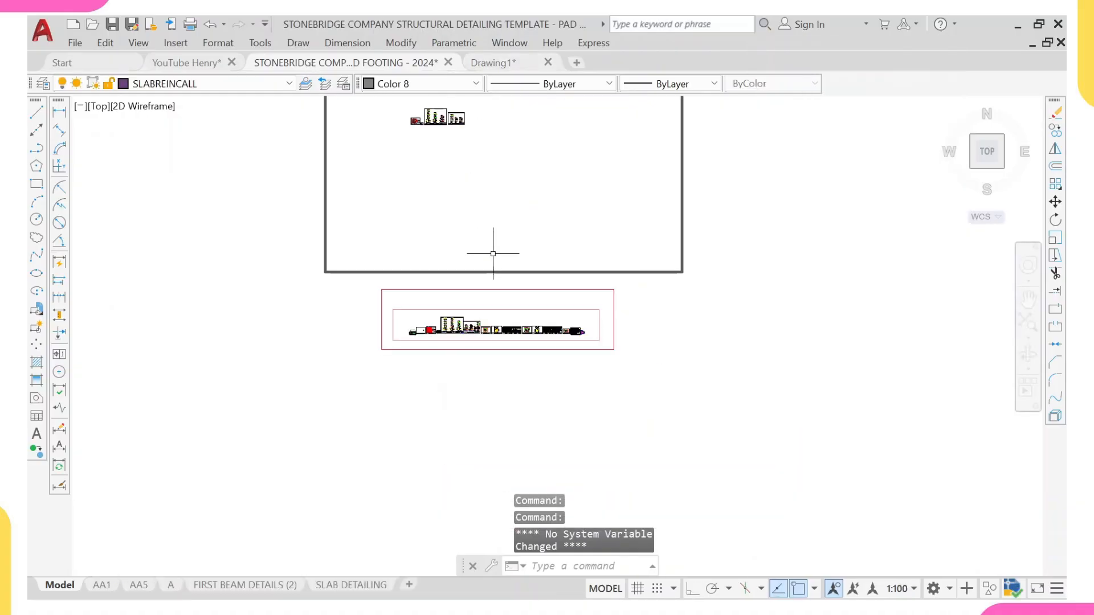
pyautogui.scroll(5, 505, 337)
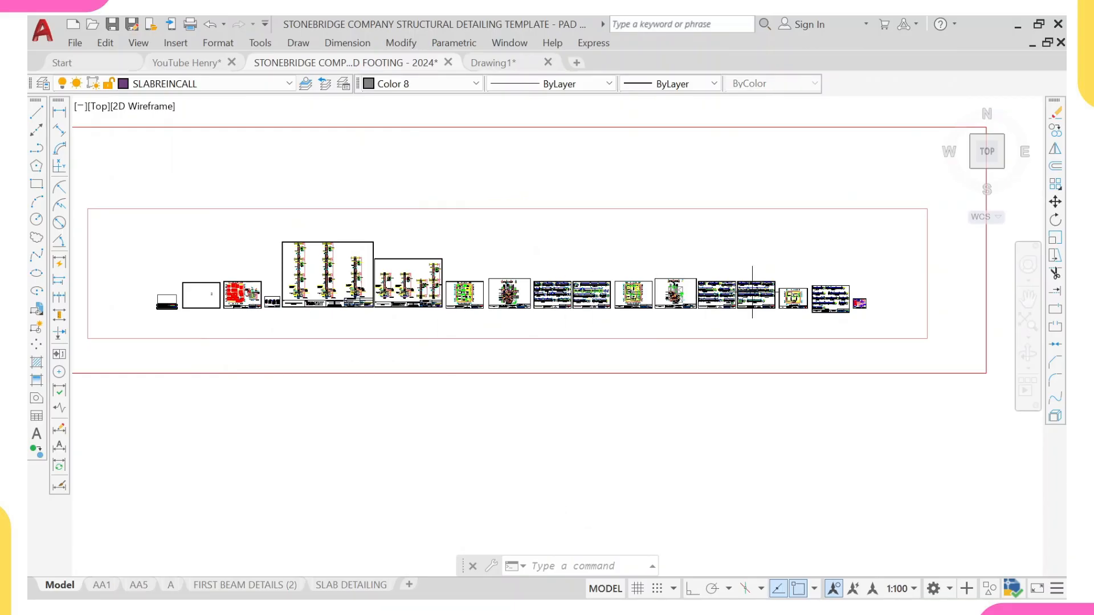
pyautogui.scroll(-8, 390, 273)
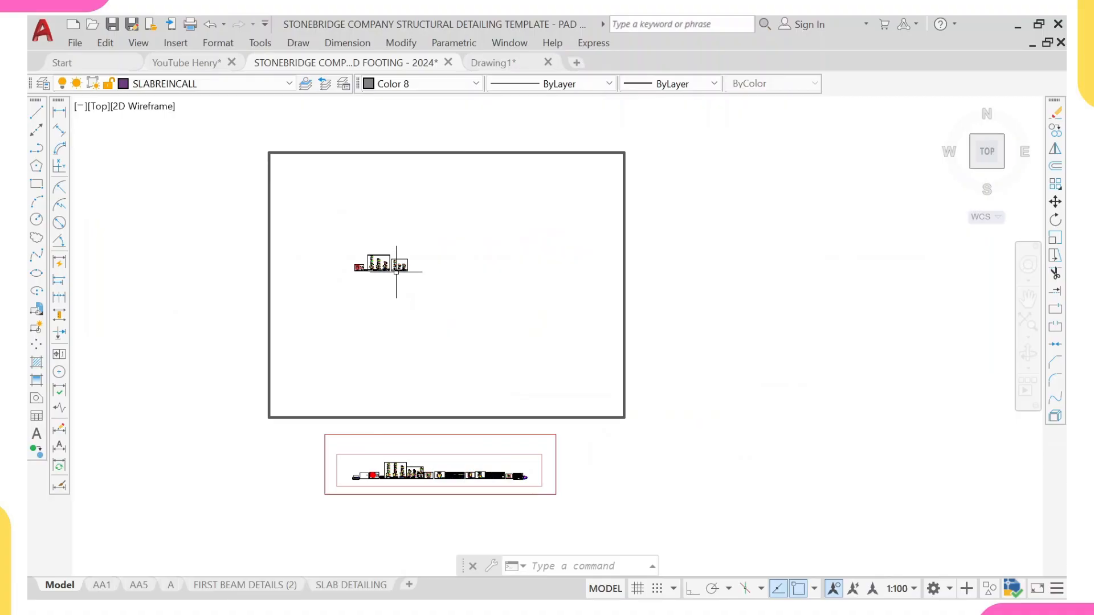
pyautogui.scroll(1, 396, 272)
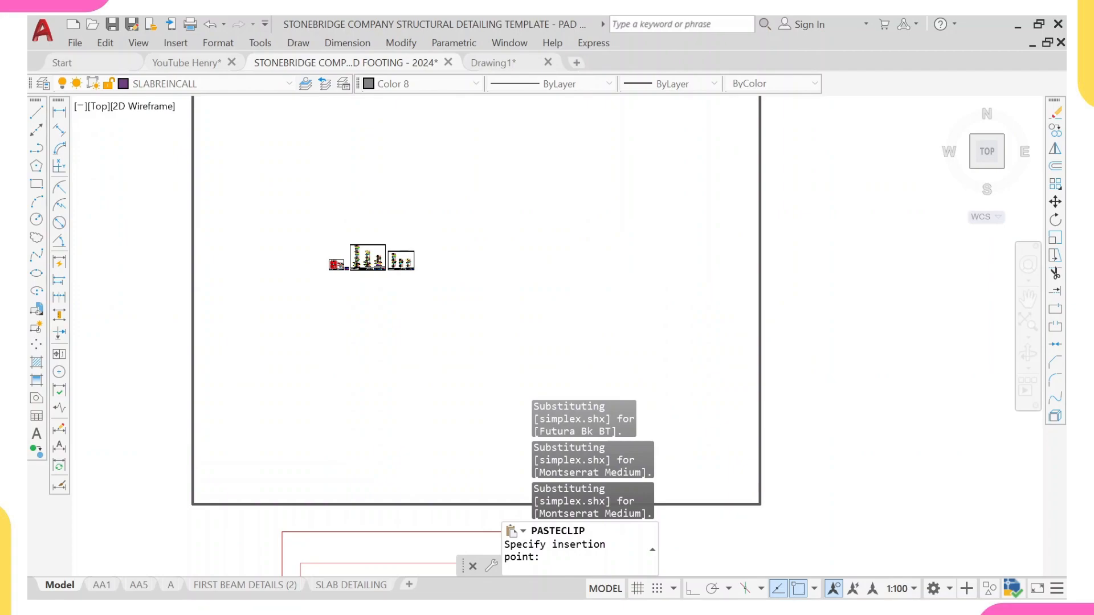
pyautogui.scroll(10, 483, 309)
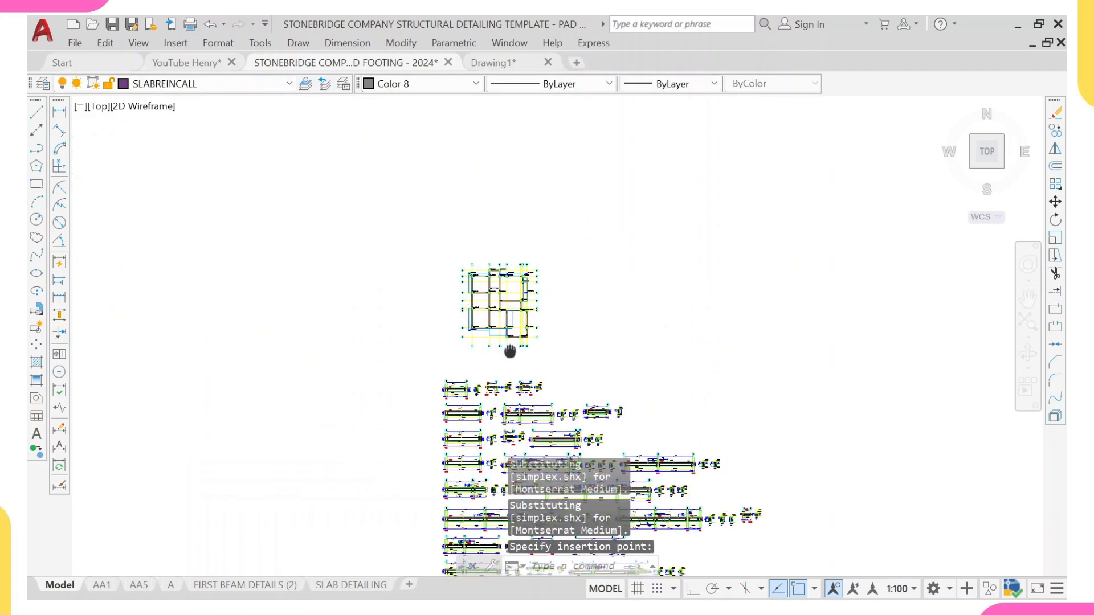
# - Examine how the pasted beam details look in the template drawing, including their bar labels and dimensions
pyautogui.moveTo(510, 352); pyautogui.dragTo(493, 259, button='middle')
pyautogui.scroll(8, 399, 245)
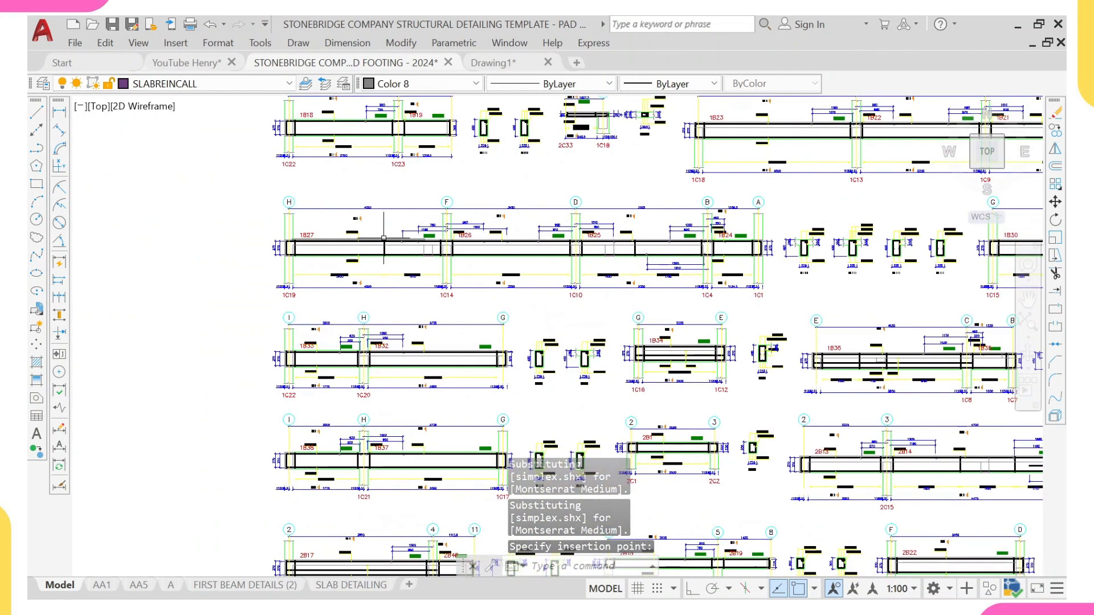
pyautogui.scroll(6, 384, 239)
pyautogui.scroll(-10, 445, 269)
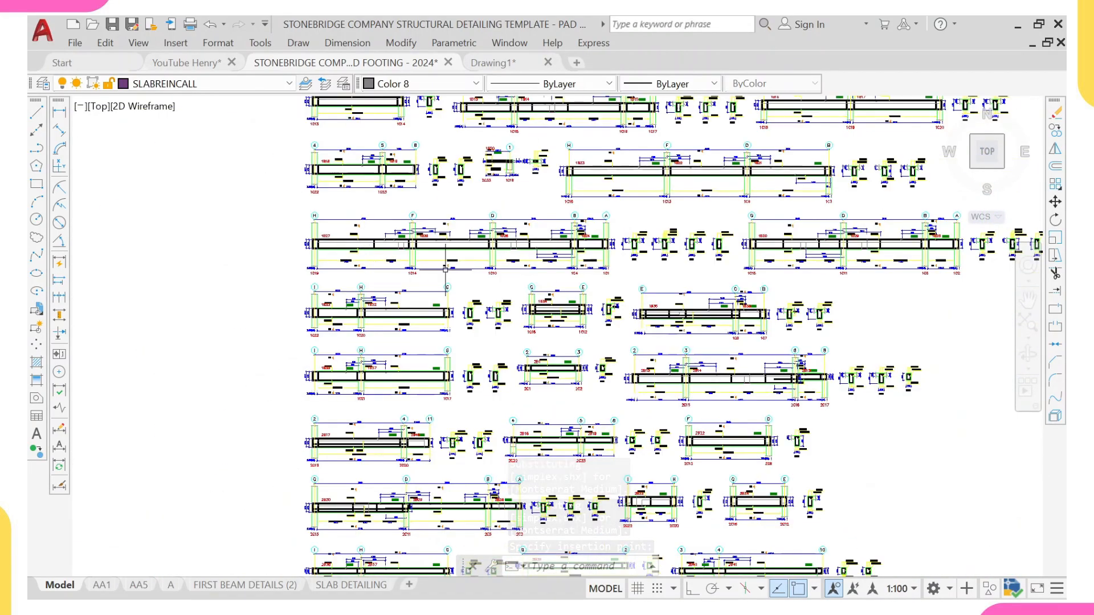
pyautogui.scroll(10, 485, 257)
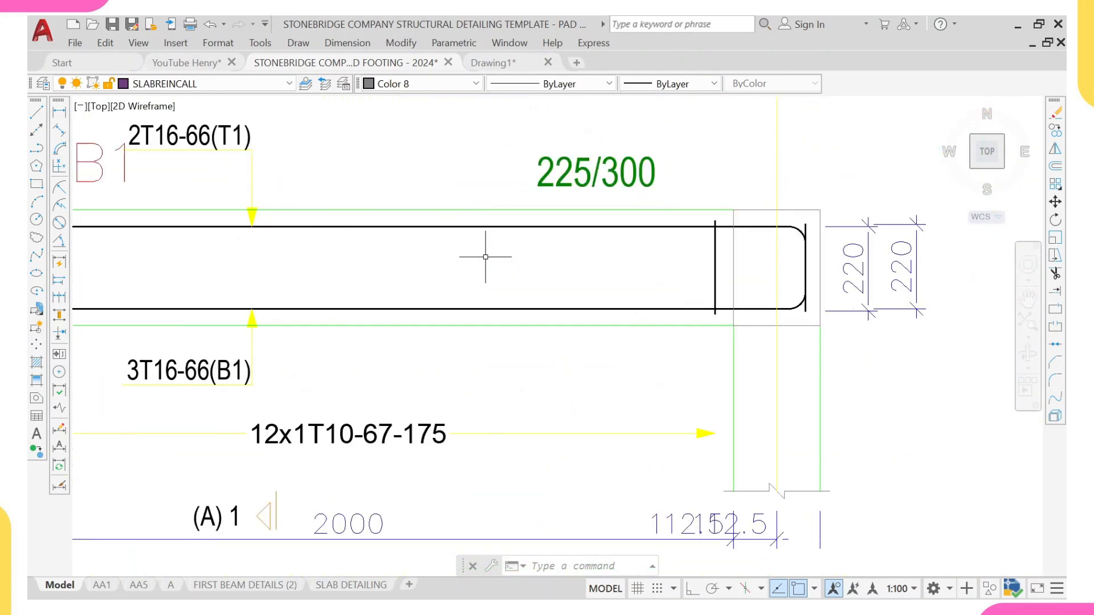
pyautogui.scroll(-15, 486, 257)
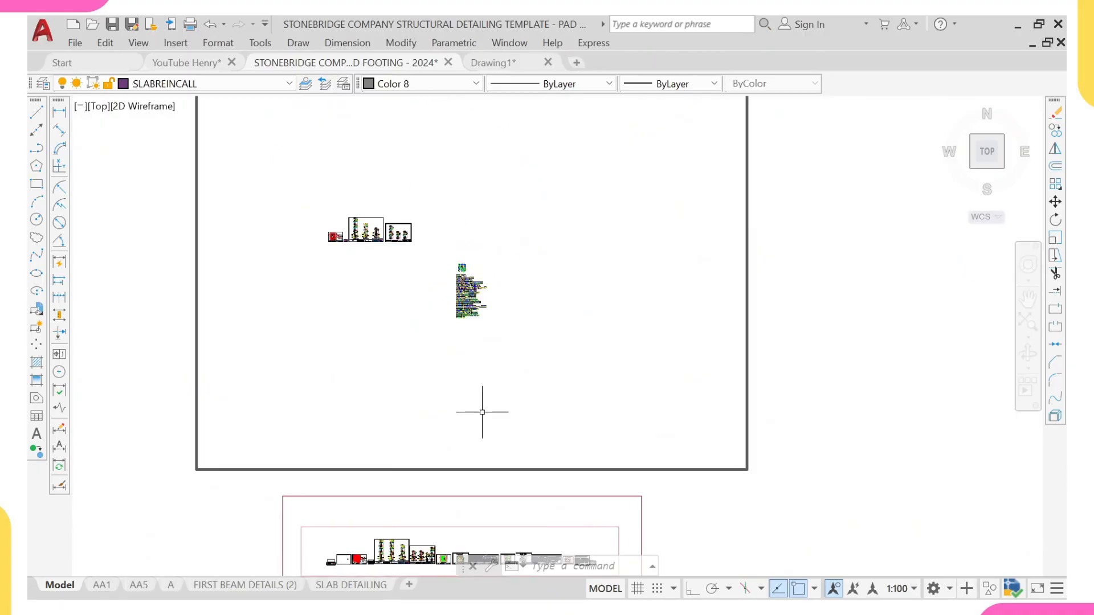
# - Select the first floor beam and column layout sheet and the first beam details sheet in the template's sheet row
pyautogui.moveTo(457, 514); pyautogui.dragTo(450, 391, button='middle')
pyautogui.scroll(5, 441, 436)
pyautogui.moveTo(435, 447); pyautogui.dragTo(421, 276, button='middle')
pyautogui.scroll(5, 428, 351)
pyautogui.scroll(2, 404, 266)
pyautogui.scroll(2, 346, 221)
pyautogui.click(343, 161)
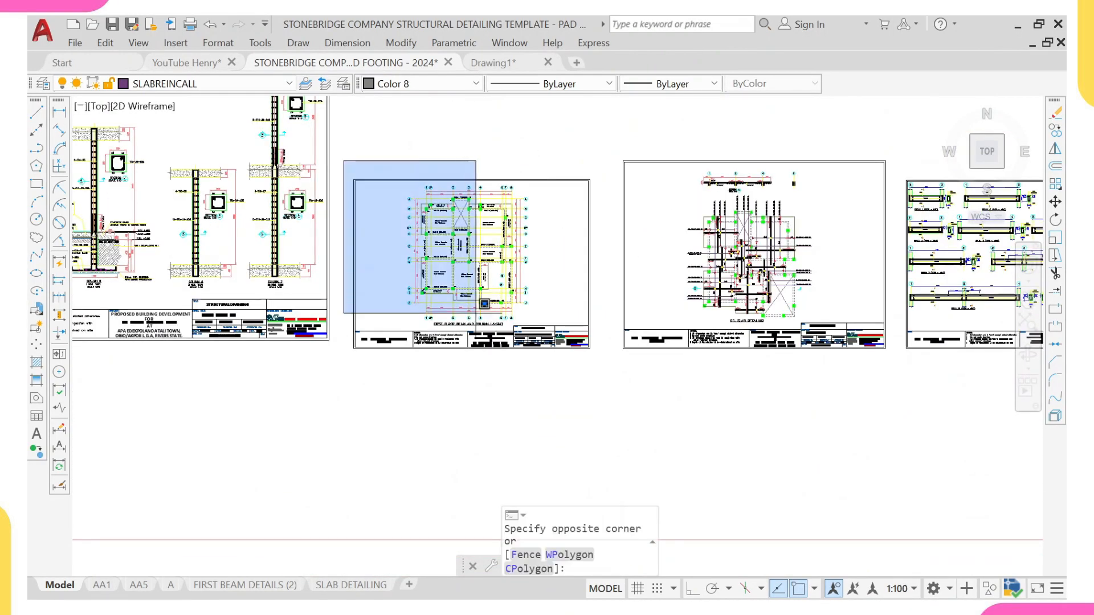
pyautogui.click(599, 386)
pyautogui.scroll(-6, 599, 376)
pyautogui.scroll(9, 561, 272)
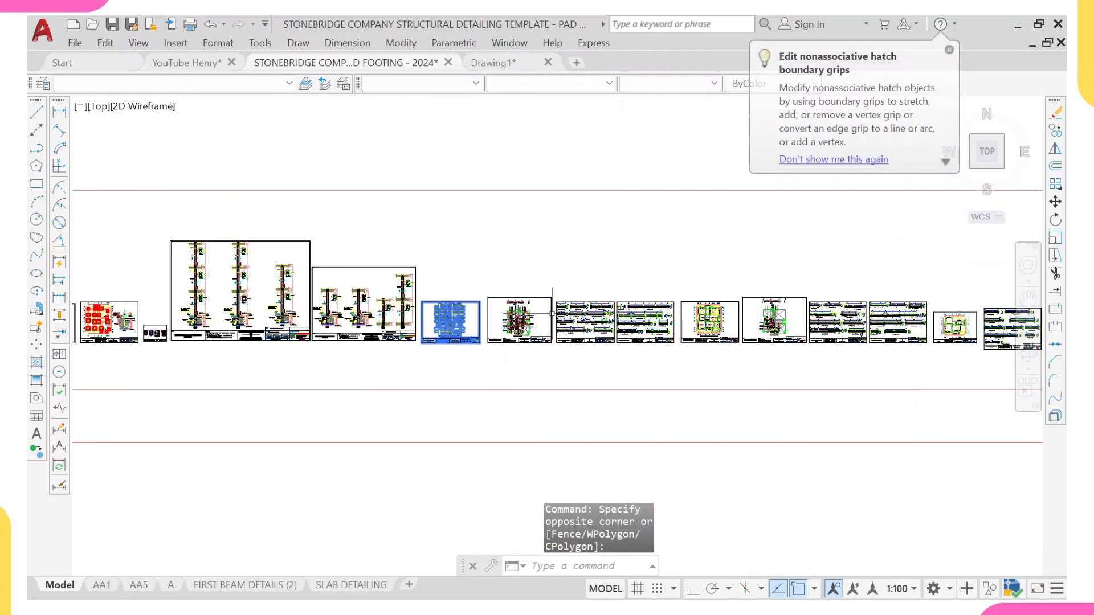
pyautogui.scroll(-2, 547, 274)
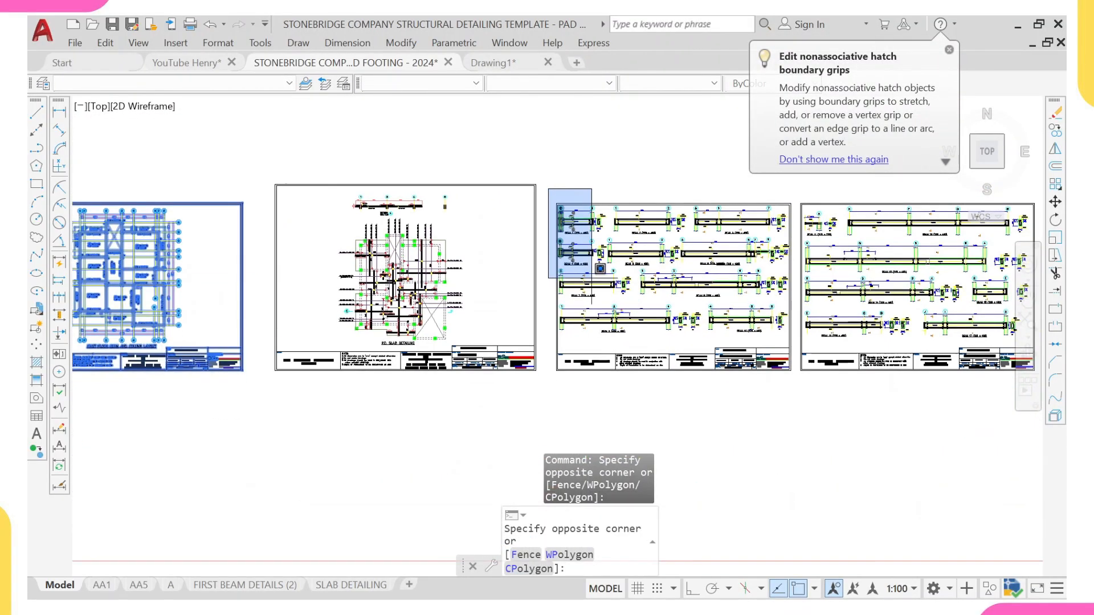
pyautogui.click(799, 426)
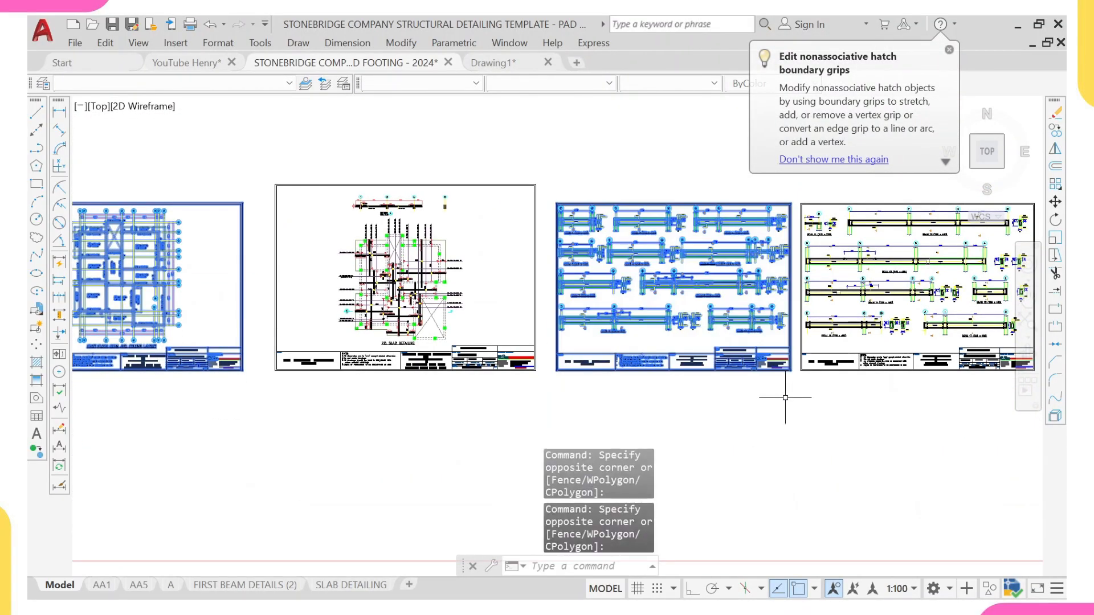
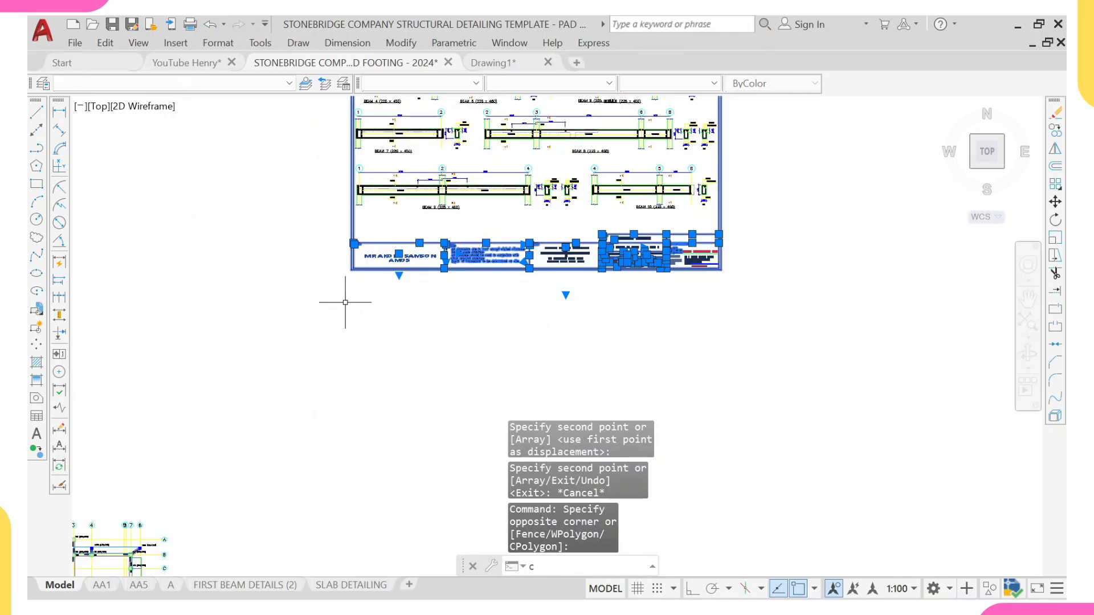
# - Copy the sheet frame with its title block four times, in two rows of two, beside the pasted plan and beam details
pyautogui.press('Return')
pyautogui.scroll(-3, 399, 188)
pyautogui.click(455, 148)
pyautogui.scroll(-2, 629, 273)
pyautogui.moveTo(603, 325); pyautogui.dragTo(594, 160, button='middle')
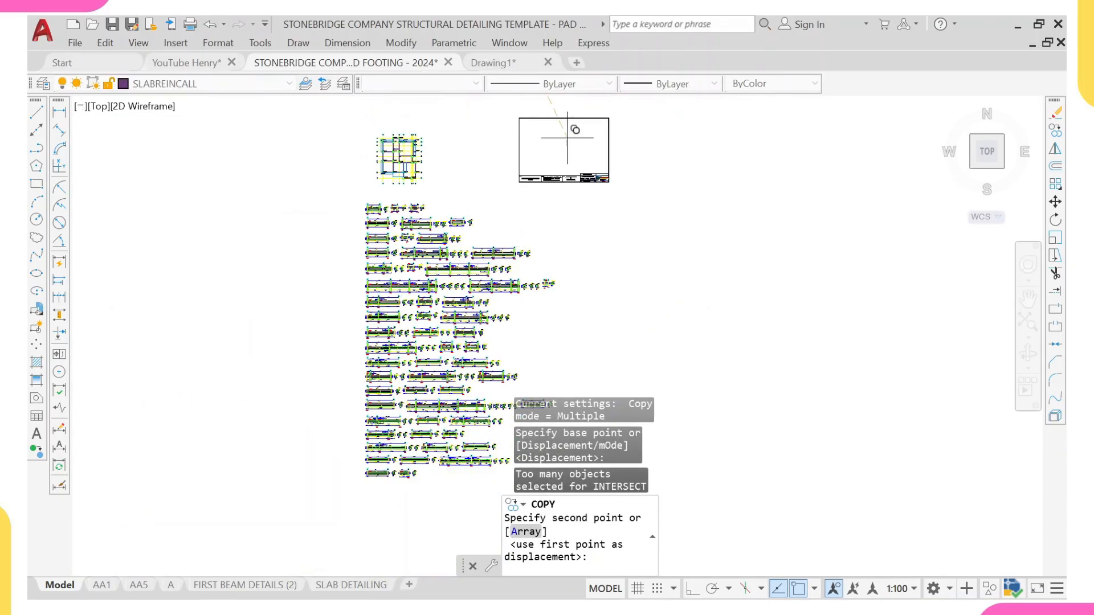
pyautogui.click(567, 136)
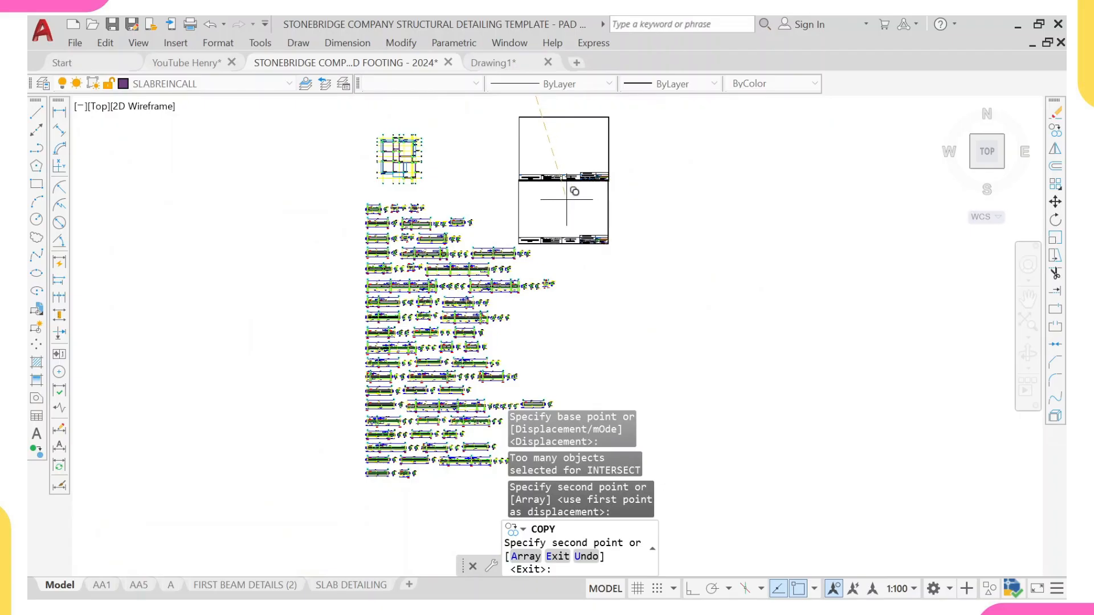
pyautogui.click(577, 195)
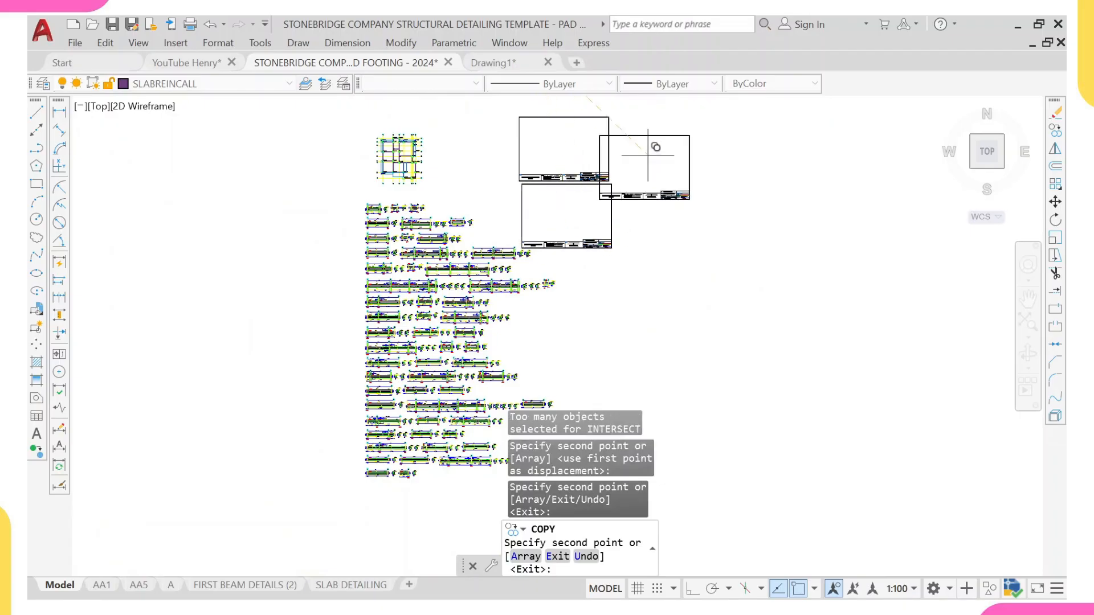
pyautogui.click(674, 124)
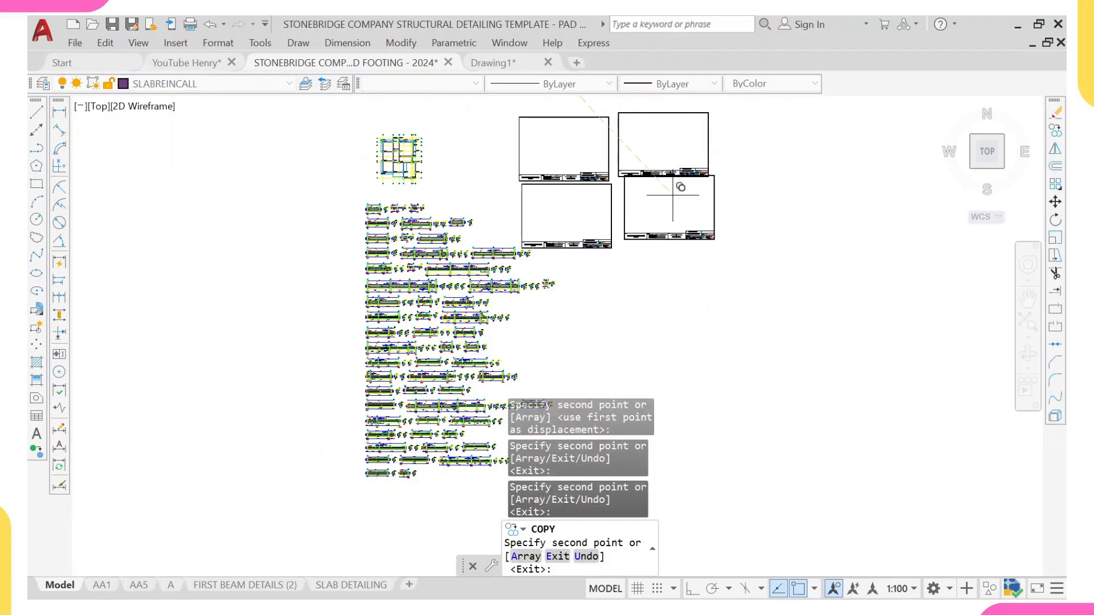
pyautogui.click(669, 206)
pyautogui.moveTo(657, 195); pyautogui.dragTo(666, 263, button='middle')
pyautogui.press('Escape')
# - Move the first floor beam and column layout sheet down beside the pasted Storey 1 plan
pyautogui.moveTo(529, 212); pyautogui.dragTo(557, 328, button='middle')
pyautogui.click(261, 170)
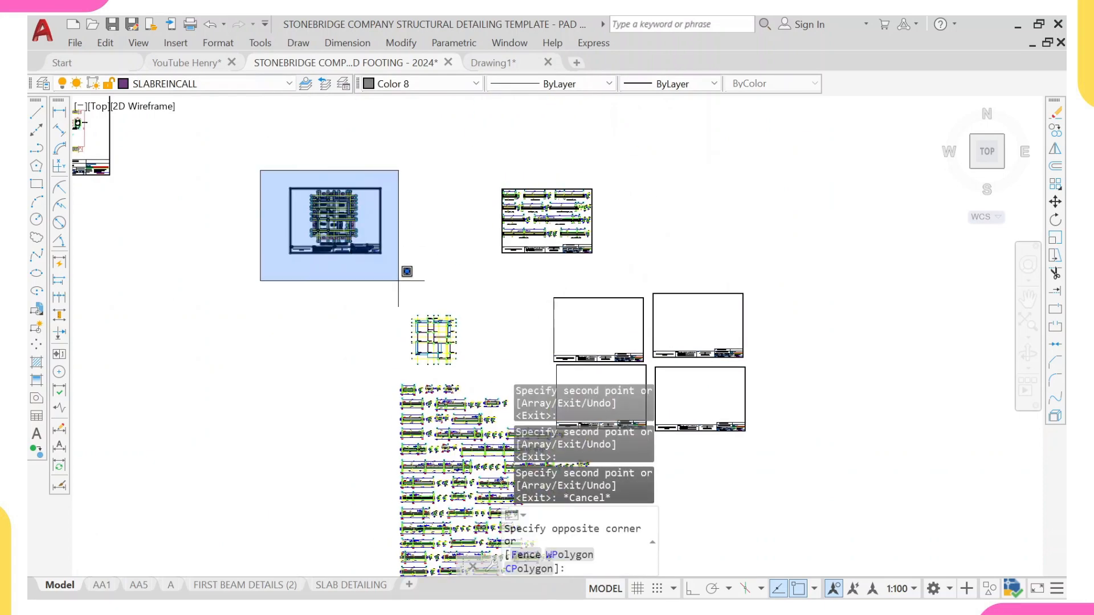
pyautogui.click(425, 313)
pyautogui.write('m')
pyautogui.press('Return')
pyautogui.click(359, 190)
pyautogui.click(385, 310)
# - Compare the formatting and layers of the pasted plan with the template's first floor beam and column layout
pyautogui.moveTo(449, 334); pyautogui.dragTo(437, 228, button='middle')
pyautogui.scroll(5, 429, 226)
pyautogui.moveTo(372, 234); pyautogui.dragTo(471, 233, button='middle')
pyautogui.scroll(8, 394, 255)
pyautogui.scroll(-10, 354, 267)
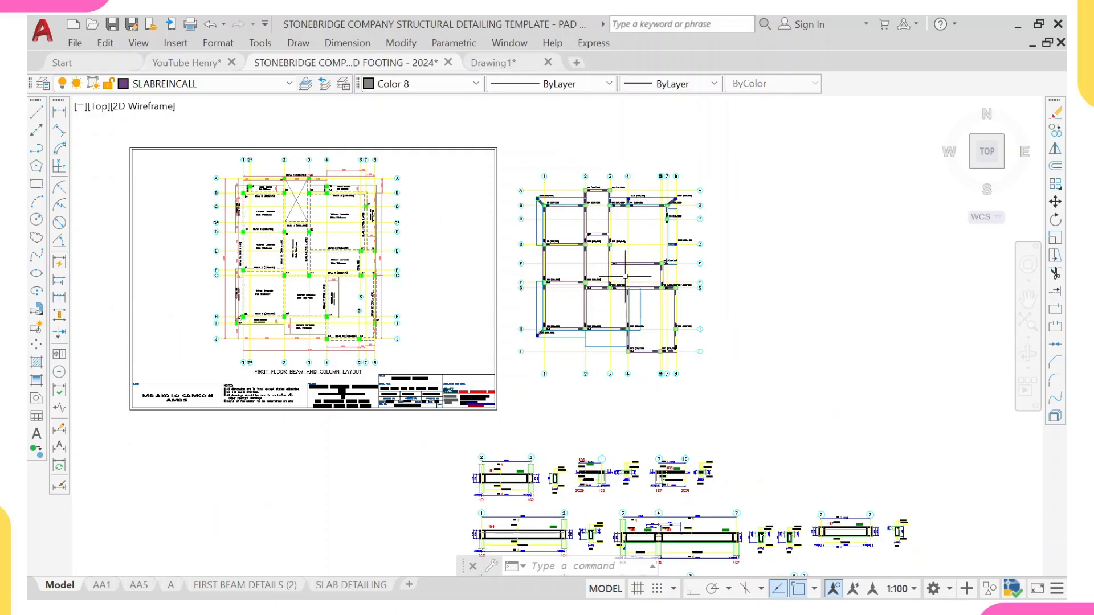
pyautogui.scroll(2, 574, 214)
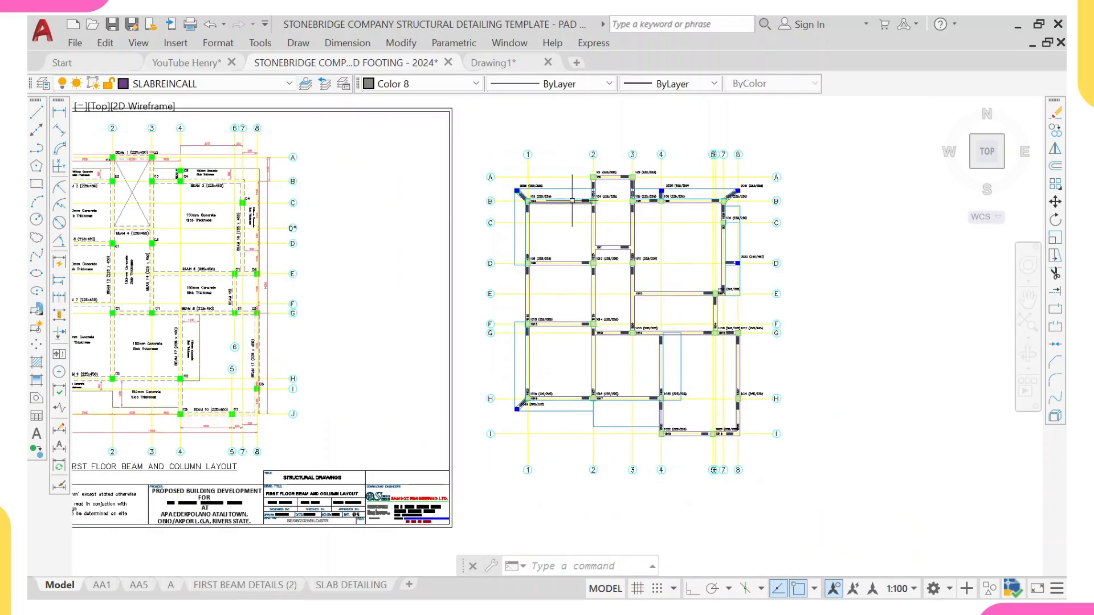
pyautogui.scroll(2, 572, 201)
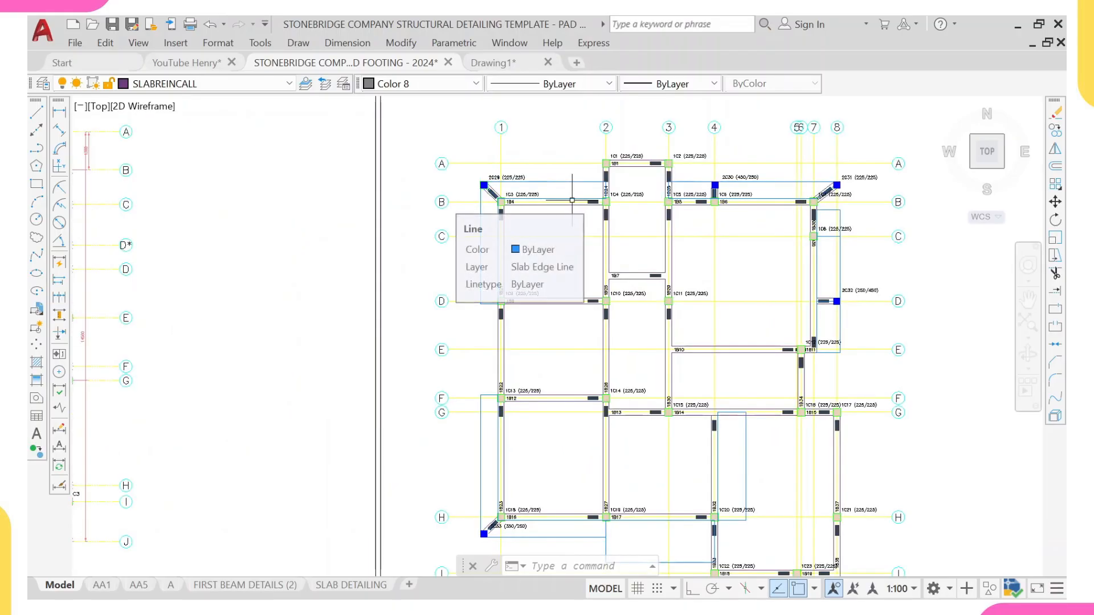
pyautogui.scroll(-5, 577, 218)
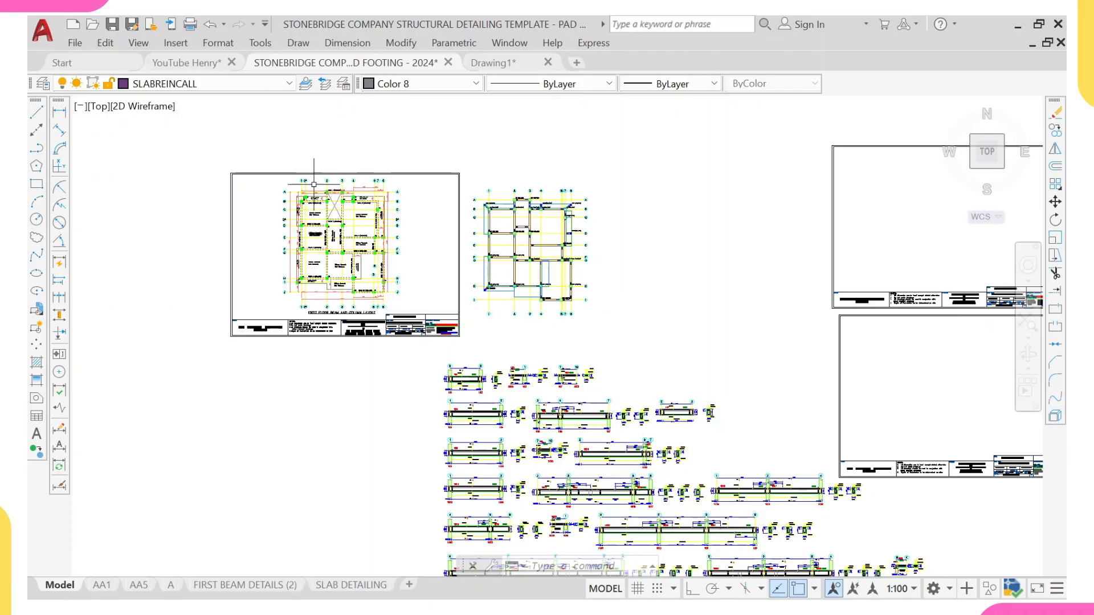
# - Check the layer and line properties of beam 1B8's lower edge line in the pasted Storey 1 plan
pyautogui.scroll(8, 358, 249)
pyautogui.scroll(-7, 358, 249)
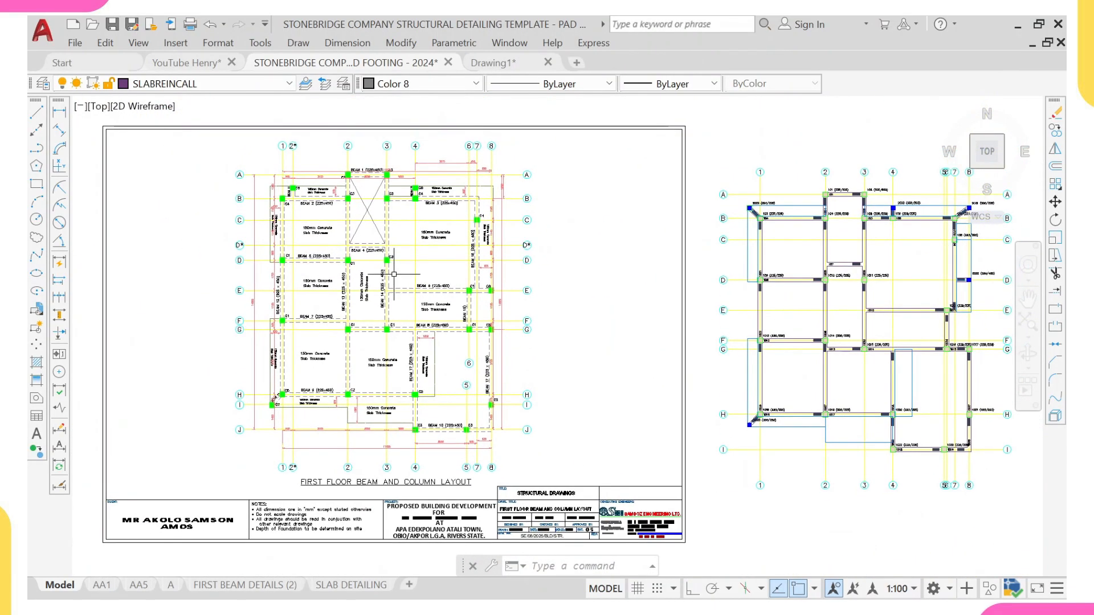
pyautogui.scroll(-4, 419, 274)
pyautogui.moveTo(678, 315); pyautogui.dragTo(406, 302, button='middle')
pyautogui.scroll(4, 351, 301)
pyautogui.moveTo(225, 221); pyautogui.dragTo(397, 272, button='middle')
pyautogui.scroll(2, 396, 271)
pyautogui.scroll(6, 396, 271)
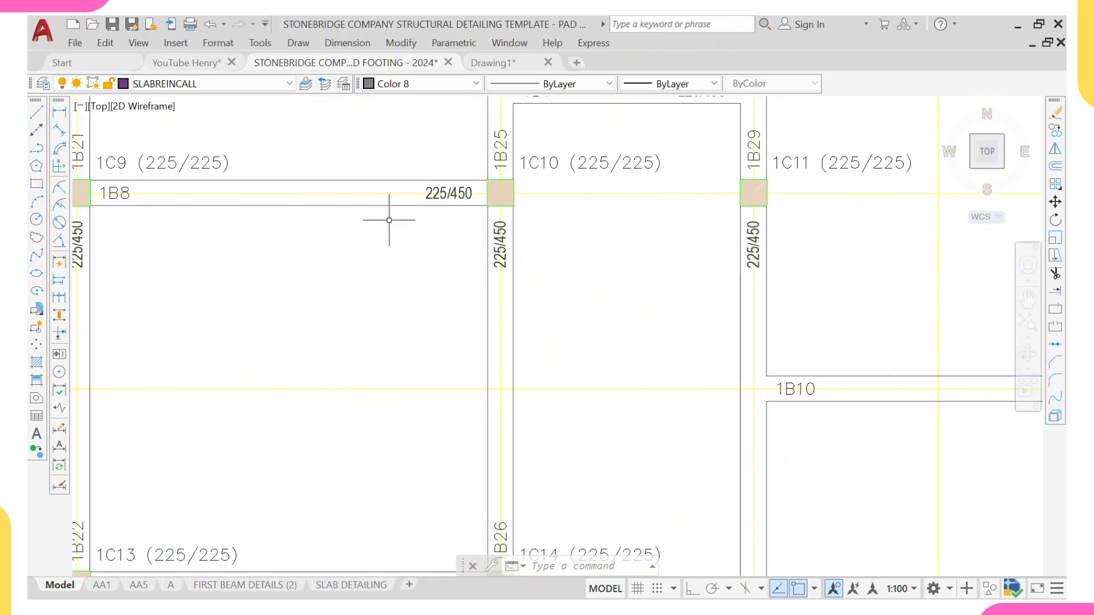
pyautogui.click(383, 206)
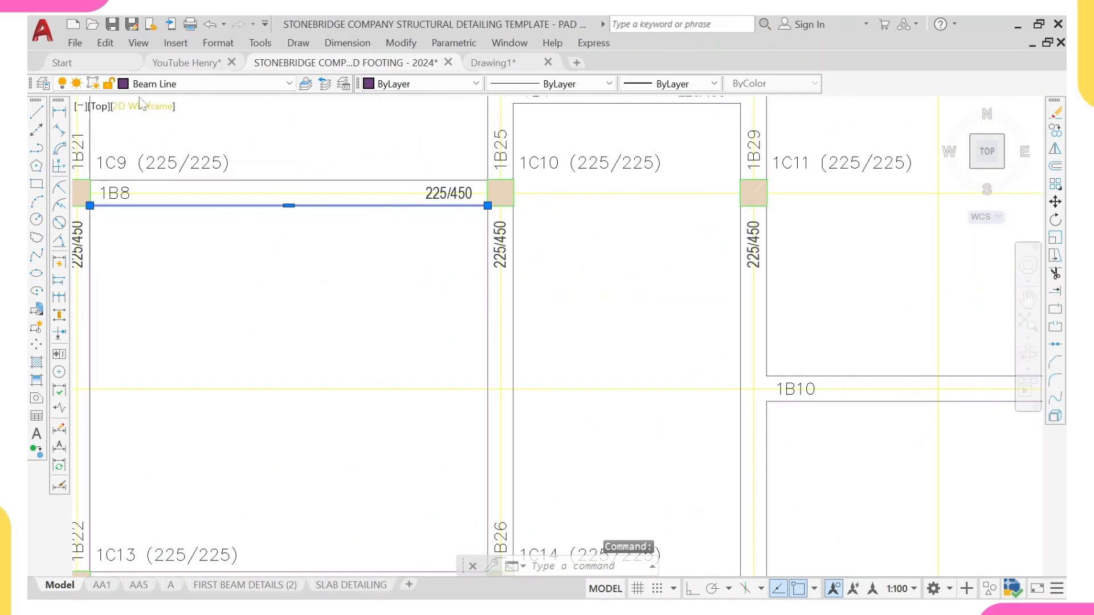
pyautogui.scroll(-3, 138, 98)
pyautogui.moveTo(183, 161); pyautogui.dragTo(455, 232, button='middle')
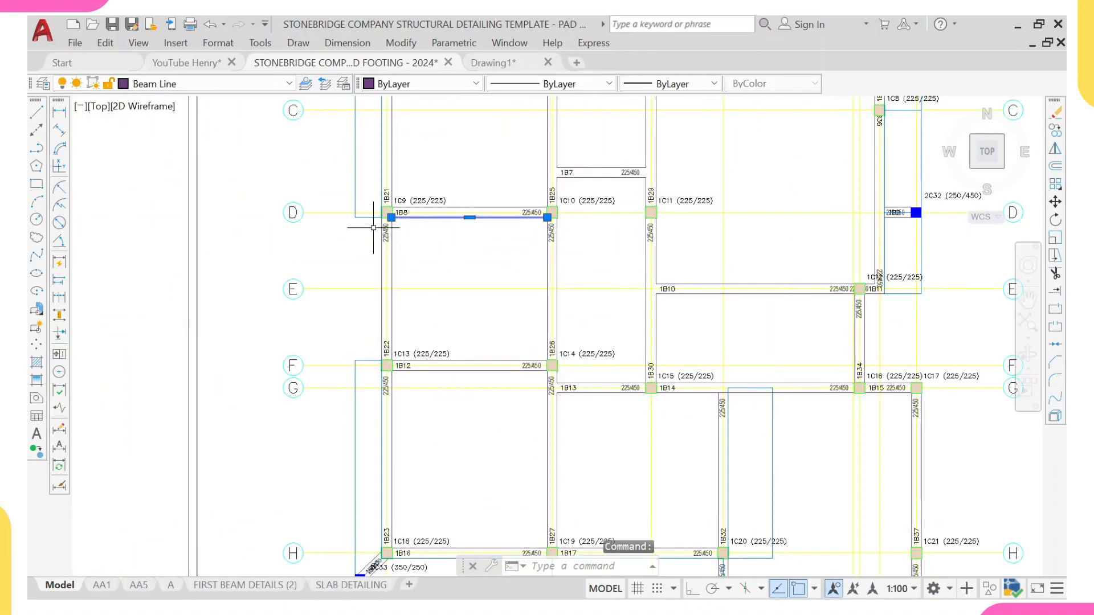
pyautogui.press('Escape')
# - Check the layer, colour, linetype and lineweight of the upper BEAM 6 line in the template's first floor layout
pyautogui.scroll(-5, 373, 228)
pyautogui.scroll(6, 212, 246)
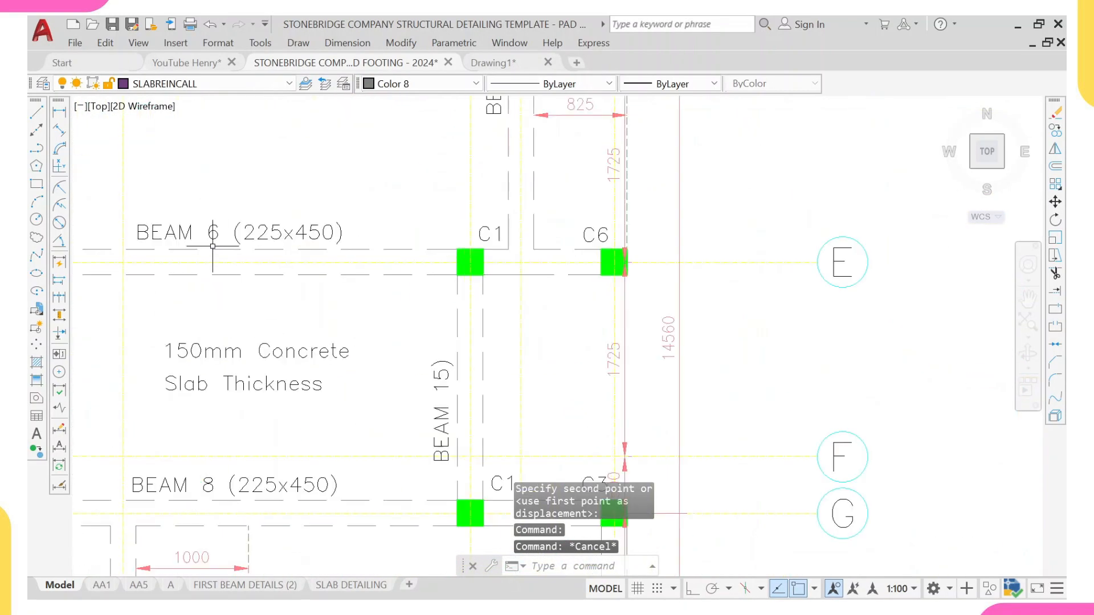
pyautogui.click(171, 249)
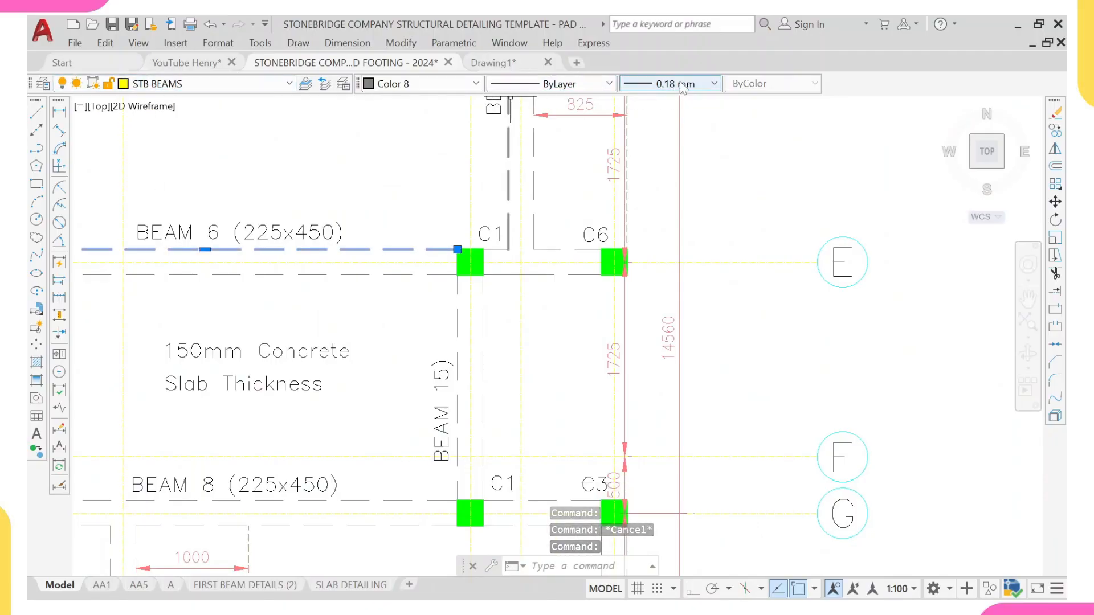
pyautogui.scroll(-3, 693, 137)
pyautogui.scroll(1, 543, 225)
pyautogui.scroll(-5, 543, 225)
pyautogui.scroll(1, 473, 277)
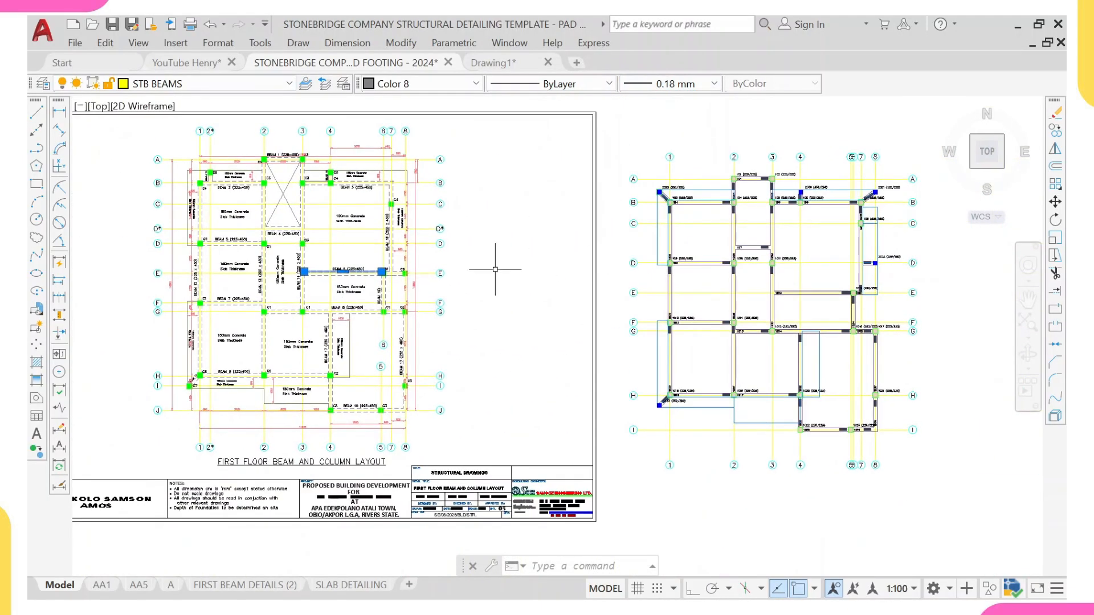
pyautogui.press('Escape')
# - Re-inspect beam 1B8's lower line and compare the pasted plan's beam lines with the reference sheet
pyautogui.scroll(6, 762, 268)
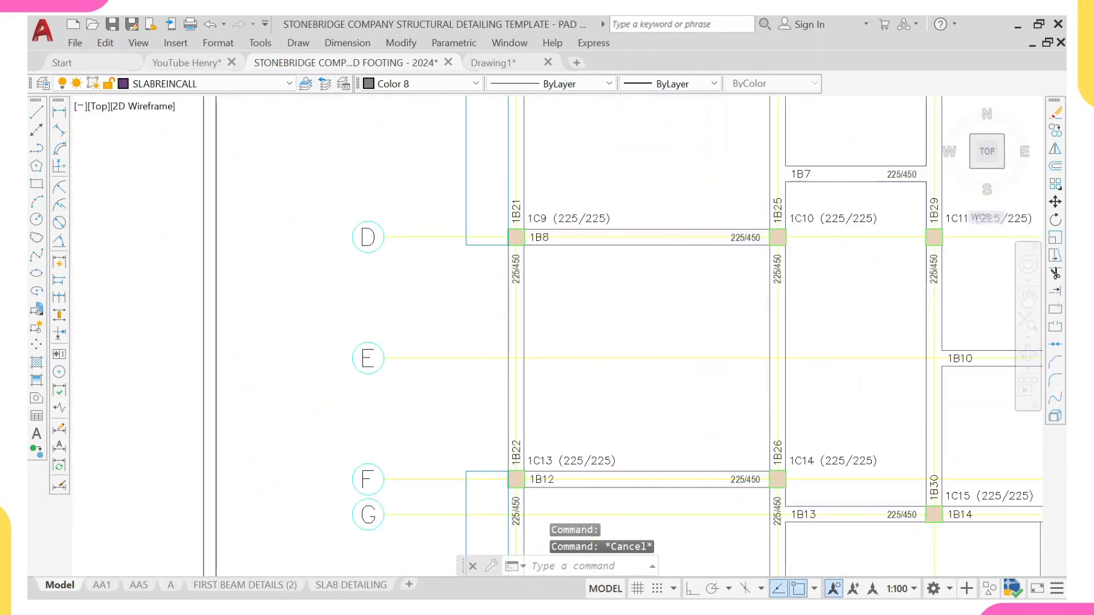
pyautogui.click(683, 246)
pyautogui.click(679, 253)
pyautogui.click(678, 253)
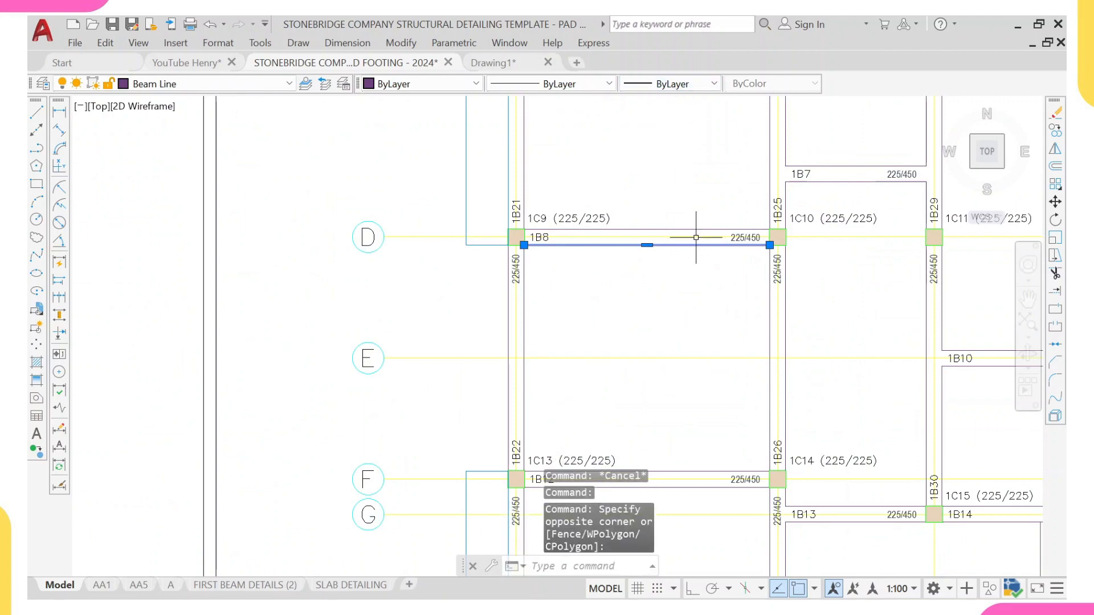
pyautogui.scroll(-2, 696, 237)
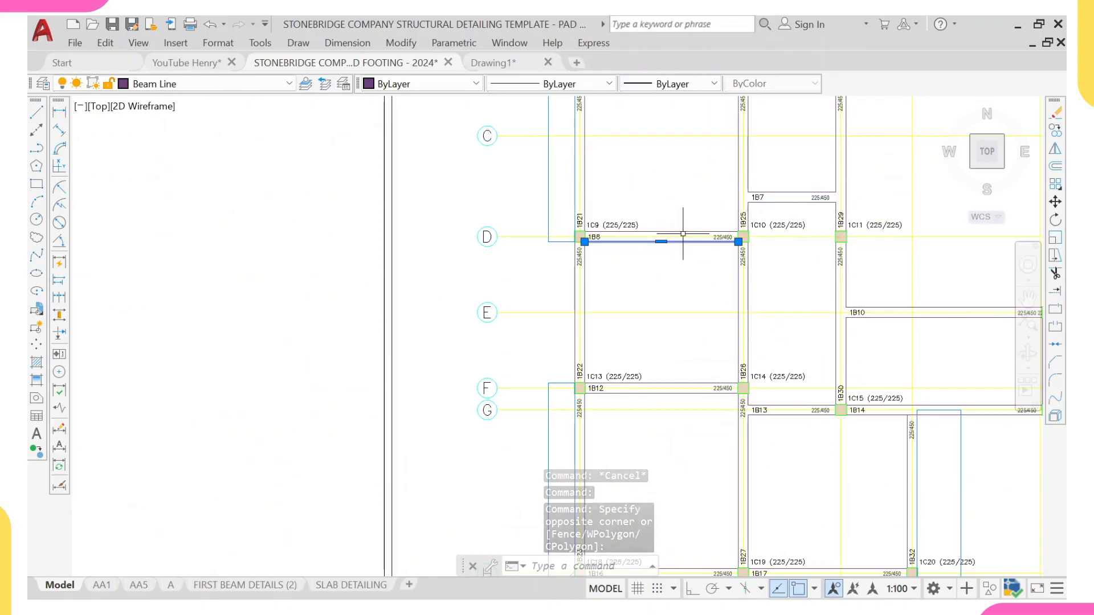
pyautogui.scroll(-6, 683, 233)
pyautogui.scroll(4, 409, 361)
pyautogui.scroll(-4, 465, 342)
pyautogui.moveTo(836, 306); pyautogui.dragTo(650, 330, button='middle')
pyautogui.scroll(4, 559, 260)
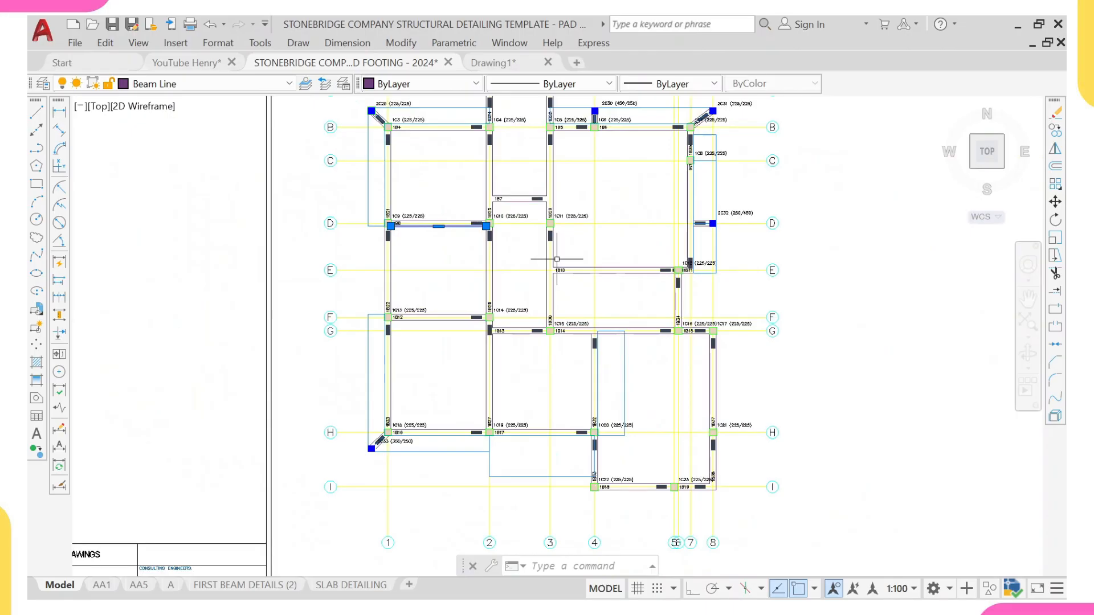
pyautogui.scroll(2, 453, 235)
pyautogui.scroll(-3, 446, 233)
pyautogui.scroll(-3, 361, 232)
pyautogui.moveTo(361, 232); pyautogui.dragTo(598, 282, button='middle')
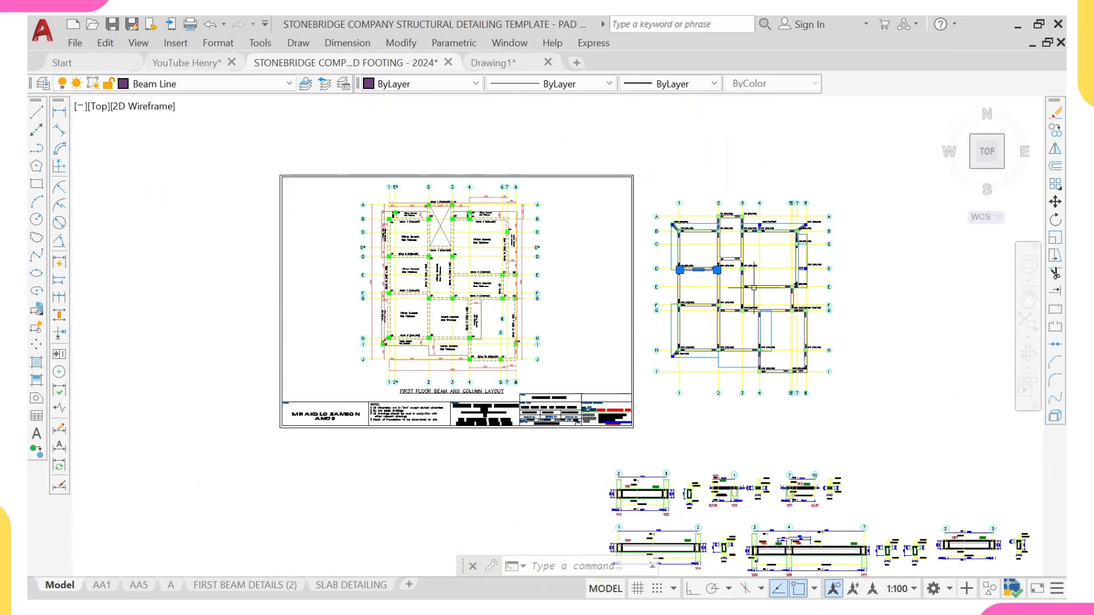
pyautogui.click(751, 228)
pyautogui.click(632, 334)
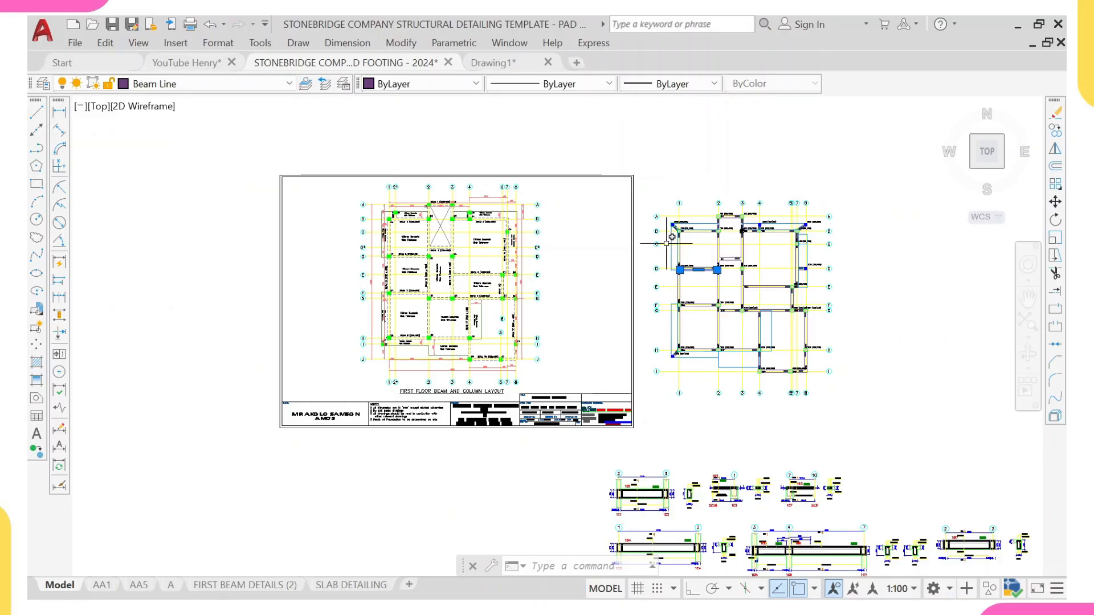
pyautogui.scroll(2, 663, 244)
pyautogui.press('Escape')
# - Inspect the properties of the lower BEAM 6 line in the reference layout
pyautogui.scroll(6, 376, 296)
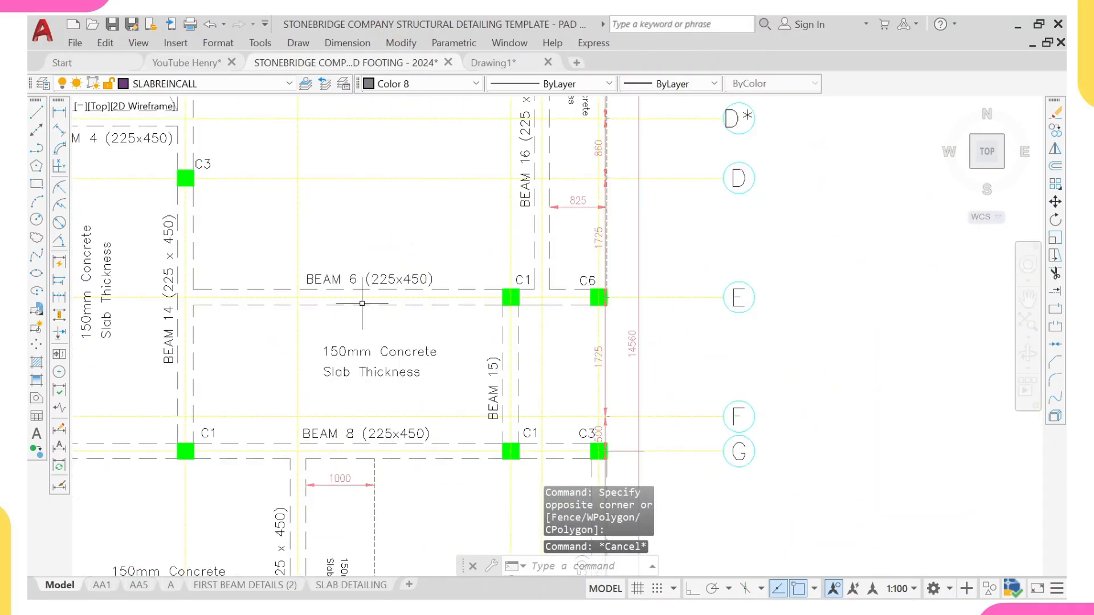
pyautogui.click(361, 305)
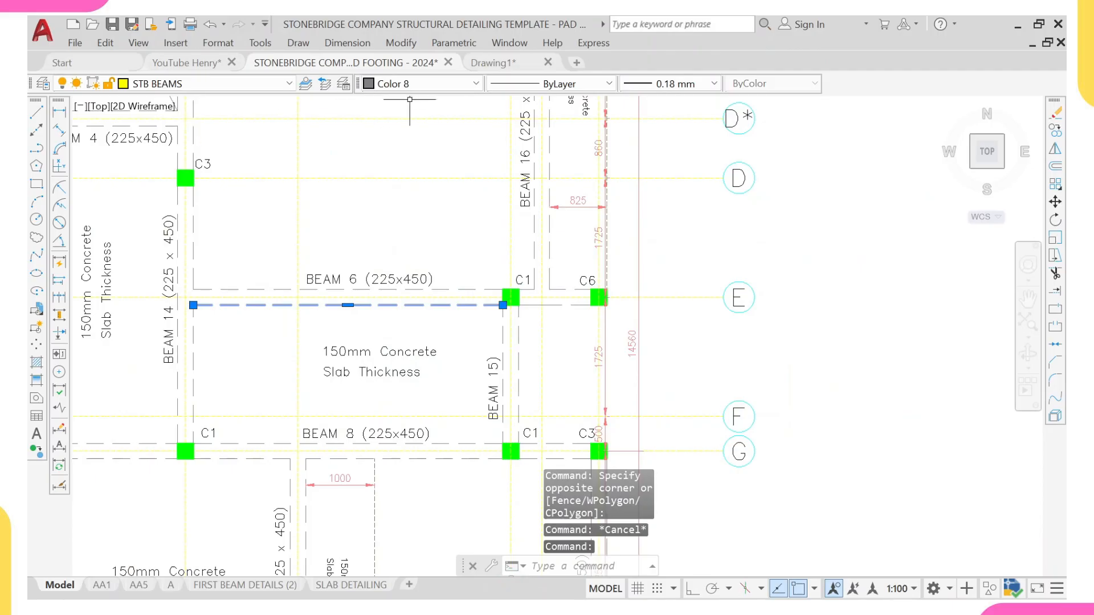
pyautogui.scroll(-4, 653, 99)
pyautogui.moveTo(729, 180); pyautogui.dragTo(381, 193, button='middle')
pyautogui.press('Escape')
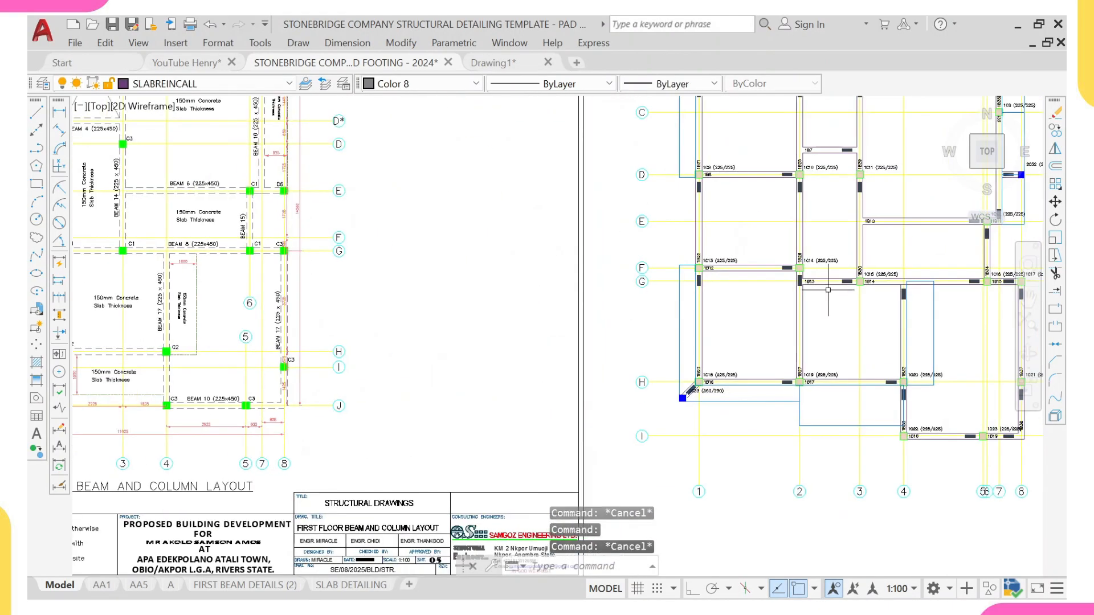
# - Select every beam line in the pasted plan that is similar to beam 1B13's lower edge line
pyautogui.scroll(2, 812, 290)
pyautogui.moveTo(812, 292); pyautogui.dragTo(624, 294, button='middle')
pyautogui.scroll(4, 630, 298)
pyautogui.click(658, 248)
pyautogui.click(631, 285)
pyautogui.rightClick(647, 285)
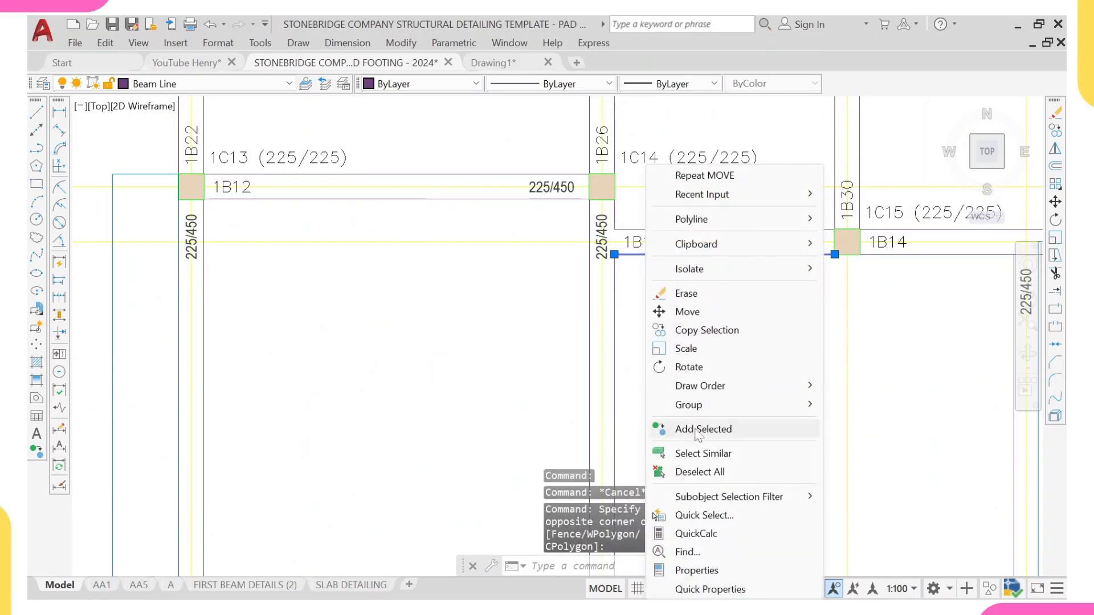
pyautogui.click(679, 454)
pyautogui.scroll(-5, 707, 333)
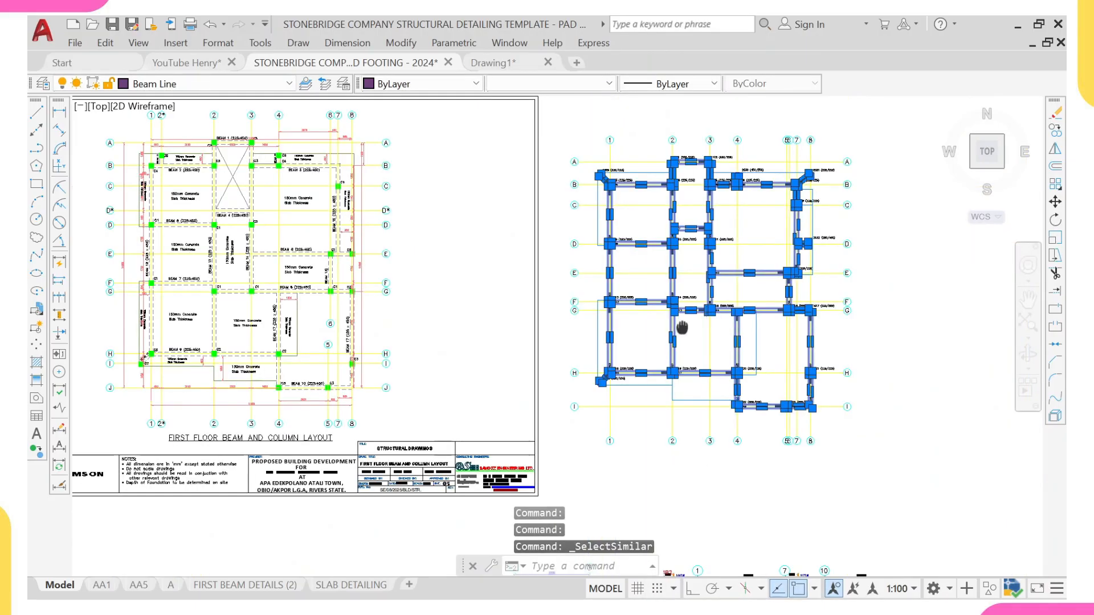
# - Assign the selected beam lines of the pasted plan to the STB BEAMS layer
pyautogui.moveTo(707, 332); pyautogui.dragTo(495, 294, button='middle')
pyautogui.click(202, 84)
pyautogui.moveTo(289, 205); pyautogui.dragTo(295, 431)
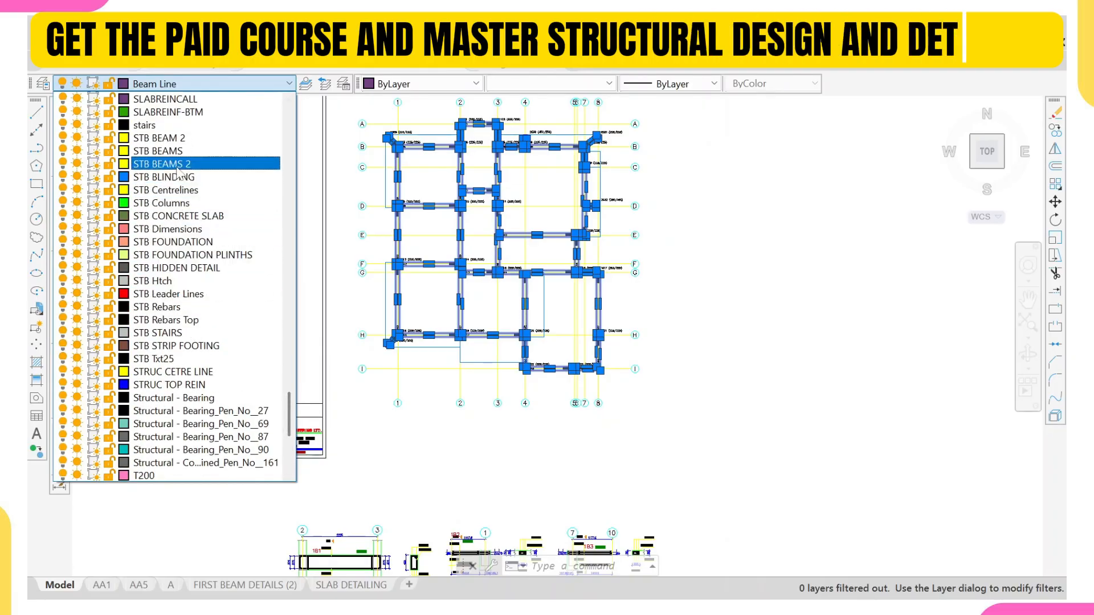
pyautogui.click(170, 150)
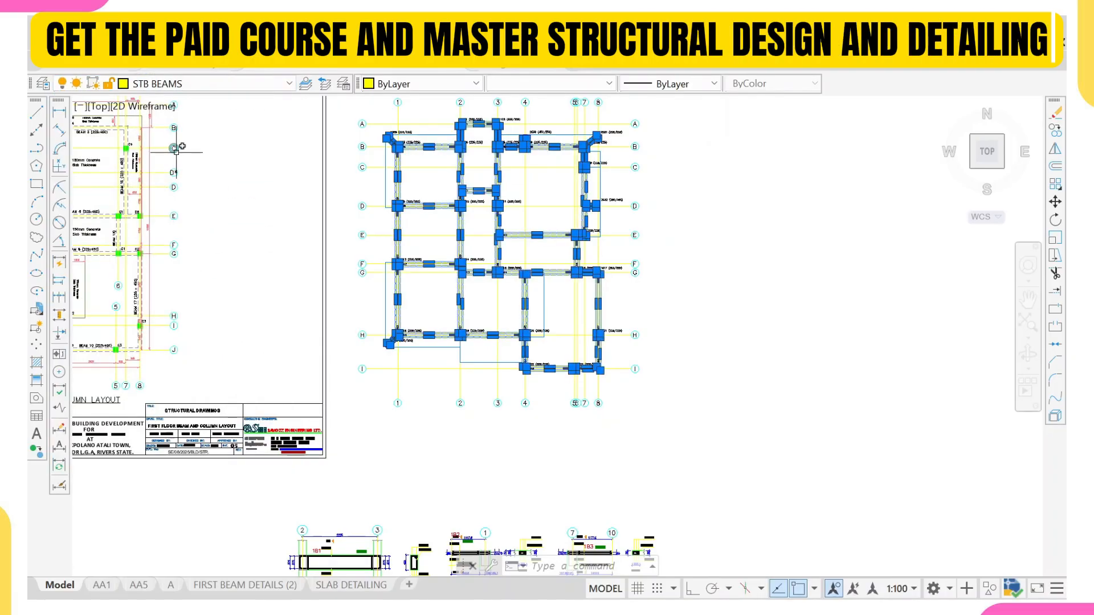
# - Give the selected beam lines Color 8, the ByLayer linetype and a 0.18 mm lineweight, and deselect them
pyautogui.click(367, 82)
pyautogui.scroll(-1, 398, 215)
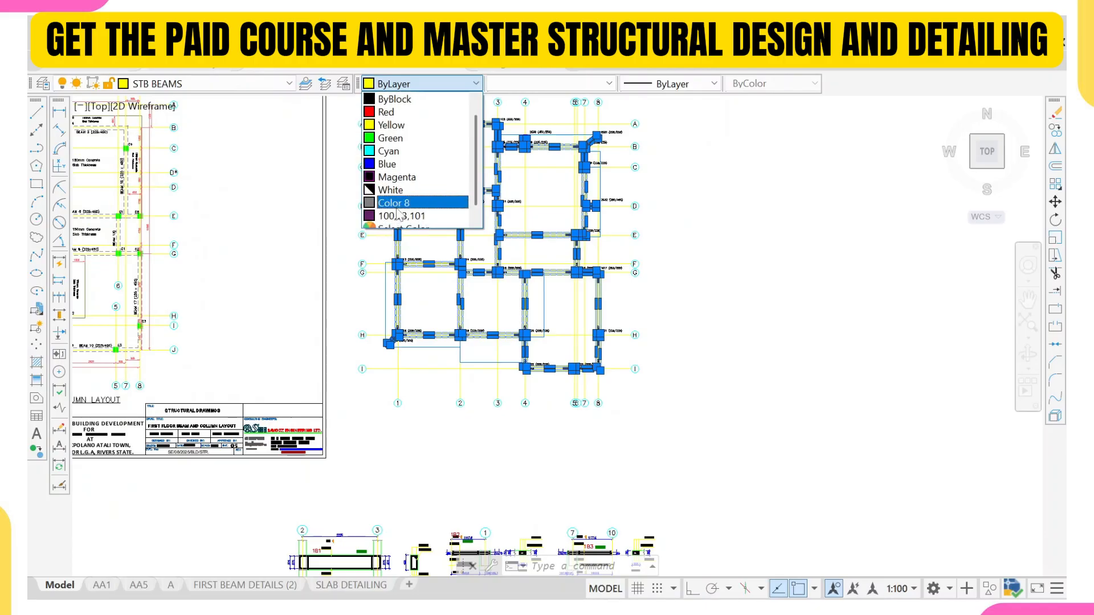
pyautogui.click(394, 204)
pyautogui.click(550, 83)
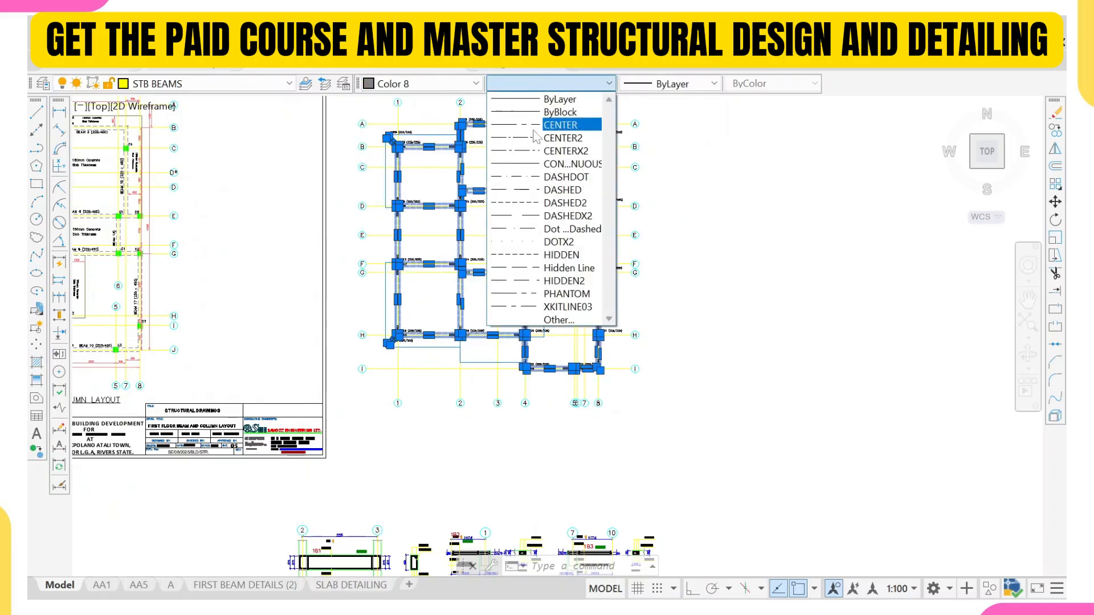
pyautogui.click(560, 100)
pyautogui.click(699, 84)
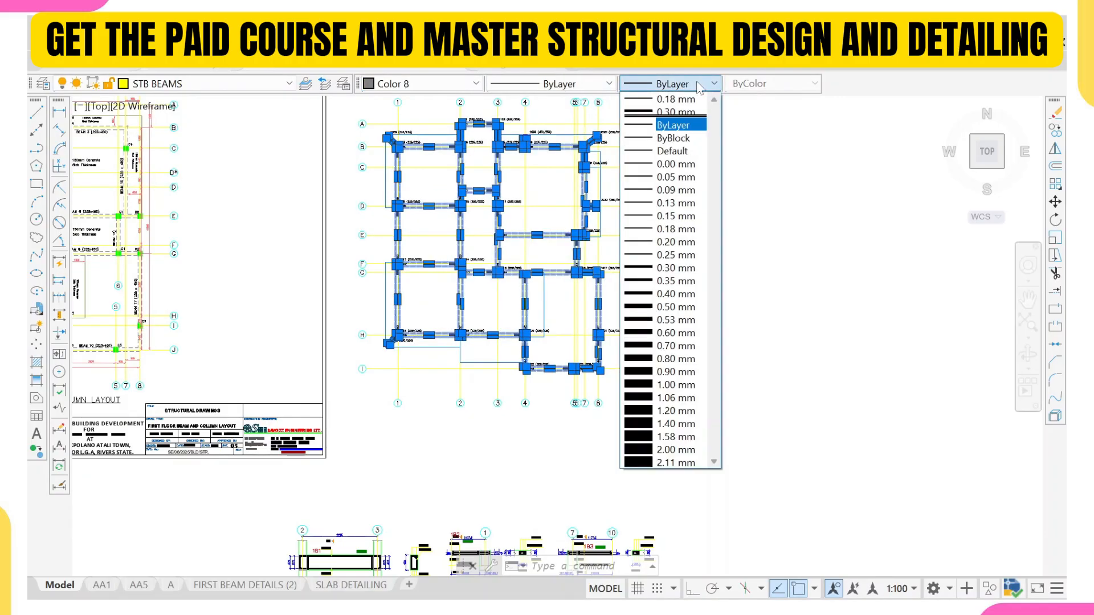
pyautogui.click(661, 230)
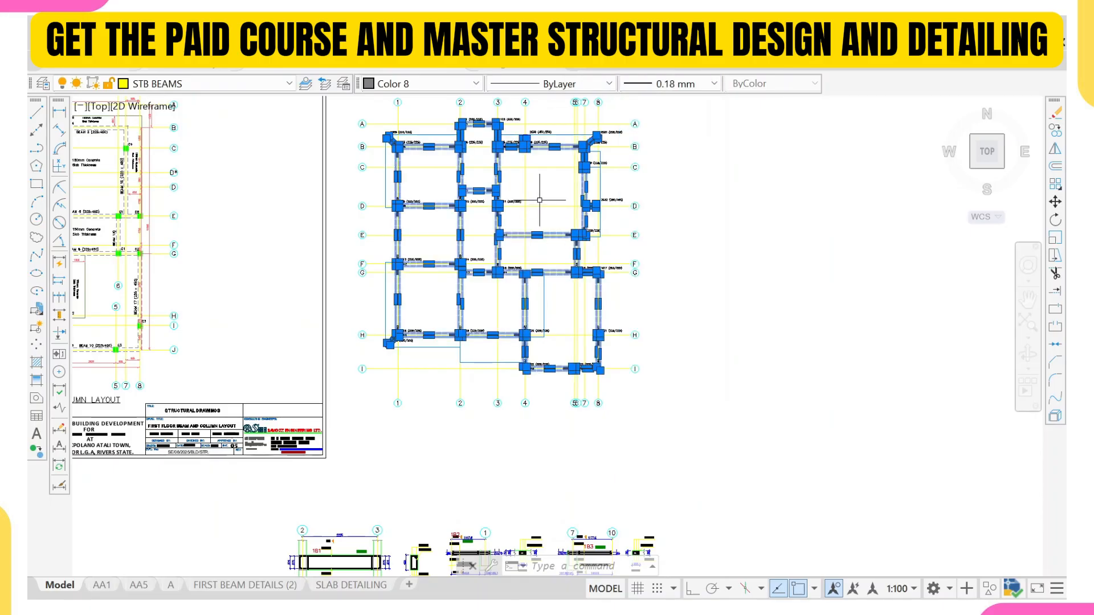
pyautogui.press('Escape')
# - Examine the reformatted beam lines in the pasted plan, including the corner beams and the short beam beside column 2C32
pyautogui.scroll(10, 459, 264)
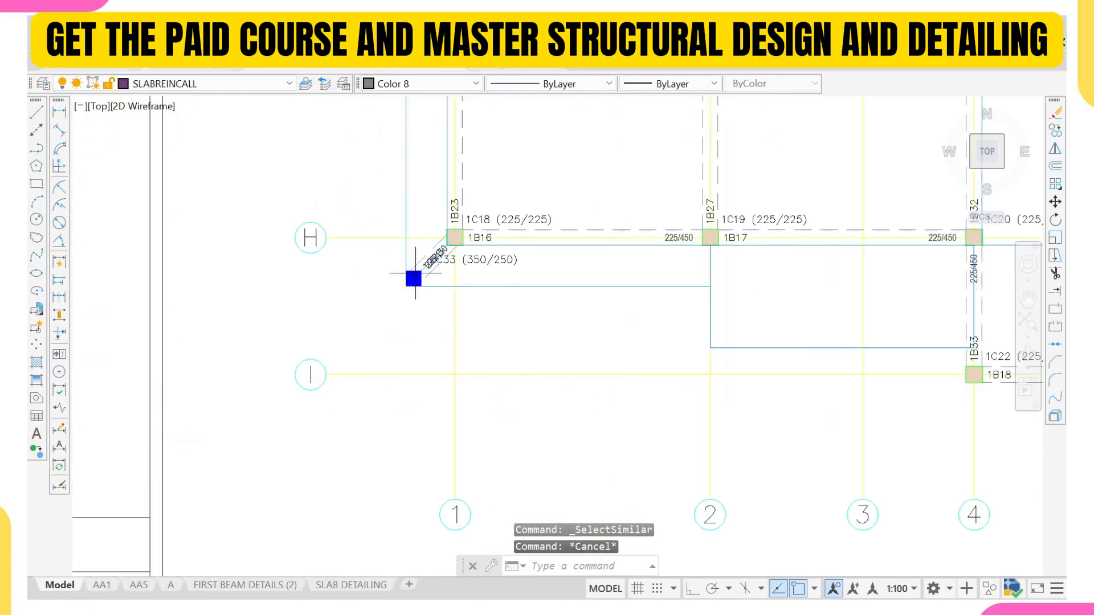
pyautogui.scroll(-10, 459, 264)
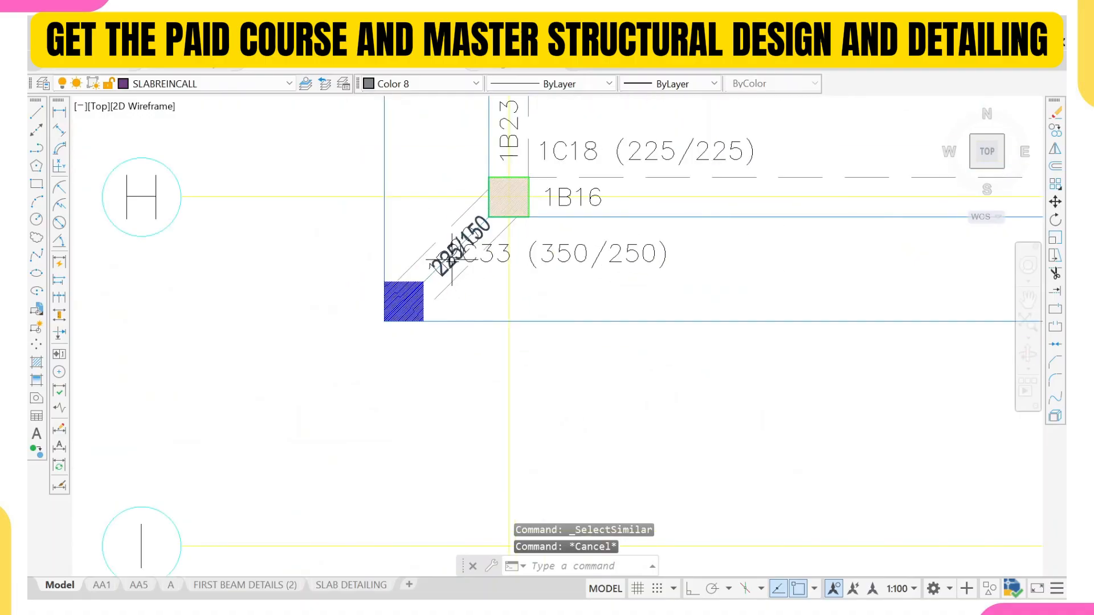
pyautogui.scroll(-8, 460, 265)
pyautogui.scroll(8, 464, 215)
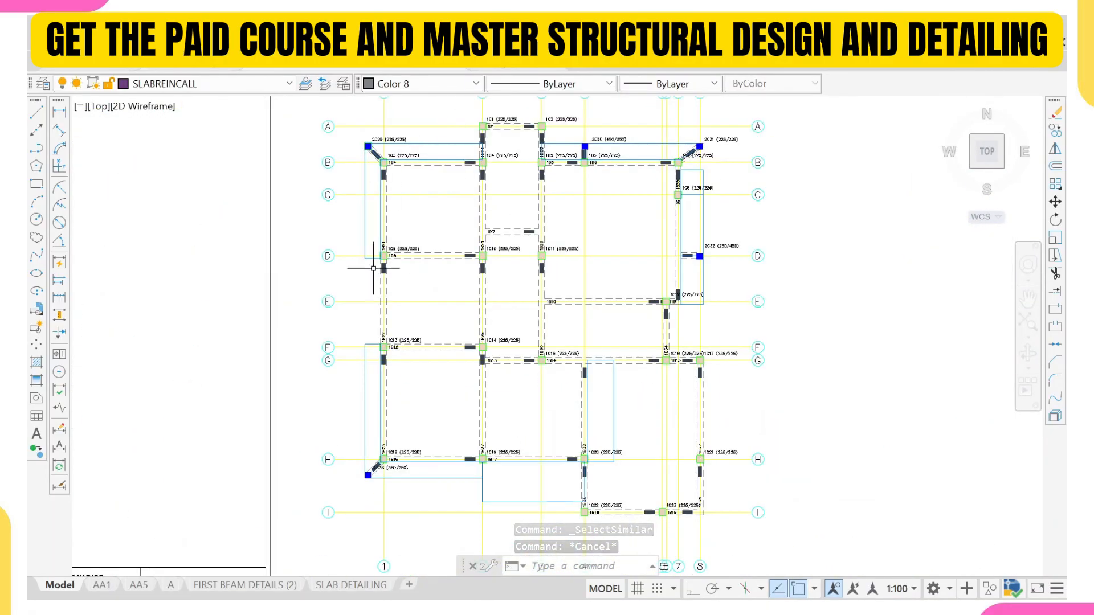
pyautogui.scroll(8, 376, 154)
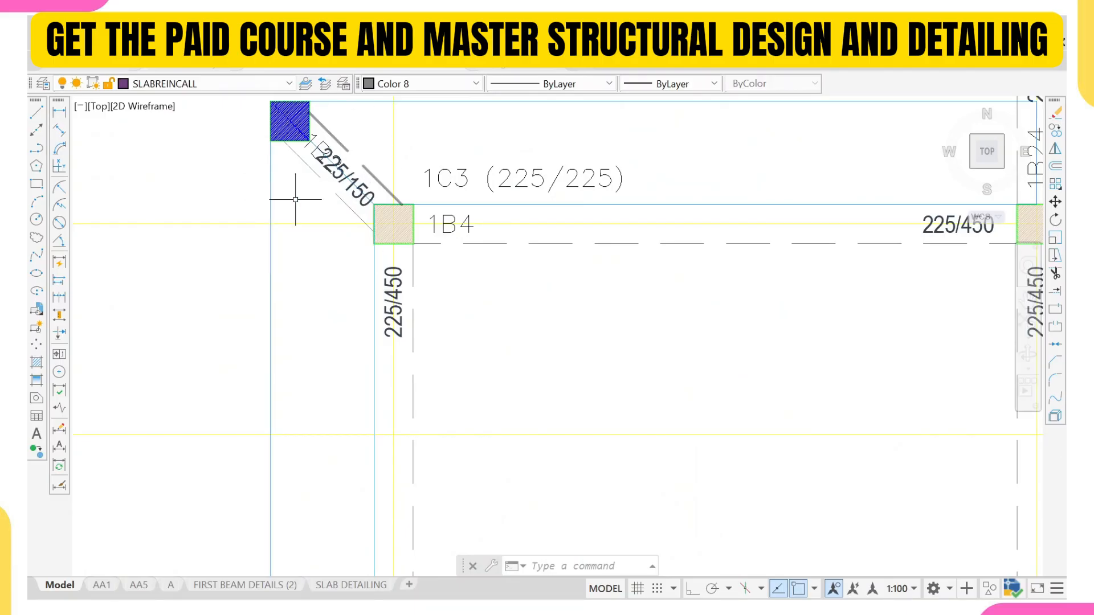
pyautogui.scroll(-10, 328, 169)
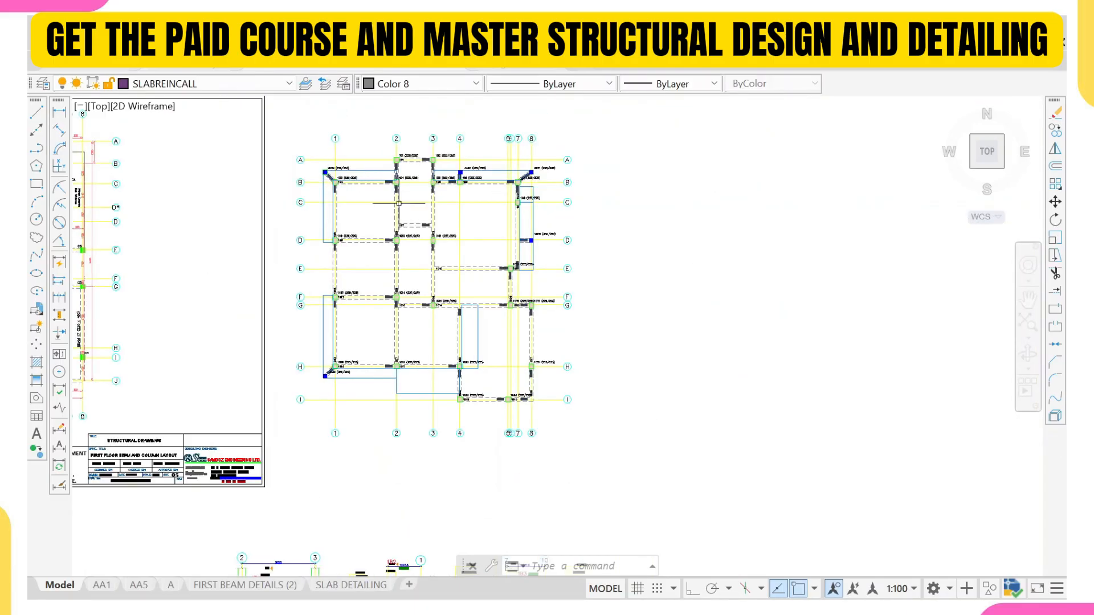
pyautogui.scroll(5, 521, 259)
pyautogui.scroll(3, 524, 215)
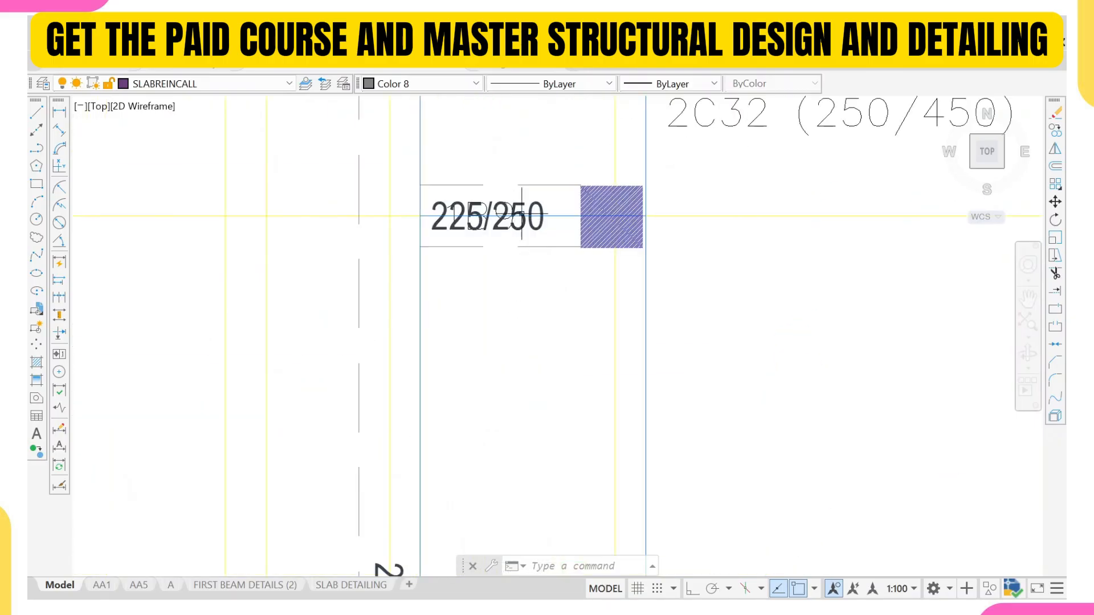
pyautogui.scroll(-4, 527, 200)
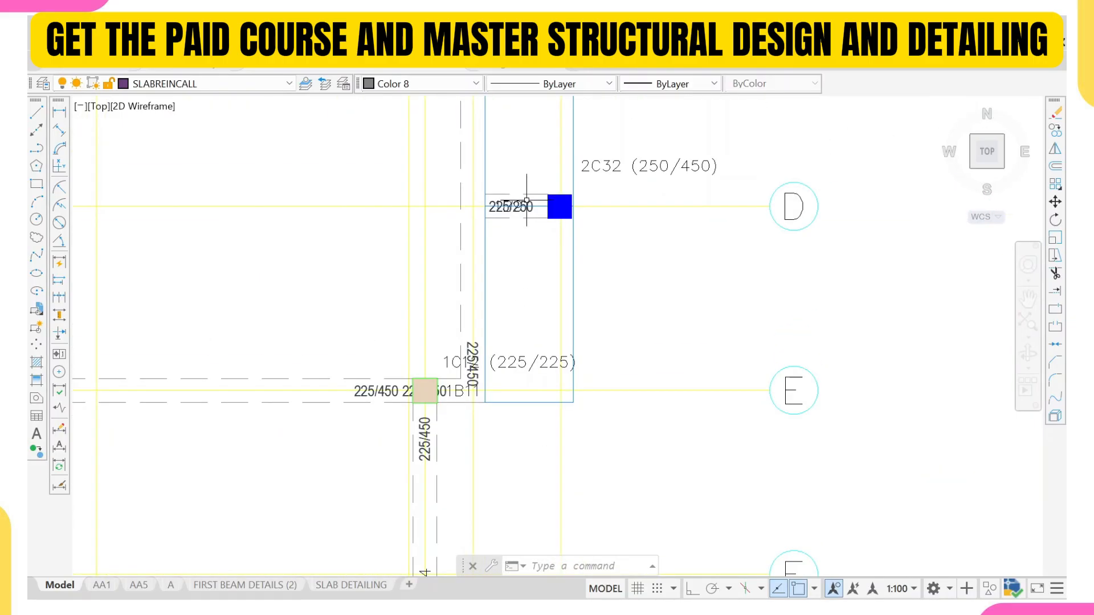
pyautogui.scroll(2, 526, 200)
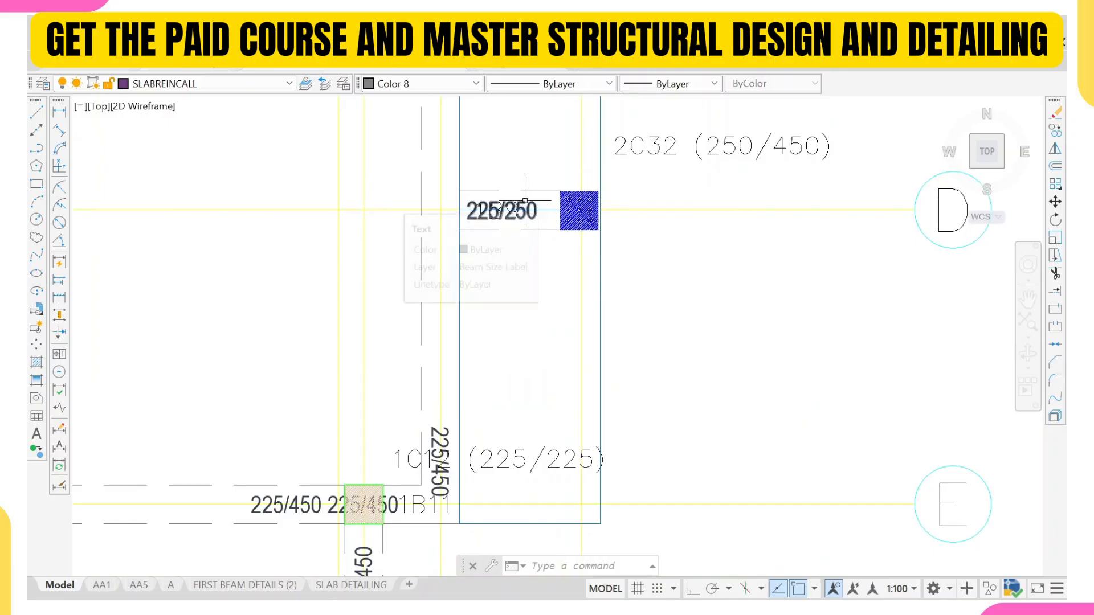
pyautogui.scroll(-6, 525, 200)
pyautogui.scroll(5, 393, 143)
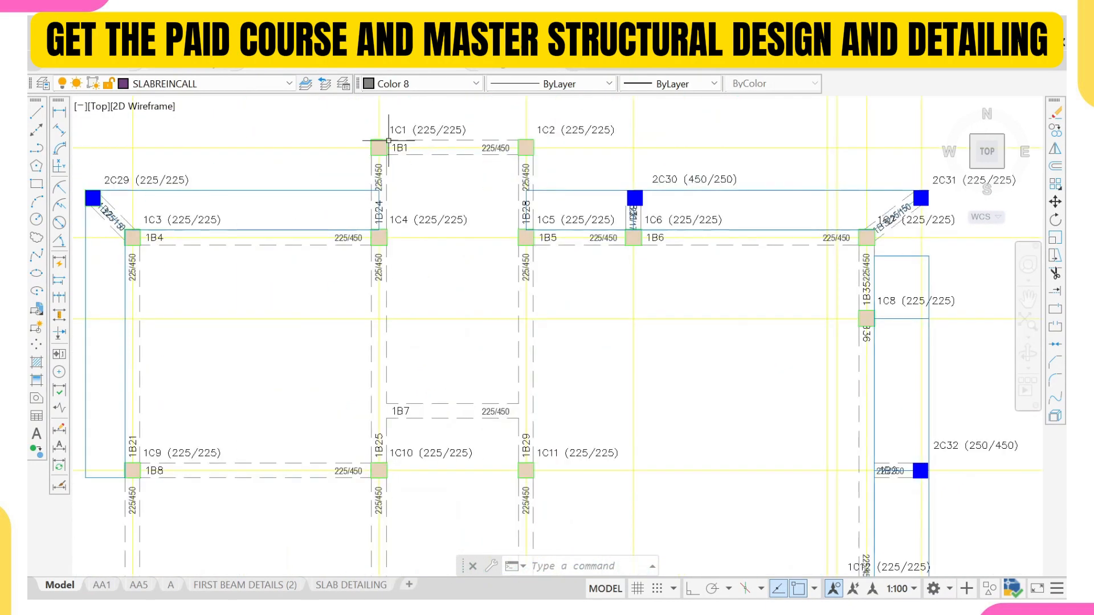
pyautogui.moveTo(186, 177); pyautogui.dragTo(296, 178, button='middle')
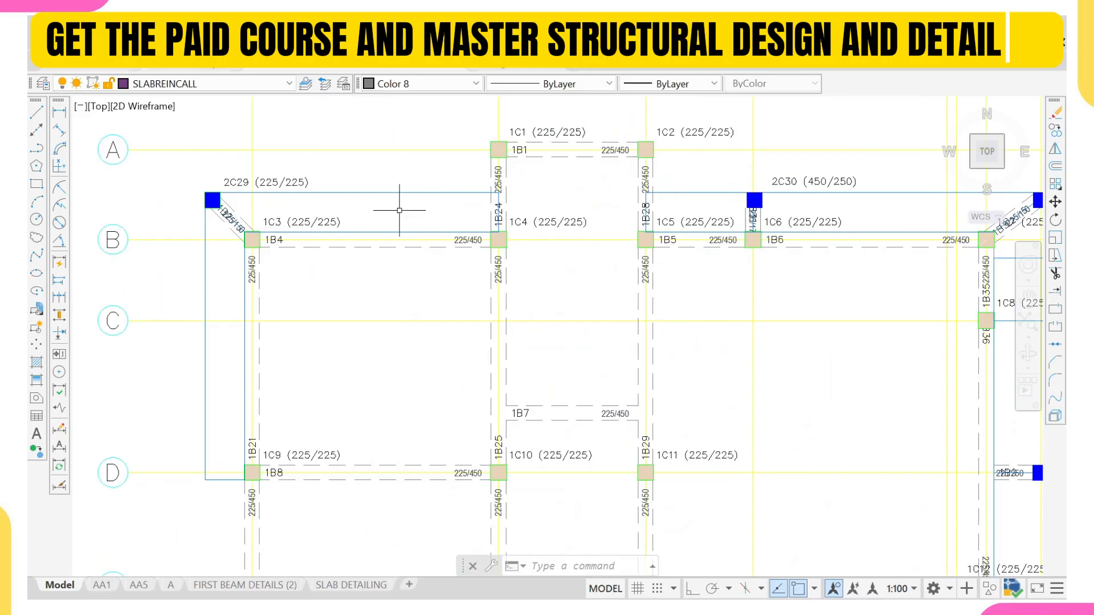
pyautogui.scroll(-3, 428, 206)
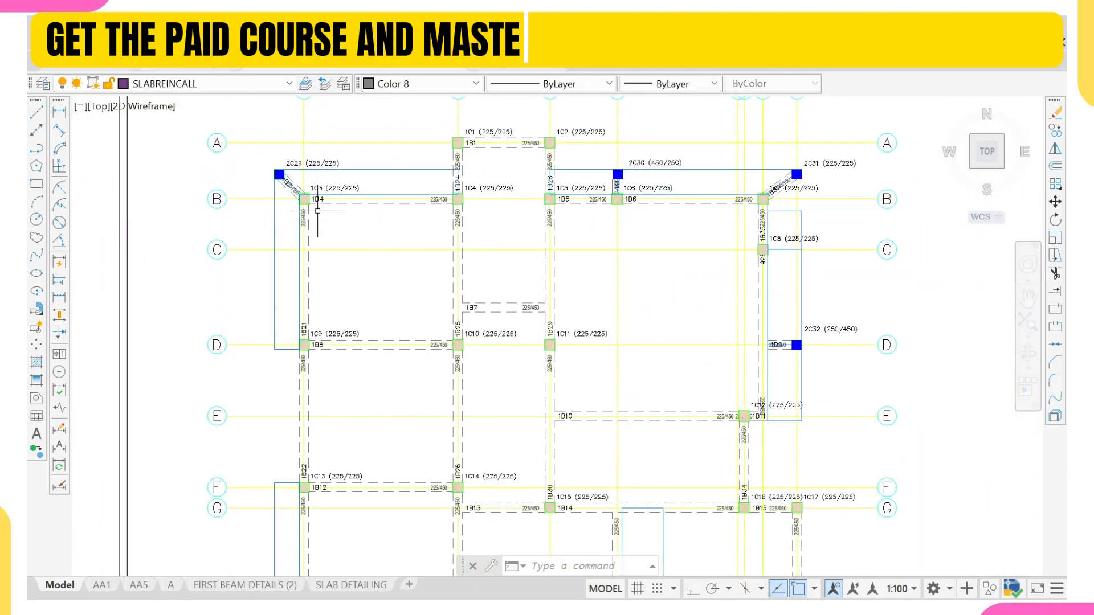
# - Select gridline B in the pasted plan to check its layer, color and linetype, then deselect it
pyautogui.scroll(4, 256, 184)
pyautogui.click(244, 185)
pyautogui.click(189, 266)
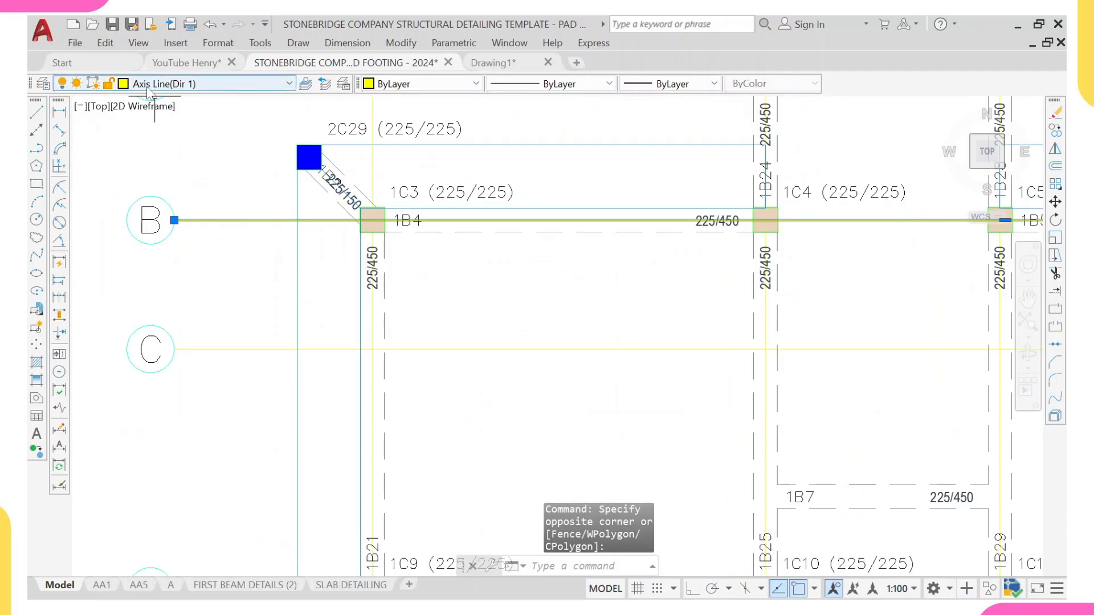
pyautogui.scroll(-2, 265, 161)
pyautogui.moveTo(327, 195); pyautogui.dragTo(380, 315, button='middle')
pyautogui.write('`')
pyautogui.press('Escape')
pyautogui.scroll(-4, 301, 299)
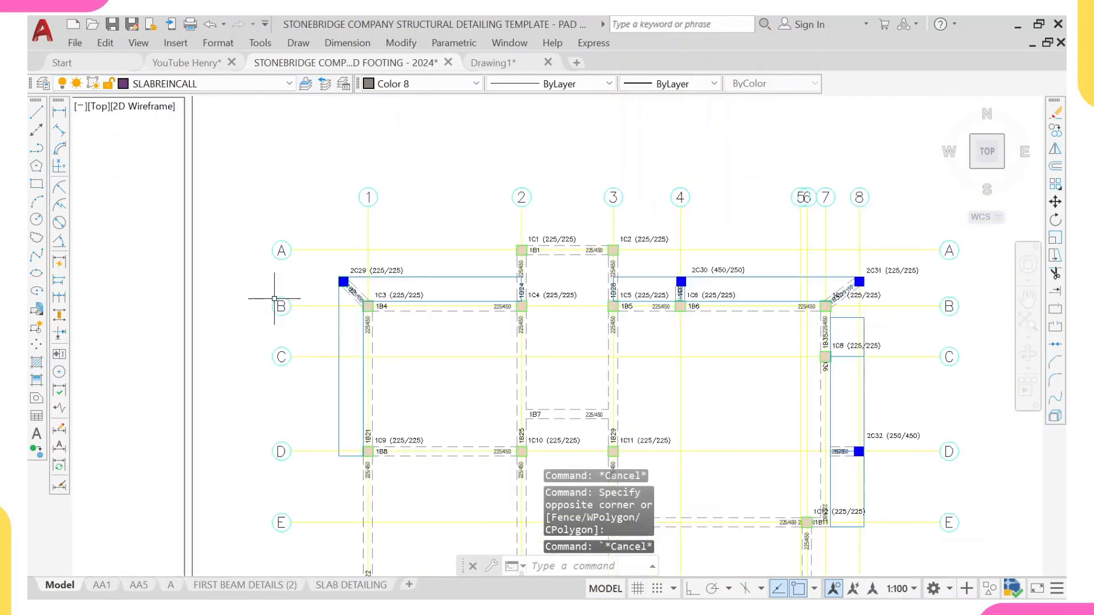
# - Select gridline C in the template's first floor layout to check its layer, linetype and lineweight, then deselect it
pyautogui.moveTo(231, 300); pyautogui.dragTo(425, 261, button='middle')
pyautogui.scroll(7, 308, 272)
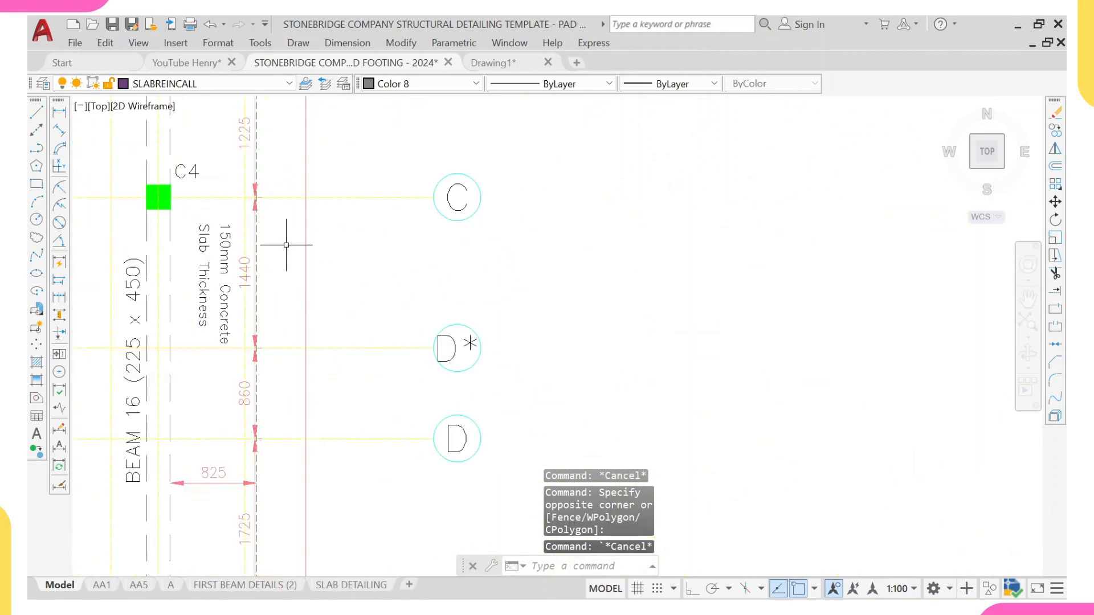
pyautogui.click(392, 166)
pyautogui.click(363, 245)
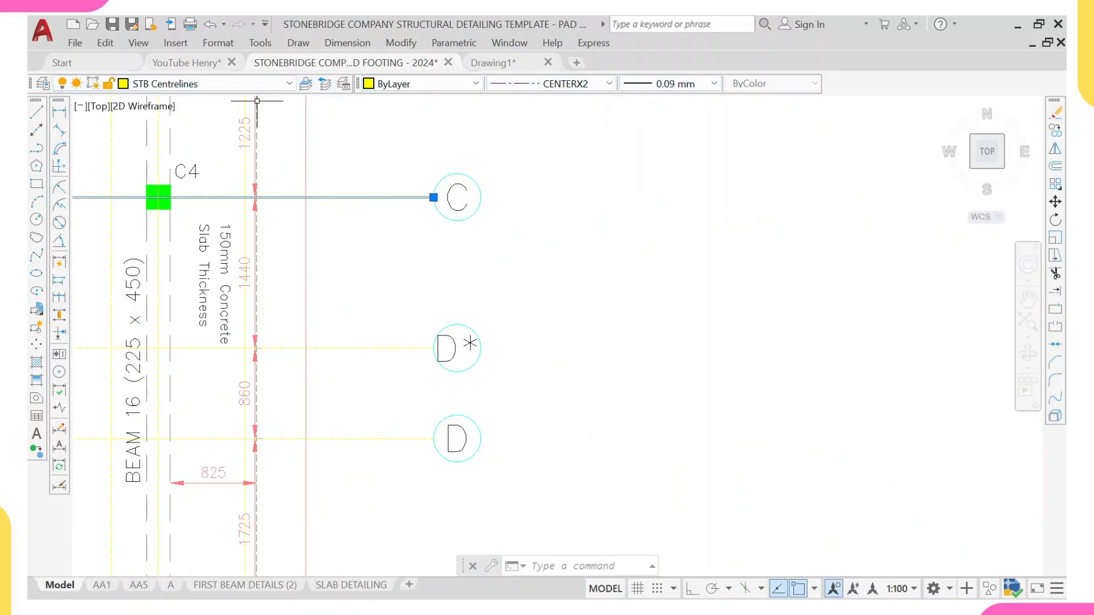
pyautogui.scroll(-6, 430, 169)
pyautogui.moveTo(919, 193); pyautogui.dragTo(790, 221, button='middle')
pyautogui.press('Escape')
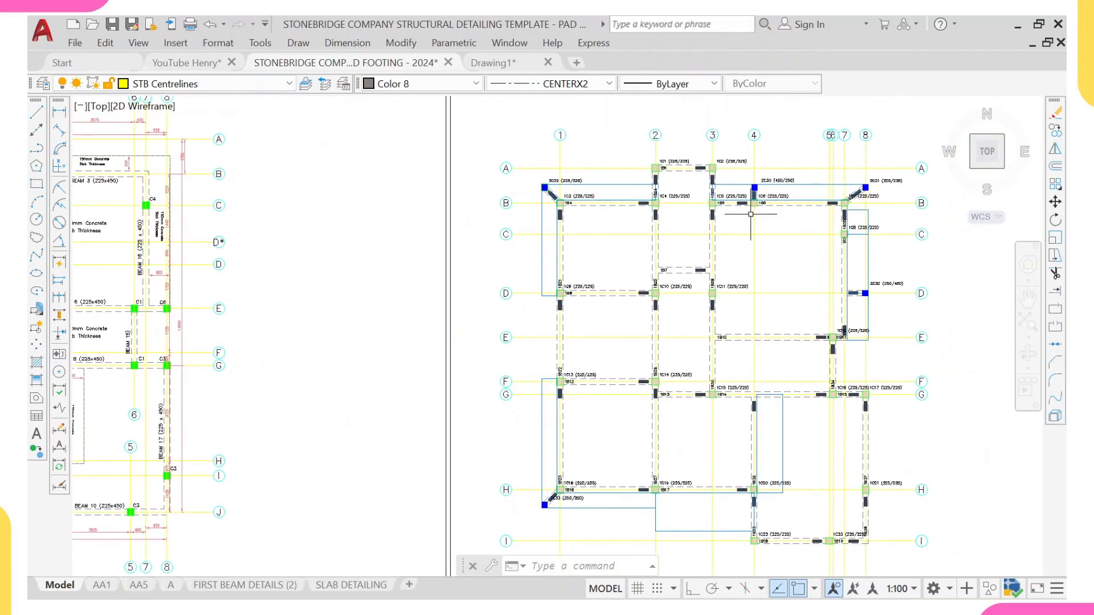
# - Select gridline A in the pasted plan to compare its properties with the template gridlines, then deselect it
pyautogui.scroll(4, 533, 154)
pyautogui.click(522, 159)
pyautogui.click(499, 238)
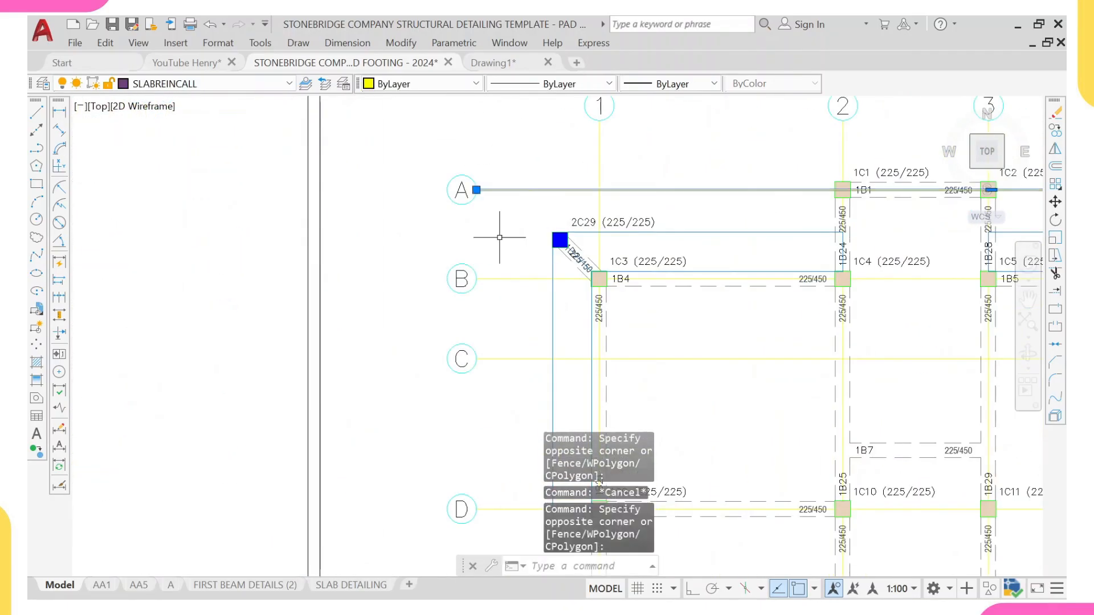
pyautogui.scroll(-5, 554, 212)
pyautogui.scroll(7, 435, 175)
pyautogui.press('Escape')
# - Match the properties of the template's gridline B onto the pasted plan's vertical gridlines 1 to 8
pyautogui.click(484, 167)
pyautogui.click(464, 214)
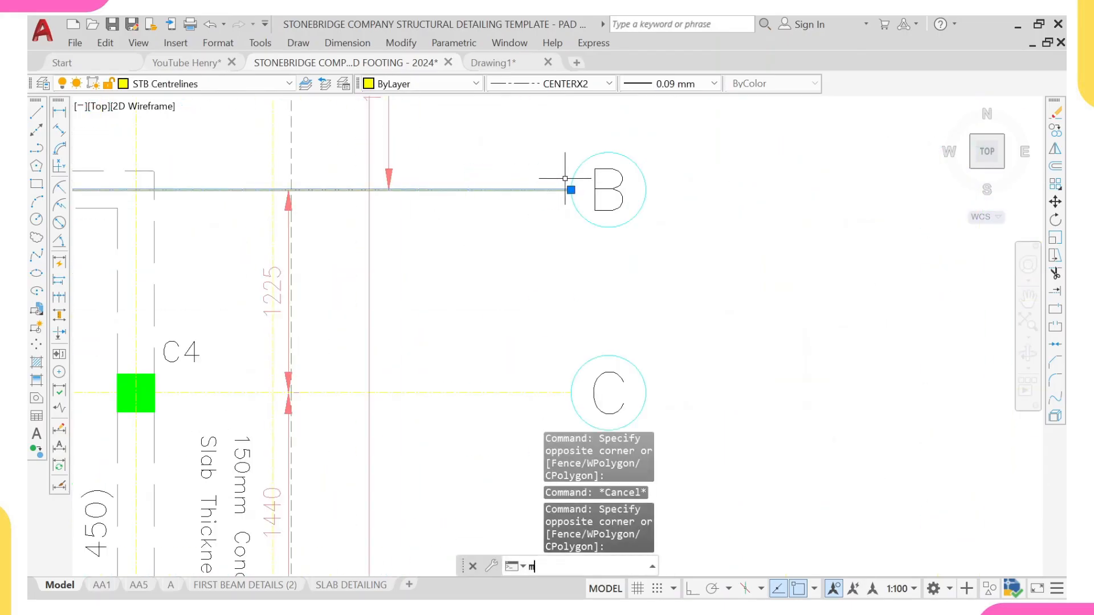
pyautogui.press('Return')
pyautogui.scroll(-6, 627, 177)
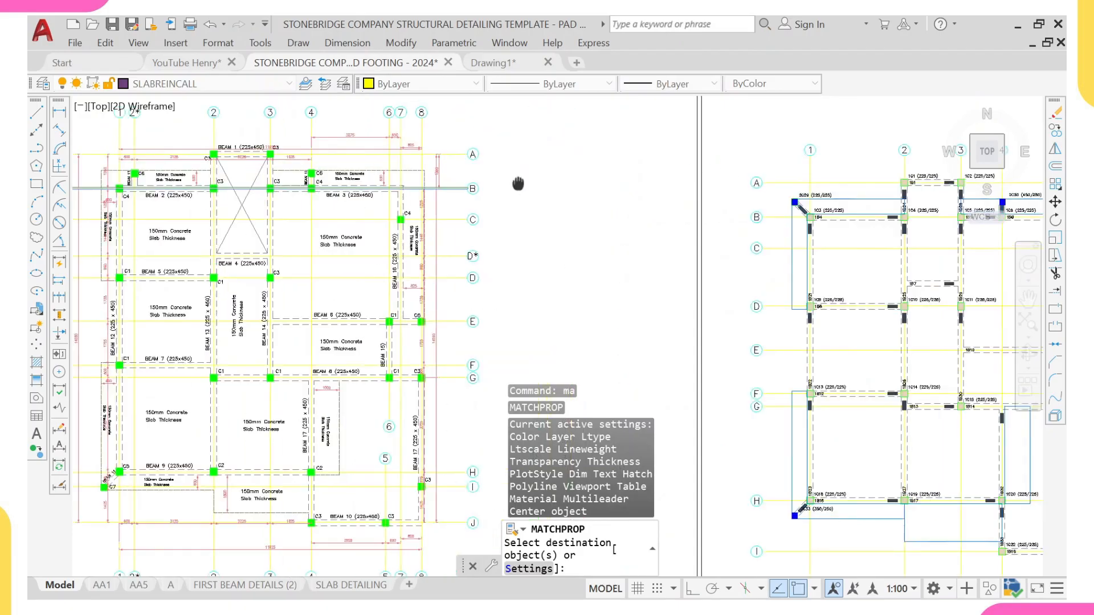
pyautogui.scroll(4, 627, 177)
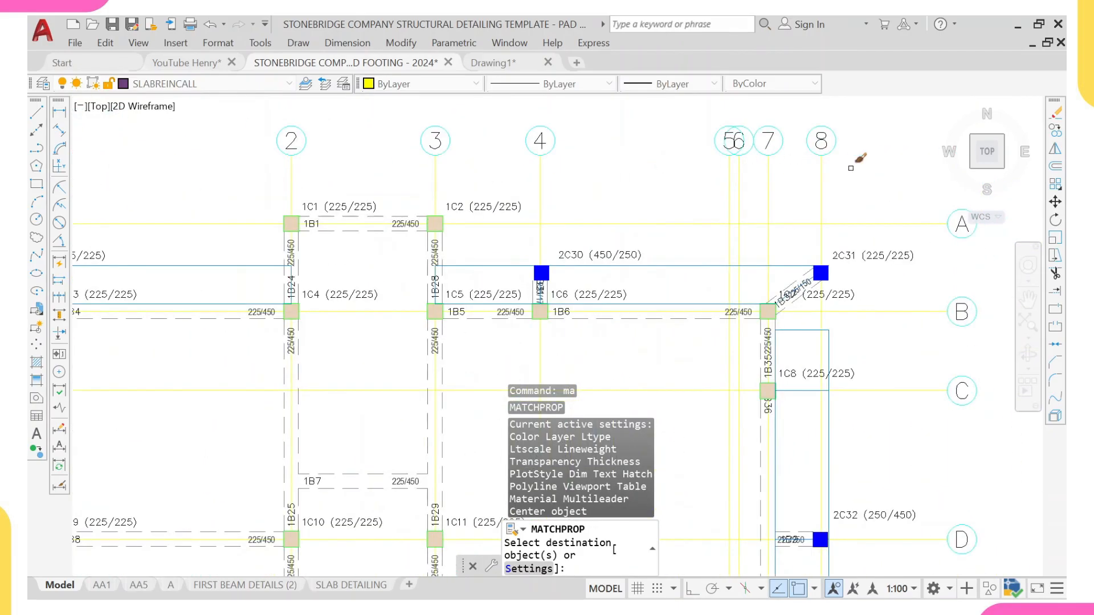
pyautogui.click(850, 168)
pyautogui.moveTo(74, 160); pyautogui.dragTo(638, 179, button='middle')
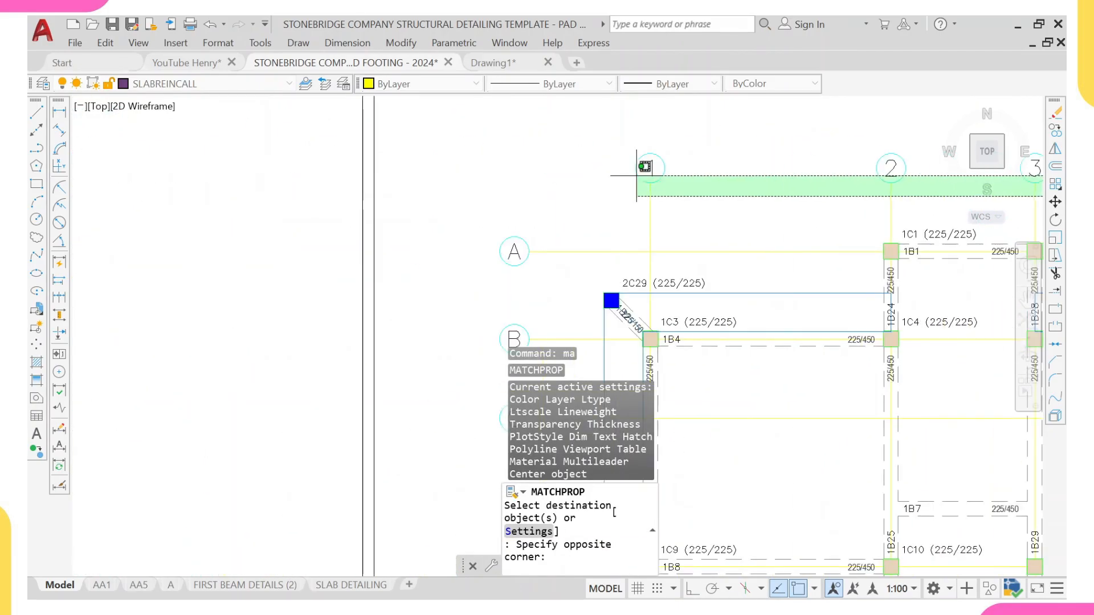
pyautogui.click(611, 195)
pyautogui.moveTo(650, 259); pyautogui.dragTo(628, 138, button='middle')
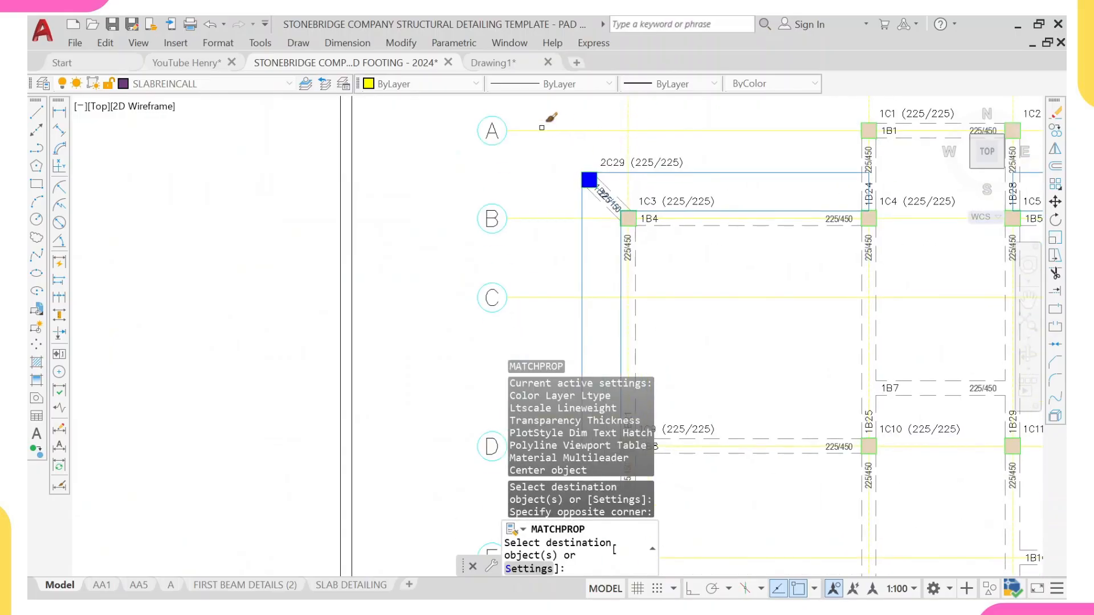
# - Apply the same matched properties to the pasted plan's horizontal gridlines A to I and end Match Properties
pyautogui.click(548, 121)
pyautogui.moveTo(519, 229); pyautogui.dragTo(520, 227, button='middle')
pyautogui.scroll(2, 520, 273)
pyautogui.moveTo(520, 313)
pyautogui.mouseDown(button='middle')
pyautogui.moveTo(519, 196)
pyautogui.moveTo(518, 229)
pyautogui.mouseUp(button='middle')
pyautogui.scroll(-4, 518, 231)
pyautogui.moveTo(519, 285)
pyautogui.mouseDown(button='middle')
pyautogui.moveTo(528, 203)
pyautogui.moveTo(514, 234)
pyautogui.moveTo(472, 218)
pyautogui.mouseUp(button='middle')
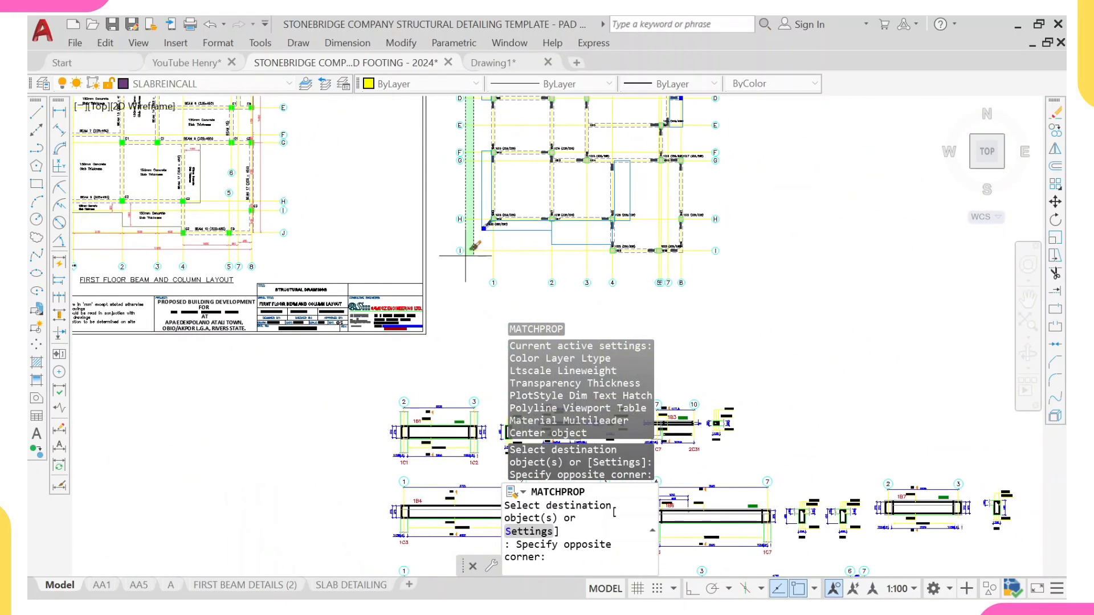
pyautogui.scroll(4, 468, 269)
pyautogui.click(468, 273)
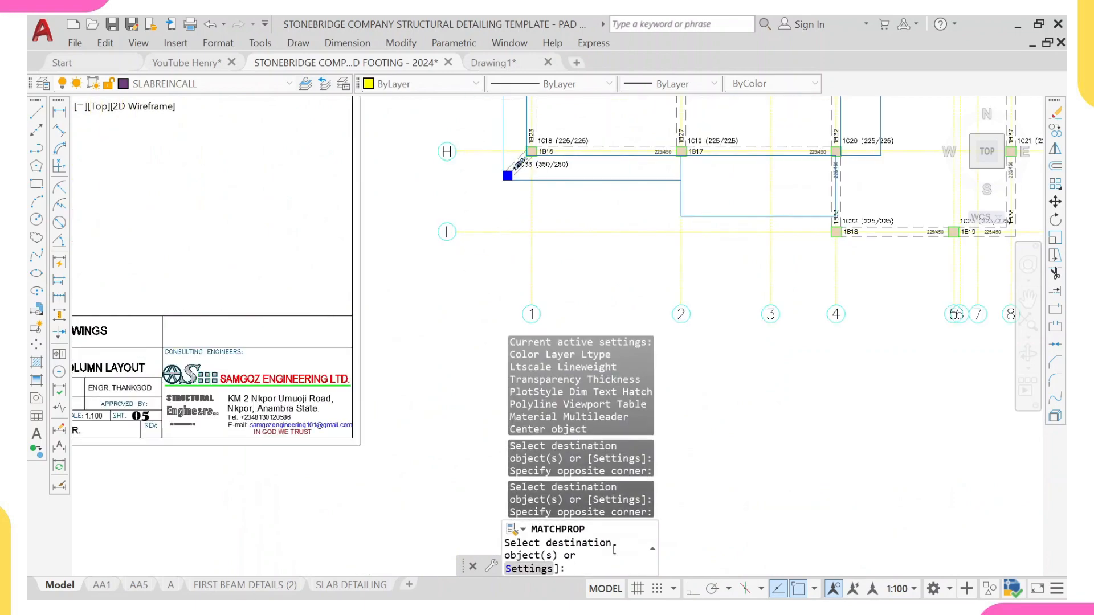
pyautogui.press('Escape')
# - Select gridline I in the pasted plan to verify its layer, linetype and lineweight, then deselect it
pyautogui.scroll(2, 501, 231)
pyautogui.click(507, 225)
pyautogui.click(464, 263)
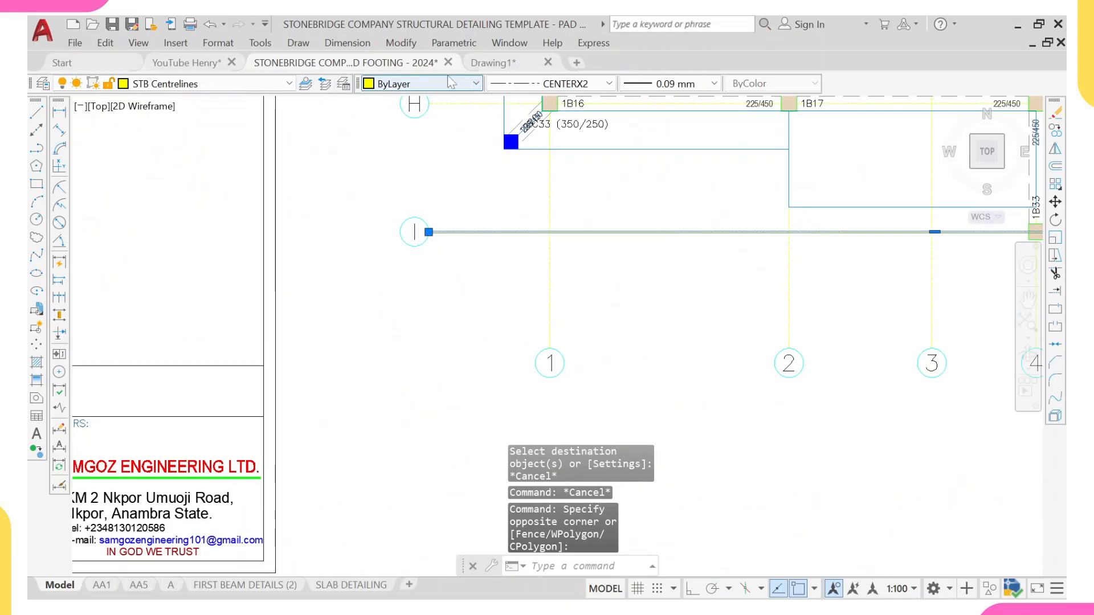
pyautogui.scroll(-4, 720, 104)
pyautogui.moveTo(804, 203); pyautogui.dragTo(632, 281, button='middle')
pyautogui.press('Escape')
pyautogui.moveTo(683, 228)
pyautogui.mouseDown(button='middle')
pyautogui.moveTo(650, 263)
pyautogui.moveTo(549, 491)
pyautogui.mouseUp(button='middle')
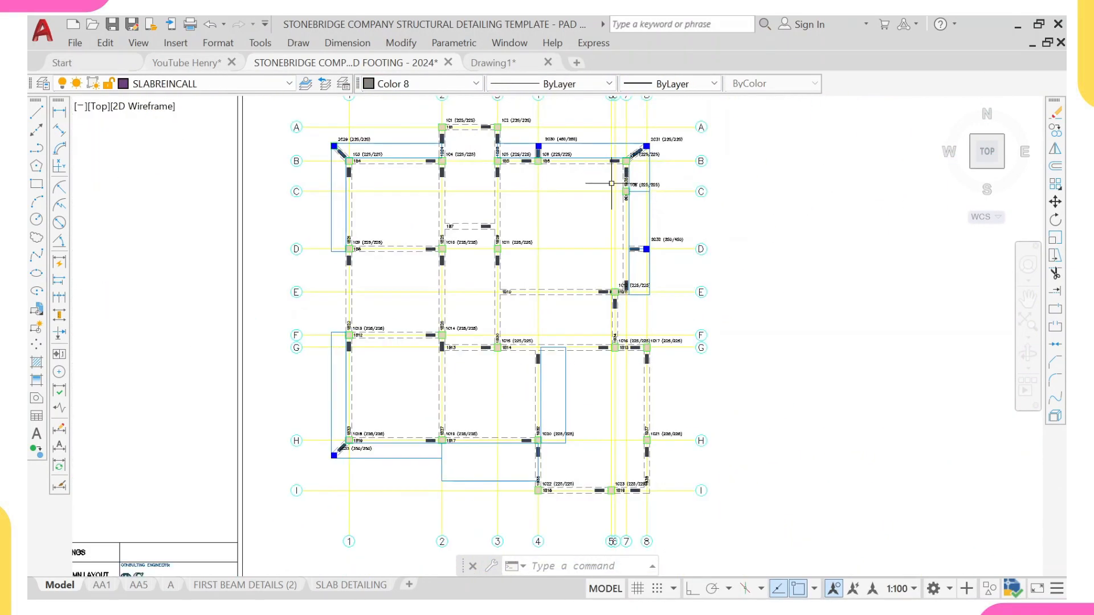
# - Check the layer and linetype of the template's lower slab edge line between grids 2 and 4, then deselect it
pyautogui.scroll(2, 558, 379)
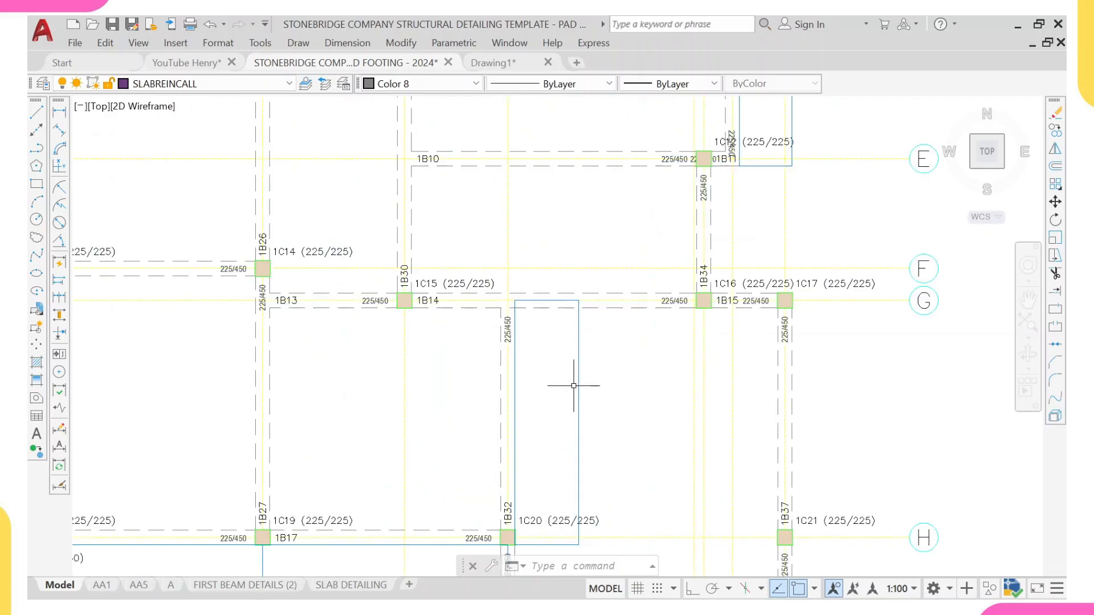
pyautogui.click(592, 380)
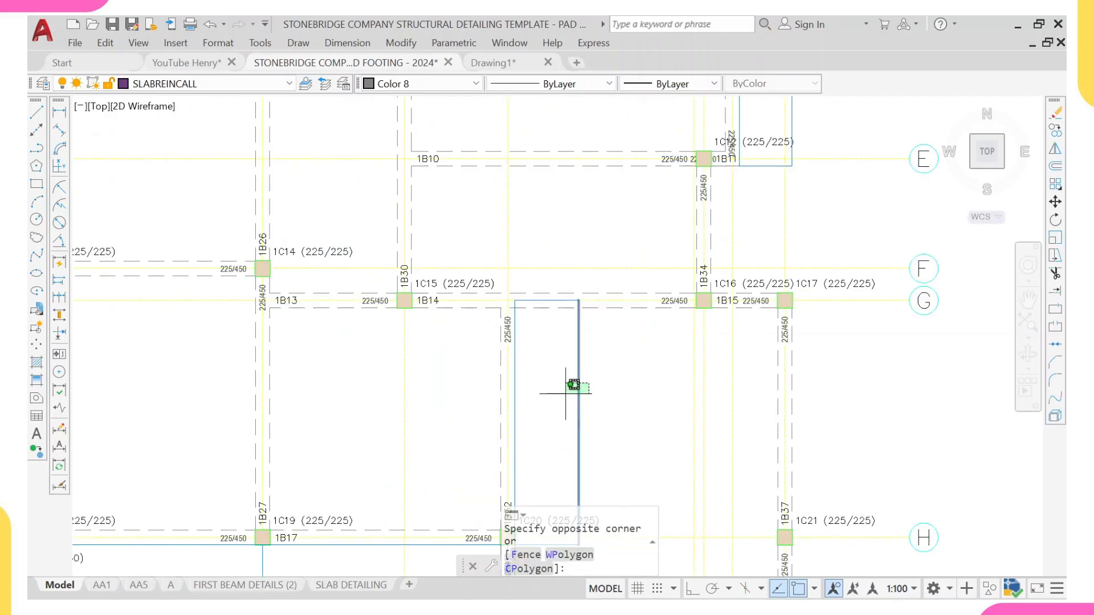
pyautogui.press('Escape')
pyautogui.scroll(-4, 593, 365)
pyautogui.scroll(1, 305, 368)
pyautogui.scroll(2, 304, 368)
pyautogui.click(249, 334)
pyautogui.click(241, 348)
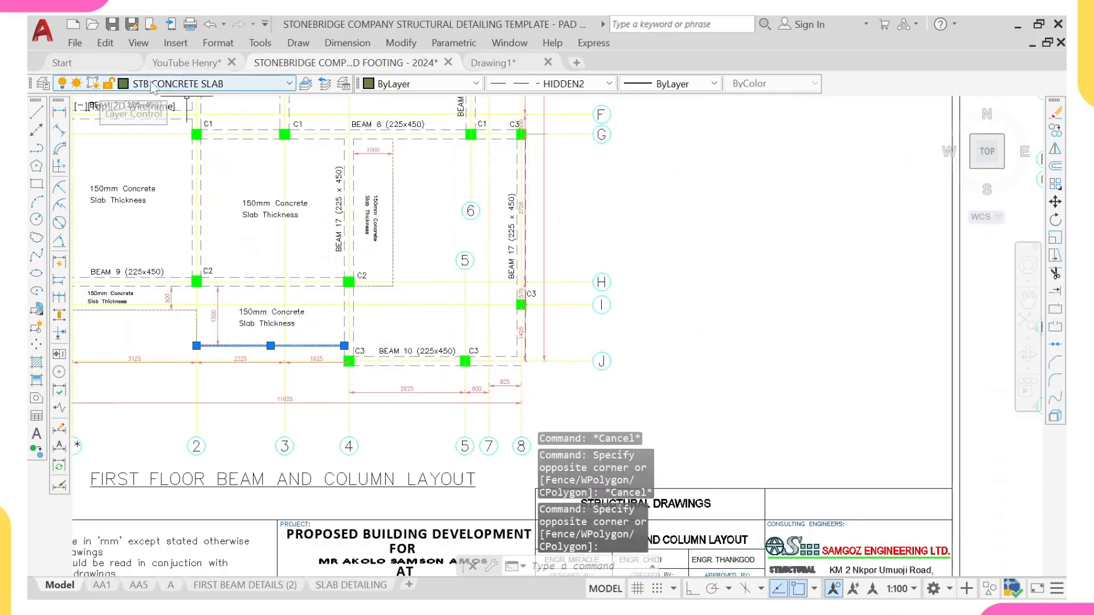
pyautogui.scroll(-2, 287, 112)
pyautogui.moveTo(655, 267); pyautogui.dragTo(493, 340, button='middle')
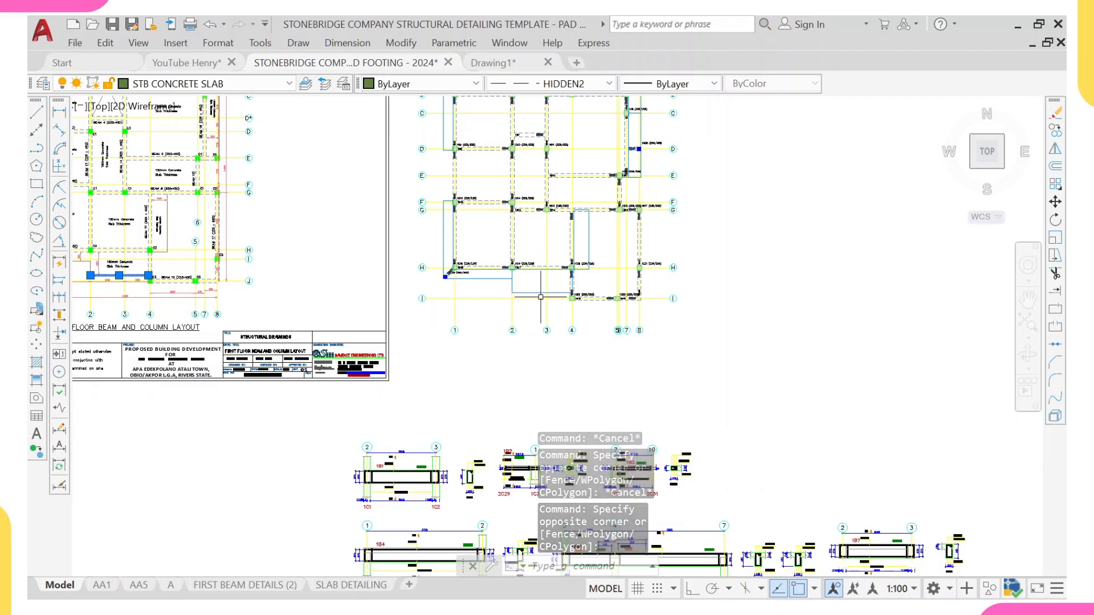
pyautogui.press('Escape')
# - Select the slab edge line along beam 1B32 in the pasted plan to check its layer, then deselect it
pyautogui.scroll(2, 585, 232)
pyautogui.scroll(3, 569, 239)
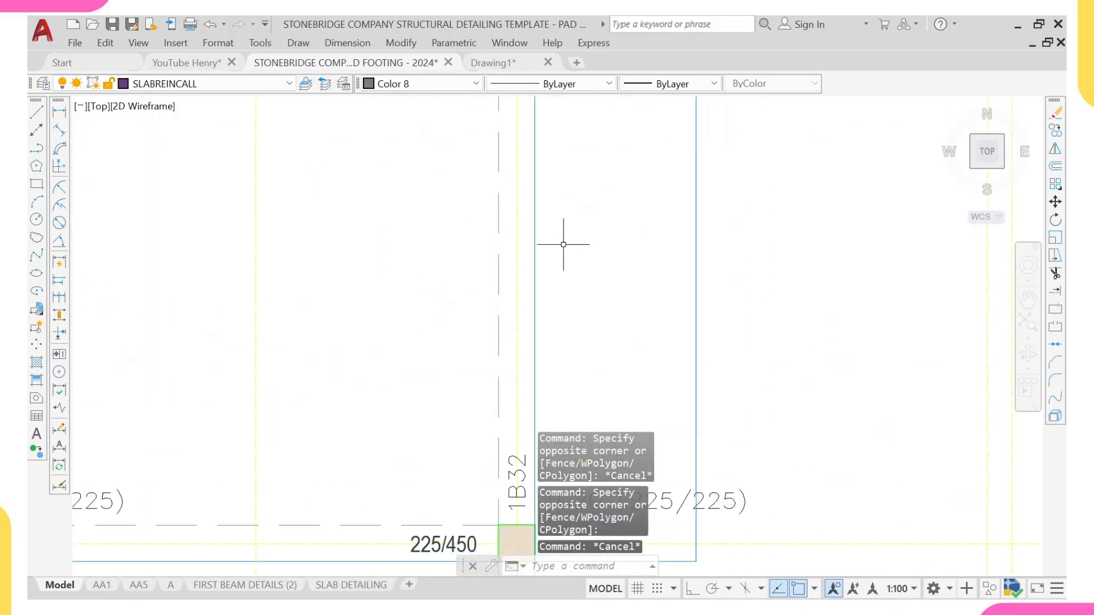
pyautogui.click(533, 244)
pyautogui.scroll(-5, 533, 245)
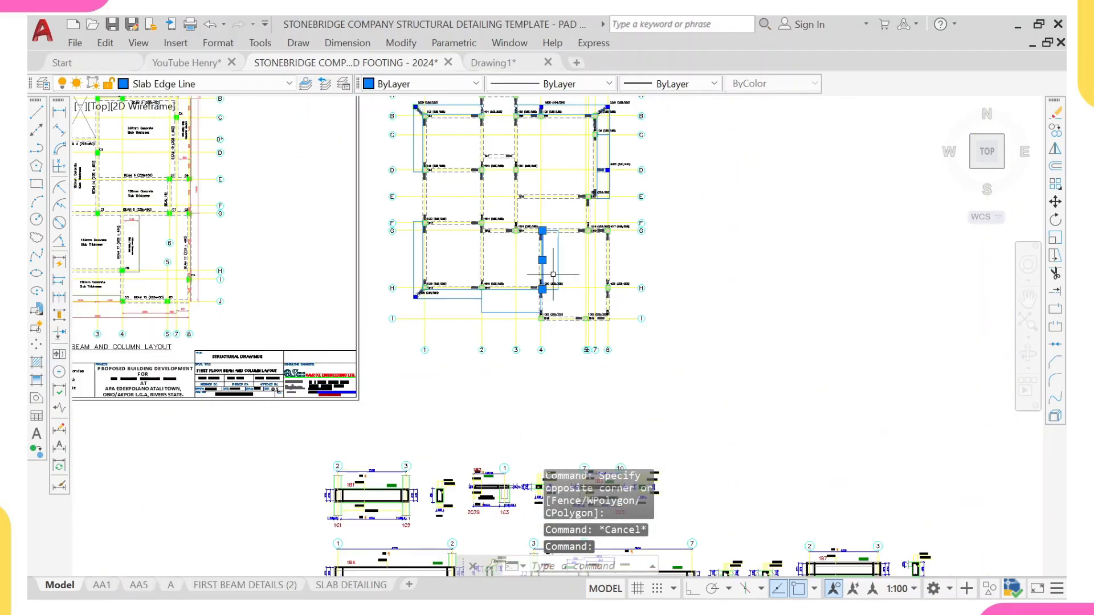
pyautogui.press('Escape')
# - Select every line in the pasted plan similar to the outer edge of the slab strip beside beam 1B32
pyautogui.scroll(-1, 545, 270)
pyautogui.rightClick(566, 278)
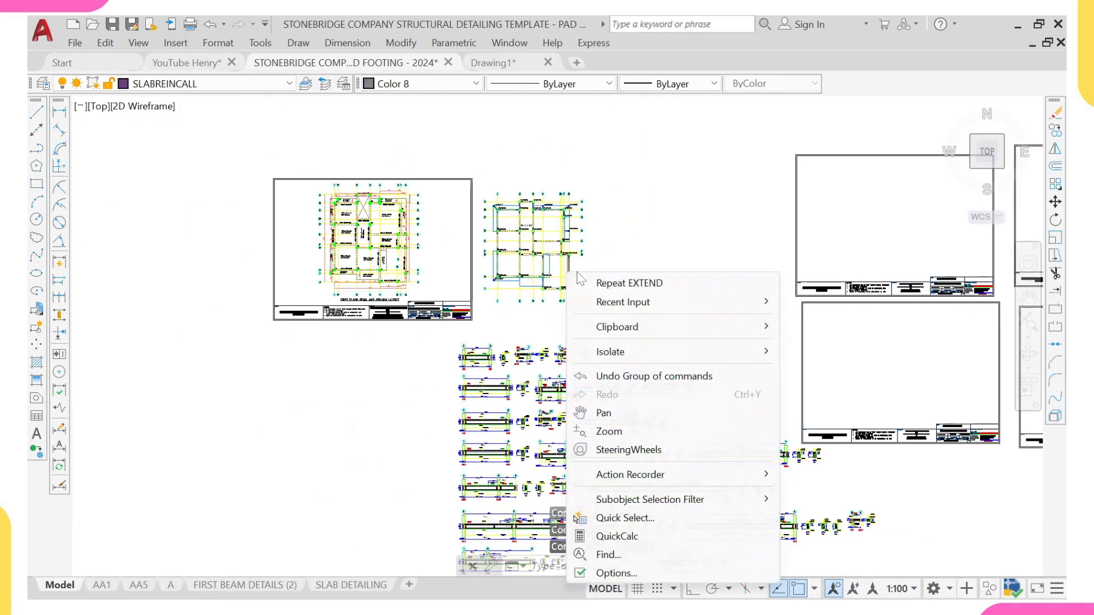
pyautogui.press('Escape')
pyautogui.scroll(5, 504, 265)
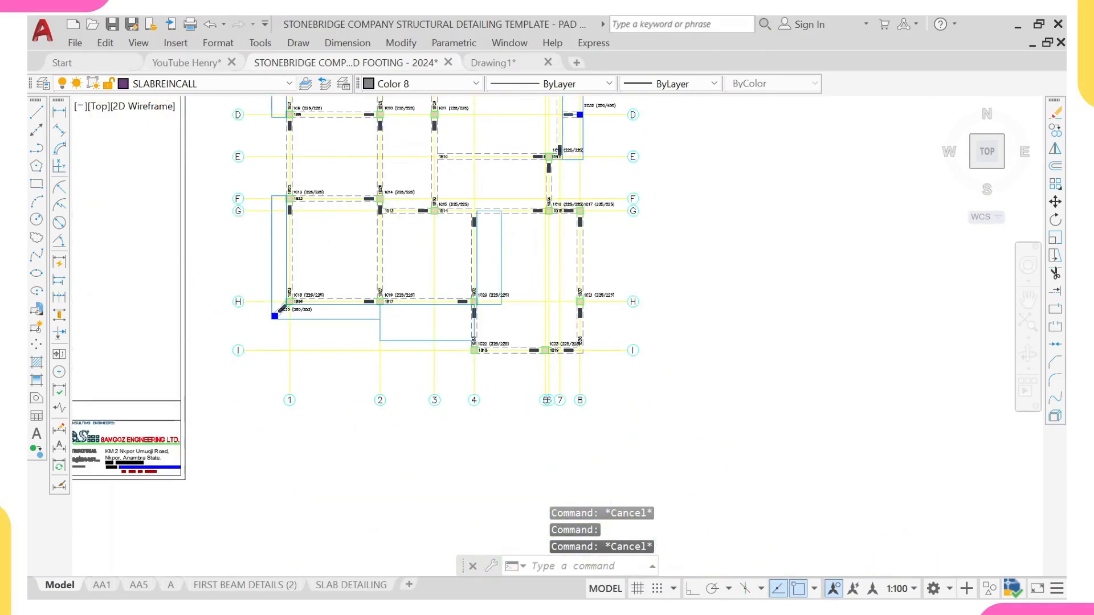
pyautogui.click(501, 251)
pyautogui.rightClick(549, 268)
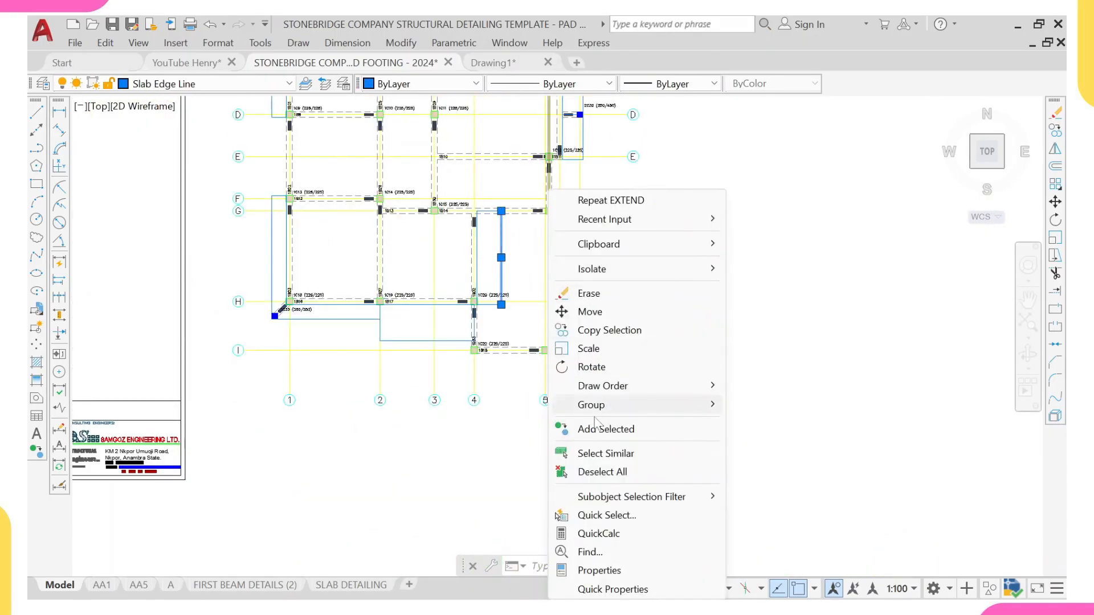
pyautogui.click(604, 453)
pyautogui.scroll(4, 473, 297)
pyautogui.moveTo(501, 314); pyautogui.dragTo(508, 334, button='middle')
pyautogui.moveTo(594, 266); pyautogui.dragTo(584, 316, button='middle')
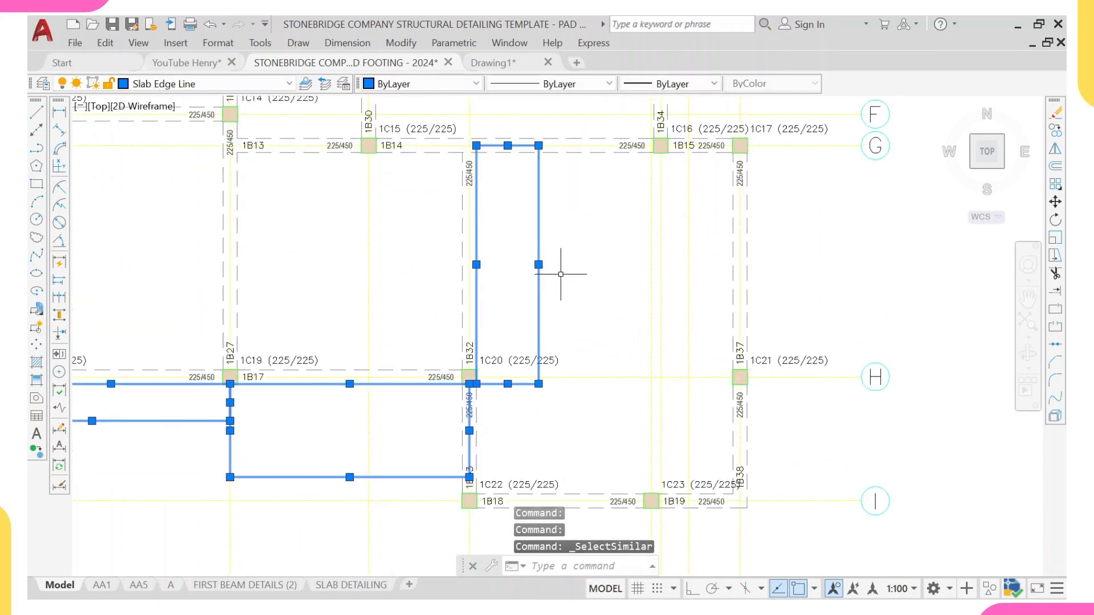
# - Remove the outer vertical and lower edges of the slab strip beside beam 1B32 from the selection
pyautogui.click(559, 233)
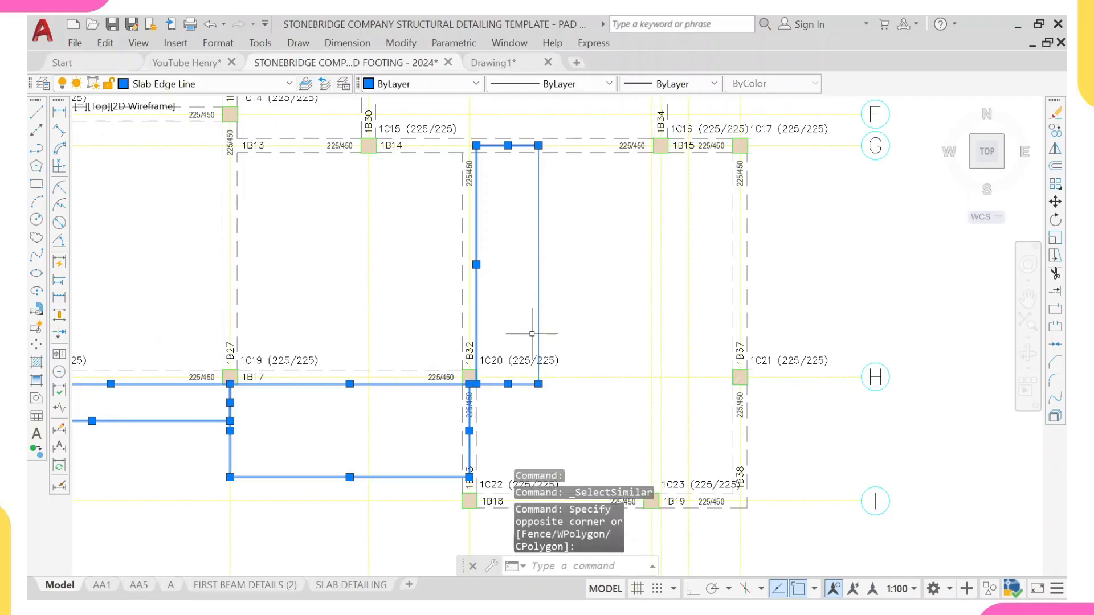
pyautogui.scroll(4, 533, 399)
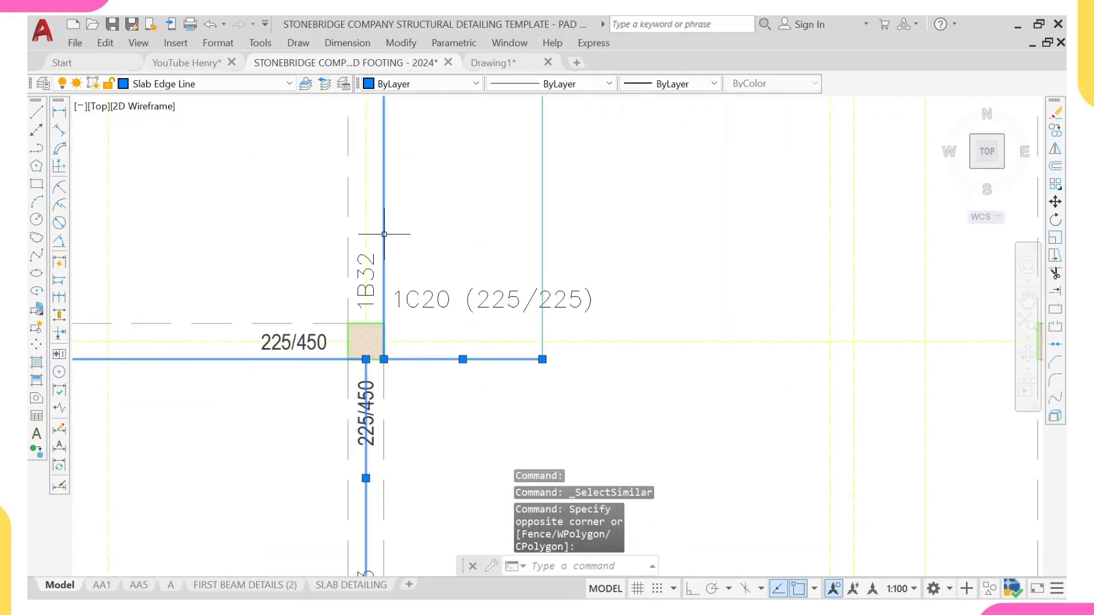
pyautogui.click(566, 352)
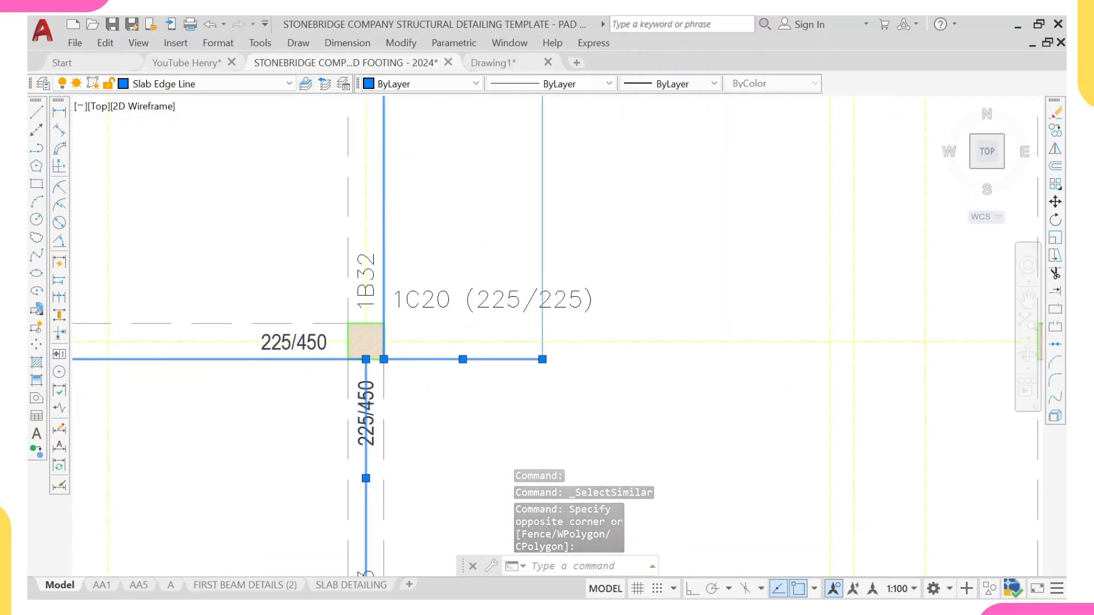
pyautogui.scroll(-3, 490, 393)
pyautogui.scroll(2, 410, 399)
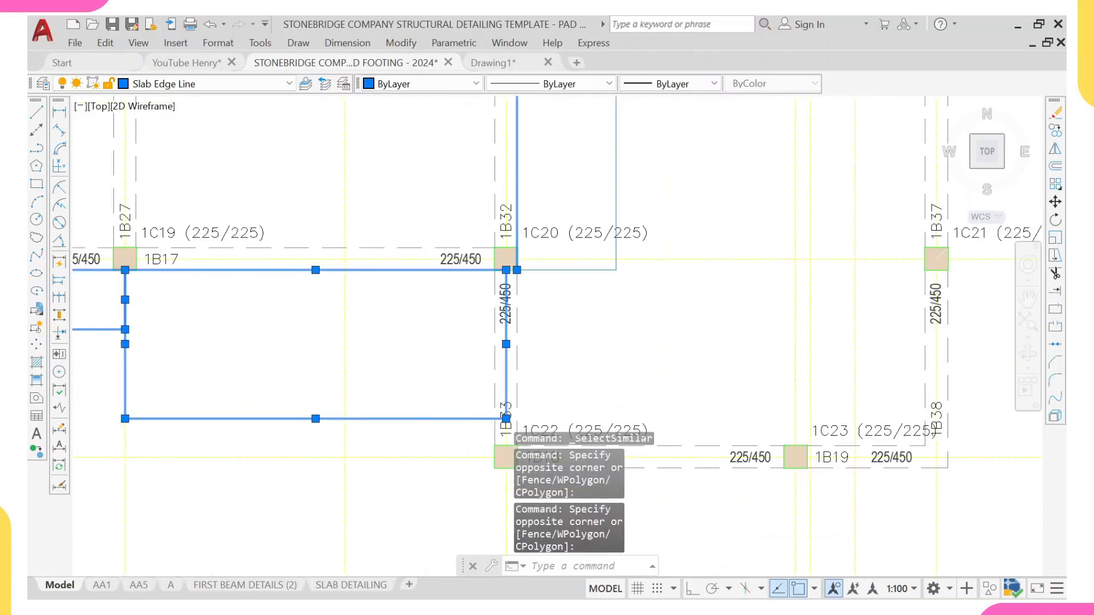
# - Remove the outer lower and side edges of the slab projections below beams 1B16 and 1B17 from the selection
pyautogui.click(273, 420)
pyautogui.scroll(4, 446, 305)
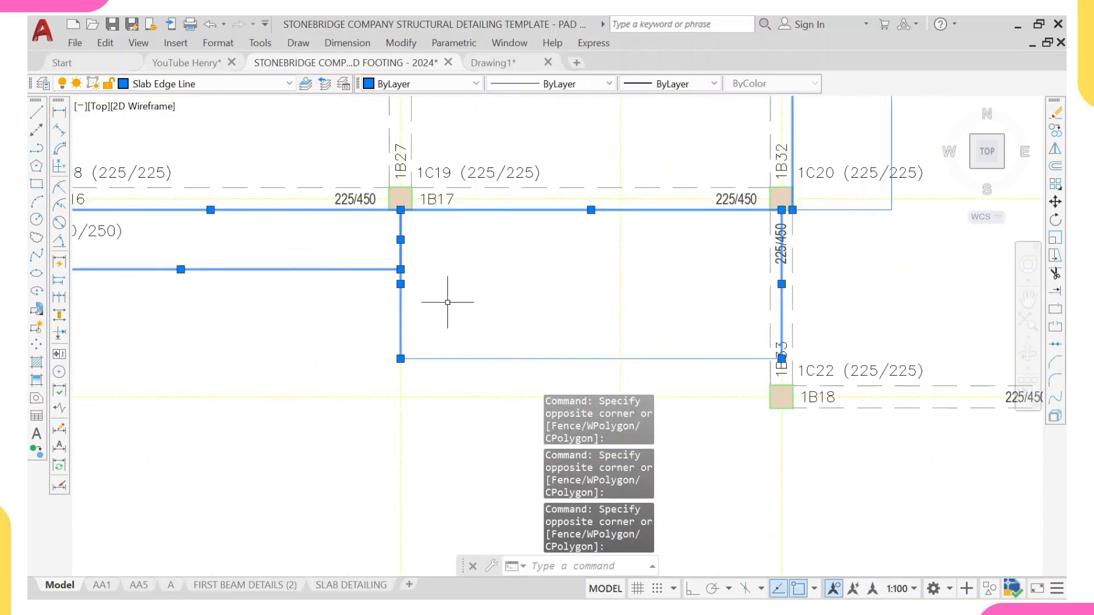
pyautogui.click(406, 252)
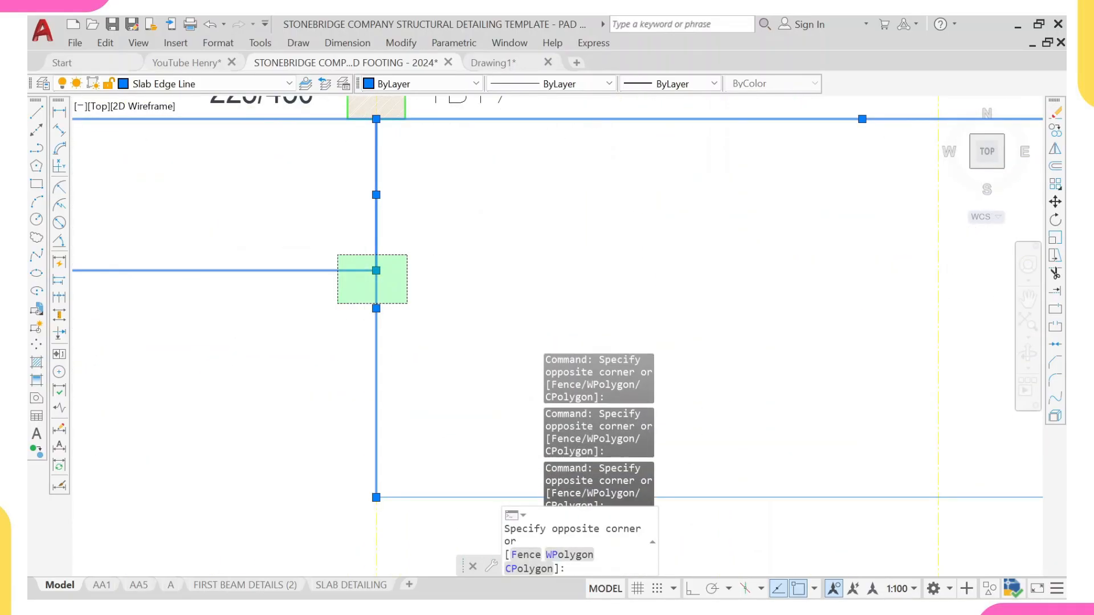
pyautogui.scroll(-8, 399, 268)
pyautogui.moveTo(399, 251); pyautogui.dragTo(435, 284, button='middle')
# - Remove the outer vertical and upper edges of the slab projection between grids F and H, outside grid 1, from the selection
pyautogui.scroll(6, 353, 289)
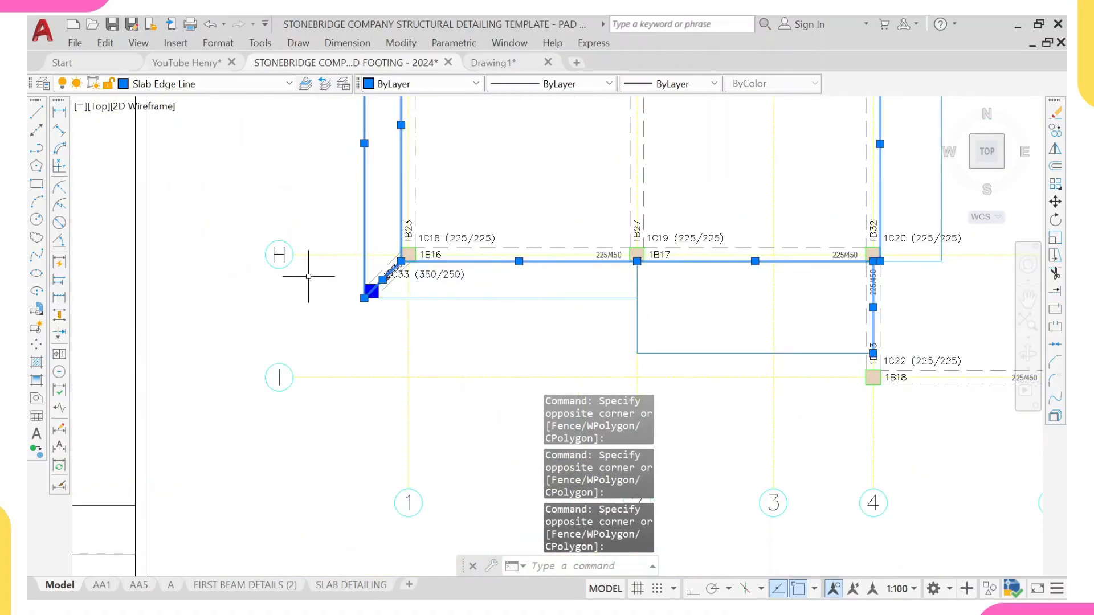
pyautogui.scroll(-6, 371, 291)
pyautogui.moveTo(362, 201); pyautogui.dragTo(368, 241, button='middle')
pyautogui.scroll(6, 369, 241)
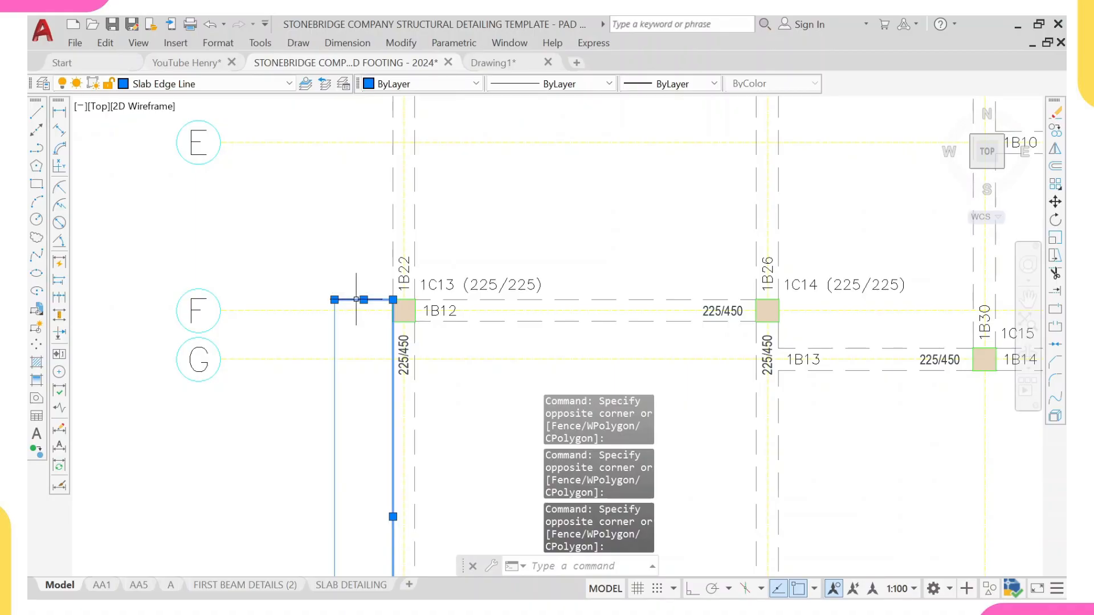
pyautogui.scroll(-6, 365, 342)
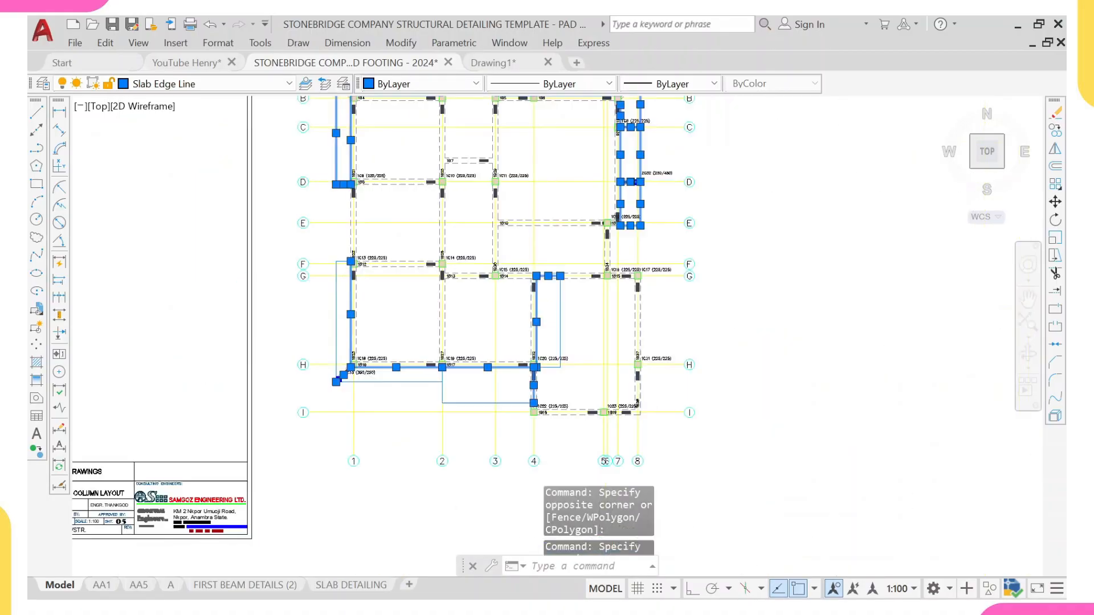
pyautogui.scroll(4, 342, 320)
pyautogui.scroll(2, 345, 313)
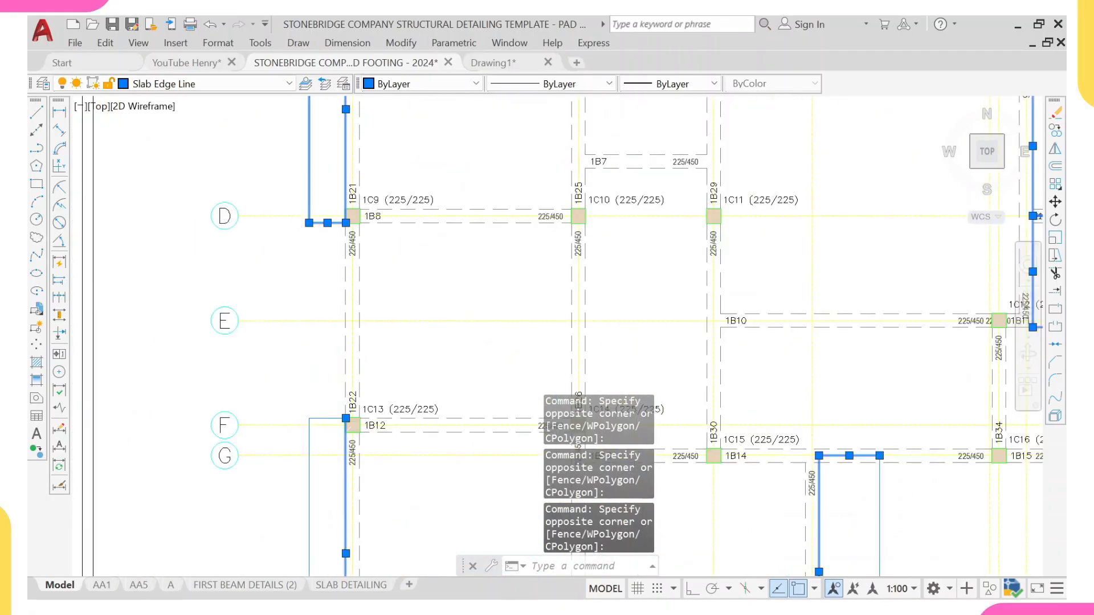
# - Remove the outer slab edges beside beam 1B21 and along the upper slab boundary above grid B from the selection
pyautogui.click(319, 244)
pyautogui.click(295, 187)
pyautogui.moveTo(318, 195); pyautogui.dragTo(353, 410, button='middle')
pyautogui.scroll(6, 361, 171)
pyautogui.click(369, 196)
pyautogui.click(360, 152)
pyautogui.scroll(-7, 399, 182)
pyautogui.scroll(9, 427, 213)
pyautogui.keyDown('shift'); pyautogui.click(542, 185); pyautogui.keyUp('shift')
pyautogui.keyDown('shift'); pyautogui.click(515, 127); pyautogui.keyUp('shift')
pyautogui.scroll(-8, 518, 139)
# - Remove the outer vertical and upper slab edges meeting at column 2C31, including the vertical run beside grid 8, from the selection
pyautogui.moveTo(753, 162); pyautogui.dragTo(581, 191, button='middle')
pyautogui.scroll(4, 581, 189)
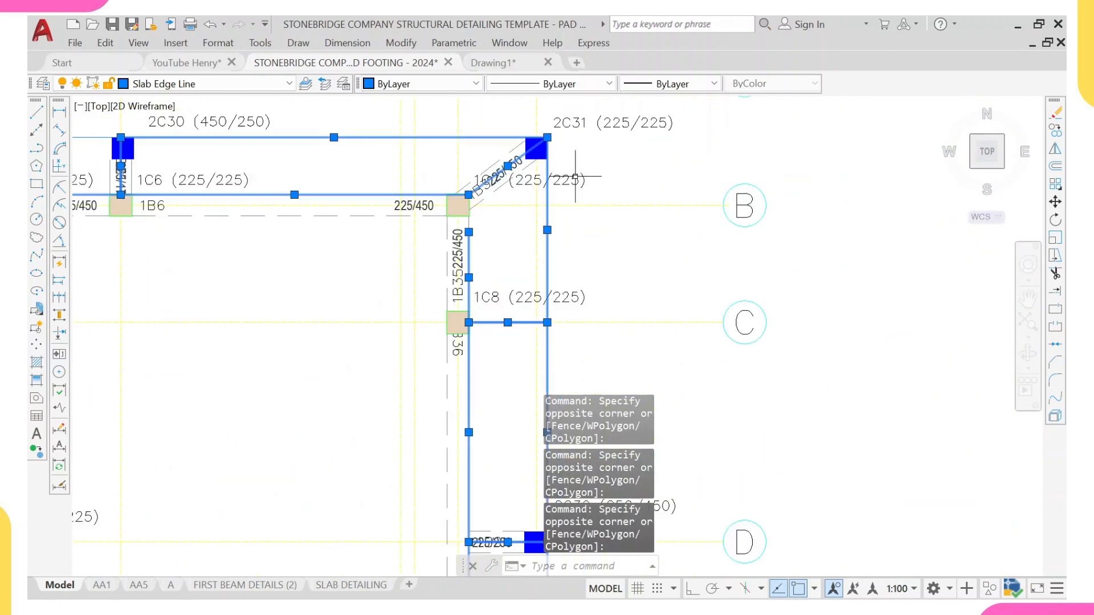
pyautogui.keyDown('shift'); pyautogui.click(560, 218); pyautogui.keyUp('shift')
pyautogui.keyDown('shift'); pyautogui.click(535, 243); pyautogui.keyUp('shift')
pyautogui.keyDown('shift'); pyautogui.click(495, 118); pyautogui.keyUp('shift')
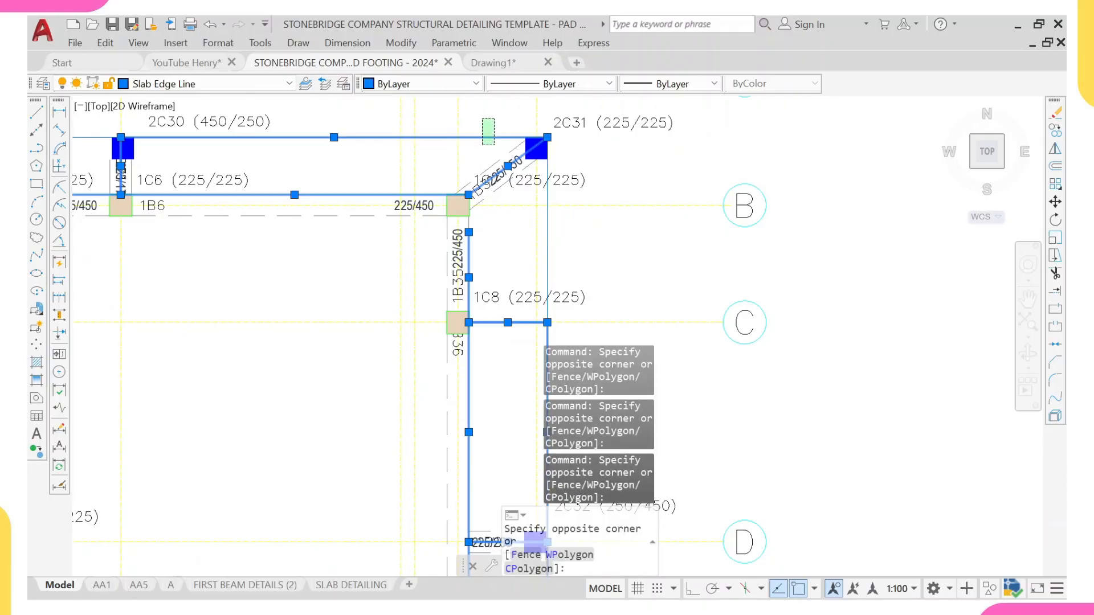
pyautogui.keyDown('shift'); pyautogui.click(525, 210); pyautogui.keyUp('shift')
pyautogui.moveTo(546, 268); pyautogui.dragTo(530, 100, button='middle')
pyautogui.keyDown('shift'); pyautogui.click(547, 213); pyautogui.keyUp('shift')
pyautogui.keyDown('shift'); pyautogui.click(521, 226); pyautogui.keyUp('shift')
# - Remove the outer slab edges at the corner beside beam 1B11 from the selection and erase the remaining selected slab edge lines
pyautogui.scroll(-4, 523, 240)
pyautogui.moveTo(519, 351); pyautogui.dragTo(534, 188, button='middle')
pyautogui.scroll(8, 535, 188)
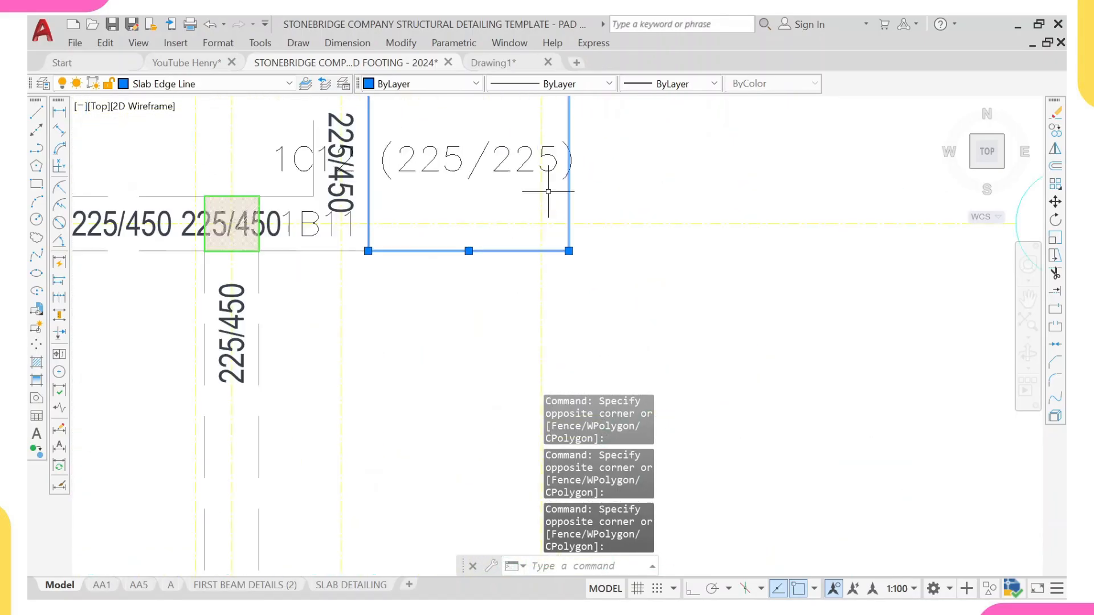
pyautogui.keyDown('shift'); pyautogui.click(595, 229); pyautogui.keyUp('shift')
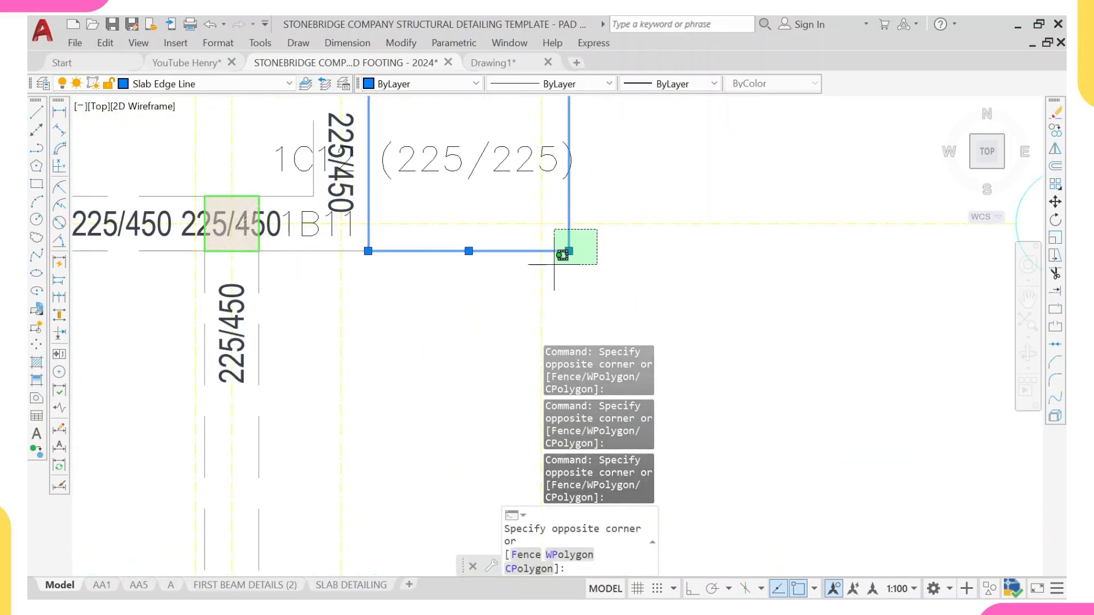
pyautogui.keyDown('shift'); pyautogui.click(558, 263); pyautogui.keyUp('shift')
pyautogui.scroll(-5, 560, 247)
pyautogui.scroll(-3, 561, 246)
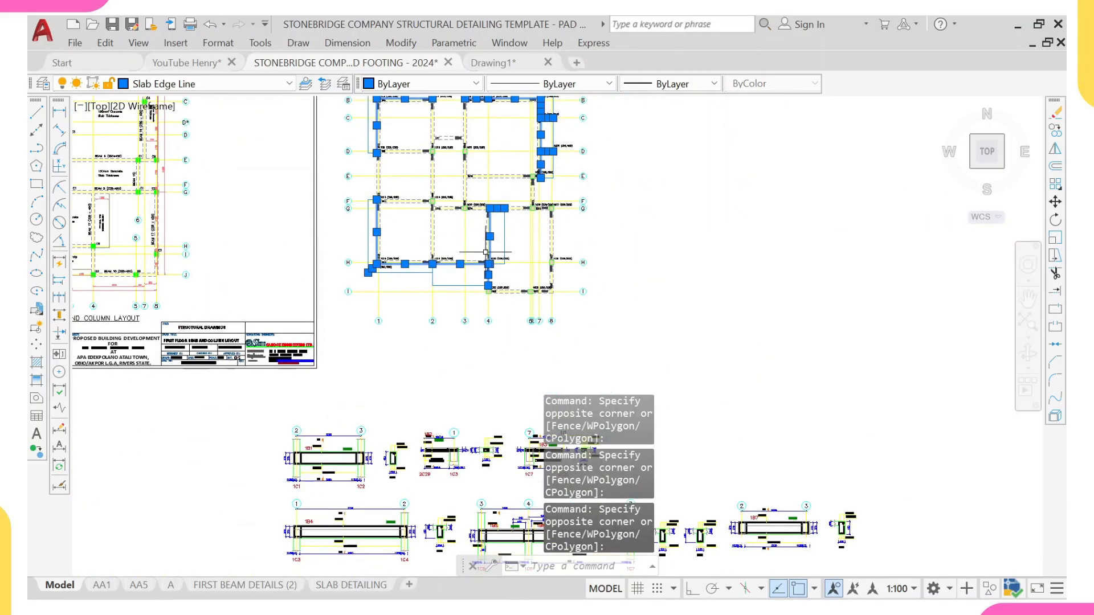
pyautogui.moveTo(451, 219); pyautogui.dragTo(439, 354, button='middle')
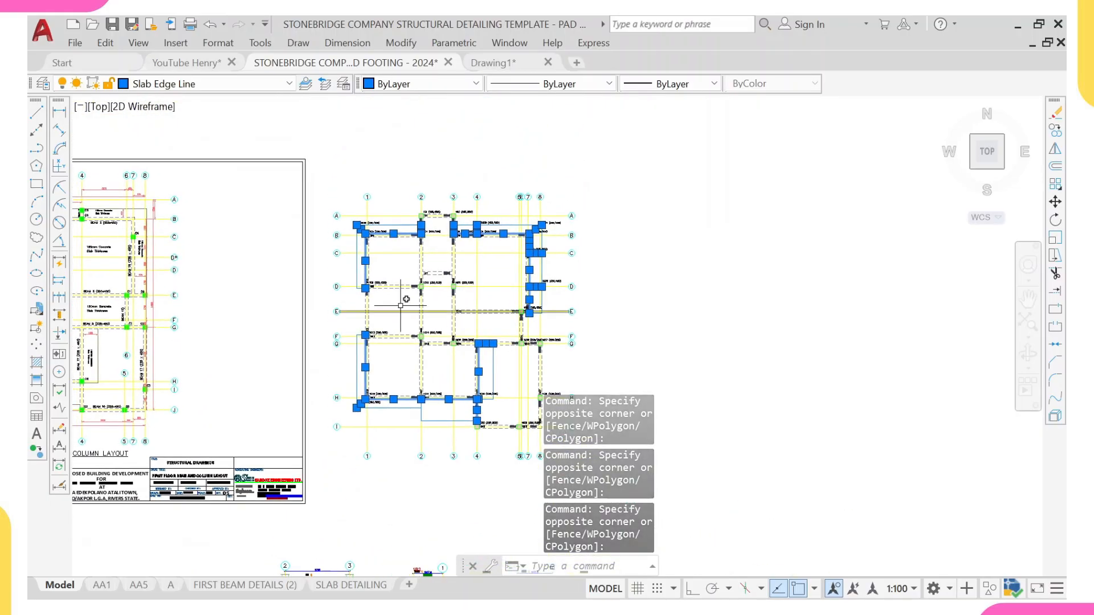
pyautogui.press('Return')
pyautogui.scroll(5, 361, 259)
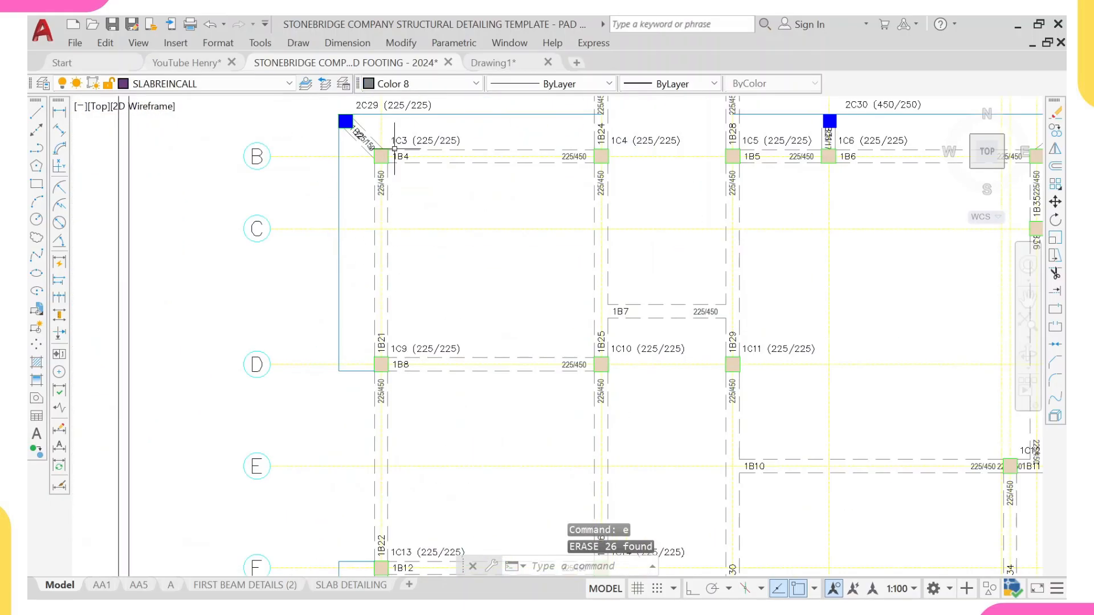
pyautogui.scroll(-4, 625, 139)
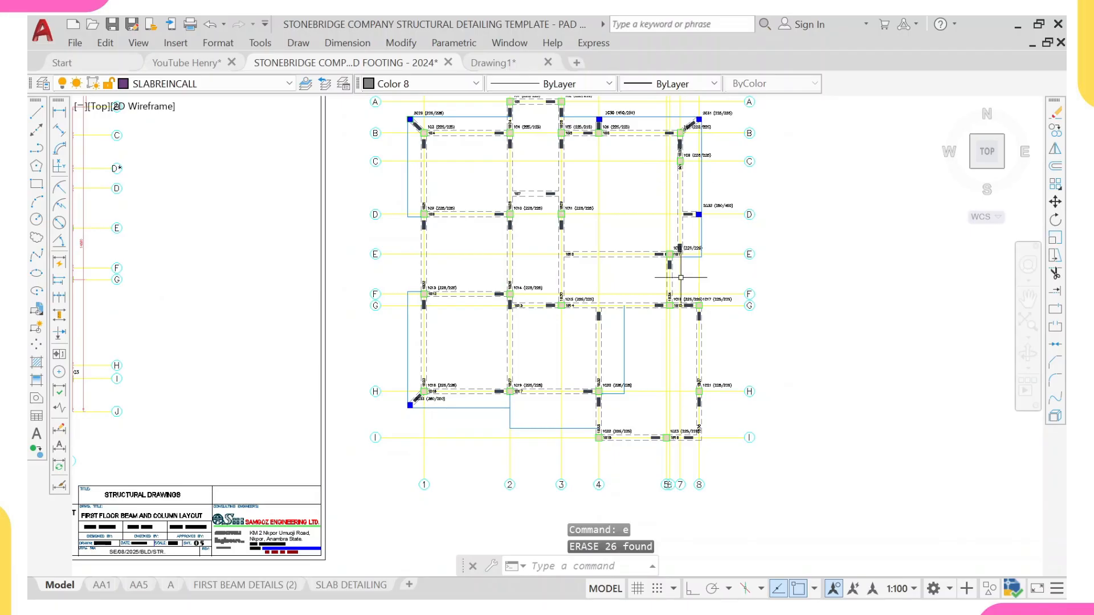
pyautogui.scroll(6, 684, 256)
pyautogui.click(669, 257)
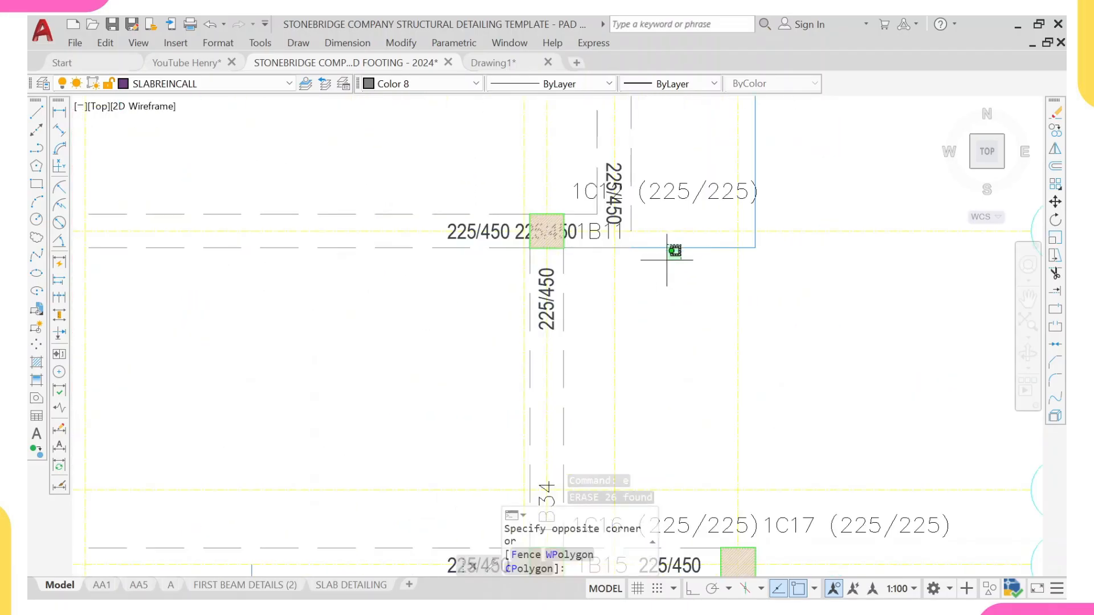
pyautogui.press('Escape')
pyautogui.press('Escape')
# - Turn on Ortho and shorten the outer vertical slab edge beside beam 1B32 so it ends at the lower face of beam 1B14
pyautogui.scroll(-4, 621, 285)
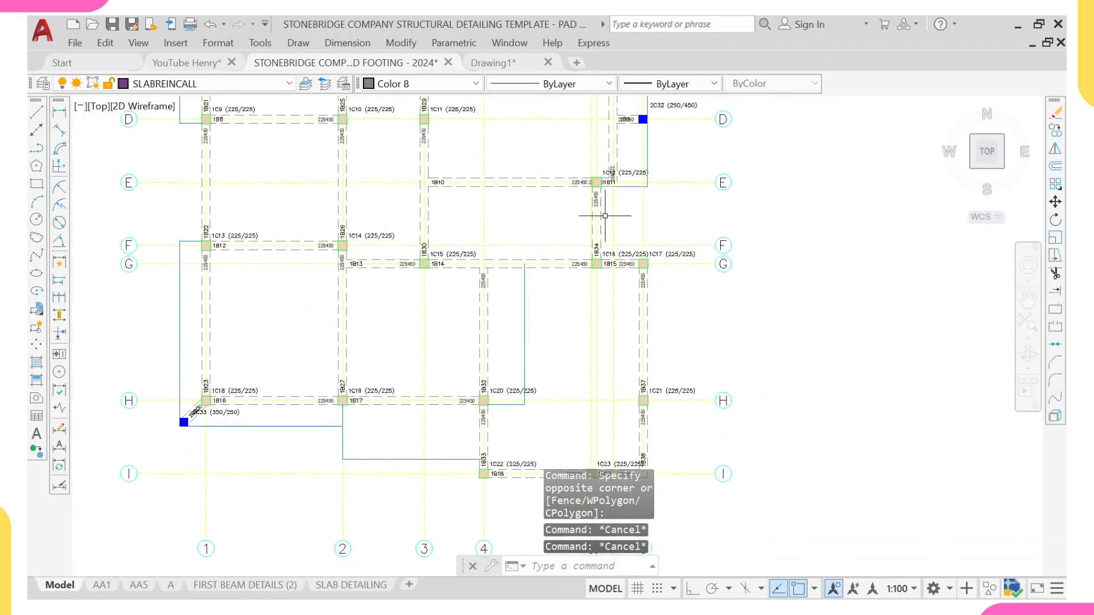
pyautogui.scroll(5, 542, 274)
pyautogui.click(504, 262)
pyautogui.click(465, 282)
pyautogui.press('F8')
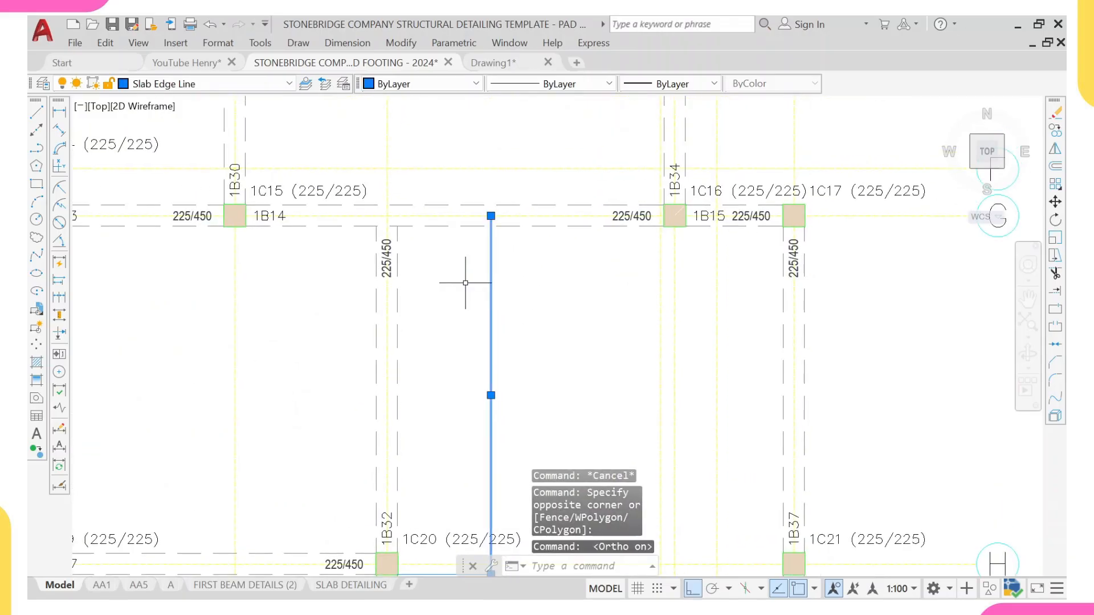
pyautogui.scroll(2, 480, 225)
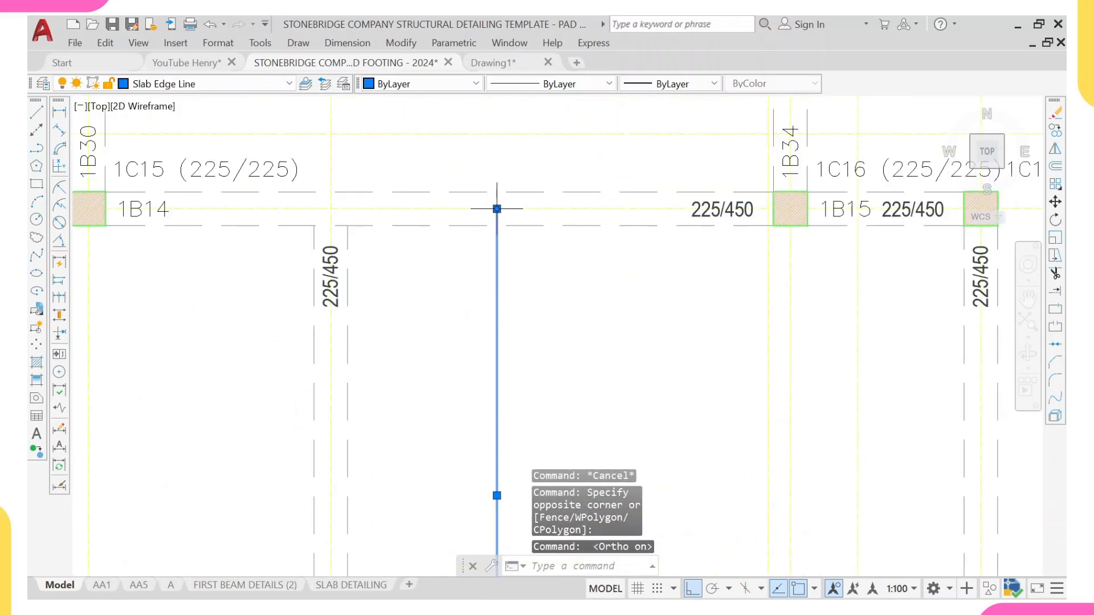
pyautogui.click(497, 209)
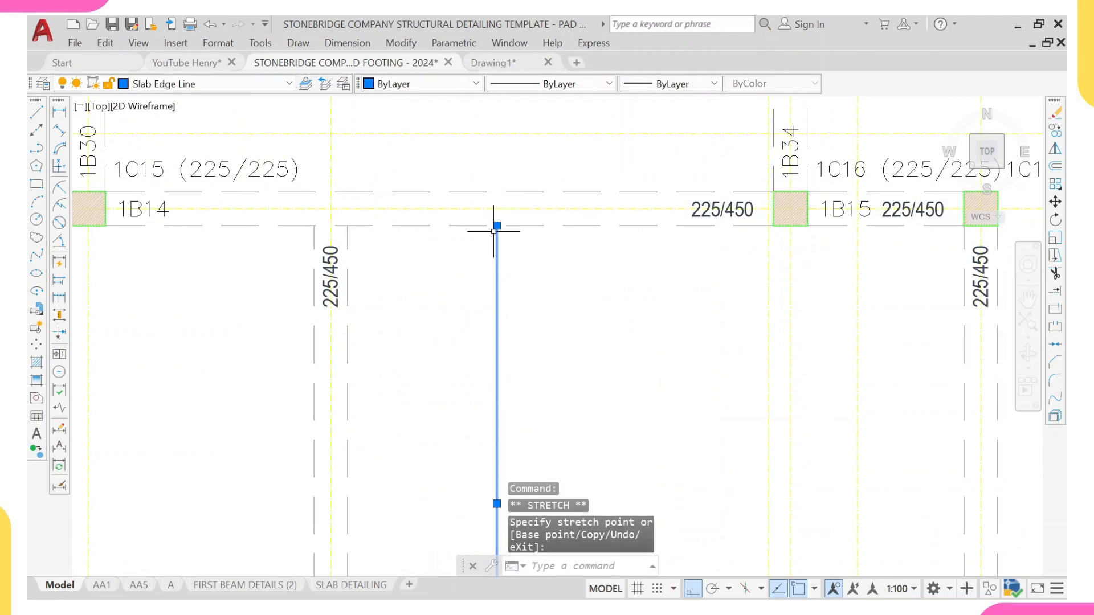
pyautogui.scroll(-5, 497, 226)
pyautogui.scroll(6, 374, 256)
pyautogui.press('Escape')
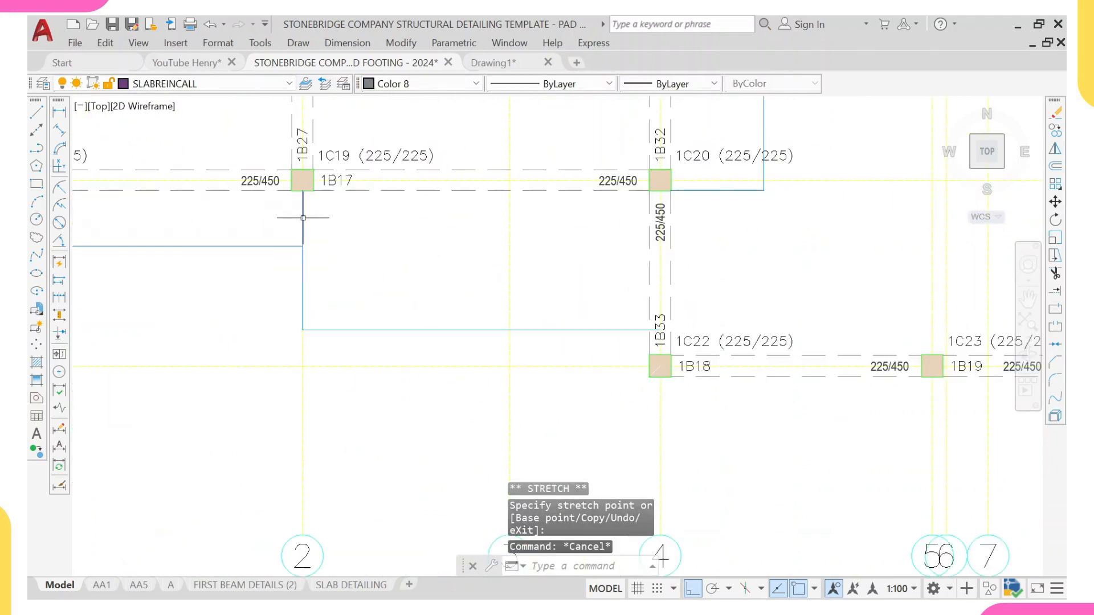
# - Shorten the vertical slab edge below column 1C19 on grid 2 so it starts at the outer slab edge below beam 1B16
pyautogui.scroll(1, 303, 189)
pyautogui.click(302, 191)
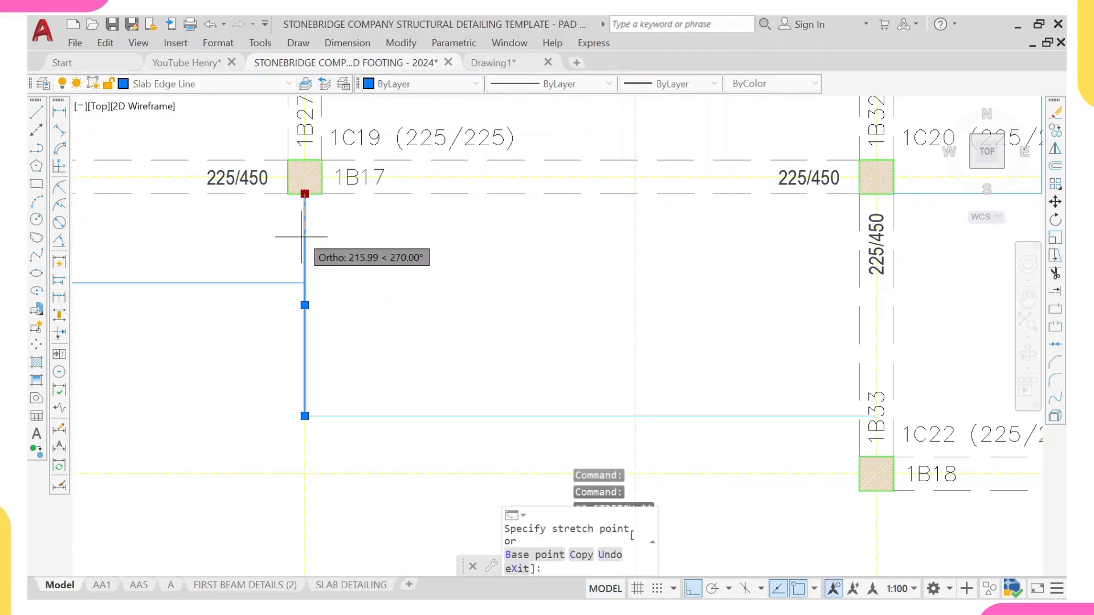
pyautogui.click(304, 283)
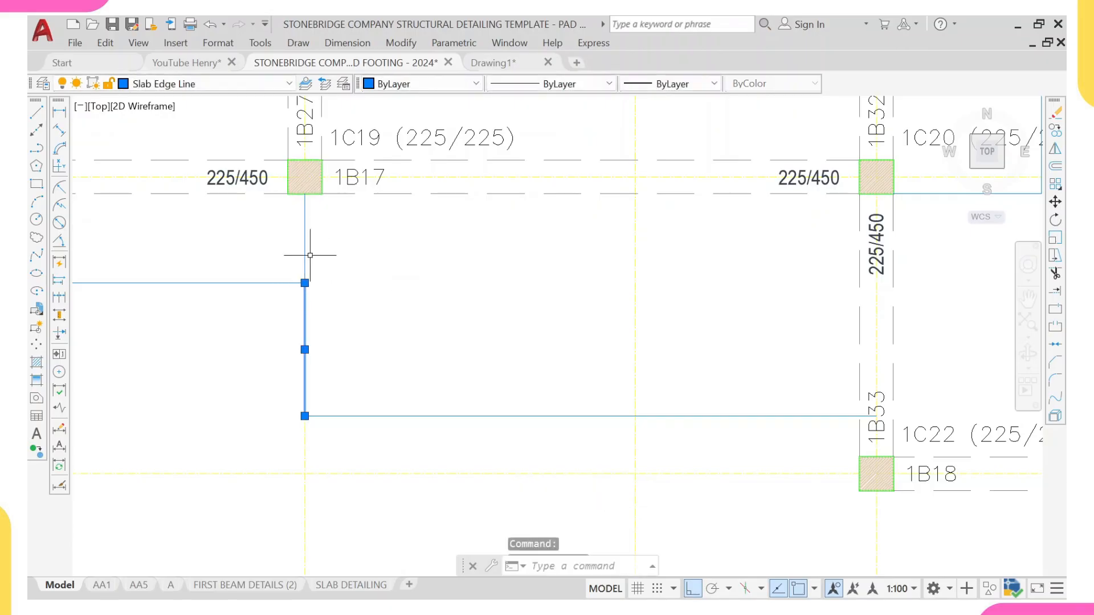
pyautogui.scroll(-4, 305, 288)
pyautogui.scroll(2, 308, 268)
pyautogui.press('Escape')
# - Erase the short leftover vertical line between column 1C19 and the outer slab edge below beam 1B16
pyautogui.click(306, 241)
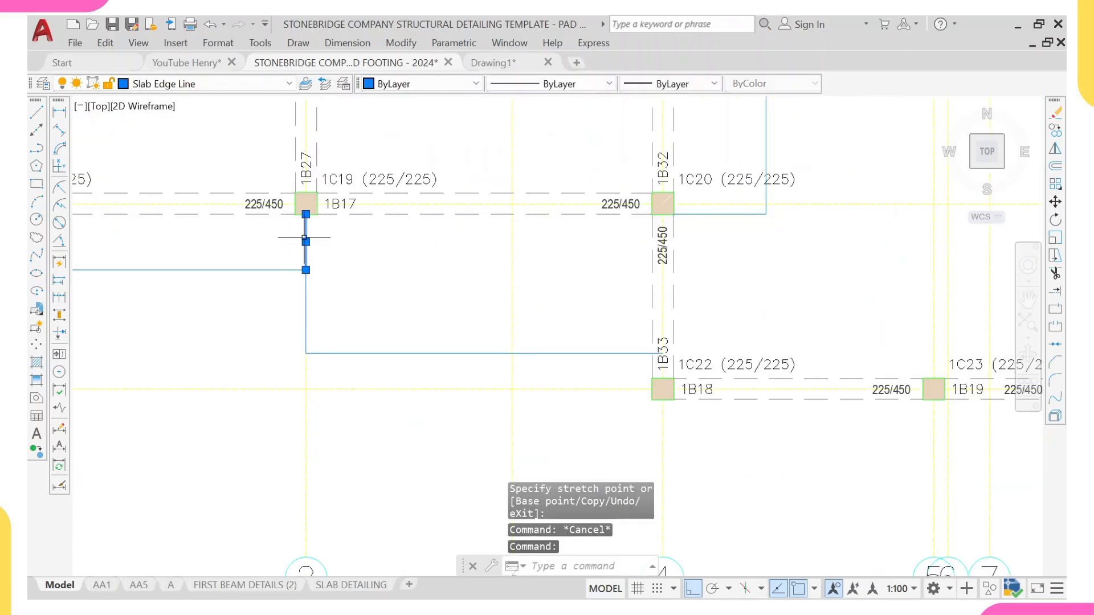
pyautogui.write('e')
pyautogui.press('Return')
pyautogui.scroll(-4, 378, 274)
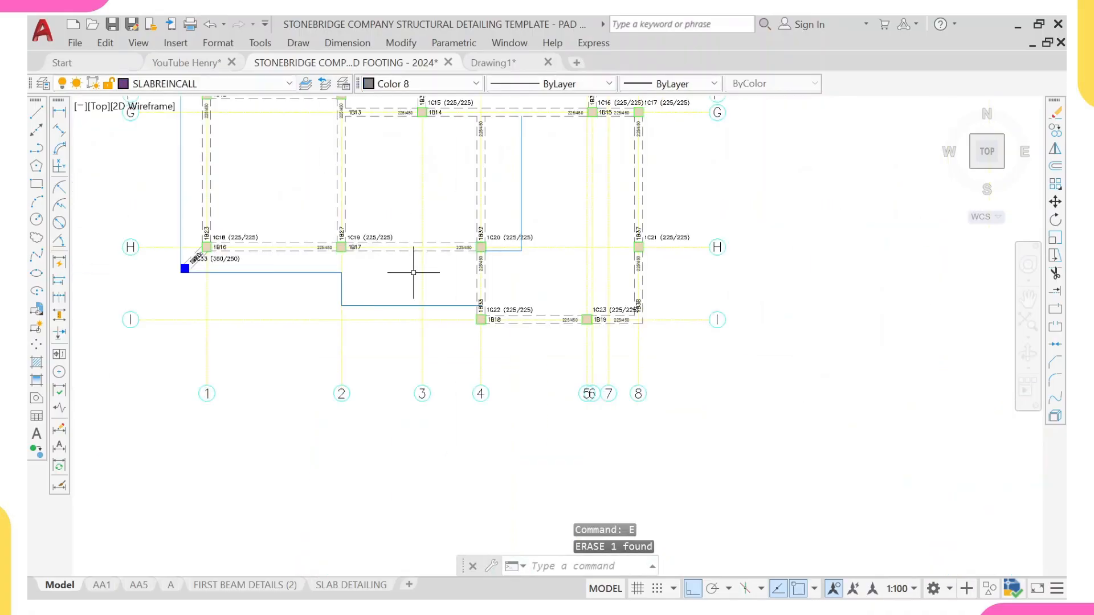
pyautogui.scroll(2, 371, 303)
pyautogui.scroll(-4, 300, 275)
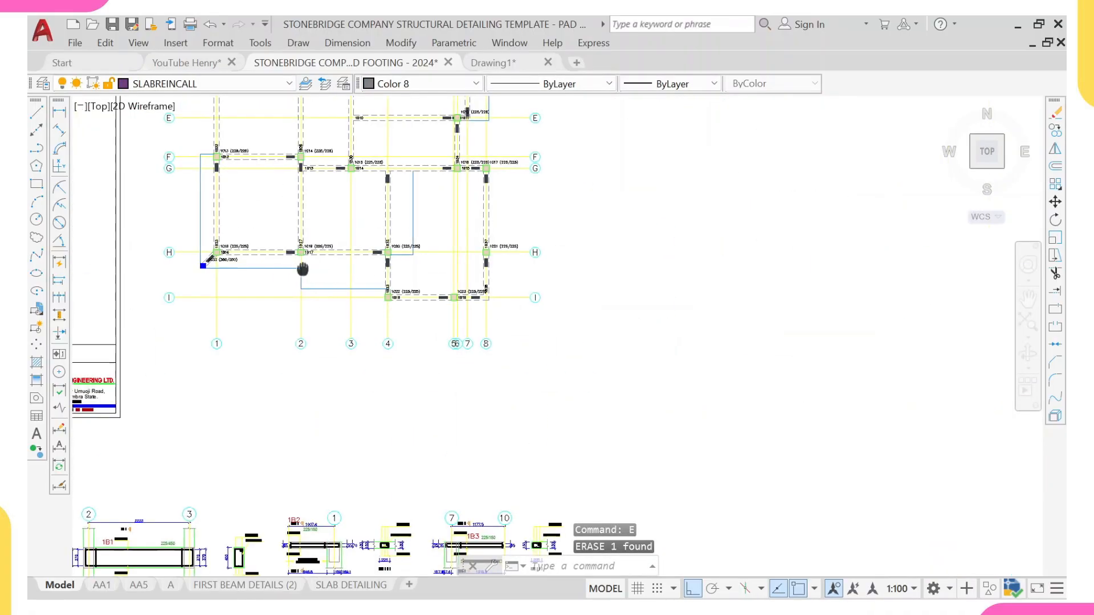
# - Inspect the layer, color, linetype and lineweight of the template's vertical slab edge beside BEAM 17 between grids G and H
pyautogui.moveTo(299, 268); pyautogui.dragTo(430, 339, button='middle')
pyautogui.moveTo(366, 208)
pyautogui.mouseDown(button='middle')
pyautogui.moveTo(358, 279)
pyautogui.moveTo(469, 215)
pyautogui.moveTo(542, 236)
pyautogui.mouseUp(button='middle')
pyautogui.scroll(-2, 541, 236)
pyautogui.moveTo(342, 292); pyautogui.dragTo(464, 244, button='middle')
pyautogui.scroll(4, 374, 264)
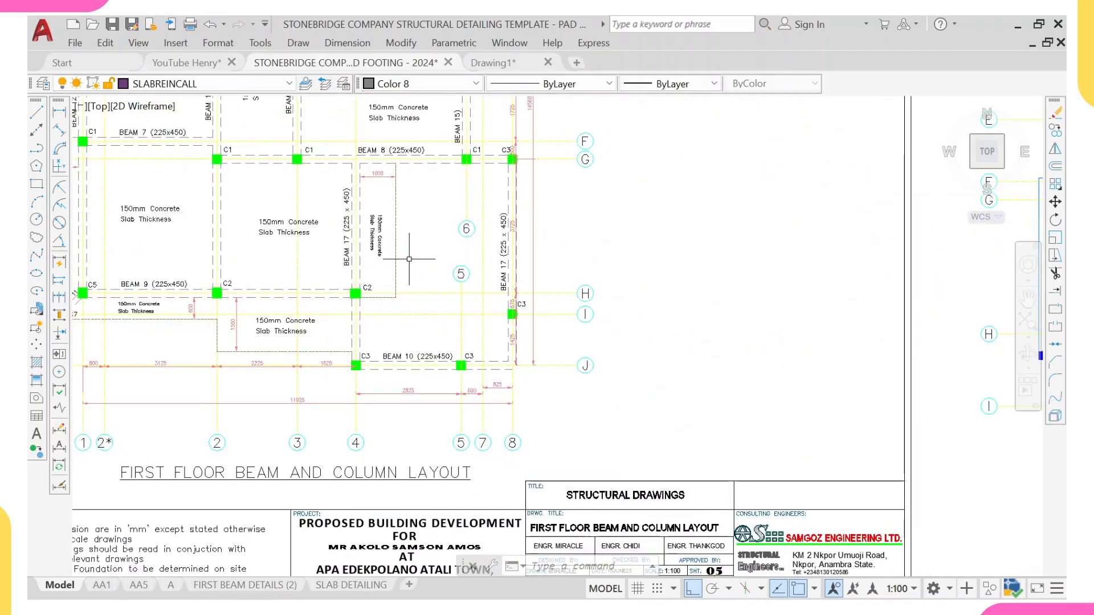
pyautogui.click(395, 239)
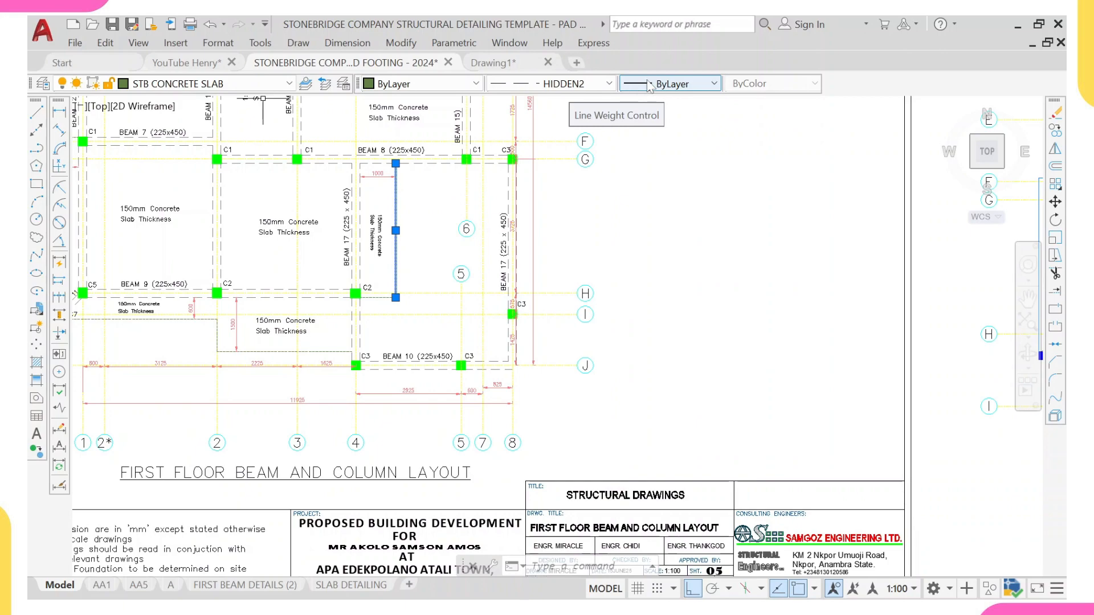
pyautogui.scroll(-4, 639, 129)
pyautogui.moveTo(573, 180); pyautogui.dragTo(484, 224, button='middle')
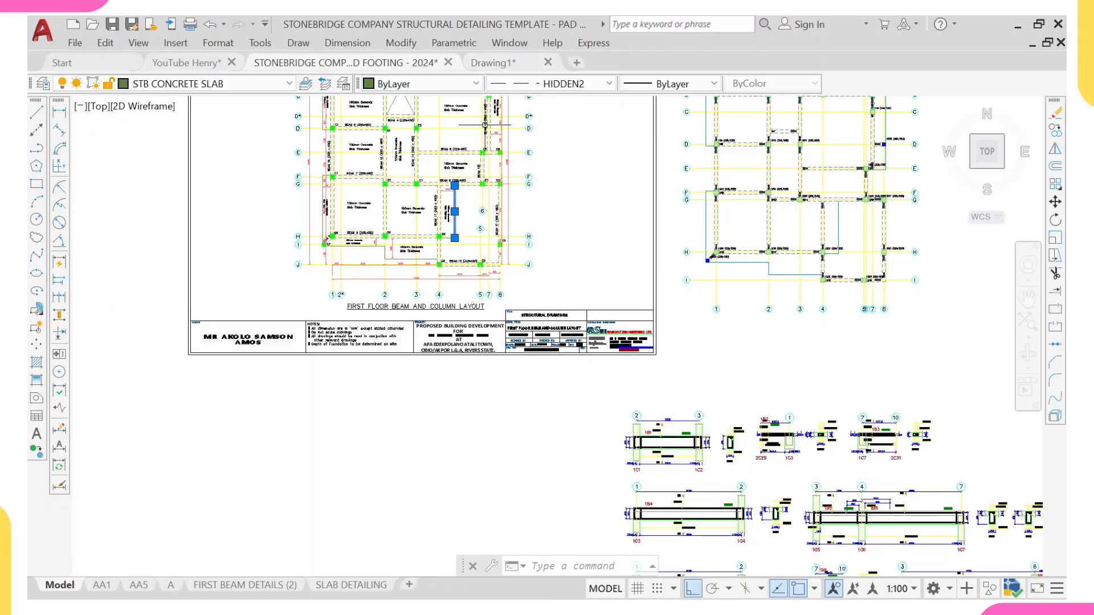
pyautogui.scroll(4, 418, 232)
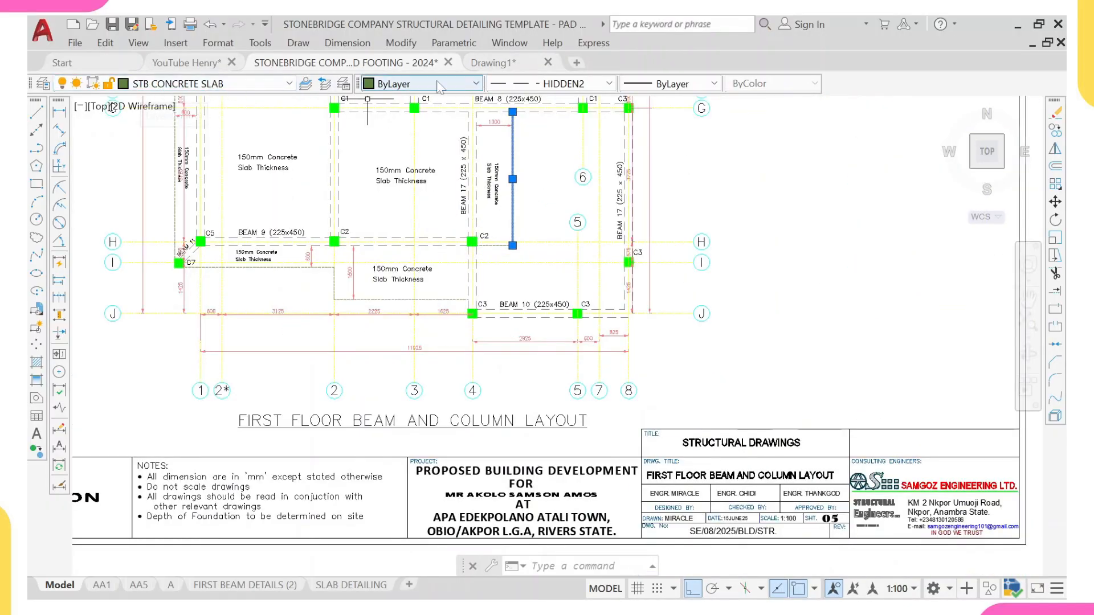
pyautogui.scroll(-2, 622, 126)
pyautogui.moveTo(669, 197); pyautogui.dragTo(520, 245, button='middle')
pyautogui.press('Escape')
# - Select all slab edges similar to the one on grid 2 in the pasted plan and assign them to the STB CONCRETE SLAB layer
pyautogui.moveTo(916, 271); pyautogui.dragTo(699, 290, button='middle')
pyautogui.scroll(2, 688, 302)
pyautogui.click(680, 288)
pyautogui.rightClick(678, 287)
pyautogui.click(735, 454)
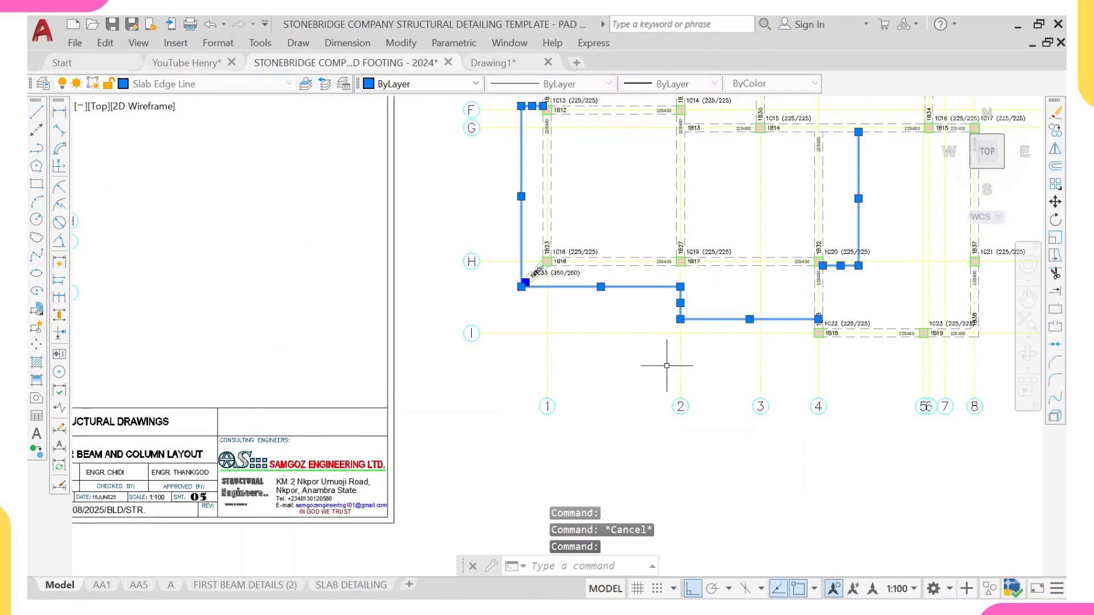
pyautogui.click(227, 84)
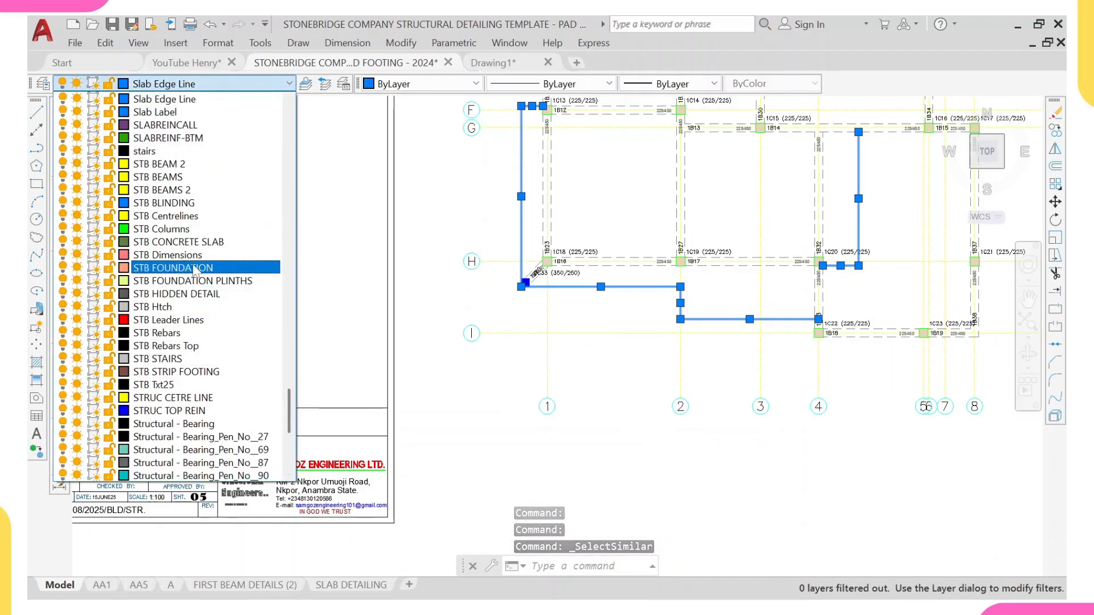
pyautogui.click(196, 242)
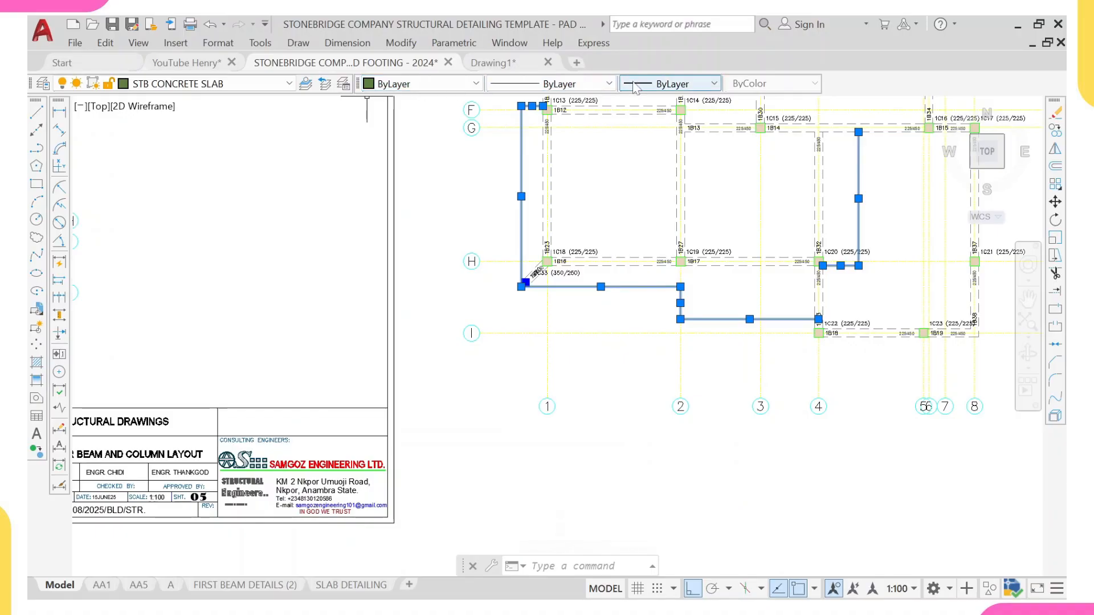
# - Set the selected slab edges to the HIDDEN2 linetype and a 0.15 mm lineweight
pyautogui.click(558, 84)
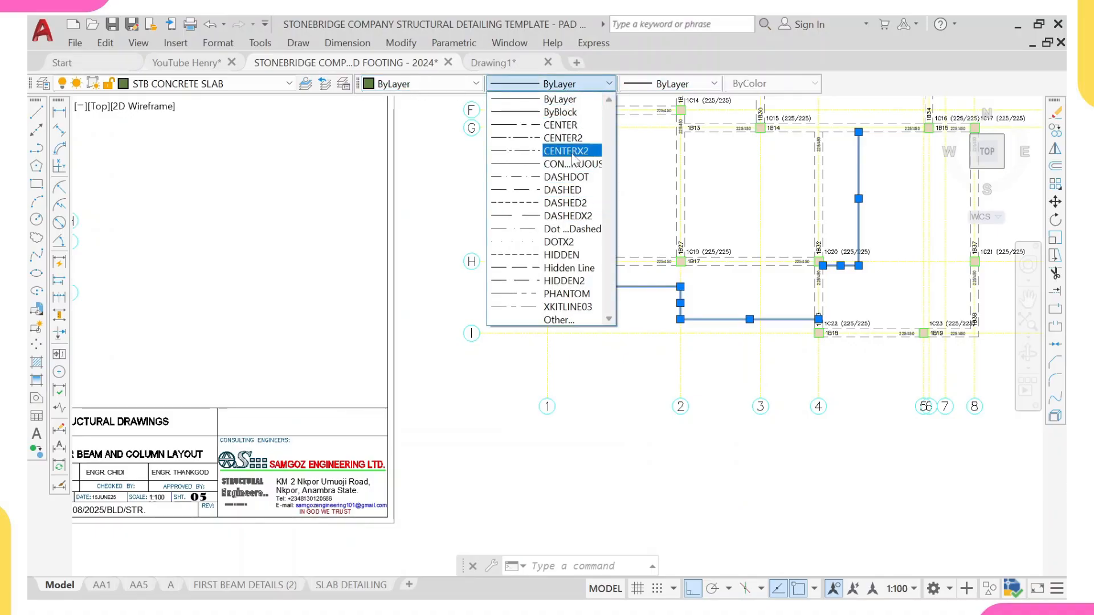
pyautogui.click(563, 281)
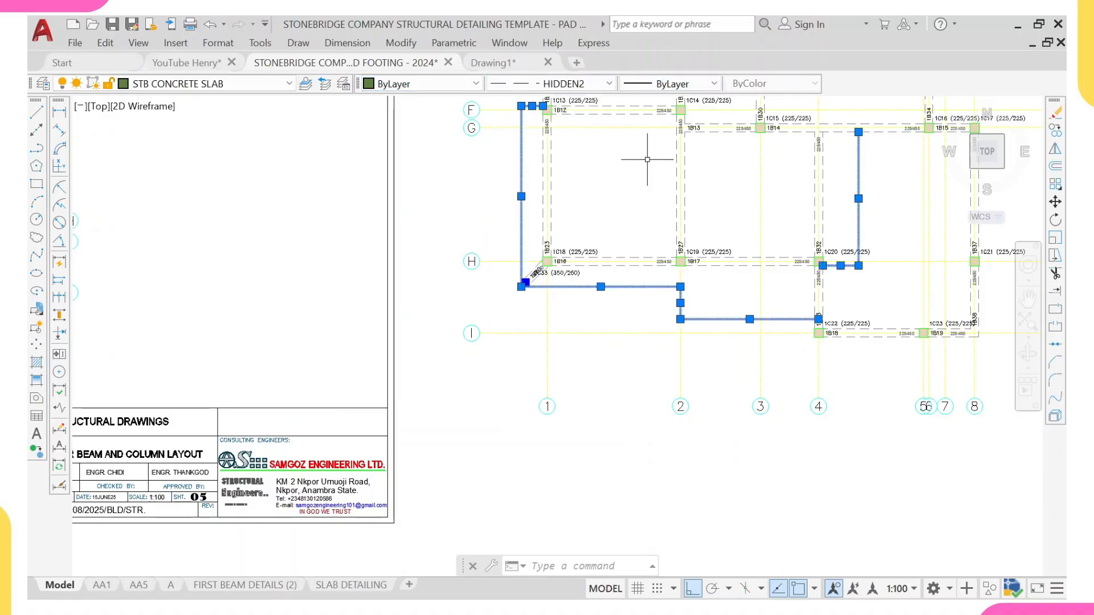
pyautogui.click(668, 85)
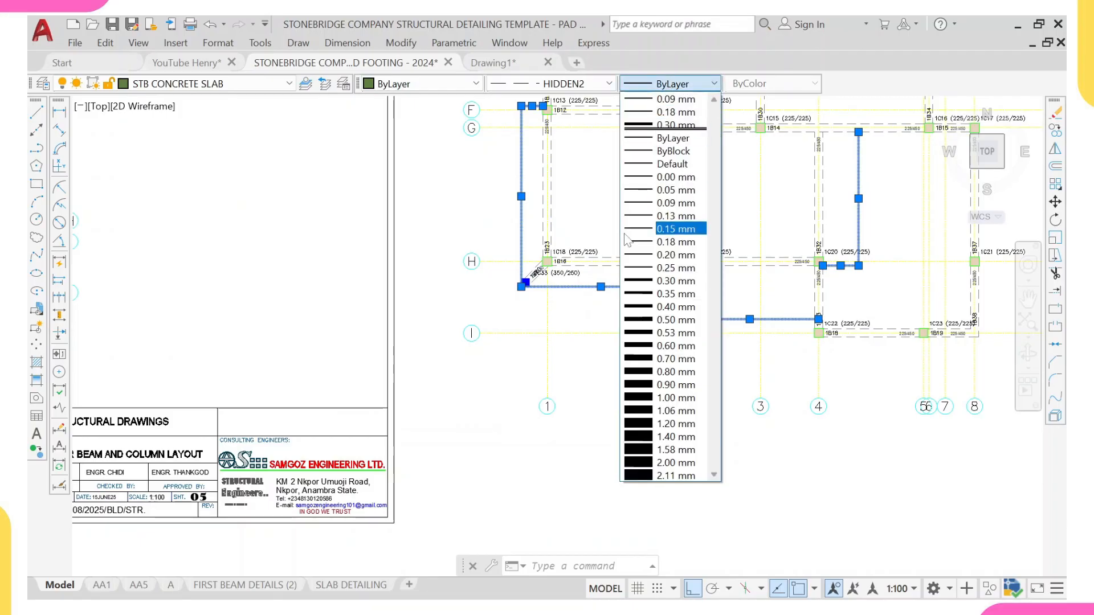
pyautogui.click(676, 228)
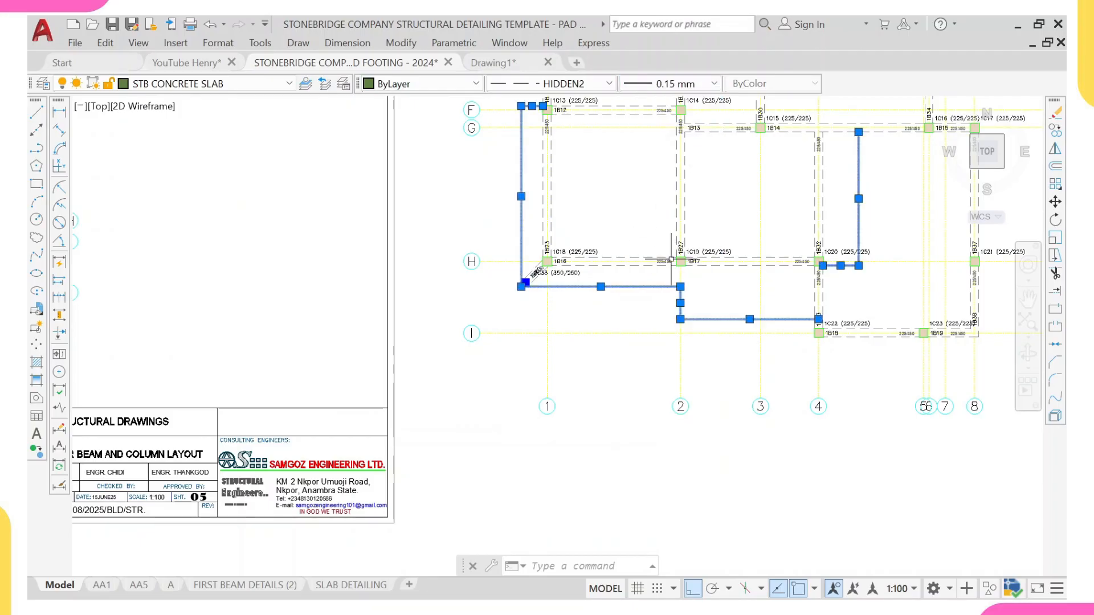
pyautogui.scroll(-2, 718, 300)
pyautogui.moveTo(766, 228); pyautogui.dragTo(698, 279, button='middle')
pyautogui.press('Escape')
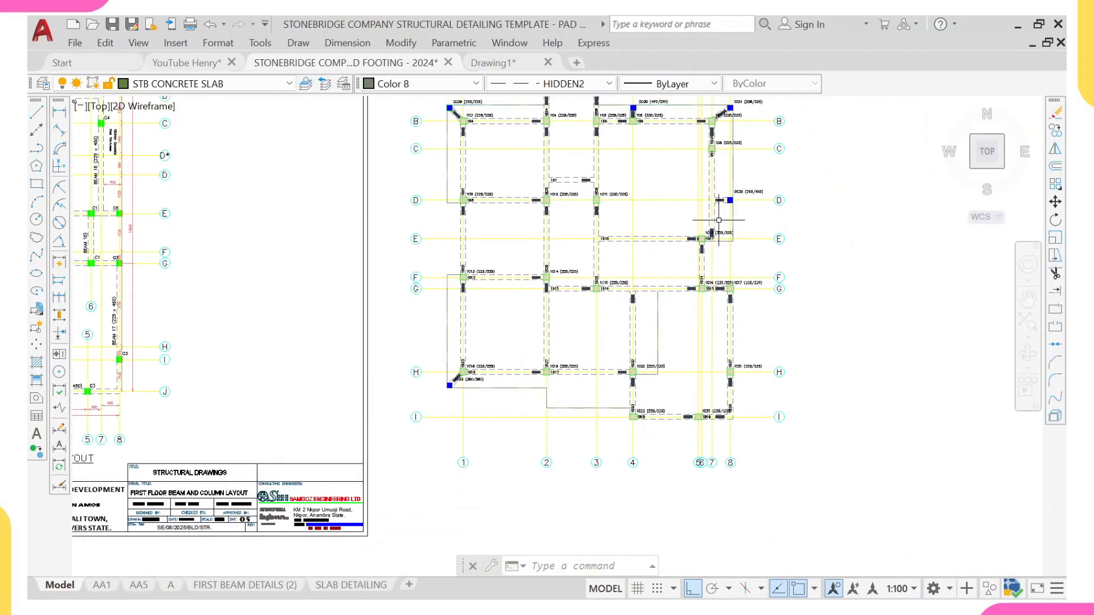
# - Review the reformatted slab edges around the pasted plan alongside the template's first floor layout
pyautogui.moveTo(746, 175); pyautogui.dragTo(665, 321, button='middle')
pyautogui.scroll(6, 668, 312)
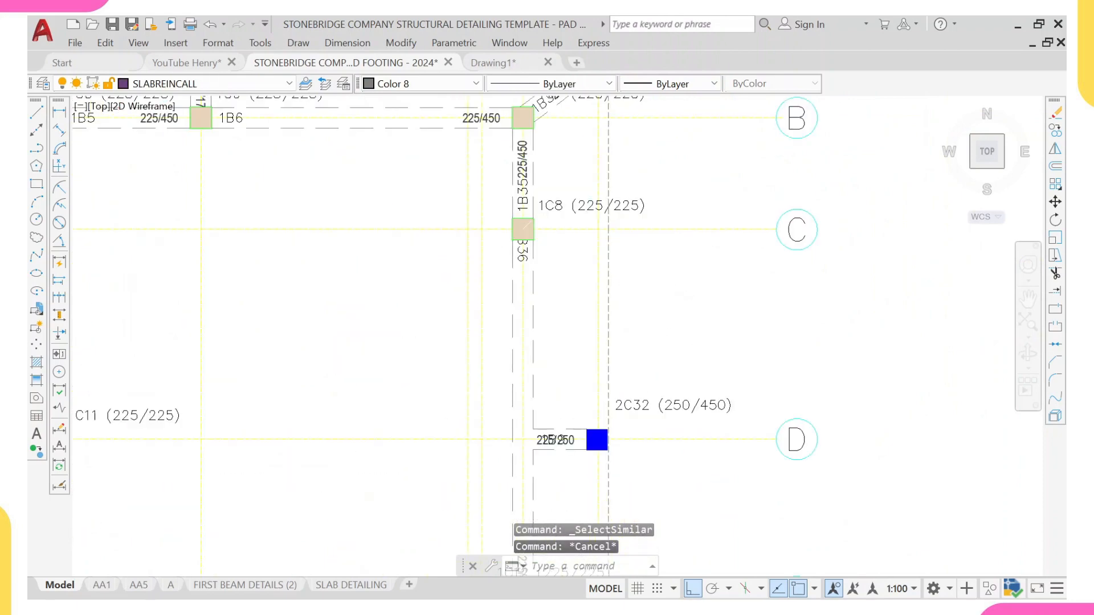
pyautogui.scroll(-6, 620, 310)
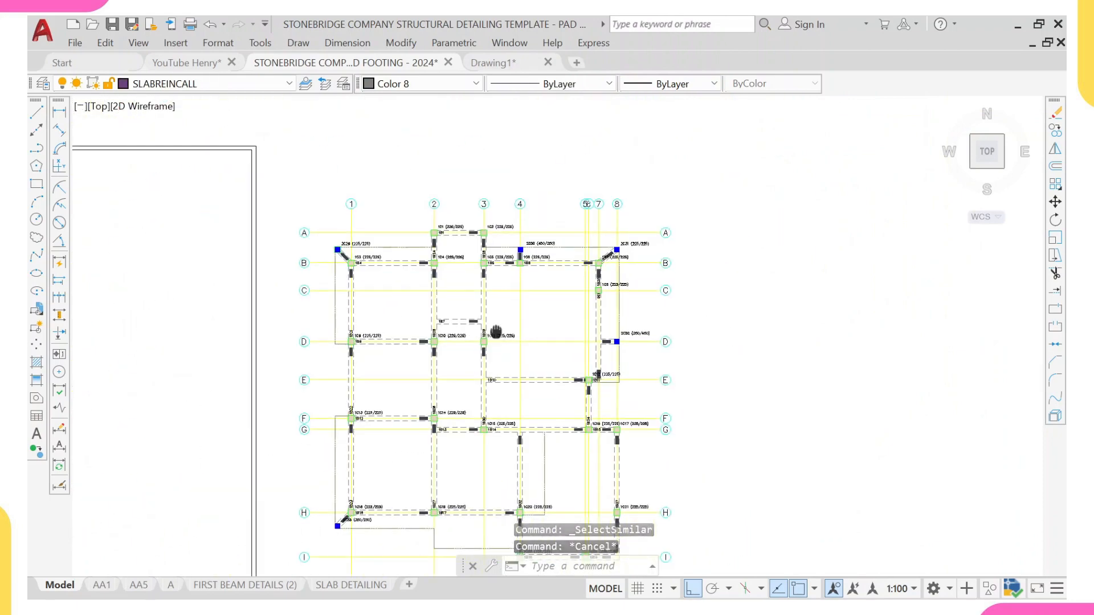
pyautogui.scroll(-3, 464, 362)
pyautogui.scroll(3, 439, 363)
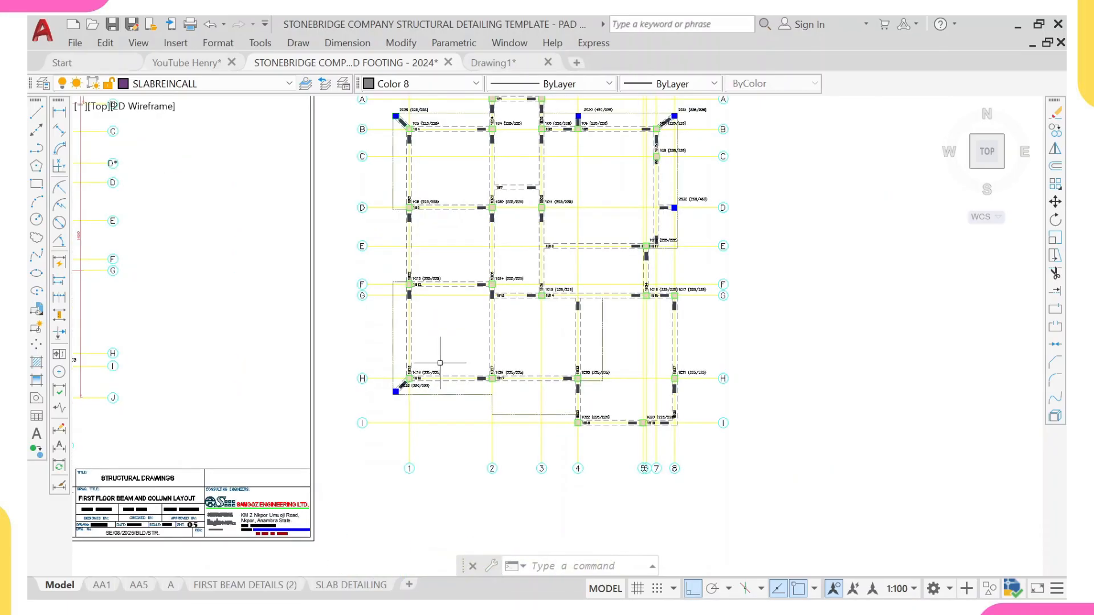
pyautogui.scroll(-2, 440, 363)
pyautogui.moveTo(485, 332); pyautogui.dragTo(478, 273, button='middle')
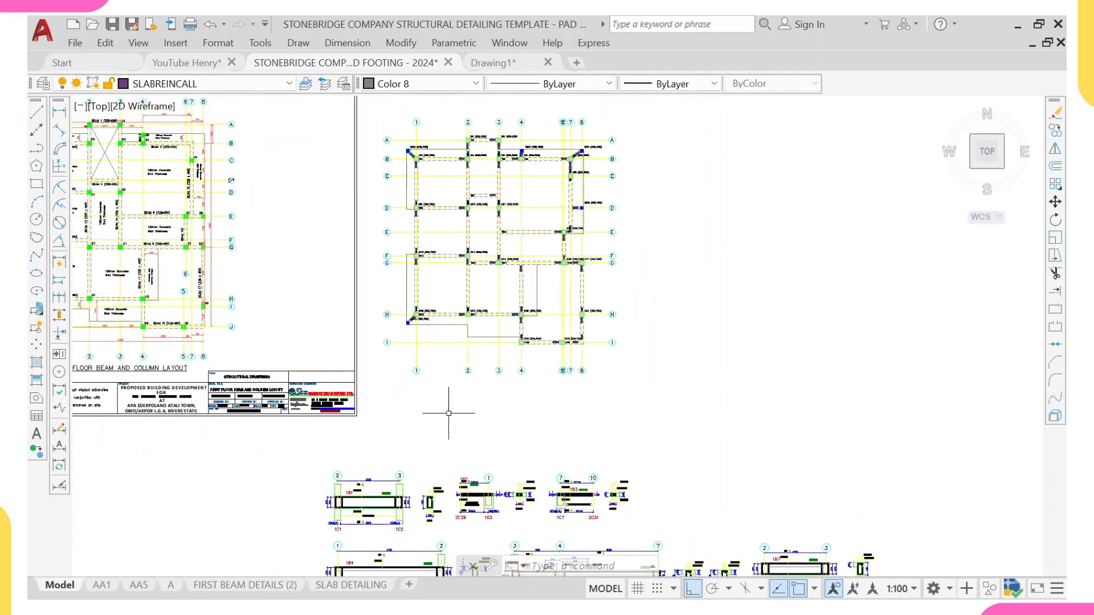
# - Review the exported beam details below the pasted plan in relation to the template layout and the blank company sheets
pyautogui.moveTo(447, 400); pyautogui.dragTo(420, 315, button='middle')
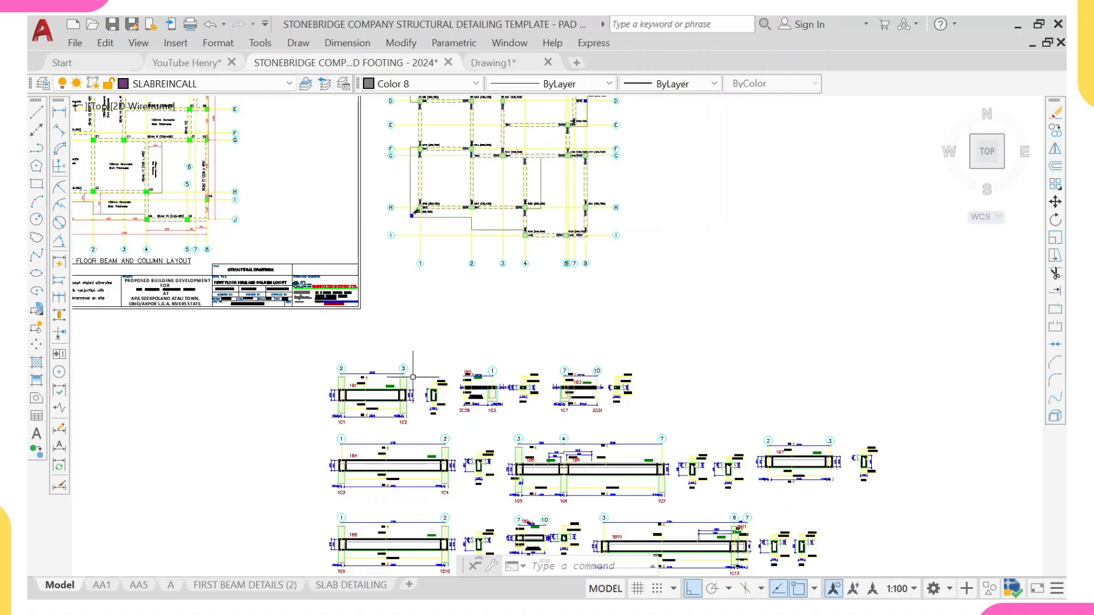
pyautogui.scroll(-1, 571, 298)
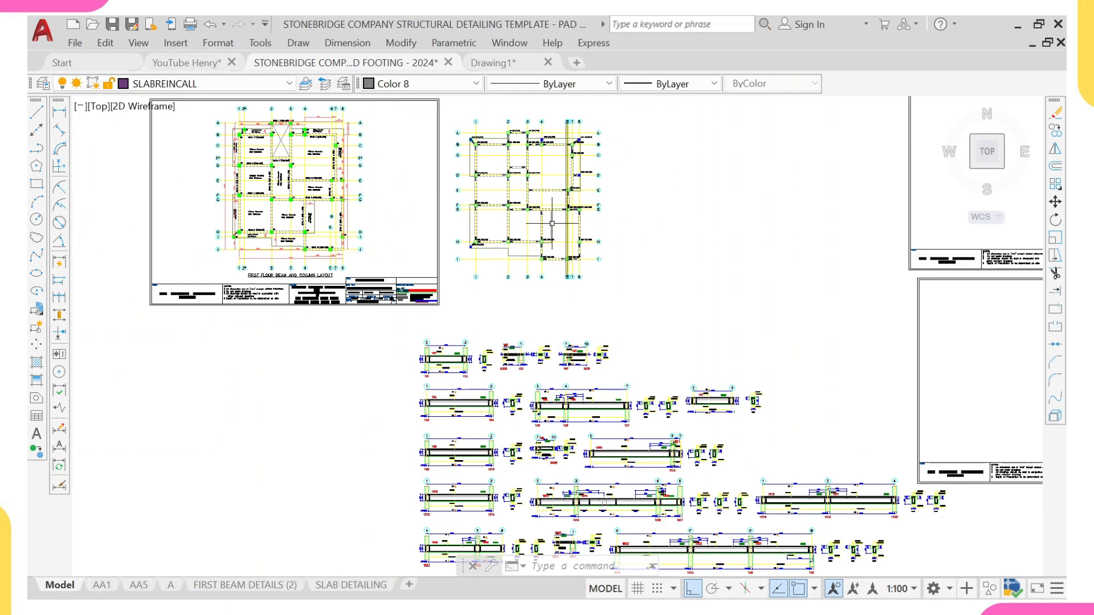
pyautogui.moveTo(619, 120); pyautogui.dragTo(595, 177, button='middle')
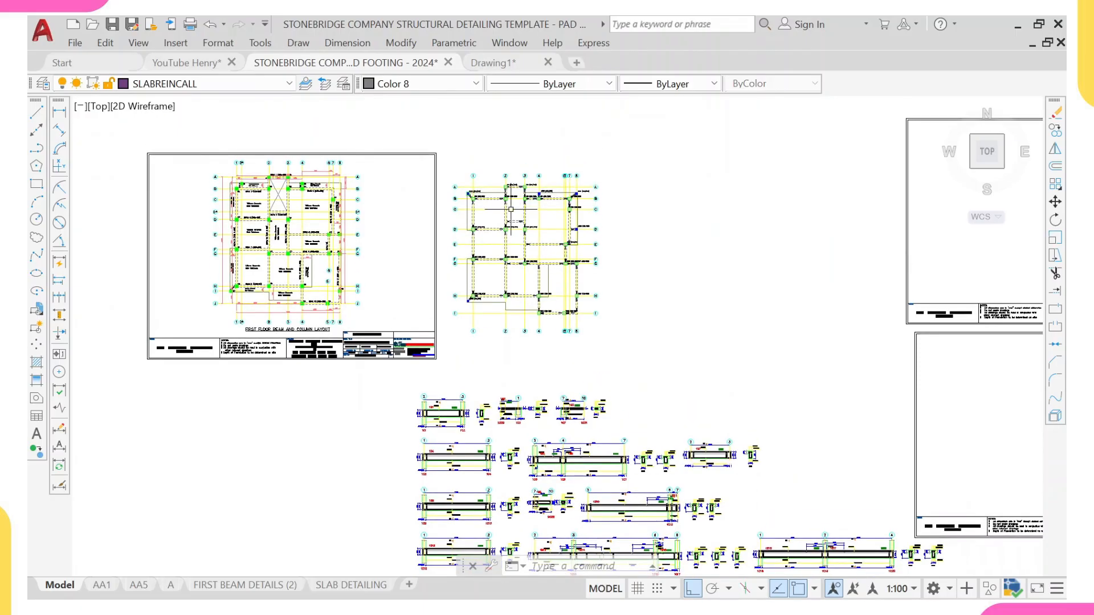
pyautogui.scroll(-2, 570, 280)
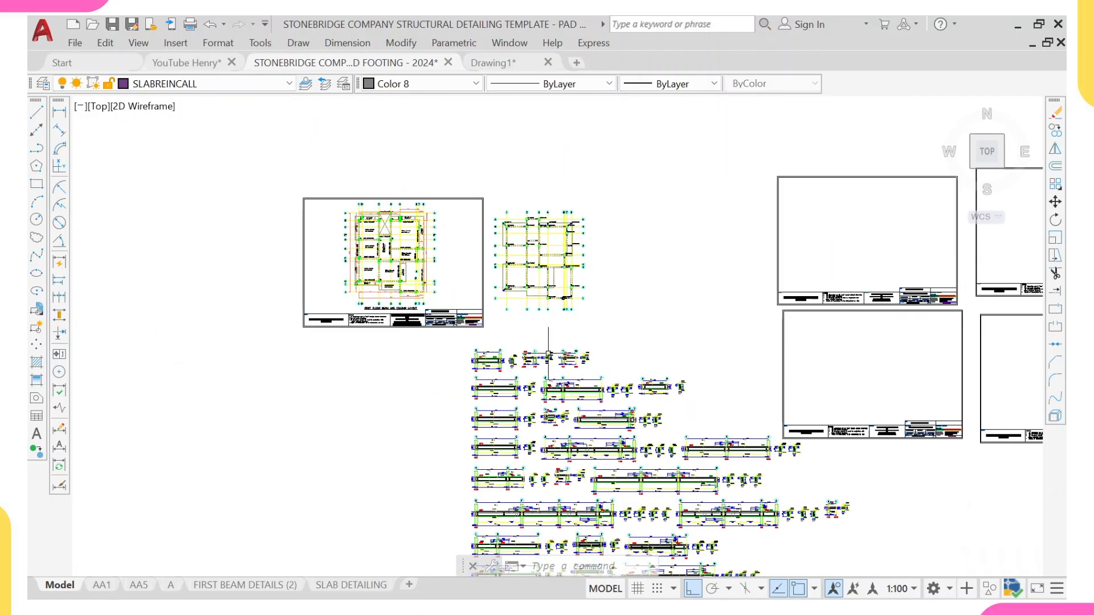
pyautogui.moveTo(545, 364); pyautogui.dragTo(534, 262, button='middle')
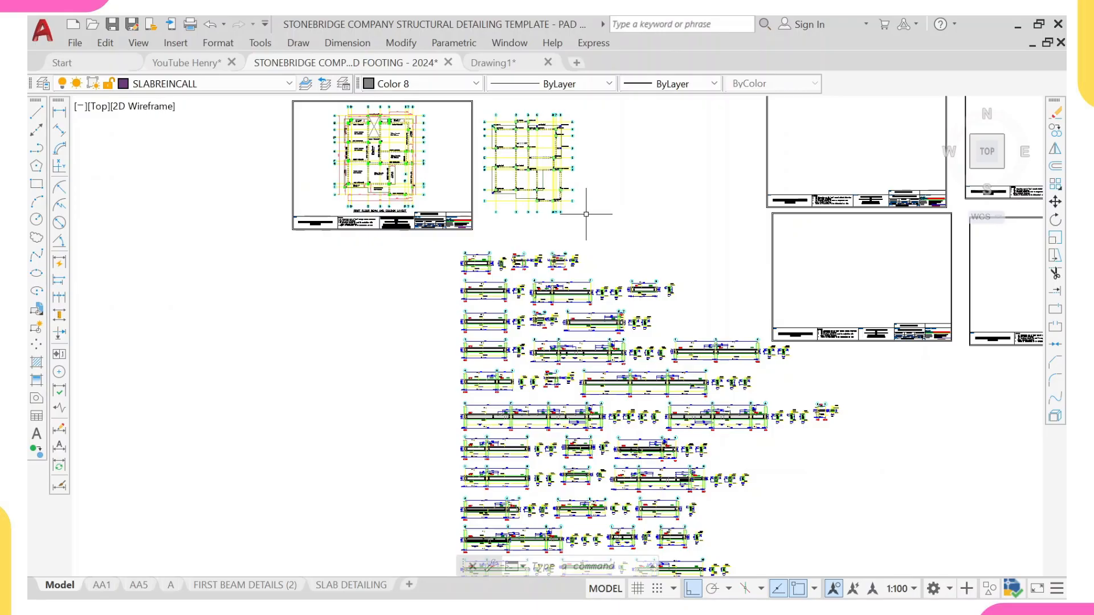
pyautogui.scroll(-5, 586, 214)
pyautogui.scroll(5, 474, 216)
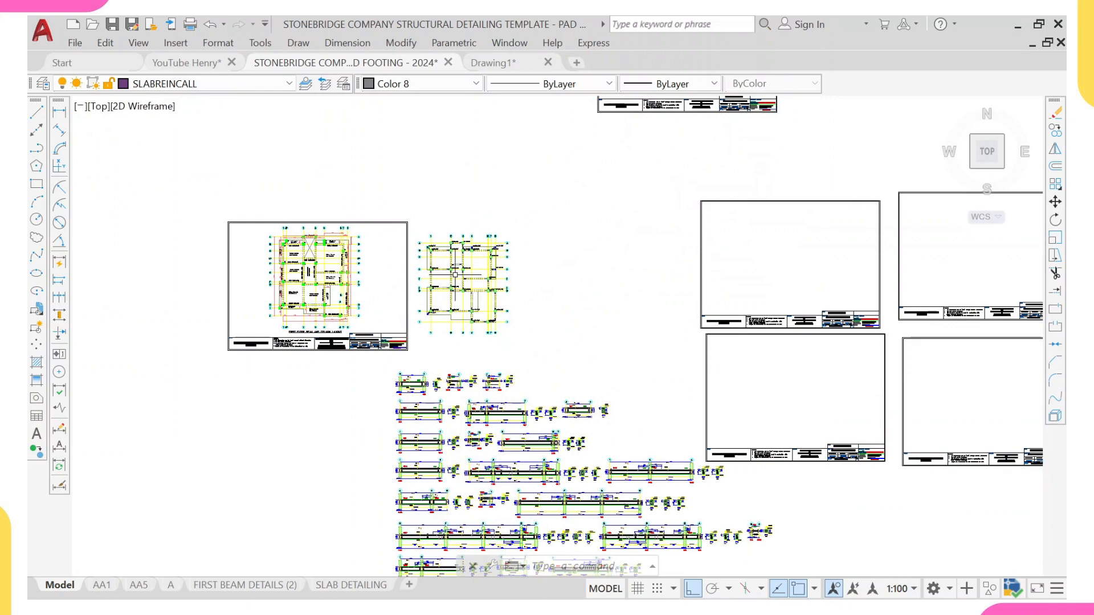
pyautogui.scroll(4, 457, 275)
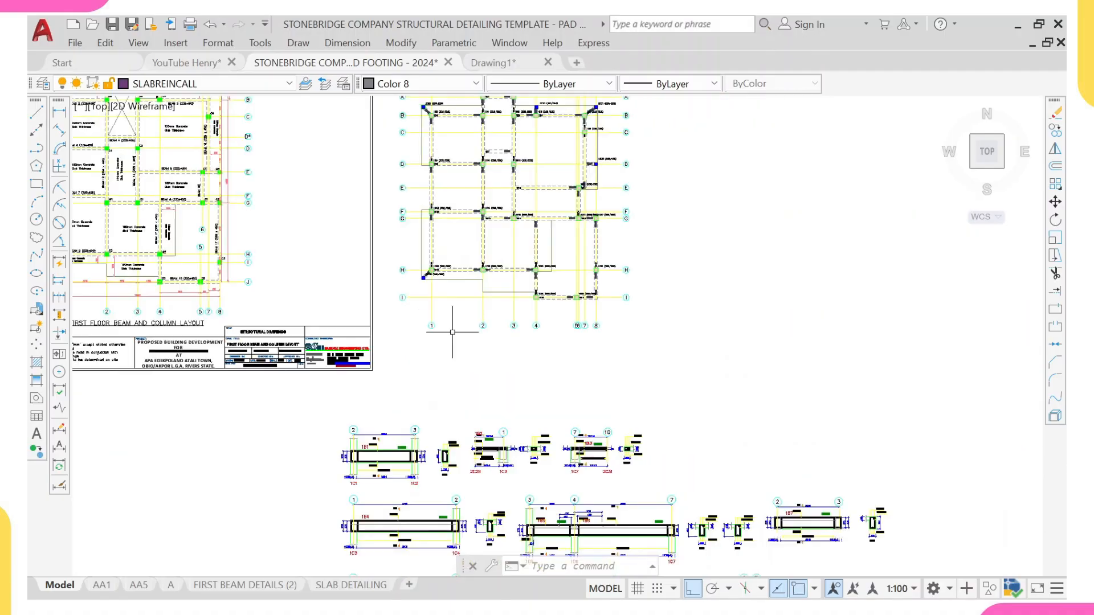
pyautogui.scroll(-1, 431, 325)
pyautogui.scroll(3, 478, 325)
pyautogui.scroll(-7, 477, 326)
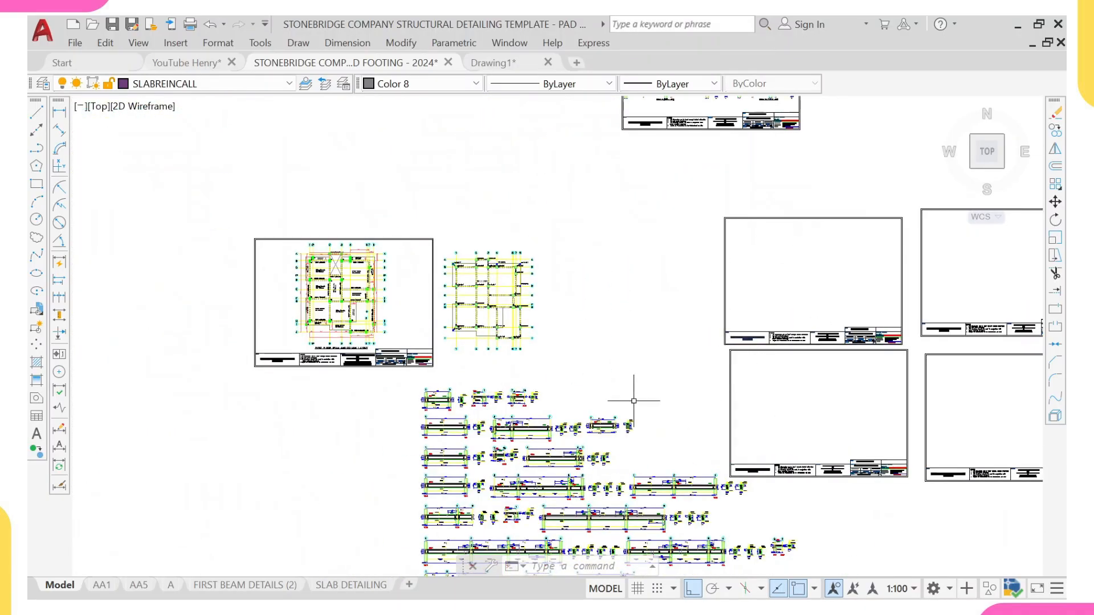
# - Examine the beam and column labels on the pasted plan, including beam 1B1 between grids 2 and 3
pyautogui.scroll(6, 473, 272)
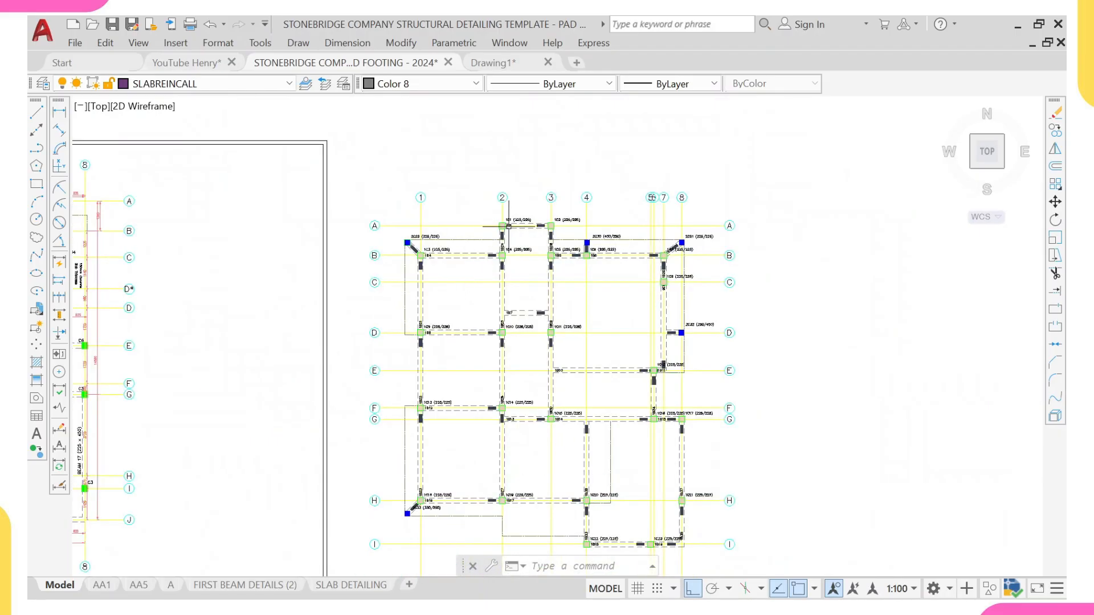
pyautogui.scroll(6, 502, 228)
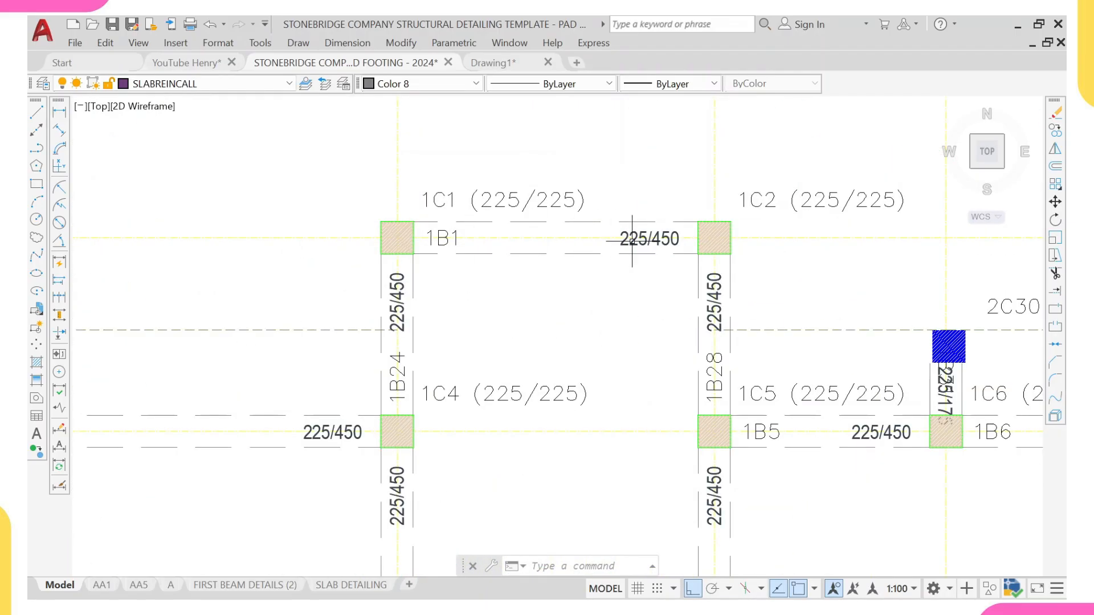
pyautogui.scroll(-10, 650, 238)
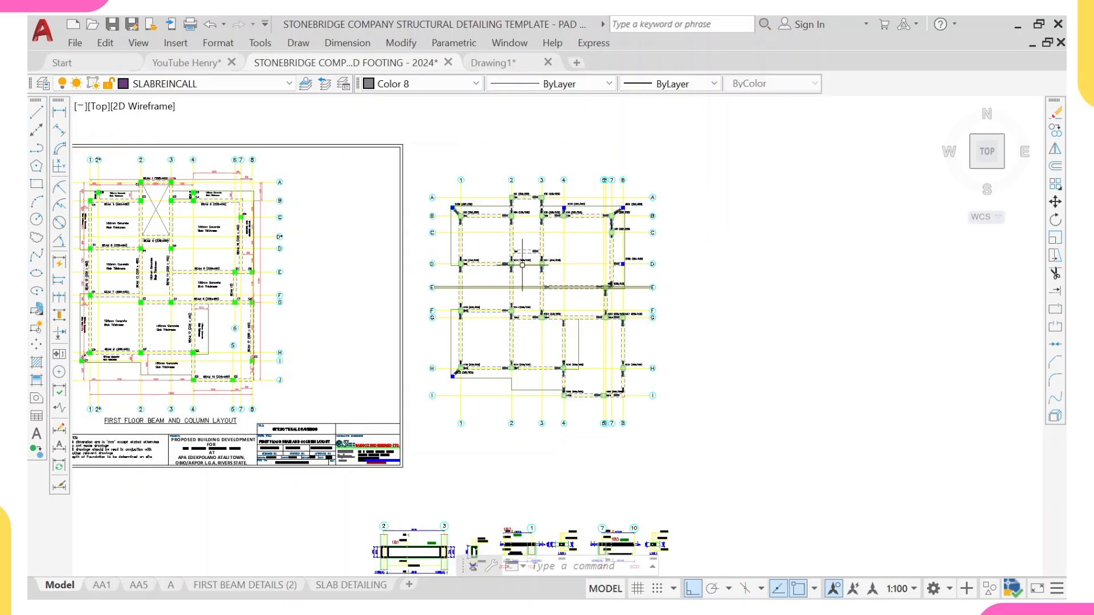
pyautogui.scroll(4, 525, 259)
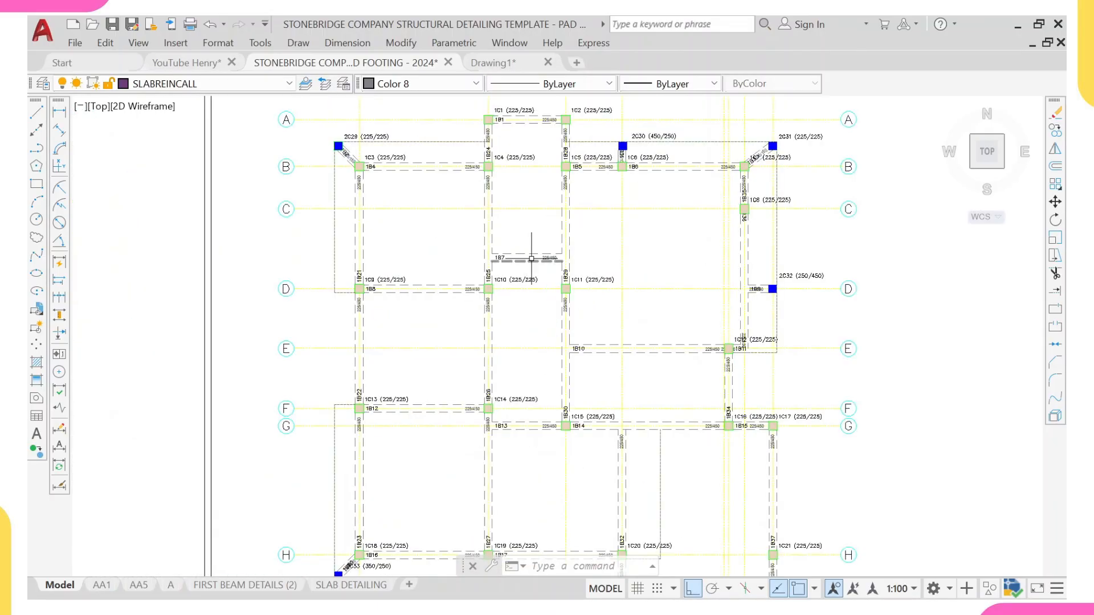
pyautogui.scroll(-4, 530, 253)
# - Erase the 1B1, 1C1, 1C2 and 225/450 labels, the 370 dimensions beside grid 2 and the dimensions below the beam 1B1 elevation
pyautogui.moveTo(530, 254); pyautogui.dragTo(470, 218, button='middle')
pyautogui.scroll(6, 380, 417)
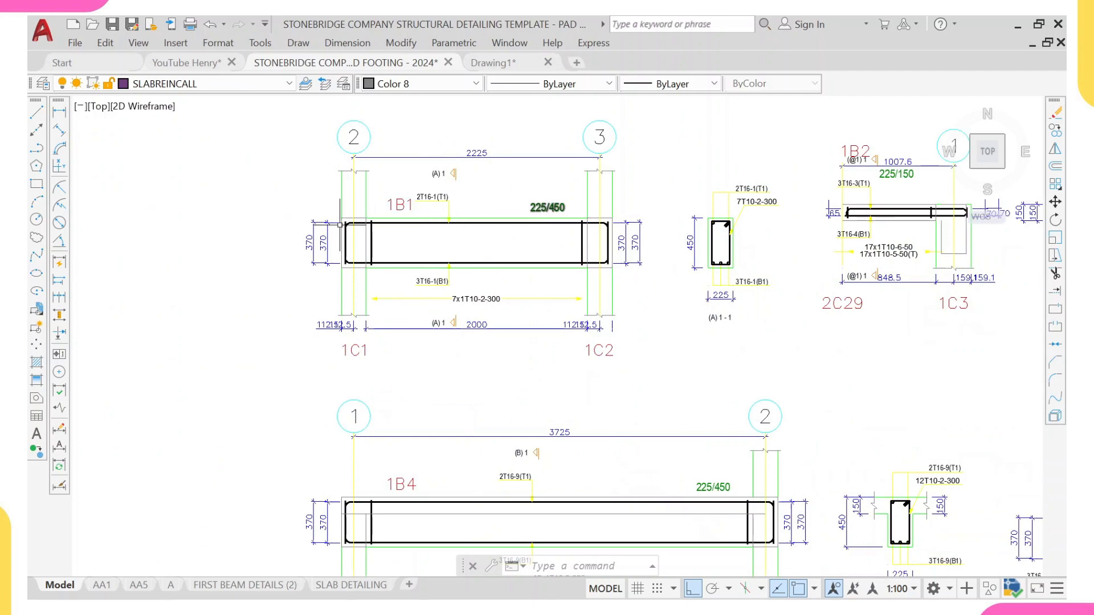
pyautogui.scroll(2, 335, 205)
pyautogui.click(334, 204)
pyautogui.click(272, 351)
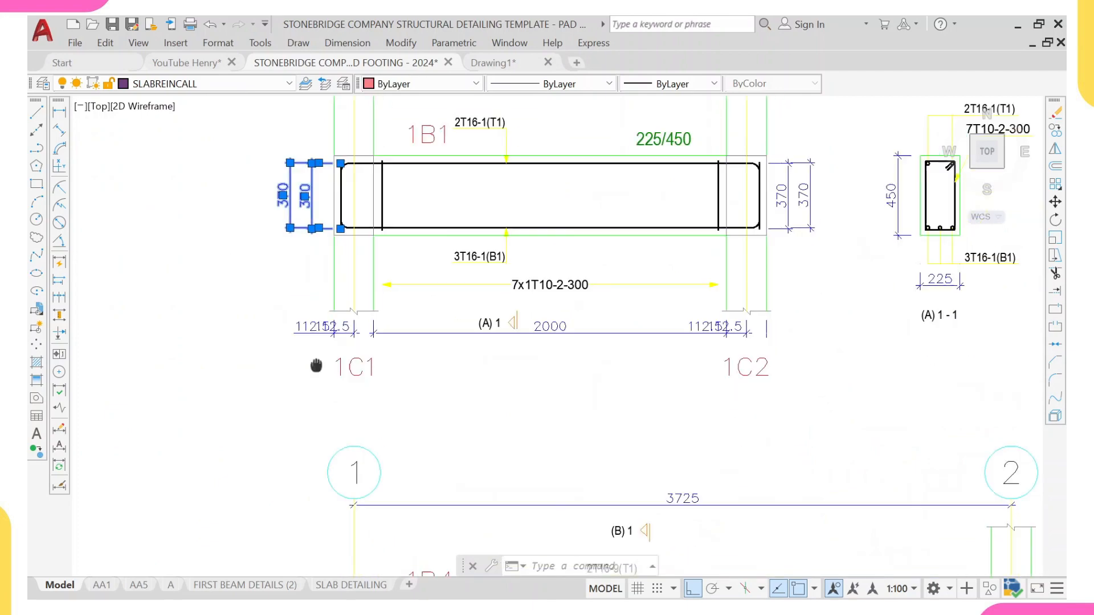
pyautogui.scroll(3, 329, 347)
pyautogui.scroll(-4, 500, 310)
pyautogui.scroll(2, 550, 314)
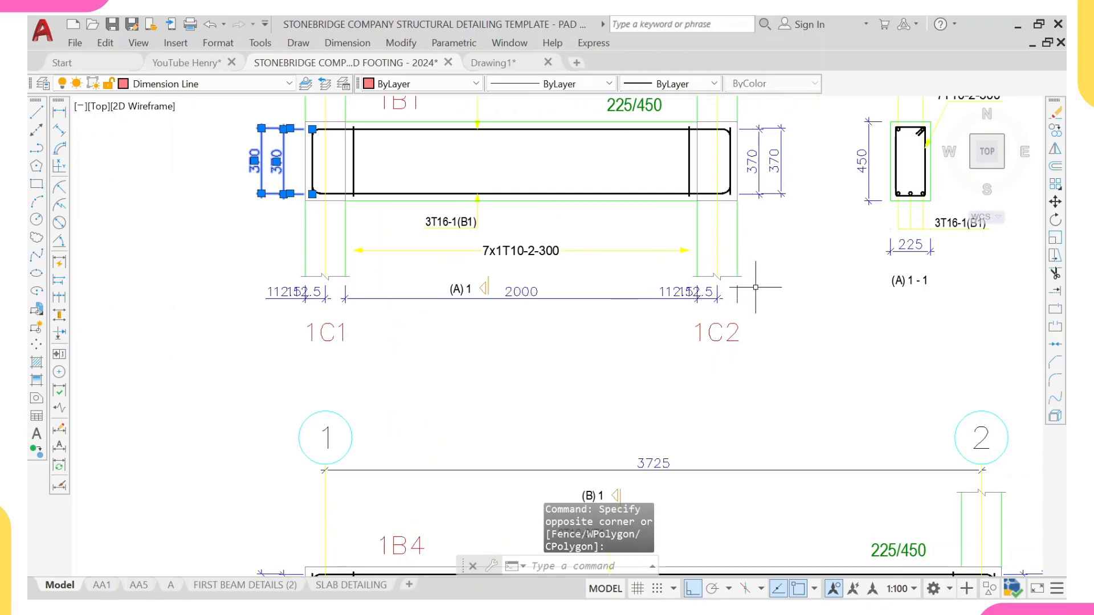
pyautogui.click(774, 283)
pyautogui.click(513, 339)
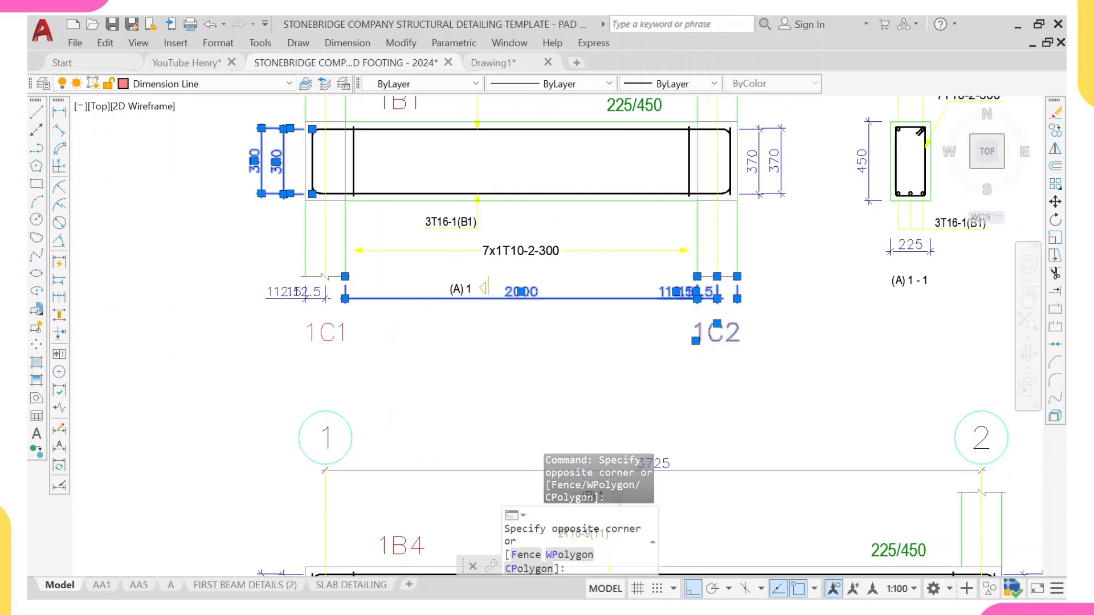
pyautogui.click(379, 281)
pyautogui.click(262, 365)
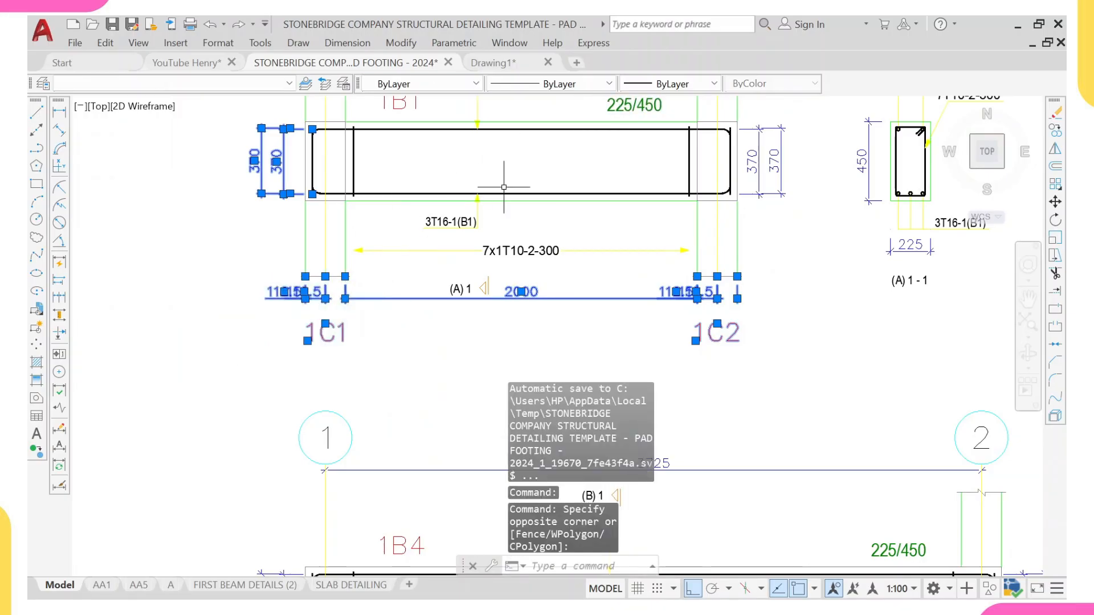
pyautogui.moveTo(497, 200); pyautogui.dragTo(453, 234, button='middle')
pyautogui.scroll(2, 460, 309)
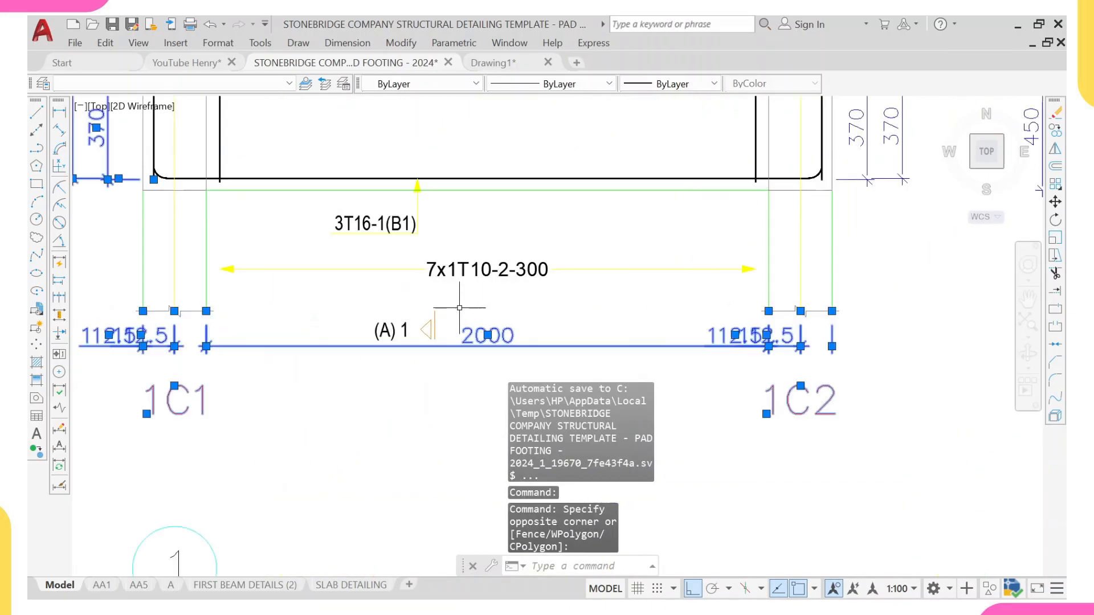
pyautogui.scroll(-5, 485, 444)
pyautogui.scroll(4, 484, 444)
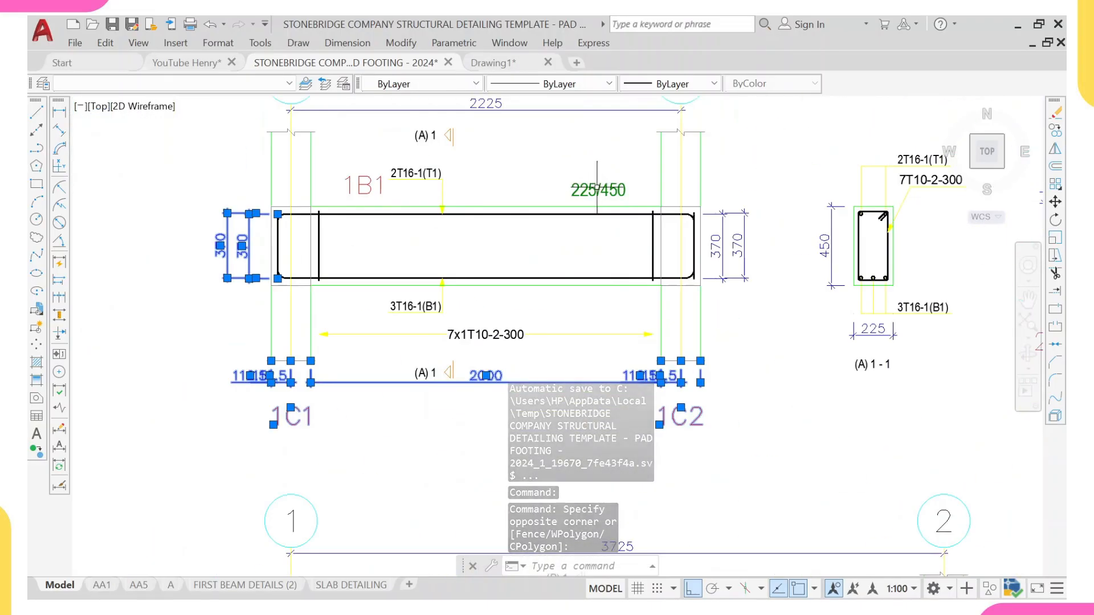
pyautogui.click(576, 193)
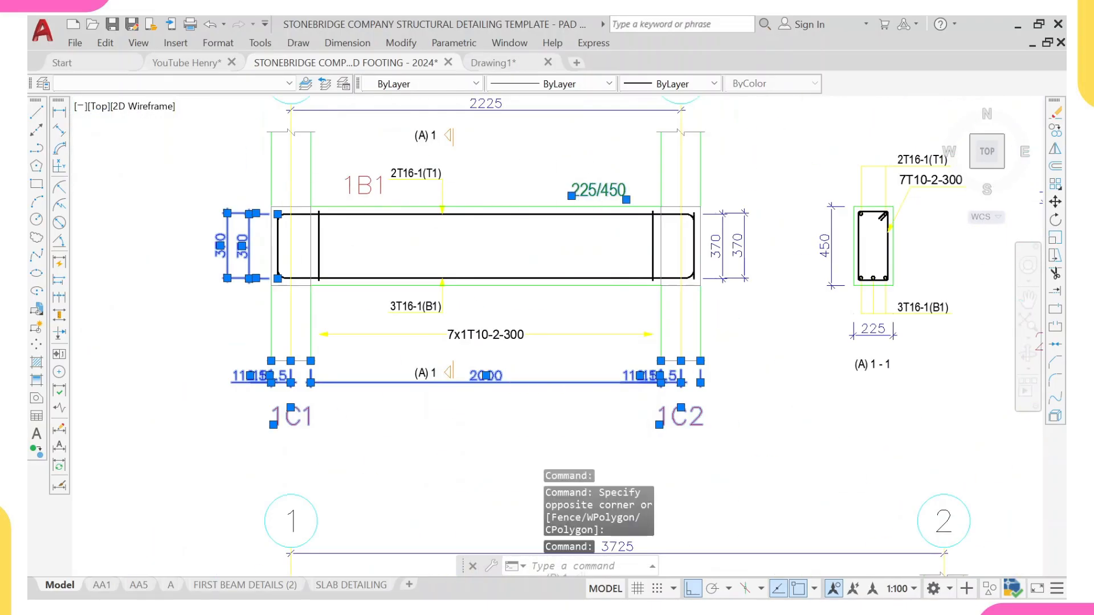
pyautogui.click(358, 186)
pyautogui.write('E')
pyautogui.press('Return')
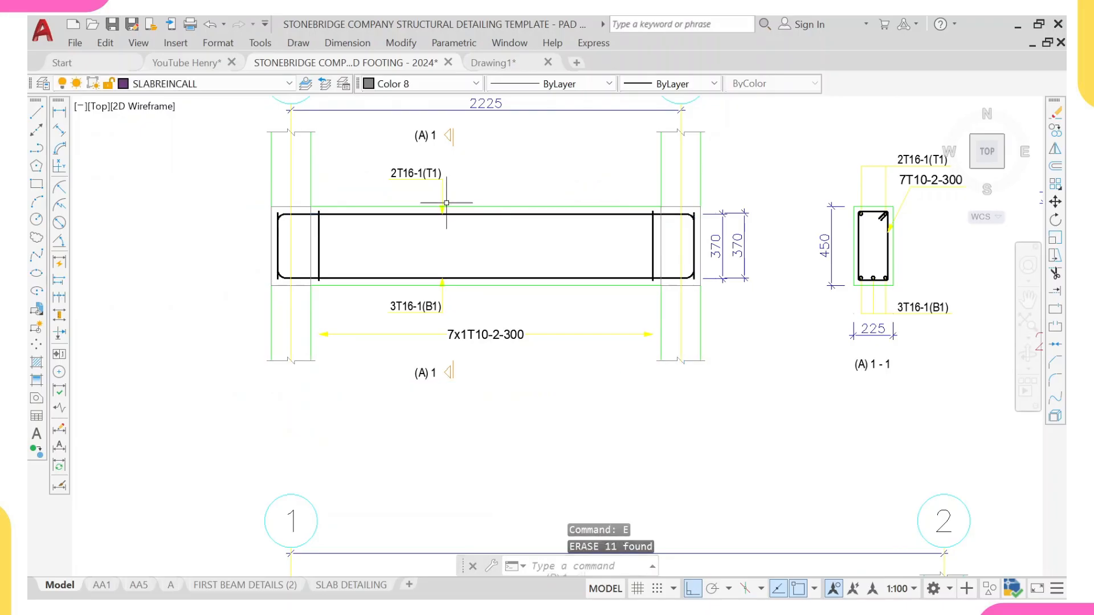
# - Erase the two 370 depth dimensions at the grid 3 end of the beam elevation
pyautogui.moveTo(463, 199); pyautogui.dragTo(448, 209, button='middle')
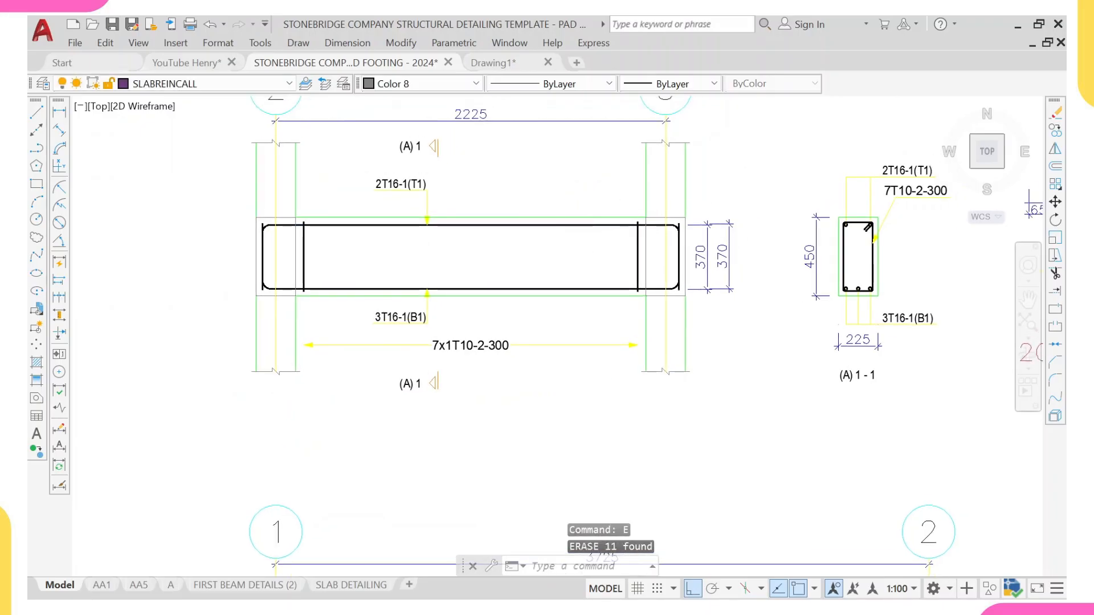
pyautogui.click(746, 192)
pyautogui.click(705, 294)
pyautogui.write('e')
pyautogui.press('Return')
# - Examine the 7x1T10-2-300 stirrup label and remaining annotations on the cleaned beam elevation
pyautogui.scroll(-2, 684, 294)
pyautogui.moveTo(616, 334); pyautogui.dragTo(506, 366, button='middle')
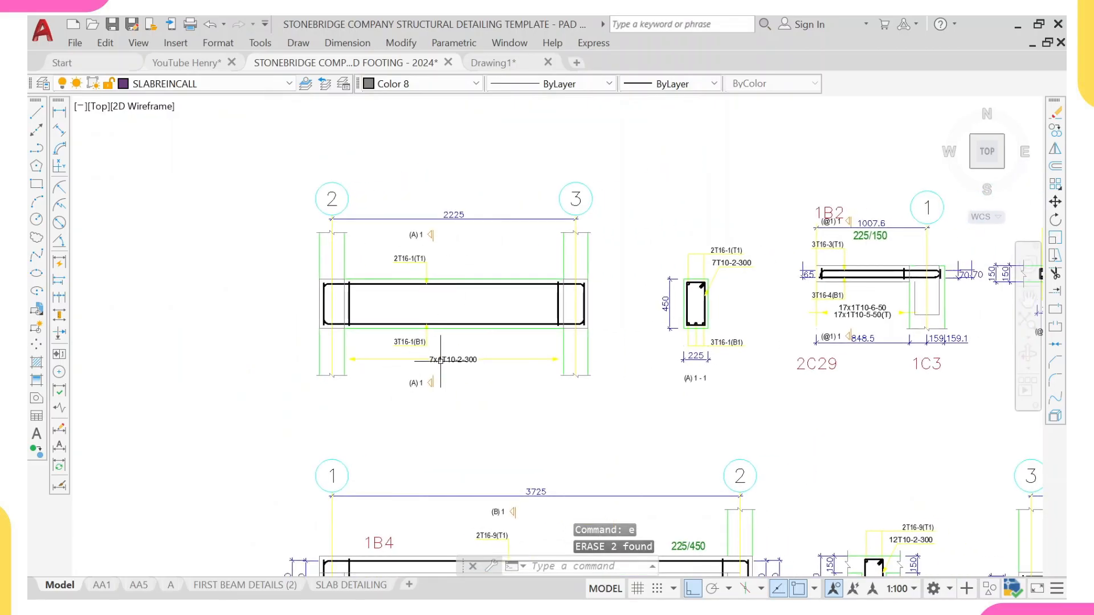
pyautogui.scroll(2, 434, 360)
pyautogui.scroll(2, 435, 360)
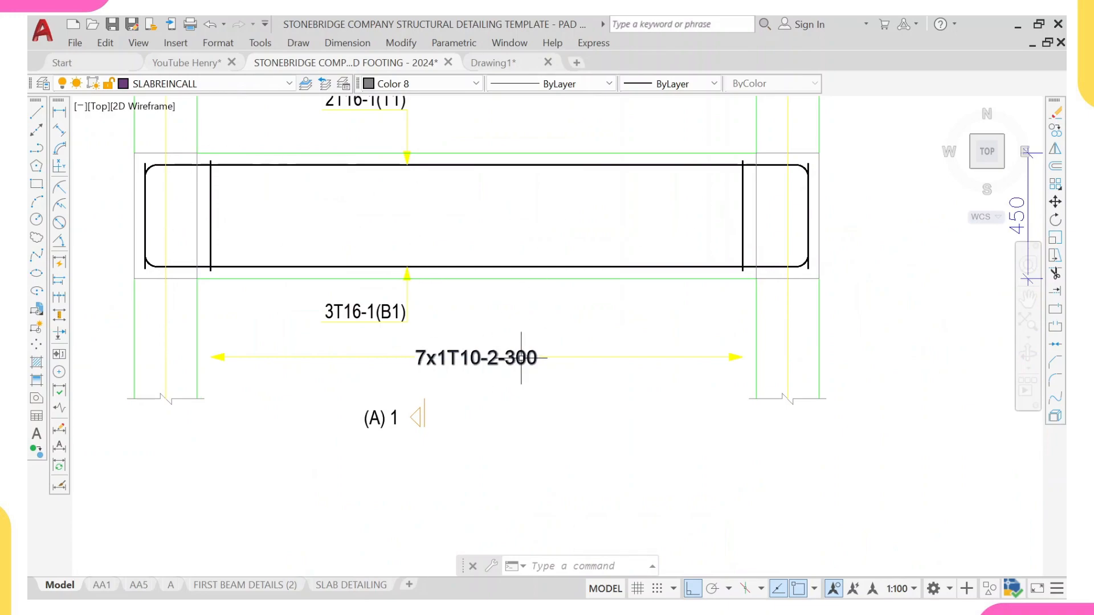
pyautogui.scroll(2, 490, 359)
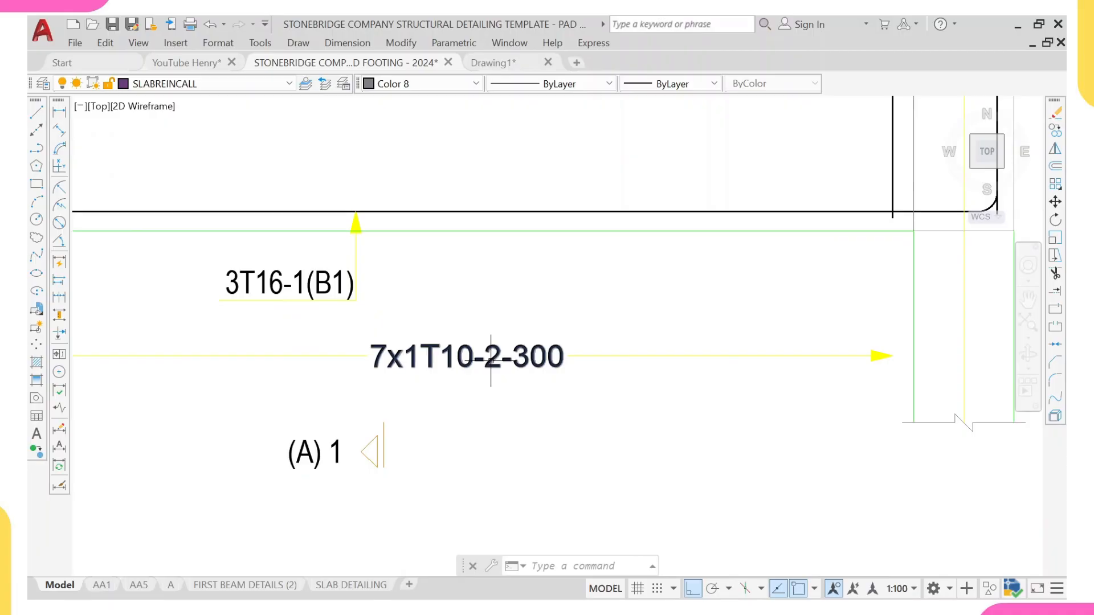
pyautogui.scroll(-5, 490, 359)
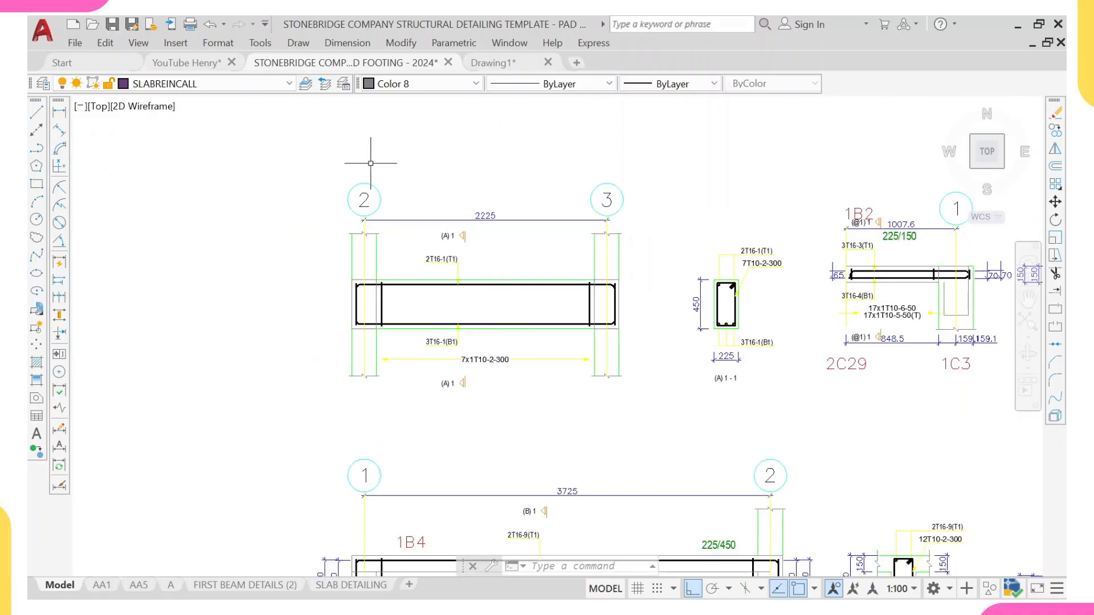
# - Move the cleaned beam elevation and its cross-section, with Ortho off, into the upper-left corner of the upper-left blank template sheet
pyautogui.click(325, 157)
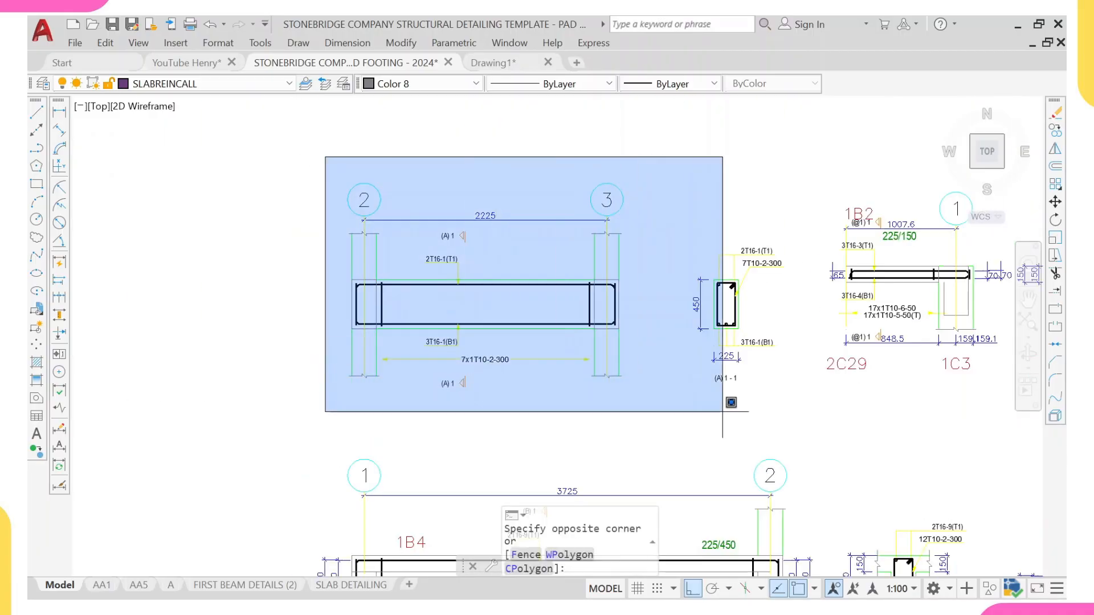
pyautogui.click(800, 414)
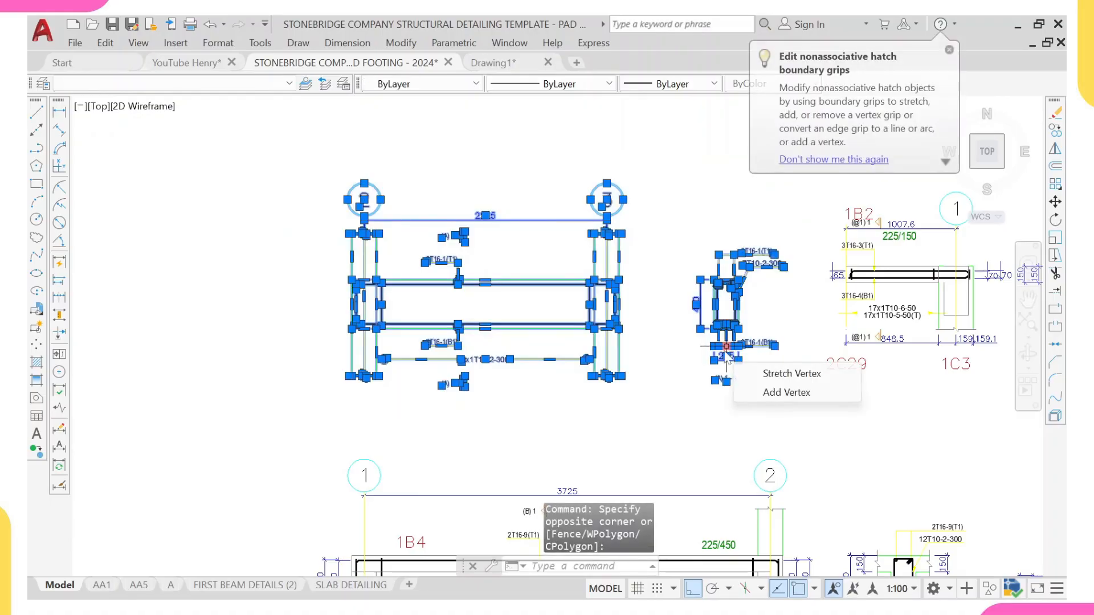
pyautogui.scroll(-1, 705, 334)
pyautogui.scroll(-2, 704, 331)
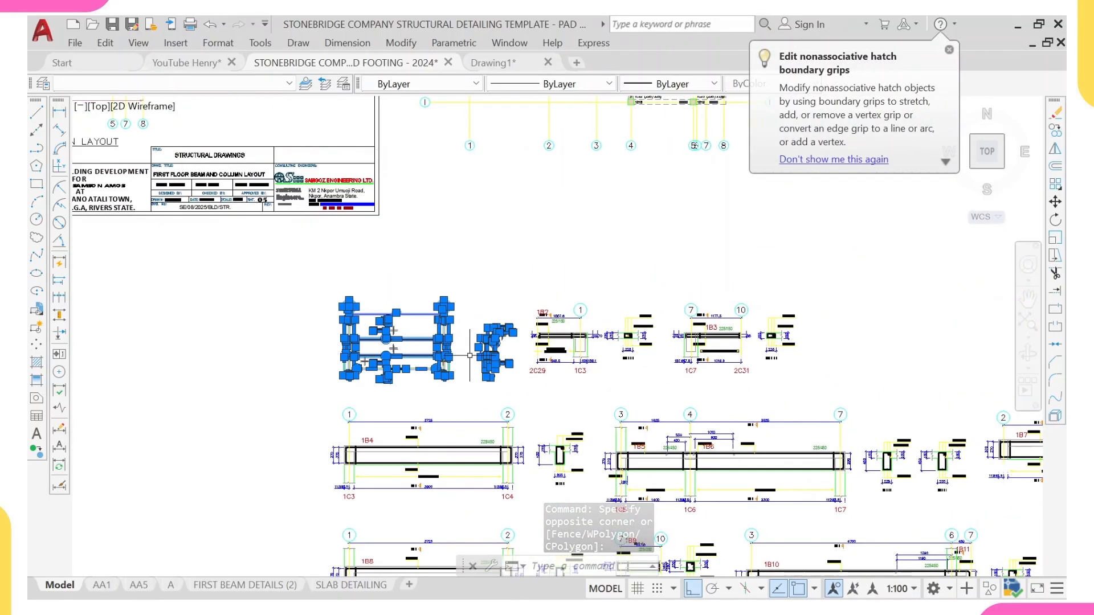
pyautogui.write('m')
pyautogui.press('Return')
pyautogui.click(417, 318)
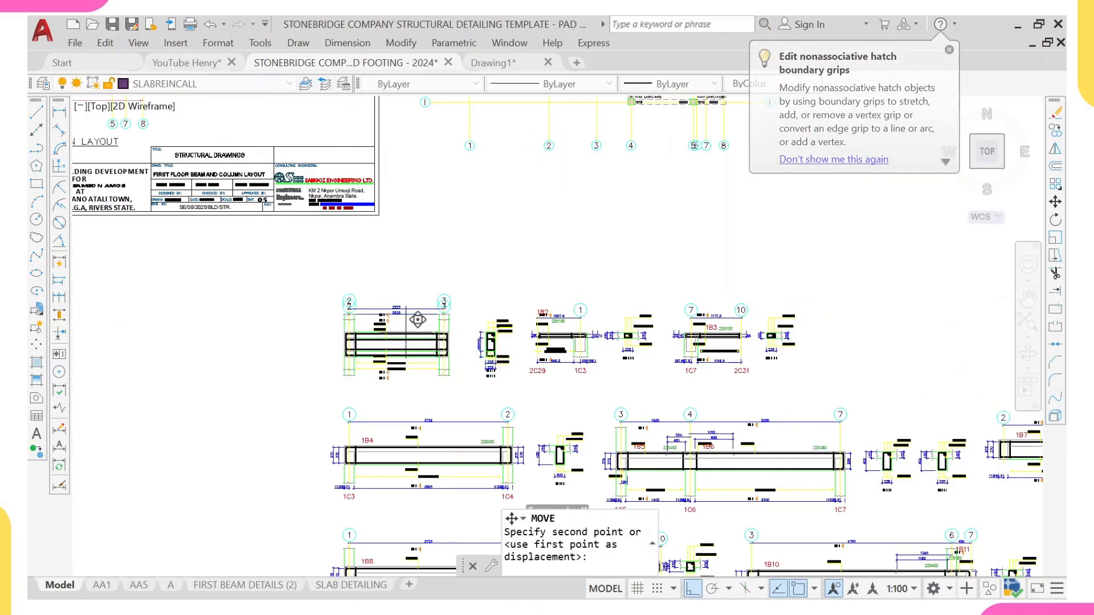
pyautogui.scroll(-7, 443, 233)
pyautogui.moveTo(444, 235); pyautogui.dragTo(366, 392, button='middle')
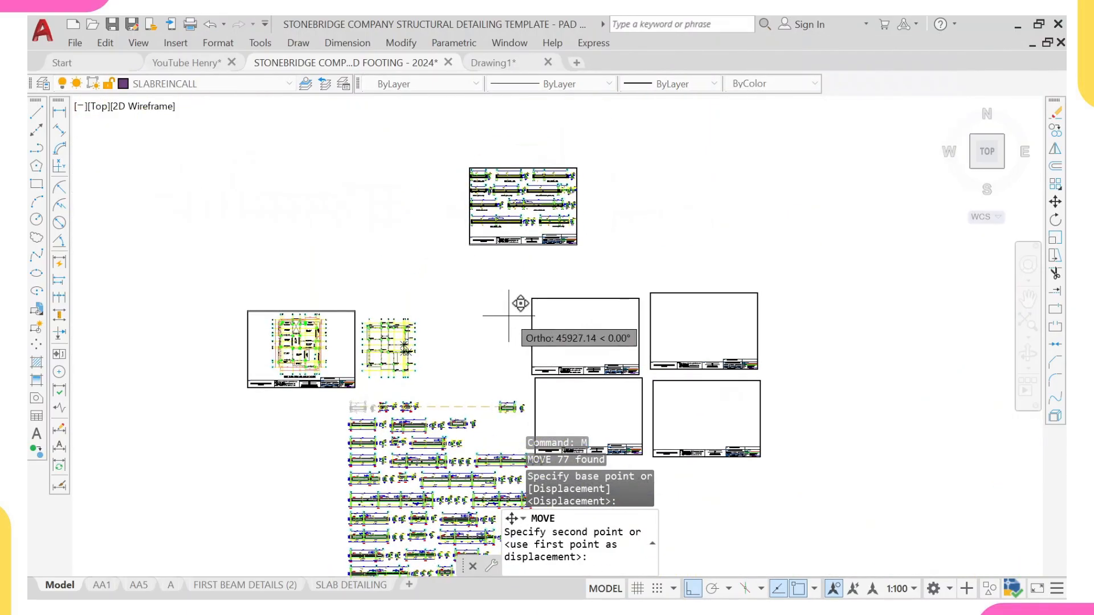
pyautogui.press('F8')
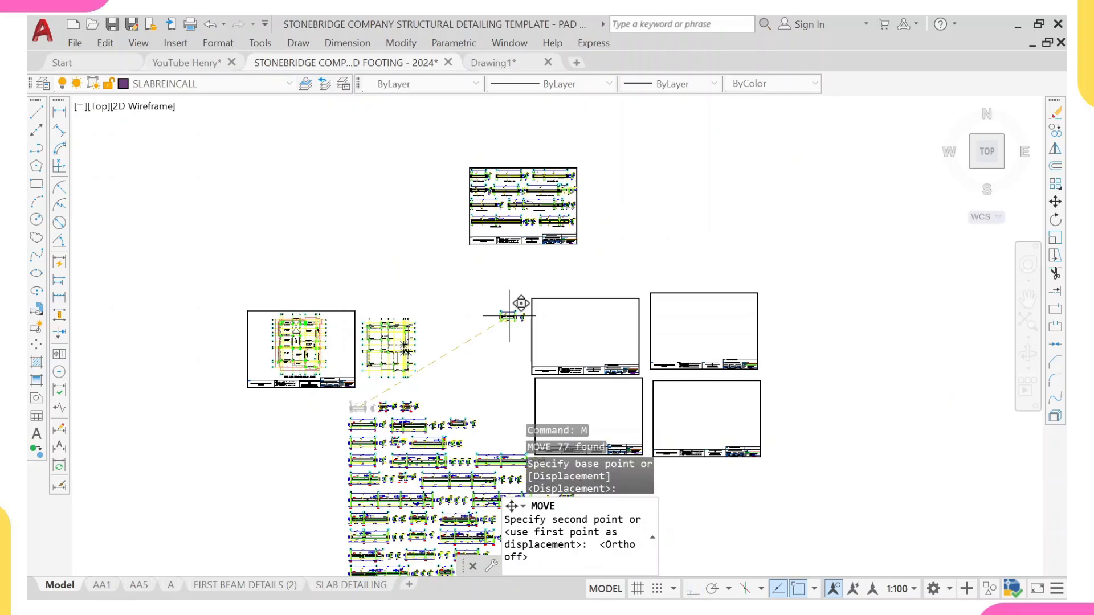
pyautogui.scroll(2, 548, 309)
pyautogui.scroll(4, 559, 295)
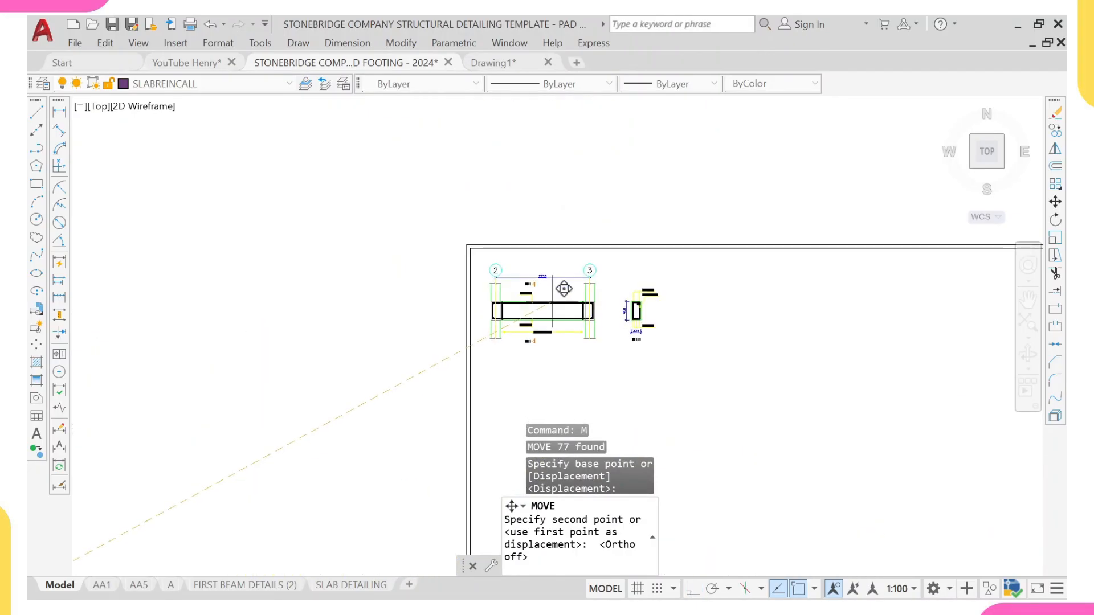
pyautogui.press('Escape')
# - Move the (A) 1-1 cross-section slightly up and closer to the beam elevation on the blank template sheet
pyautogui.moveTo(603, 277)
pyautogui.mouseDown(button='middle')
pyautogui.moveTo(559, 248)
pyautogui.moveTo(549, 191)
pyautogui.mouseUp(button='middle')
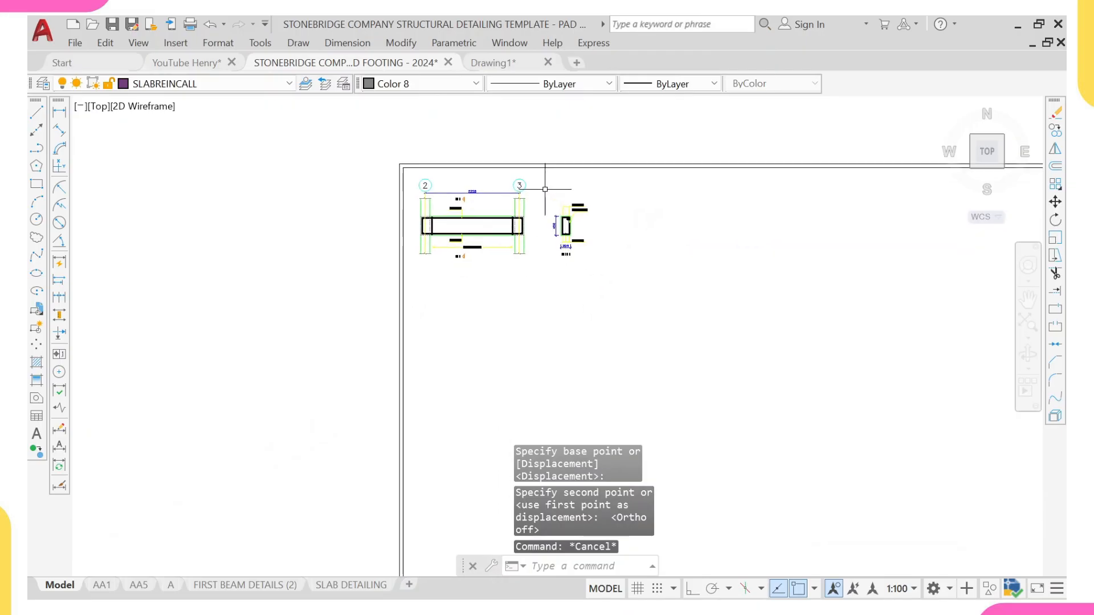
pyautogui.click(542, 187)
pyautogui.click(661, 293)
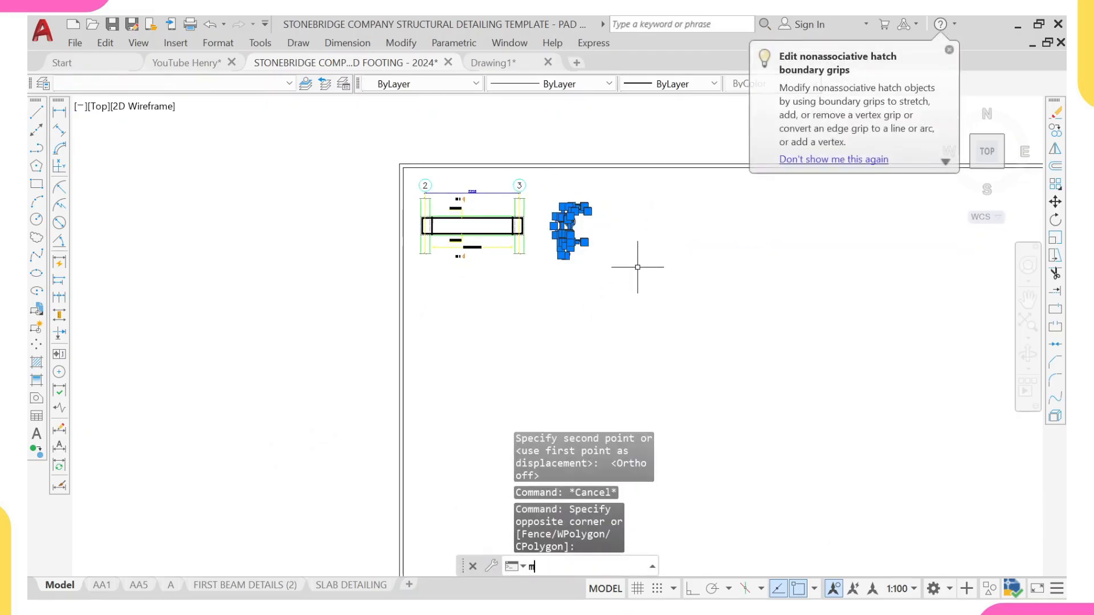
pyautogui.write('m')
pyautogui.press('Return')
pyautogui.scroll(2, 617, 239)
pyautogui.scroll(2, 616, 239)
pyautogui.click(443, 167)
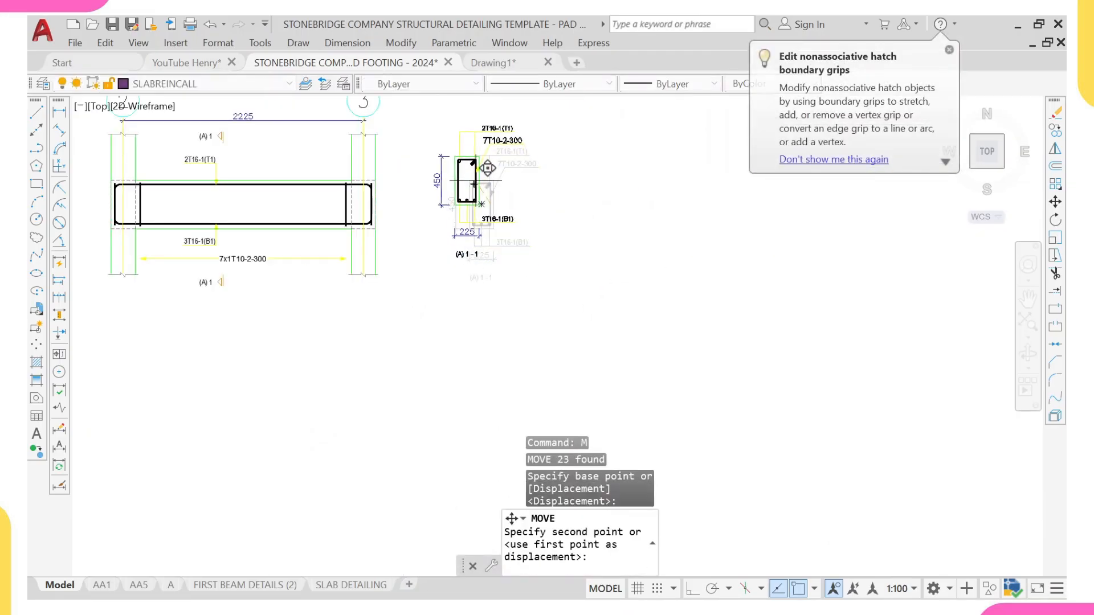
pyautogui.click(469, 180)
# - Copy the BEAM 1 (225 x 450) title from the finished beam detail sheet to just below the new beam elevation
pyautogui.scroll(-6, 495, 310)
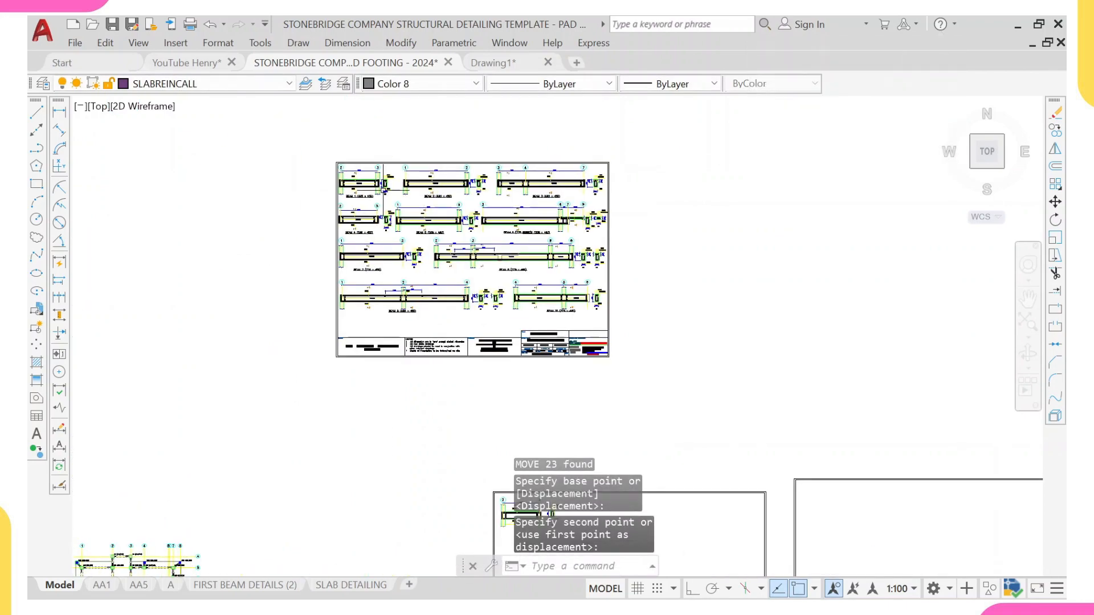
pyautogui.scroll(8, 370, 194)
pyautogui.click(331, 210)
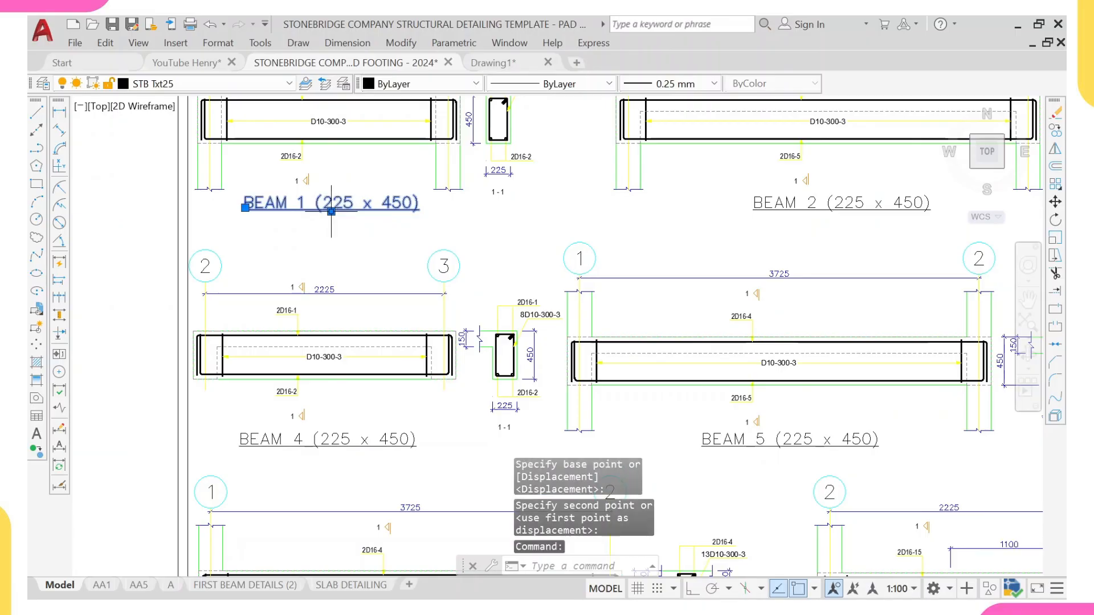
pyautogui.write('co')
pyautogui.press('Return')
pyautogui.click(332, 209)
pyautogui.scroll(-7, 385, 187)
pyautogui.moveTo(497, 334); pyautogui.dragTo(481, 282, button='middle')
pyautogui.moveTo(523, 351); pyautogui.dragTo(458, 200, button='middle')
pyautogui.scroll(1, 455, 228)
pyautogui.scroll(9, 474, 317)
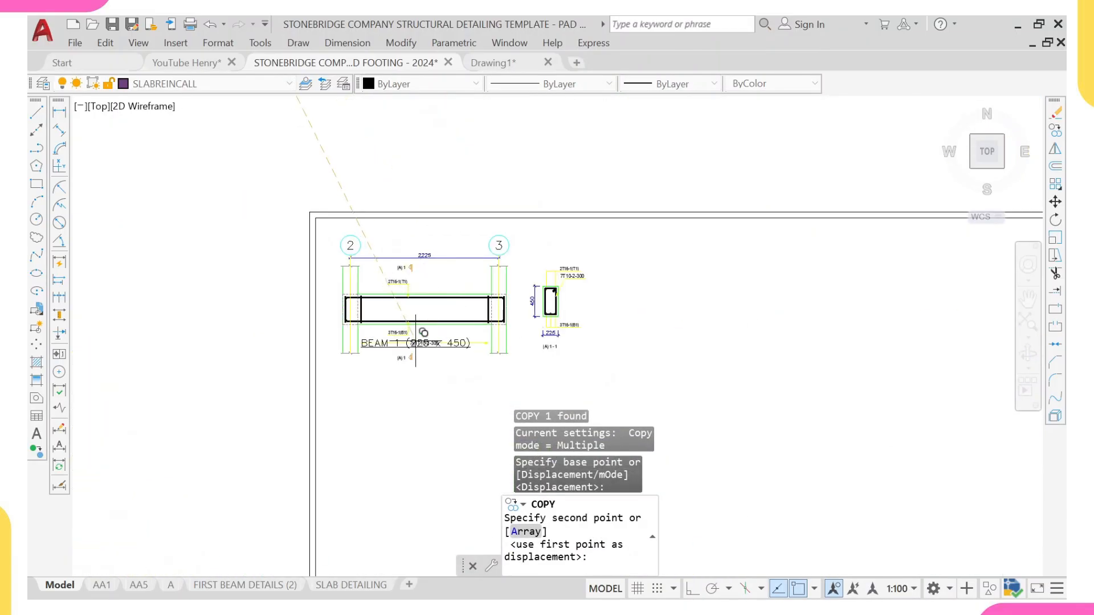
pyautogui.moveTo(418, 365); pyautogui.dragTo(398, 282, button='middle')
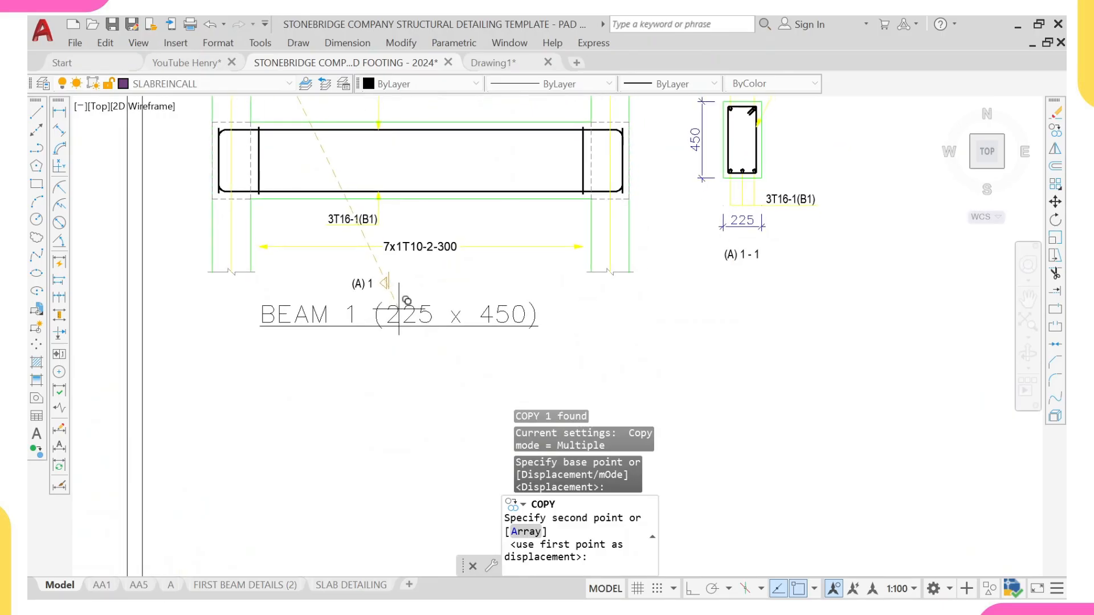
pyautogui.click(413, 310)
pyautogui.press('Escape')
# - Copy the BEAM 1 (225x450) label from the finished floor plan to just above beam 1B1 on the exported plan
pyautogui.scroll(-10, 321, 289)
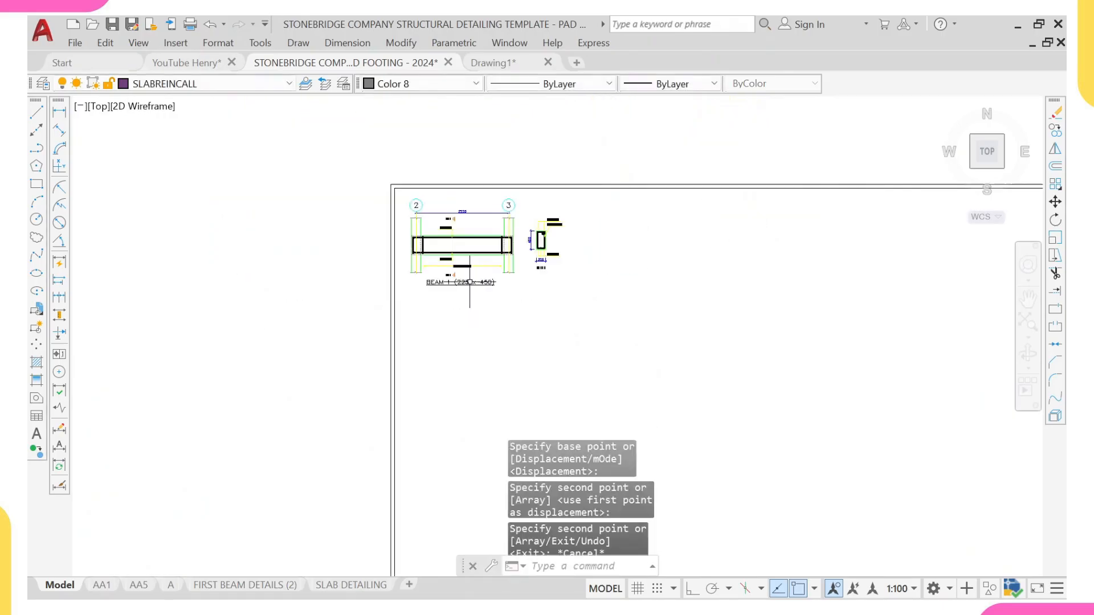
pyautogui.scroll(10, 321, 284)
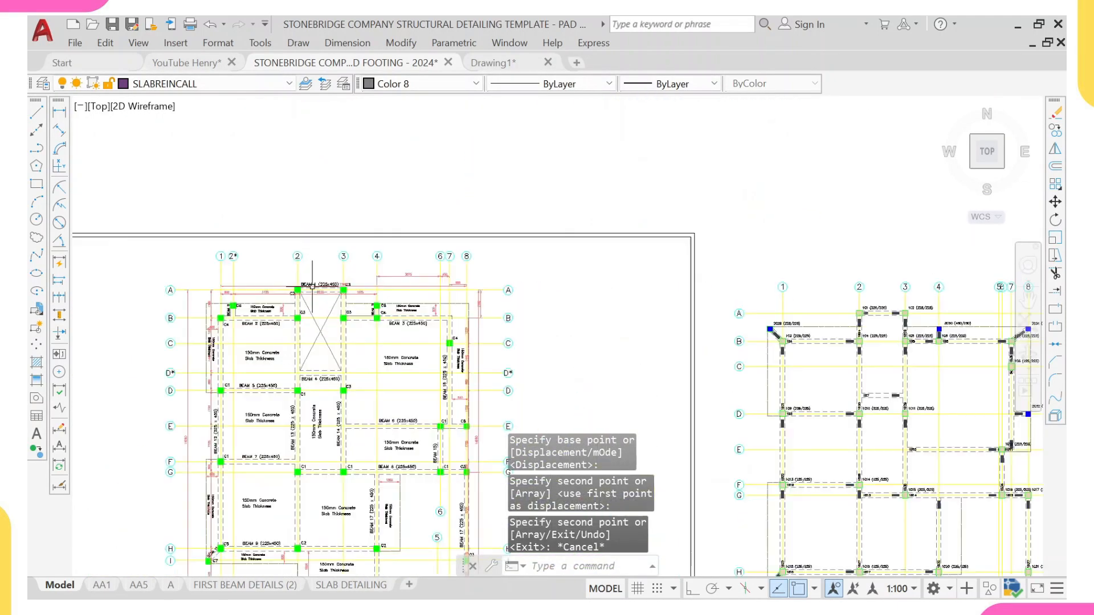
pyautogui.click(296, 291)
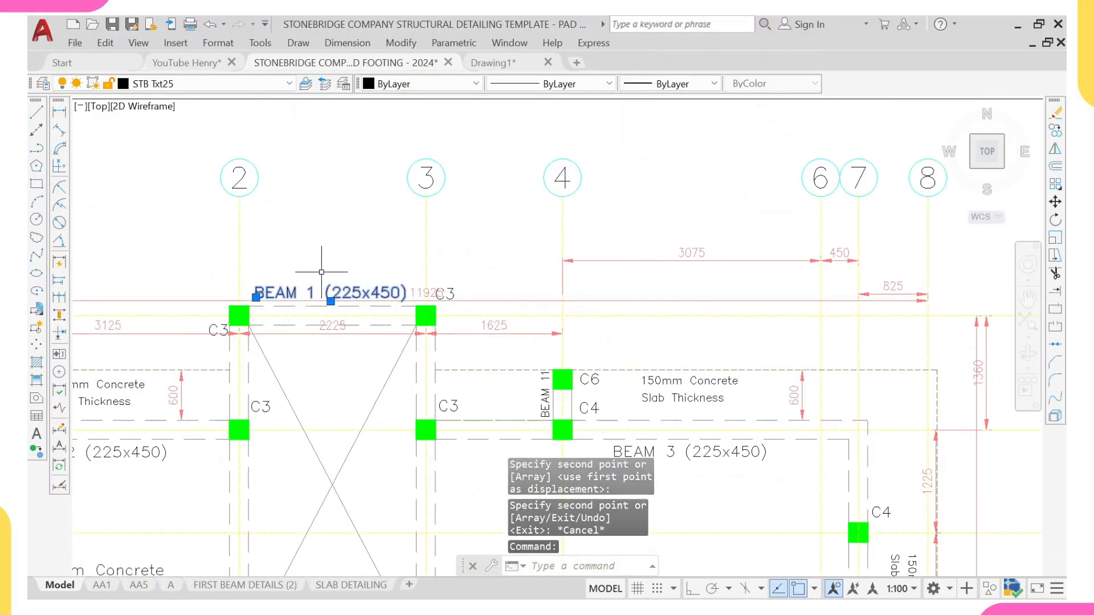
pyautogui.write('co')
pyautogui.press('Return')
pyautogui.scroll(2, 322, 272)
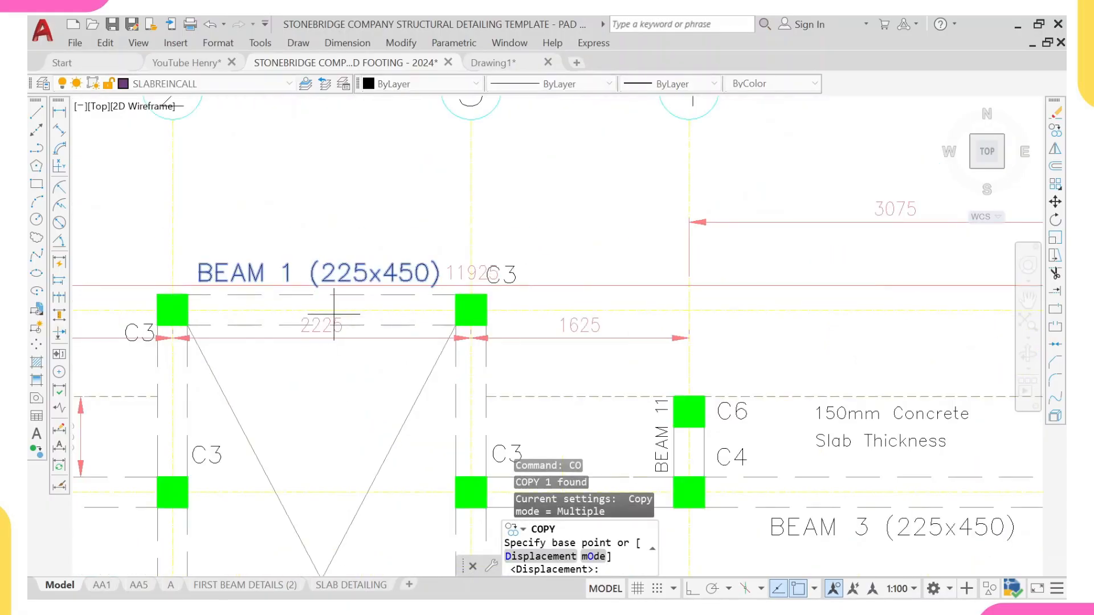
pyautogui.click(322, 295)
pyautogui.scroll(-8, 381, 284)
pyautogui.moveTo(874, 290); pyautogui.dragTo(632, 262, button='middle')
pyautogui.scroll(4, 695, 276)
pyautogui.scroll(5, 691, 283)
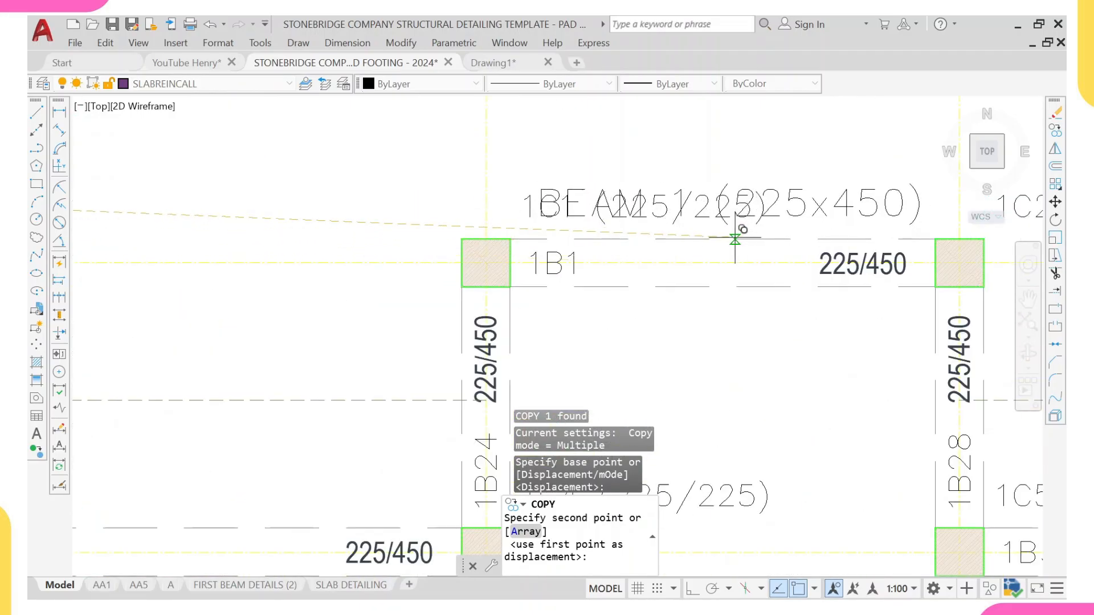
pyautogui.click(731, 240)
pyautogui.press('Escape')
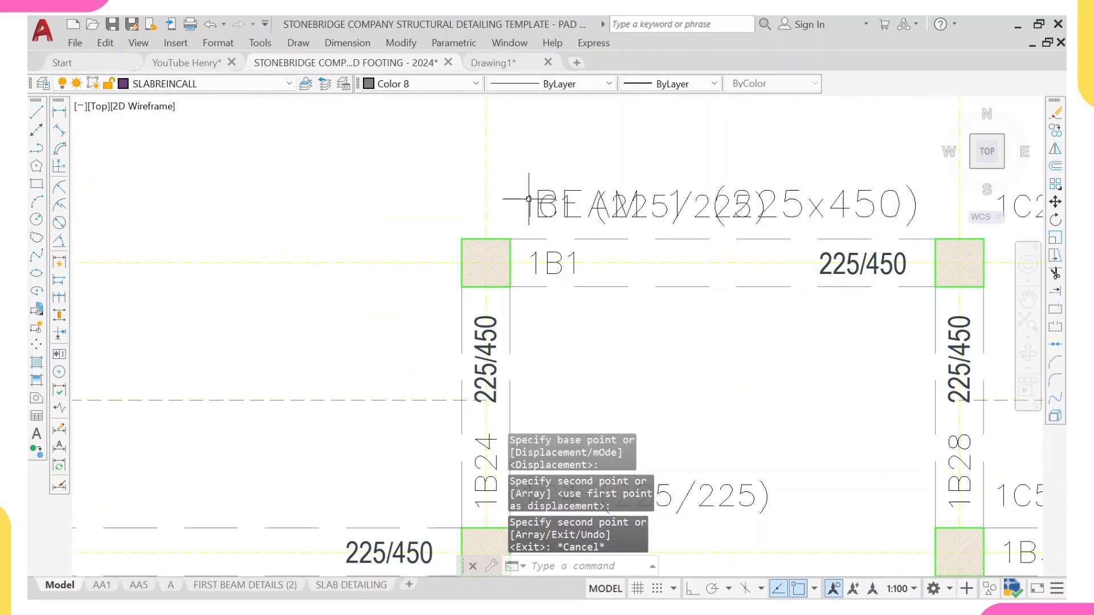
# - Erase the 1C1 (225/225) column label overlapping the copied beam label
pyautogui.click(529, 199)
pyautogui.moveTo(587, 225); pyautogui.dragTo(467, 253, button='middle')
pyautogui.write('e')
pyautogui.press('Return')
pyautogui.scroll(-3, 468, 253)
pyautogui.scroll(3, 441, 254)
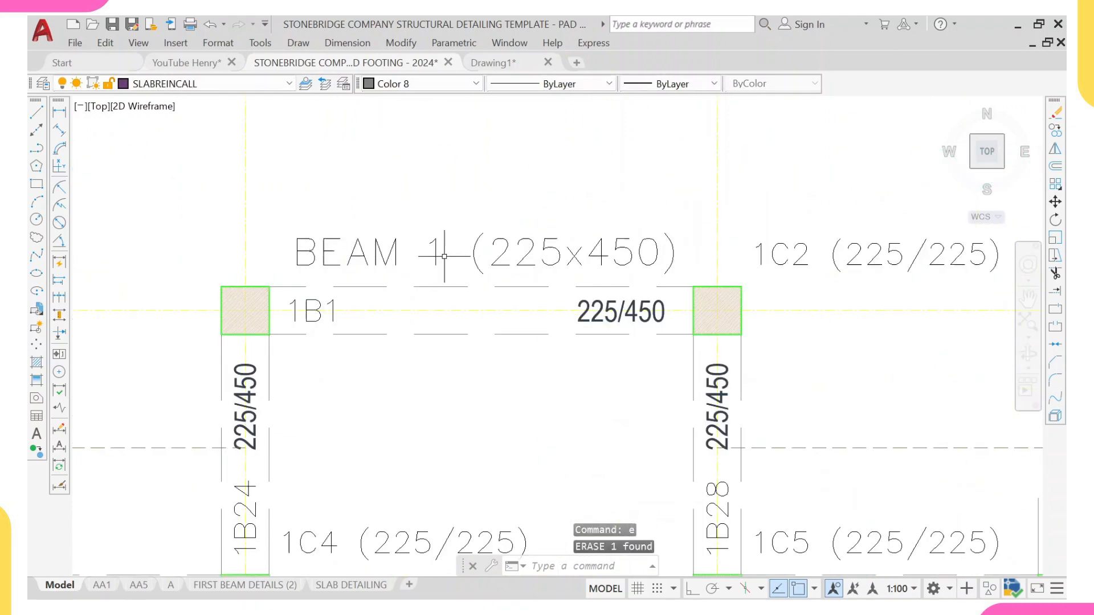
# - Retype the beam number as 1 in the copied label above beam 1B1
pyautogui.click(440, 254)
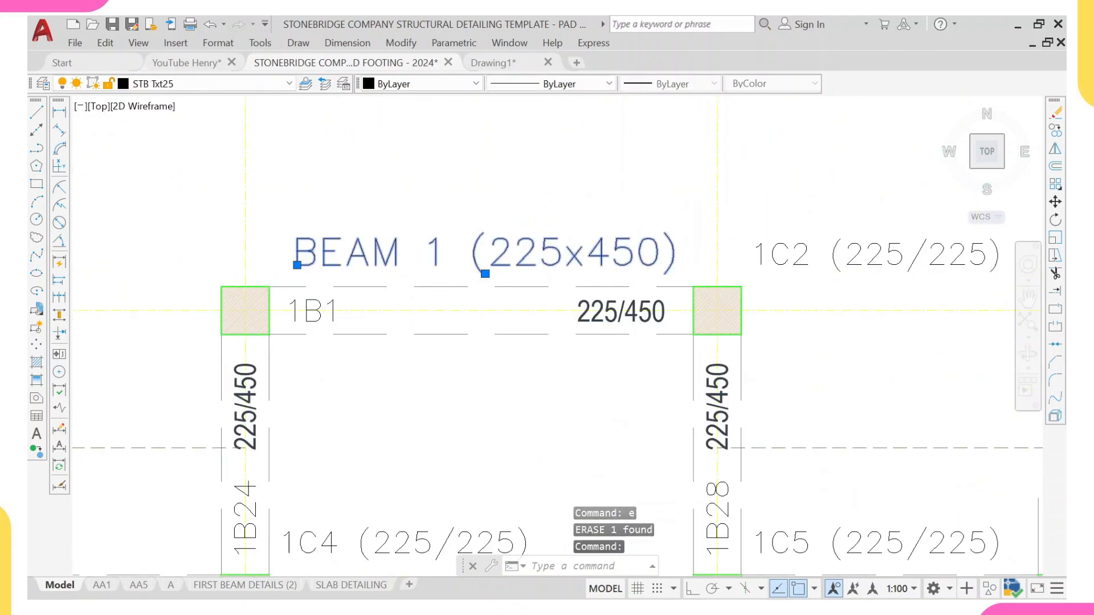
pyautogui.doubleClick(350, 259)
pyautogui.scroll(4, 350, 260)
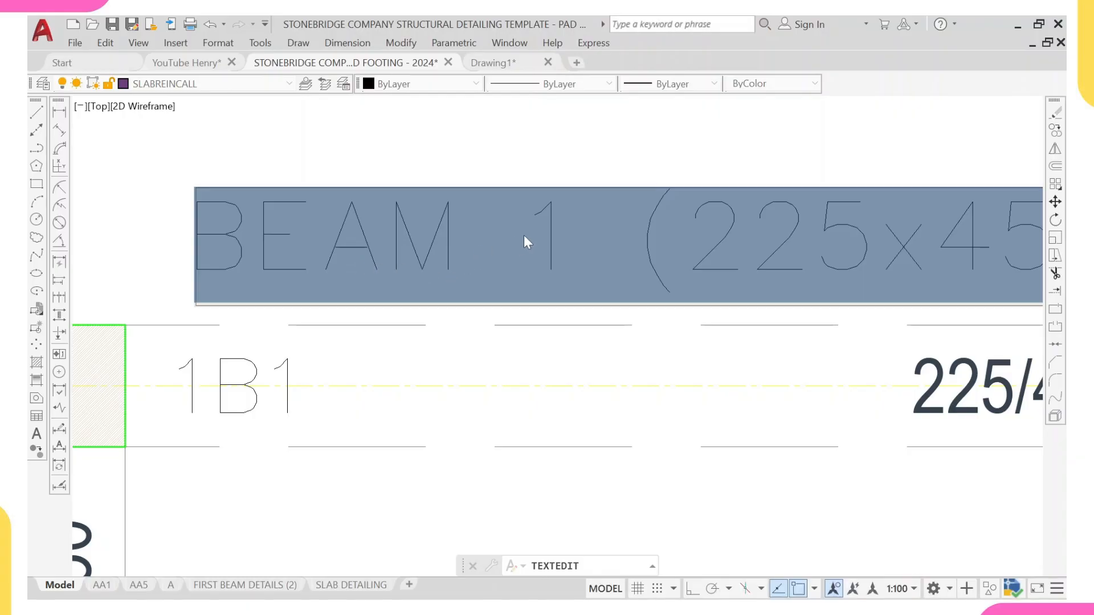
pyautogui.click(573, 235)
pyautogui.press('BackSpace')
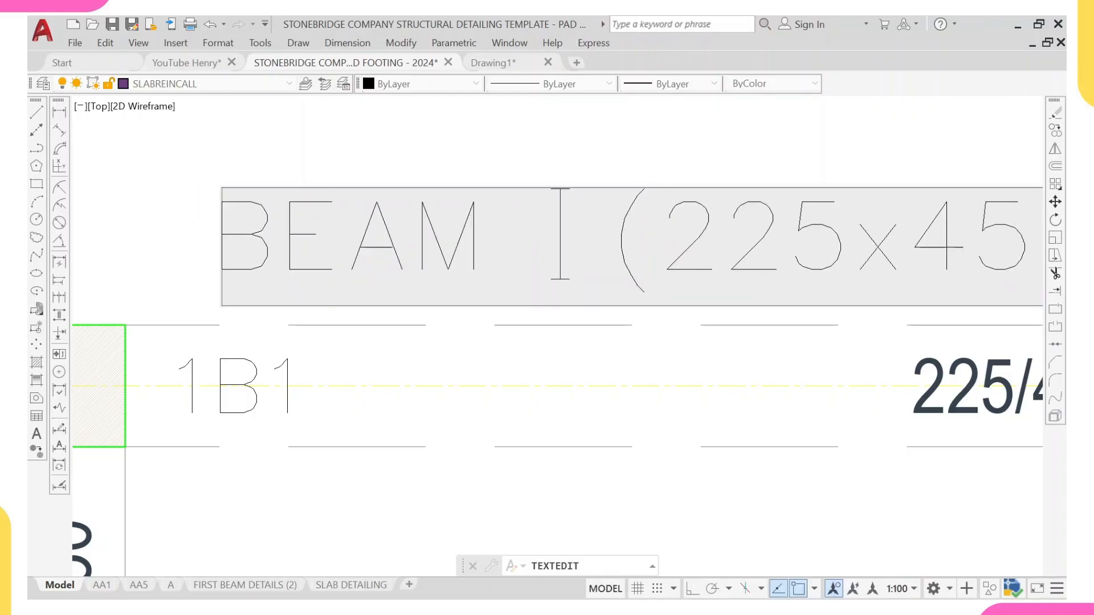
pyautogui.write('2')
pyautogui.press('BackSpace')
pyautogui.write('1')
pyautogui.click(564, 174)
pyautogui.scroll(-2, 535, 258)
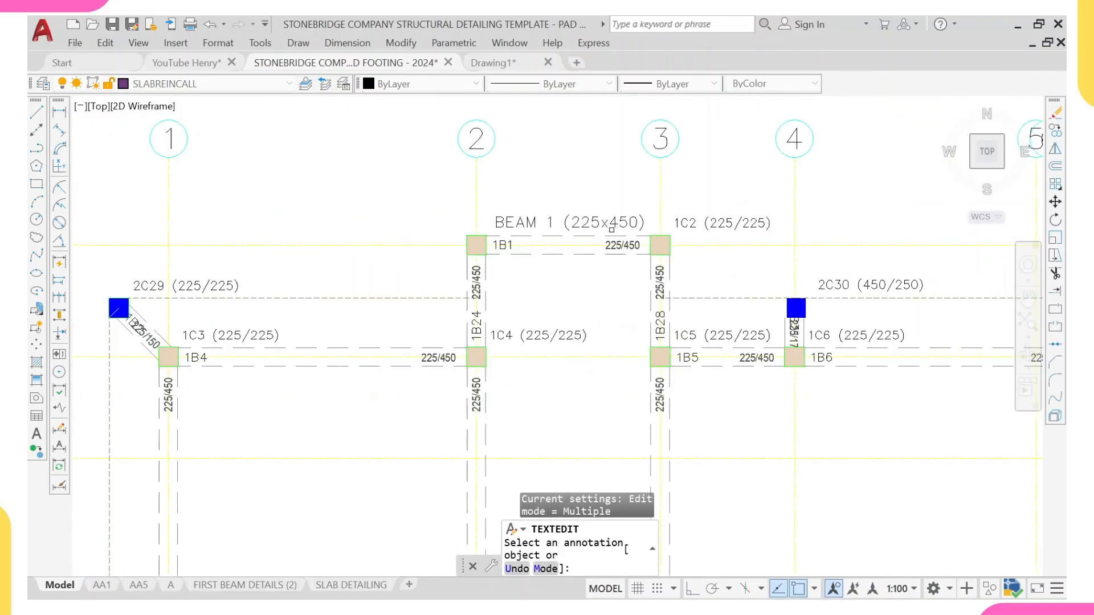
pyautogui.press('Escape')
# - Copy the BEAM 1 (225x450) label to just below beam 1B4, between grids 1 and 2
pyautogui.scroll(-4, 604, 273)
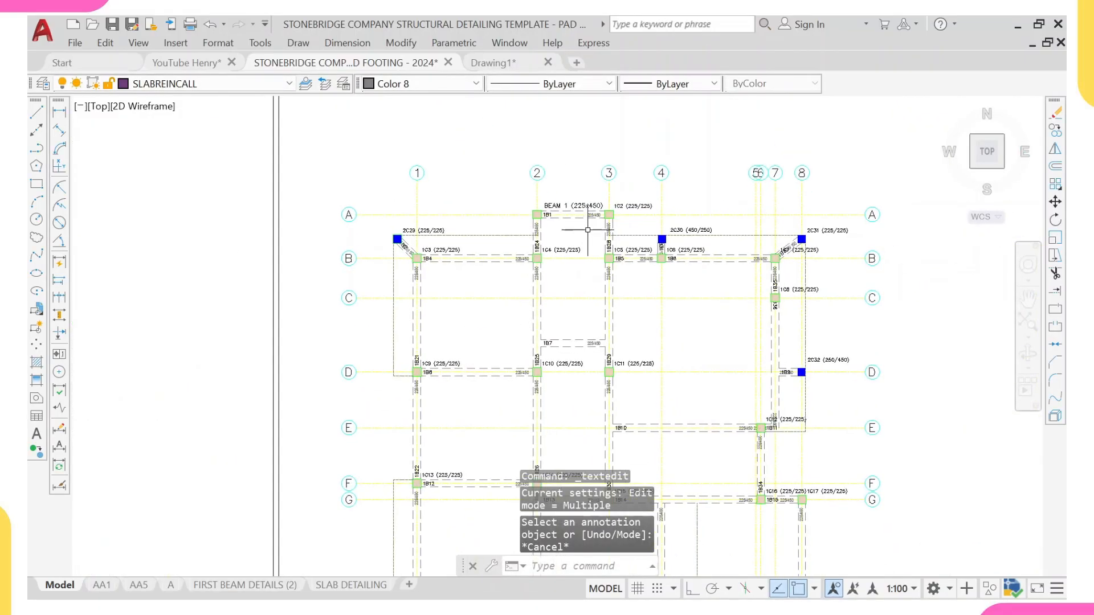
pyautogui.scroll(6, 453, 262)
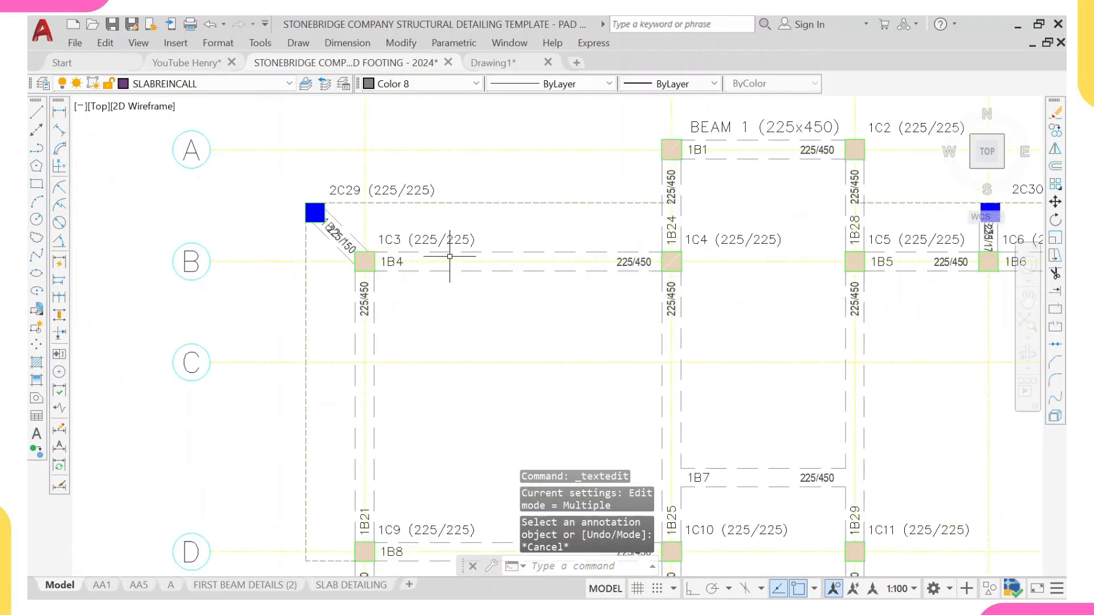
pyautogui.scroll(-3, 464, 276)
pyautogui.scroll(-2, 640, 205)
pyautogui.scroll(2, 660, 198)
pyautogui.click(676, 181)
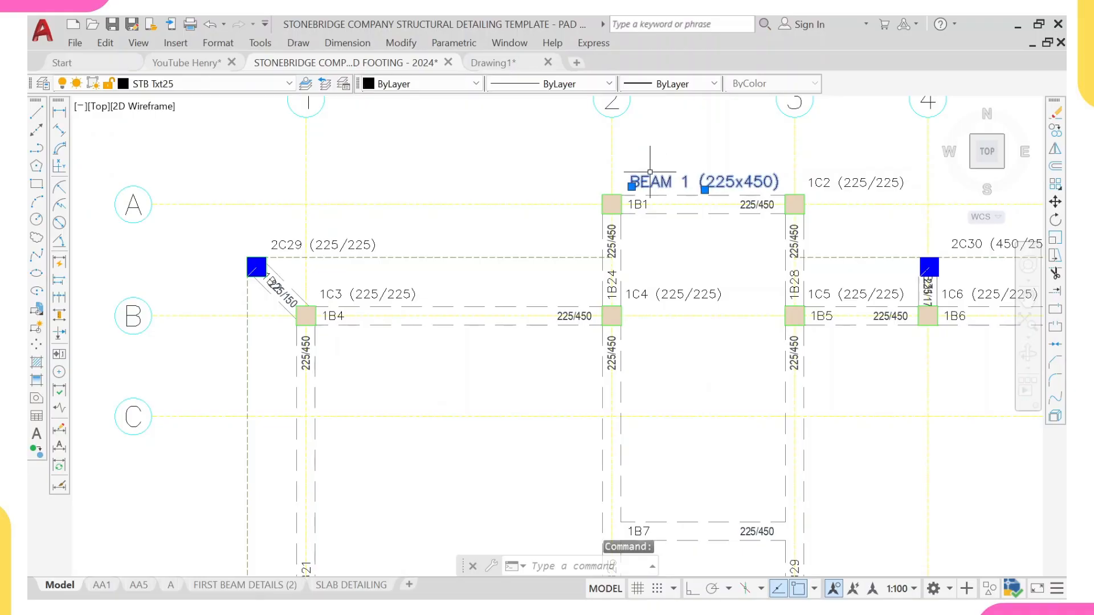
pyautogui.write('co')
pyautogui.press('Return')
pyautogui.click(704, 190)
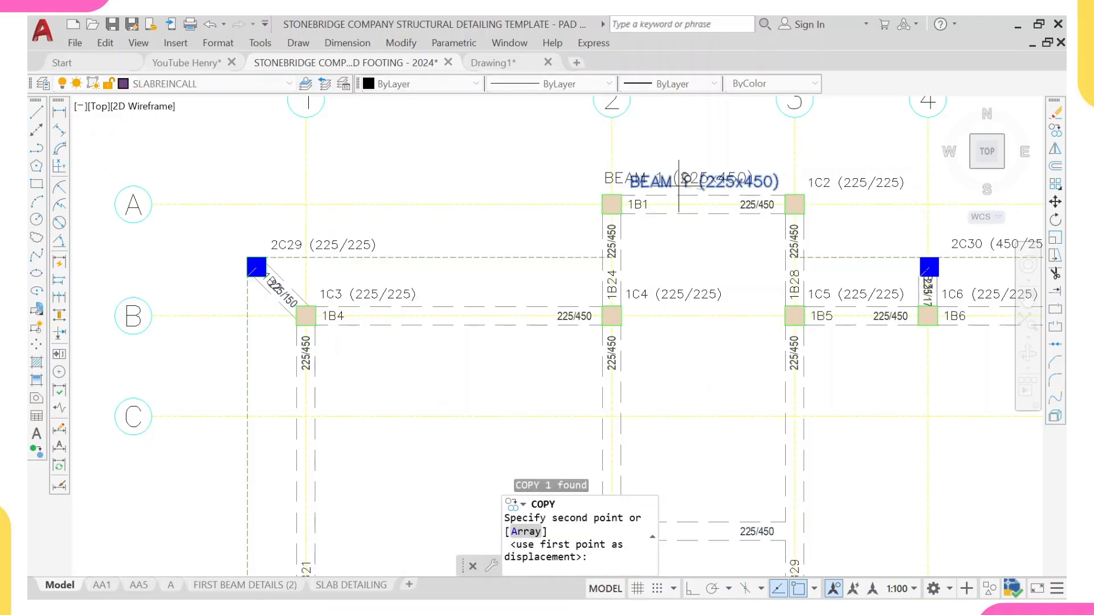
pyautogui.moveTo(399, 288); pyautogui.dragTo(453, 123, button='middle')
pyautogui.scroll(2, 453, 123)
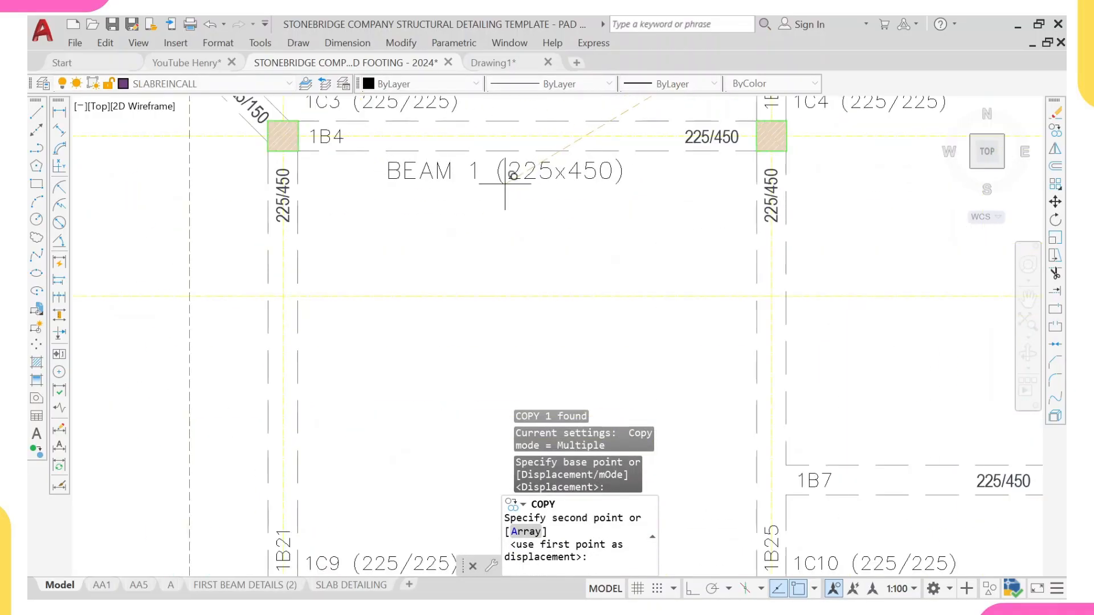
pyautogui.click(516, 187)
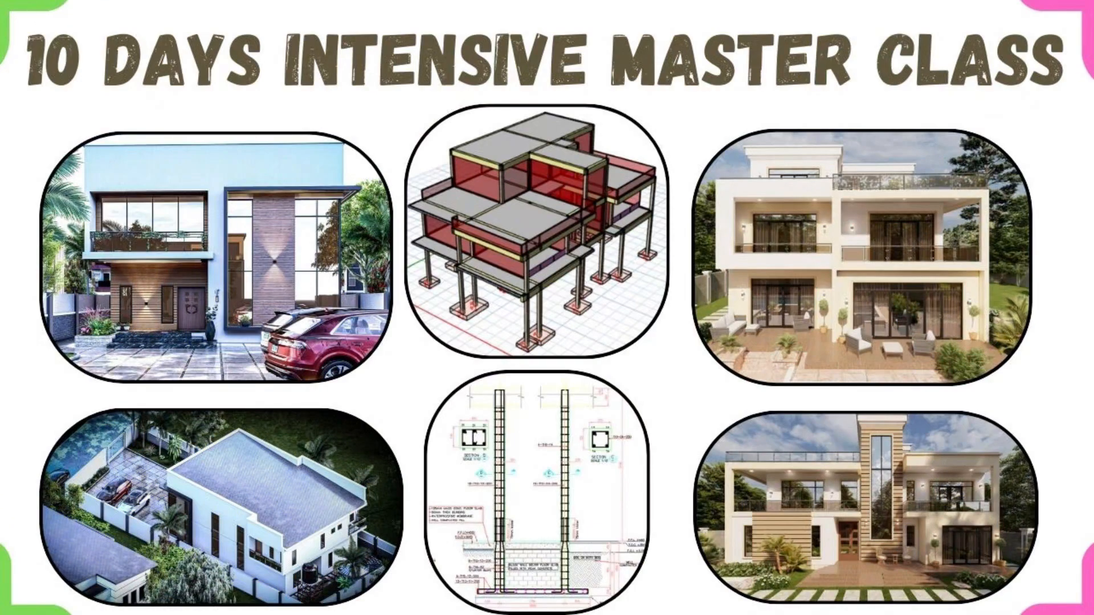
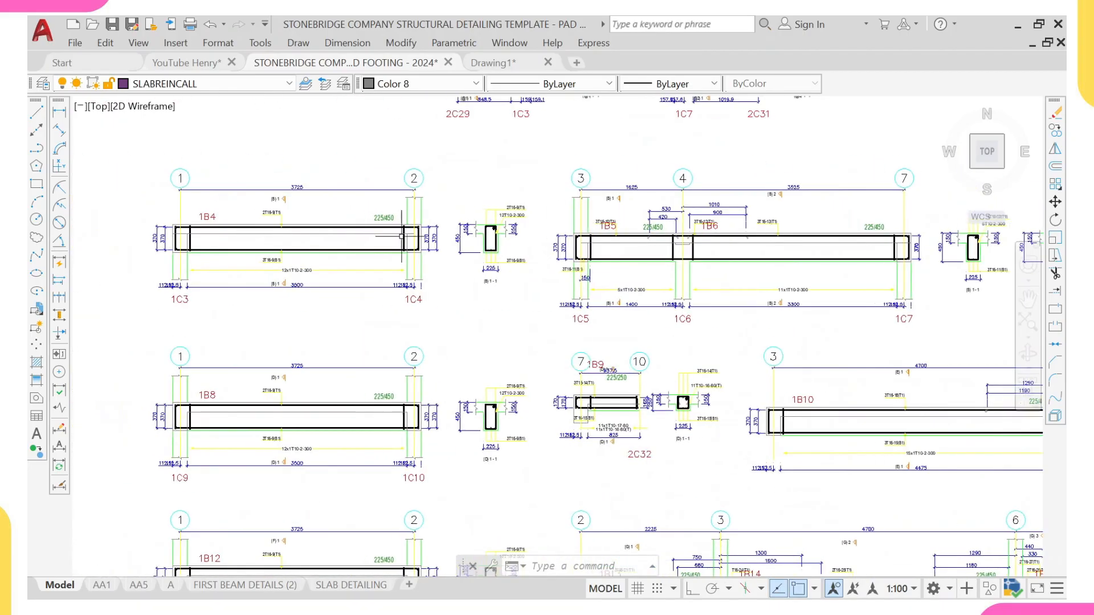
# - Erase the 1B4, 225/450, 1C3 and 1C4 labels, the 370 dimensions at both ends and the dimensions below the beam 1B4 elevation
pyautogui.moveTo(142, 205); pyautogui.dragTo(261, 231, button='middle')
pyautogui.scroll(4, 299, 259)
pyautogui.click(256, 218)
pyautogui.click(218, 303)
pyautogui.scroll(4, 264, 272)
pyautogui.scroll(-5, 264, 272)
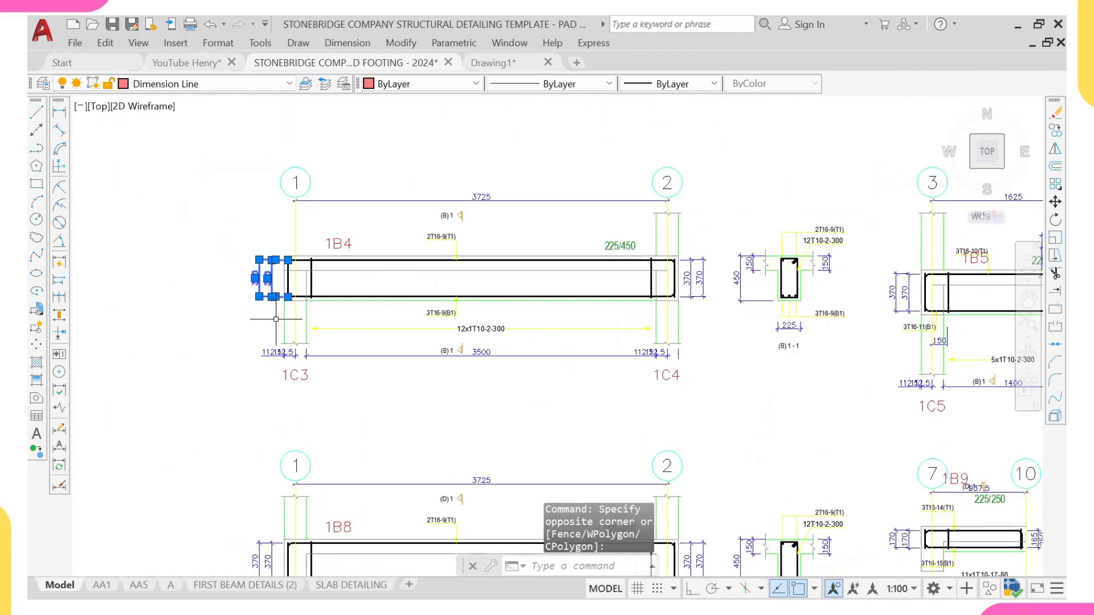
pyautogui.scroll(5, 280, 294)
pyautogui.scroll(-2, 384, 258)
pyautogui.click(414, 239)
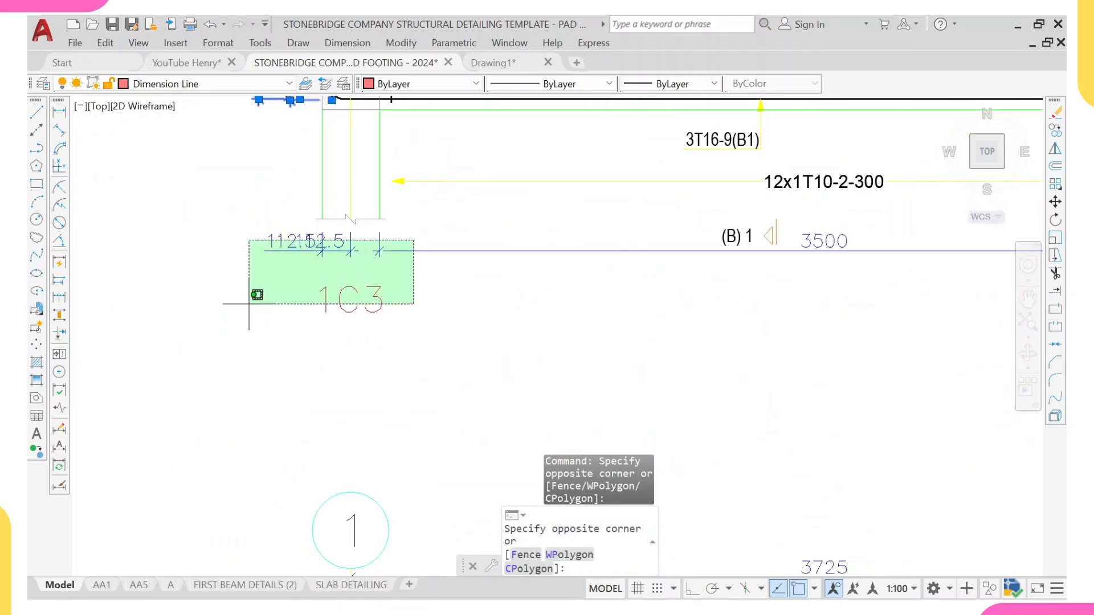
pyautogui.click(238, 323)
pyautogui.scroll(-4, 285, 310)
pyautogui.moveTo(406, 315); pyautogui.dragTo(319, 315, button='middle')
pyautogui.scroll(4, 548, 298)
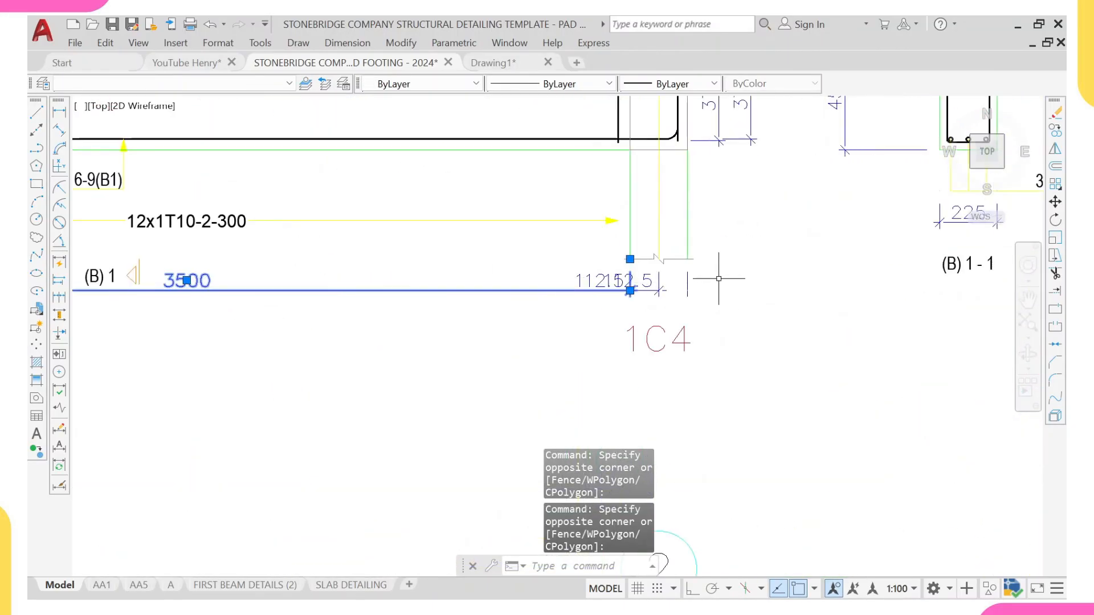
pyautogui.click(721, 354)
pyautogui.click(605, 277)
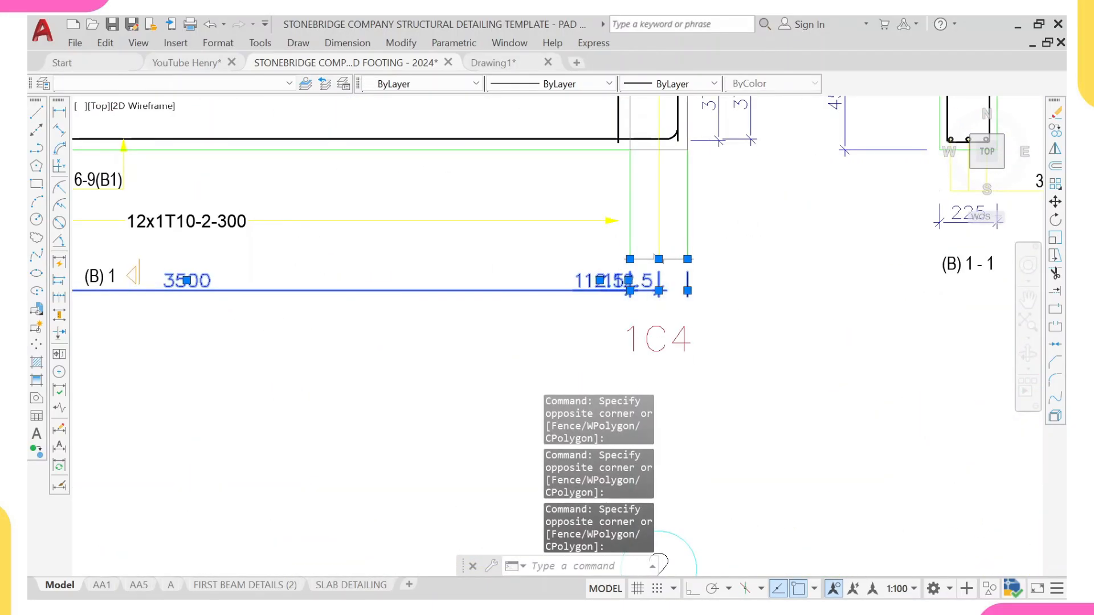
pyautogui.click(630, 337)
pyautogui.scroll(-4, 628, 336)
pyautogui.moveTo(714, 246); pyautogui.dragTo(621, 246, button='middle')
pyautogui.scroll(4, 621, 225)
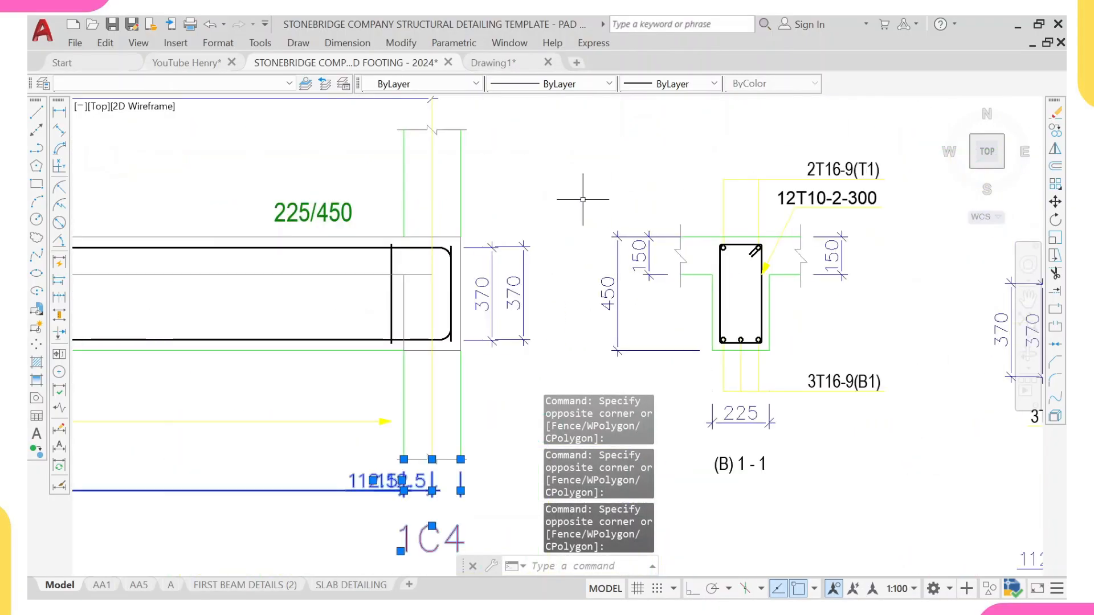
pyautogui.click(579, 202)
pyautogui.click(456, 399)
pyautogui.scroll(-4, 468, 356)
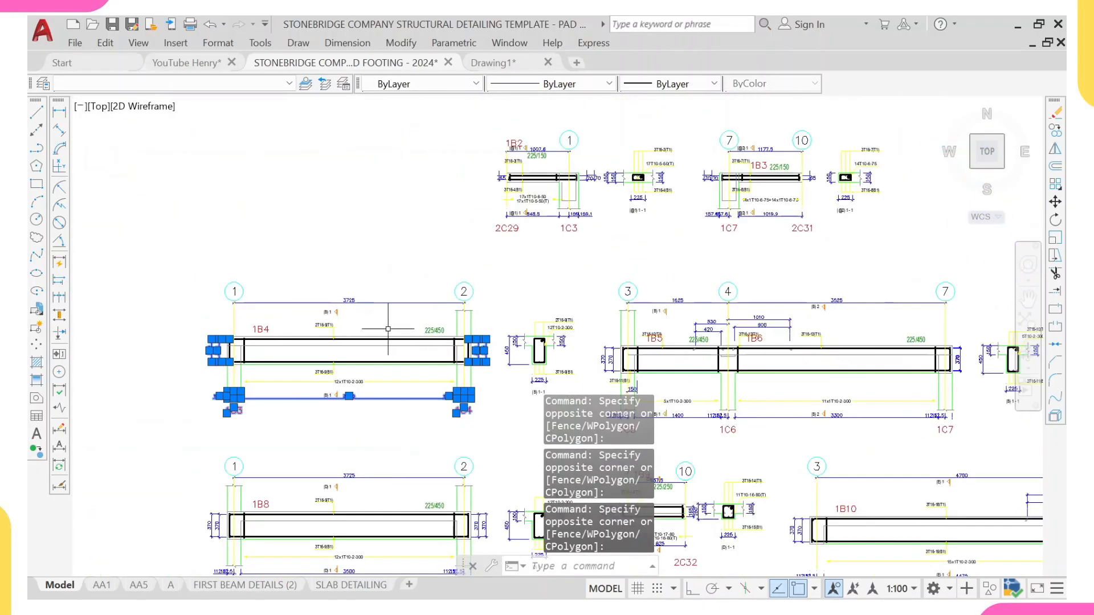
pyautogui.moveTo(329, 319); pyautogui.dragTo(408, 264, button='middle')
pyautogui.scroll(5, 399, 266)
pyautogui.click(281, 258)
pyautogui.click(159, 292)
pyautogui.scroll(-4, 302, 287)
pyautogui.scroll(2, 517, 280)
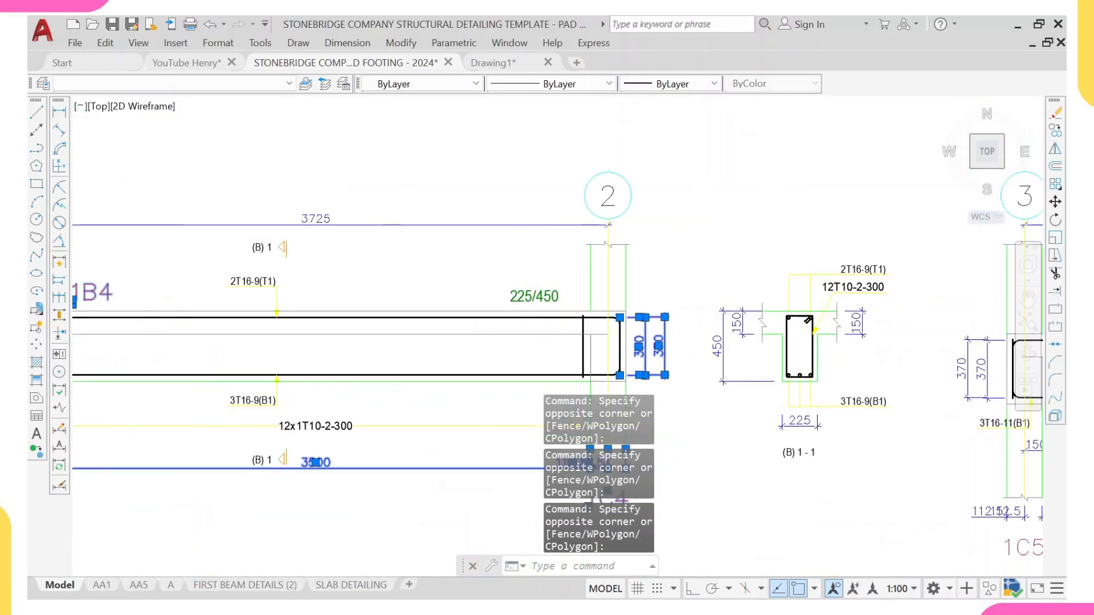
pyautogui.click(517, 292)
pyautogui.scroll(-4, 328, 281)
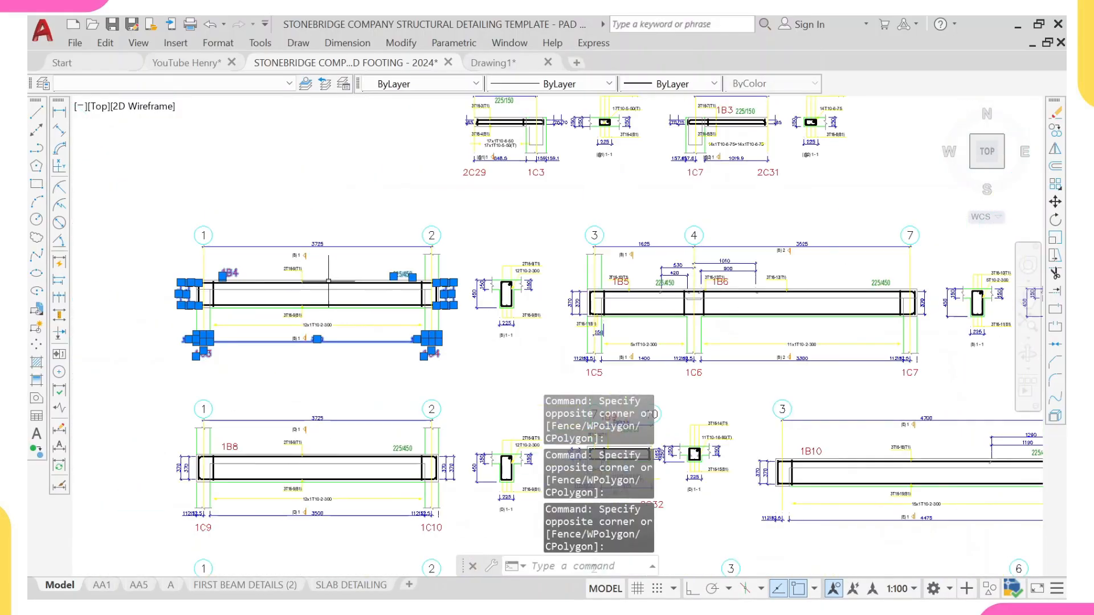
pyautogui.write('E')
pyautogui.press('Return')
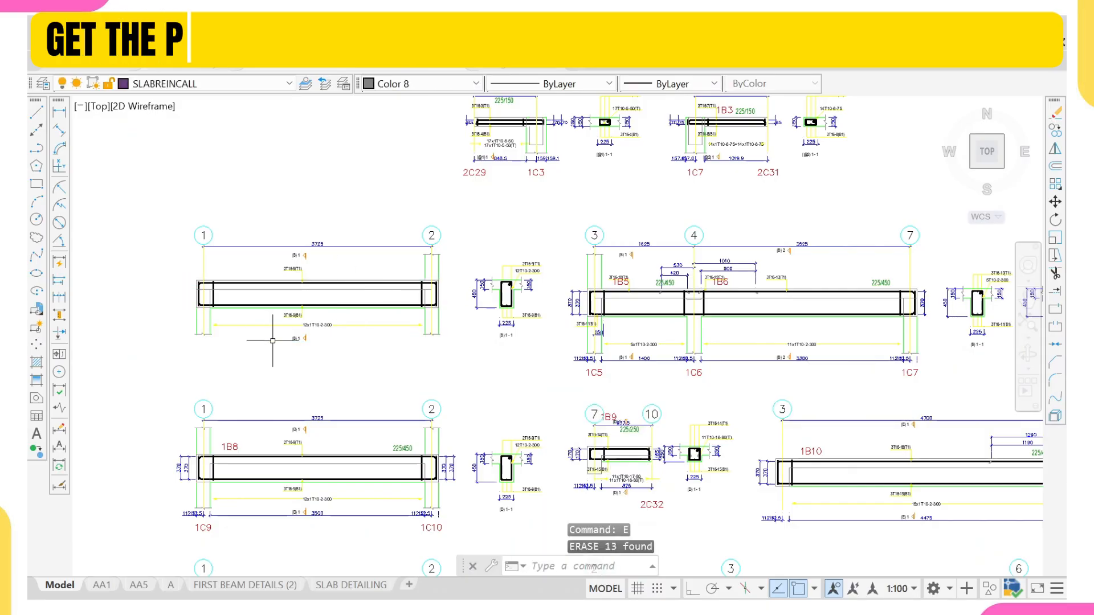
# - Move the cleaned grid 1–2 beam elevation and its cross-section onto the template sheet, beside the BEAM 1 detail
pyautogui.scroll(4, 275, 341)
pyautogui.scroll(-2, 319, 298)
pyautogui.scroll(4, 320, 296)
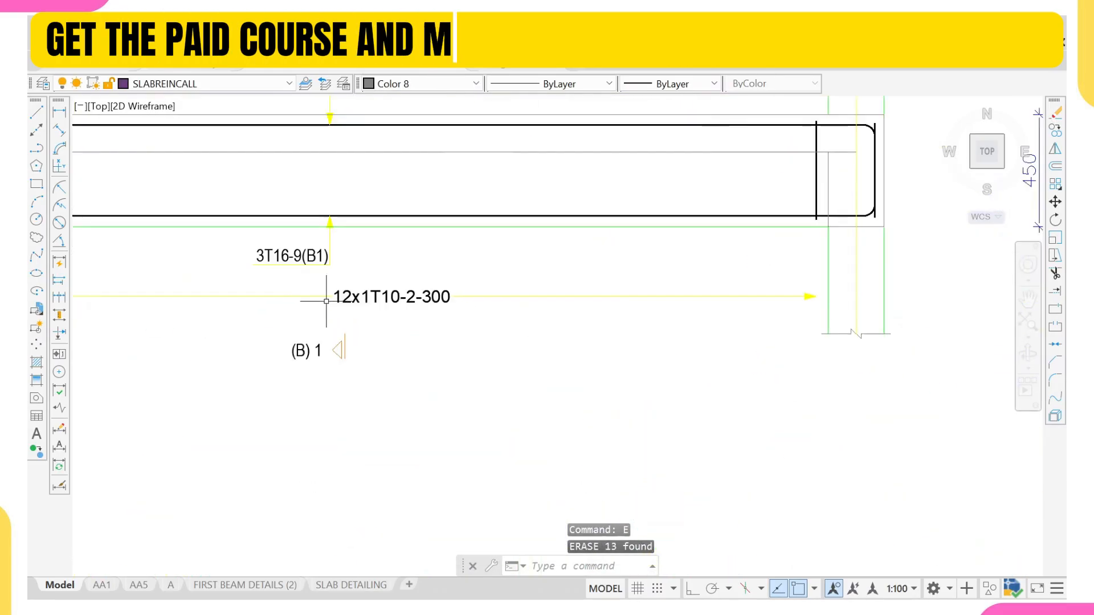
pyautogui.scroll(-2, 367, 299)
pyautogui.scroll(-2, 367, 300)
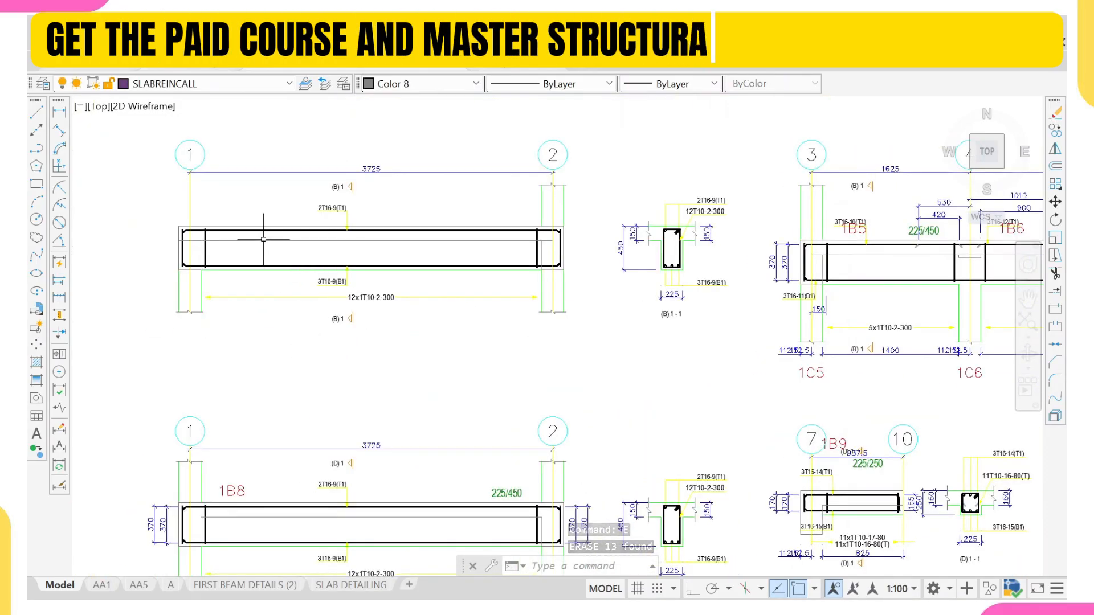
pyautogui.moveTo(230, 187); pyautogui.dragTo(253, 217, button='middle')
pyautogui.click(155, 152)
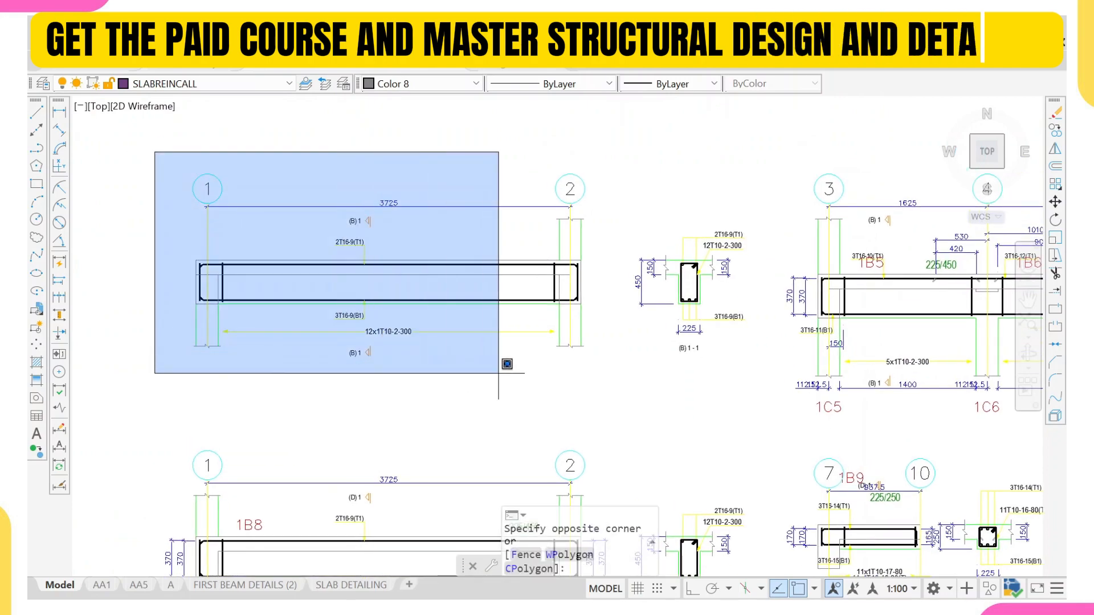
pyautogui.click(766, 412)
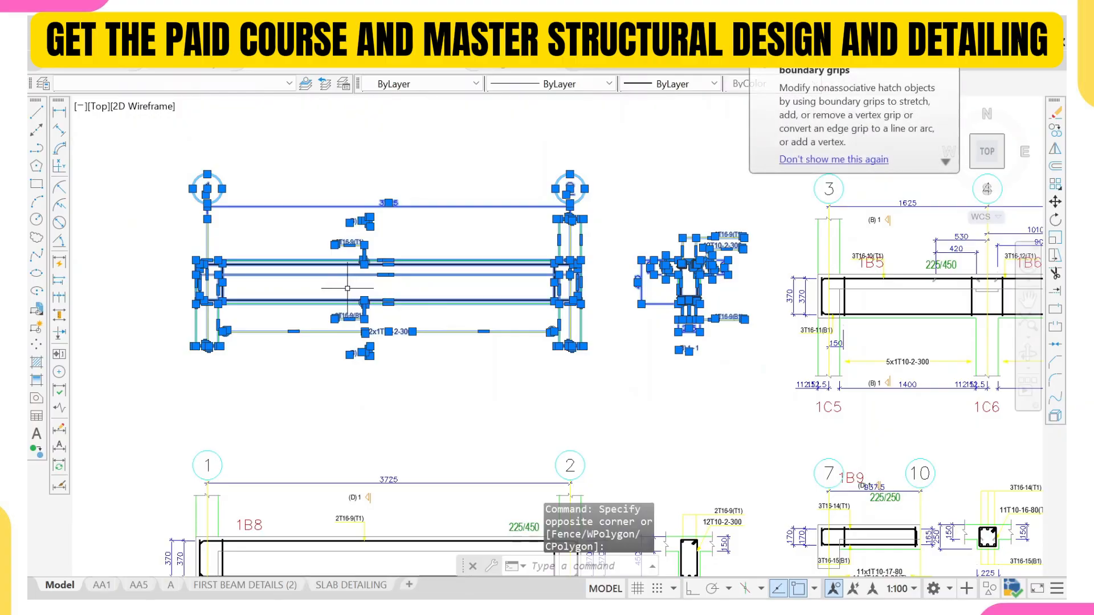
pyautogui.press('Return')
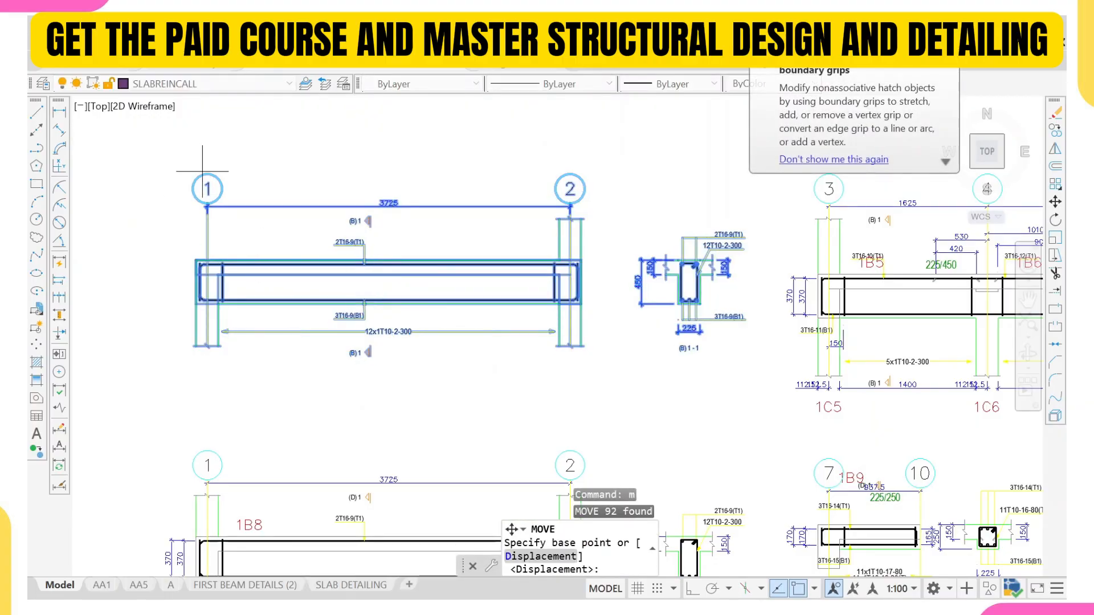
pyautogui.click(206, 188)
pyautogui.scroll(-6, 207, 188)
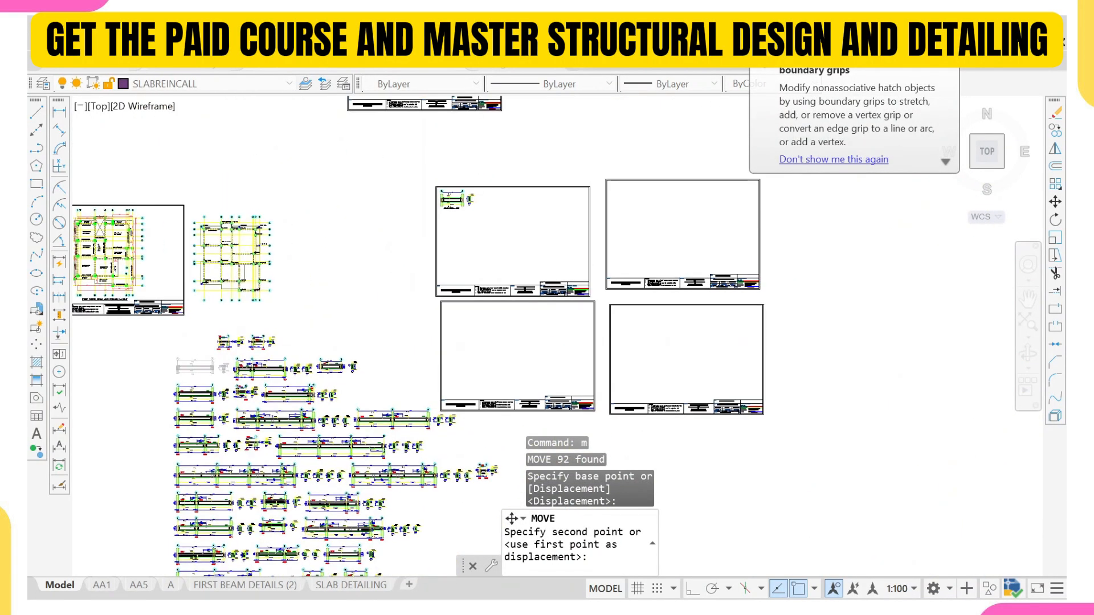
pyautogui.scroll(5, 496, 173)
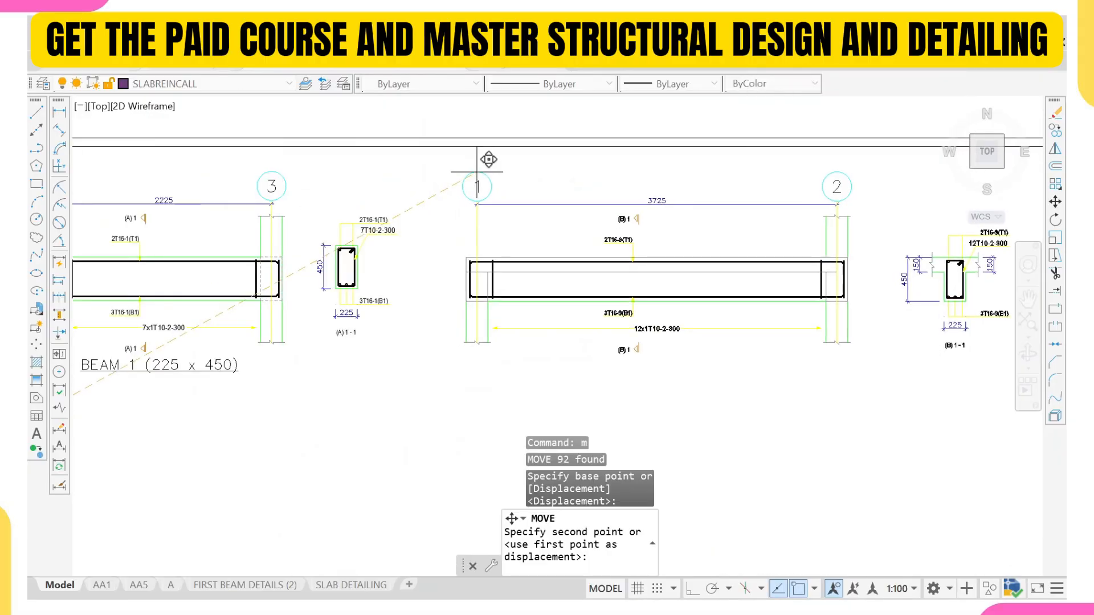
pyautogui.scroll(-2, 489, 161)
pyautogui.scroll(-2, 488, 160)
pyautogui.scroll(2, 489, 160)
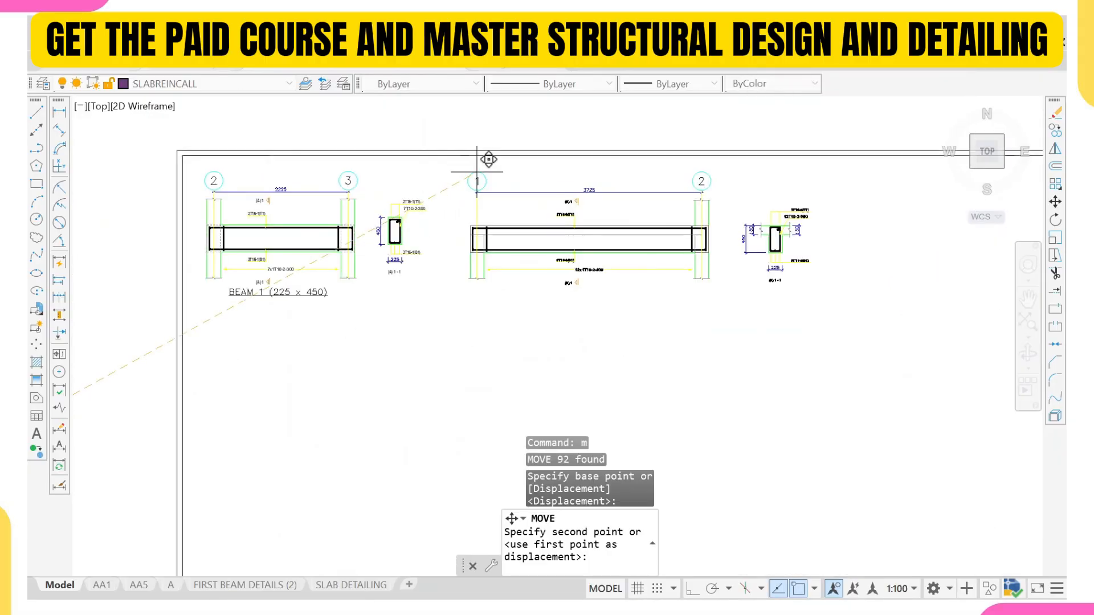
pyautogui.click(473, 168)
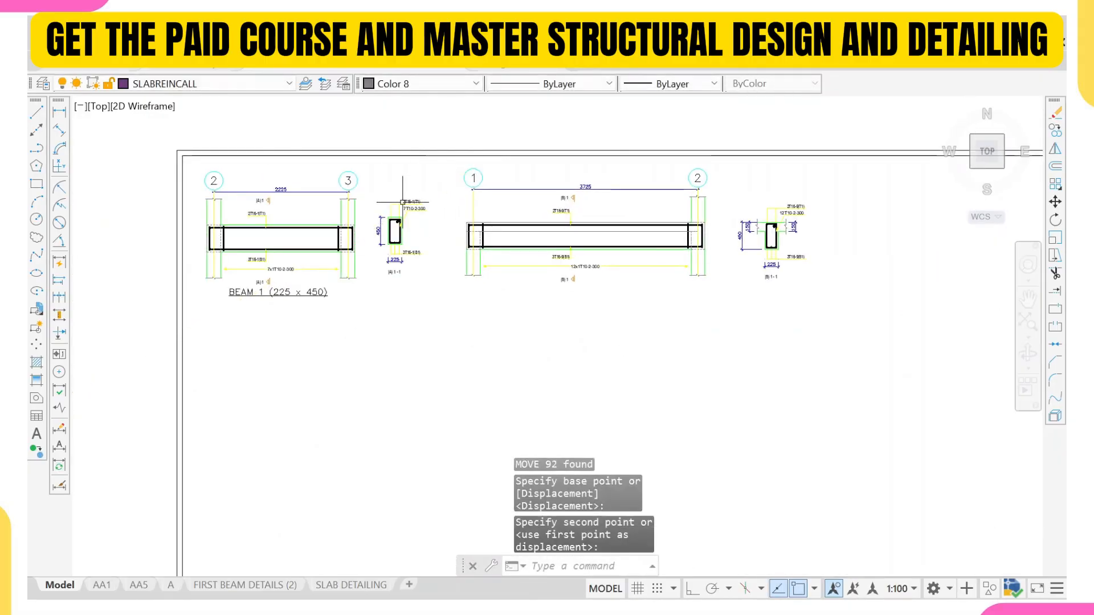
# - Move section (B) 1-1 slightly closer to the grid 1–2 beam elevation on the template sheet
pyautogui.moveTo(701, 240); pyautogui.dragTo(491, 257, button='middle')
pyautogui.scroll(2, 509, 228)
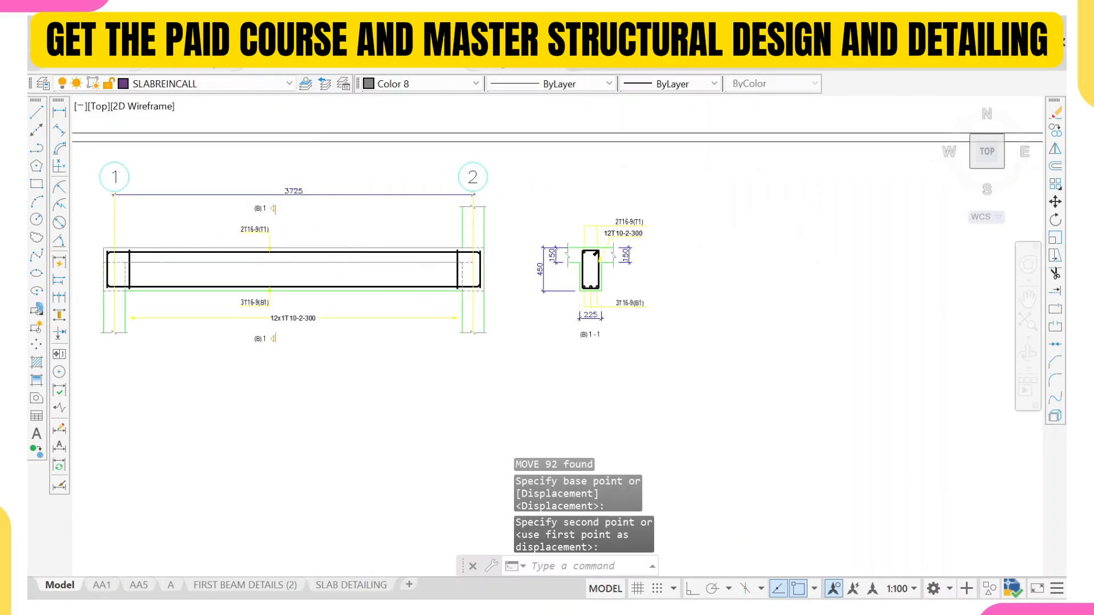
pyautogui.click(508, 190)
pyautogui.click(710, 413)
pyautogui.scroll(2, 686, 375)
pyautogui.write('m')
pyautogui.press('Return')
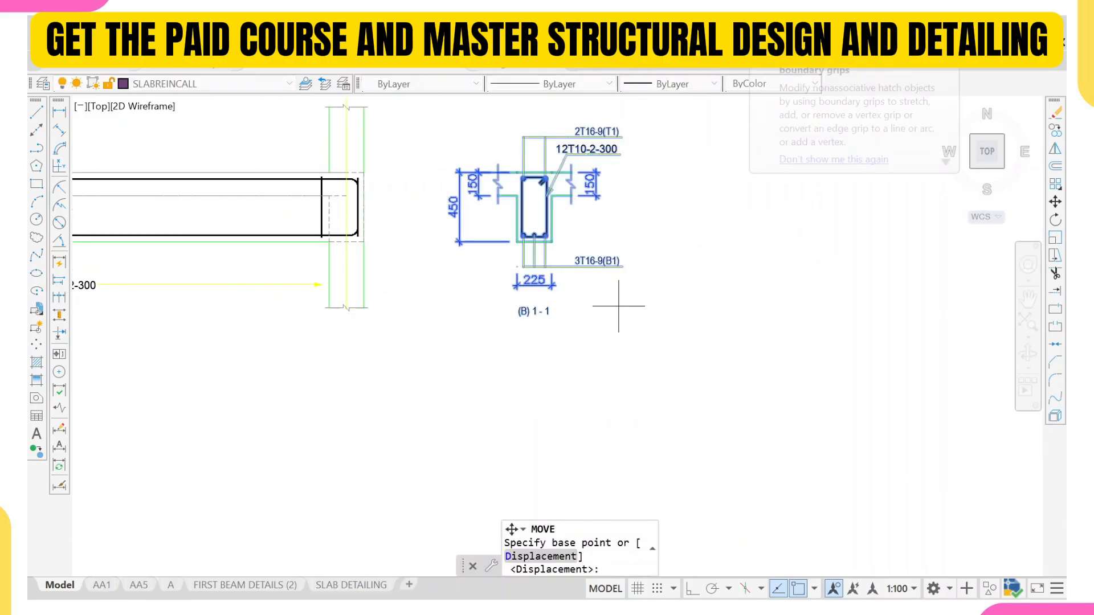
pyautogui.click(524, 179)
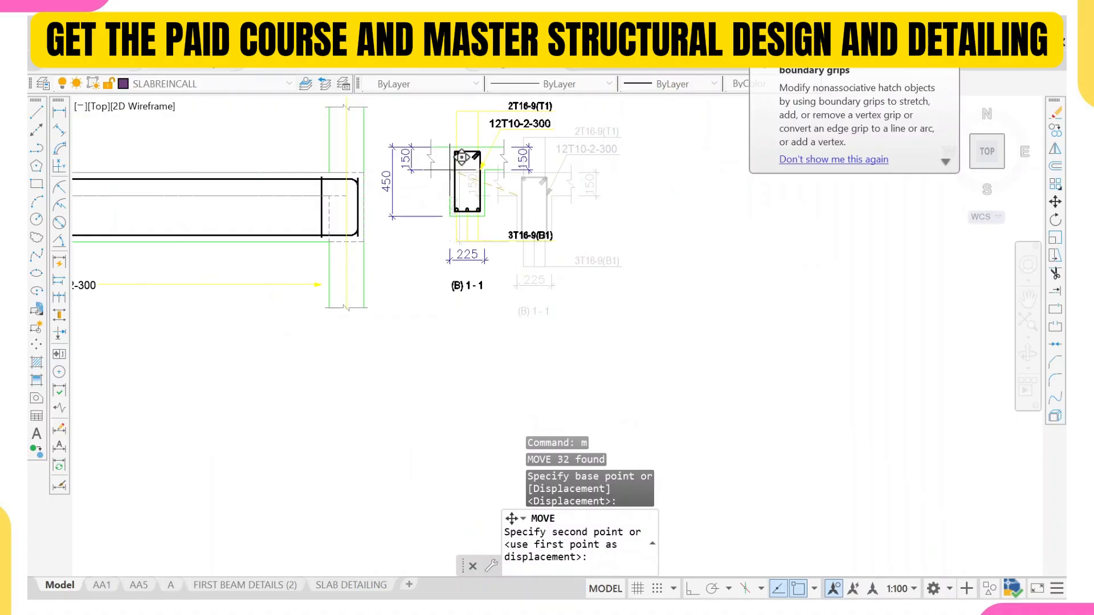
pyautogui.click(460, 165)
# - Copy the BEAM 1 (225 x 450) title from the first detail to below the grid 1–2 beam elevation
pyautogui.scroll(-6, 423, 209)
pyautogui.scroll(5, 423, 210)
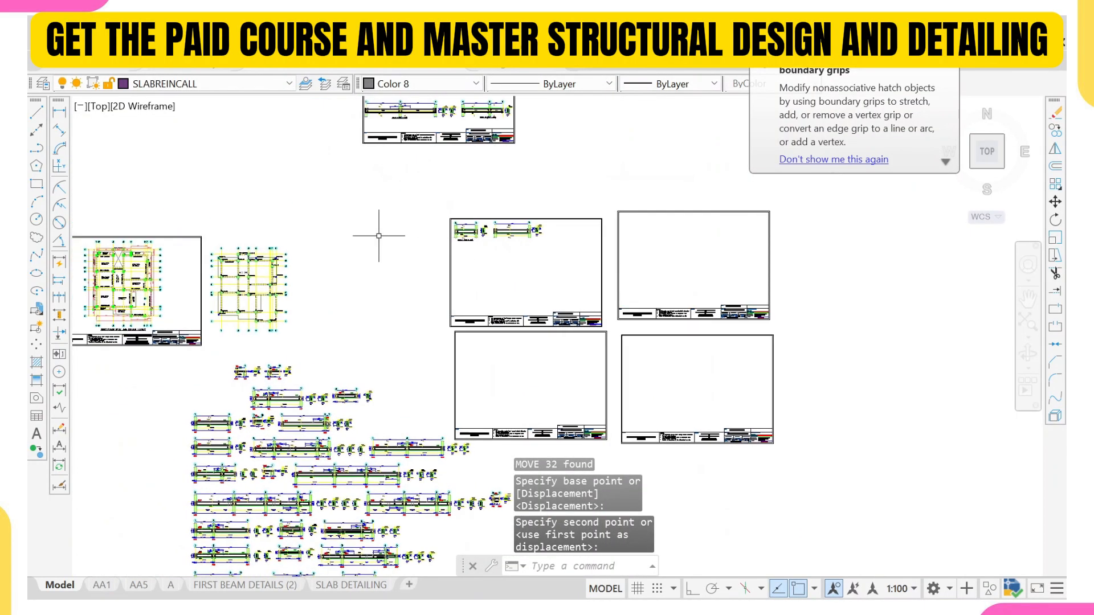
pyautogui.click(456, 237)
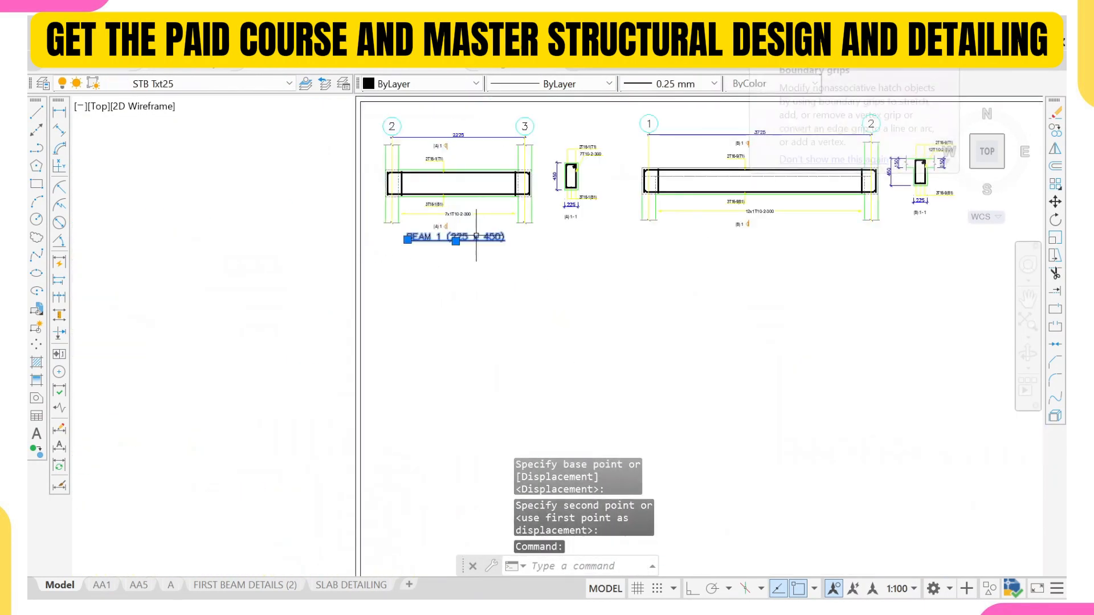
pyautogui.write('co')
pyautogui.press('Return')
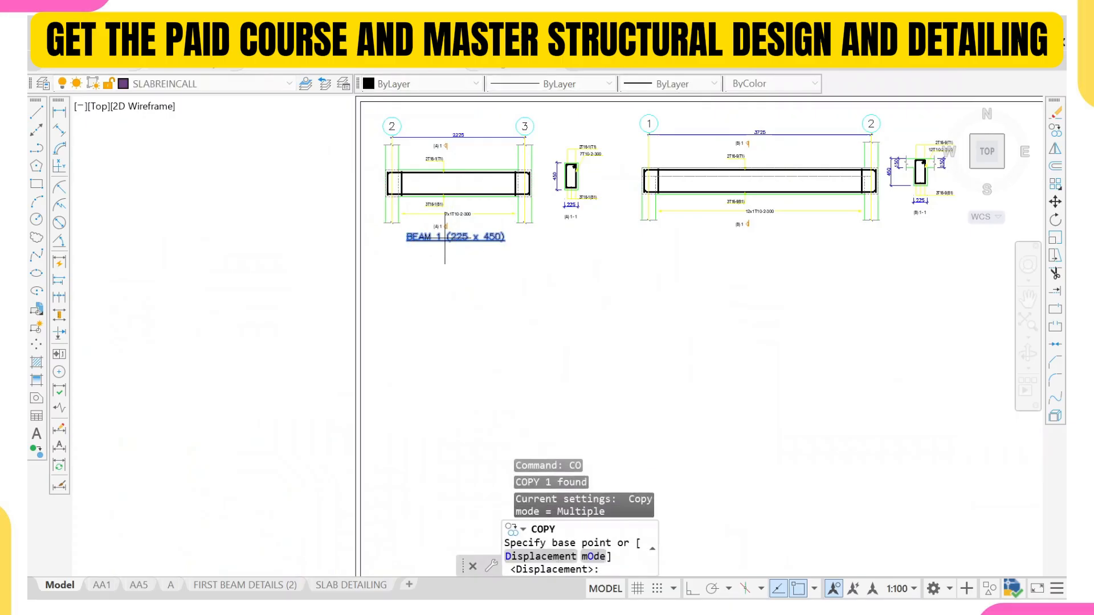
pyautogui.click(446, 227)
pyautogui.scroll(2, 757, 240)
pyautogui.scroll(2, 761, 242)
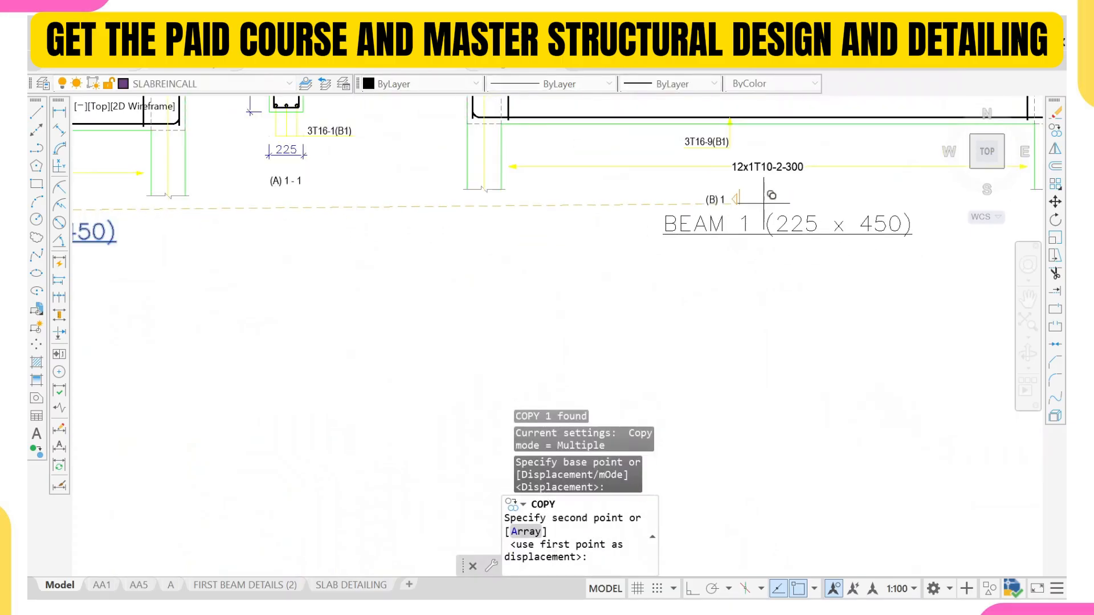
pyautogui.click(764, 200)
pyautogui.press('Escape')
pyautogui.moveTo(782, 224); pyautogui.dragTo(681, 243, button='middle')
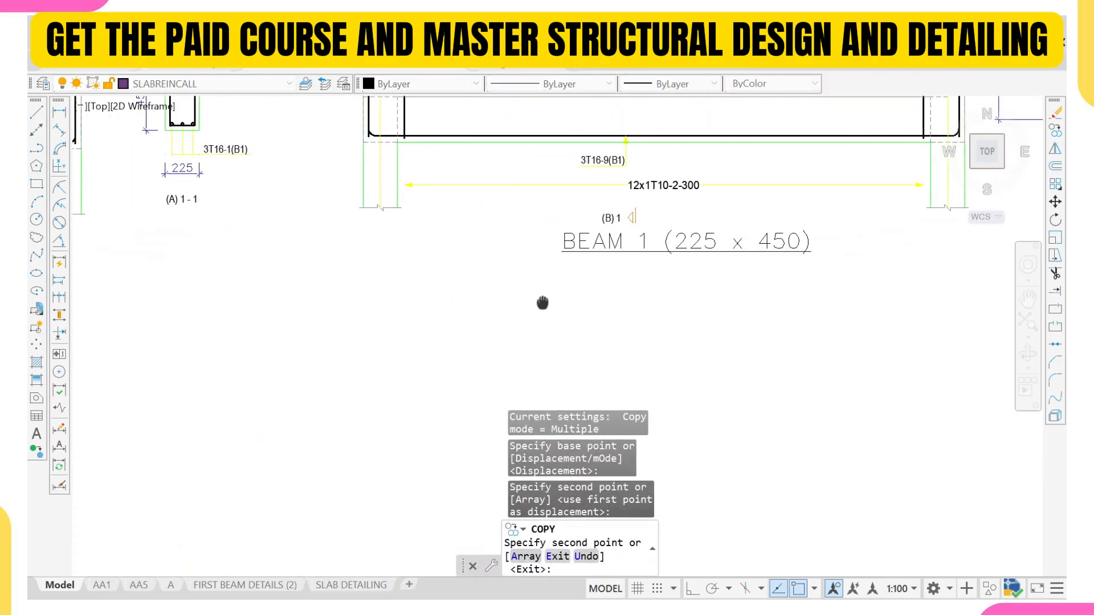
# - Change the beam number to 2 in the copied title below the grid 1–2 beam elevation
pyautogui.click(644, 239)
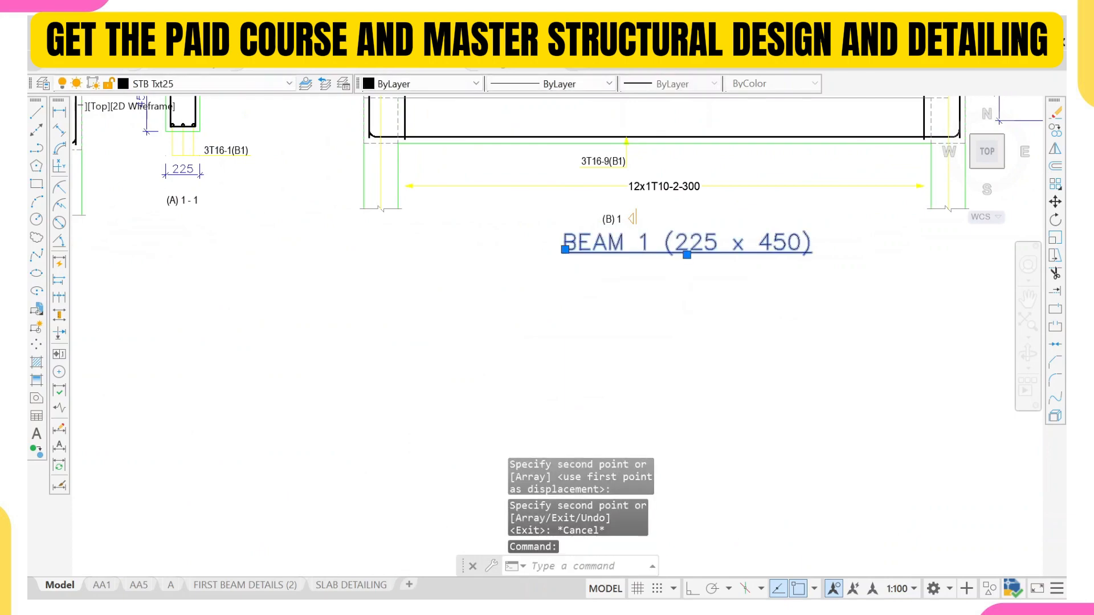
pyautogui.doubleClick(647, 242)
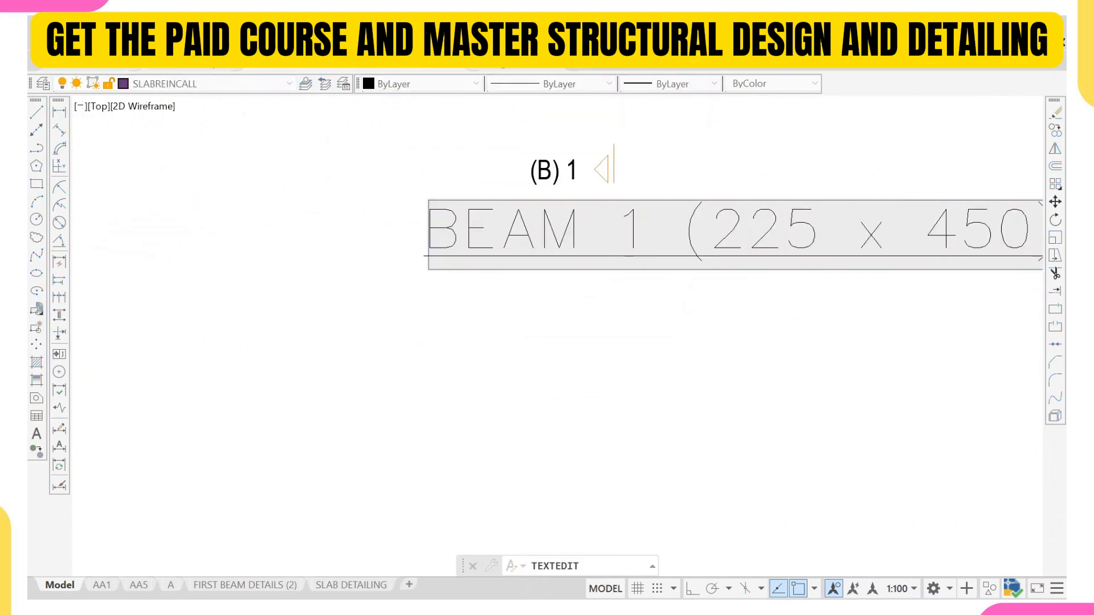
pyautogui.write('2')
pyautogui.click(664, 301)
pyautogui.scroll(-6, 650, 288)
pyautogui.press('Escape')
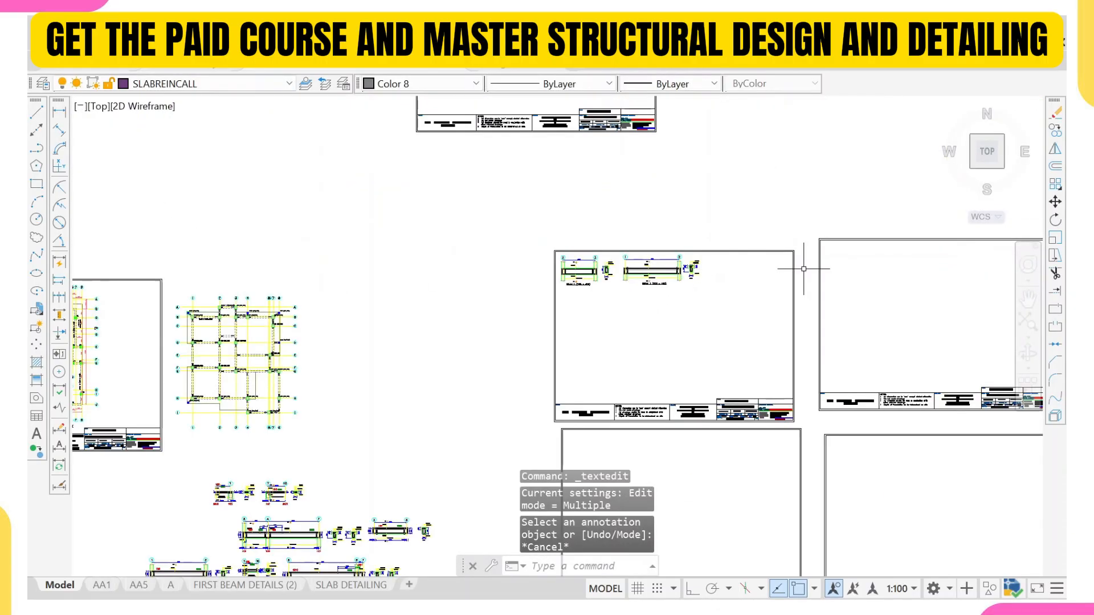
# - Copy the floor plan's BEAM 2 (225x450) label to just below beam 1B6, between grids 4 and 7
pyautogui.moveTo(363, 297); pyautogui.dragTo(551, 216, button='middle')
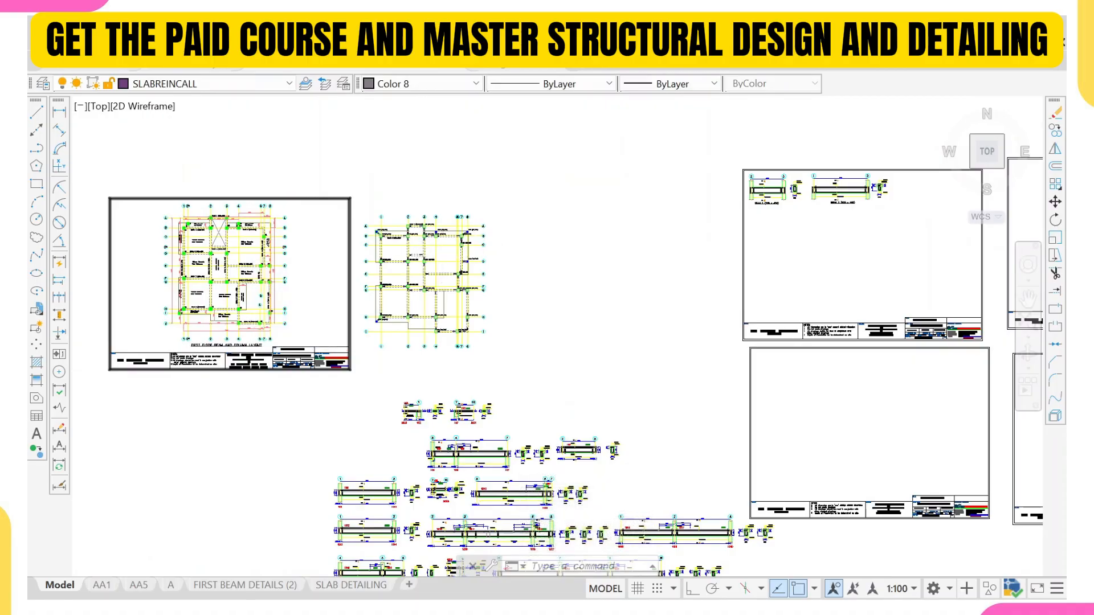
pyautogui.scroll(8, 409, 234)
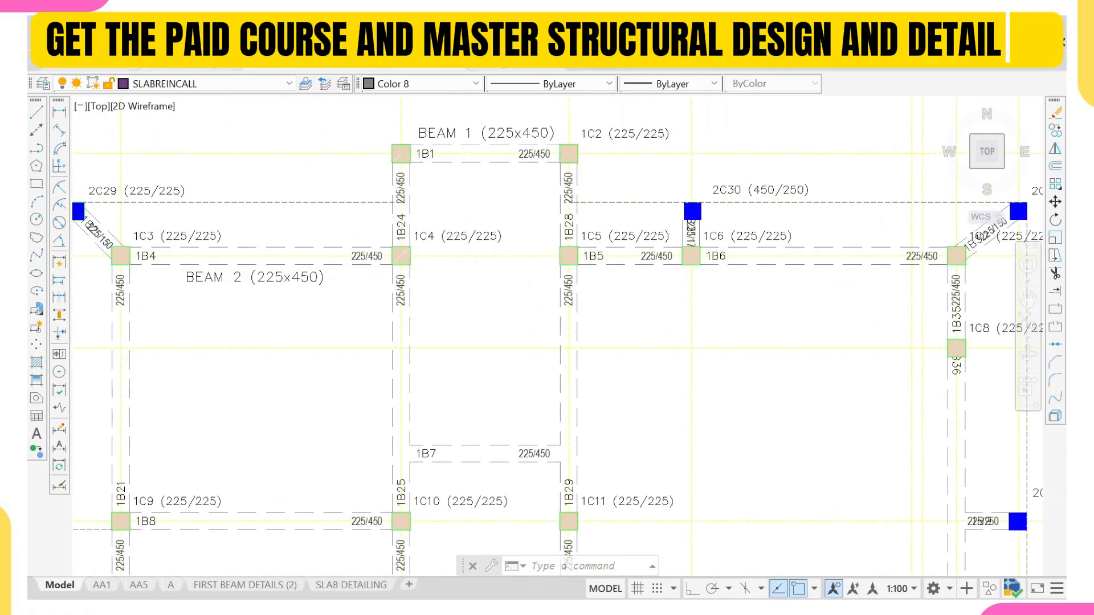
pyautogui.scroll(4, 230, 284)
pyautogui.click(257, 277)
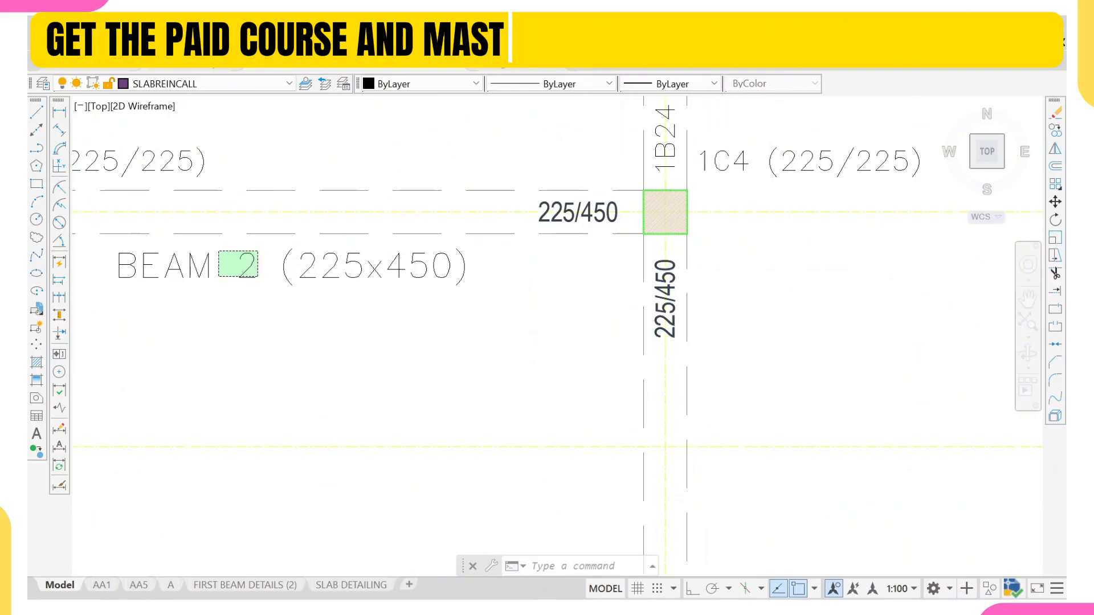
pyautogui.click(219, 251)
pyautogui.write('co')
pyautogui.press('Return')
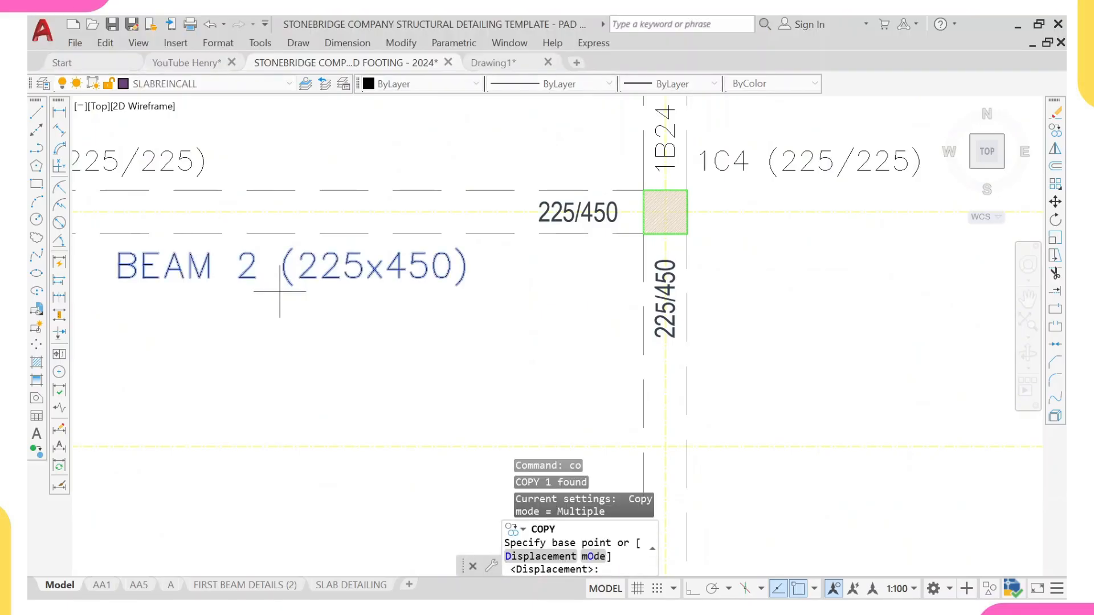
pyautogui.click(267, 234)
pyautogui.scroll(-5, 284, 213)
pyautogui.scroll(6, 464, 225)
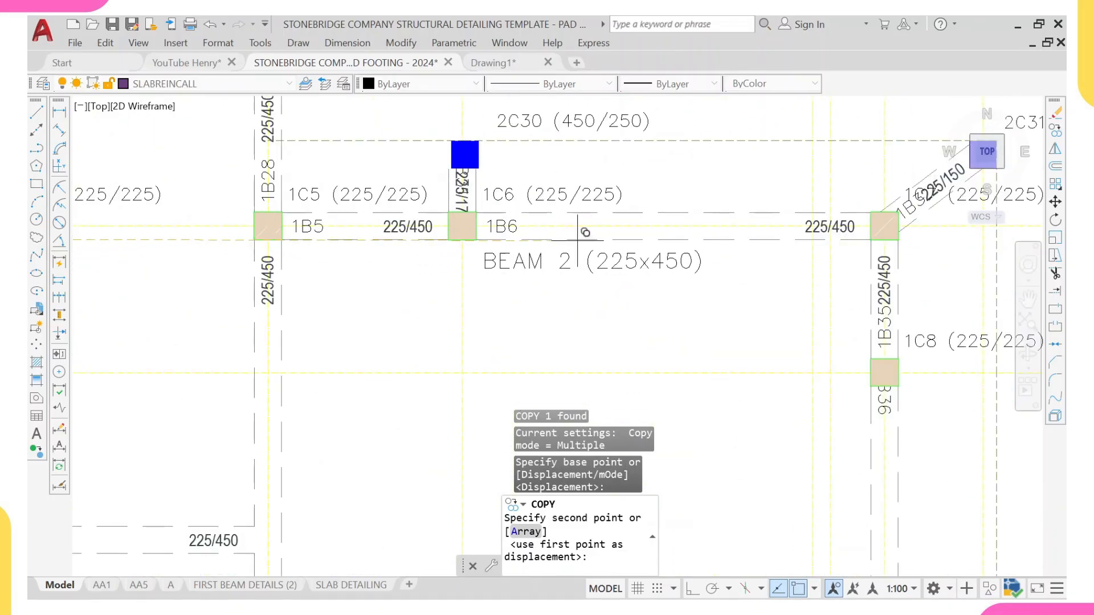
pyautogui.click(578, 234)
pyautogui.press('Escape')
# - Change the beam number to 3 in the copied label below beam 1B6
pyautogui.scroll(2, 563, 260)
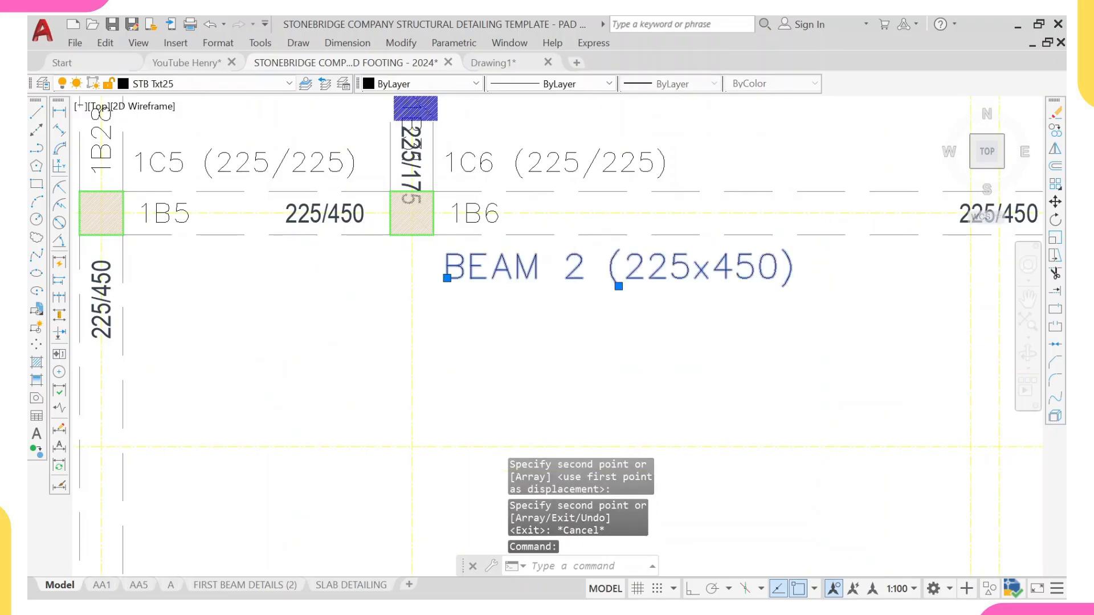
pyautogui.doubleClick(578, 270)
pyautogui.scroll(3, 586, 272)
pyautogui.click(587, 272)
pyautogui.press('BackSpace')
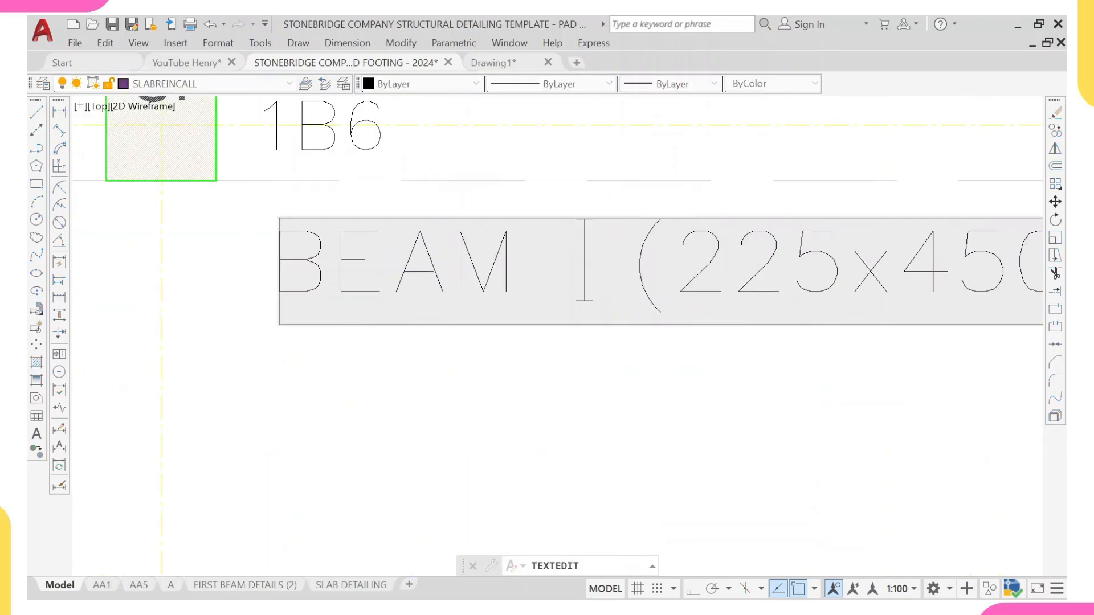
pyautogui.write('3')
pyautogui.click(579, 450)
pyautogui.scroll(-5, 570, 370)
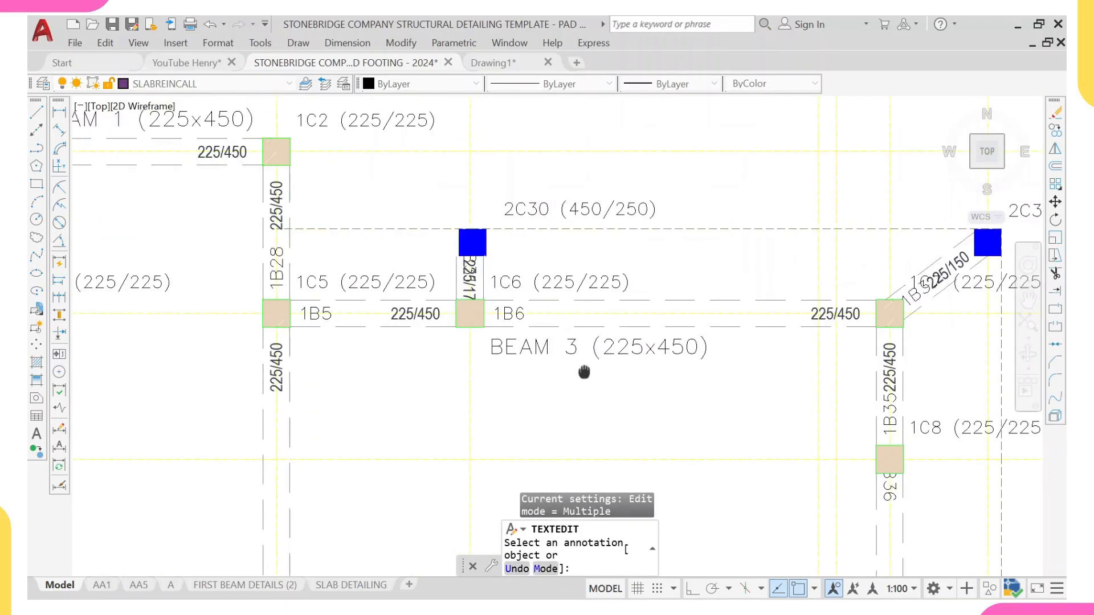
pyautogui.press('Escape')
# - Erase the 370 and 150 dimensions, lower dimension chain, column labels 1C5–1C7, beam labels 1B5–1B6 and 225/450 labels from the grid 3–7 elevation
pyautogui.scroll(-8, 350, 304)
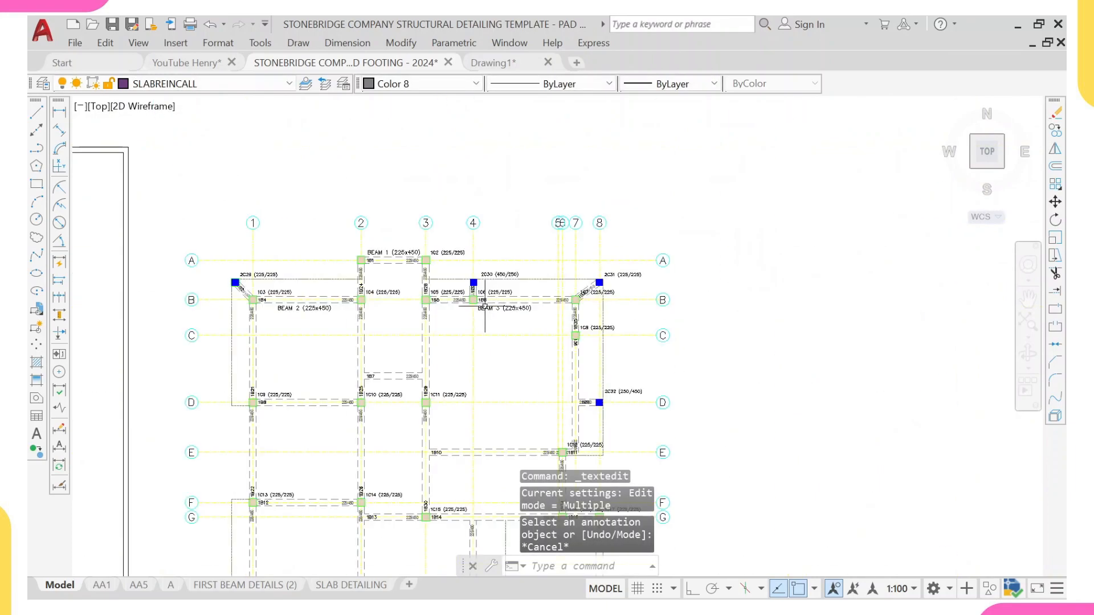
pyautogui.scroll(10, 479, 411)
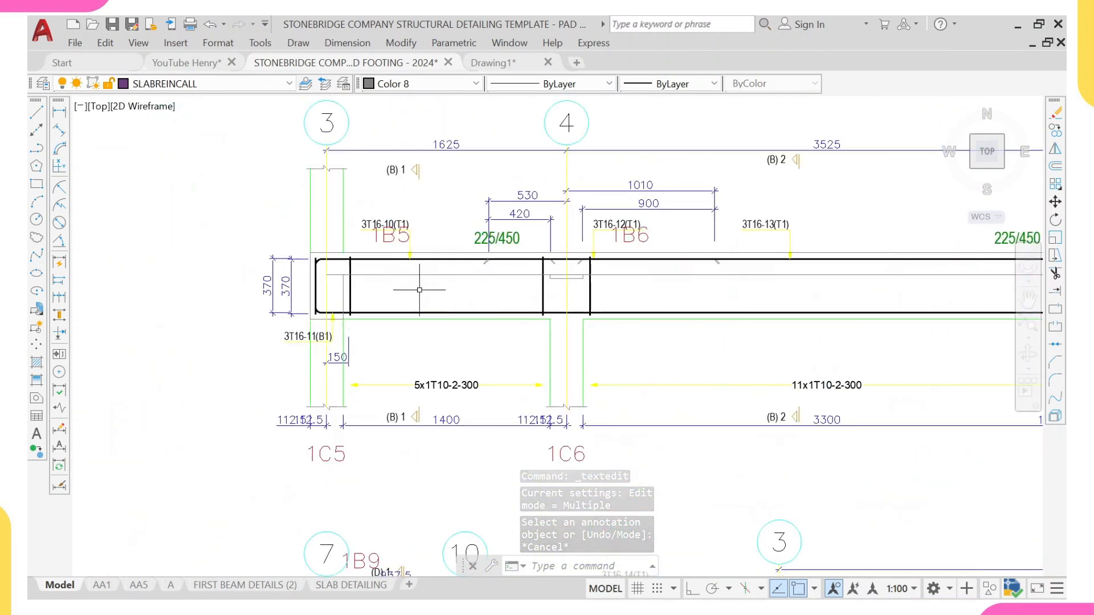
pyautogui.click(295, 240)
pyautogui.click(234, 312)
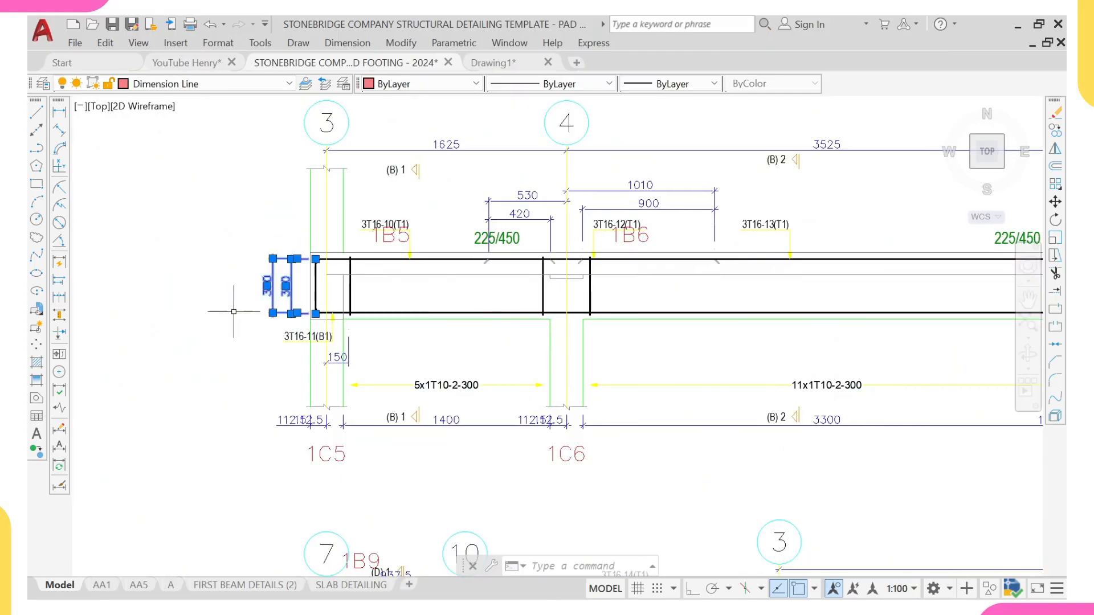
pyautogui.moveTo(234, 312); pyautogui.dragTo(240, 241, button='middle')
pyautogui.scroll(-3, 300, 278)
pyautogui.moveTo(734, 333); pyautogui.dragTo(523, 335, button='middle')
pyautogui.scroll(4, 596, 331)
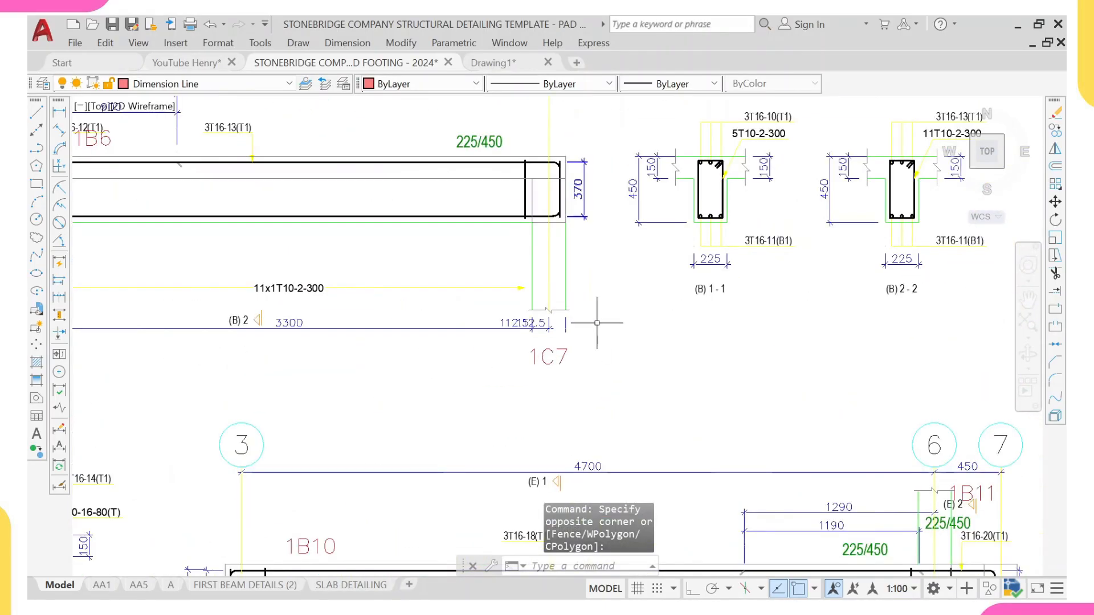
pyautogui.click(598, 333)
pyautogui.moveTo(307, 402); pyautogui.dragTo(393, 377, button='middle')
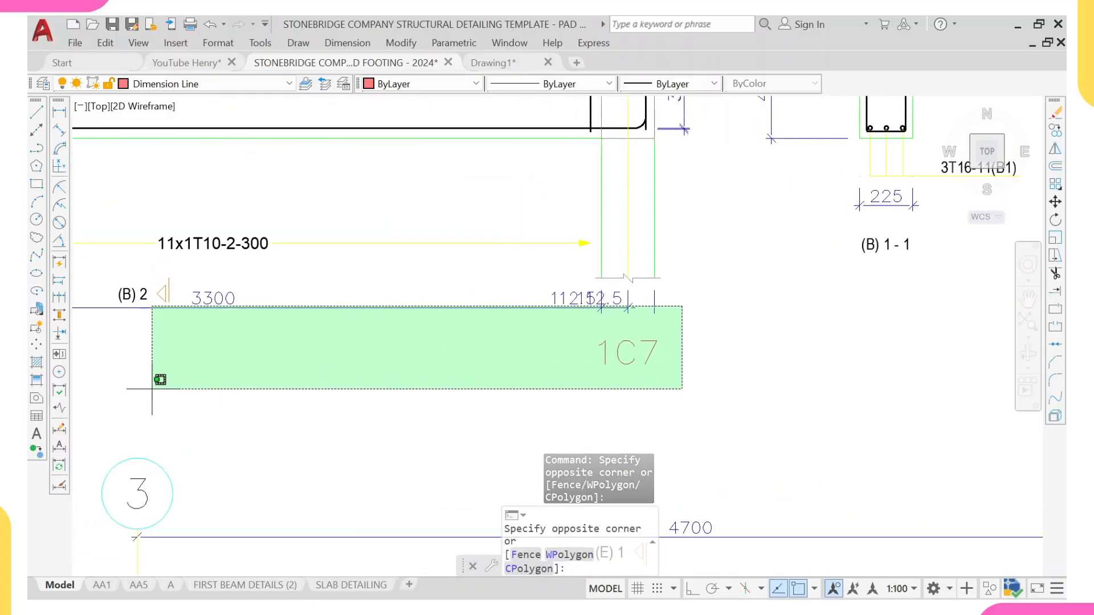
pyautogui.moveTo(135, 388); pyautogui.dragTo(391, 386, button='middle')
pyautogui.moveTo(150, 406); pyautogui.dragTo(234, 402, button='middle')
pyautogui.scroll(-2, 122, 407)
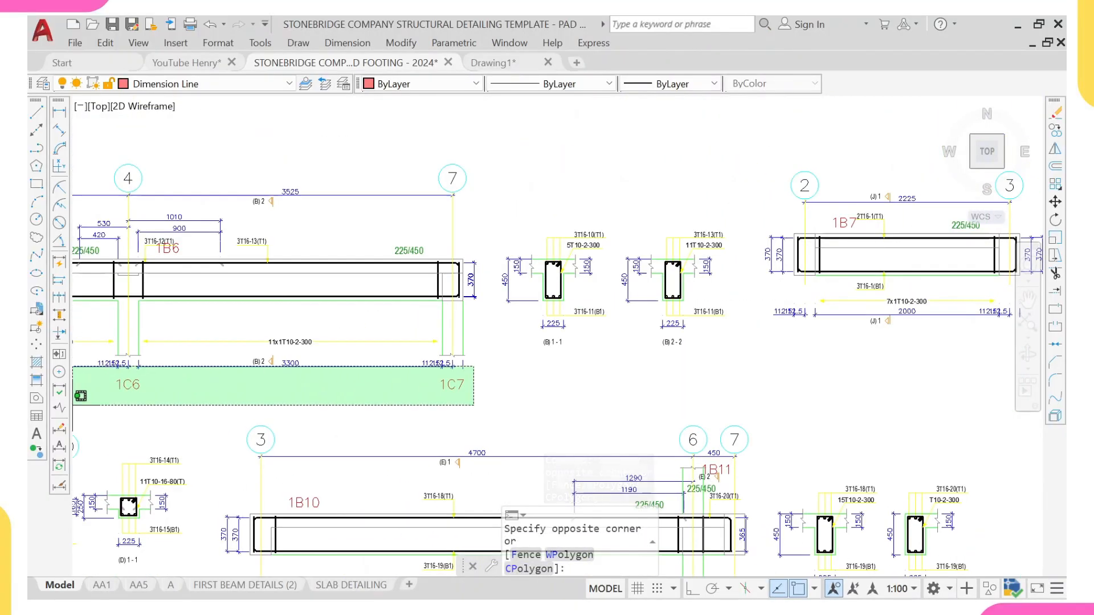
pyautogui.scroll(-1, 325, 396)
pyautogui.moveTo(81, 402); pyautogui.dragTo(206, 390, button='middle')
pyautogui.scroll(1, 206, 391)
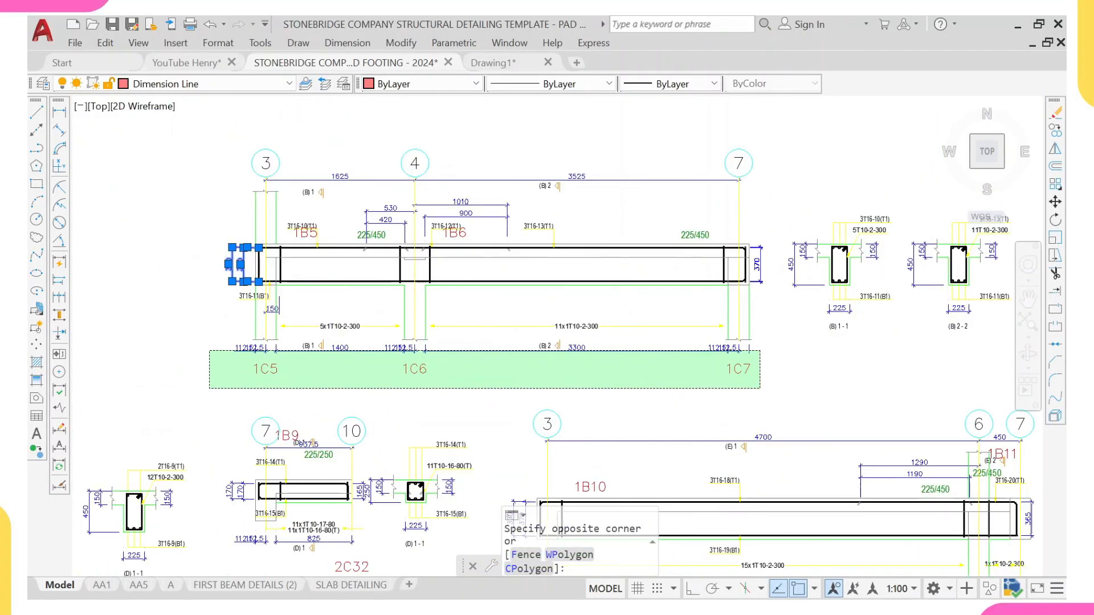
pyautogui.click(206, 390)
pyautogui.scroll(1, 207, 389)
pyautogui.scroll(2, 228, 308)
pyautogui.scroll(2, 268, 277)
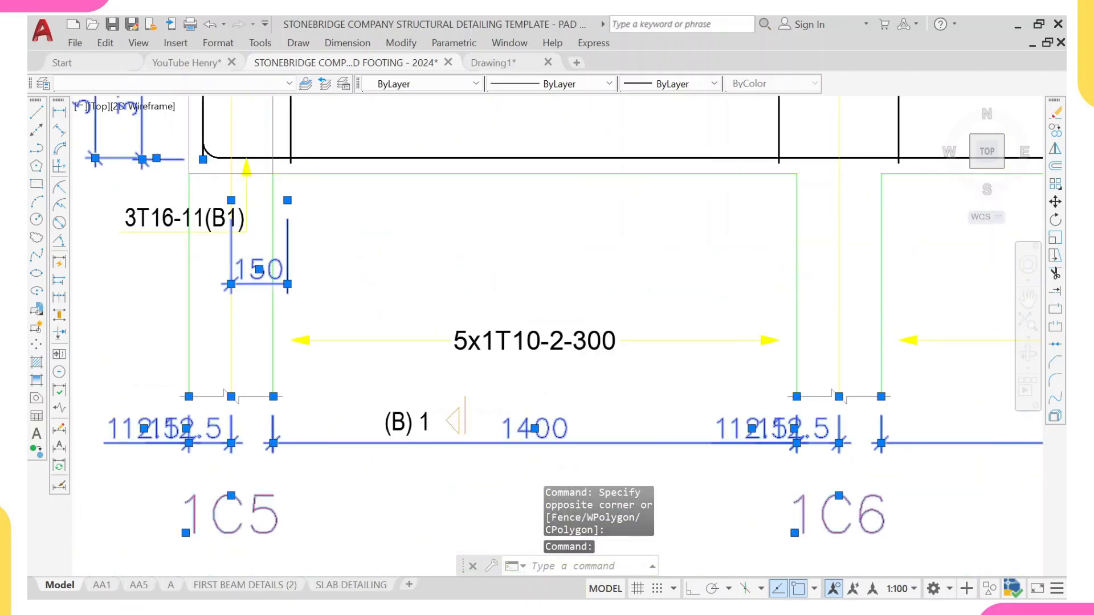
pyautogui.scroll(-8, 270, 268)
pyautogui.scroll(2, 600, 228)
pyautogui.scroll(2, 600, 228)
pyautogui.click(623, 209)
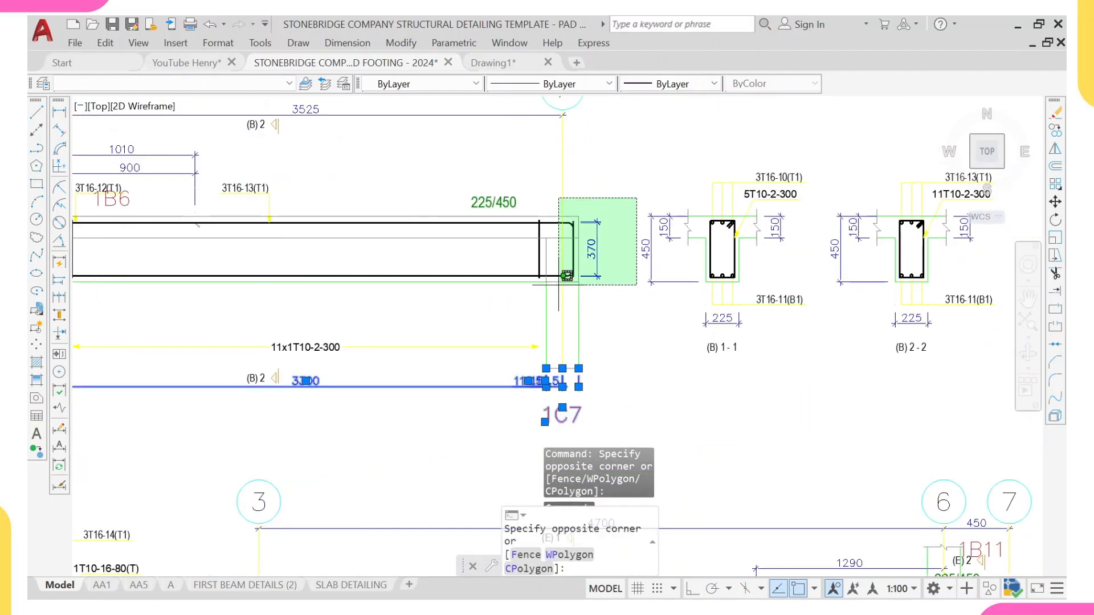
pyautogui.click(584, 283)
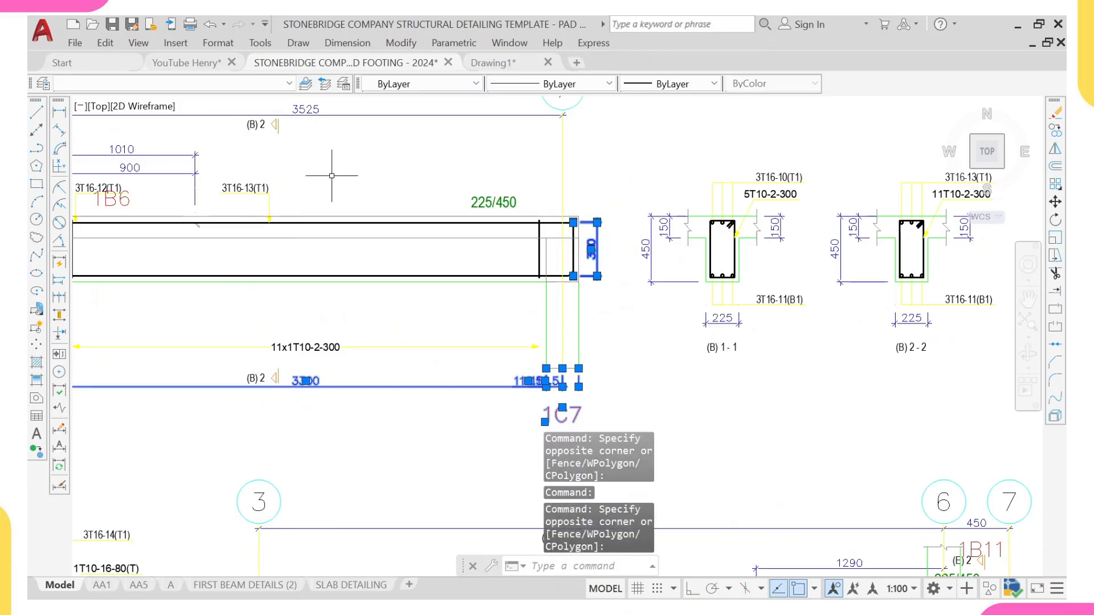
pyautogui.moveTo(461, 185); pyautogui.dragTo(598, 192, button='middle')
pyautogui.click(635, 187)
pyautogui.click(597, 219)
pyautogui.moveTo(267, 174); pyautogui.dragTo(389, 173, button='middle')
pyautogui.click(371, 206)
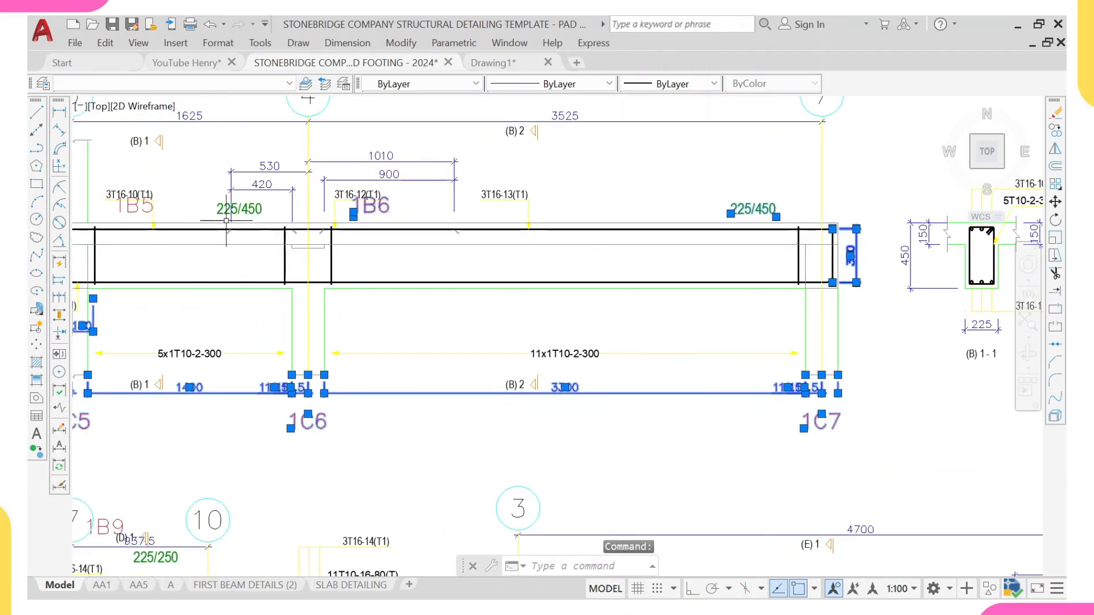
pyautogui.moveTo(231, 237); pyautogui.dragTo(377, 237, button='middle')
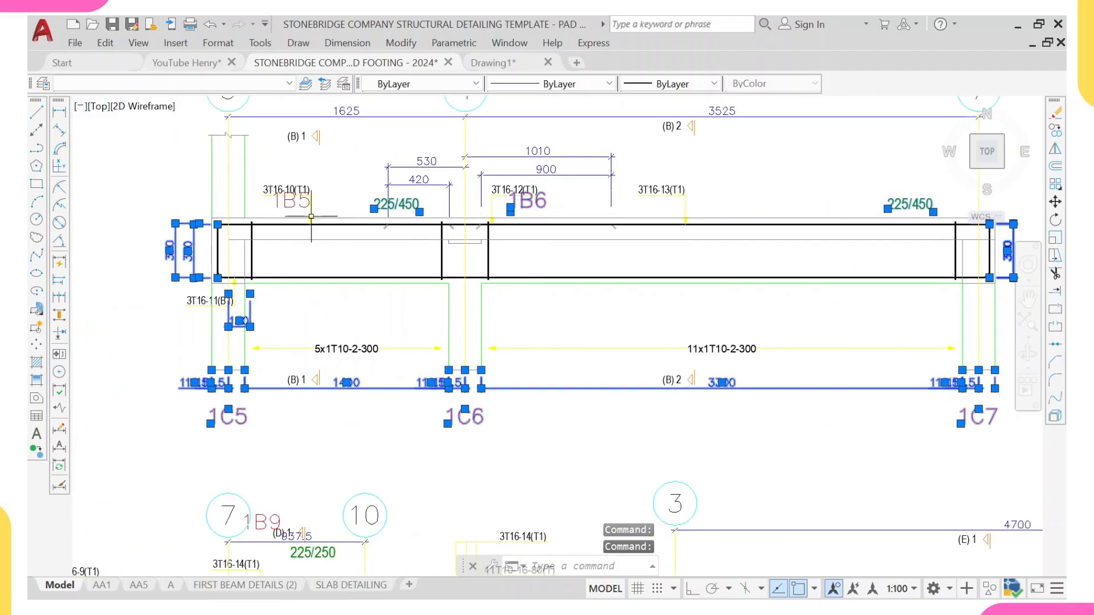
pyautogui.click(279, 202)
pyautogui.scroll(-2, 263, 214)
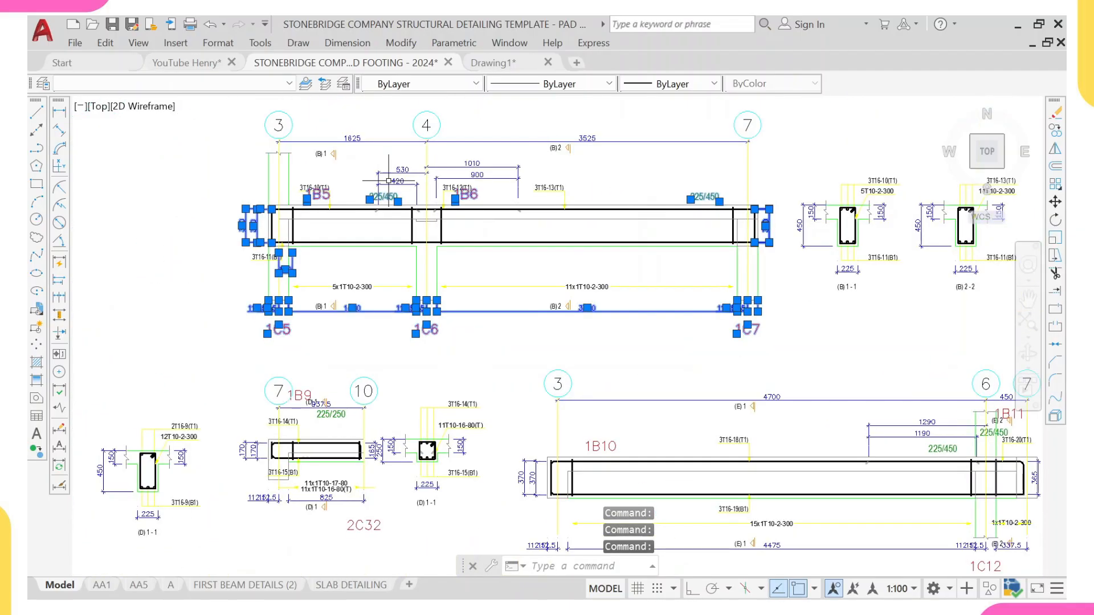
pyautogui.write('e')
pyautogui.press('Return')
pyautogui.scroll(2, 313, 227)
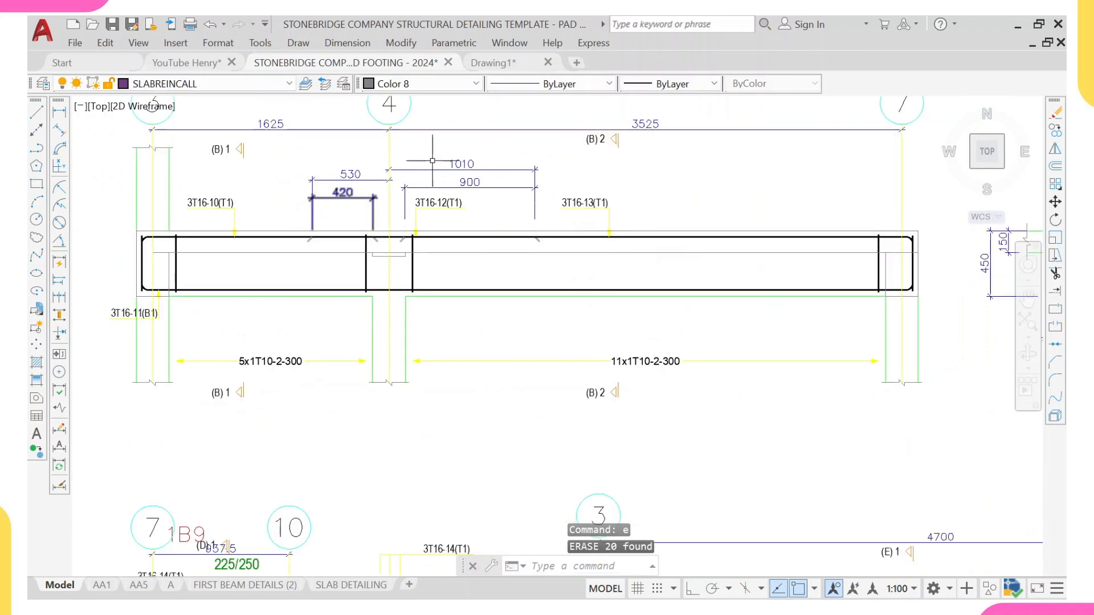
pyautogui.scroll(-2, 493, 190)
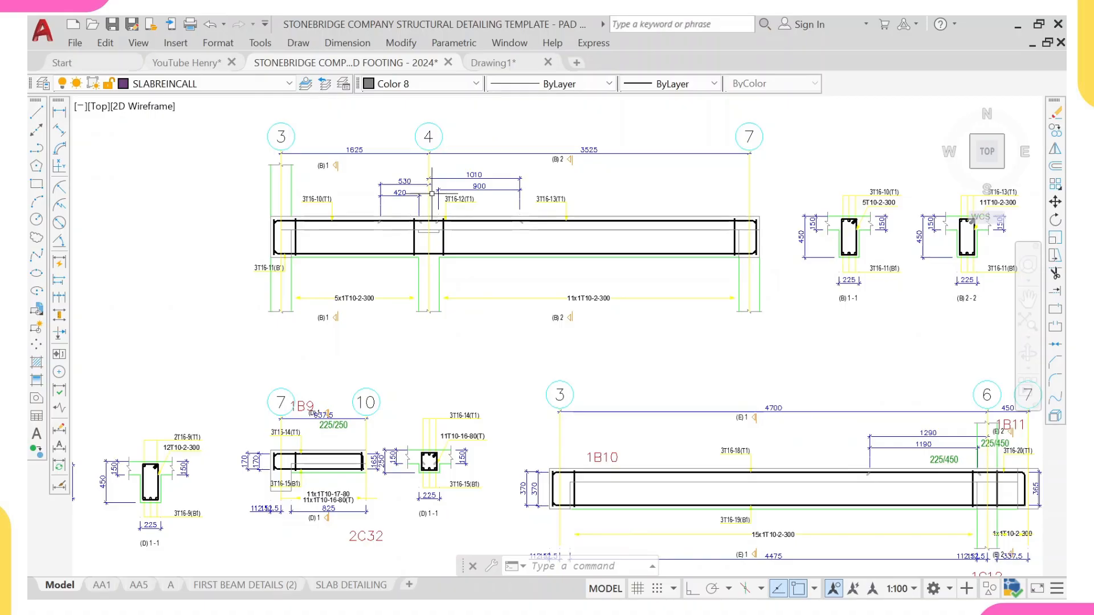
# - Examine the beam run between grids 3 and 7 on the floor plan against its beam elevation
pyautogui.scroll(-2, 377, 239)
pyautogui.moveTo(355, 217); pyautogui.dragTo(320, 317, button='middle')
pyautogui.scroll(-2, 323, 313)
pyautogui.moveTo(316, 195); pyautogui.dragTo(313, 280, button='middle')
pyautogui.moveTo(303, 178); pyautogui.dragTo(303, 271, button='middle')
pyautogui.scroll(6, 289, 167)
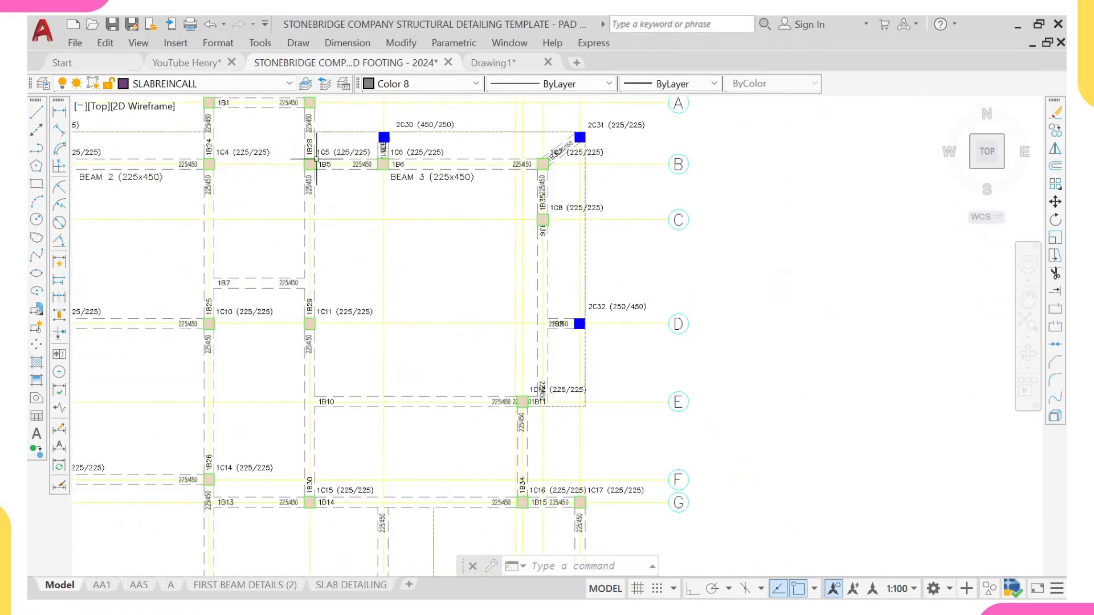
pyautogui.scroll(2, 349, 153)
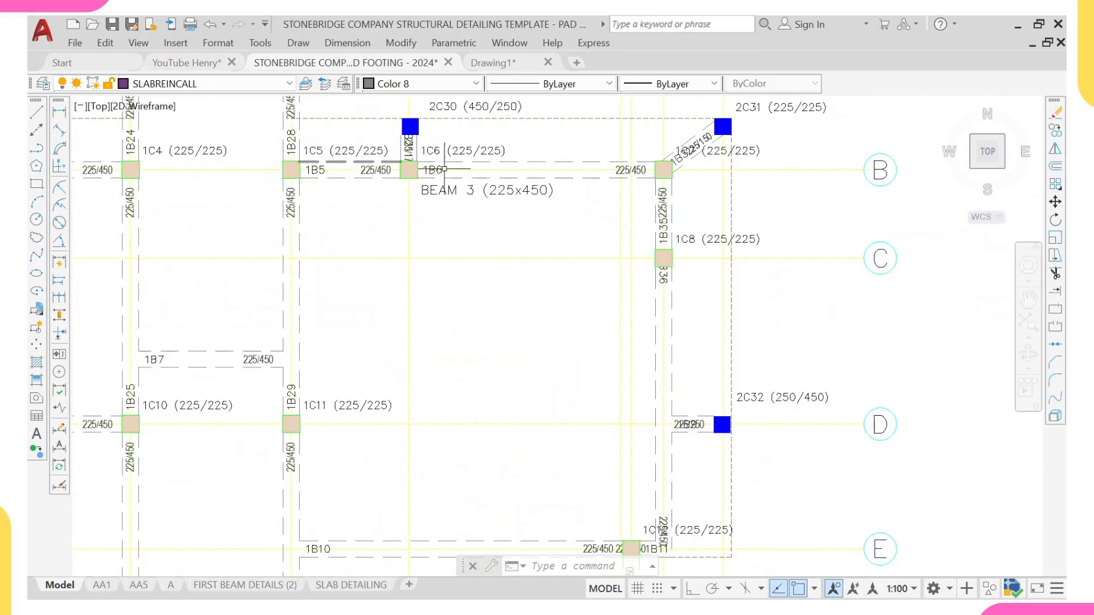
pyautogui.scroll(-3, 445, 169)
pyautogui.scroll(-3, 374, 532)
pyautogui.moveTo(395, 511)
pyautogui.mouseDown(button='middle')
pyautogui.moveTo(389, 406)
pyautogui.moveTo(381, 434)
pyautogui.mouseUp(button='middle')
pyautogui.scroll(6, 407, 543)
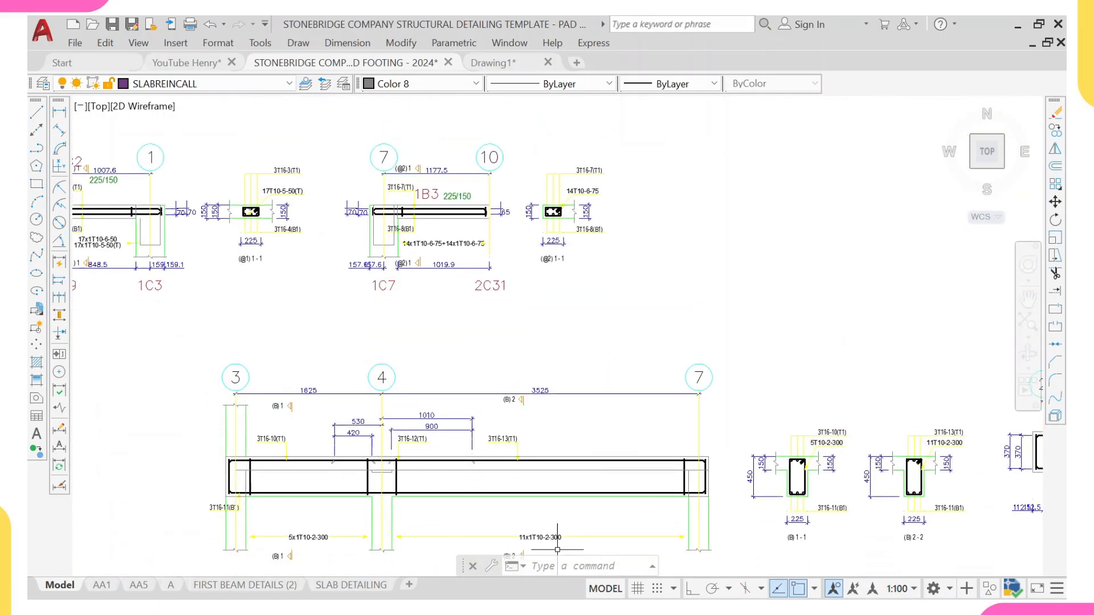
# - Switch to ProtaStructure, examine the reinforcement data for beams 1B5 and 1B6 on axis B, and return to the STONEBRIDGE drawing in AutoCAD
pyautogui.click(740, 581)
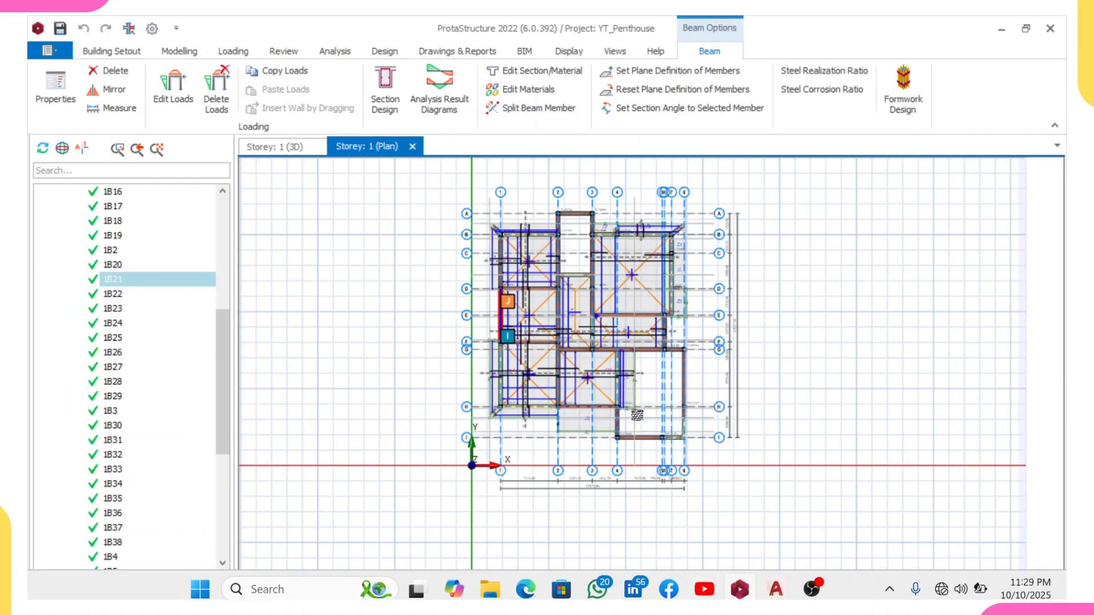
pyautogui.scroll(4, 595, 226)
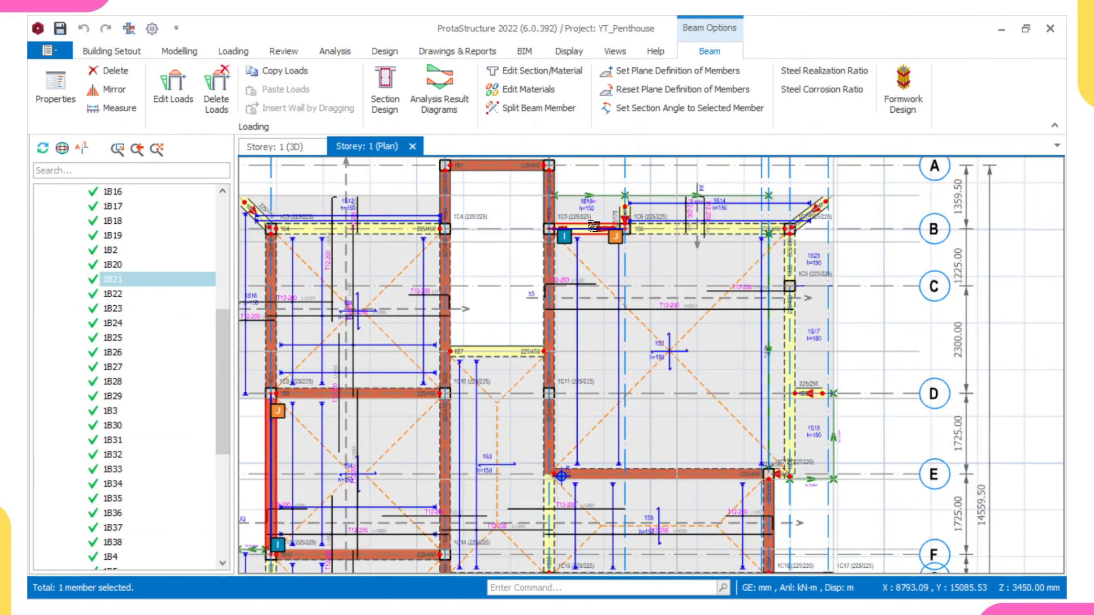
pyautogui.rightClick(593, 226)
pyautogui.click(652, 350)
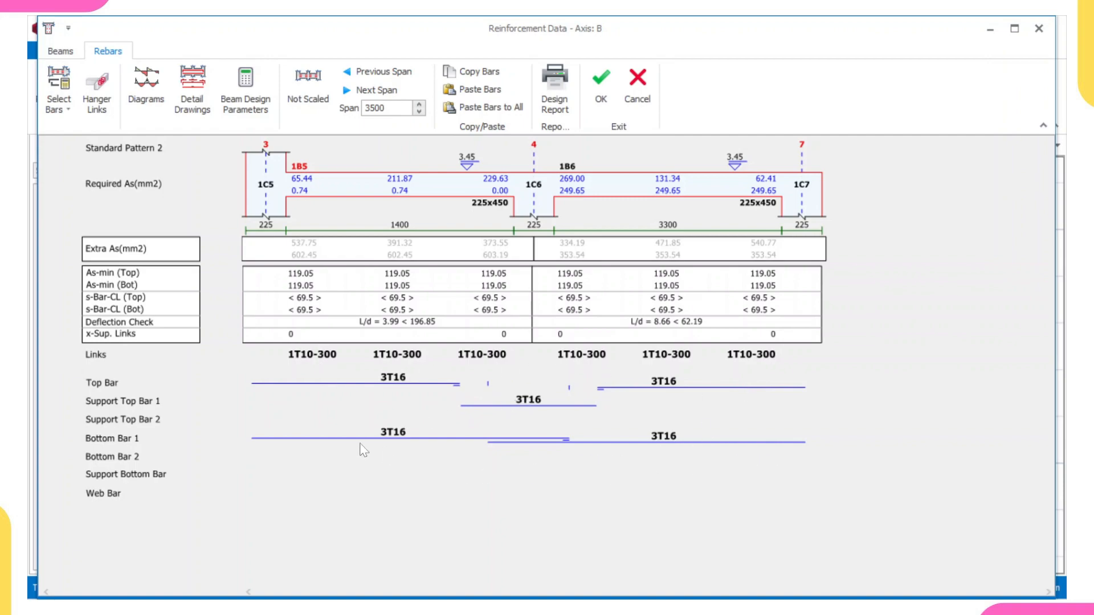
pyautogui.click(1039, 28)
pyautogui.moveTo(777, 590)
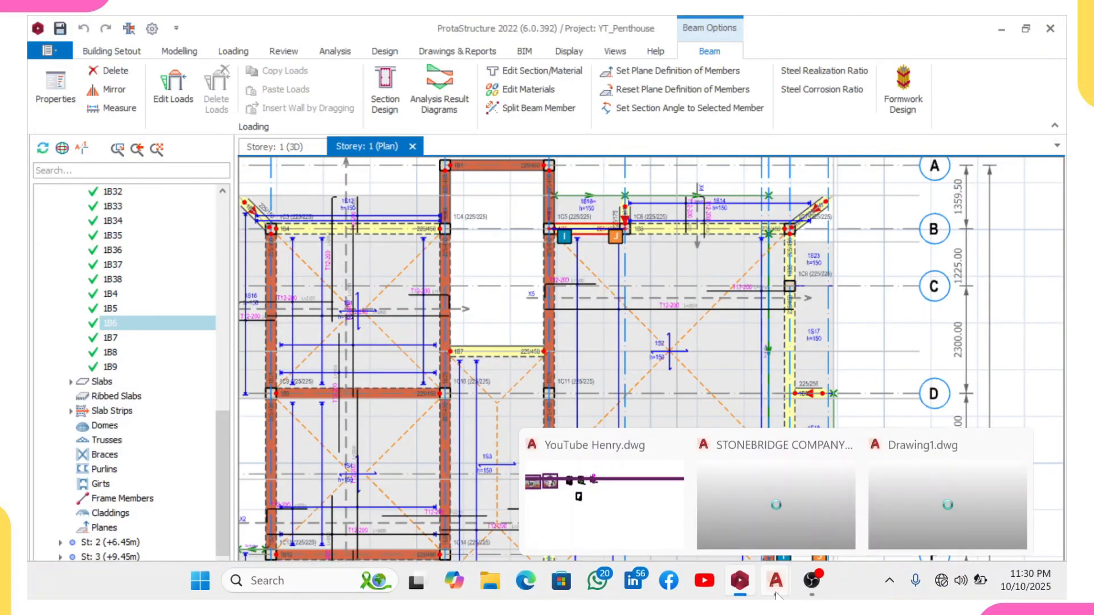
pyautogui.moveTo(628, 513)
pyautogui.click(737, 491)
# - Erase the 530, 420, 1010 and 900 bar dimensions and the four slanted bar-end marks around grid 4 of the beam elevation
pyautogui.scroll(5, 352, 474)
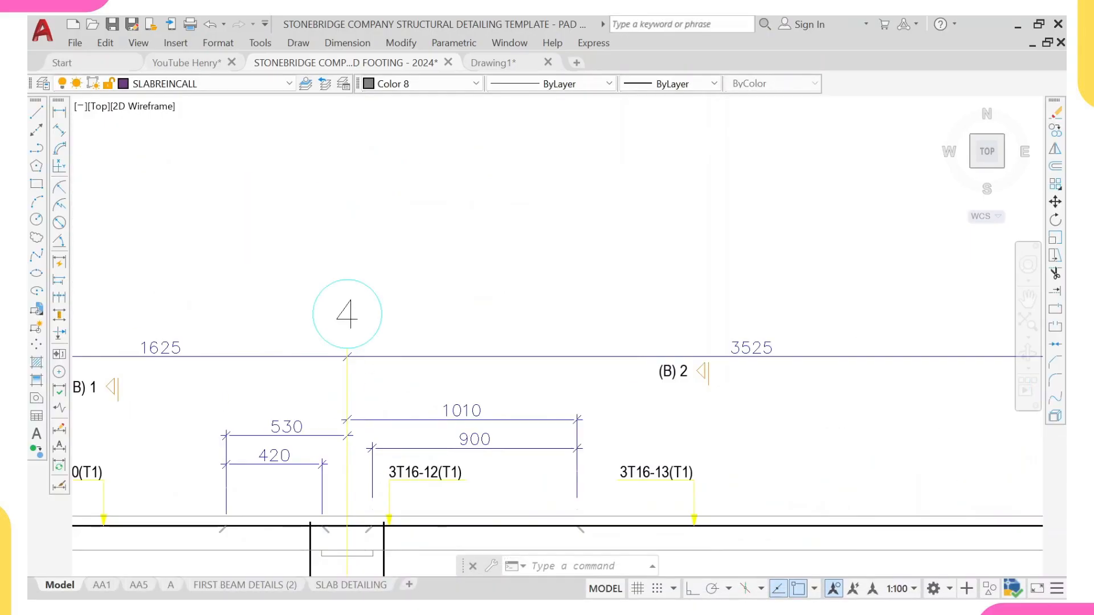
pyautogui.scroll(2, 342, 431)
pyautogui.moveTo(342, 430); pyautogui.dragTo(572, 227, button='middle')
pyautogui.click(486, 197)
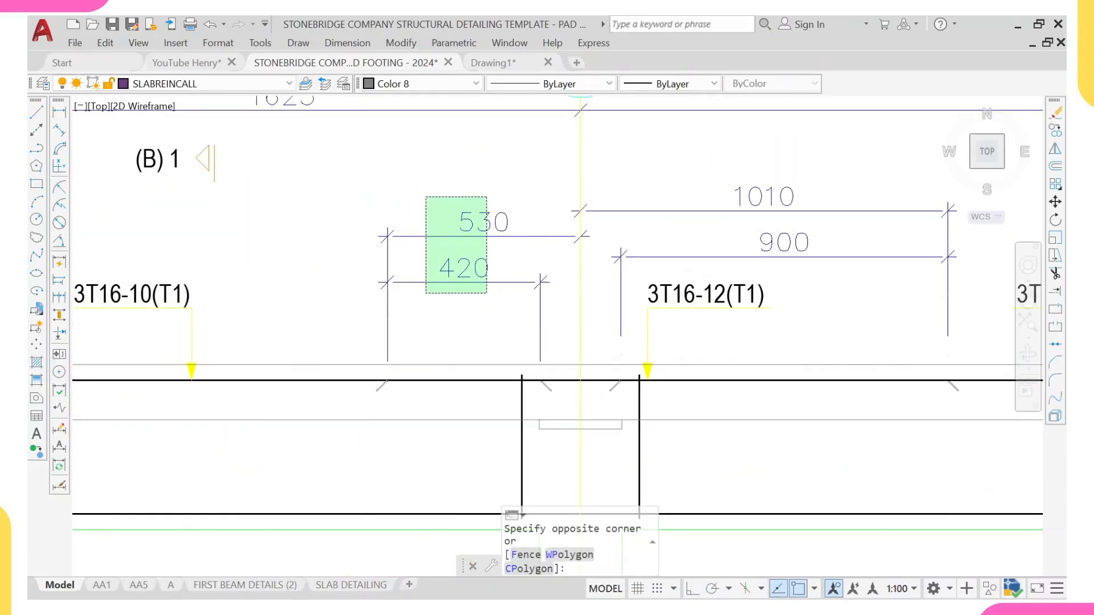
pyautogui.click(425, 293)
pyautogui.moveTo(884, 189); pyautogui.dragTo(743, 225, button='middle')
pyautogui.click(797, 206)
pyautogui.click(721, 308)
pyautogui.moveTo(725, 367); pyautogui.dragTo(730, 261, button='middle')
pyautogui.scroll(4, 816, 317)
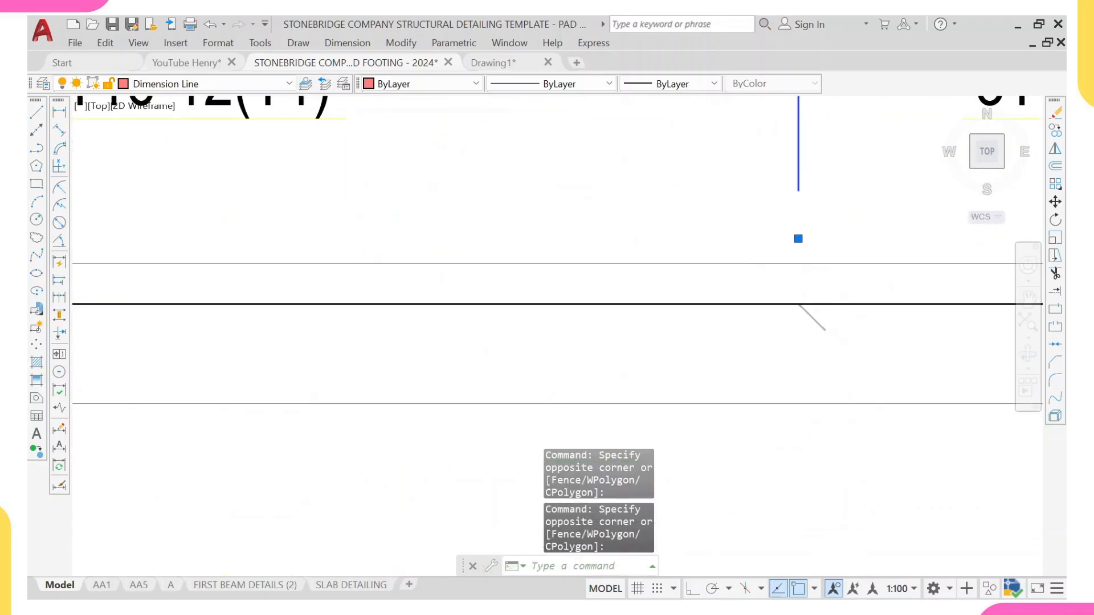
pyautogui.click(852, 322)
pyautogui.scroll(-2, 643, 360)
pyautogui.moveTo(643, 361); pyautogui.dragTo(664, 346, button='middle')
pyautogui.click(664, 347)
pyautogui.scroll(2, 232, 354)
pyautogui.moveTo(231, 354); pyautogui.dragTo(496, 293, button='middle')
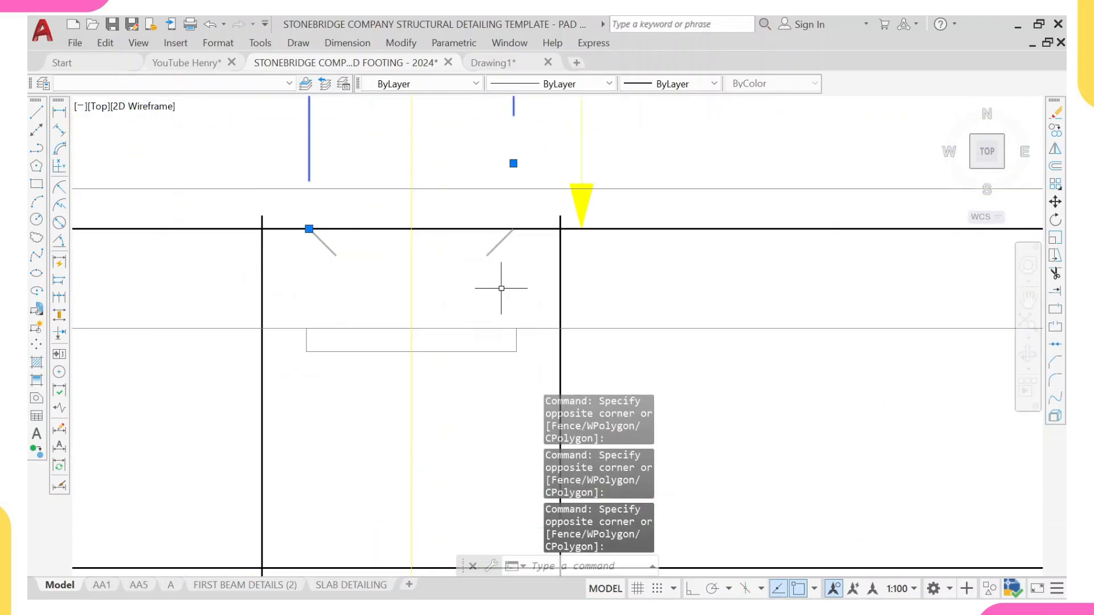
pyautogui.click(509, 257)
pyautogui.click(461, 233)
pyautogui.scroll(-2, 359, 247)
pyautogui.scroll(2, 422, 233)
pyautogui.scroll(2, 425, 233)
pyautogui.click(448, 239)
pyautogui.click(225, 234)
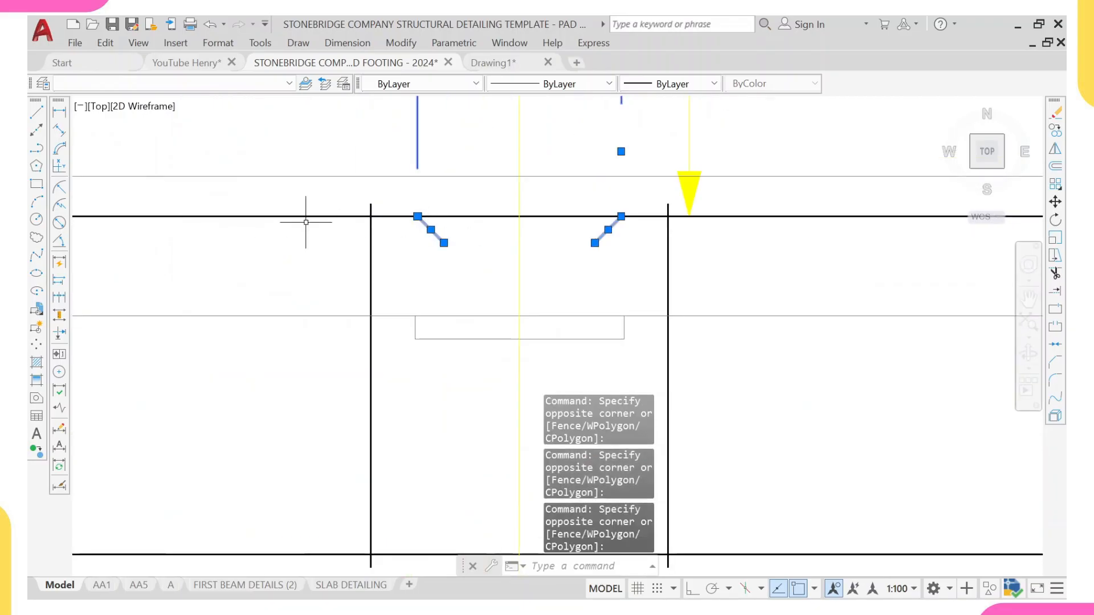
pyautogui.scroll(-4, 632, 188)
pyautogui.scroll(3, 501, 234)
pyautogui.click(492, 218)
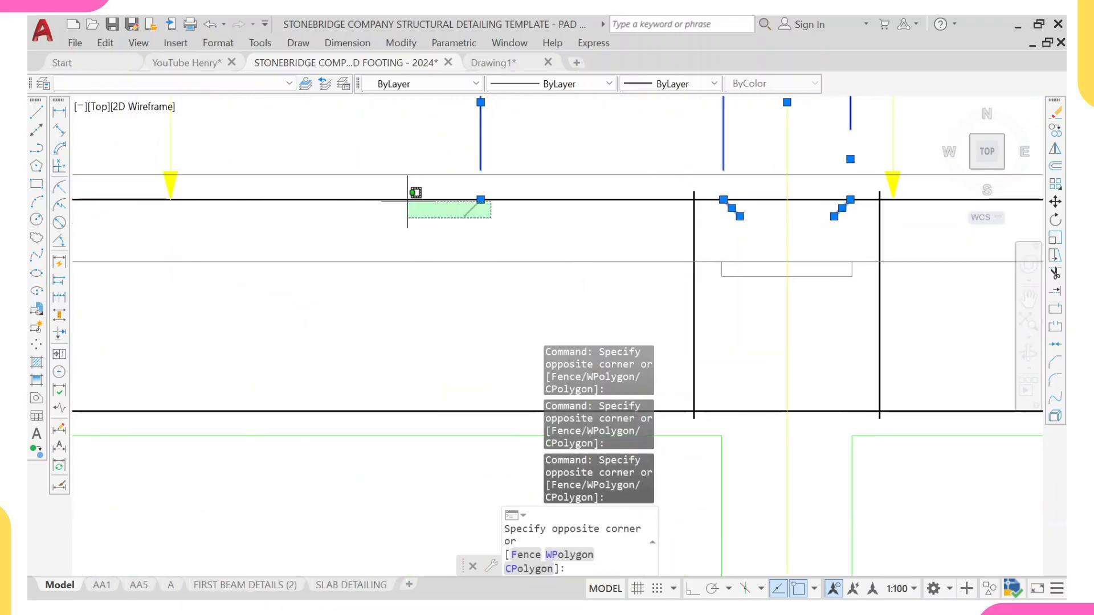
pyautogui.click(407, 214)
pyautogui.scroll(-4, 495, 225)
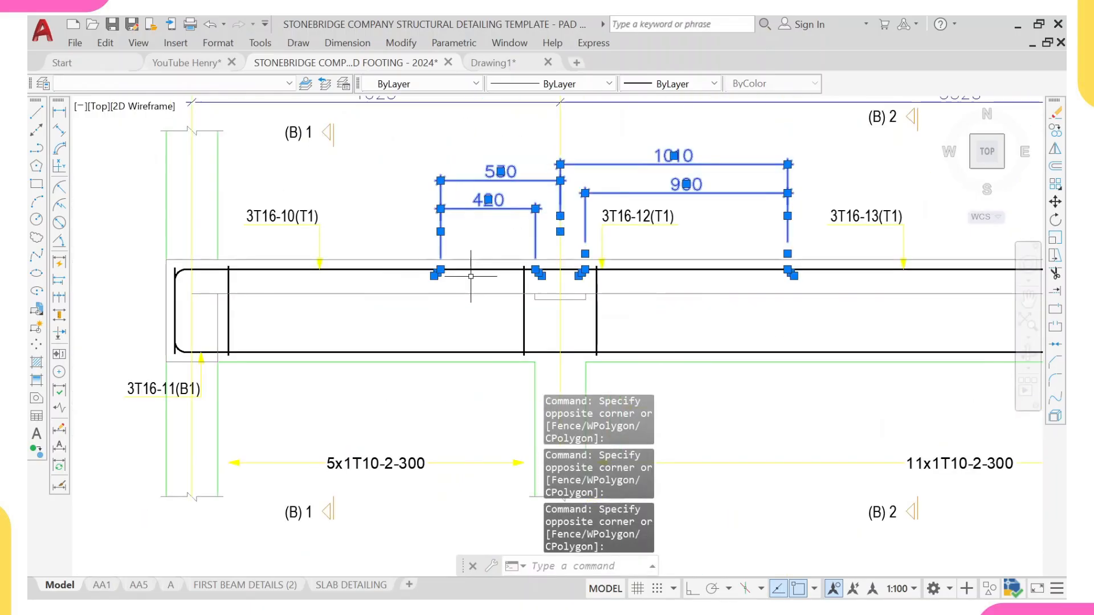
pyautogui.scroll(-3, 330, 344)
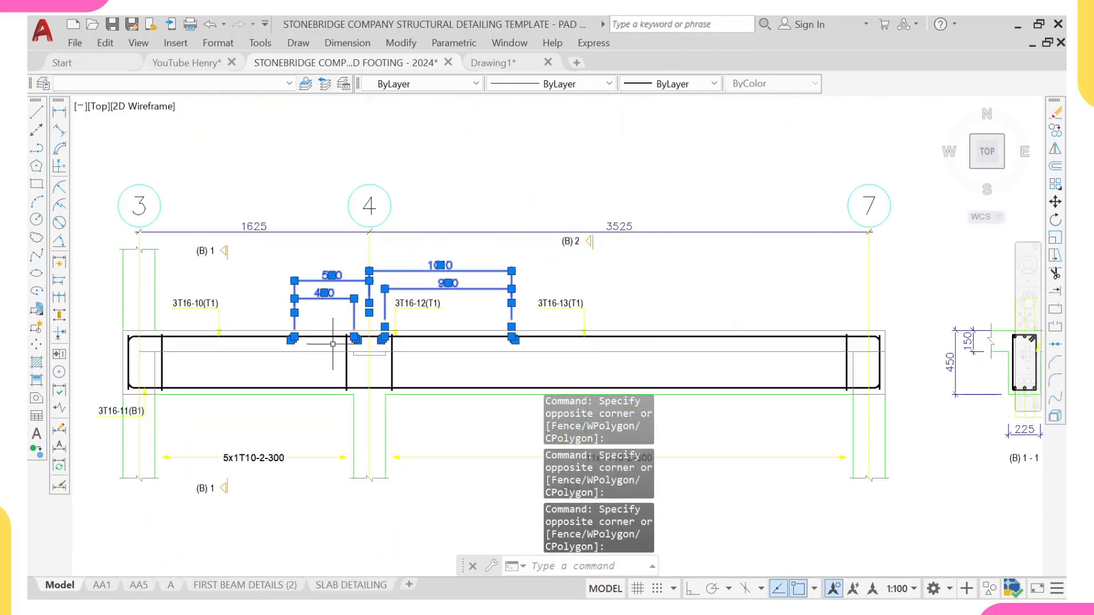
pyautogui.write('e')
pyautogui.press('Return')
# - Examine the cleaned grid 3–7 beam elevation, its cross-sections and the neighbouring beam details
pyautogui.scroll(-4, 333, 344)
pyautogui.moveTo(347, 356); pyautogui.dragTo(225, 390, button='middle')
pyautogui.scroll(-2, 247, 405)
pyautogui.moveTo(291, 403); pyautogui.dragTo(343, 393, button='middle')
pyautogui.scroll(4, 459, 387)
pyautogui.scroll(-2, 460, 386)
pyautogui.moveTo(460, 386); pyautogui.dragTo(526, 361, button='middle')
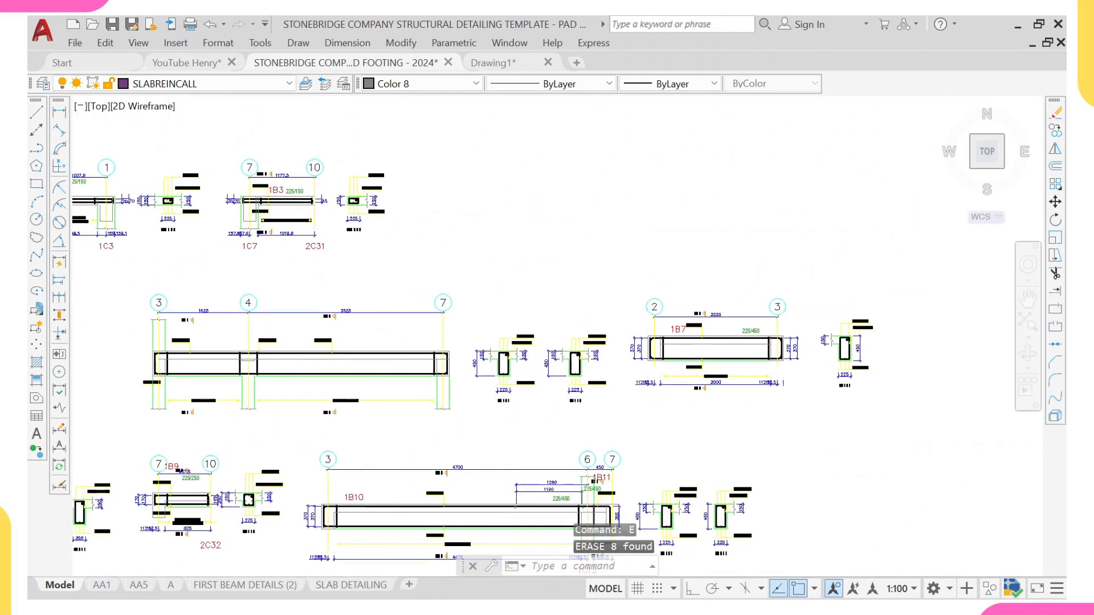
pyautogui.scroll(4, 250, 360)
pyautogui.moveTo(175, 345); pyautogui.dragTo(455, 324, button='middle')
pyautogui.scroll(-2, 379, 341)
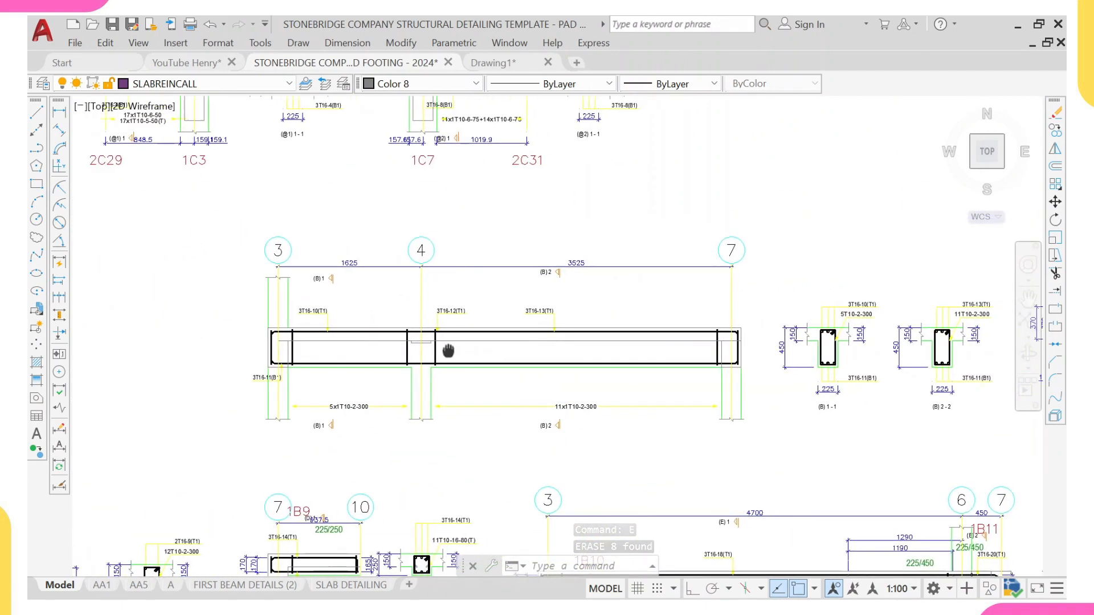
pyautogui.moveTo(519, 367); pyautogui.dragTo(444, 368, button='middle')
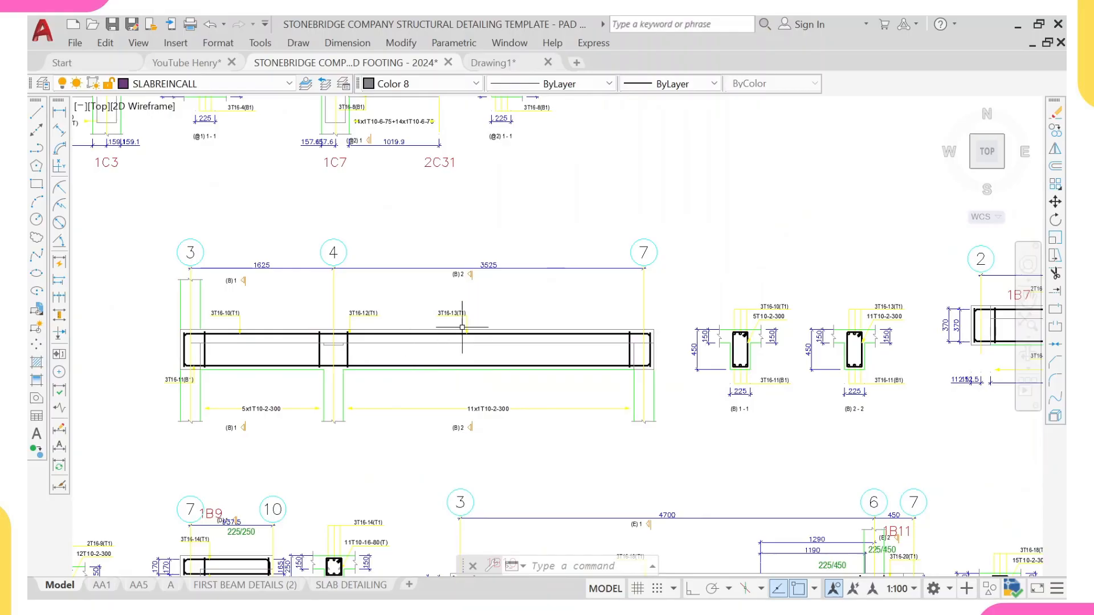
# - Switch to ProtaStructure, open the axis B beam reinforcement data, and try 2T16 bottom bars in spans 1B5 and 1B6
pyautogui.moveTo(648, 599)
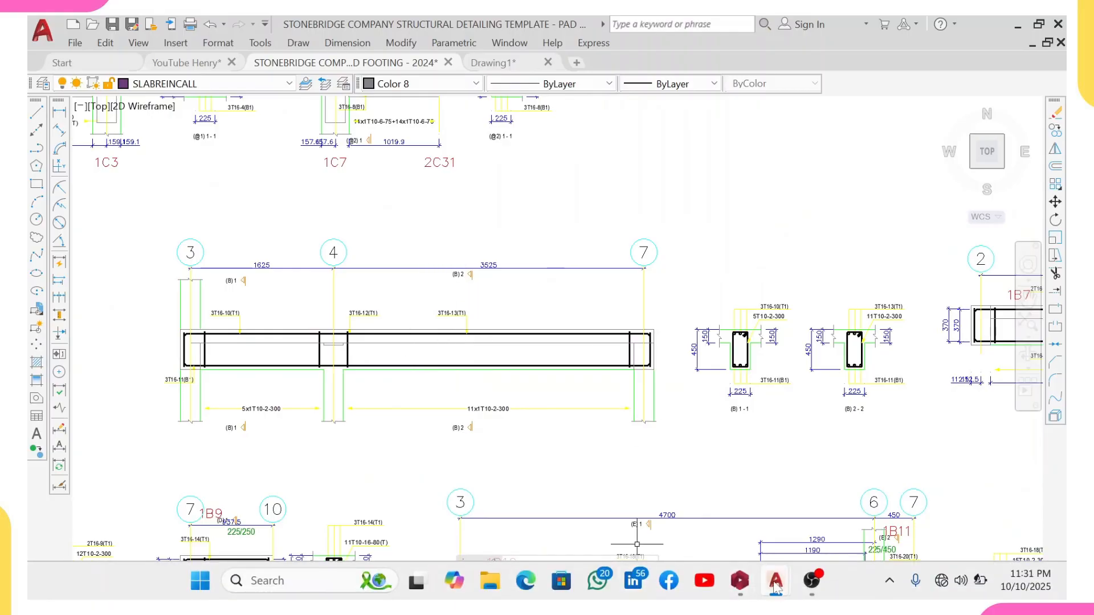
pyautogui.moveTo(753, 589)
pyautogui.click(739, 534)
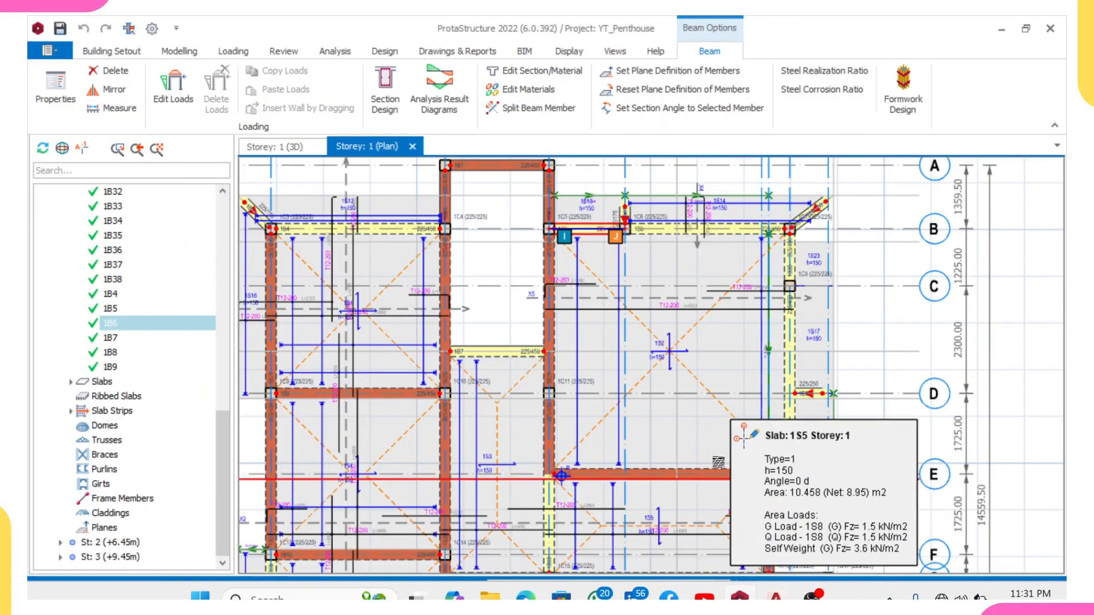
pyautogui.rightClick(581, 233)
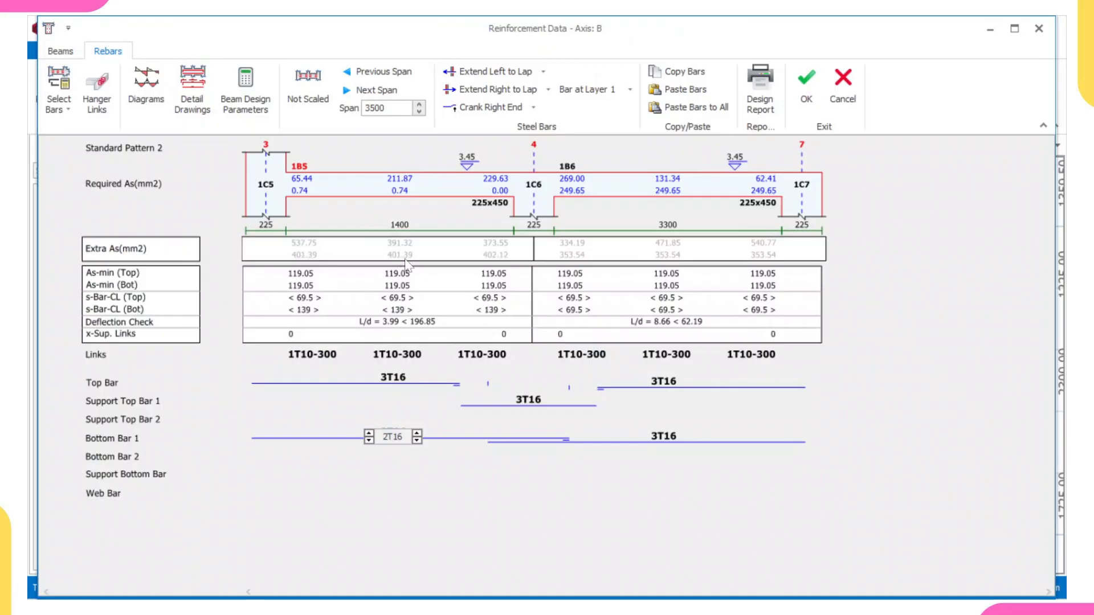
pyautogui.click(656, 442)
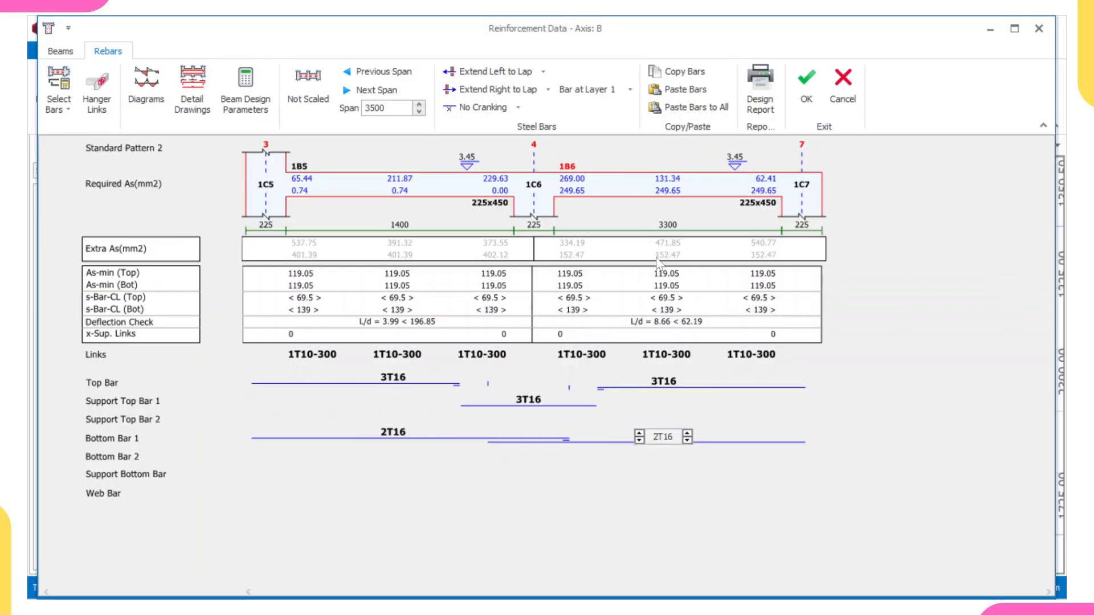
pyautogui.click(592, 424)
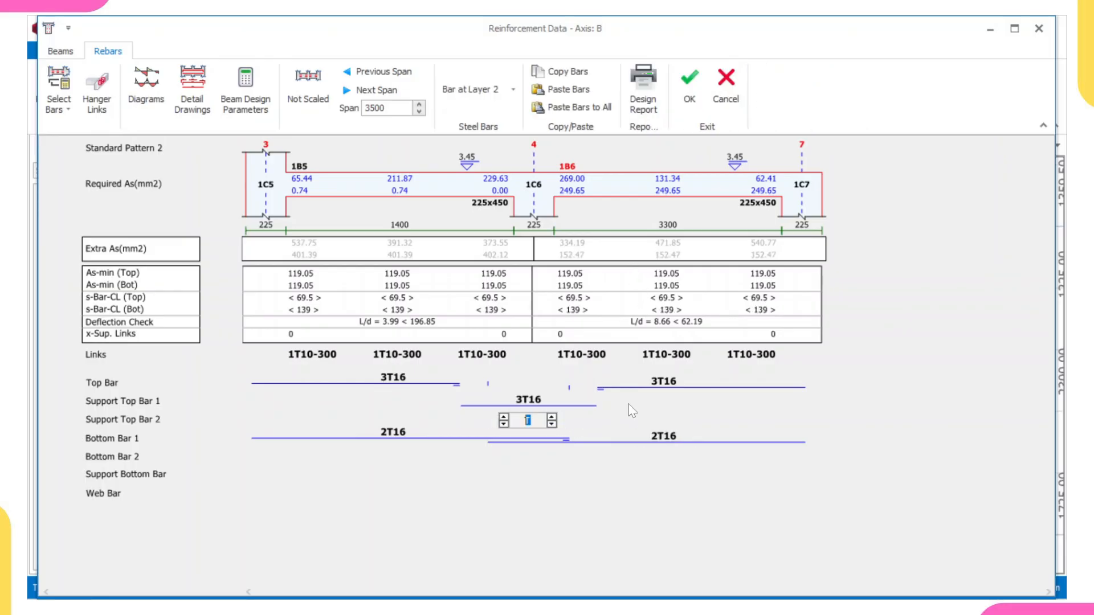
# - Try 2T16 for the top bars of spans 1B5 and 1B6 and for the support top bar over grid 4
pyautogui.click(656, 386)
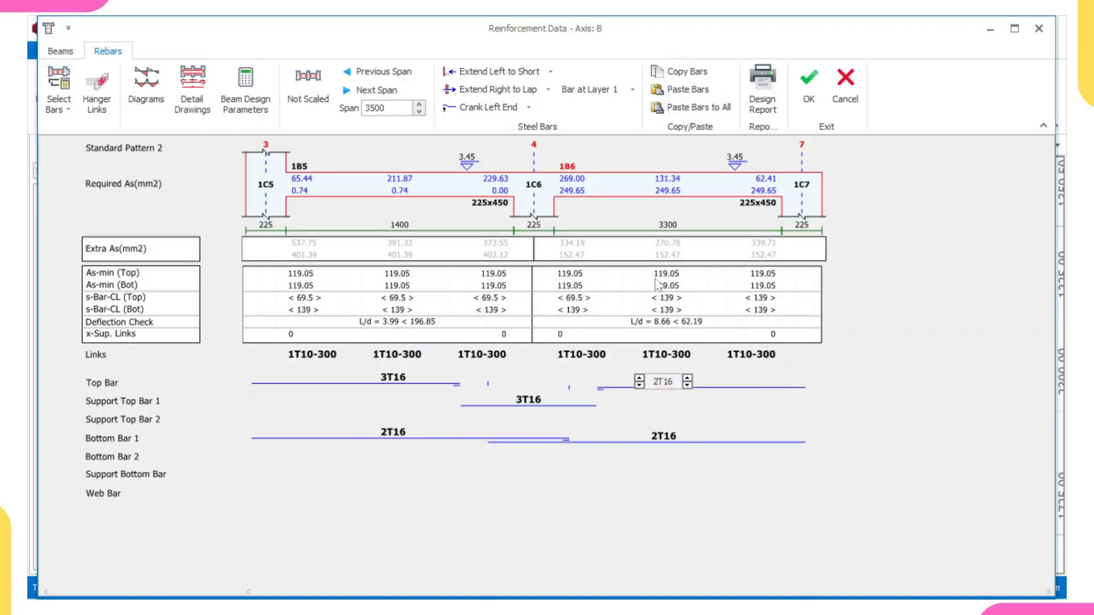
pyautogui.click(409, 383)
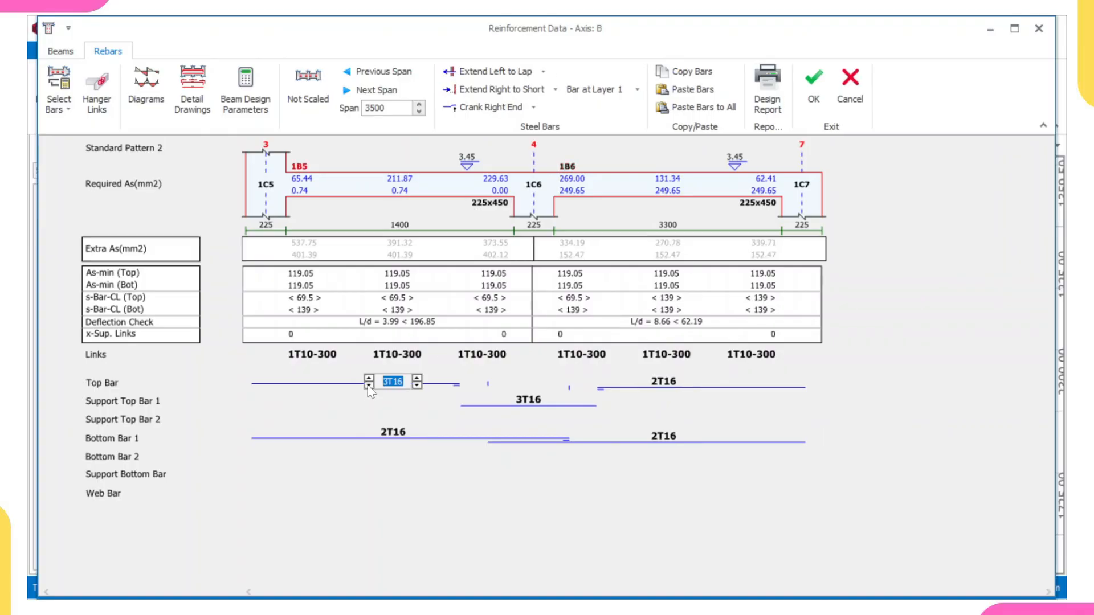
pyautogui.click(517, 399)
pyautogui.click(505, 405)
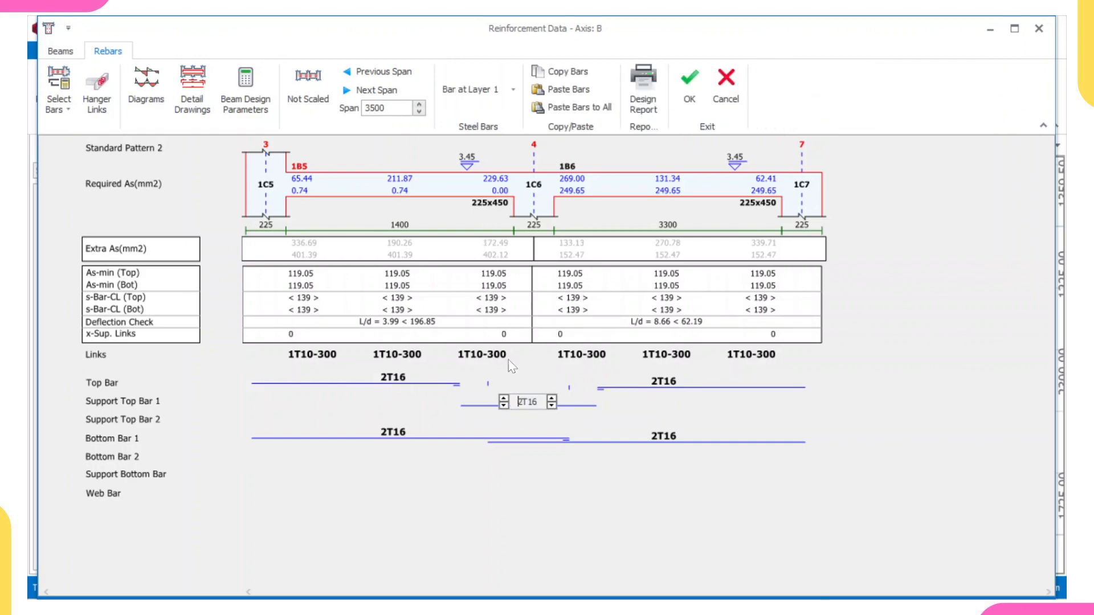
pyautogui.click(552, 457)
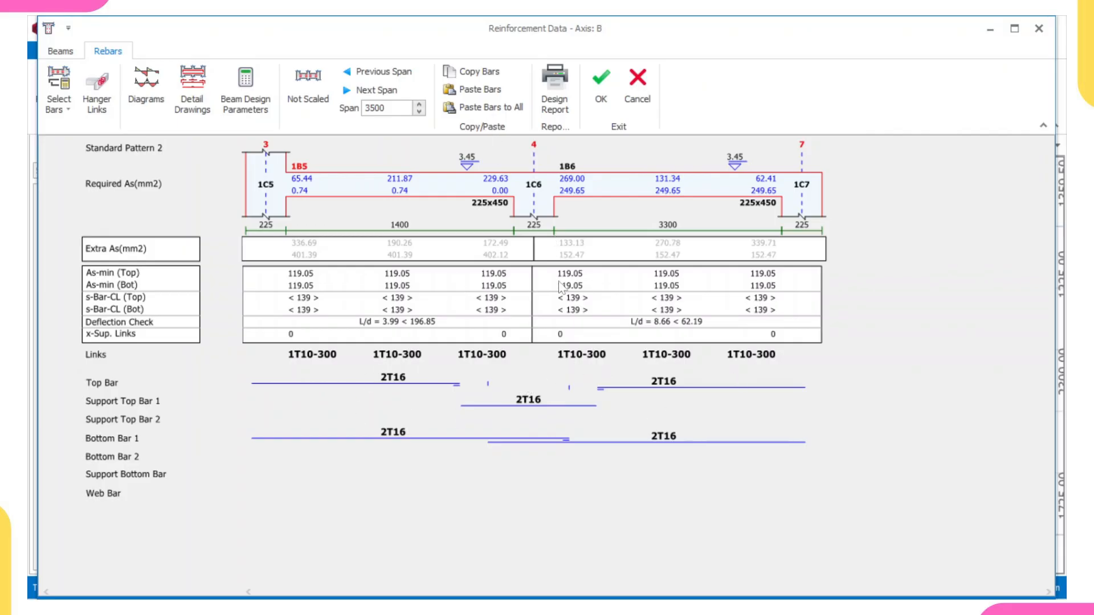
# - Discard the trial reinforcement changes and return to the STONEBRIDGE drawing in AutoCAD
pyautogui.click(633, 86)
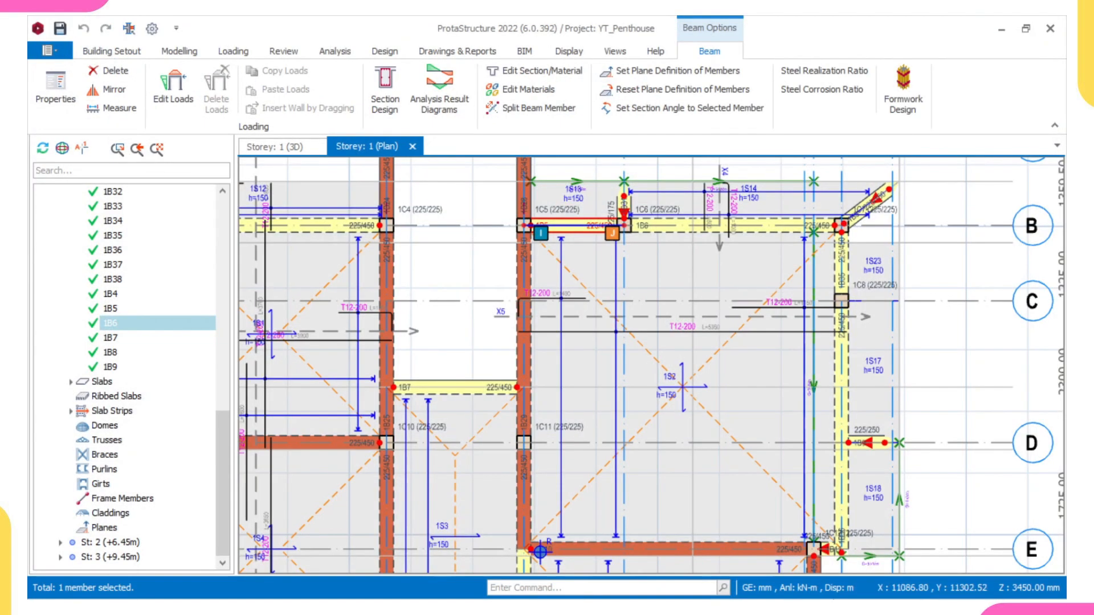
pyautogui.moveTo(842, 599)
pyautogui.moveTo(789, 592)
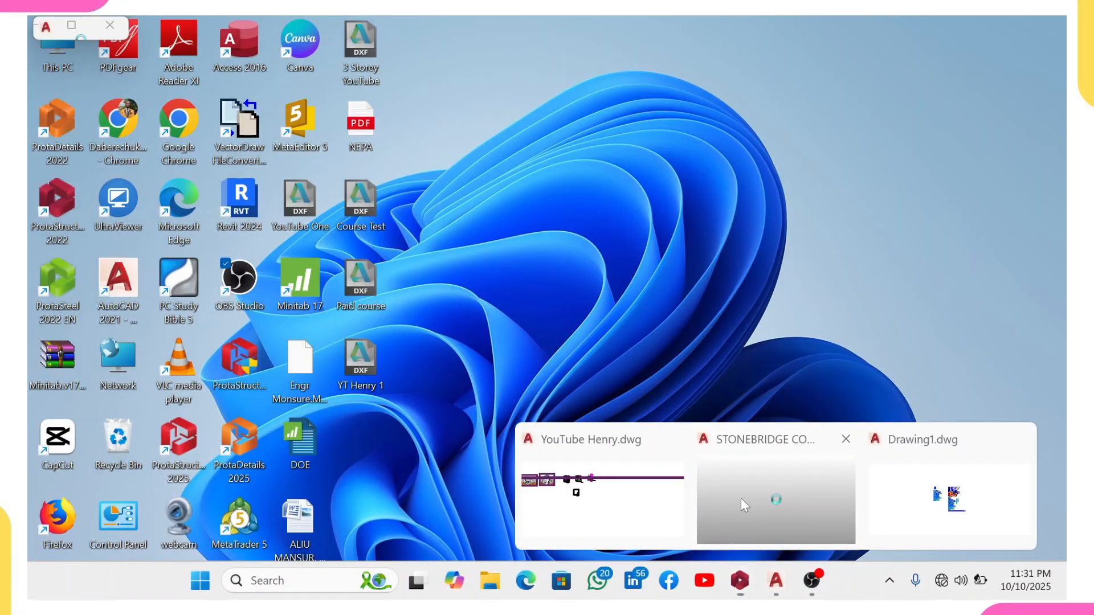
pyautogui.click(741, 498)
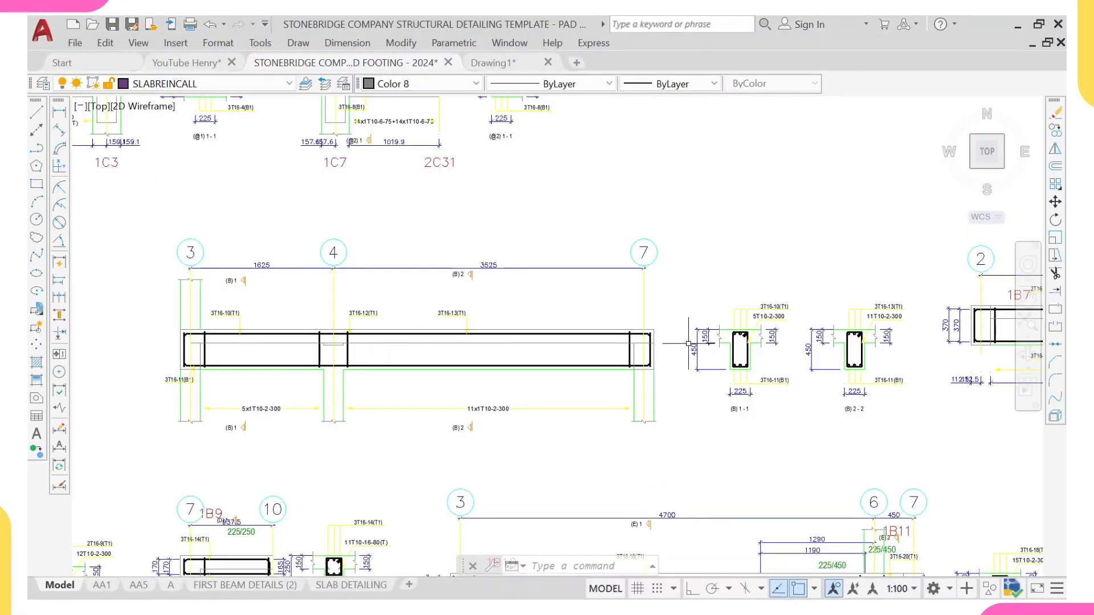
# - Review the grid 3–7 beam elevation and its two cross-sections alongside the surrounding beam details
pyautogui.scroll(4, 746, 279)
pyautogui.scroll(-4, 746, 279)
pyautogui.moveTo(846, 306); pyautogui.dragTo(711, 299, button='middle')
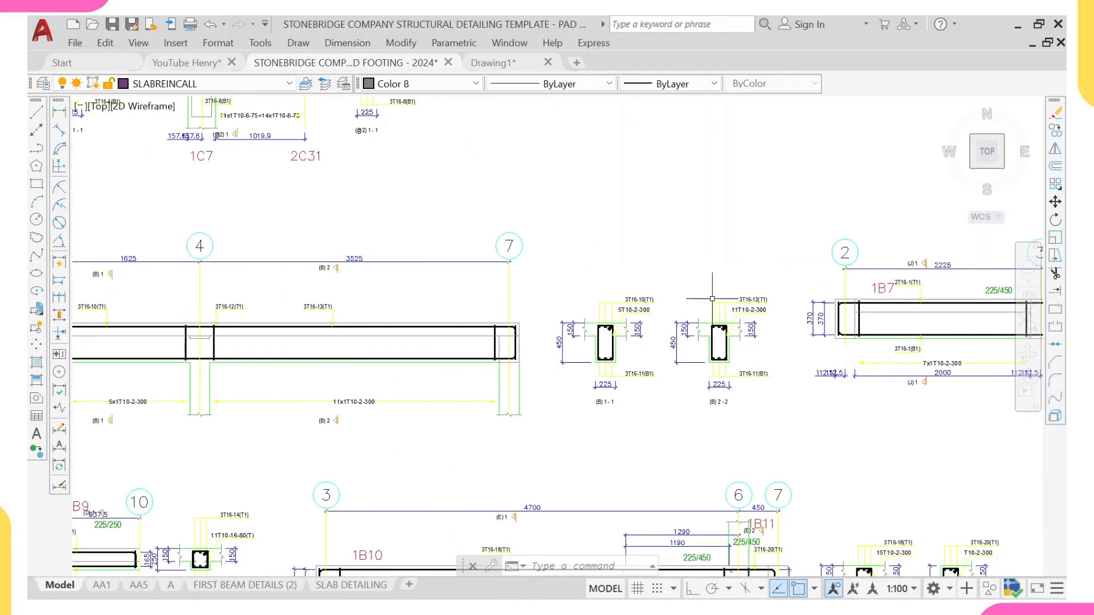
pyautogui.scroll(-4, 619, 342)
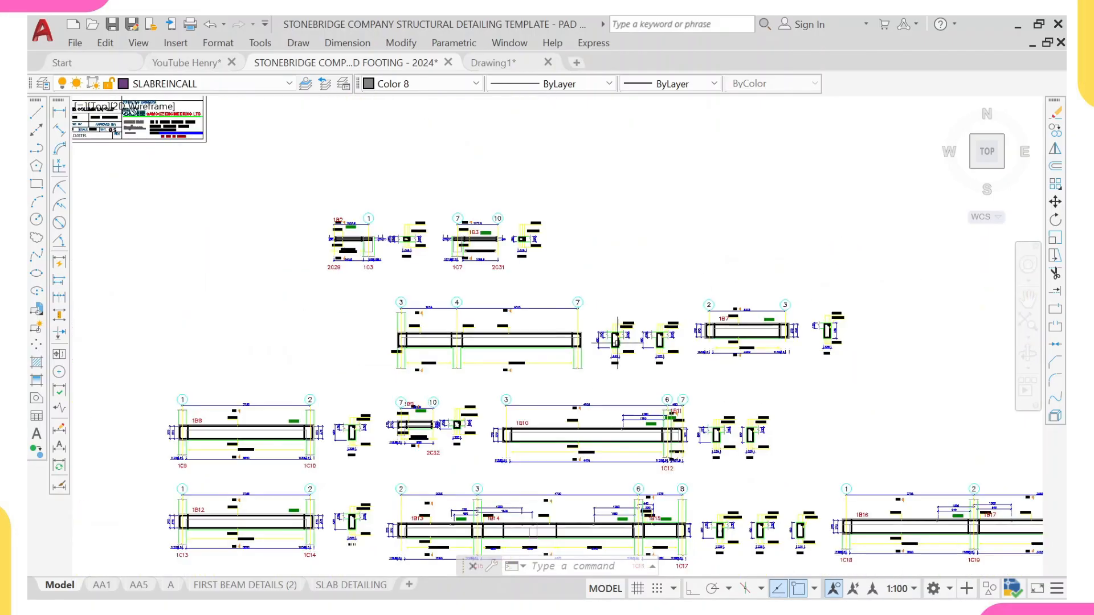
pyautogui.scroll(4, 566, 344)
pyautogui.scroll(-3, 508, 307)
pyautogui.scroll(2, 507, 307)
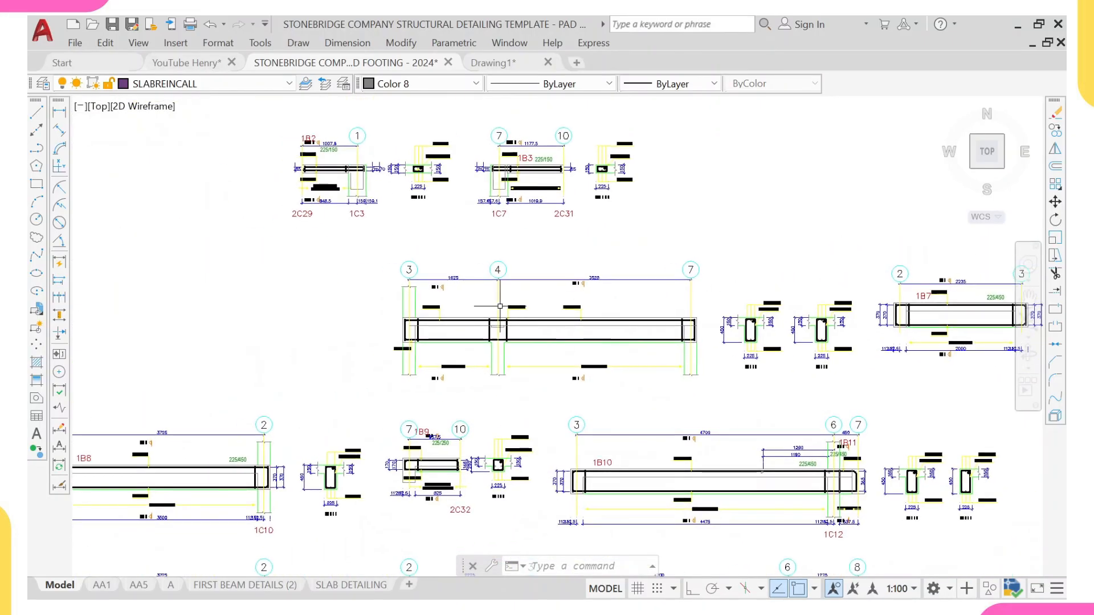
pyautogui.scroll(4, 373, 258)
pyautogui.scroll(-2, 293, 317)
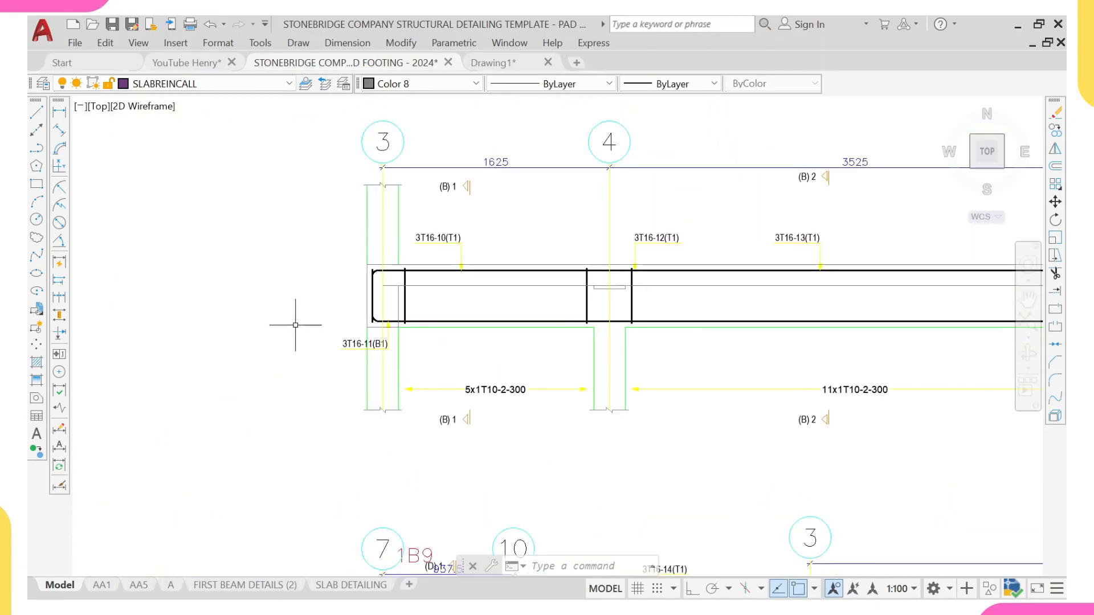
# - Move the 3T16-11(B1) bottom bar label and its arrow off the grid 3 column into the span between grids 3 and 4
pyautogui.scroll(2, 315, 349)
pyautogui.click(340, 344)
pyautogui.click(308, 399)
pyautogui.scroll(5, 347, 360)
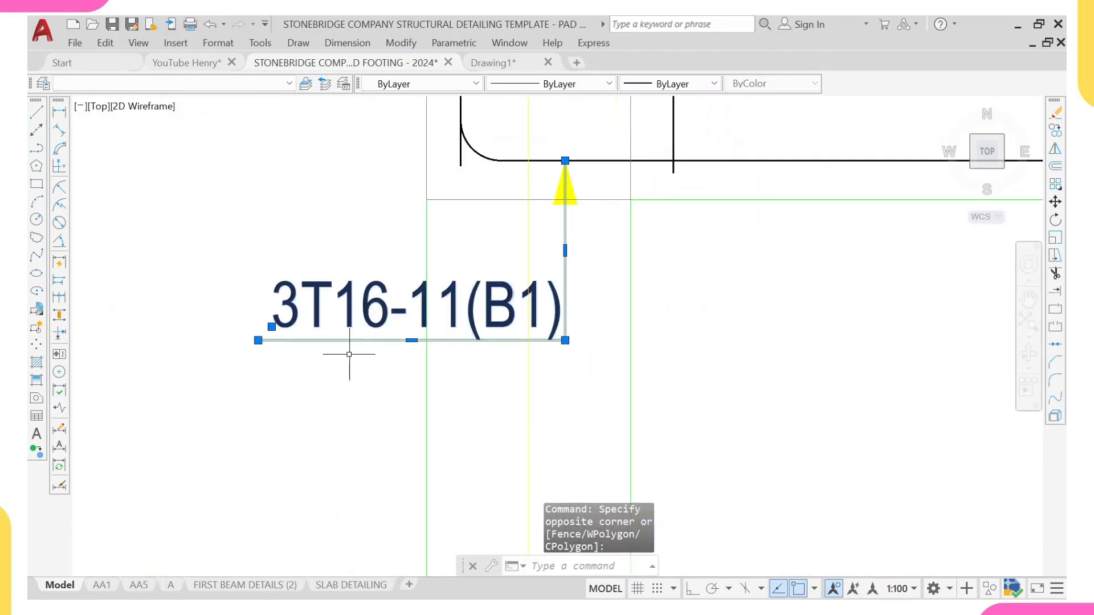
pyautogui.moveTo(462, 224); pyautogui.dragTo(399, 290, button='middle')
pyautogui.click(444, 237)
pyautogui.click(501, 367)
pyautogui.write('m')
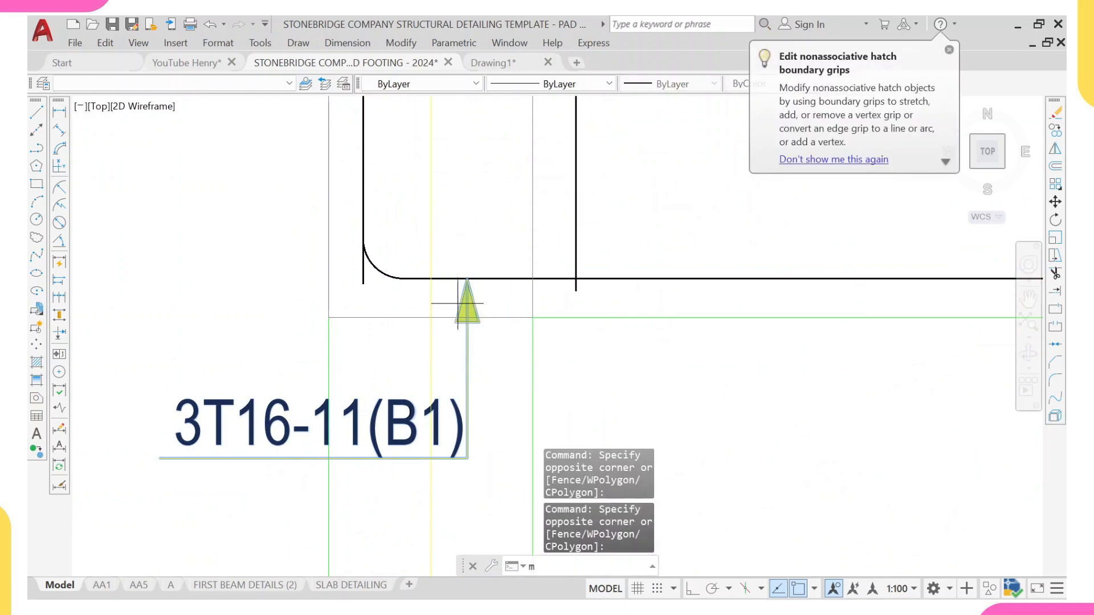
pyautogui.press('Return')
pyautogui.click(467, 278)
pyautogui.scroll(-2, 707, 287)
pyautogui.moveTo(707, 289); pyautogui.dragTo(474, 274, button='middle')
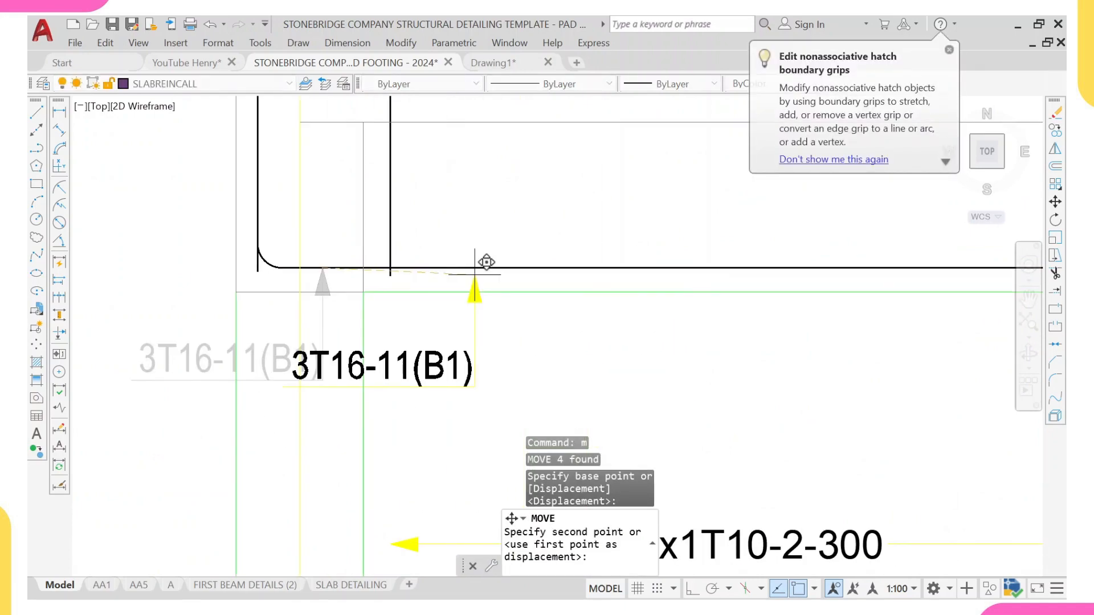
pyautogui.scroll(-6, 587, 359)
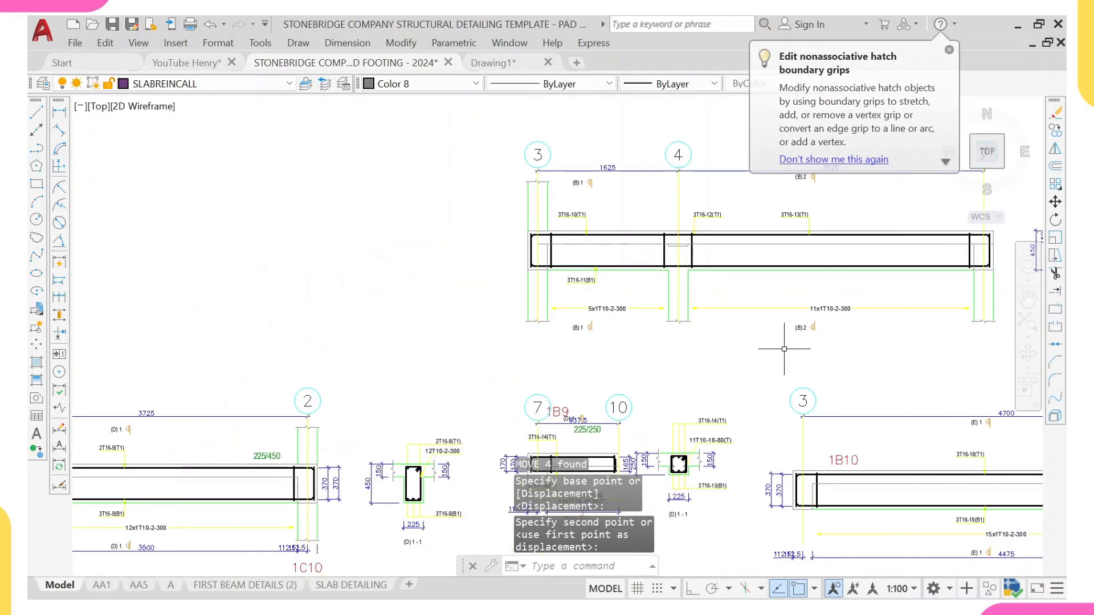
# - Move the grid 3–7 beam elevation with its section 1-1 onto the template sheet, below the BEAM 1 detail
pyautogui.click(448, 191)
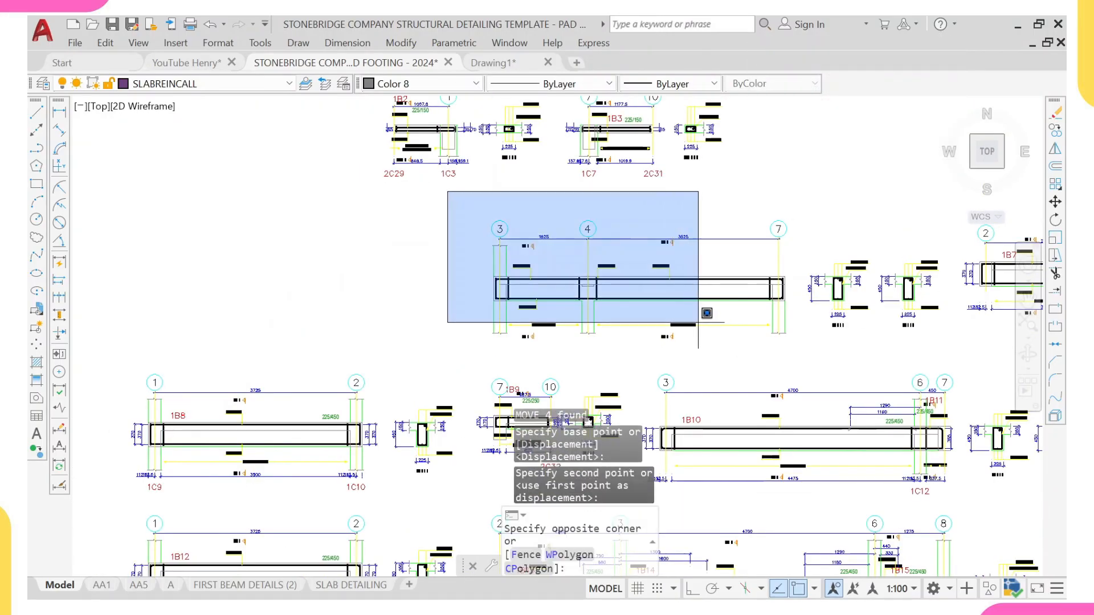
pyautogui.moveTo(701, 323); pyautogui.dragTo(571, 289, button='middle')
pyautogui.click(754, 331)
pyautogui.scroll(5, 727, 240)
pyautogui.moveTo(625, 234); pyautogui.dragTo(519, 239, button='middle')
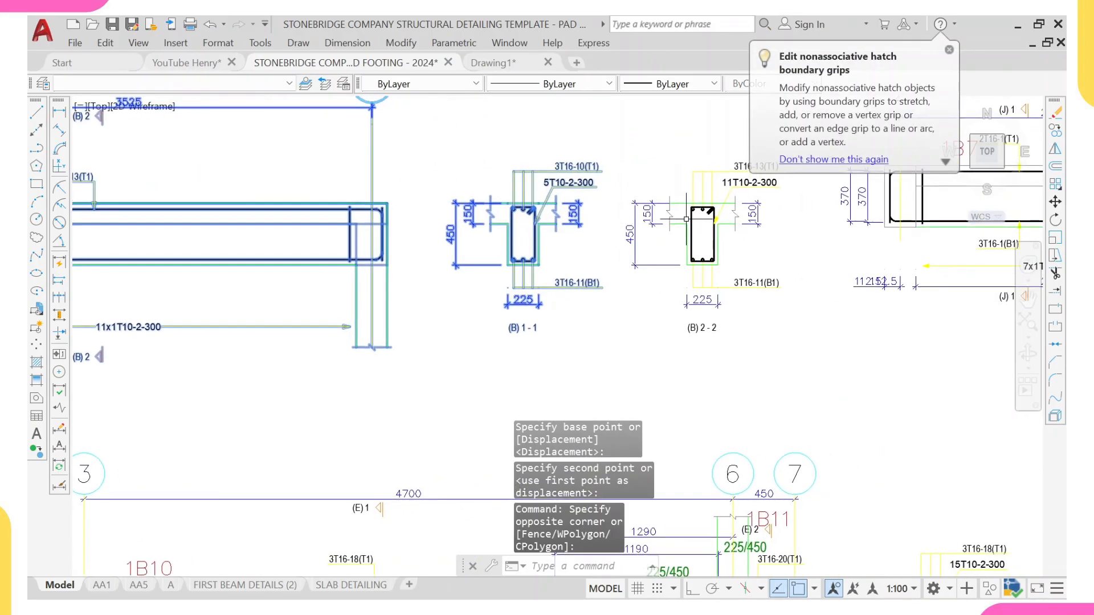
pyautogui.scroll(-3, 346, 277)
pyautogui.moveTo(152, 278); pyautogui.dragTo(424, 292, button='middle')
pyautogui.write('m')
pyautogui.press('Return')
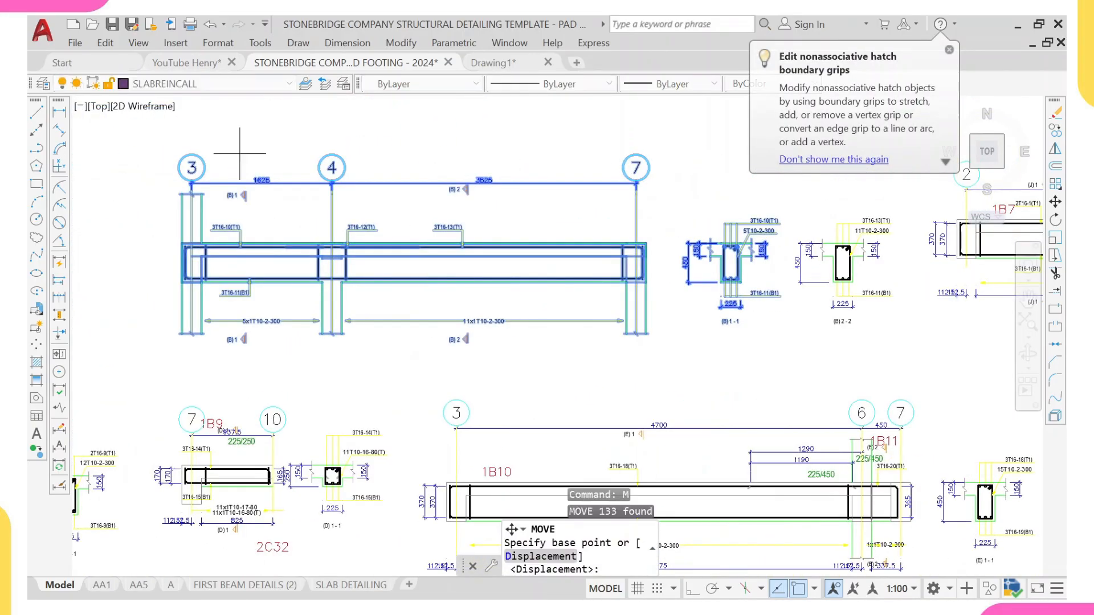
pyautogui.click(192, 183)
pyautogui.scroll(-5, 205, 165)
pyautogui.scroll(3, 232, 274)
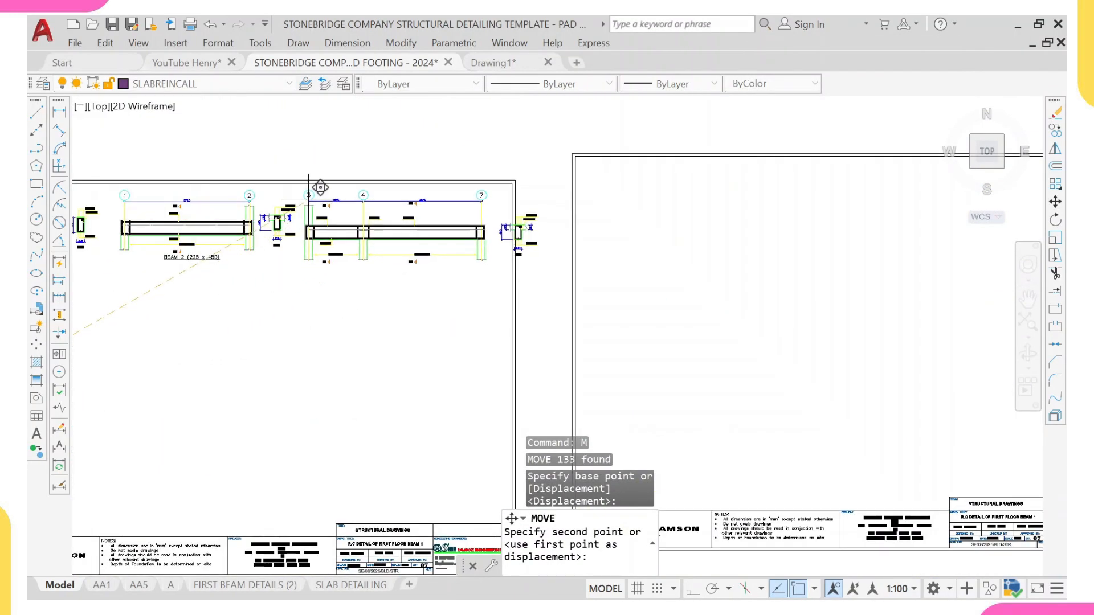
pyautogui.scroll(-4, 322, 182)
pyautogui.moveTo(183, 254); pyautogui.dragTo(232, 231, button='middle')
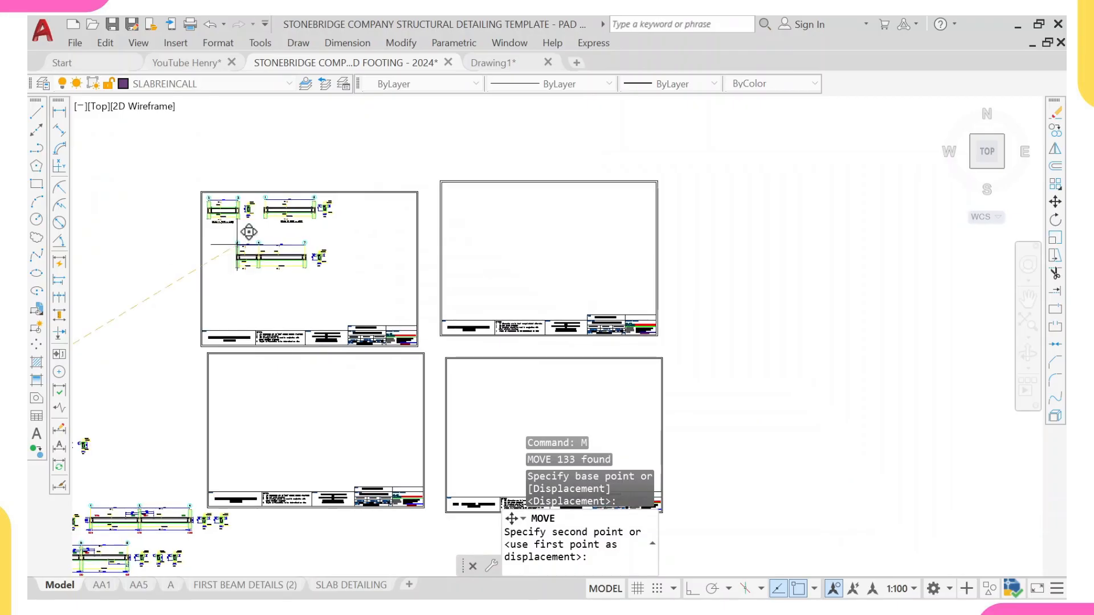
pyautogui.scroll(2, 213, 222)
pyautogui.scroll(2, 202, 234)
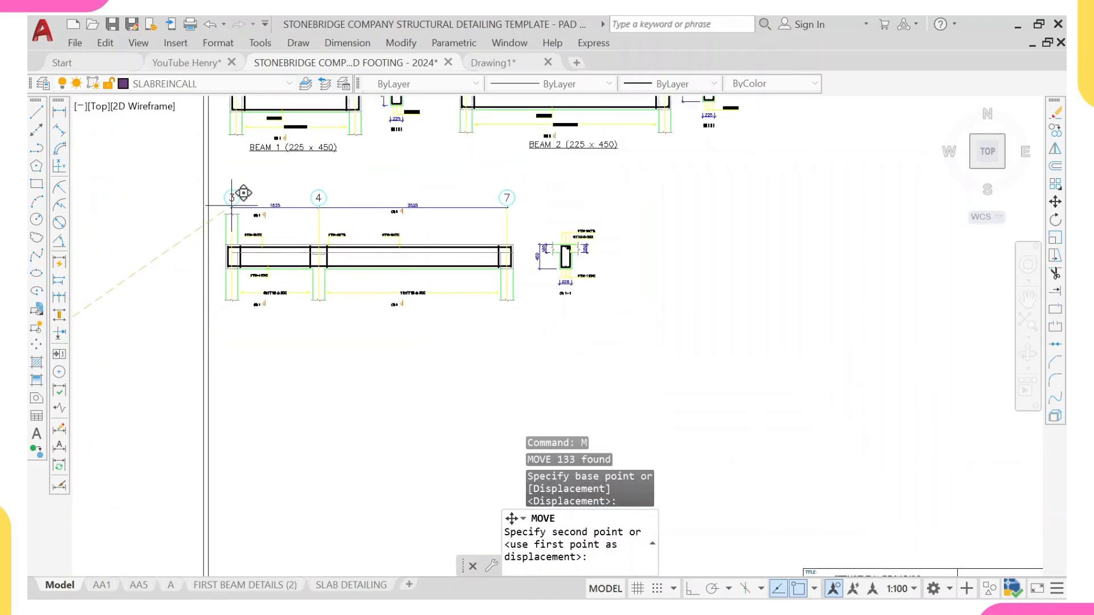
pyautogui.click(231, 203)
# - Copy the BEAM 2 (225 x 450) title to below the grid 3–7 beam elevation on the sheet
pyautogui.scroll(-4, 239, 200)
pyautogui.scroll(4, 393, 183)
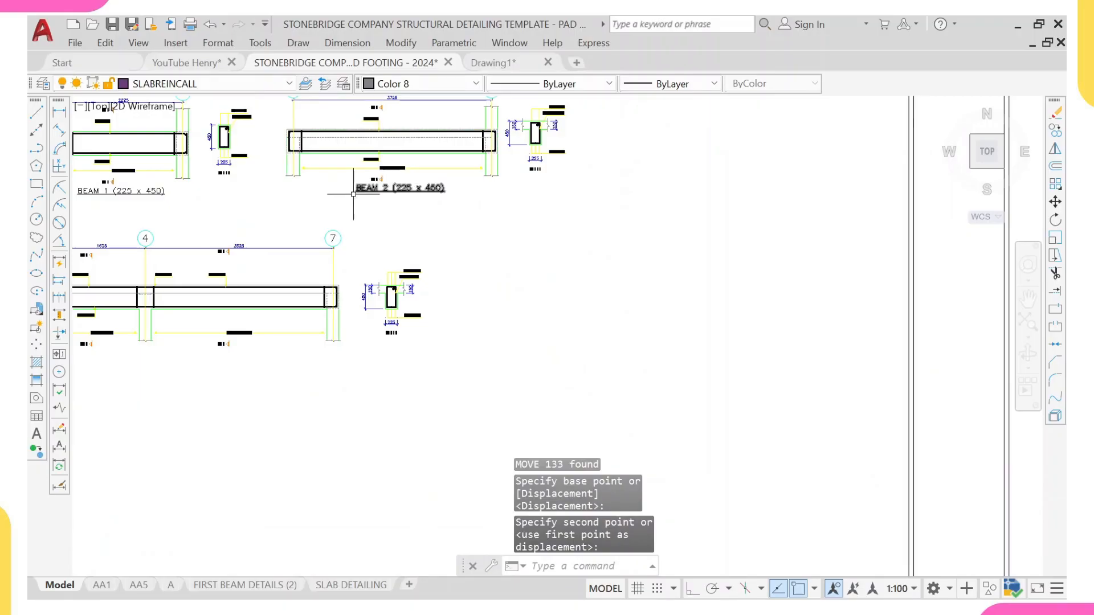
pyautogui.click(349, 191)
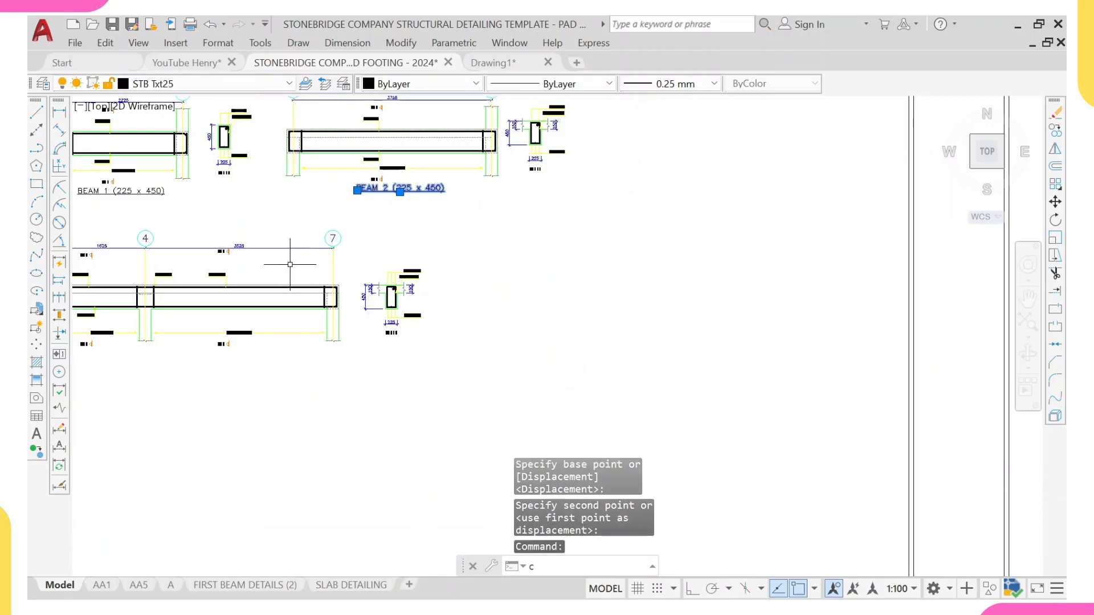
pyautogui.write('o')
pyautogui.press('Return')
pyautogui.click(357, 190)
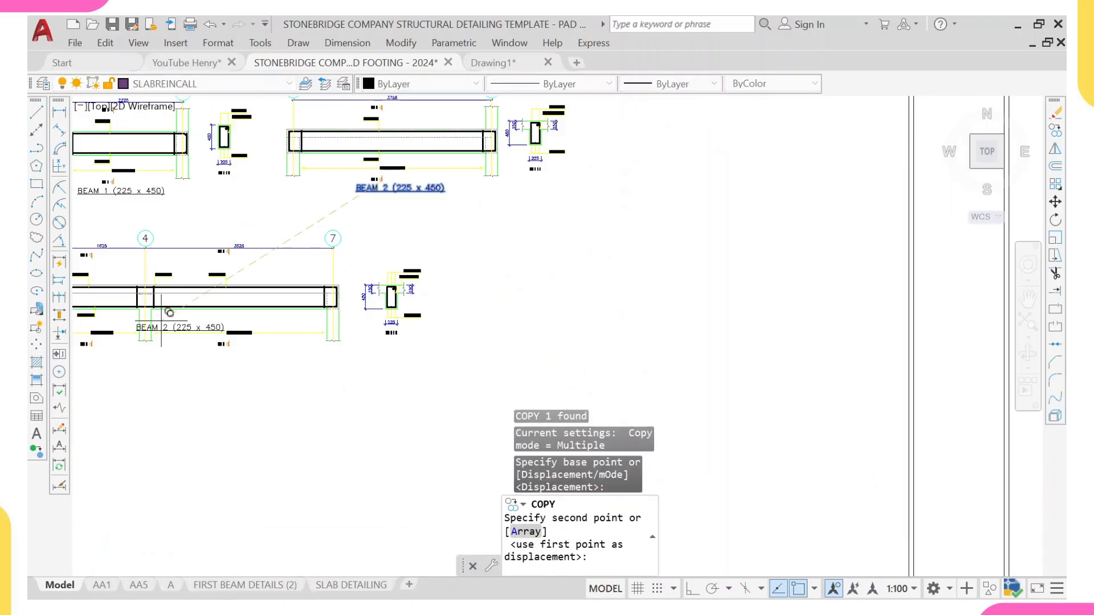
pyautogui.moveTo(149, 318); pyautogui.dragTo(466, 234, button='middle')
pyautogui.scroll(-4, 466, 234)
pyautogui.scroll(2, 500, 249)
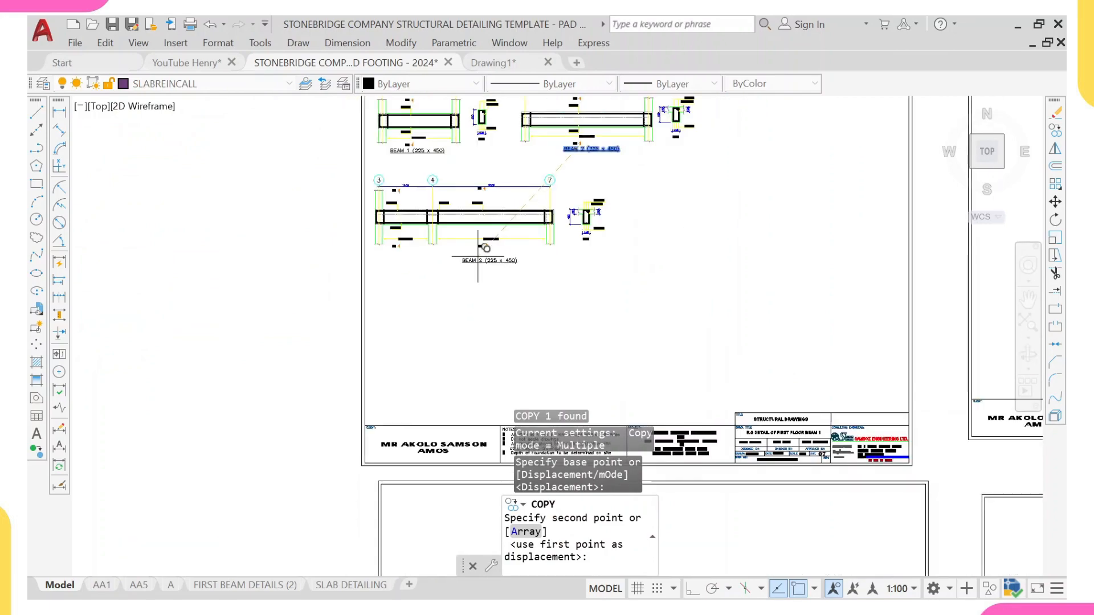
pyautogui.click(453, 253)
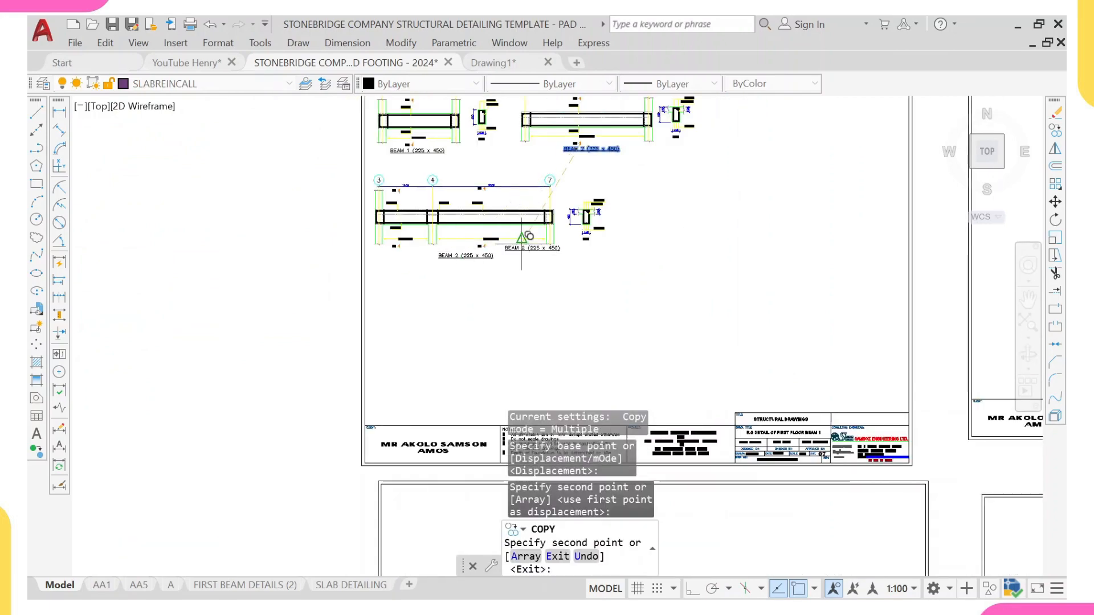
pyautogui.press('Escape')
# - Change the copied title beneath the grid 3–7 elevation to BEAM 3 (225 x 450)
pyautogui.scroll(2, 462, 253)
pyautogui.click(463, 252)
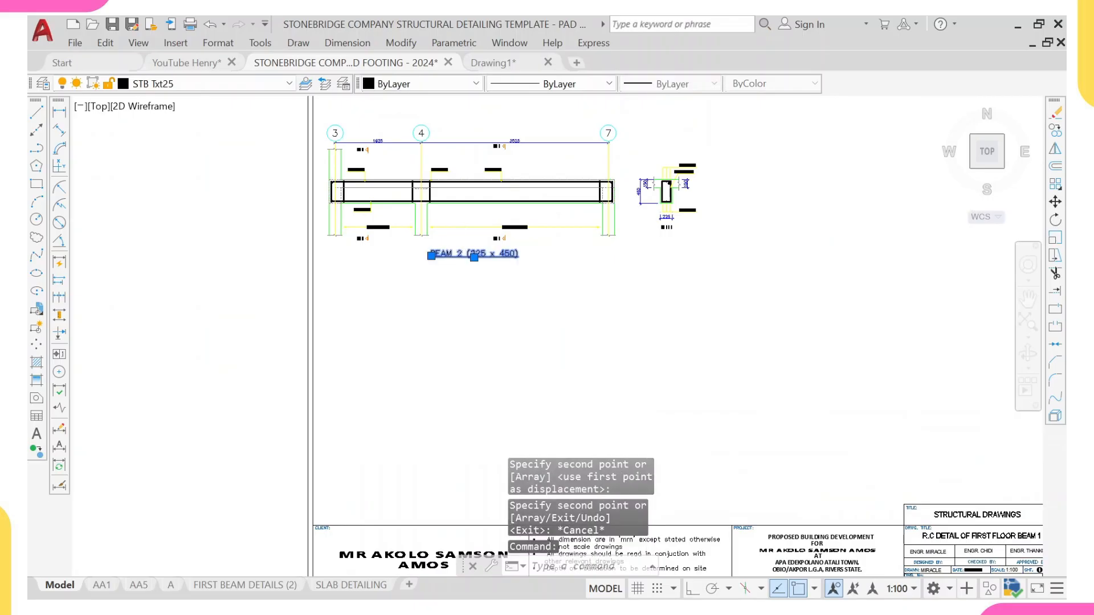
pyautogui.doubleClick(461, 254)
pyautogui.scroll(5, 462, 254)
pyautogui.click(461, 255)
pyautogui.press('BackSpace')
pyautogui.write('3')
pyautogui.click(484, 335)
pyautogui.scroll(-6, 485, 335)
pyautogui.press('Escape')
# - Check the BEAM 3 (225x450) label along axis B on the floor beam plan
pyautogui.scroll(2, 413, 177)
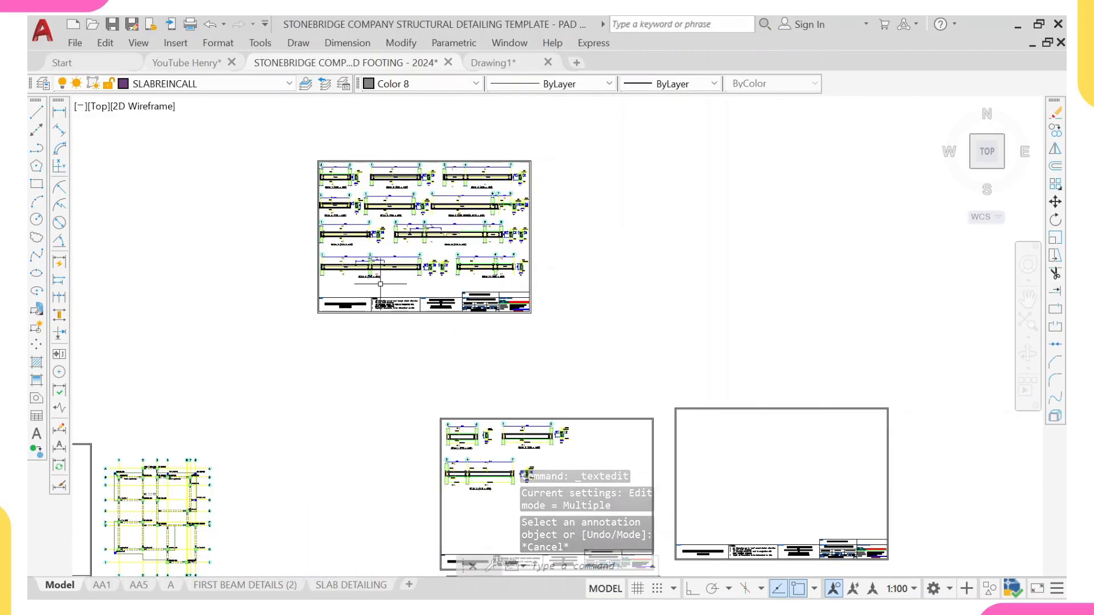
pyautogui.scroll(-3, 428, 347)
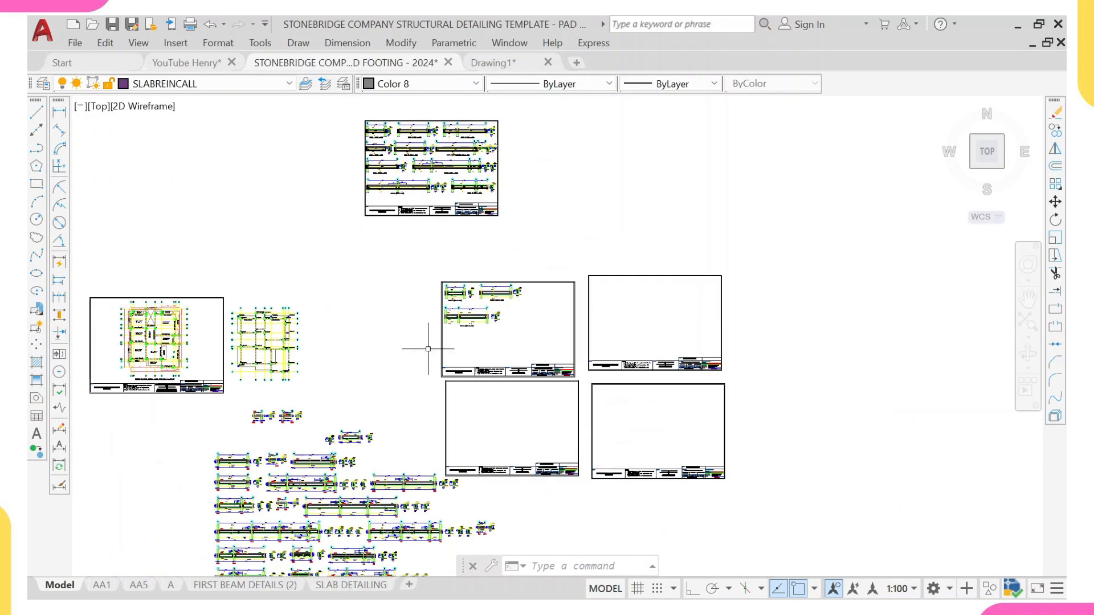
pyautogui.moveTo(446, 319); pyautogui.dragTo(518, 246, button='middle')
pyautogui.scroll(8, 319, 268)
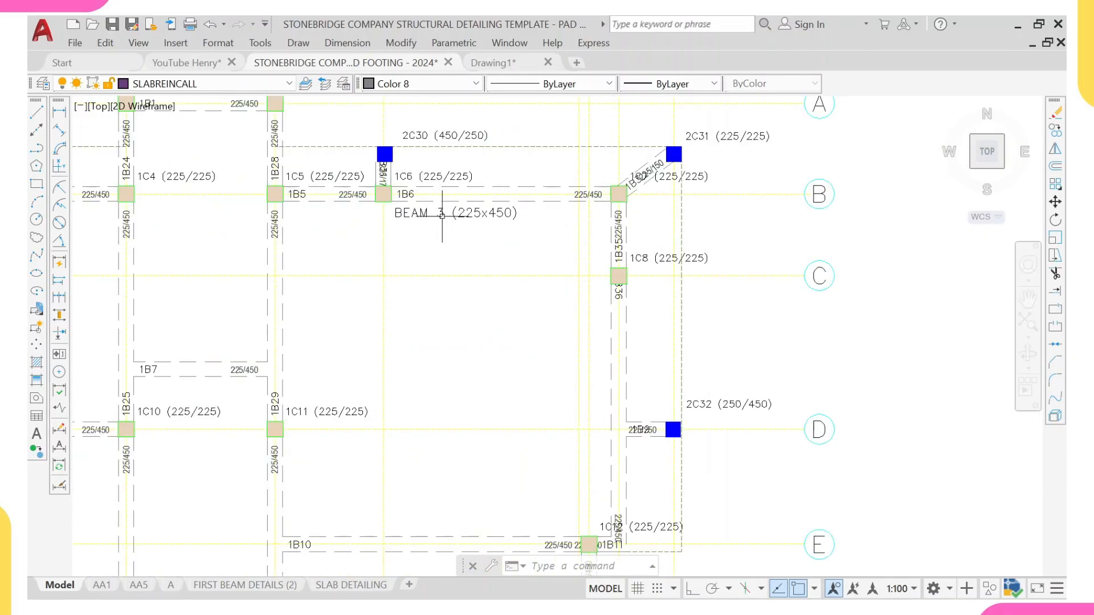
# - Copy the BEAM 3 (225x450) label from axis B to just above beam 1B7 on the floor beam plan
pyautogui.click(442, 216)
pyautogui.write('co')
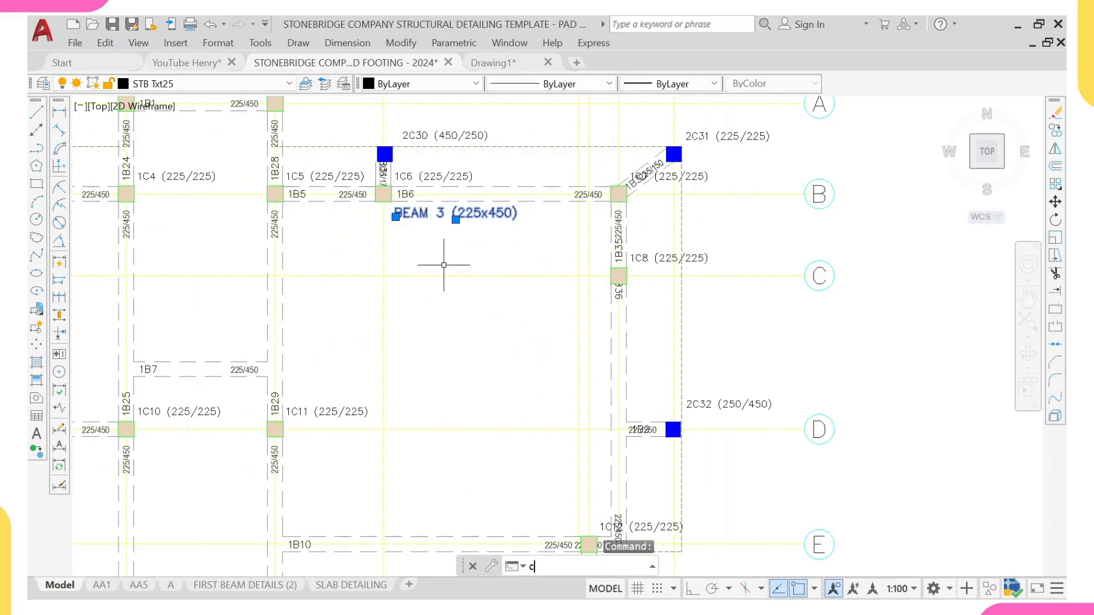
pyautogui.press('Return')
pyautogui.click(455, 219)
pyautogui.scroll(-4, 165, 188)
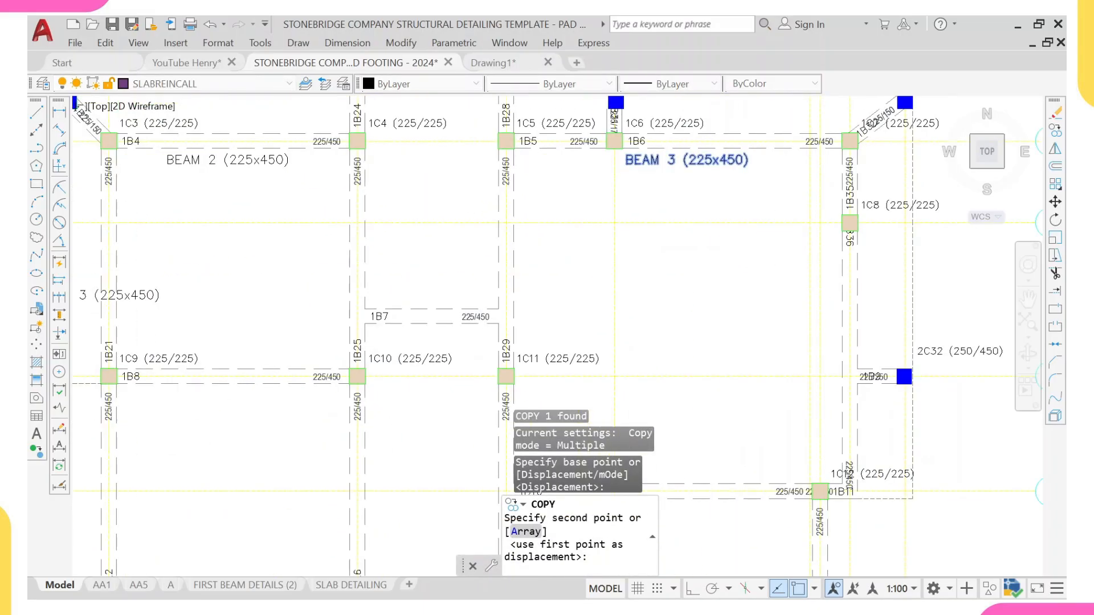
pyautogui.scroll(5, 348, 265)
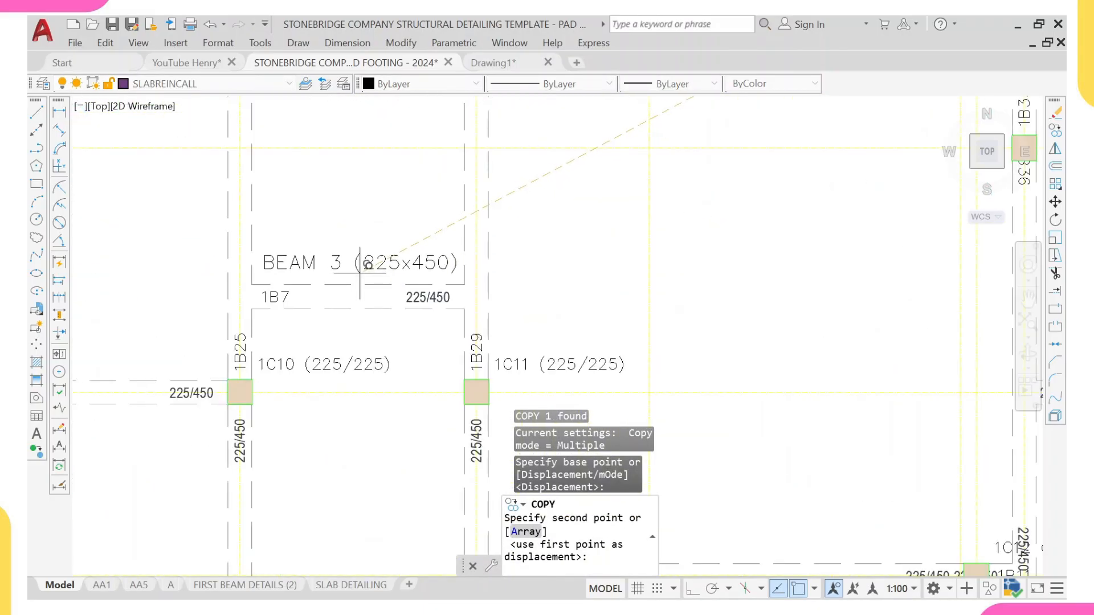
pyautogui.click(360, 269)
pyautogui.press('Escape')
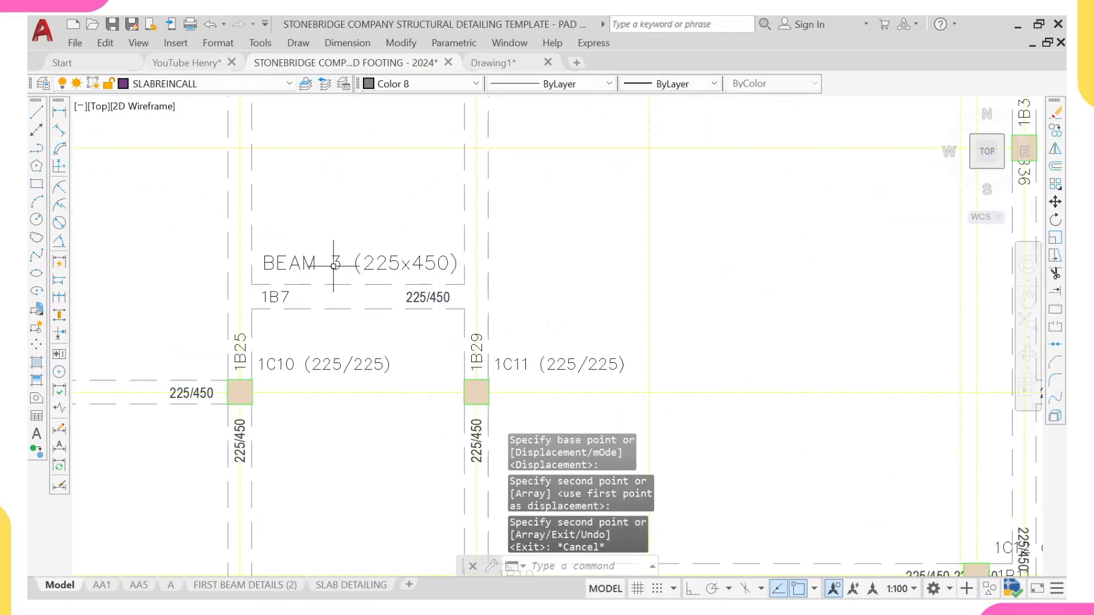
# - Change the copied label above beam 1B7 to BEAM 4 (225x450)
pyautogui.click(336, 265)
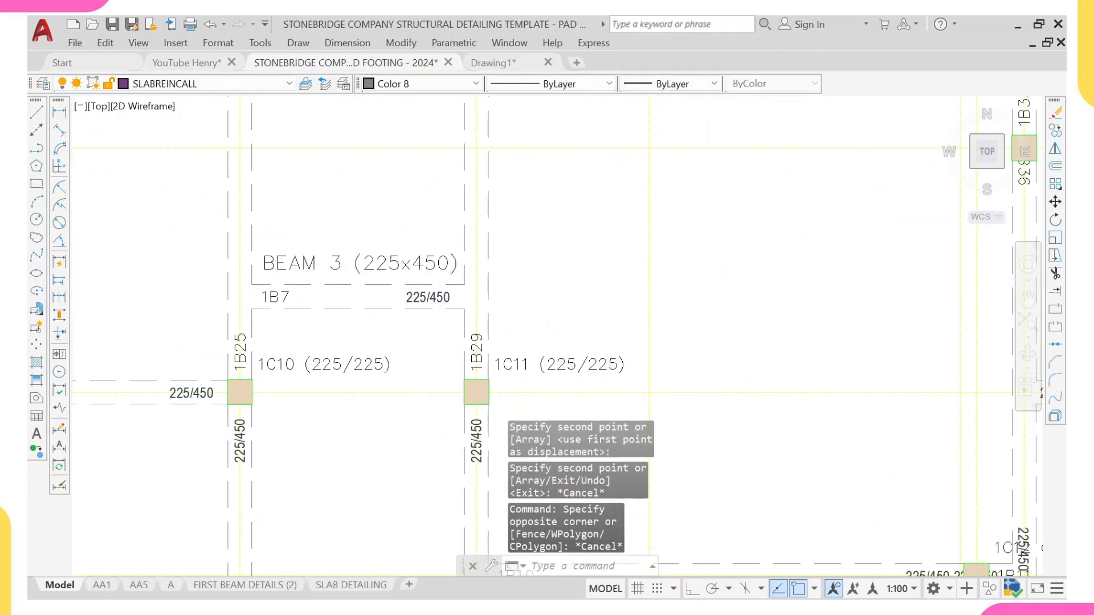
pyautogui.click(337, 264)
pyautogui.scroll(4, 337, 263)
pyautogui.doubleClick(337, 263)
pyautogui.click(337, 262)
pyautogui.press('BackSpace')
pyautogui.write('4')
pyautogui.press('Return')
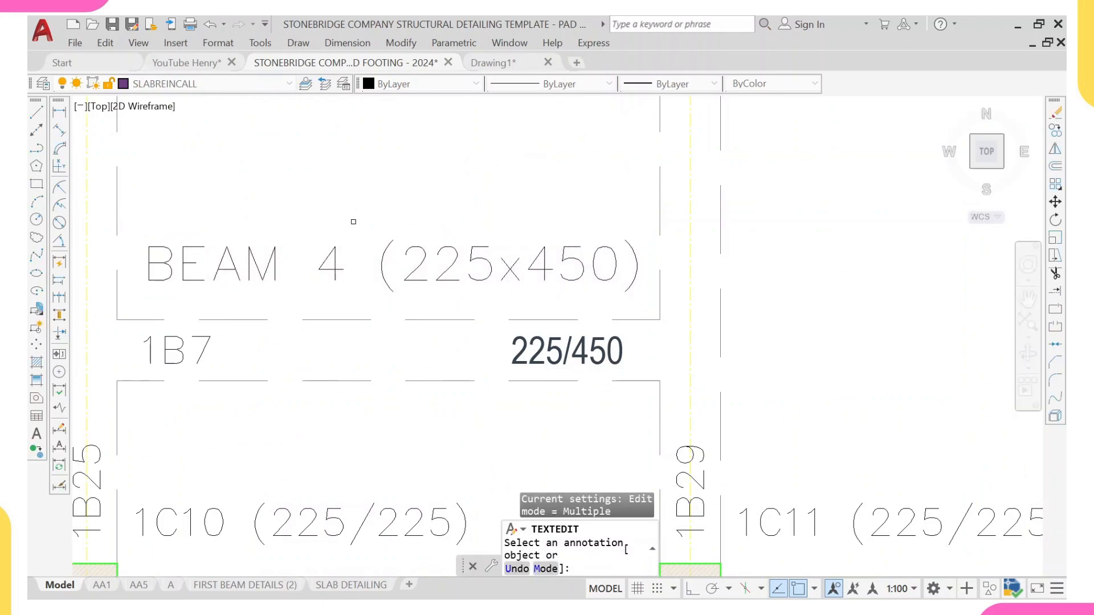
pyautogui.scroll(-5, 273, 319)
pyautogui.scroll(4, 297, 298)
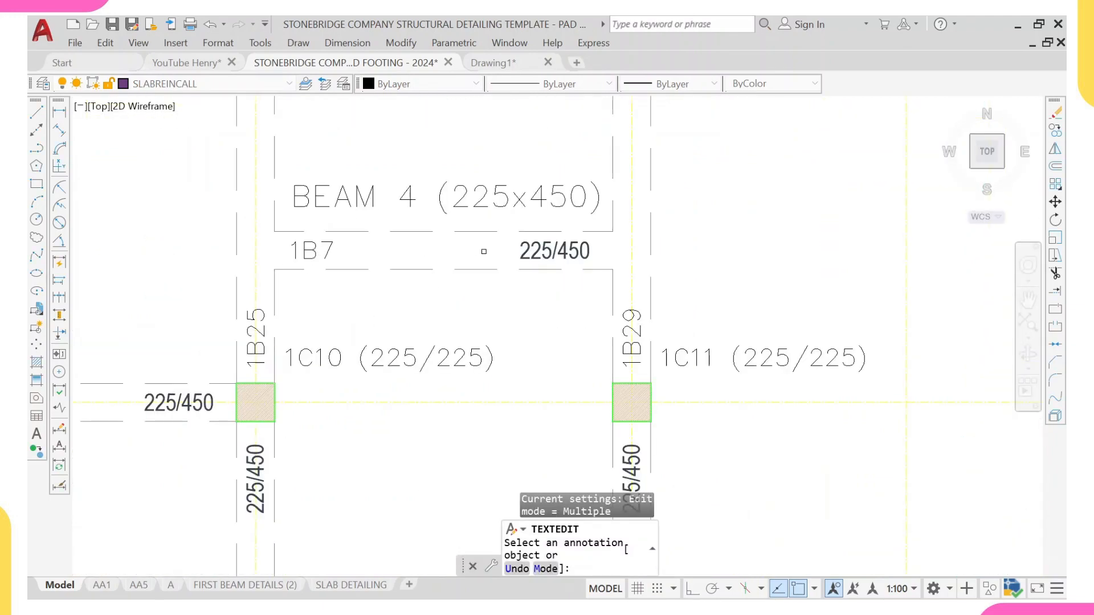
pyautogui.scroll(-5, 504, 265)
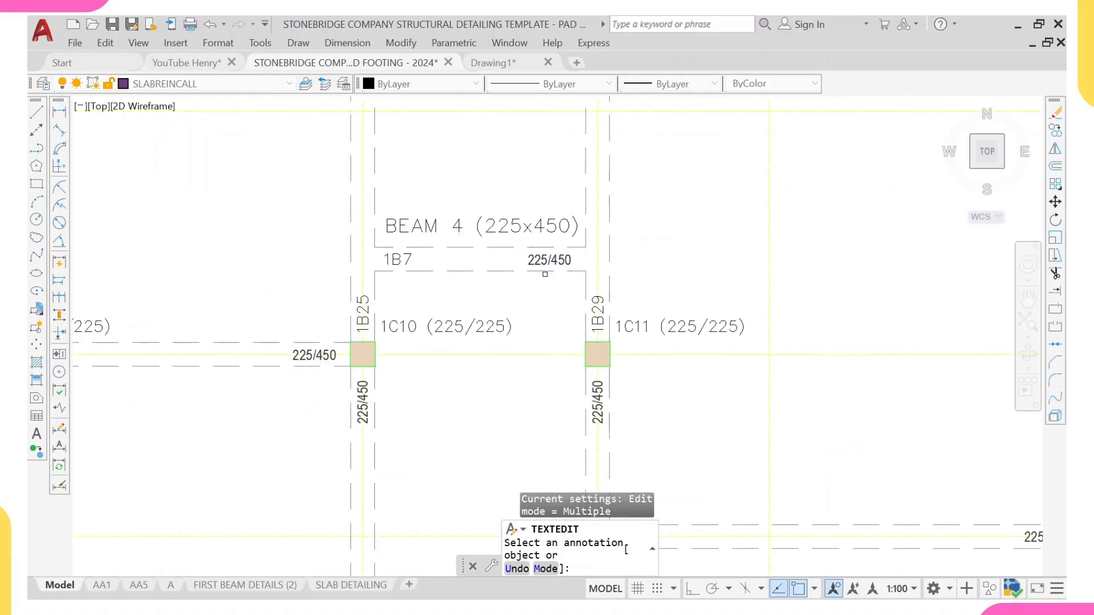
pyautogui.press('Escape')
# - Locate the beam 1B7 elevation between grids 2 and 3 and examine it with its section 1-1
pyautogui.scroll(-3, 484, 444)
pyautogui.moveTo(589, 447); pyautogui.dragTo(473, 303, button='middle')
pyautogui.scroll(7, 543, 331)
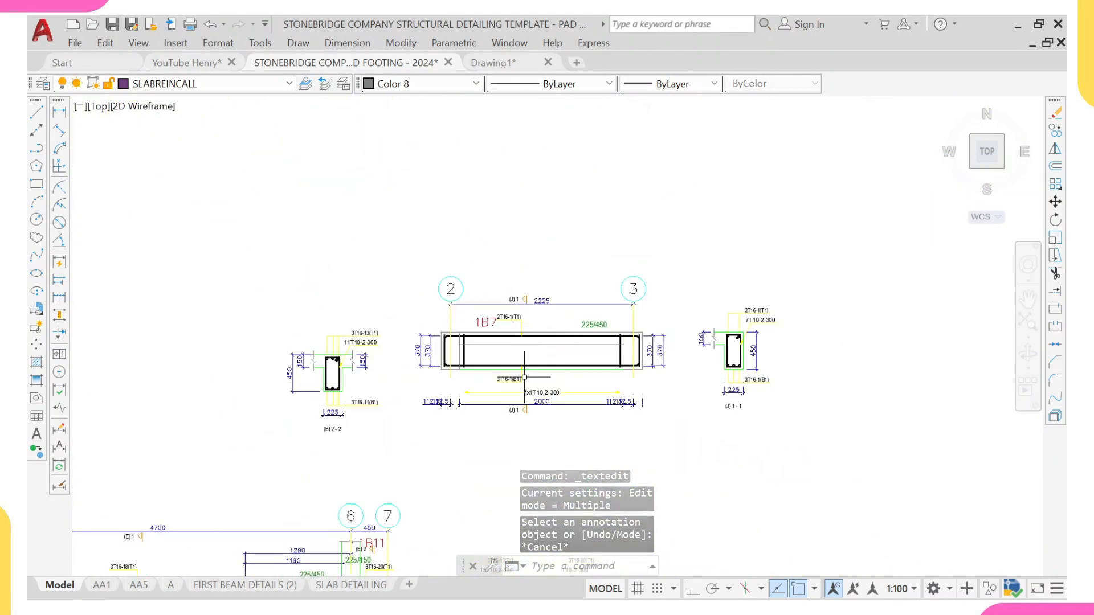
pyautogui.scroll(-2, 365, 273)
pyautogui.scroll(4, 376, 273)
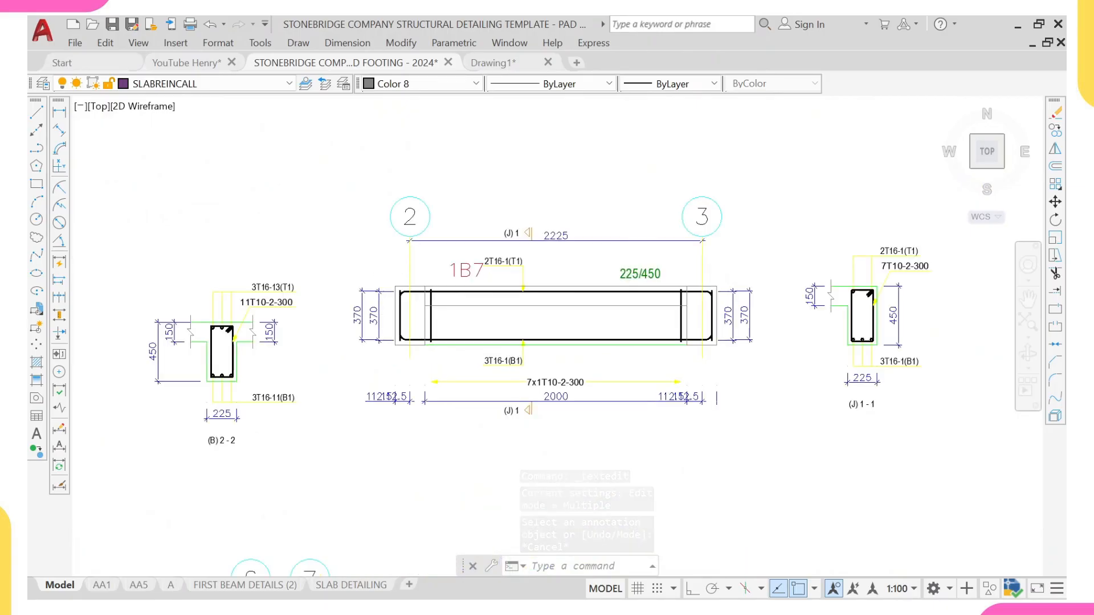
# - Erase section (B) 2-2, the 370 end dimensions, the bottom dimension row and the 1B7 and 225/450 tags from the beam detail
pyautogui.click(386, 259)
pyautogui.click(132, 478)
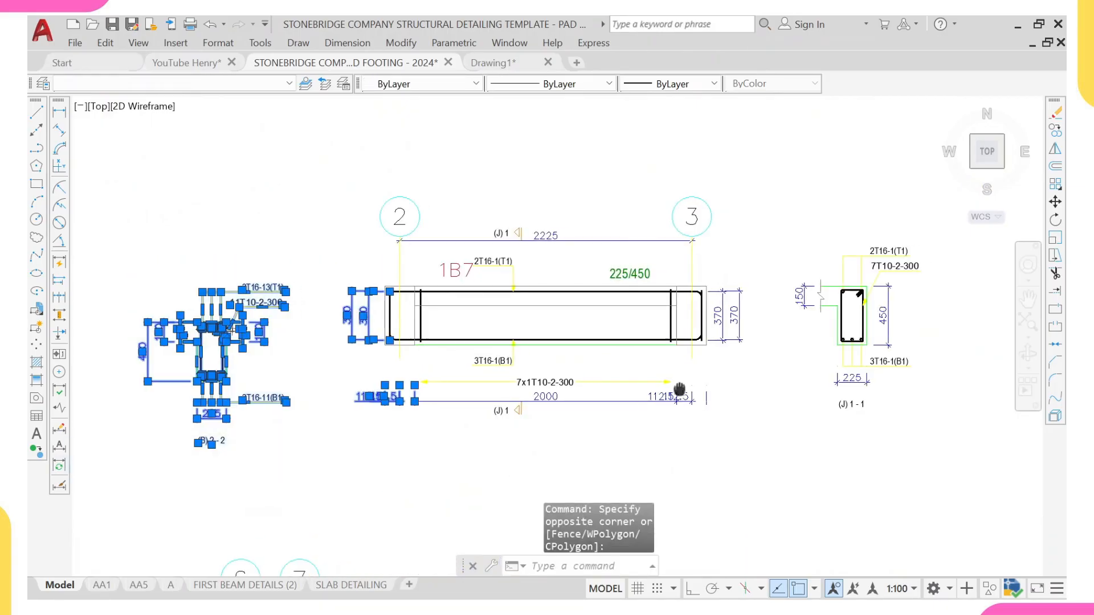
pyautogui.moveTo(262, 398); pyautogui.dragTo(131, 367, button='middle')
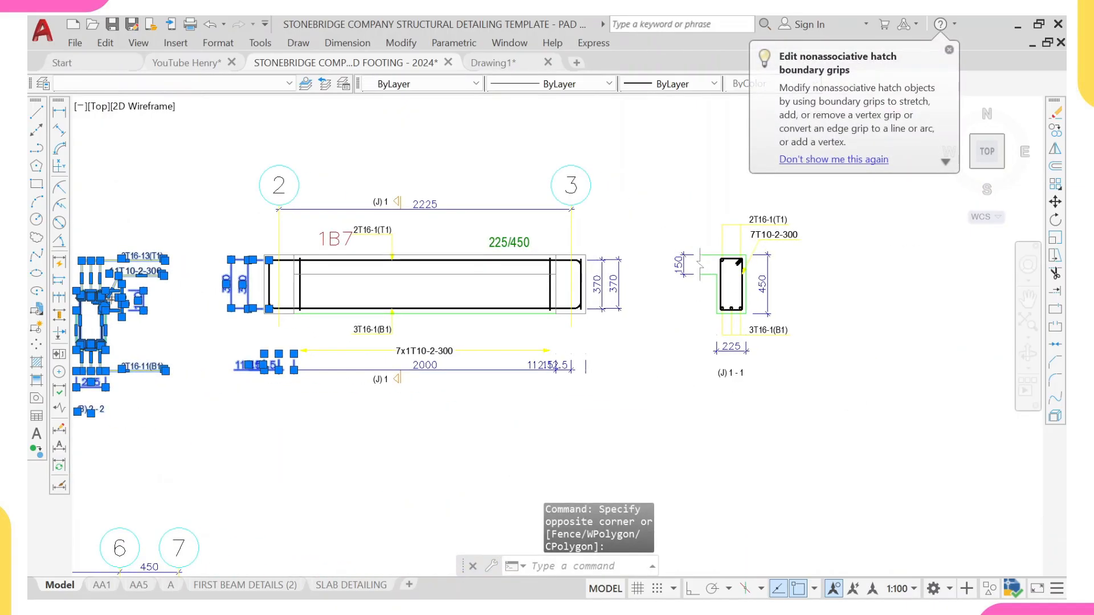
pyautogui.click(653, 252)
pyautogui.scroll(2, 588, 354)
pyautogui.click(608, 363)
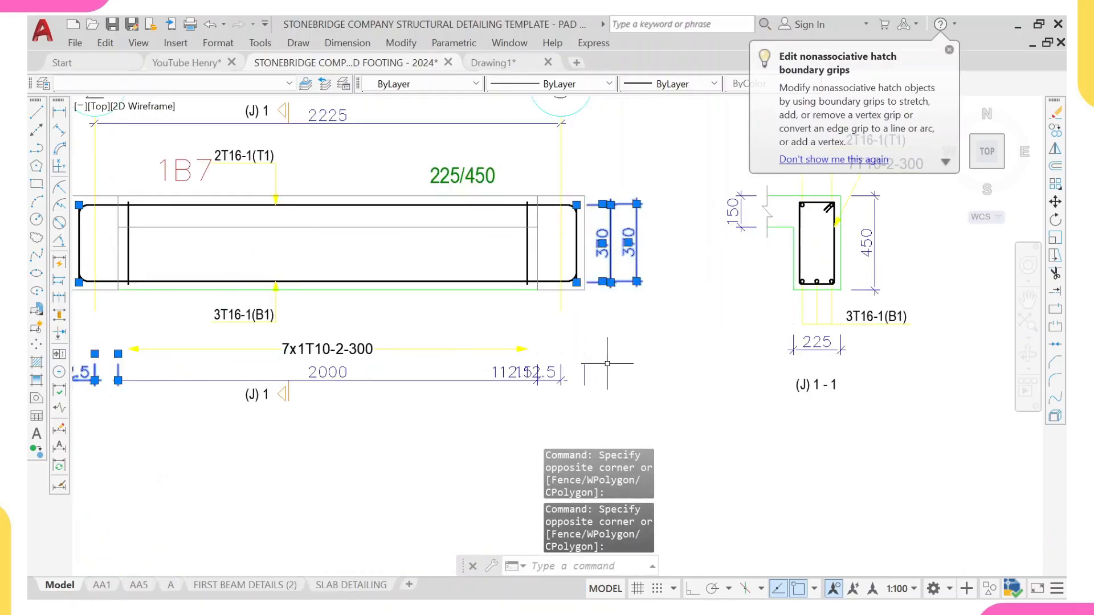
pyautogui.click(612, 365)
pyautogui.moveTo(399, 383); pyautogui.dragTo(528, 332, button='middle')
pyautogui.click(436, 343)
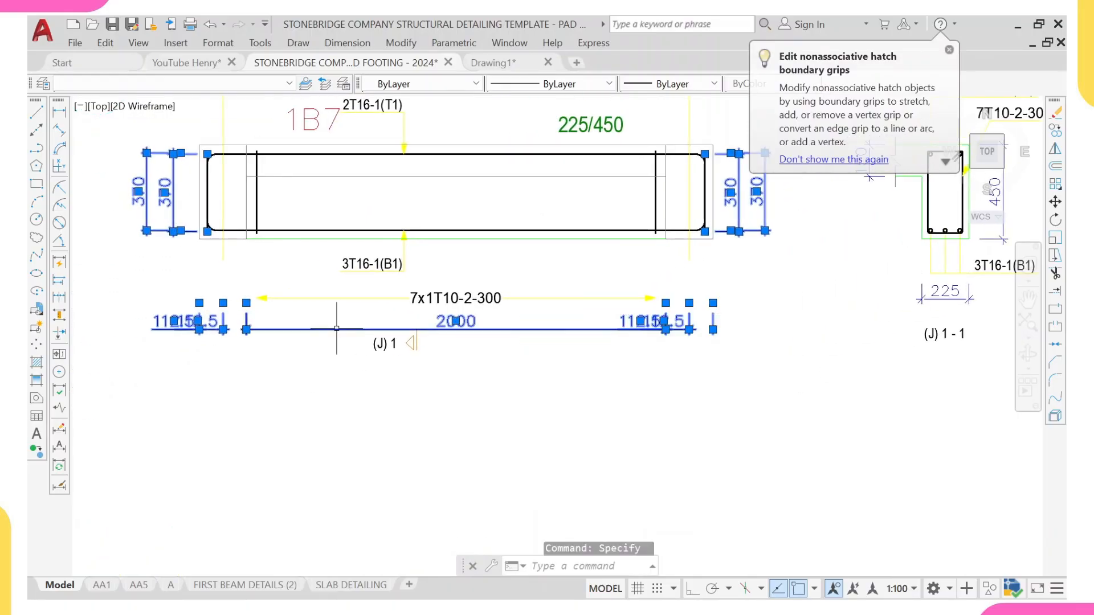
pyautogui.click(284, 317)
pyautogui.click(142, 371)
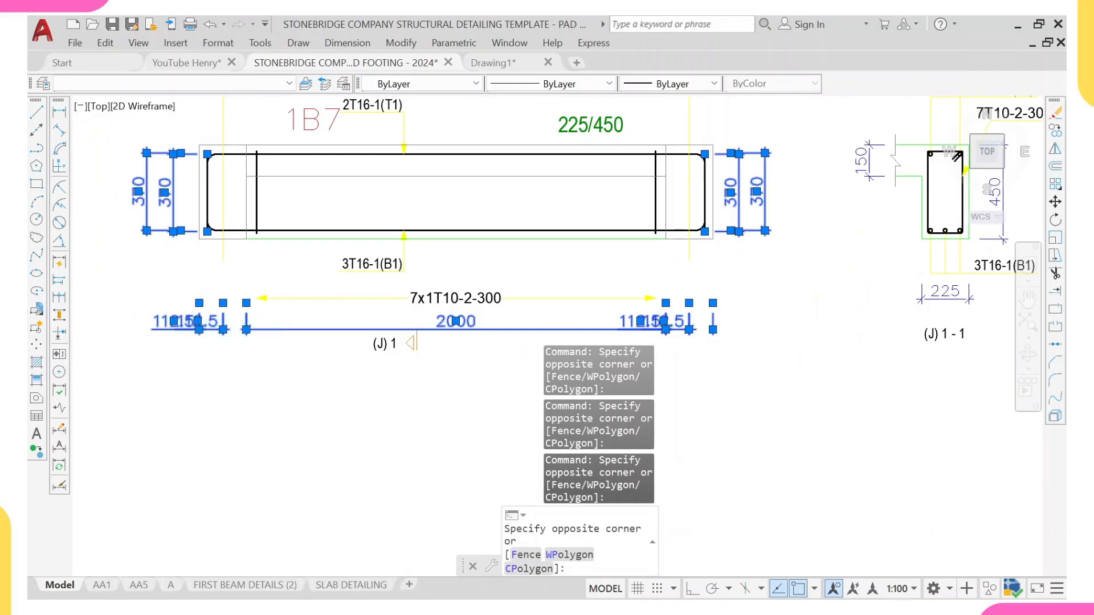
pyautogui.scroll(3, 264, 215)
pyautogui.scroll(2, 257, 249)
pyautogui.click(268, 255)
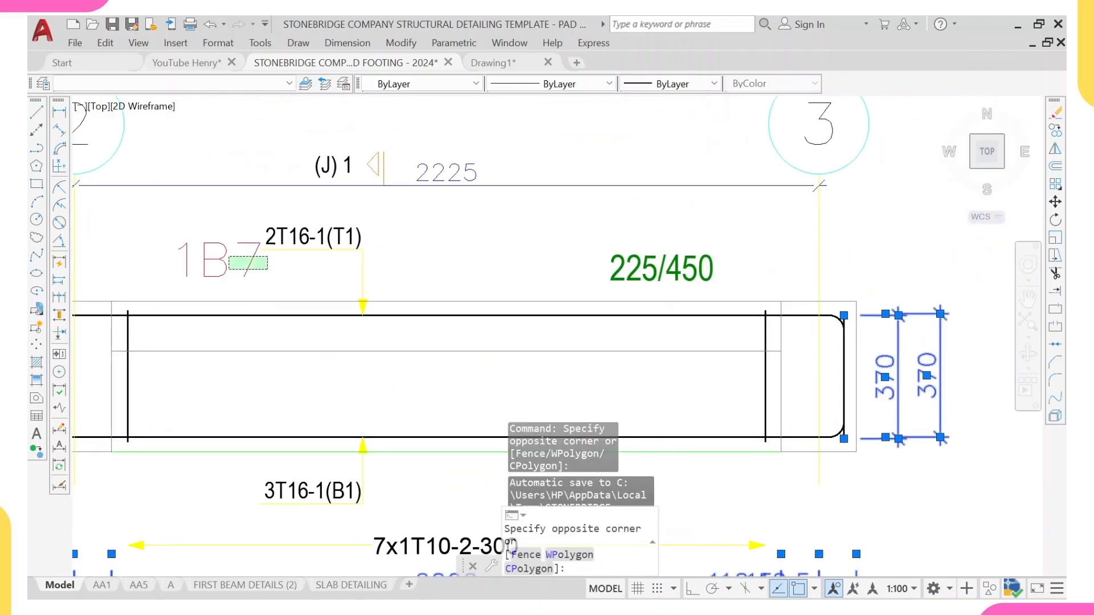
pyautogui.click(227, 270)
pyautogui.click(665, 247)
pyautogui.click(611, 279)
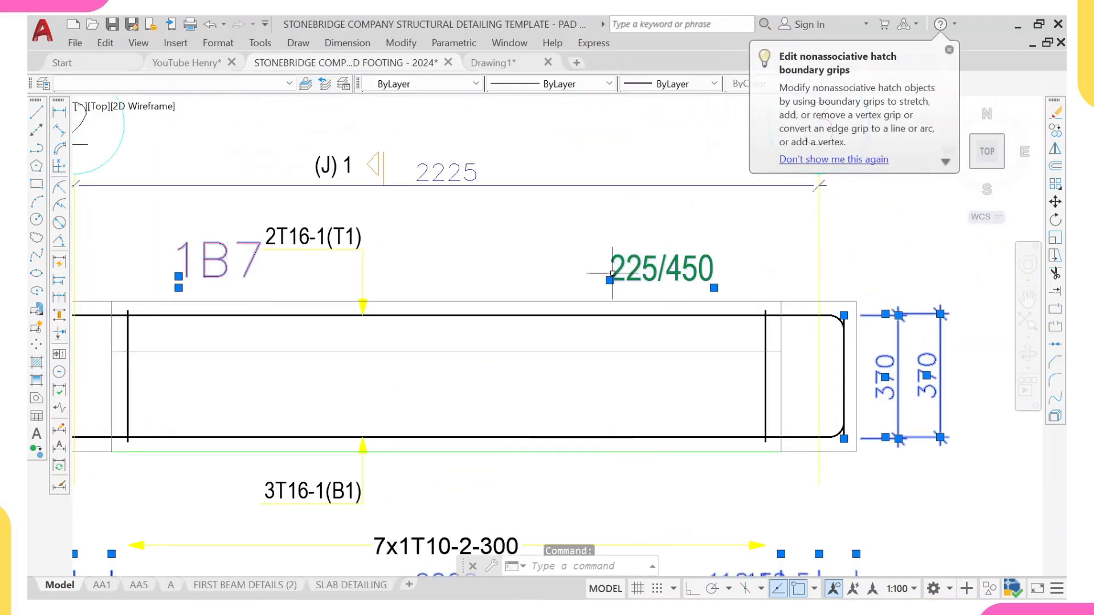
pyautogui.write('E')
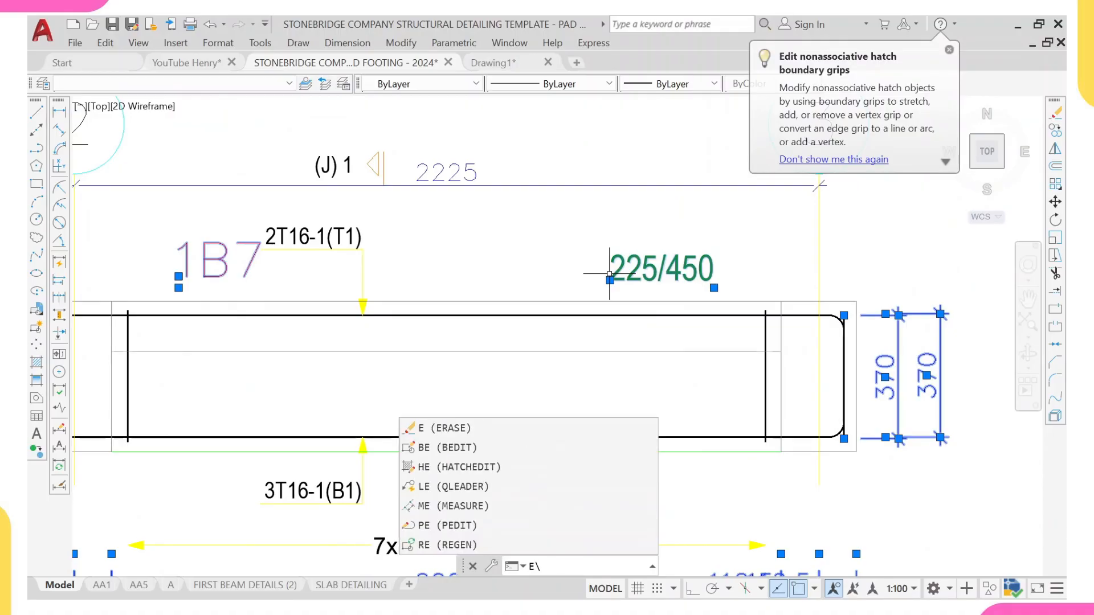
pyautogui.press('Return')
# - Move the cleaned-up 2–3 beam detail with its section onto the drawing sheet, beside the BEAM 2 detail
pyautogui.scroll(-5, 606, 274)
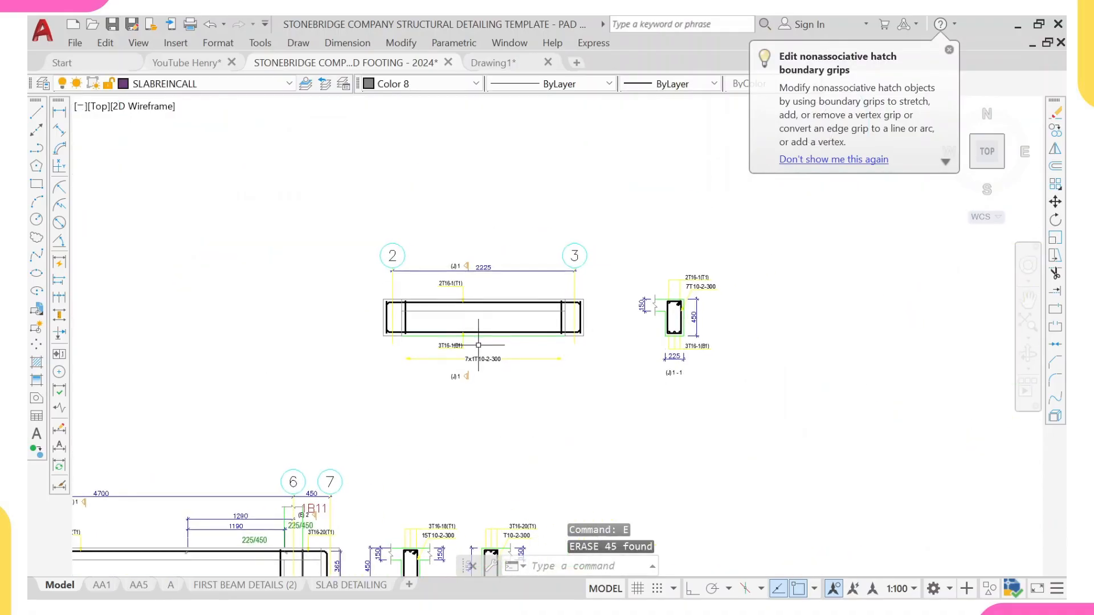
pyautogui.scroll(2, 519, 310)
pyautogui.moveTo(565, 306); pyautogui.dragTo(471, 315, button='middle')
pyautogui.scroll(-2, 379, 292)
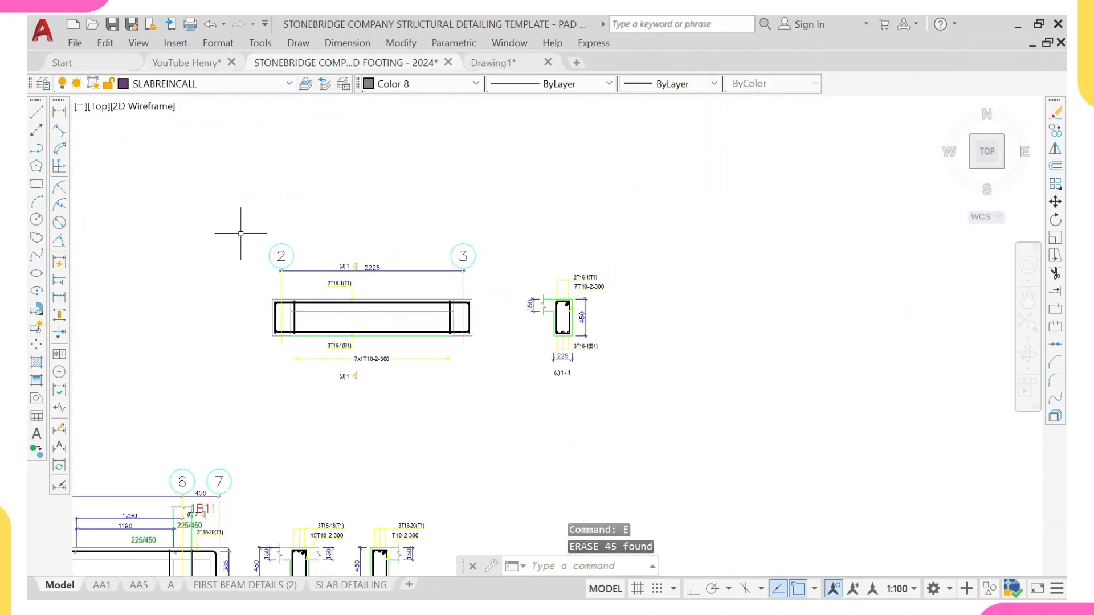
pyautogui.click(209, 213)
pyautogui.click(794, 459)
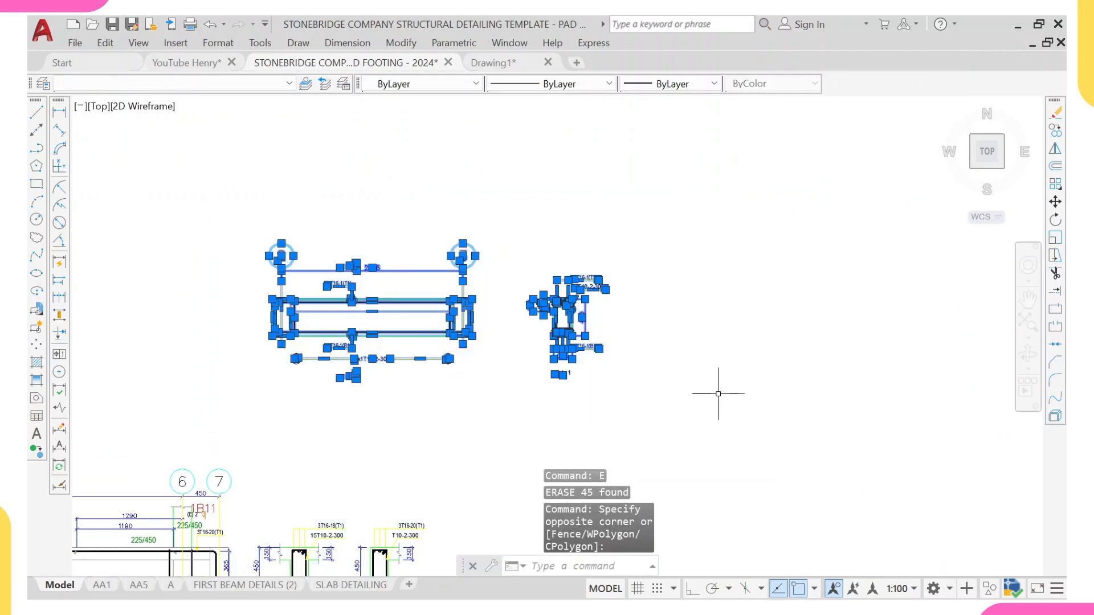
pyautogui.write('m')
pyautogui.press('Return')
pyautogui.click(370, 271)
pyautogui.scroll(-7, 465, 156)
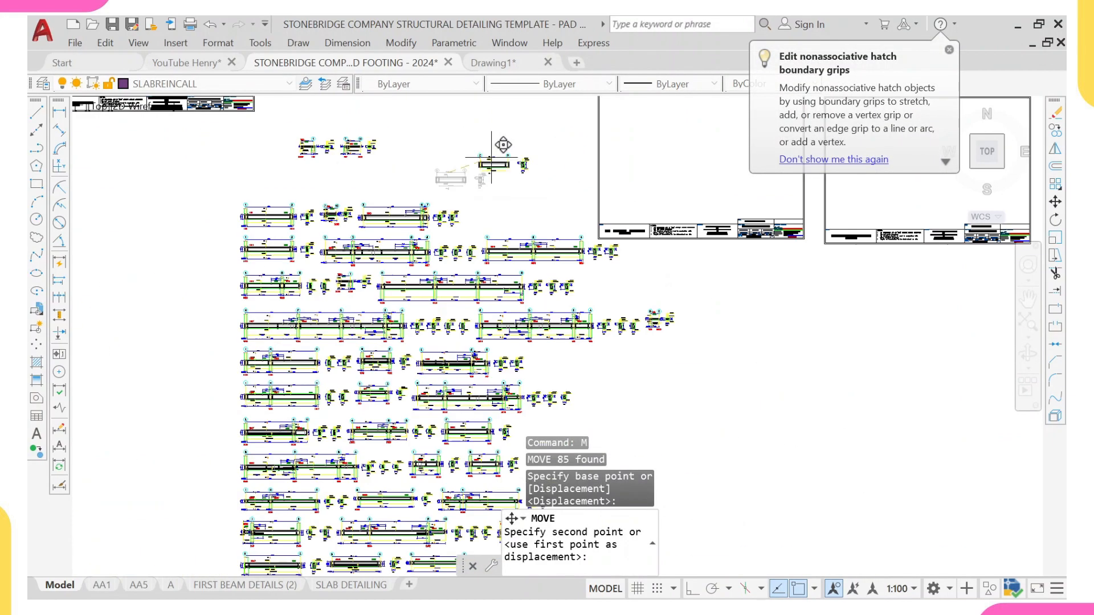
pyautogui.moveTo(498, 154); pyautogui.dragTo(222, 432, button='middle')
pyautogui.scroll(6, 479, 229)
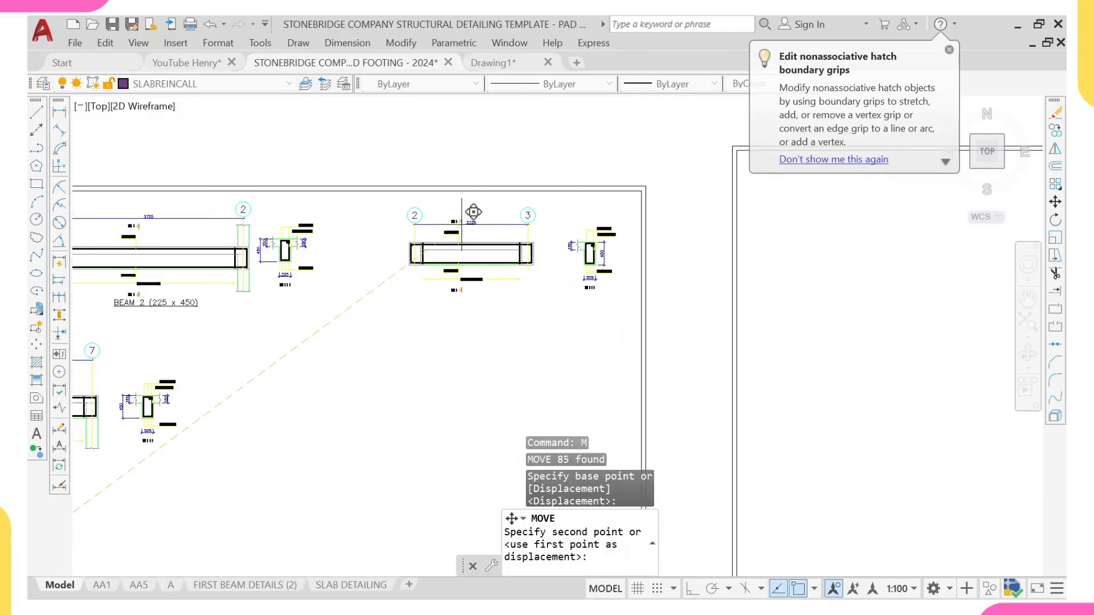
pyautogui.click(457, 214)
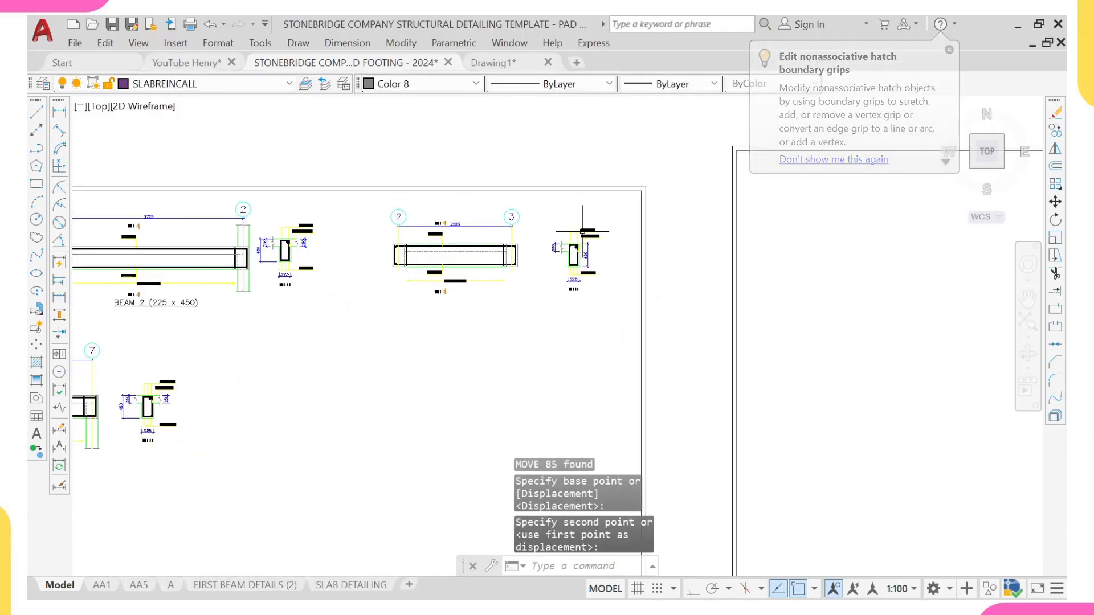
# - Move the (J) 1-1 section closer to its beam elevation on the sheet
pyautogui.click(548, 203)
pyautogui.click(630, 342)
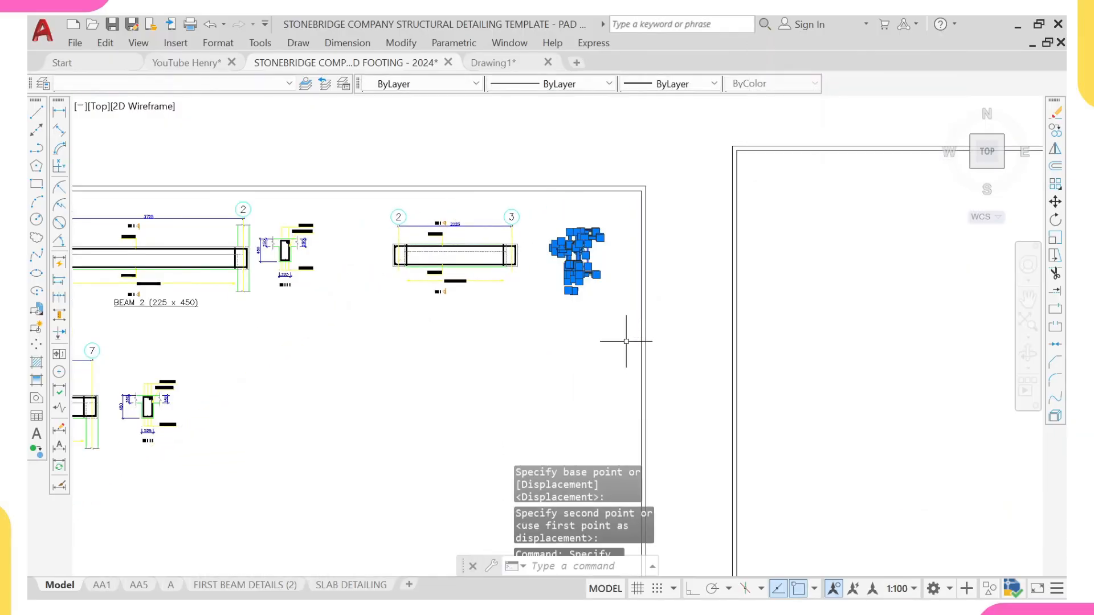
pyautogui.write('m')
pyautogui.press('Return')
pyautogui.scroll(3, 565, 246)
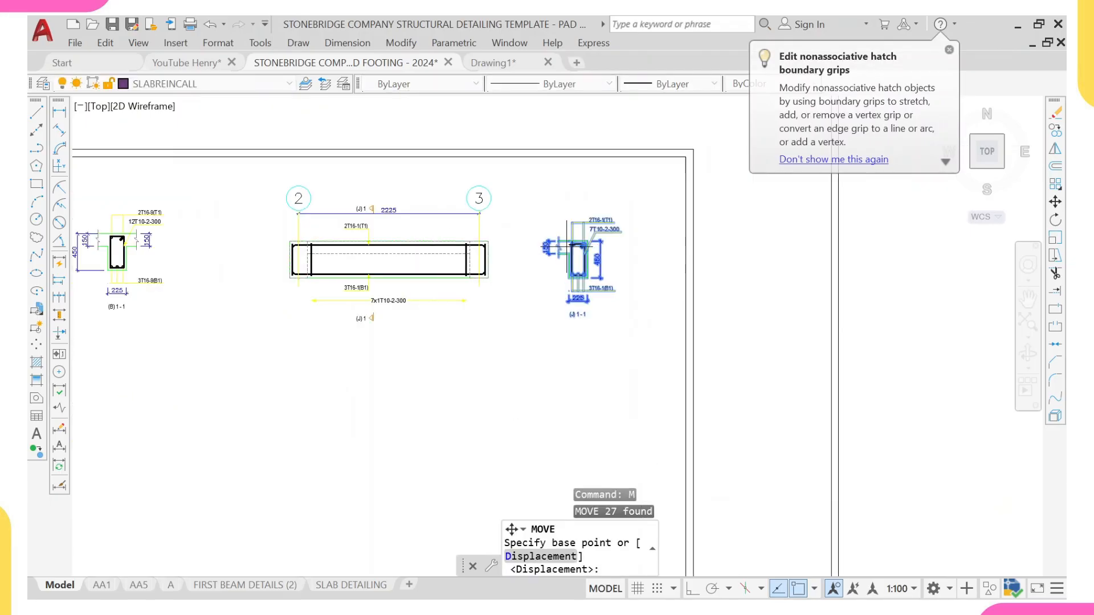
pyautogui.click(582, 229)
# - Copy the BEAM 3 (225 x 450) title beneath the newly placed beam detail between grids 2 and 3
pyautogui.scroll(-5, 556, 228)
pyautogui.moveTo(490, 223); pyautogui.dragTo(567, 267, button='middle')
pyautogui.scroll(2, 218, 391)
pyautogui.click(245, 364)
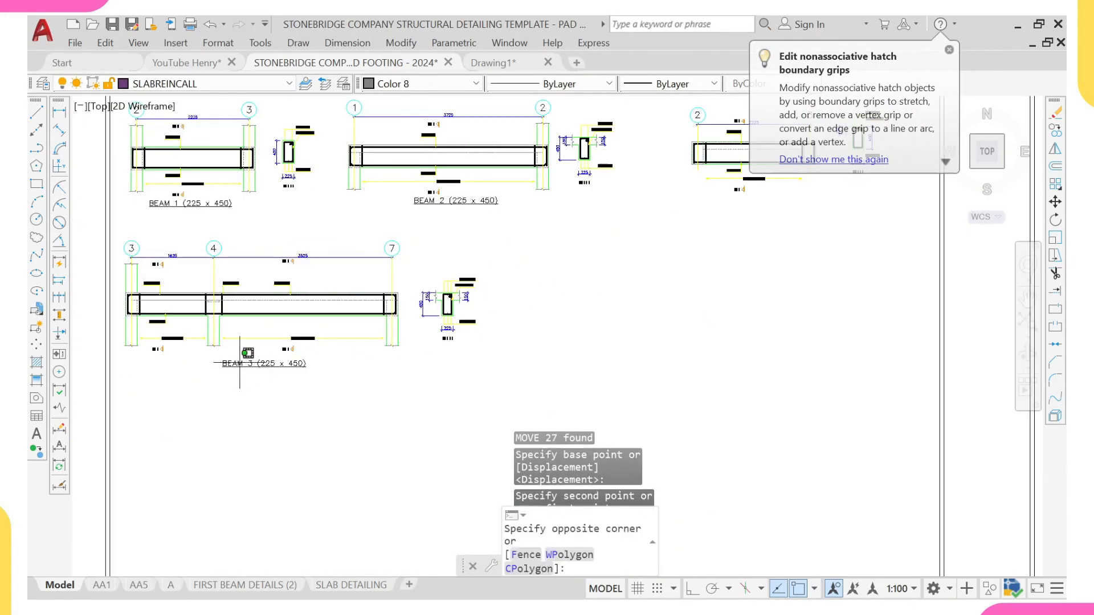
pyautogui.click(224, 378)
pyautogui.write('c')
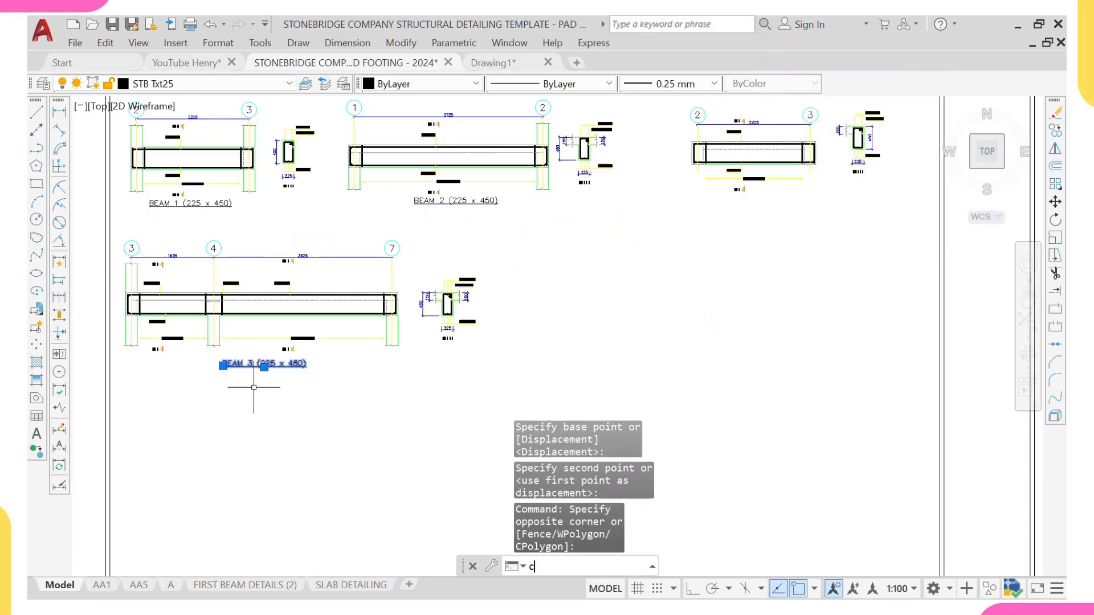
pyautogui.write('o')
pyautogui.press('Return')
pyautogui.click(224, 365)
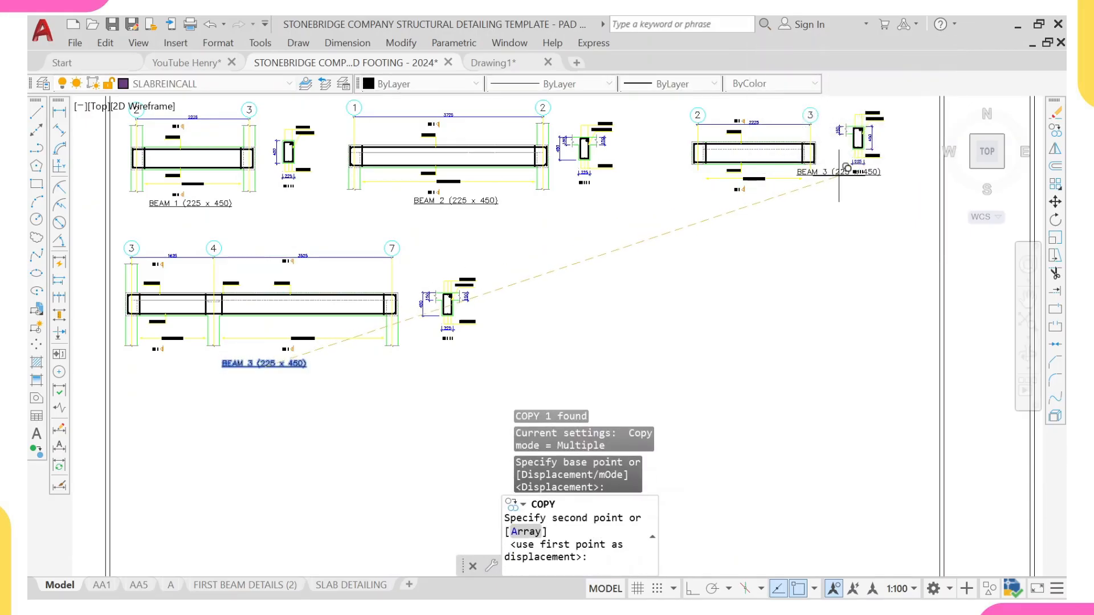
pyautogui.scroll(2, 735, 228)
pyautogui.click(717, 212)
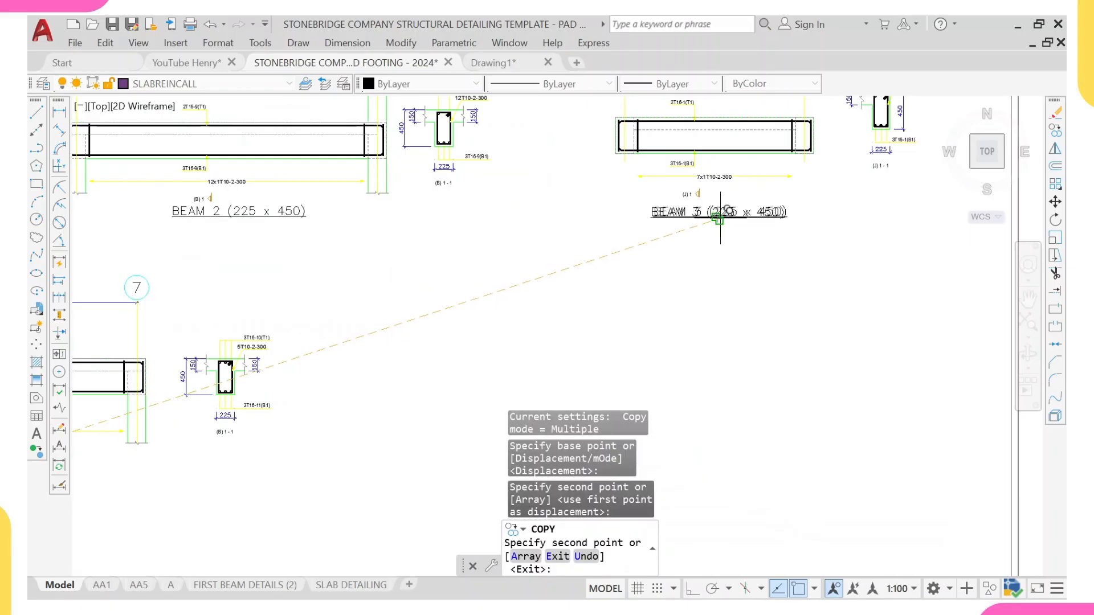
pyautogui.press('Escape')
# - Change the title of the beam detail spanning grids 3, 4 and 7 to BEAM 4 (225 x 450)
pyautogui.scroll(-2, 712, 206)
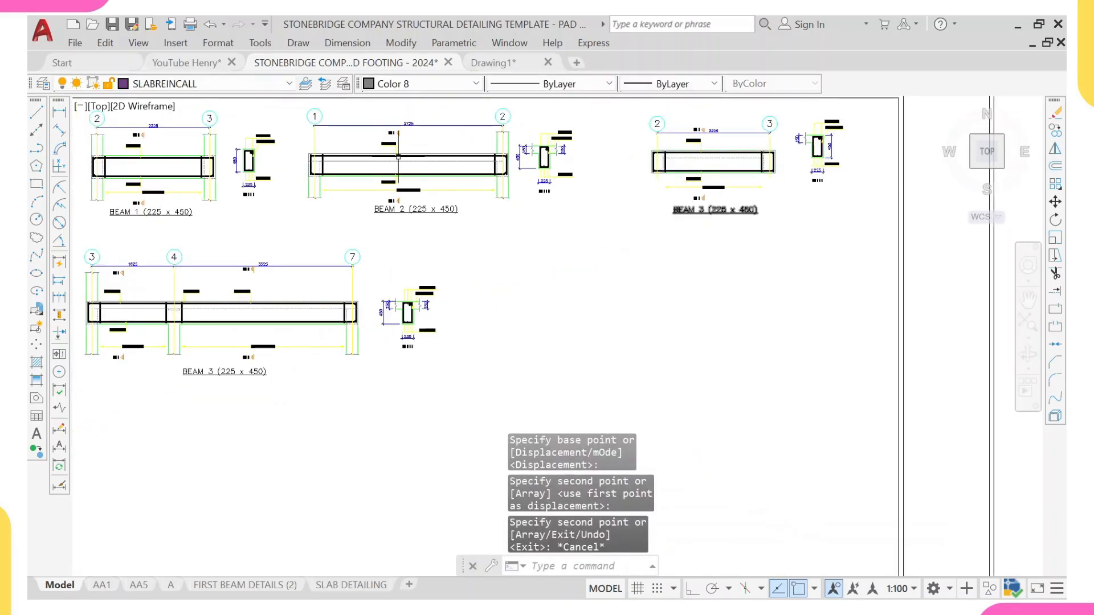
pyautogui.scroll(-3, 587, 302)
pyautogui.scroll(6, 696, 318)
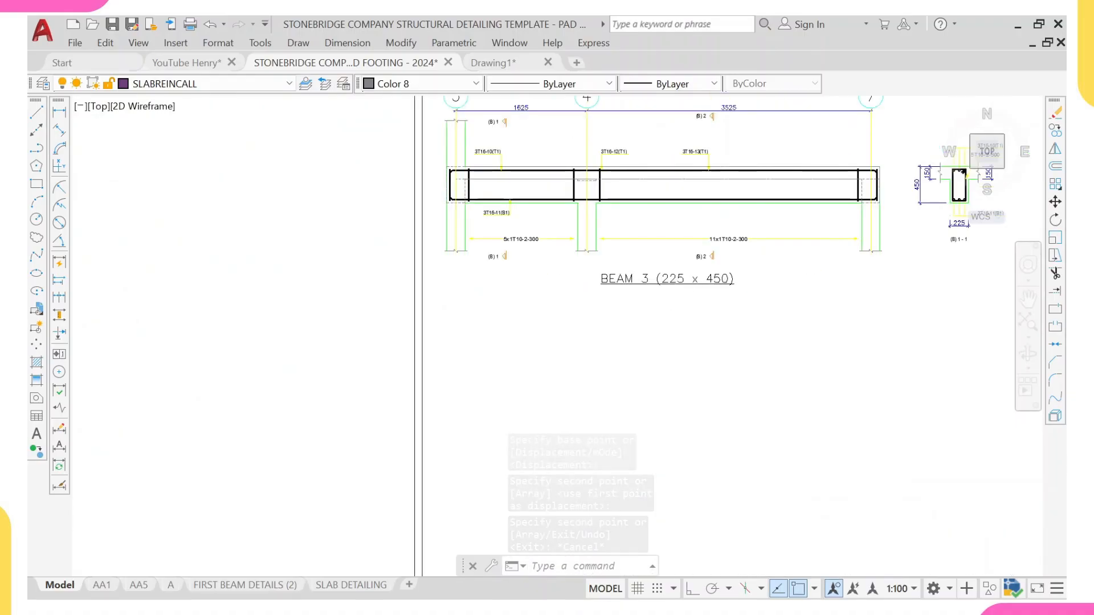
pyautogui.click(658, 279)
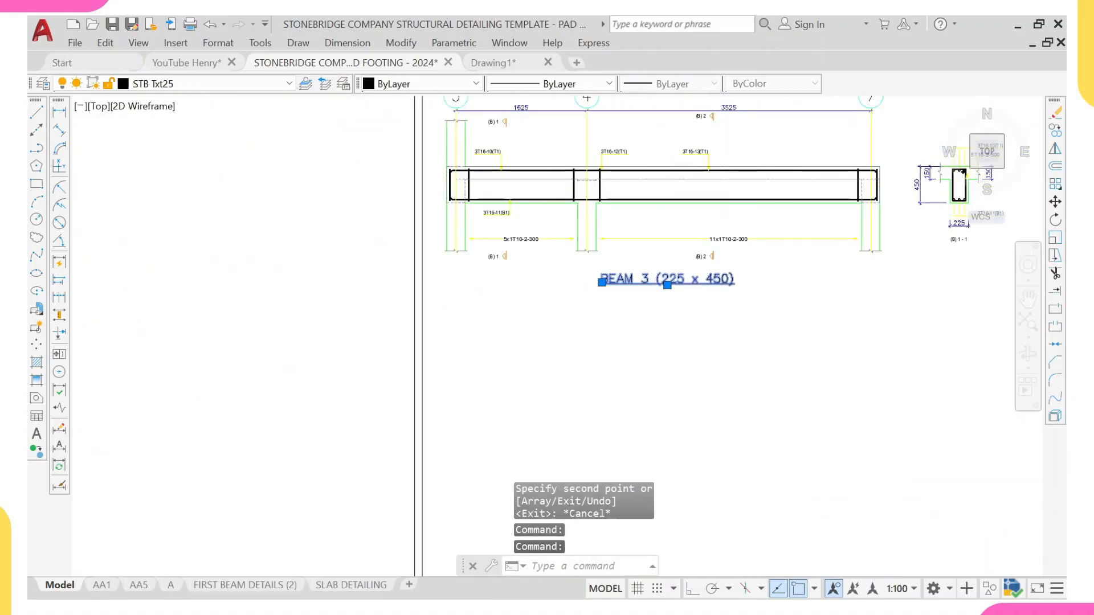
pyautogui.doubleClick(659, 280)
pyautogui.scroll(4, 659, 278)
pyautogui.click(659, 278)
pyautogui.press('BackSpace')
pyautogui.write('4')
pyautogui.press('Return')
pyautogui.press('Escape')
# - Change the label above beam 1B7 on the beam layout plan to BEAM 3 (225x450)
pyautogui.scroll(-10, 680, 321)
pyautogui.scroll(-8, 664, 293)
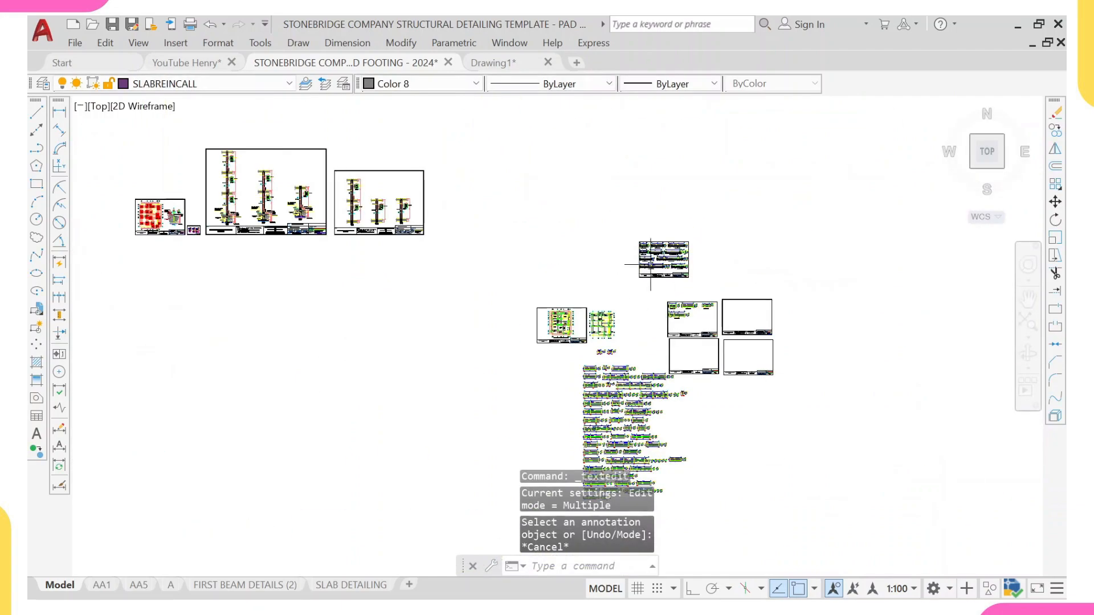
pyautogui.scroll(10, 608, 315)
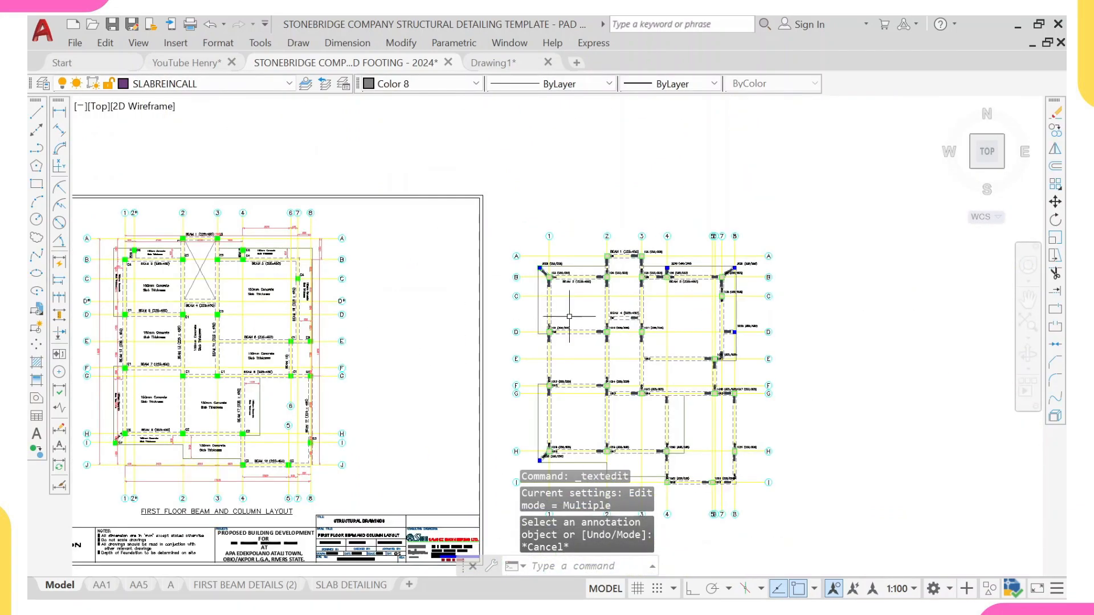
pyautogui.scroll(3, 608, 315)
pyautogui.click(621, 311)
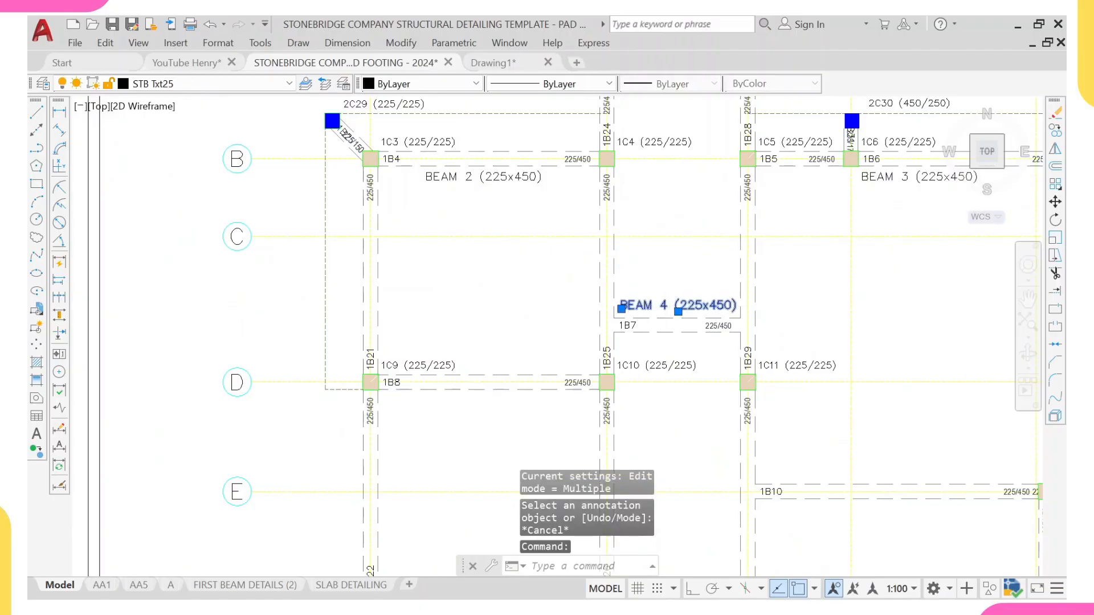
pyautogui.scroll(5, 666, 303)
pyautogui.doubleClick(668, 303)
pyautogui.click(668, 308)
pyautogui.press('BackSpace')
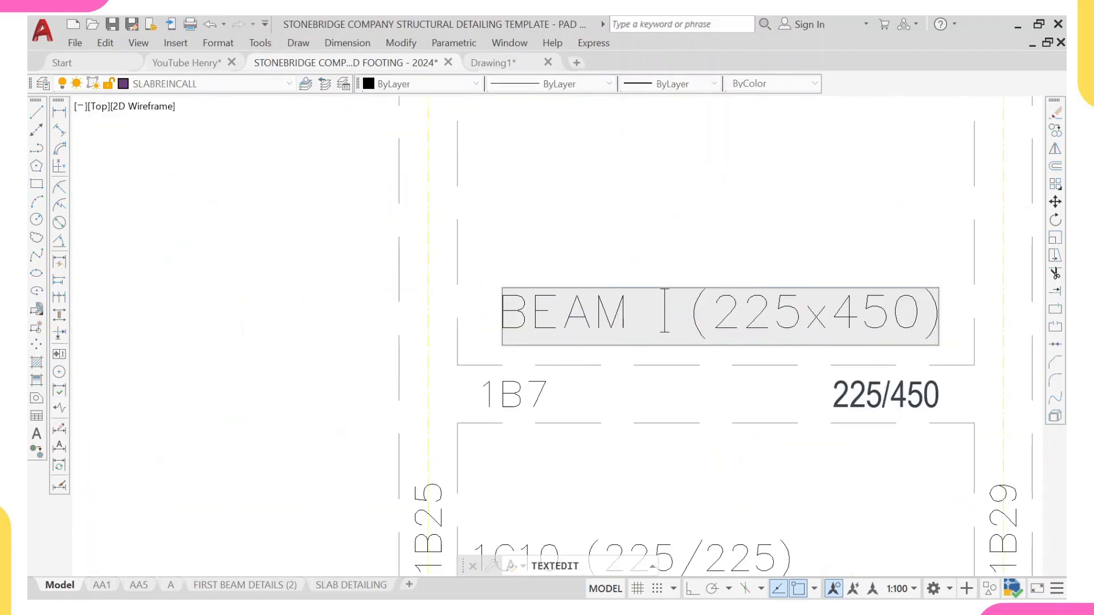
pyautogui.write('3')
pyautogui.press('Return')
# - Change the label below beam 1B6 on the layout plan to BEAM 4 (225x450) and end text editing
pyautogui.scroll(-6, 612, 265)
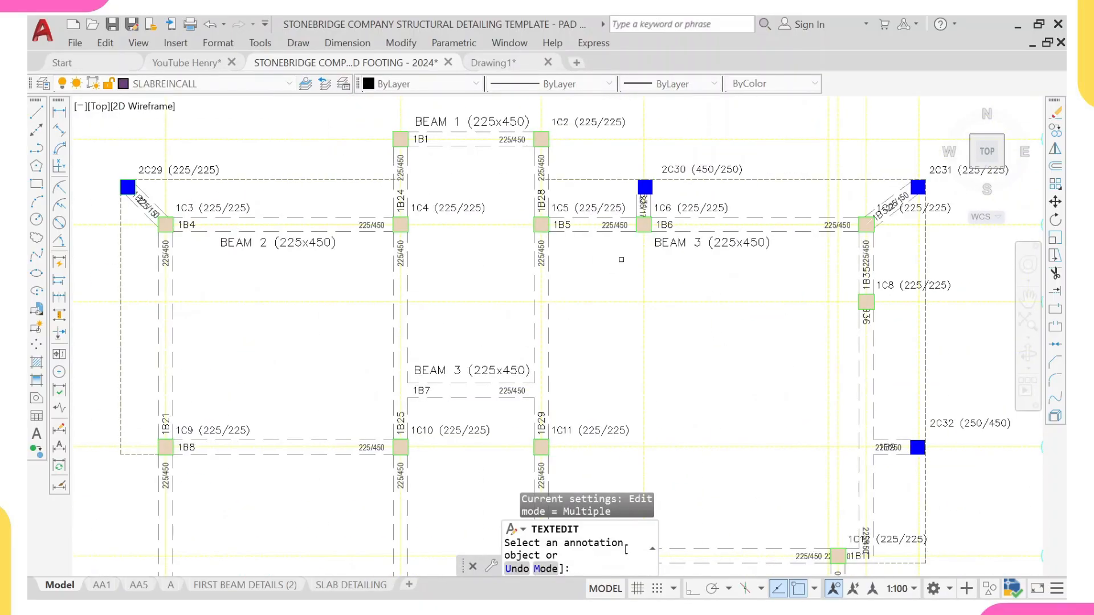
pyautogui.scroll(4, 712, 242)
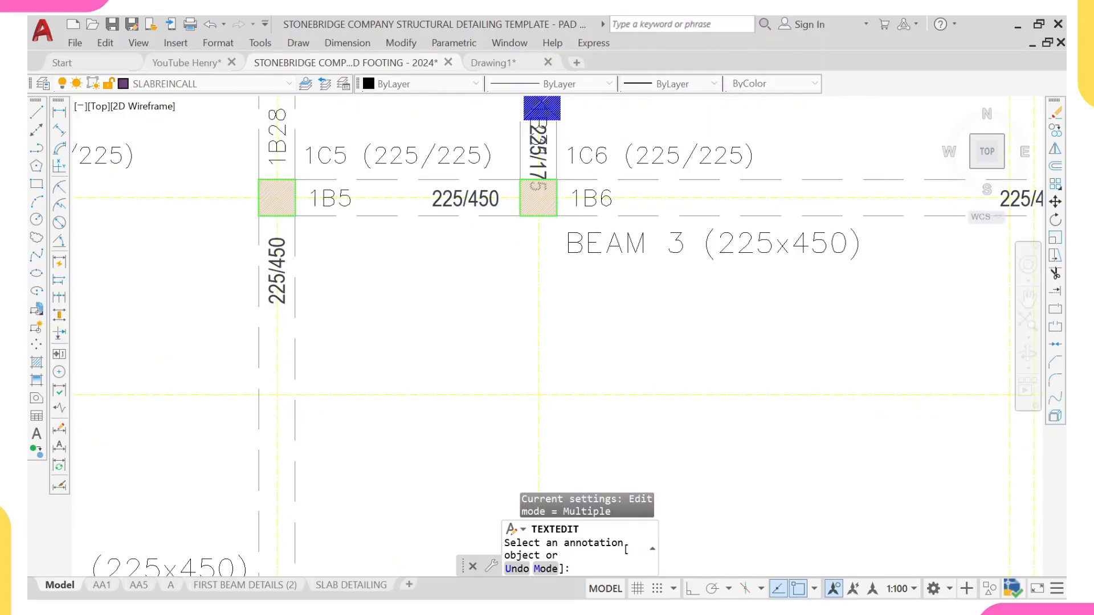
pyautogui.click(692, 241)
pyautogui.click(665, 245)
pyautogui.press('BackSpace')
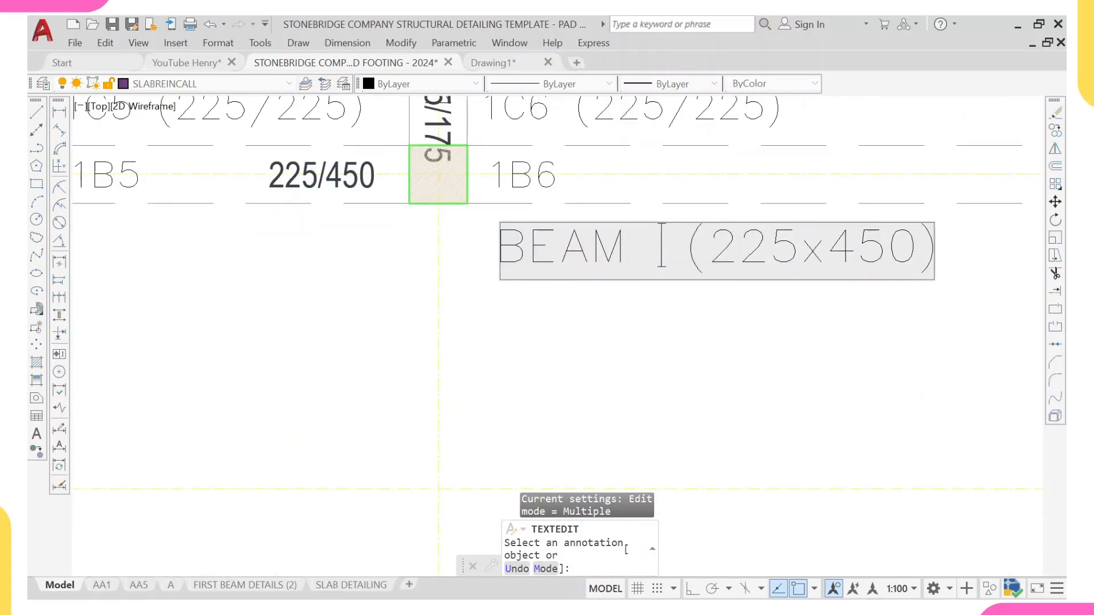
pyautogui.write('4')
pyautogui.press('Return')
pyautogui.scroll(-6, 535, 334)
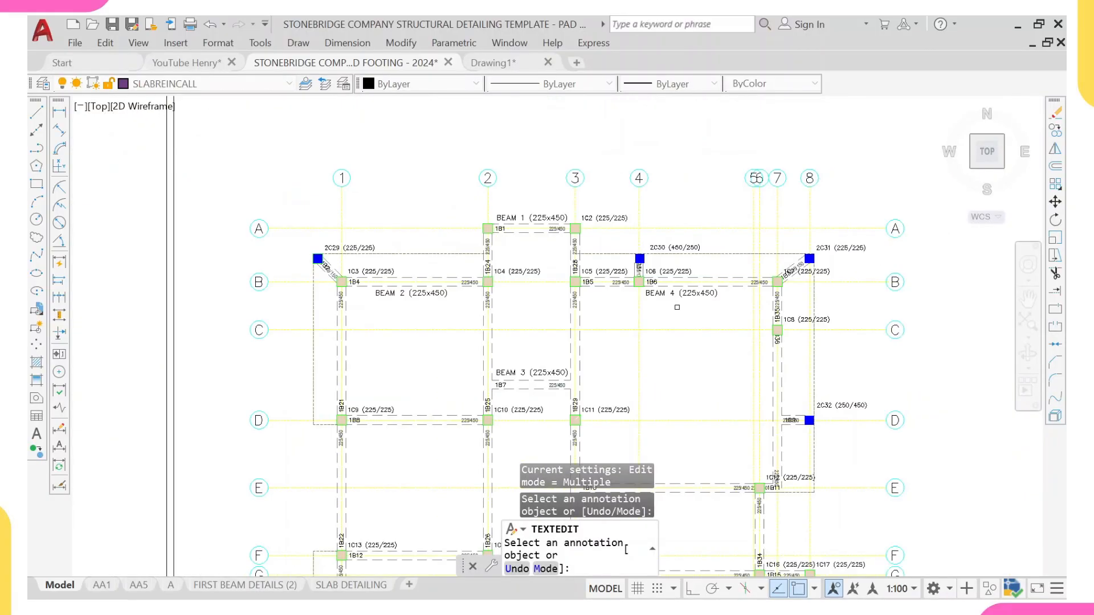
pyautogui.press('Escape')
# - Look over the beam layout plan, the detail sheets and the beam details still outside the sheets
pyautogui.scroll(-3, 579, 306)
pyautogui.scroll(1, 615, 292)
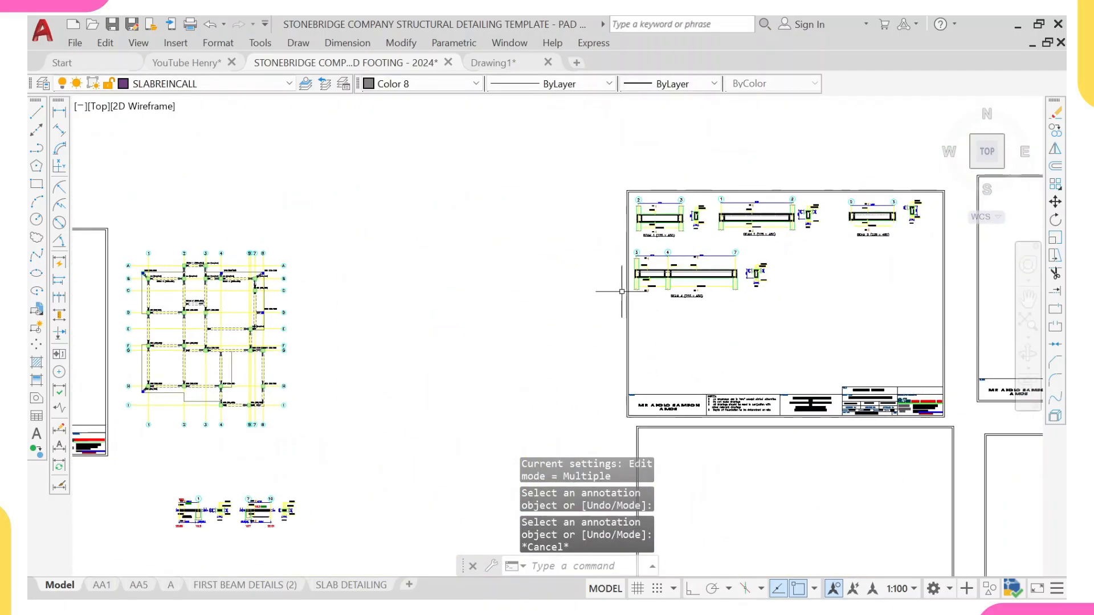
pyautogui.scroll(-4, 679, 239)
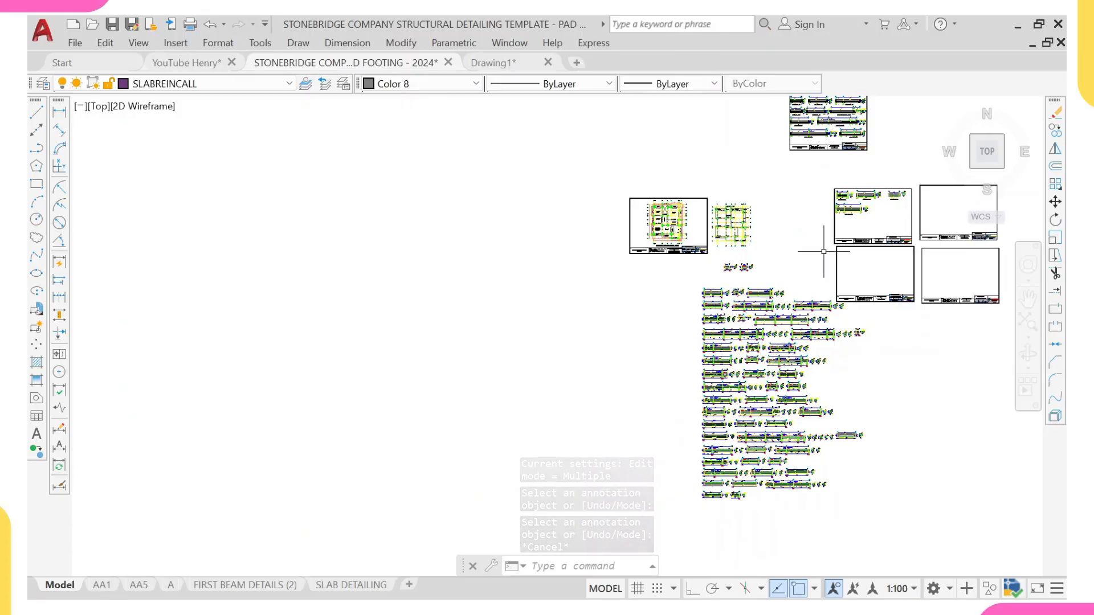
pyautogui.moveTo(874, 242); pyautogui.dragTo(742, 256, button='middle')
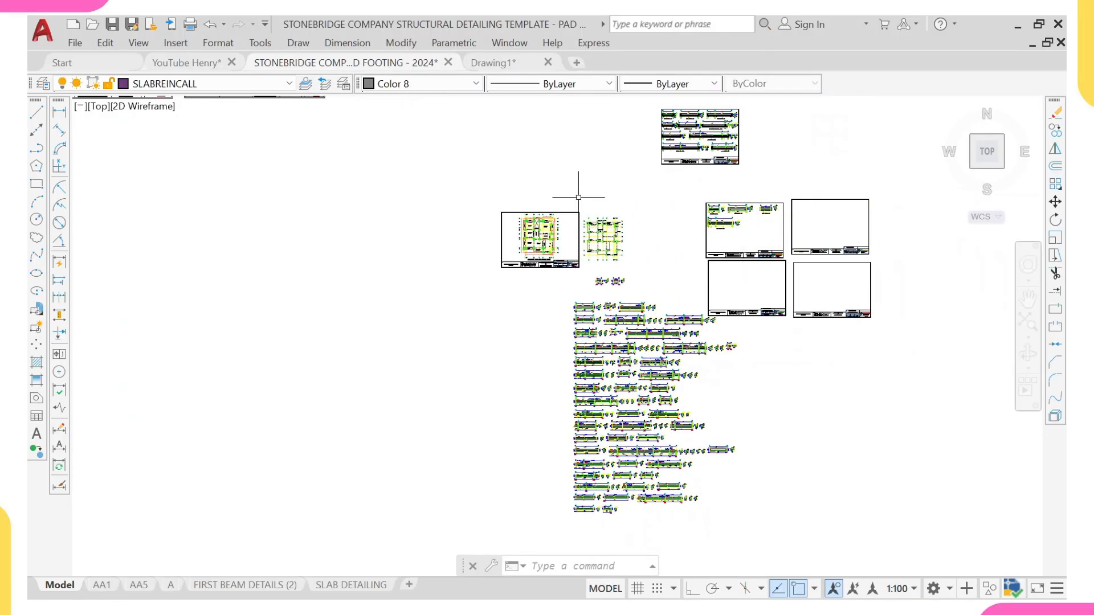
pyautogui.moveTo(703, 275); pyautogui.dragTo(625, 269, button='middle')
pyautogui.scroll(3, 530, 315)
pyautogui.scroll(-1, 453, 234)
pyautogui.moveTo(449, 231); pyautogui.dragTo(451, 361, button='middle')
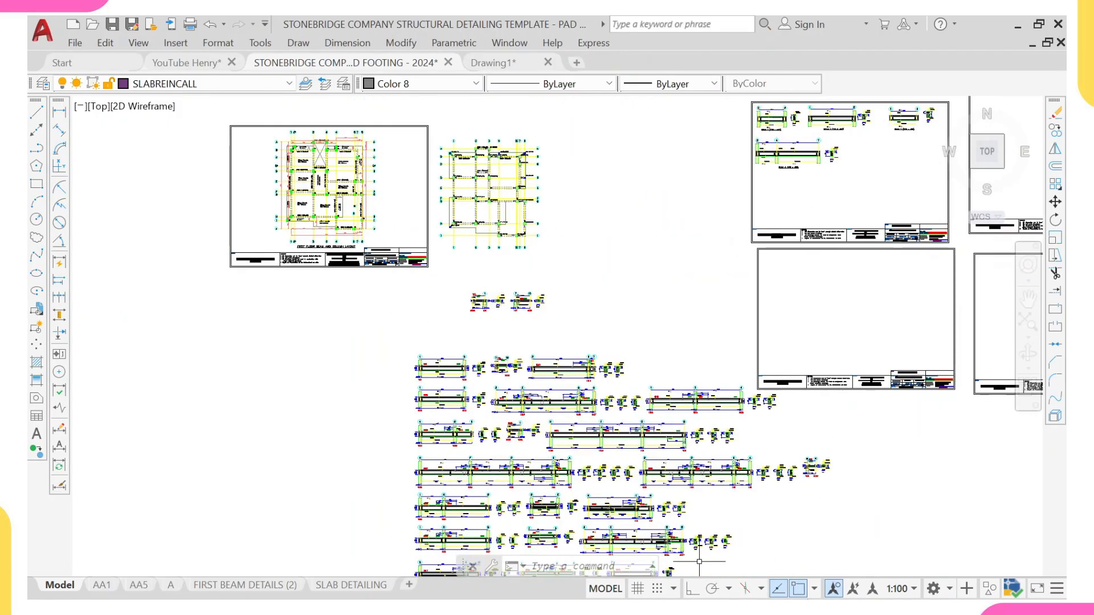
# - Switch to ProtaStructure and examine the Storey 1 plan for the beams along gridline 2
pyautogui.moveTo(836, 599)
pyautogui.moveTo(740, 580)
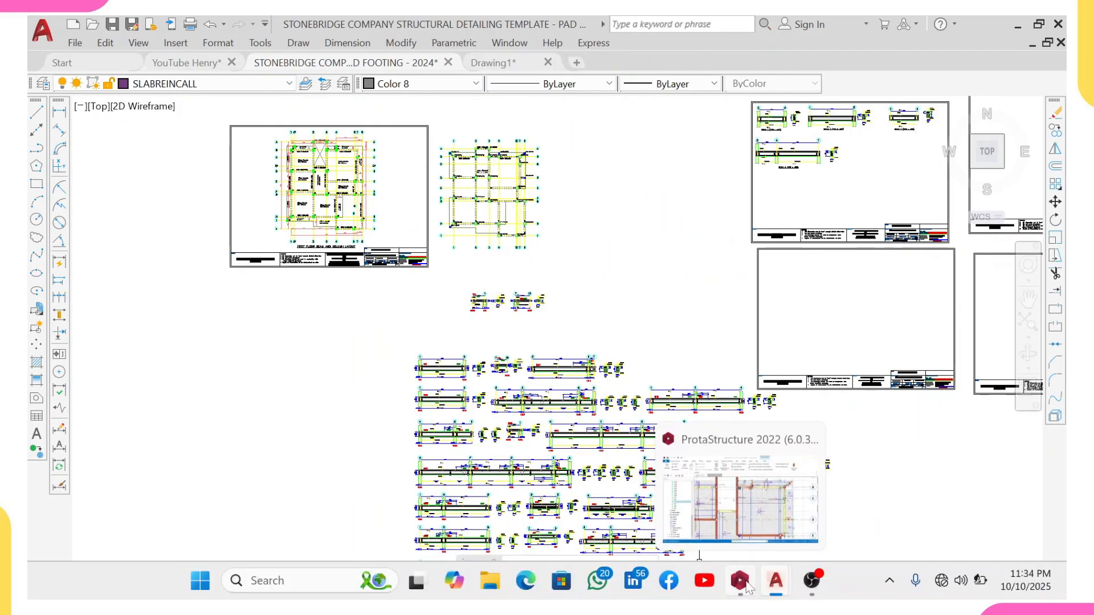
pyautogui.click(743, 545)
pyautogui.moveTo(624, 434); pyautogui.dragTo(607, 320, button='middle')
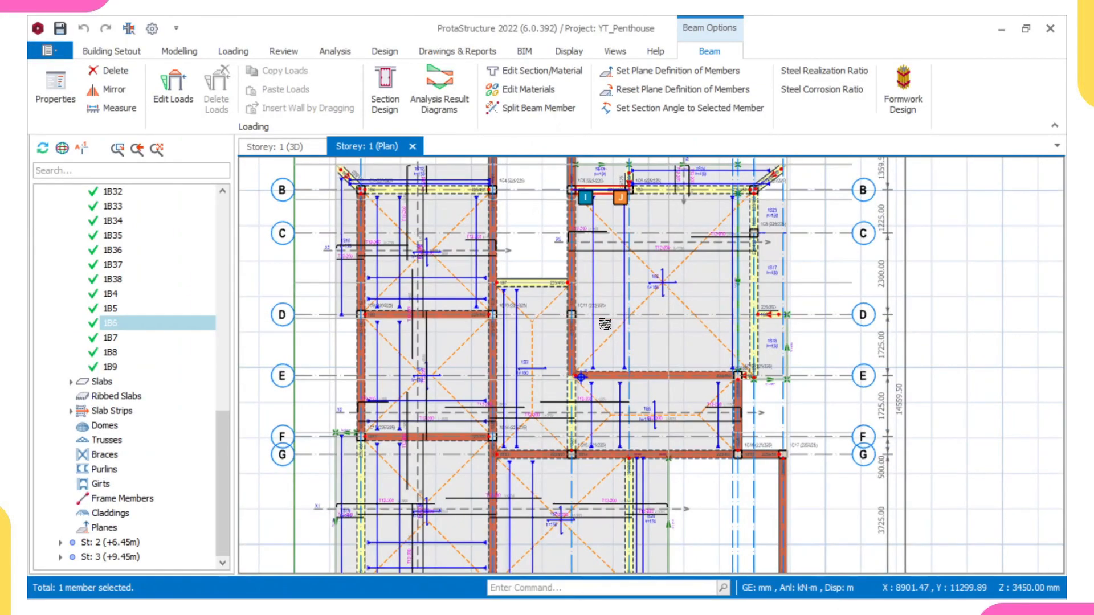
pyautogui.scroll(-3, 579, 346)
pyautogui.scroll(3, 566, 344)
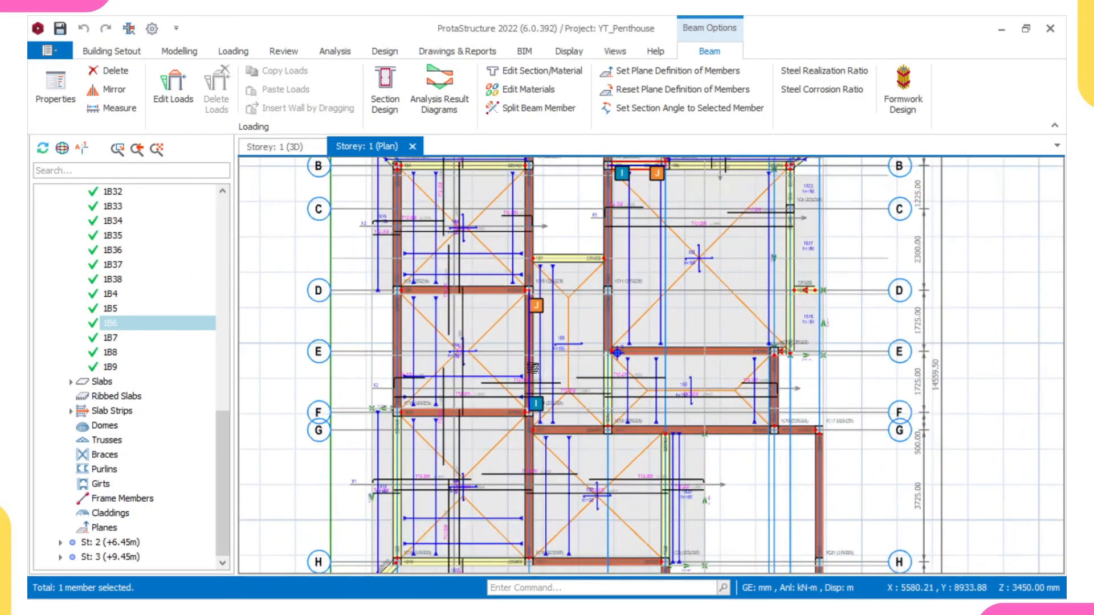
pyautogui.scroll(-3, 493, 376)
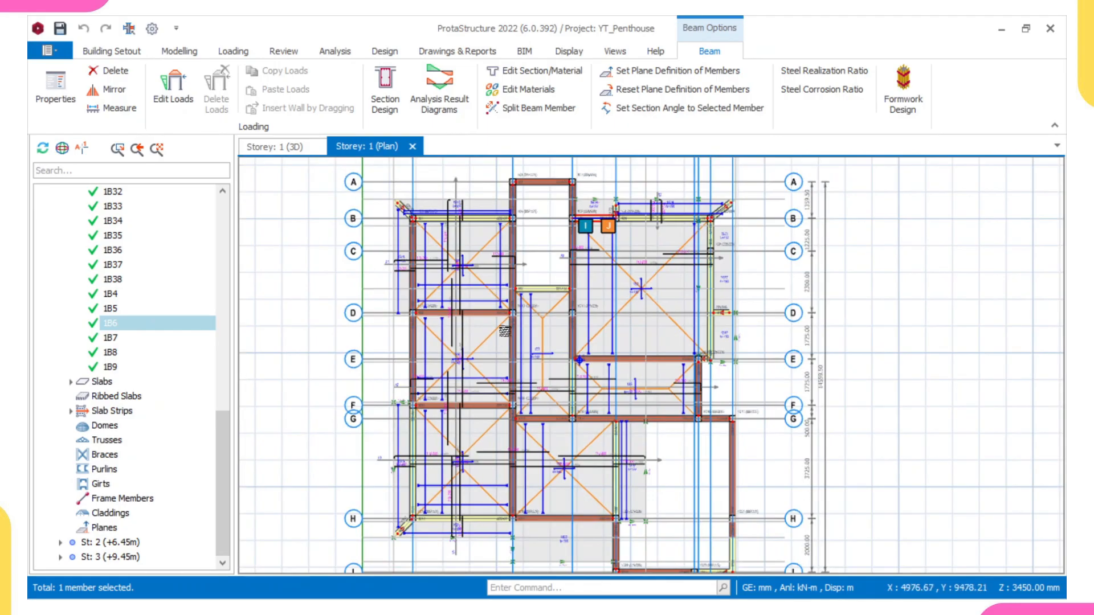
pyautogui.scroll(3, 507, 376)
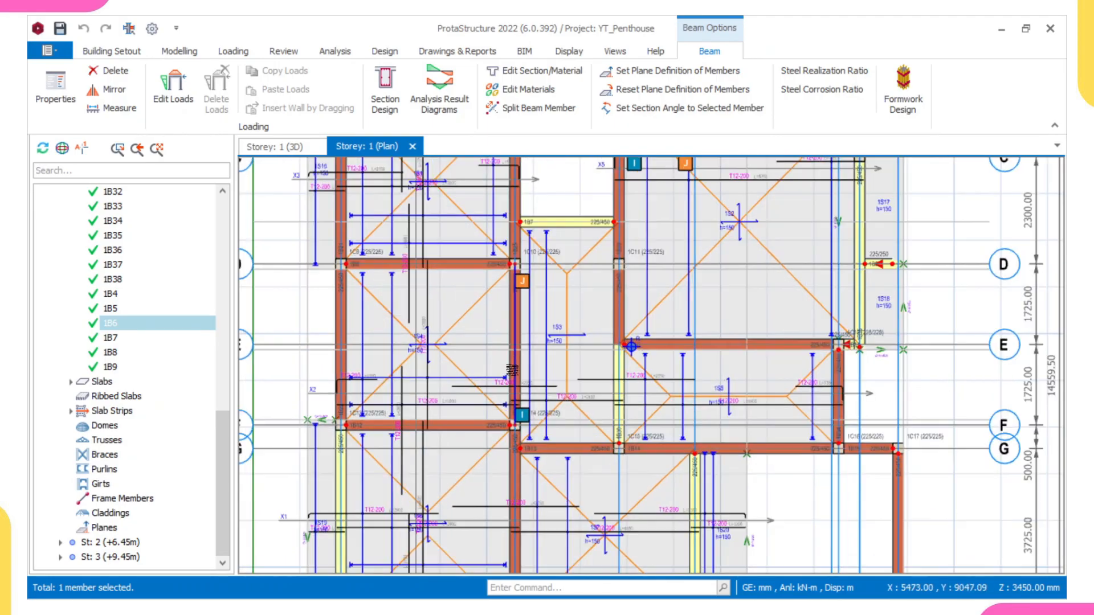
# - Open the section design of beam 1B26, review the reinforcement of all spans along axis 2, and close it
pyautogui.rightClick(509, 340)
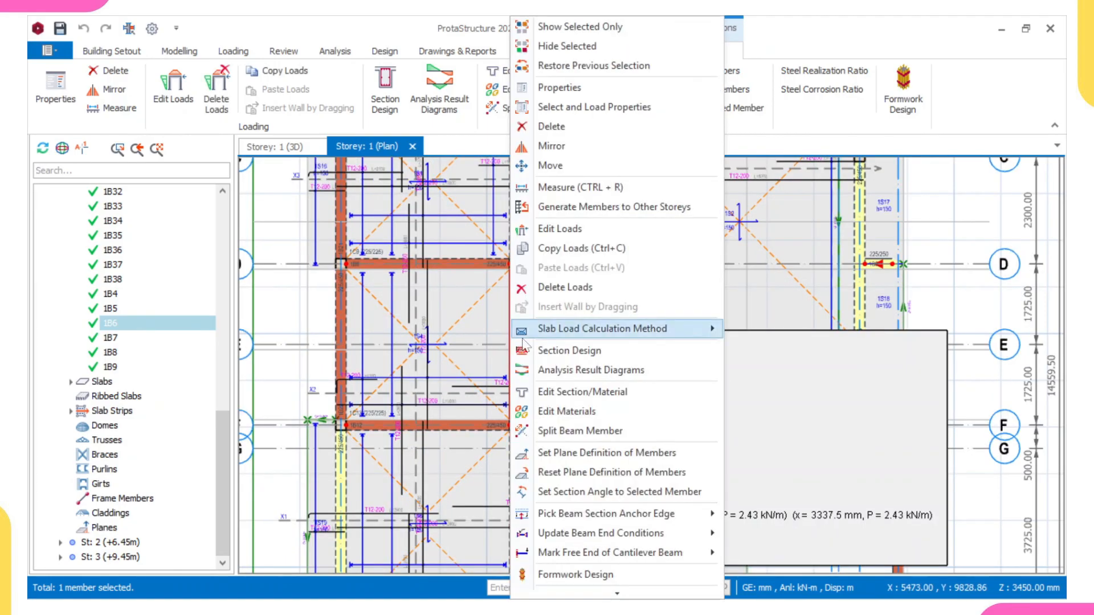
pyautogui.click(564, 354)
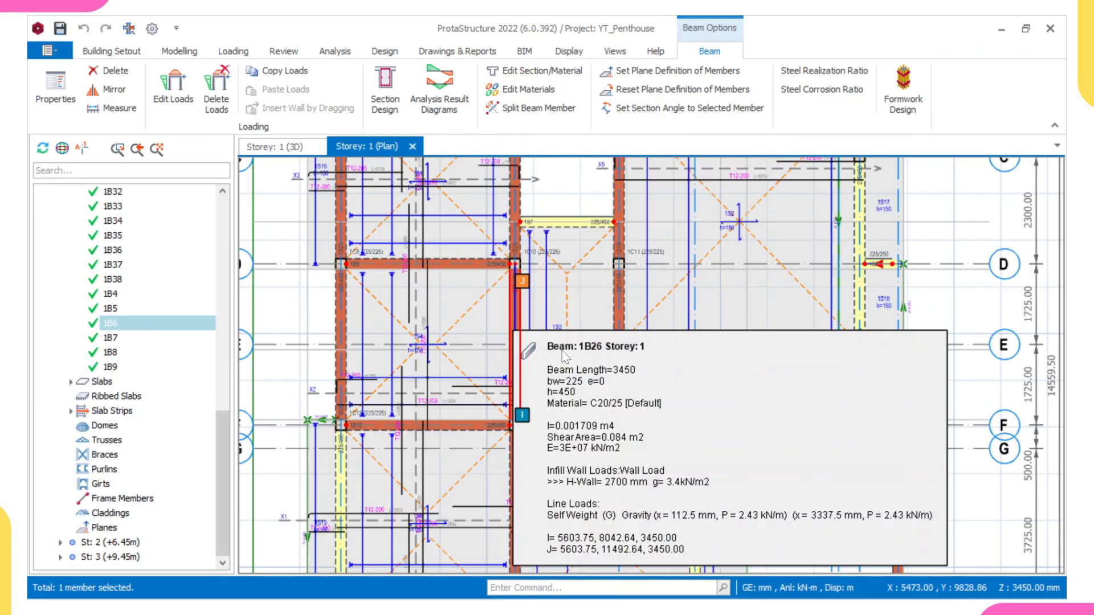
pyautogui.hscroll(3, 630, 402)
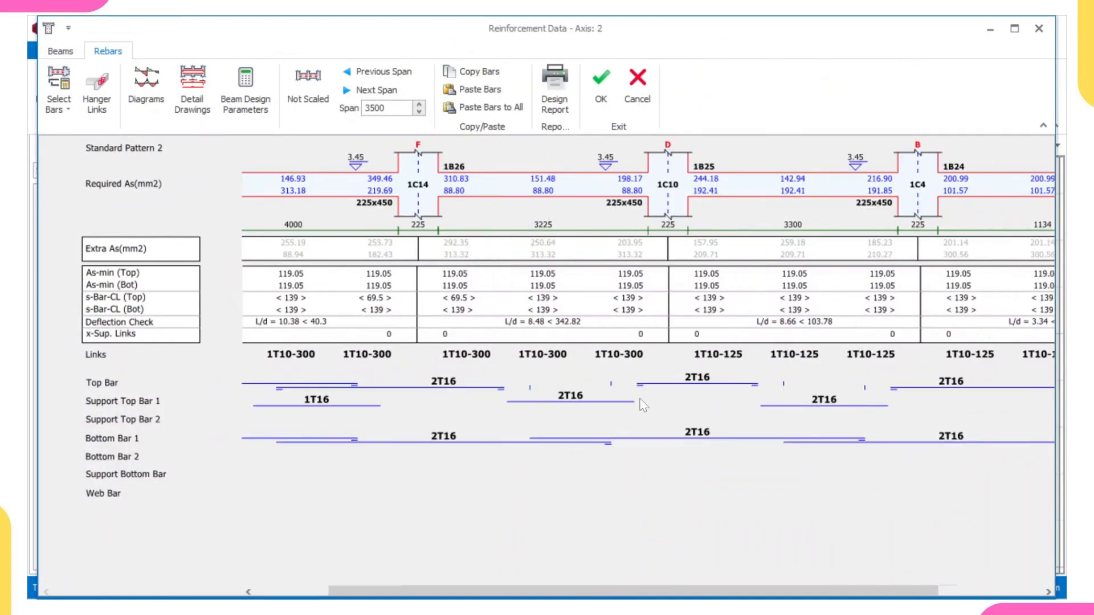
pyautogui.hscroll(-3, 548, 409)
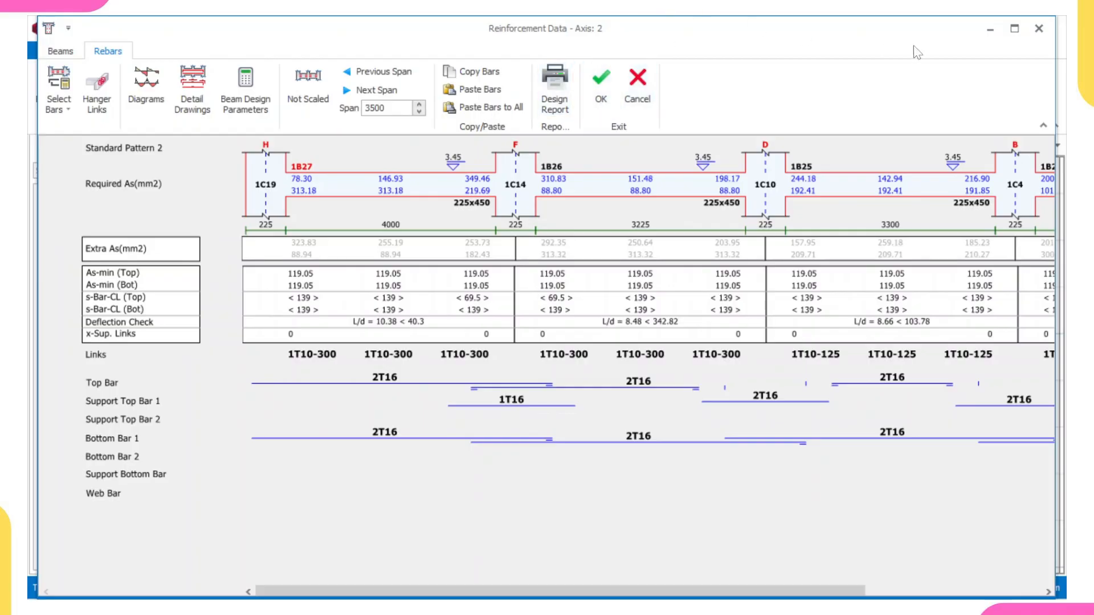
pyautogui.click(1039, 29)
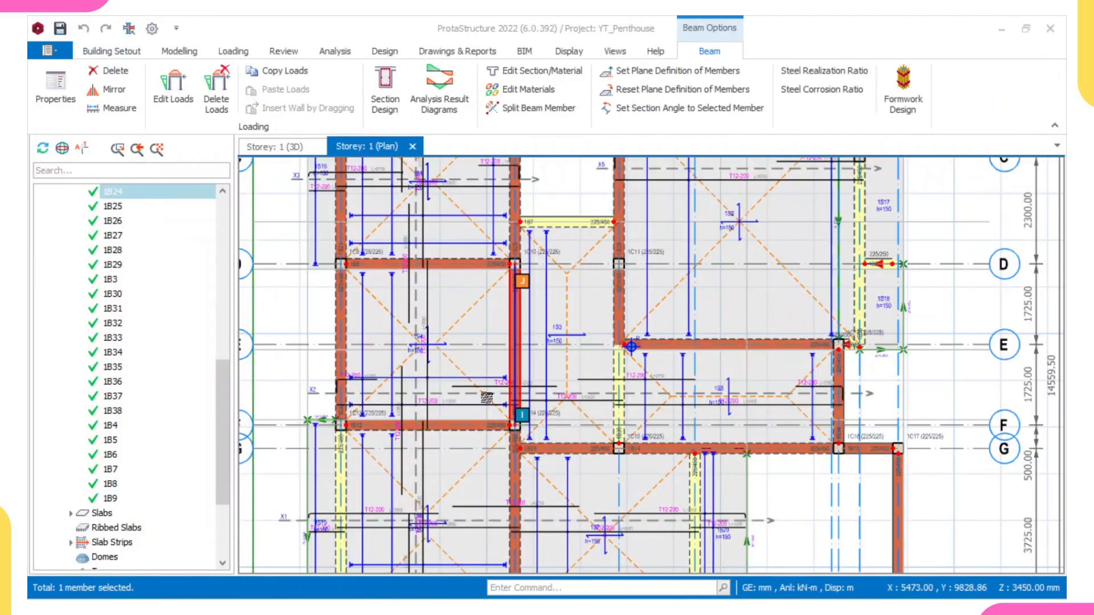
# - Switch back to the STONEBRIDGE drawing in AutoCAD and look over the beam layout plan and detail sheets
pyautogui.scroll(-3, 508, 432)
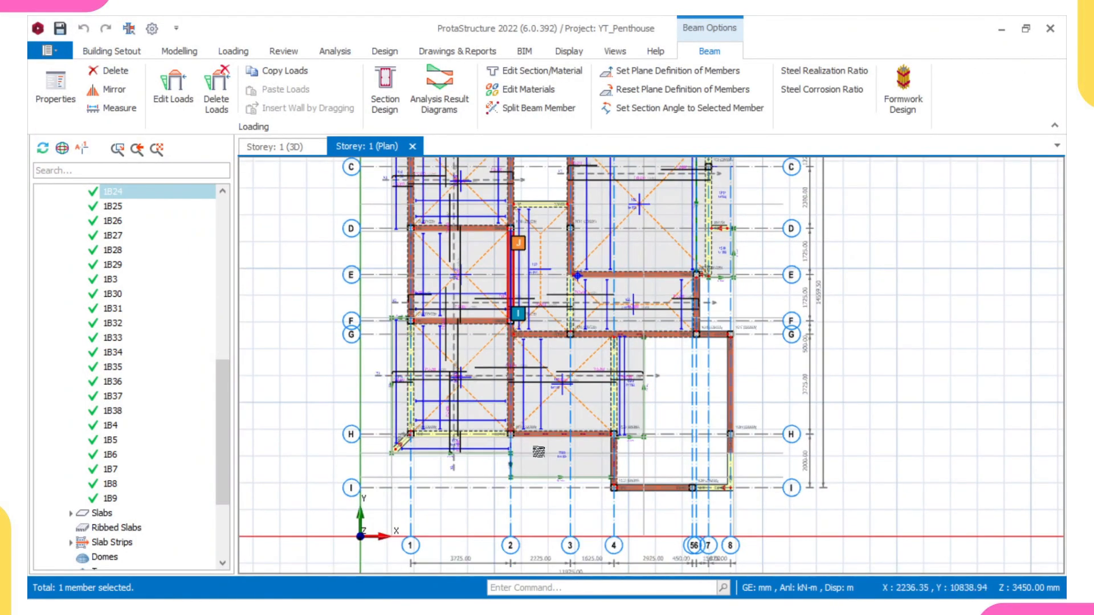
pyautogui.moveTo(733, 599)
pyautogui.moveTo(778, 589)
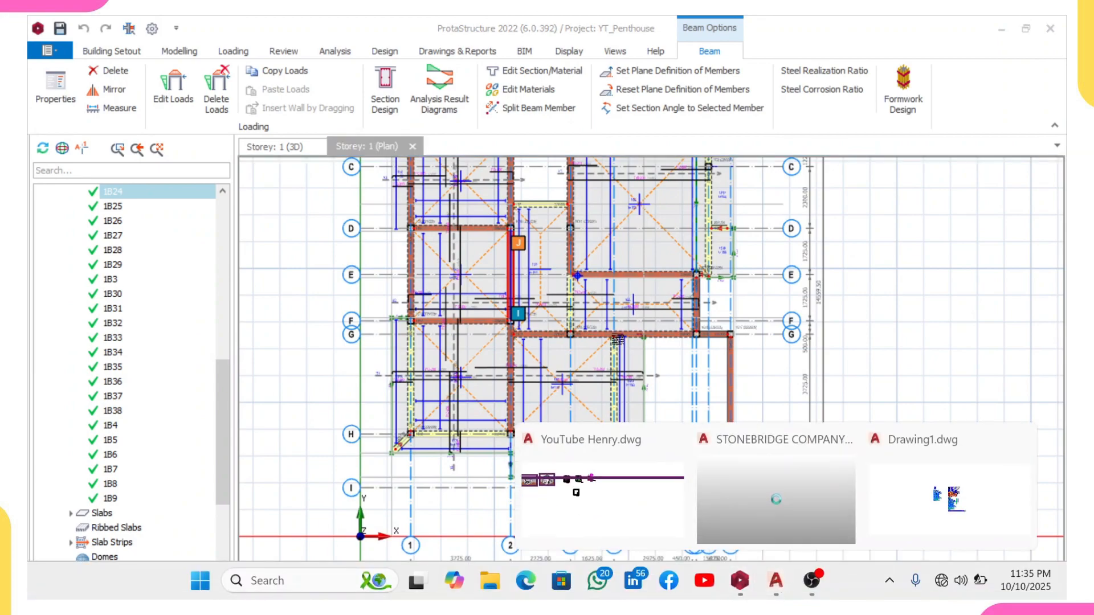
pyautogui.click(751, 481)
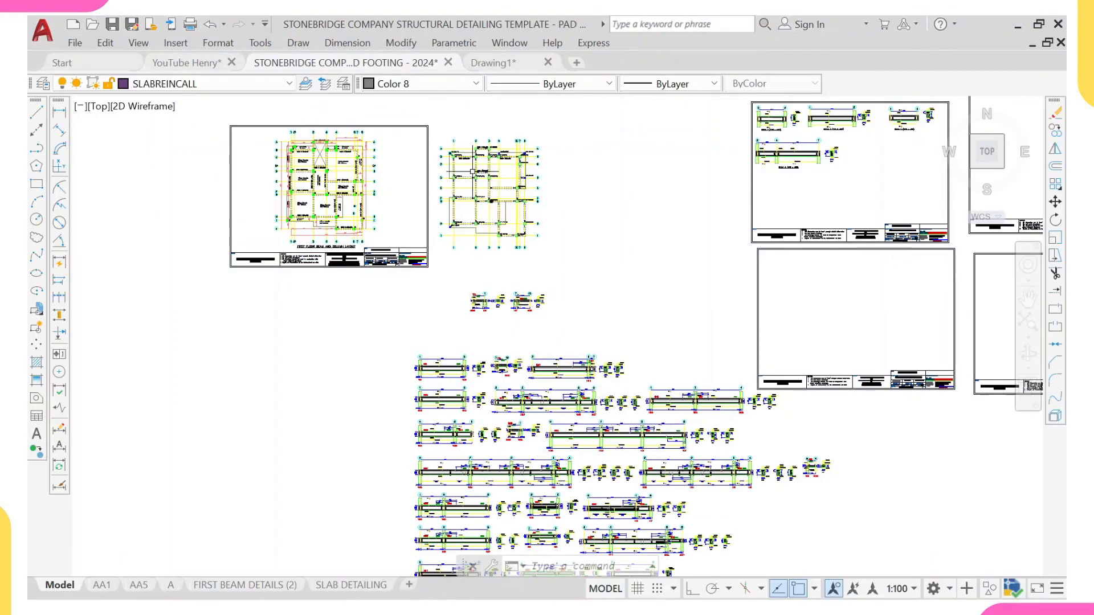
pyautogui.scroll(10, 473, 171)
pyautogui.scroll(-8, 445, 443)
pyautogui.scroll(2, 482, 313)
pyautogui.scroll(-5, 481, 312)
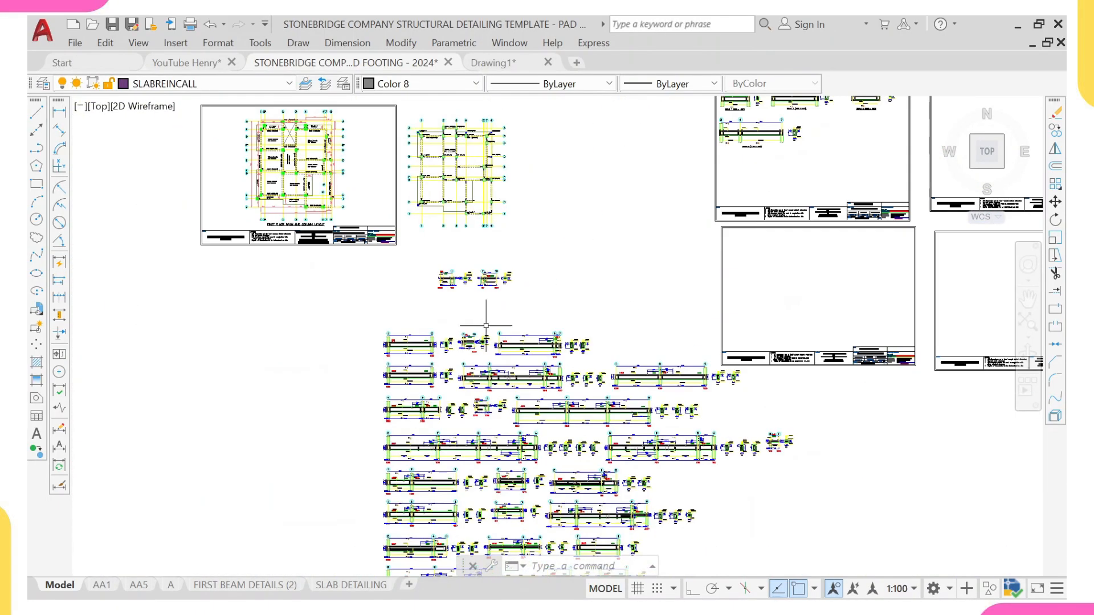
# - Look through the unplaced beam details for the one spanning grids H, F, D, B and A with beams 1B27 to 1B24
pyautogui.scroll(5, 414, 361)
pyautogui.scroll(-3, 414, 360)
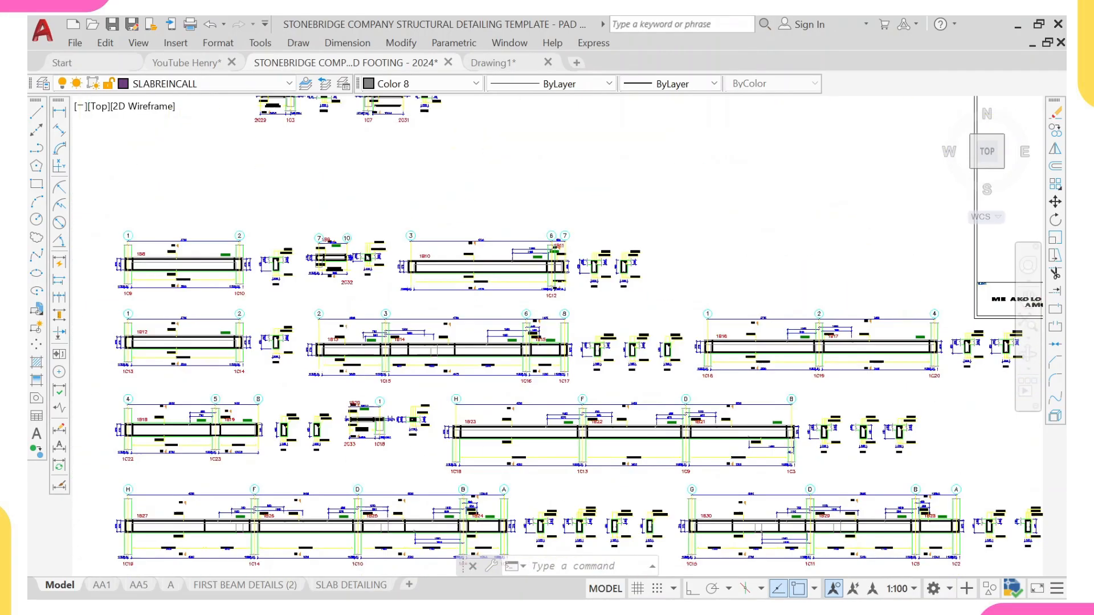
pyautogui.scroll(3, 266, 400)
pyautogui.scroll(-3, 266, 400)
pyautogui.scroll(5, 266, 400)
pyautogui.scroll(3, 265, 400)
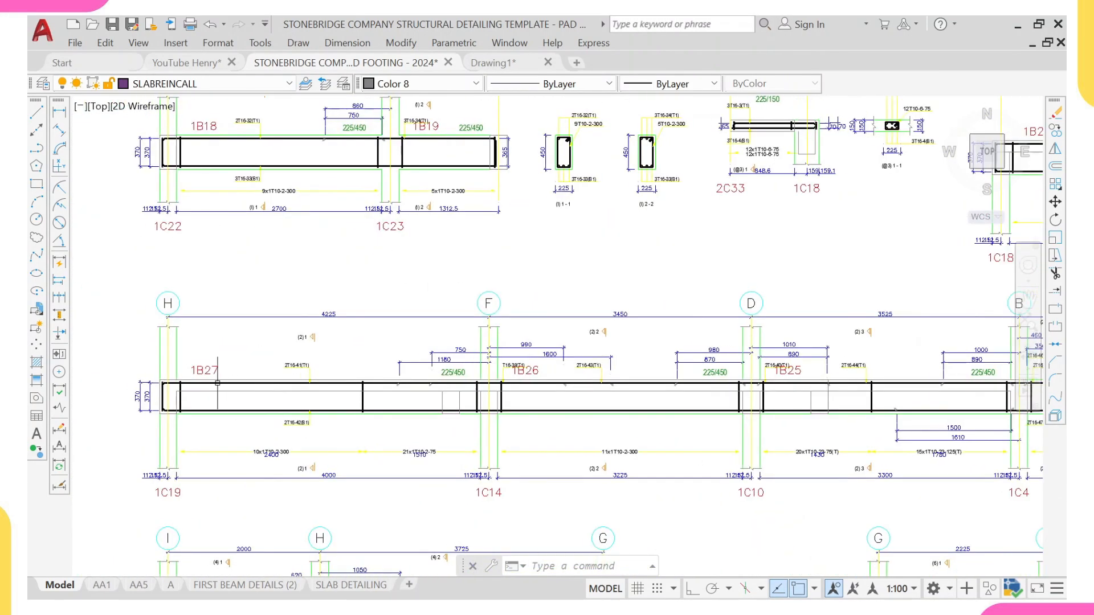
pyautogui.scroll(2, 199, 377)
pyautogui.scroll(-2, 199, 377)
pyautogui.moveTo(199, 377); pyautogui.dragTo(277, 319, button='middle')
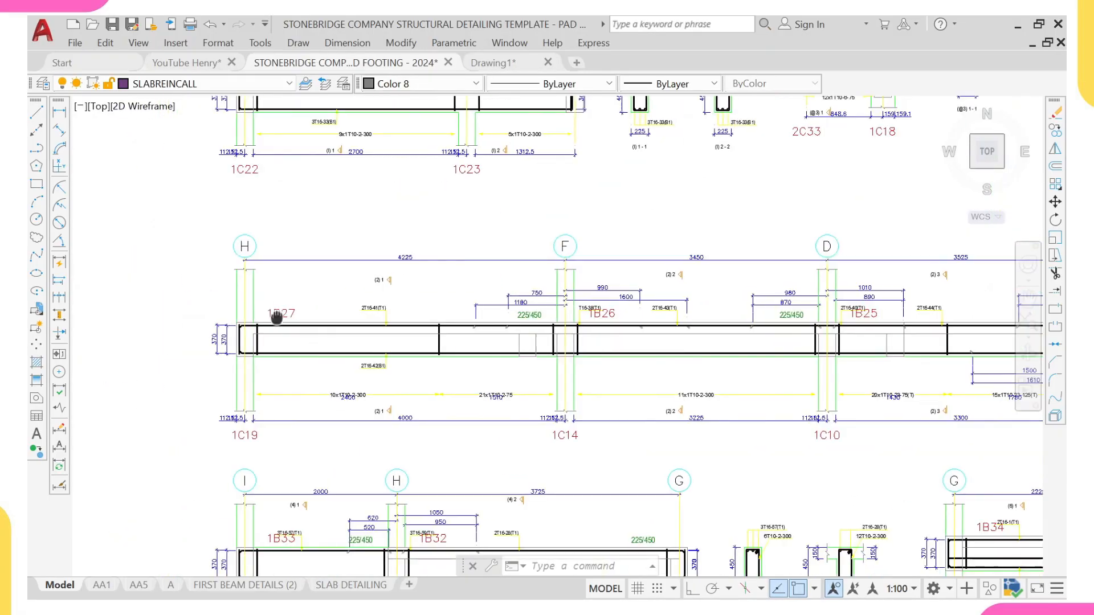
# - Move the 1B27 to 1B24 beam detail with its four cross-sections to the empty area below the blank drawing sheets
pyautogui.click(191, 217)
pyautogui.scroll(-2, 446, 436)
pyautogui.scroll(-2, 453, 436)
pyautogui.moveTo(602, 455); pyautogui.dragTo(520, 419, button='middle')
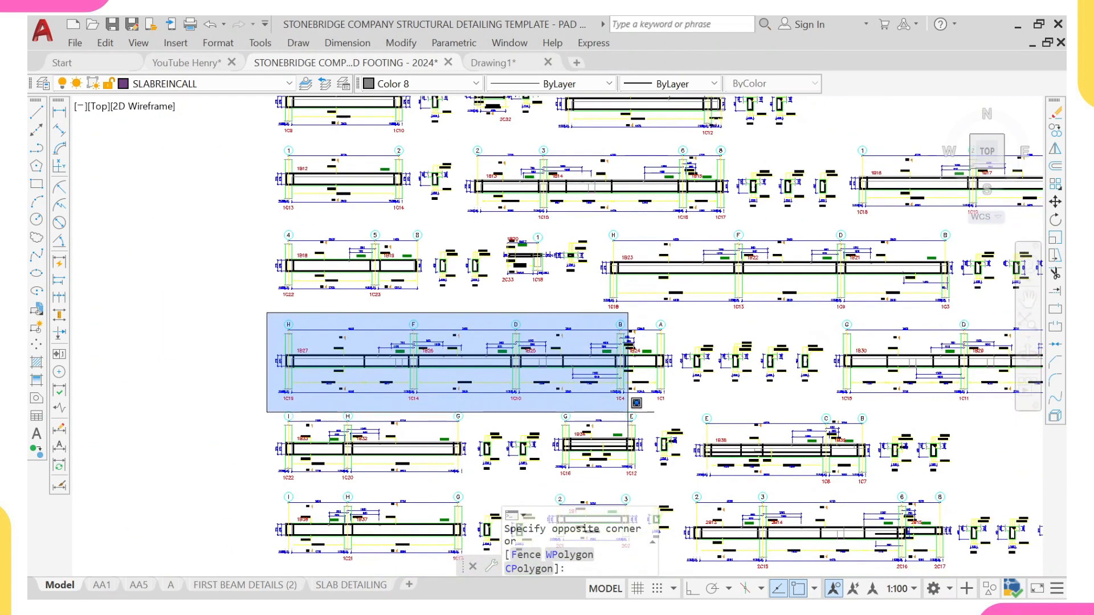
pyautogui.scroll(2, 656, 414)
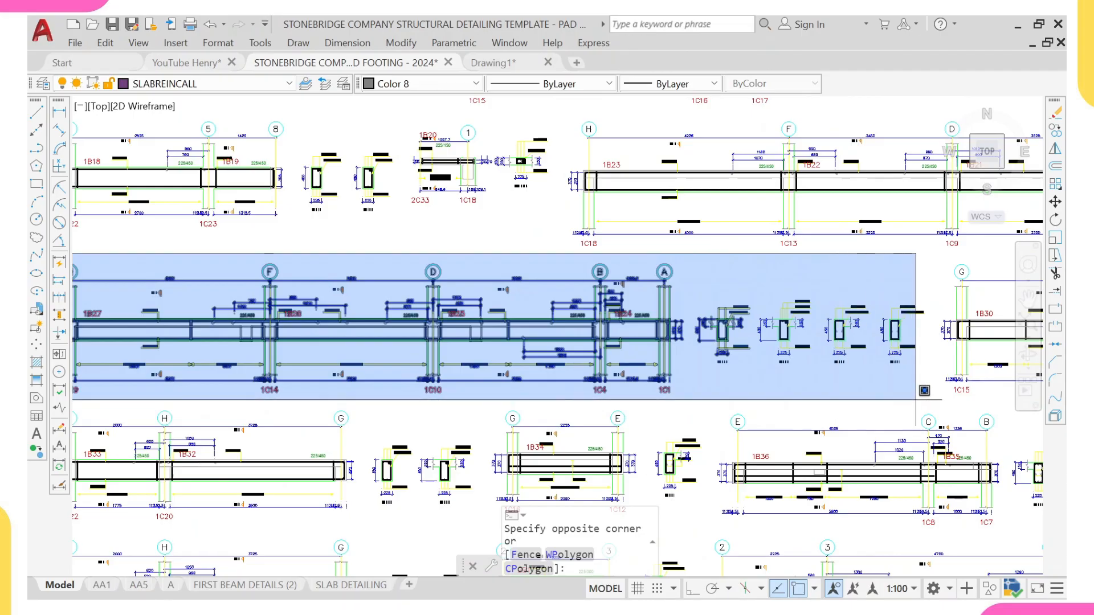
pyautogui.click(940, 402)
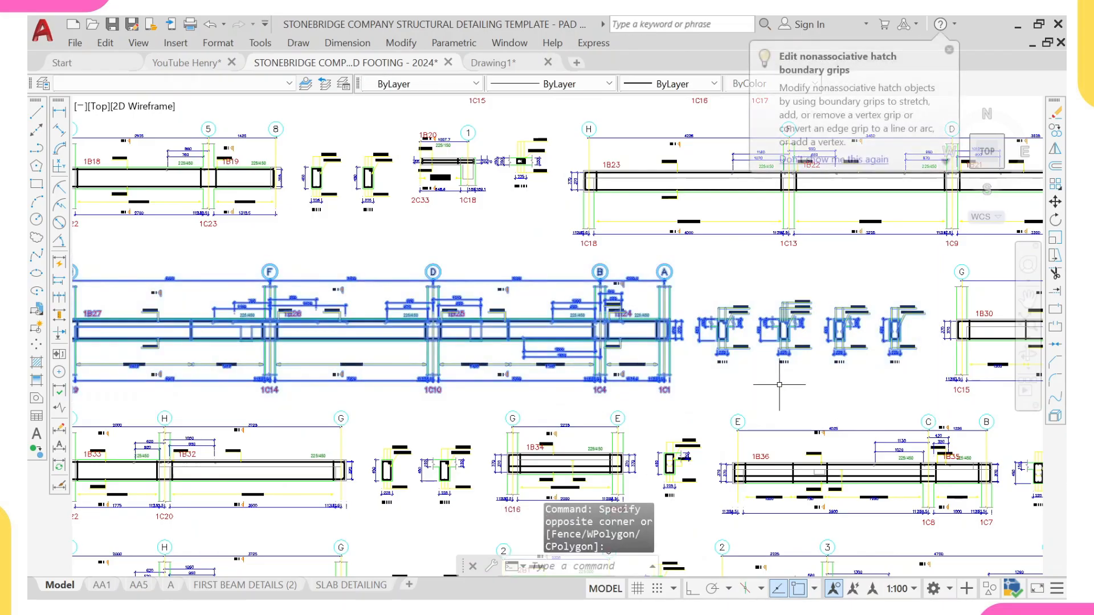
pyautogui.write('m')
pyautogui.press('Return')
pyautogui.scroll(-2, 757, 369)
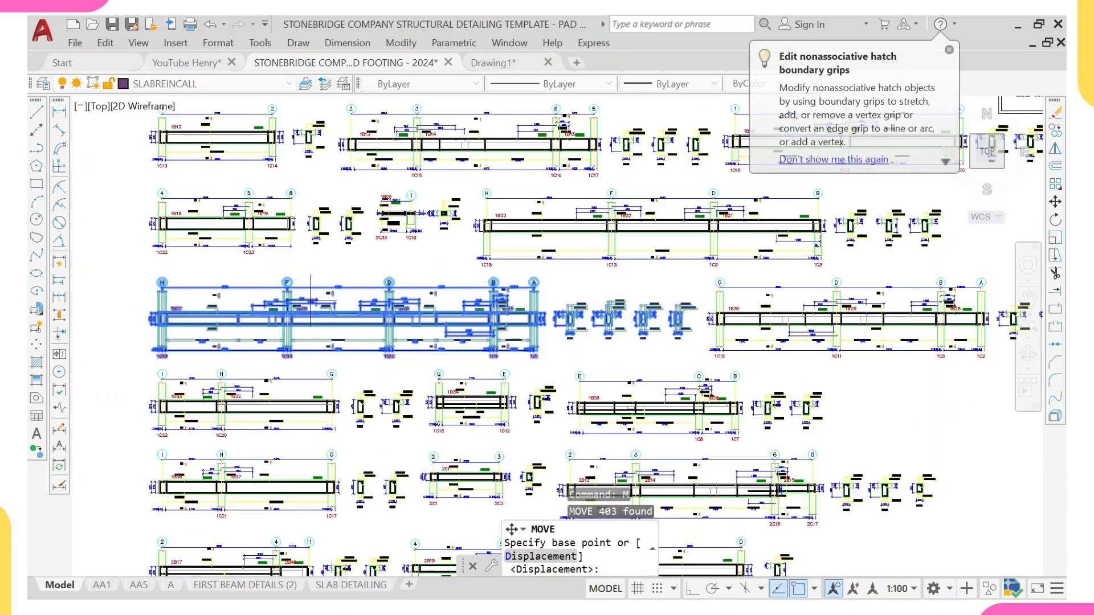
pyautogui.moveTo(342, 296); pyautogui.dragTo(696, 319, button='middle')
pyautogui.click(658, 304)
pyautogui.scroll(-3, 658, 305)
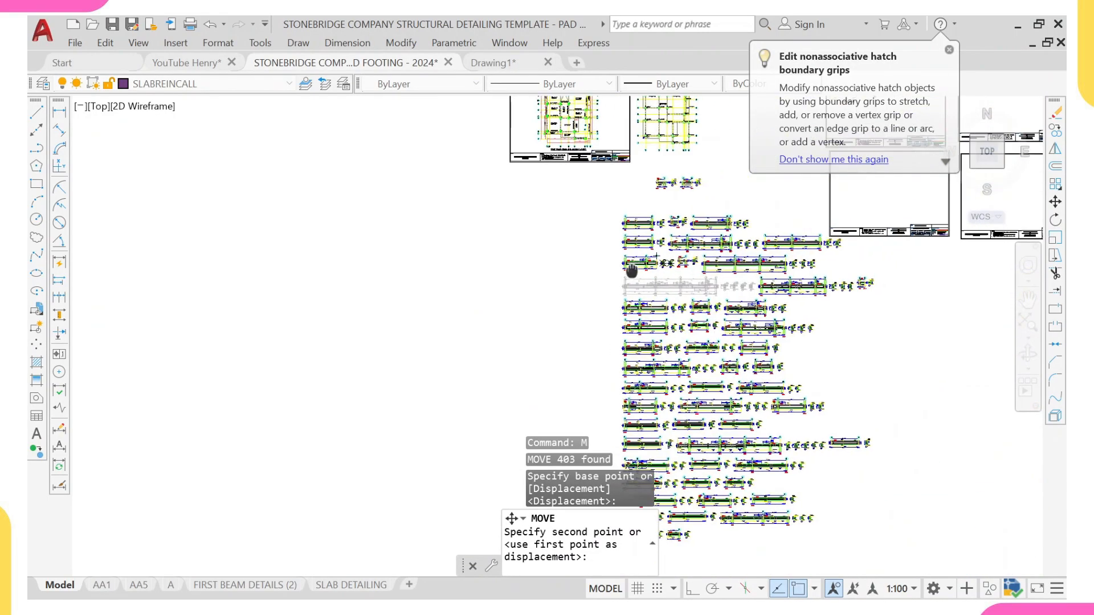
pyautogui.moveTo(586, 237)
pyautogui.mouseDown(button='middle')
pyautogui.moveTo(496, 264)
pyautogui.moveTo(504, 275)
pyautogui.mouseUp(button='middle')
pyautogui.scroll(-3, 508, 251)
pyautogui.moveTo(485, 347); pyautogui.dragTo(457, 301, button='middle')
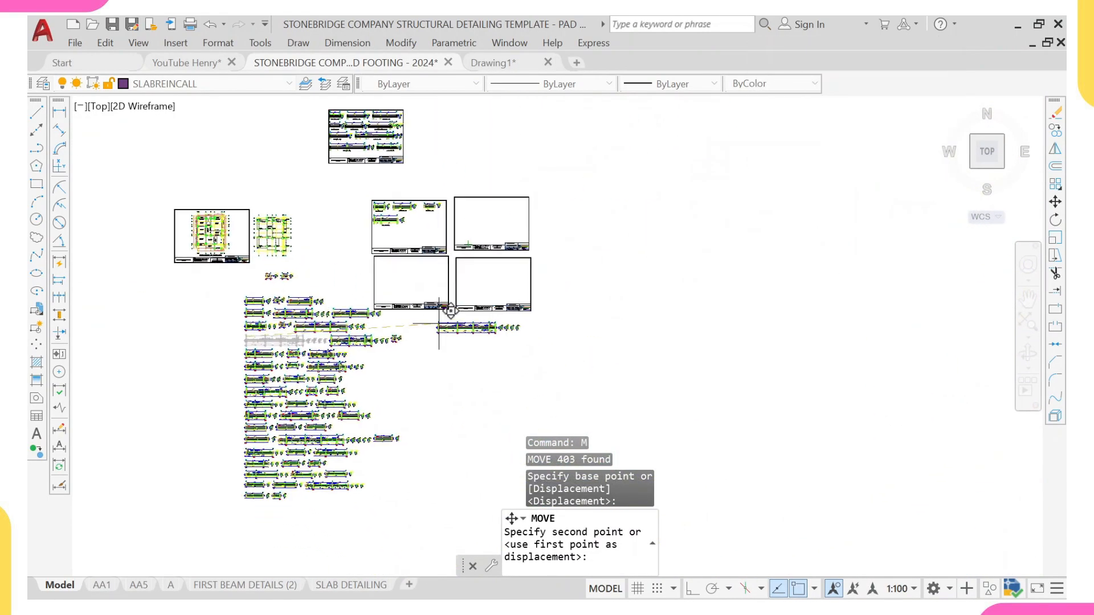
pyautogui.click(463, 335)
# - Select the lower dimension chain and column labels 1C19 to 1C1 beneath the moved beam detail
pyautogui.scroll(8, 470, 345)
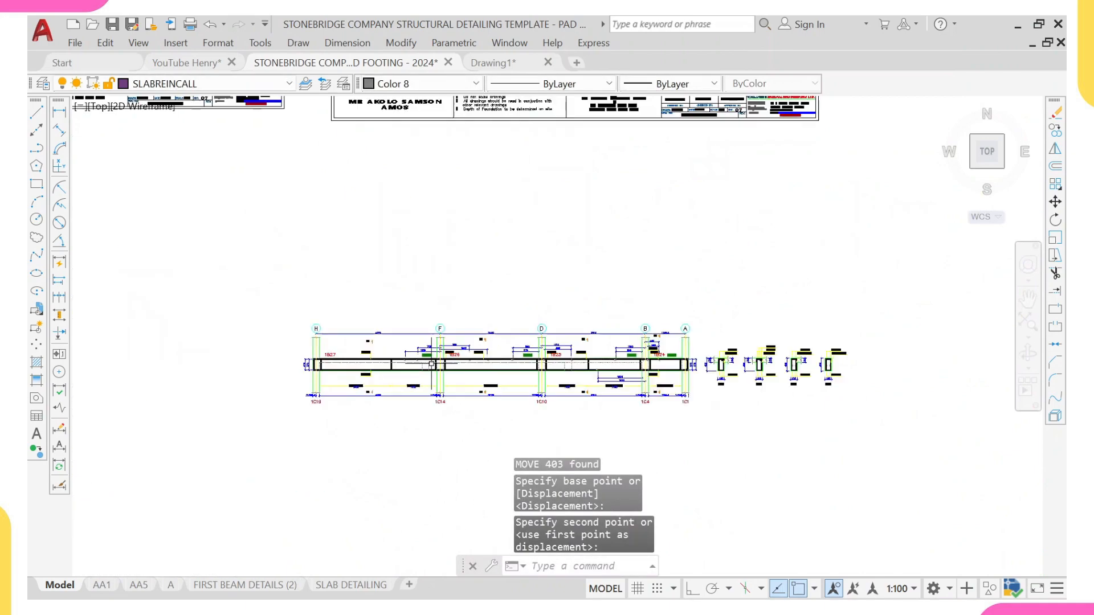
pyautogui.scroll(2, 429, 321)
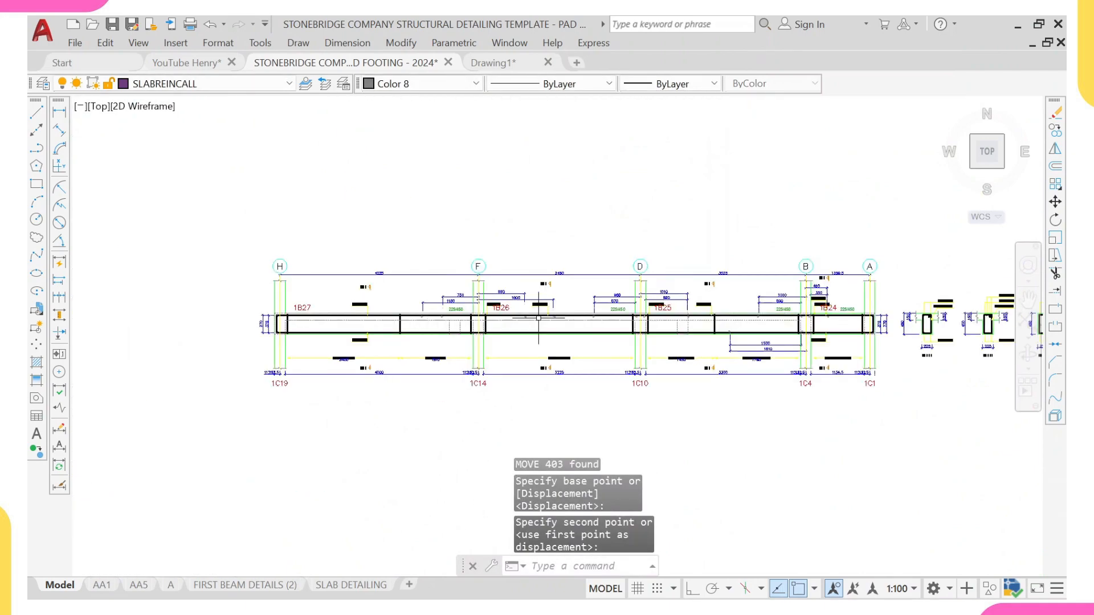
pyautogui.scroll(2, 649, 317)
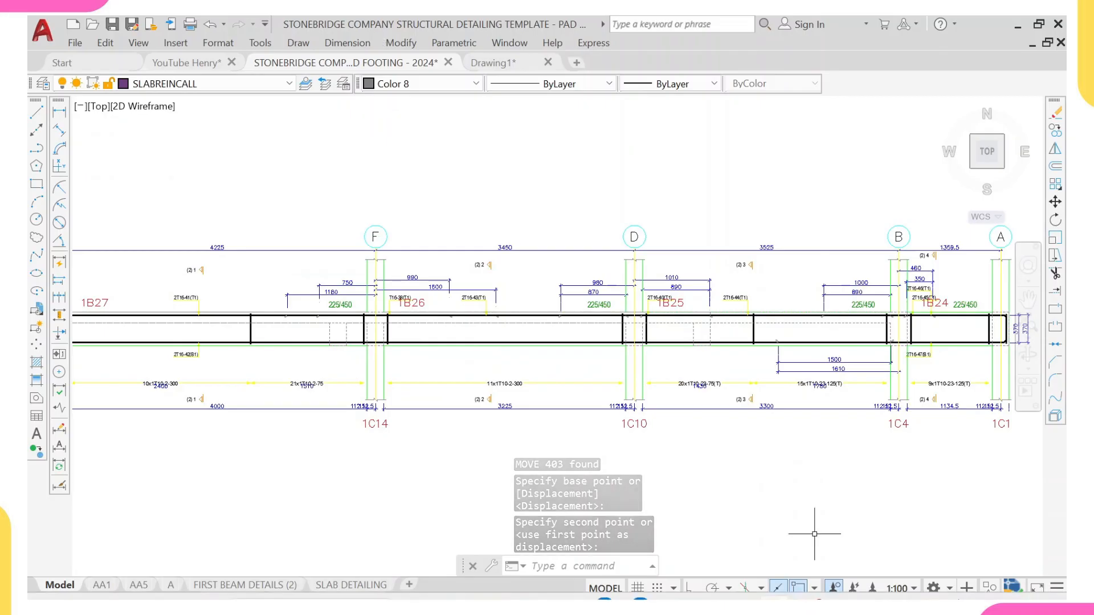
pyautogui.moveTo(829, 322); pyautogui.dragTo(747, 327, button='middle')
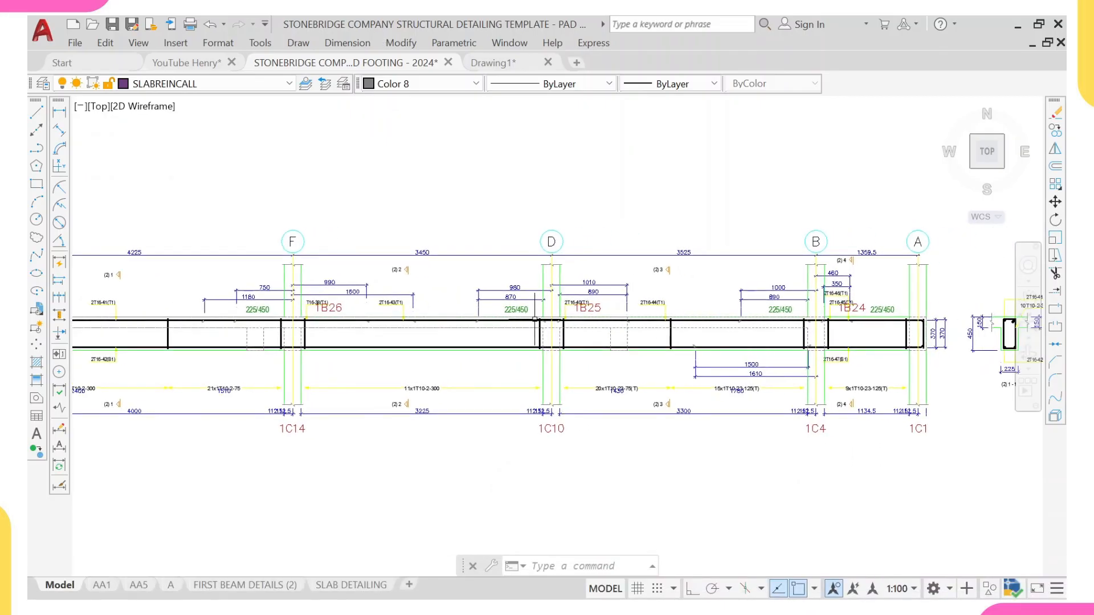
pyautogui.scroll(-2, 713, 371)
pyautogui.scroll(6, 733, 396)
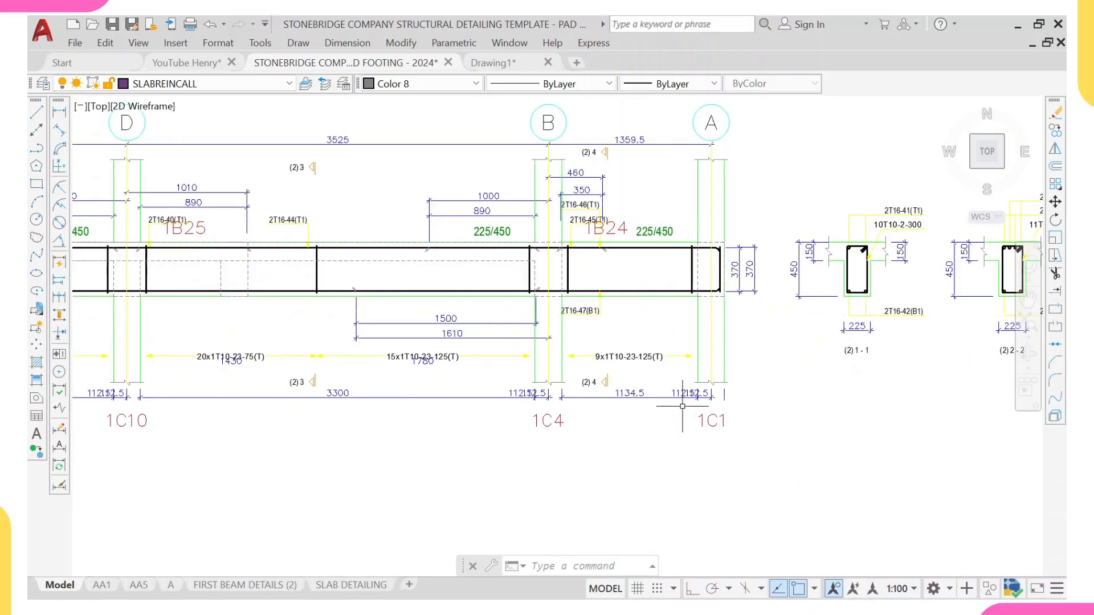
pyautogui.click(733, 391)
pyautogui.scroll(-6, 502, 451)
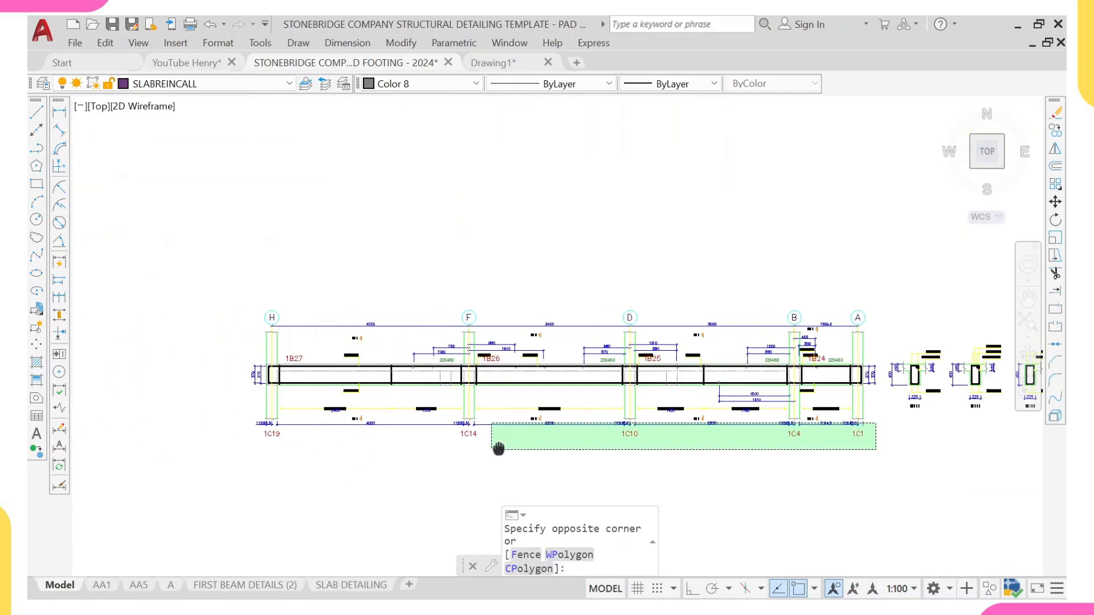
pyautogui.click(221, 456)
pyautogui.scroll(6, 501, 393)
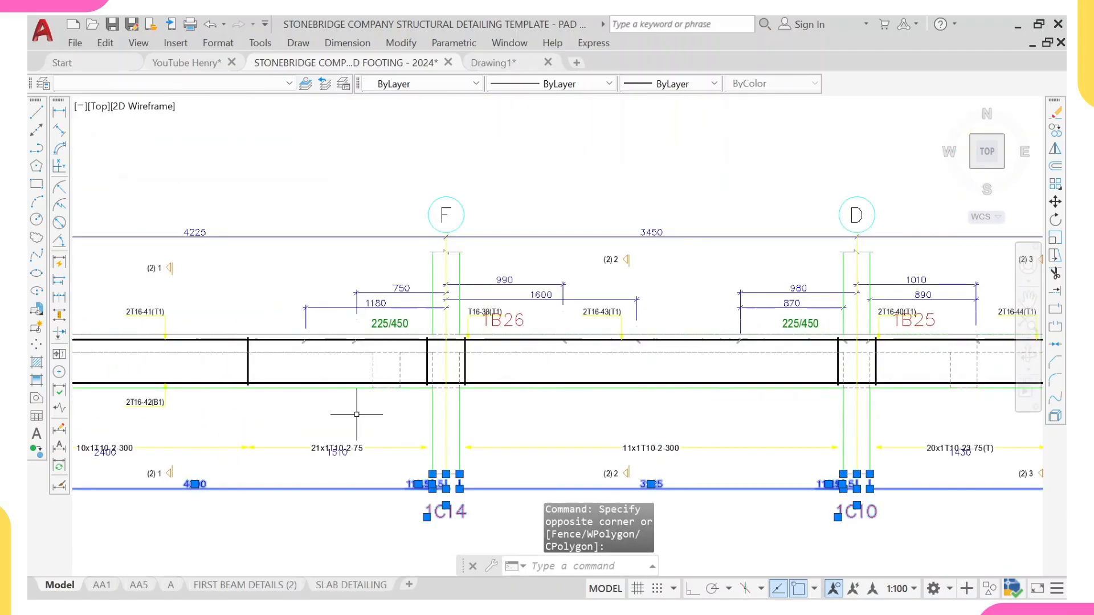
# - Add the link-zone dimensions 2400, 1510, 1430 and 1780 overlapping the stirrup labels to the selection
pyautogui.scroll(3, 497, 417)
pyautogui.scroll(-4, 362, 447)
pyautogui.moveTo(361, 447); pyautogui.dragTo(622, 359, button='middle')
pyautogui.scroll(3, 592, 327)
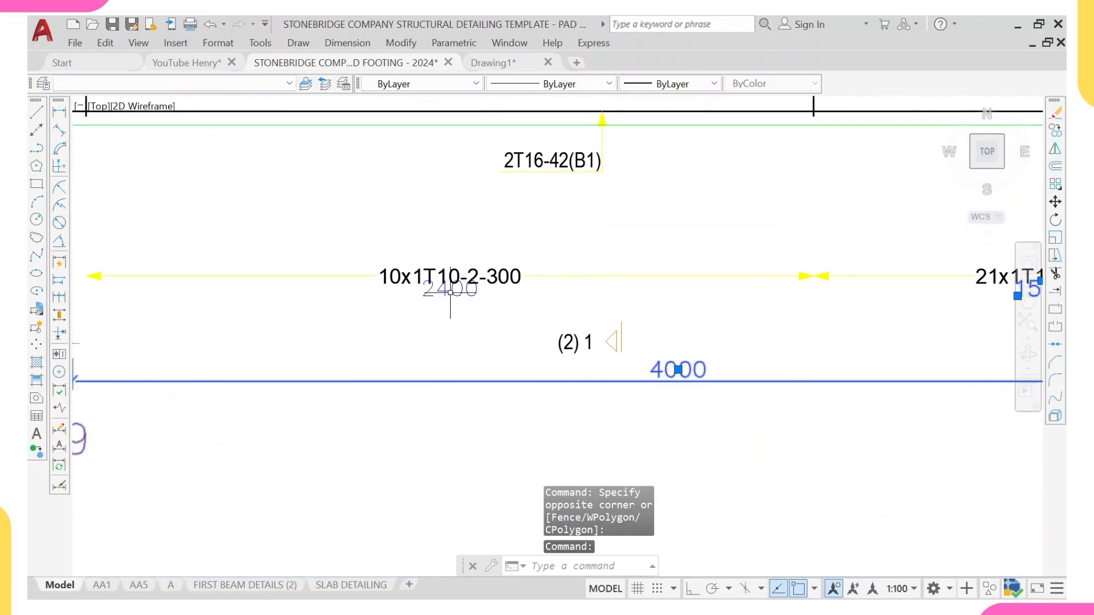
pyautogui.scroll(-5, 445, 291)
pyautogui.scroll(2, 559, 335)
pyautogui.scroll(5, 533, 314)
pyautogui.moveTo(813, 282); pyautogui.dragTo(651, 282, button='middle')
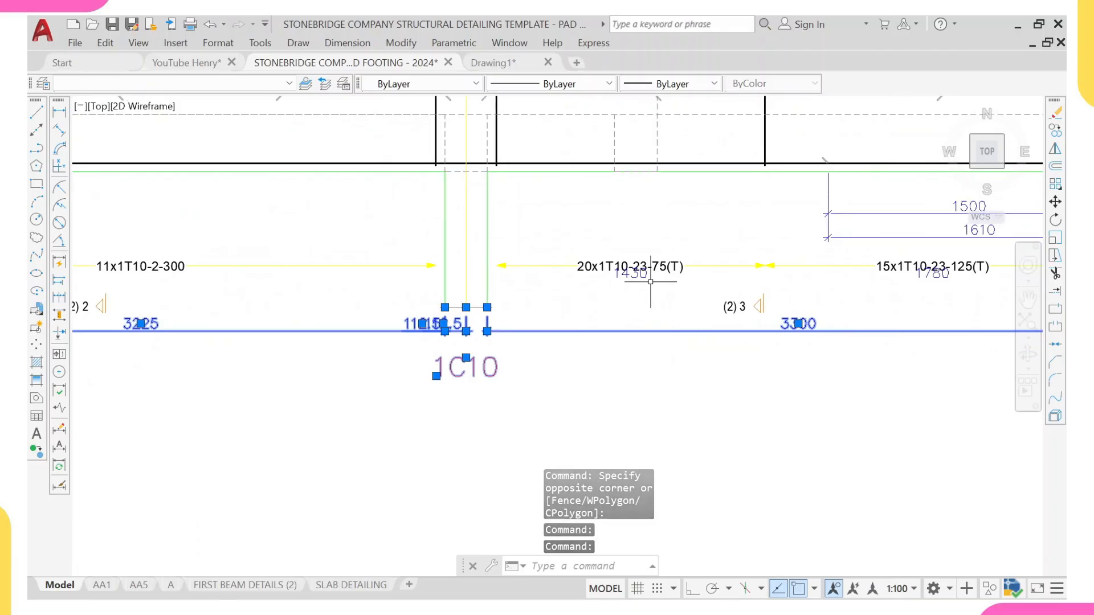
pyautogui.scroll(2, 867, 317)
pyautogui.moveTo(867, 317); pyautogui.dragTo(349, 282, button='middle')
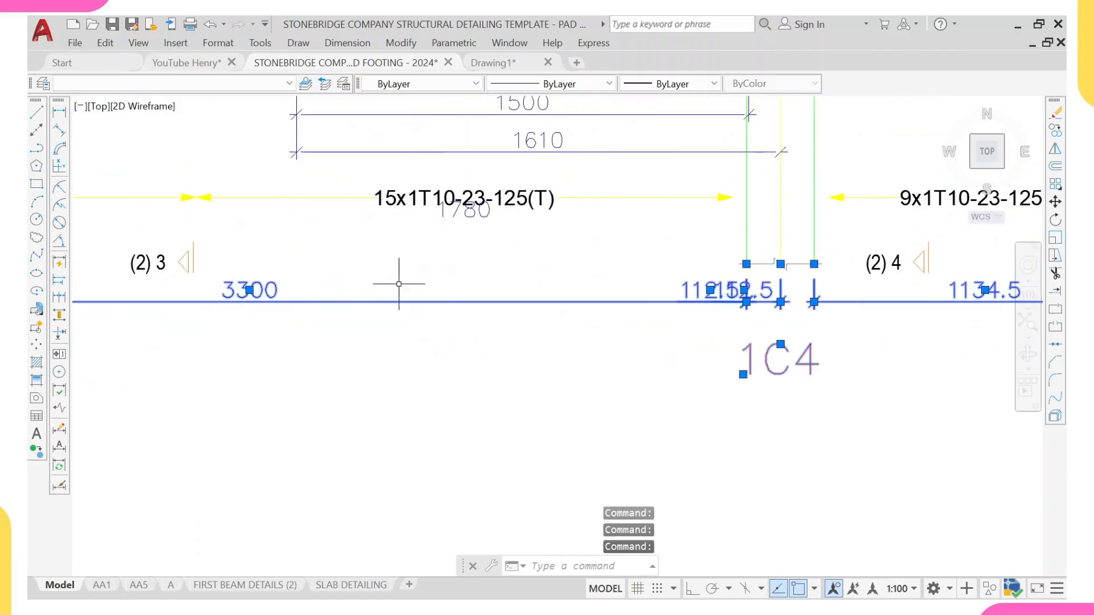
pyautogui.scroll(-4, 502, 237)
pyautogui.scroll(3, 502, 237)
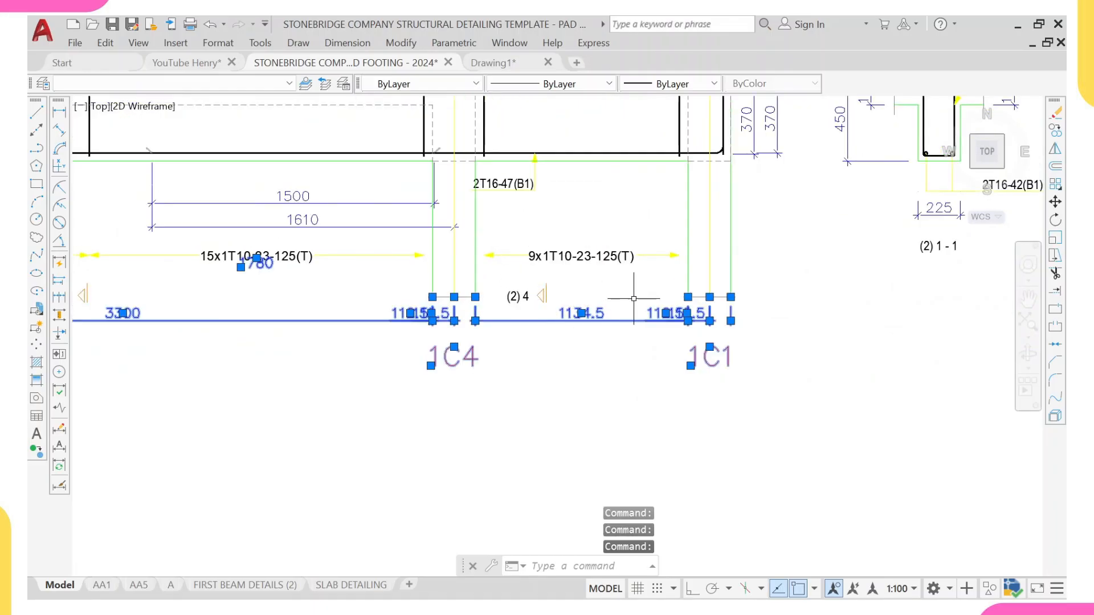
# - Add the paired 370 depth dimensions at both ends of the beam to the selection and erase everything selected
pyautogui.scroll(-4, 630, 298)
pyautogui.scroll(5, 533, 266)
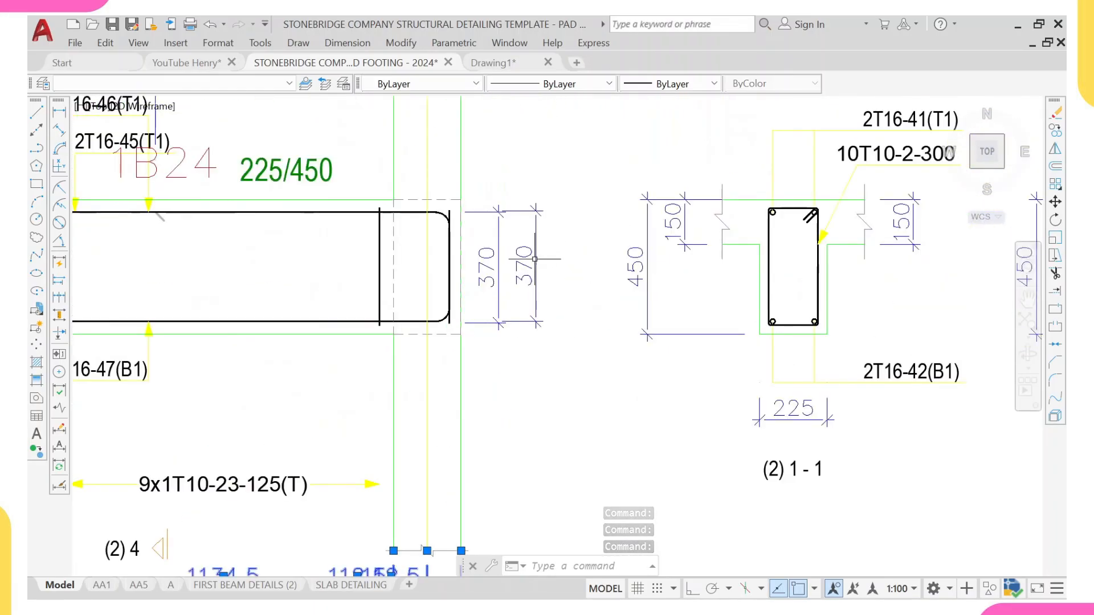
pyautogui.click(525, 196)
pyautogui.scroll(-6, 489, 322)
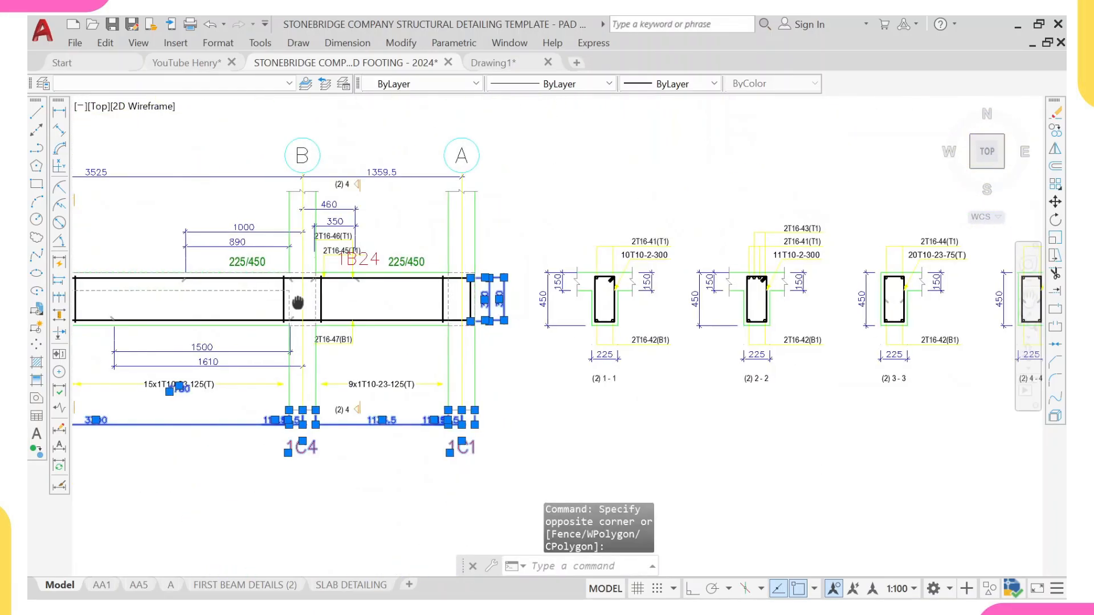
pyautogui.scroll(4, 427, 270)
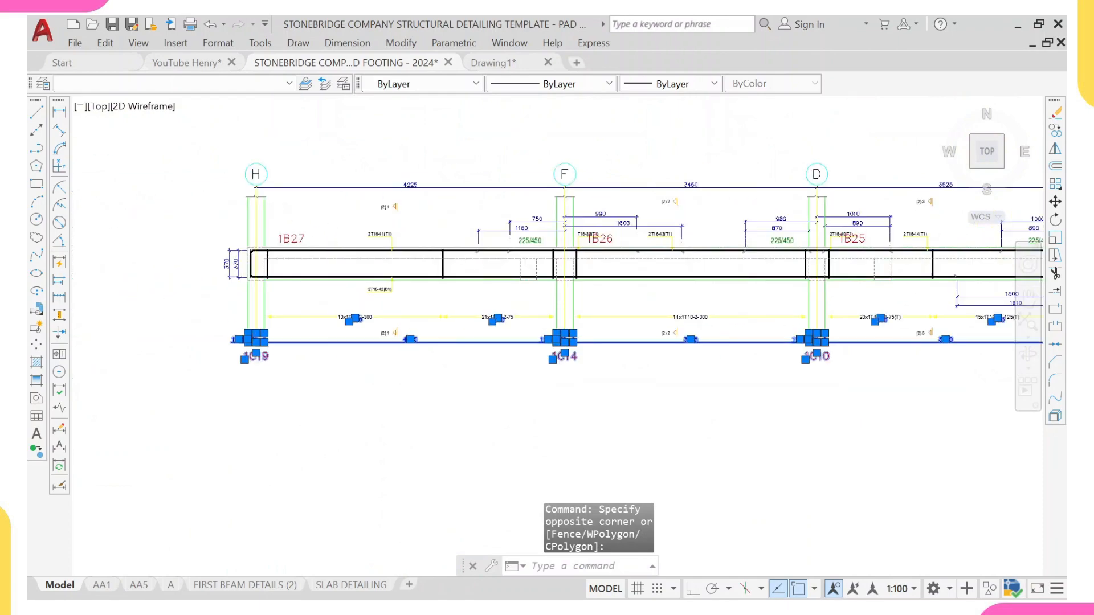
pyautogui.click(242, 240)
pyautogui.click(193, 313)
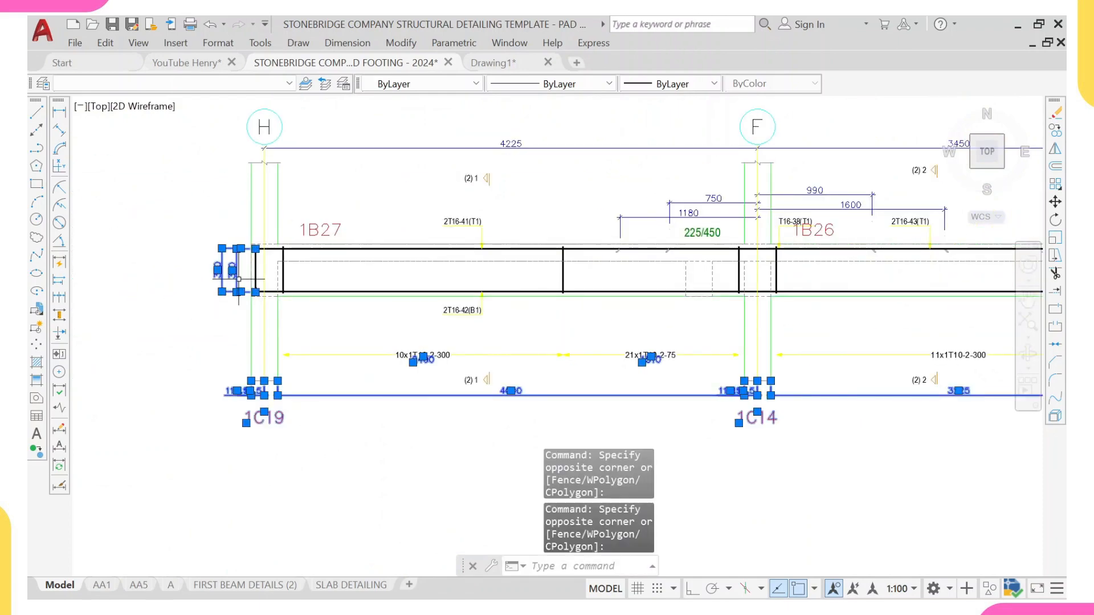
pyautogui.write('E')
pyautogui.press('Return')
pyautogui.scroll(3, 305, 264)
pyautogui.scroll(-5, 435, 293)
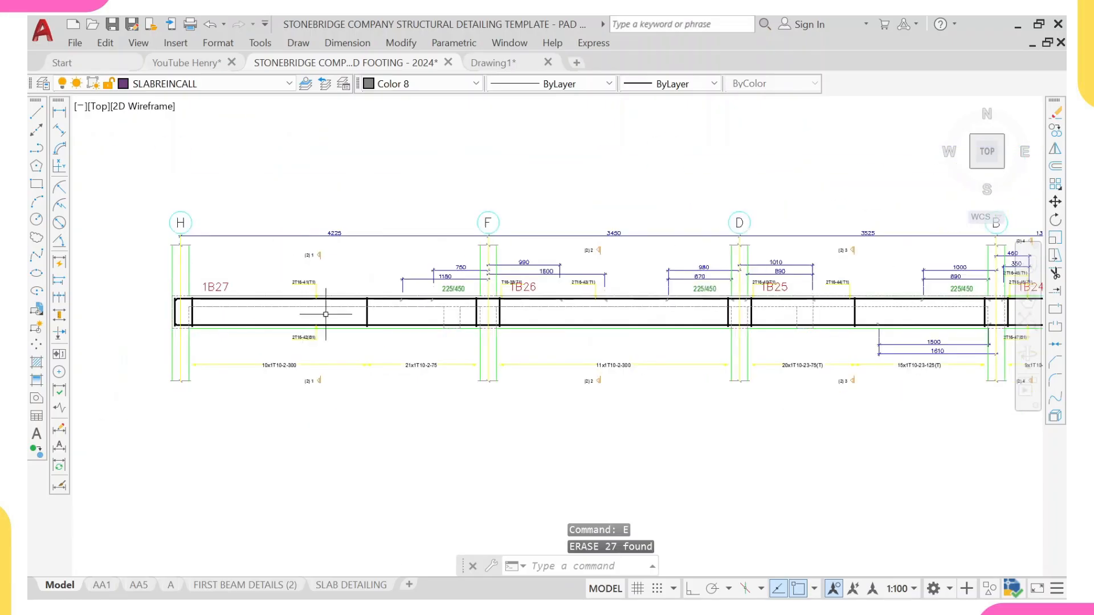
# - Review the axis 2 reinforcement data for beams 1B27 to 1B24 in ProtaStructure and return to the STONEBRIDGE drawing in AutoCAD
pyautogui.moveTo(802, 586)
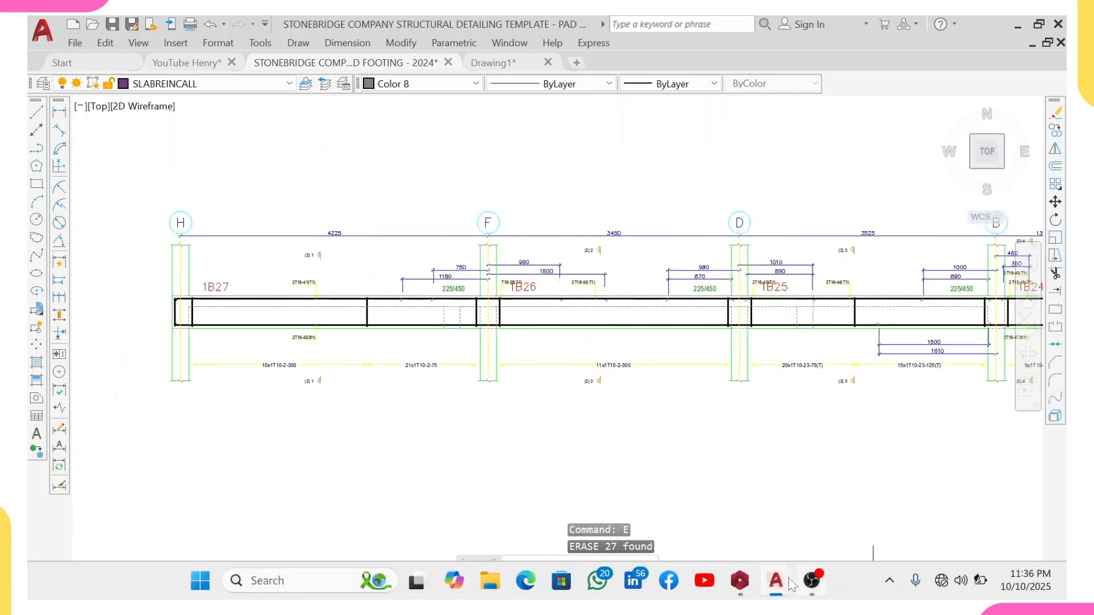
pyautogui.click(785, 507)
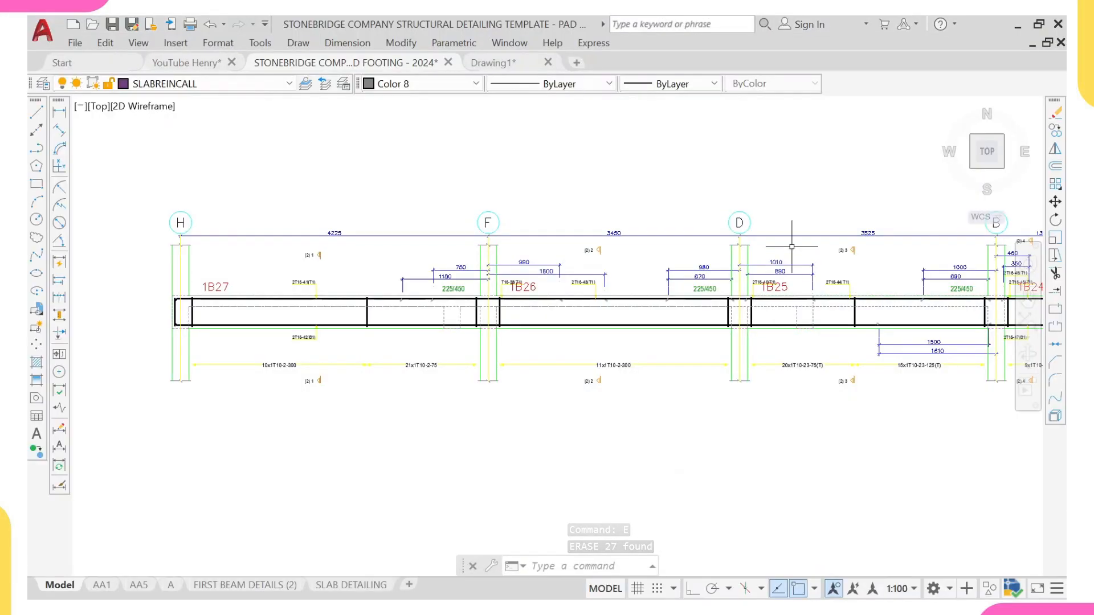
pyautogui.moveTo(724, 598)
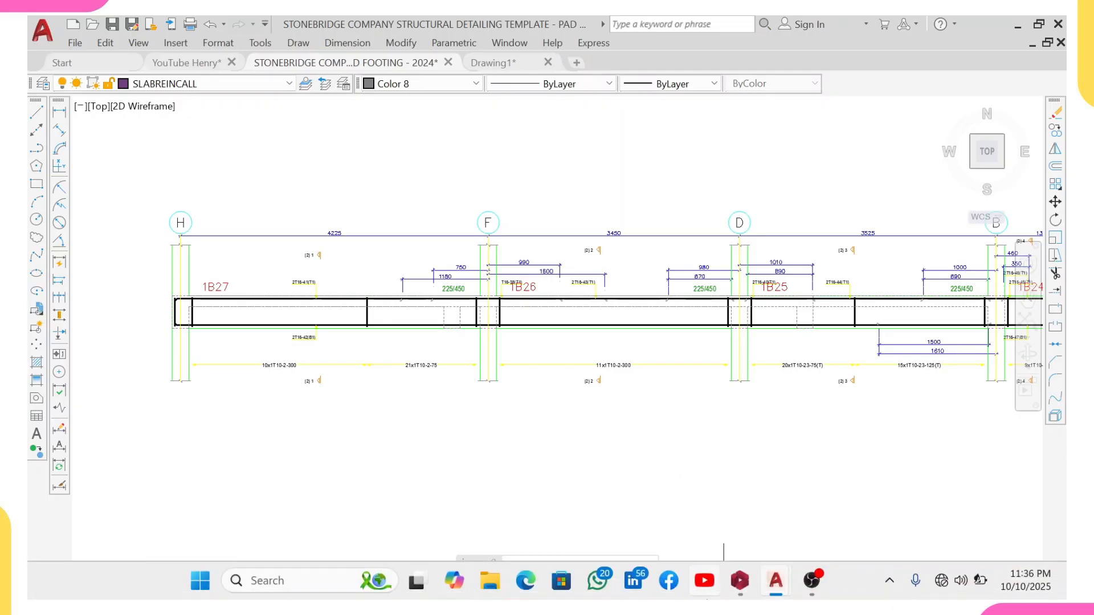
pyautogui.click(739, 581)
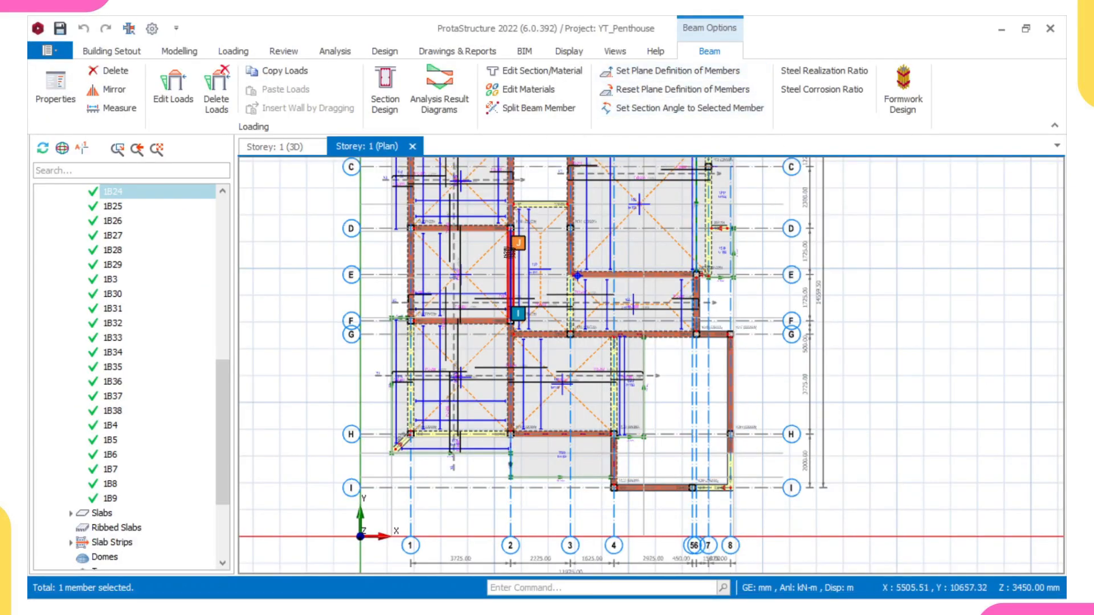
pyautogui.rightClick(509, 251)
pyautogui.click(574, 353)
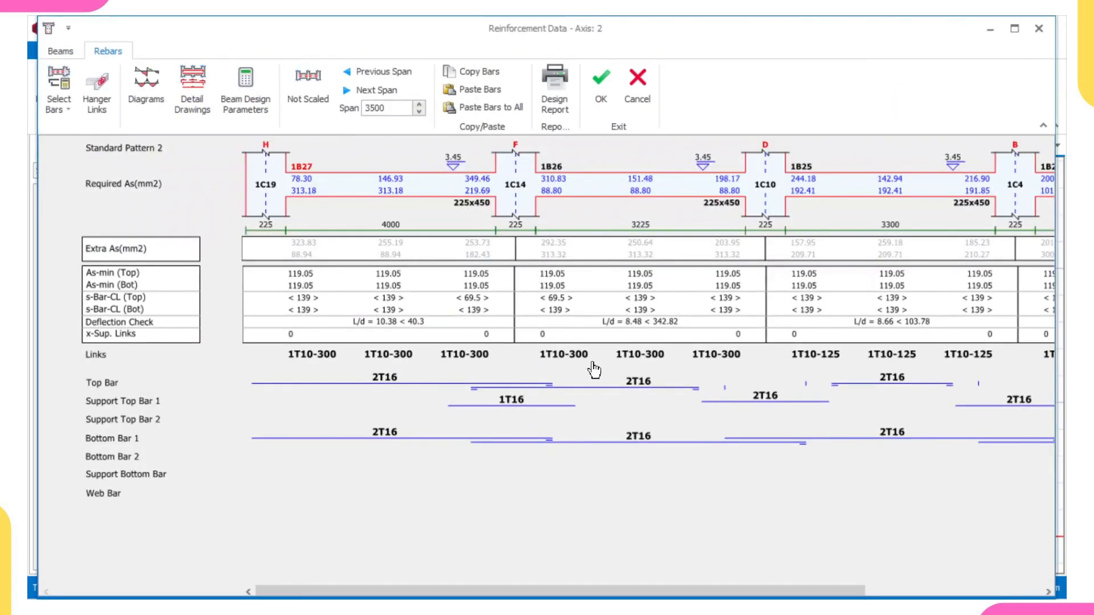
pyautogui.hscroll(5, 528, 396)
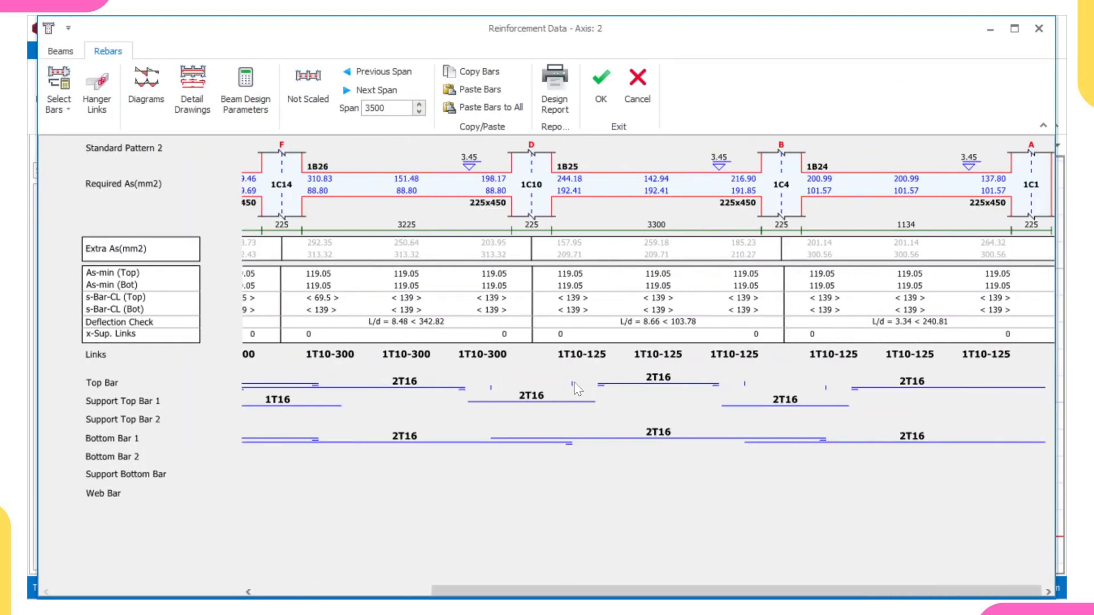
pyautogui.hscroll(-5, 938, 395)
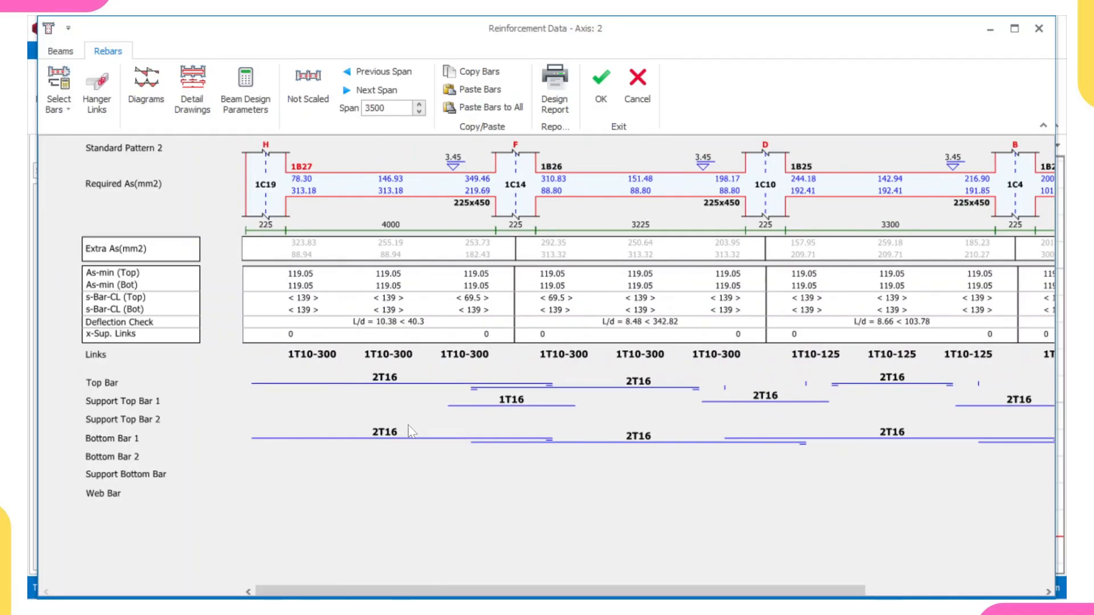
pyautogui.hscroll(5, 596, 443)
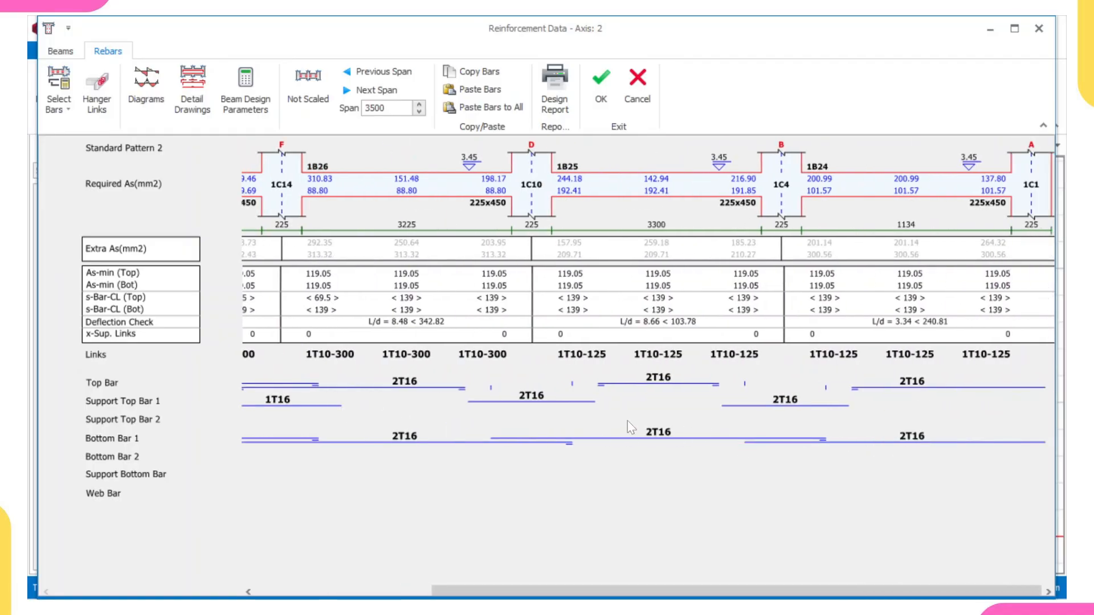
pyautogui.click(637, 85)
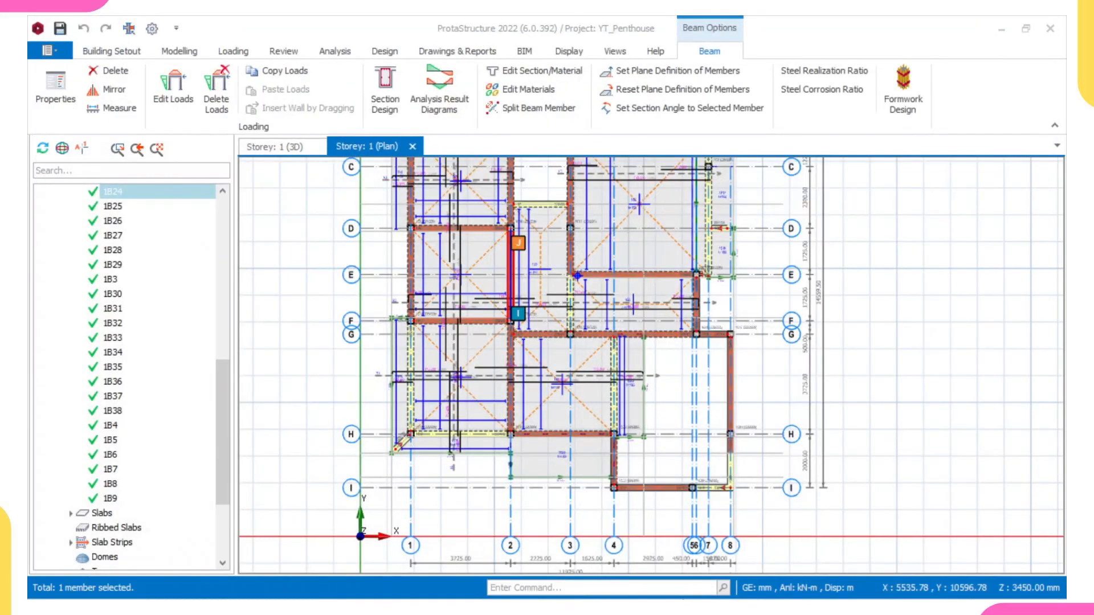
pyautogui.moveTo(774, 584)
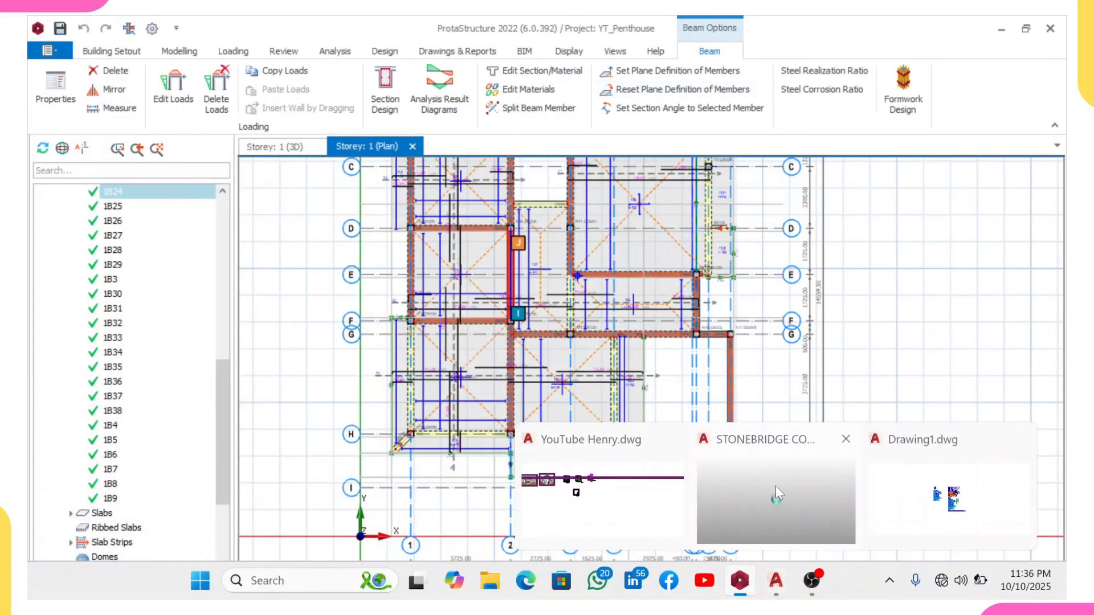
pyautogui.click(775, 487)
# - Select the 1000, 890, 460 and 350 top-bar dimensions around grid B, plus the 1B24 label and its adjacent 225/450 text
pyautogui.scroll(10, 588, 338)
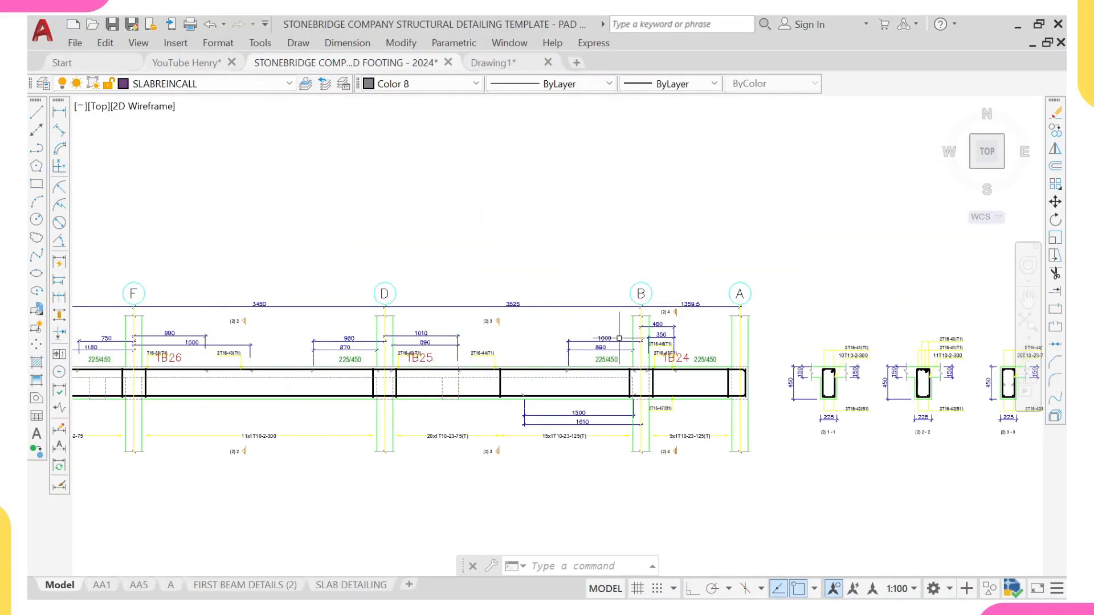
pyautogui.click(614, 326)
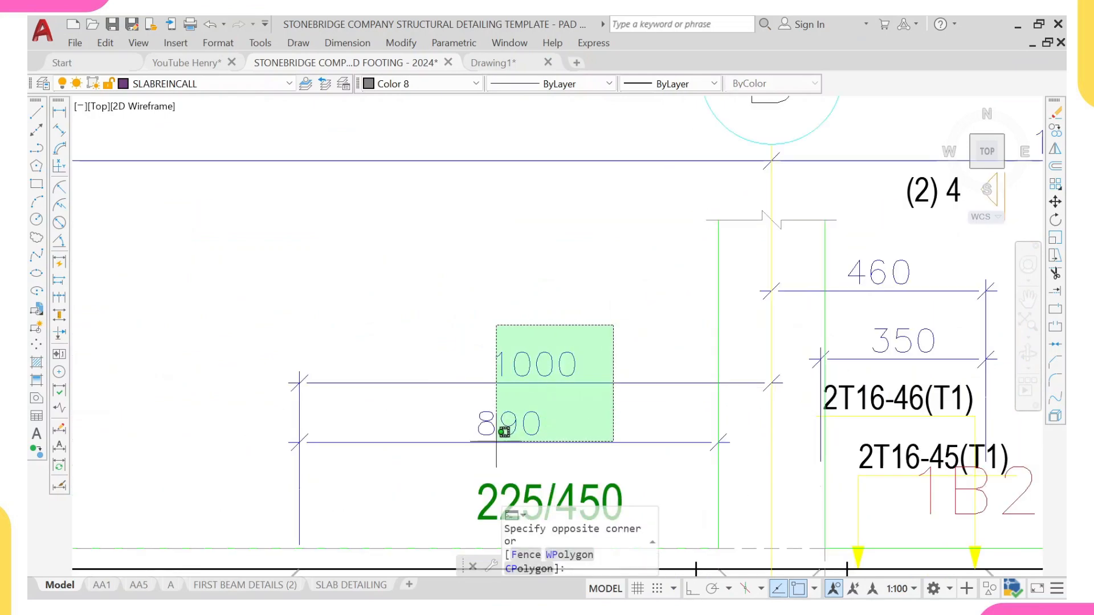
pyautogui.click(489, 449)
pyautogui.moveTo(782, 310); pyautogui.dragTo(596, 310, button='middle')
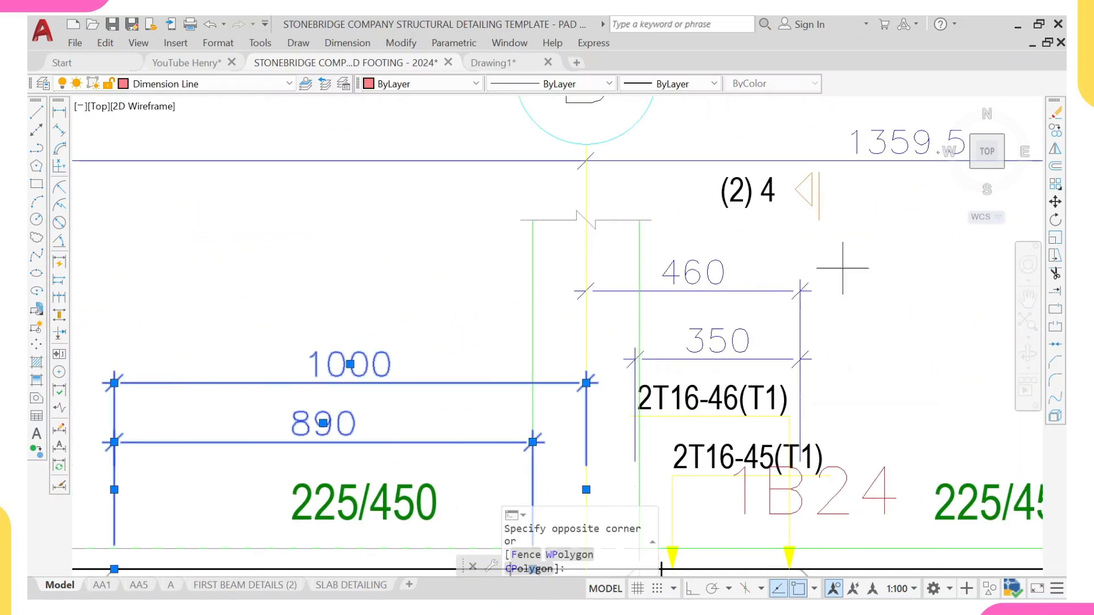
pyautogui.click(843, 268)
pyautogui.click(741, 369)
pyautogui.scroll(-5, 677, 212)
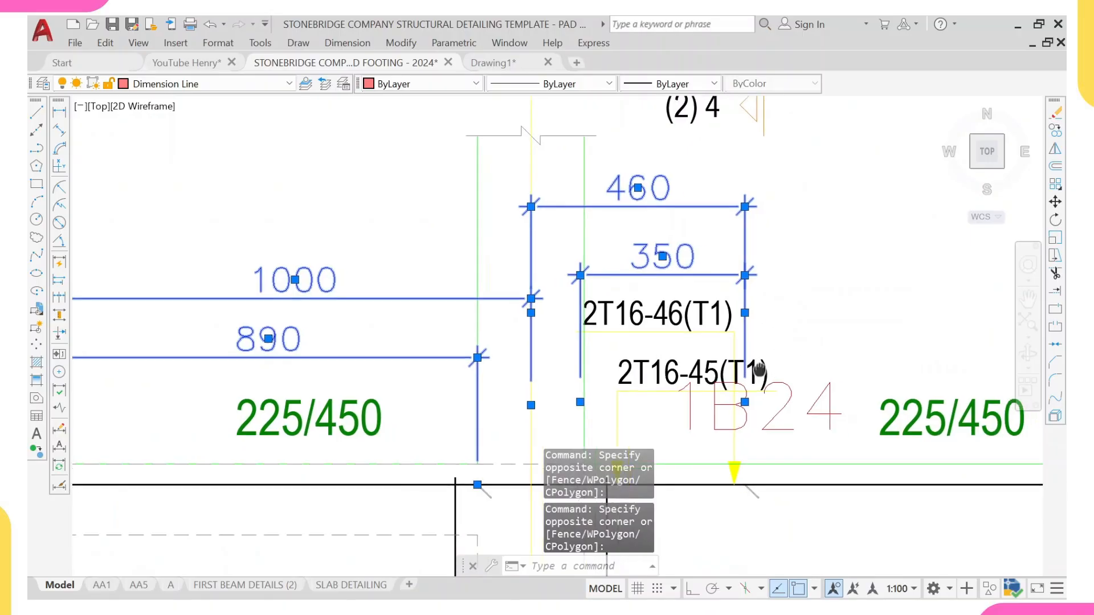
pyautogui.click(848, 306)
pyautogui.scroll(4, 740, 346)
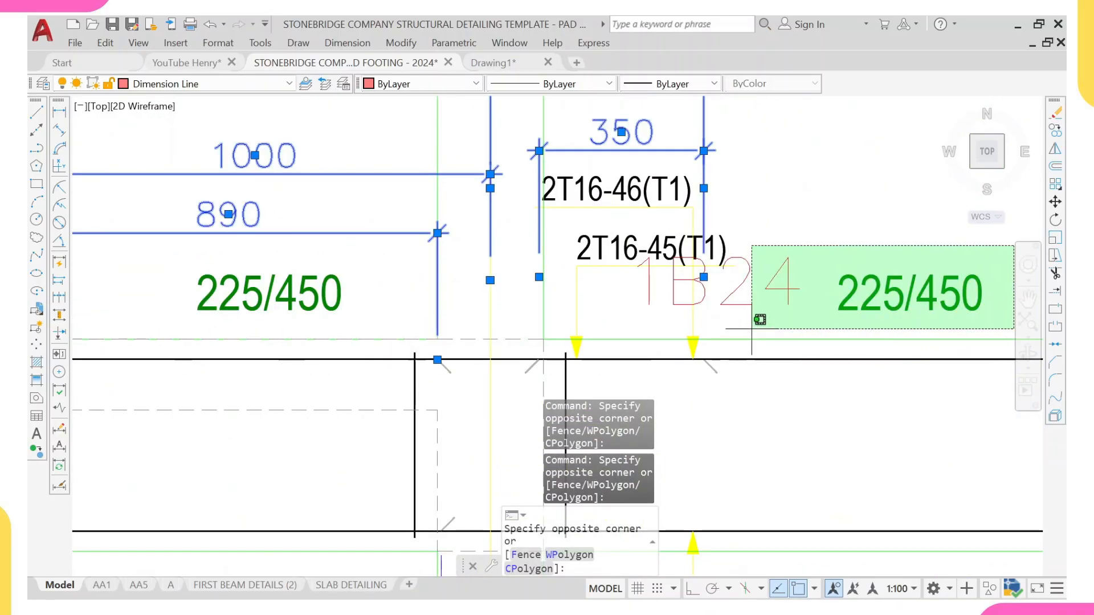
pyautogui.click(753, 314)
pyautogui.scroll(-2, 644, 291)
pyautogui.scroll(-5, 442, 268)
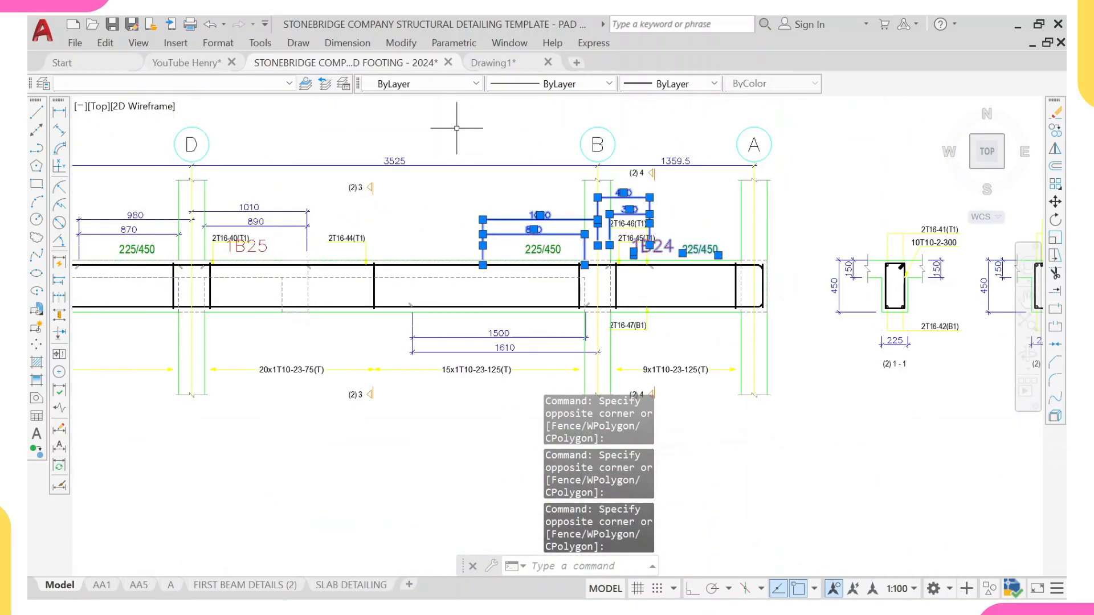
# - Add the 1010, 890, 980 and 870 dimensions around grid D, the 1B25 label and the nearby 225/450 text to the selection
pyautogui.scroll(4, 346, 178)
pyautogui.click(335, 178)
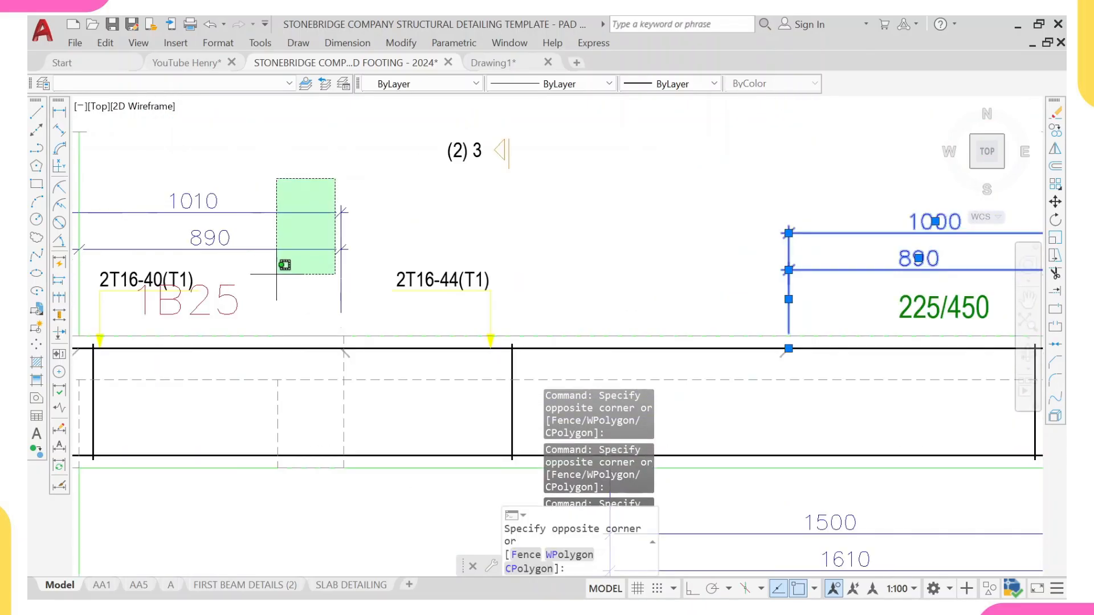
pyautogui.click(229, 307)
pyautogui.scroll(-2, 196, 268)
pyautogui.moveTo(193, 266); pyautogui.dragTo(443, 192, button='middle')
pyautogui.scroll(2, 200, 104)
pyautogui.click(221, 181)
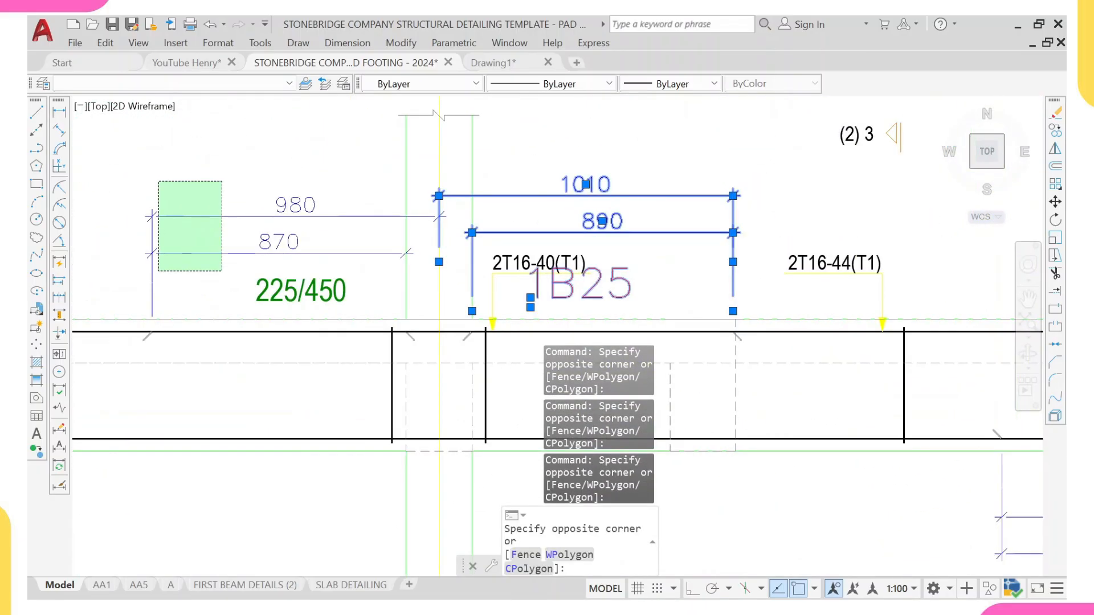
pyautogui.click(158, 271)
pyautogui.click(326, 194)
pyautogui.click(269, 302)
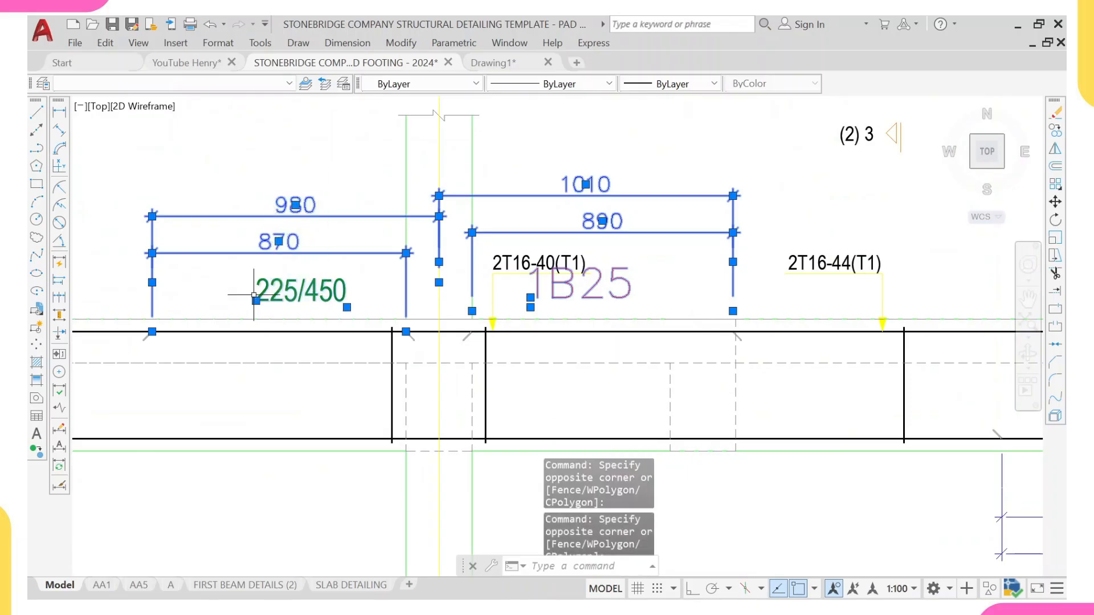
# - Add the 1B26 and 1B27 labels and the 225/450 text beside grid F to the selection, and erase everything selected
pyautogui.scroll(-5, 227, 325)
pyautogui.moveTo(224, 328); pyautogui.dragTo(435, 246, button='middle')
pyautogui.scroll(6, 380, 214)
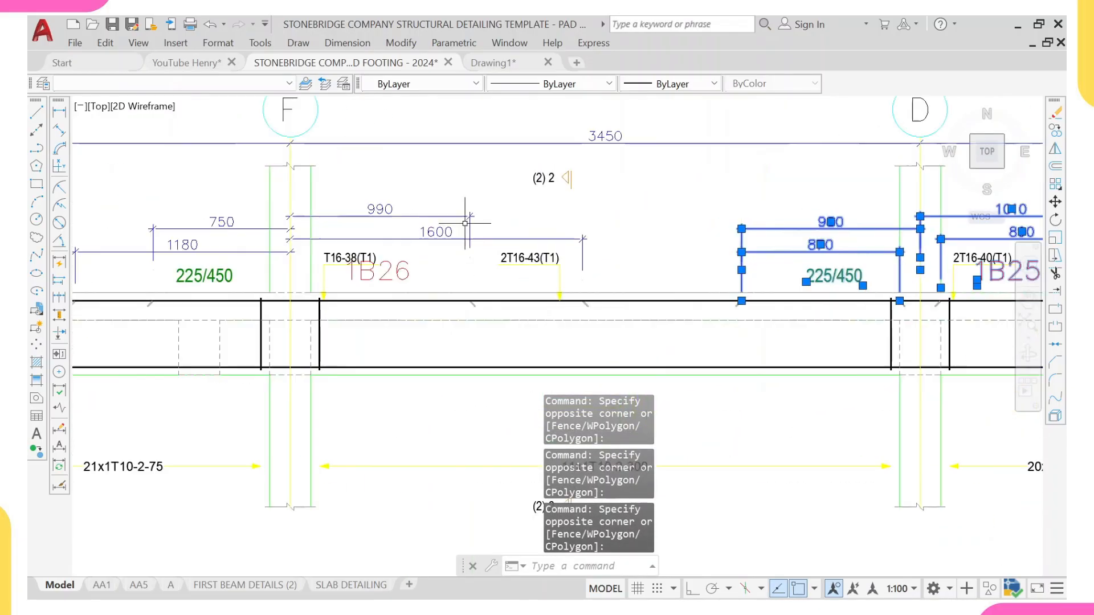
pyautogui.click(497, 177)
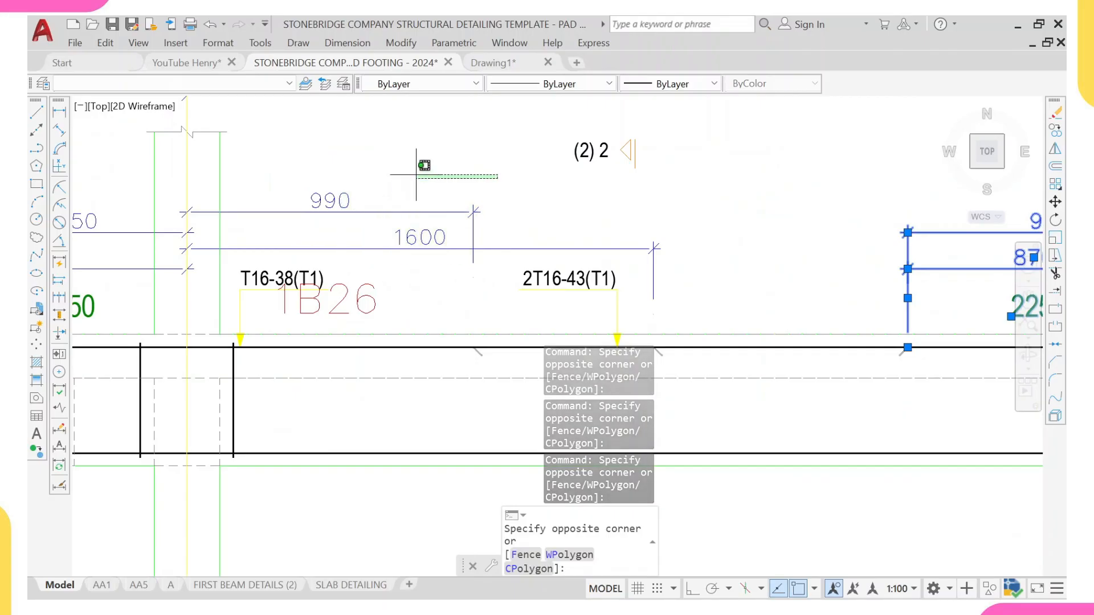
pyautogui.click(416, 175)
pyautogui.moveTo(357, 224); pyautogui.dragTo(491, 227, button='middle')
pyautogui.scroll(-5, 479, 230)
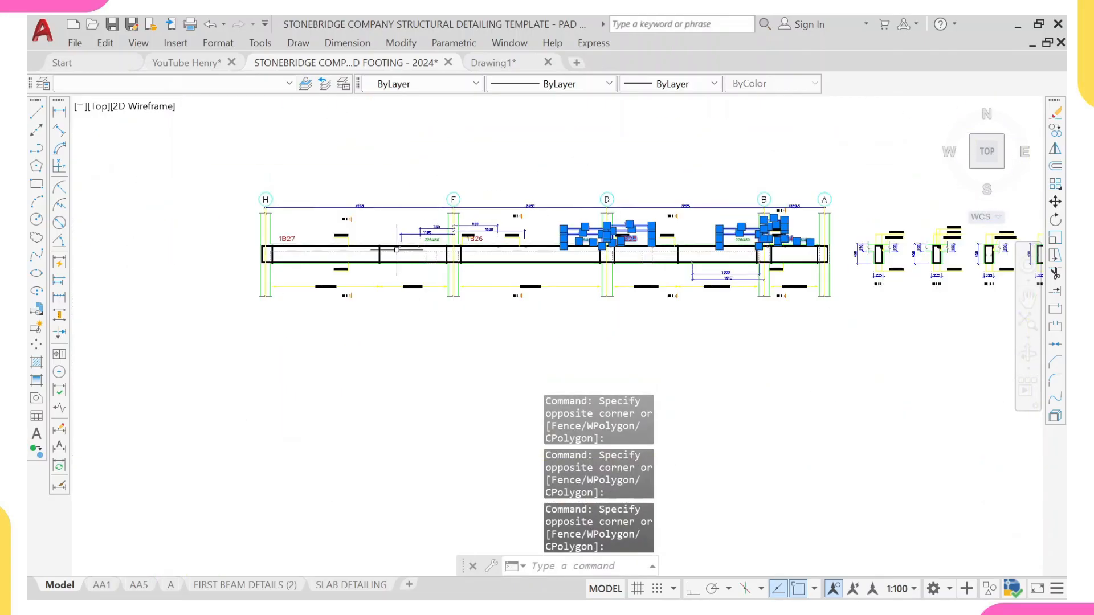
pyautogui.scroll(6, 367, 251)
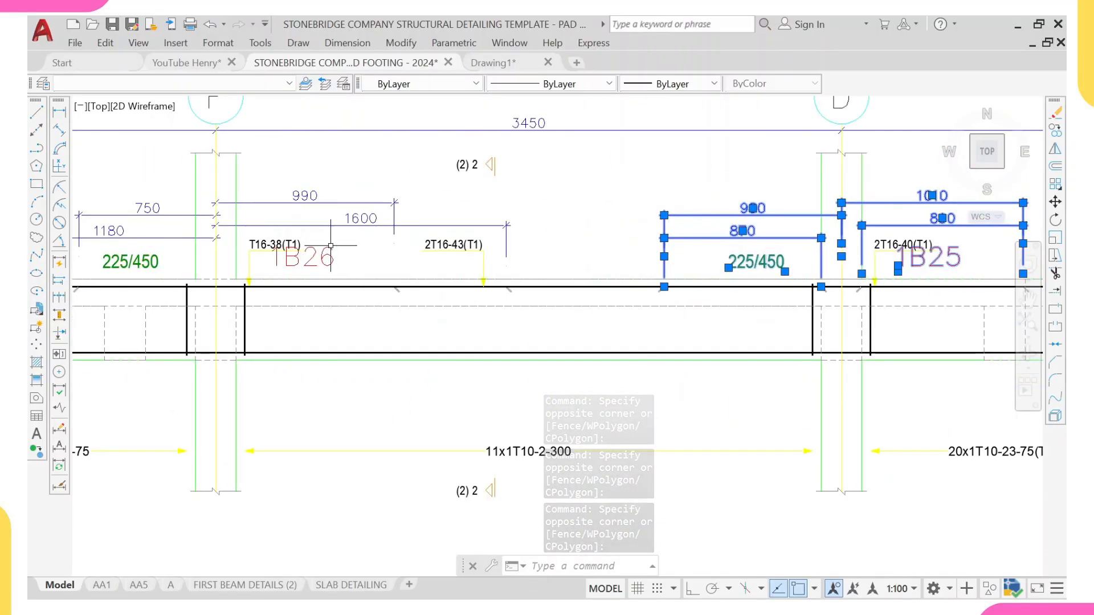
pyautogui.click(277, 264)
pyautogui.moveTo(270, 272); pyautogui.dragTo(481, 264, button='middle')
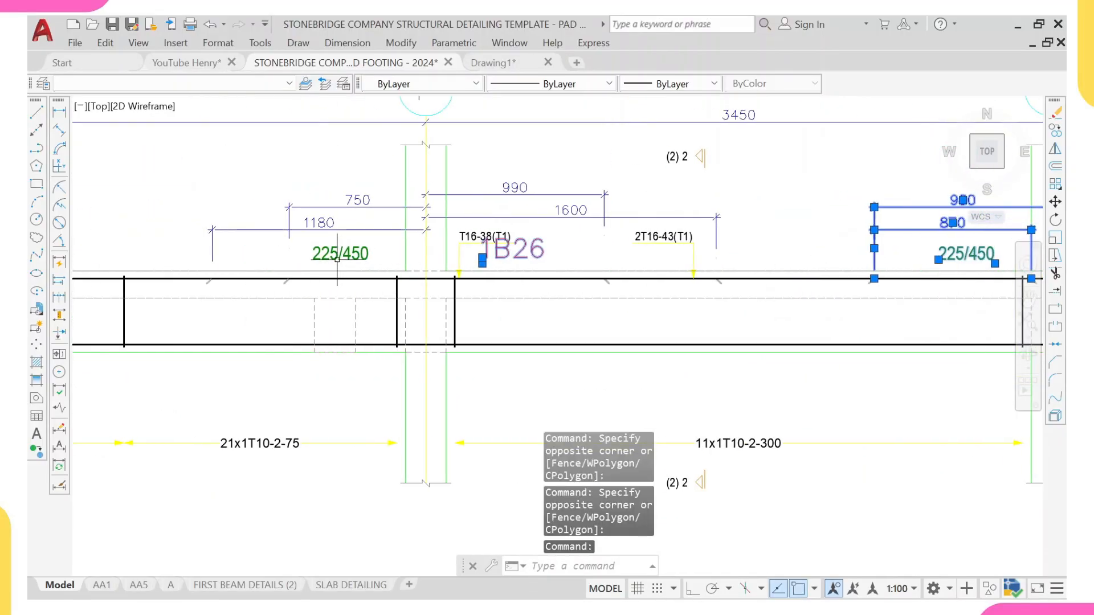
pyautogui.scroll(-8, 338, 260)
pyautogui.scroll(5, 304, 256)
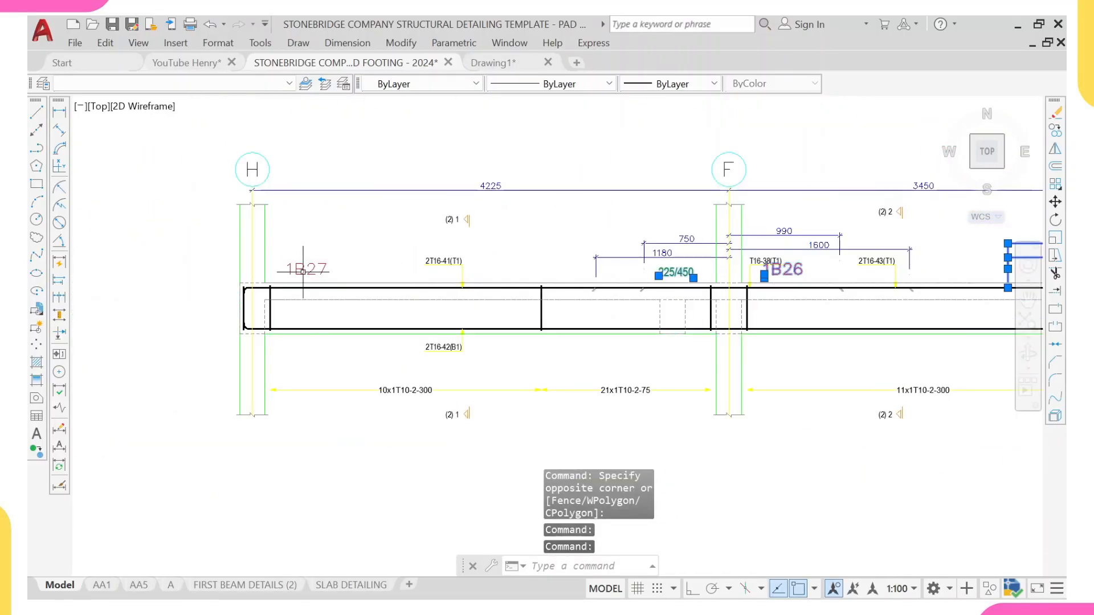
pyautogui.click(304, 269)
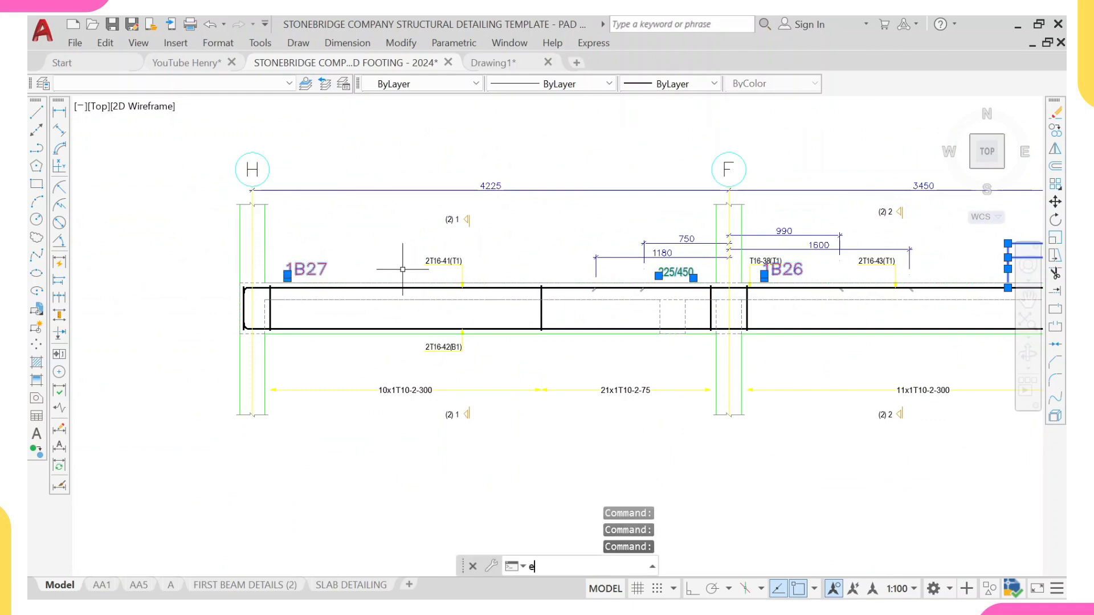
pyautogui.press('Return')
# - Erase the 990 and 750 top-bar dimensions on either side of grid F
pyautogui.scroll(-5, 410, 274)
pyautogui.scroll(6, 421, 268)
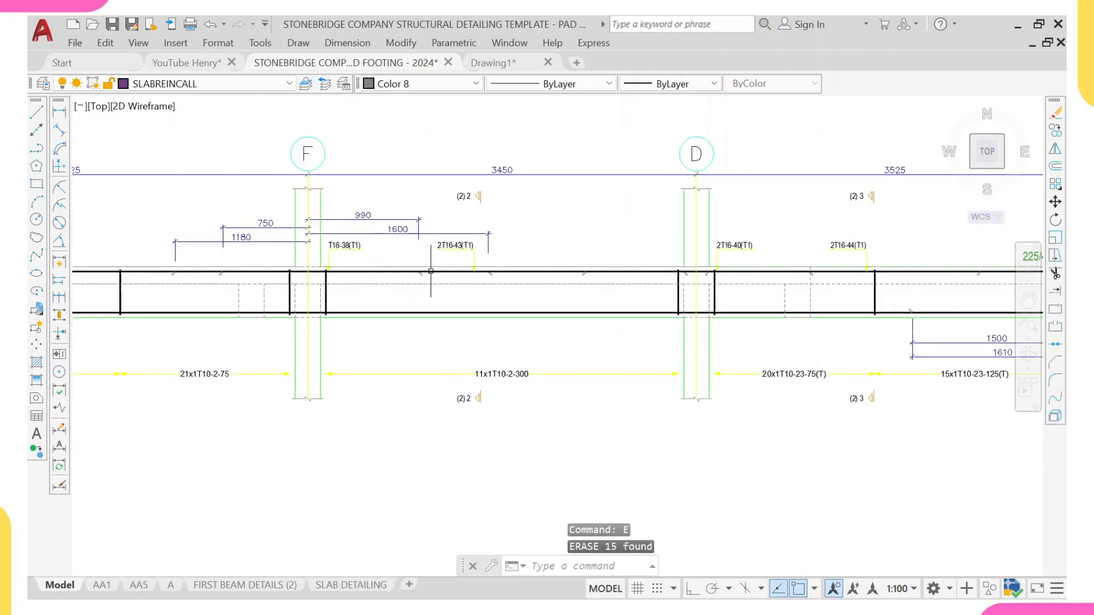
pyautogui.moveTo(335, 230); pyautogui.dragTo(395, 246, button='middle')
pyautogui.scroll(2, 421, 246)
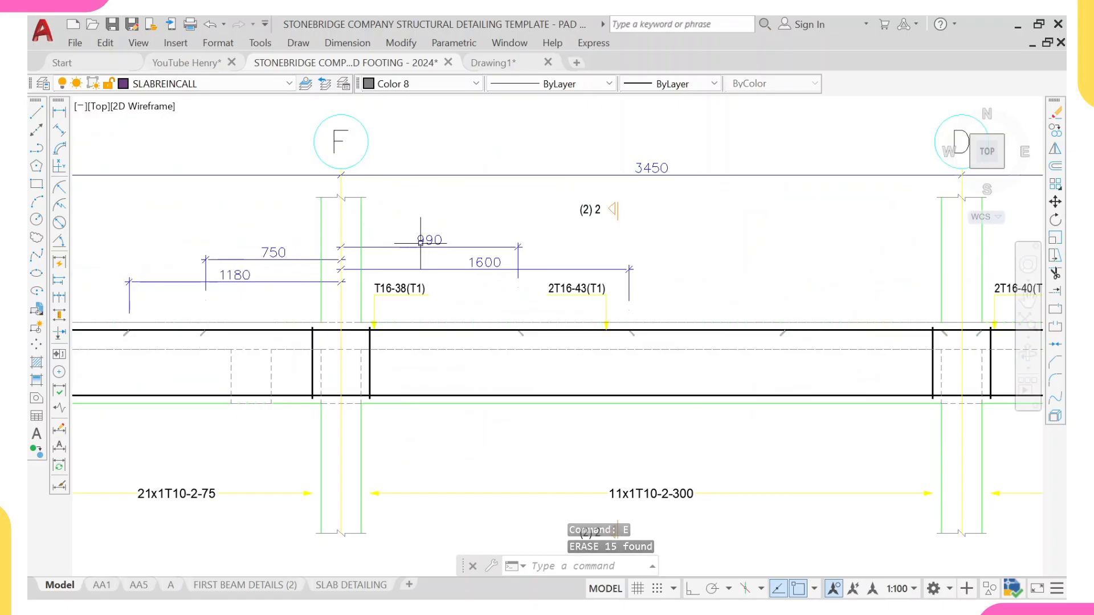
pyautogui.click(436, 231)
pyautogui.click(420, 244)
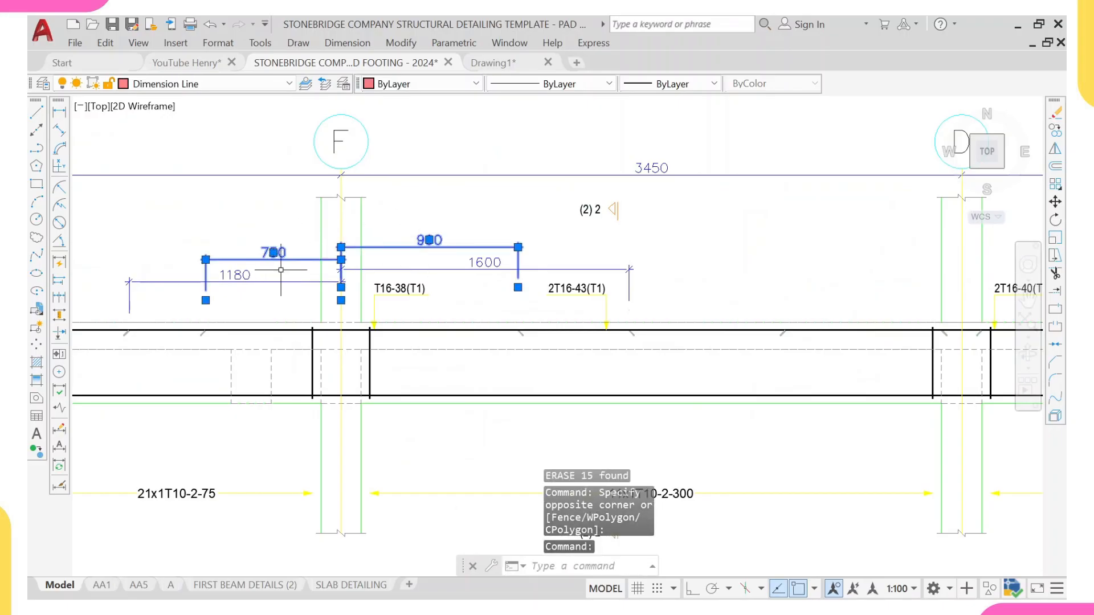
pyautogui.write('e')
pyautogui.press('Return')
# - Move the 1180 dimension up at grid F so that it lines up with the 1600 dimension
pyautogui.moveTo(281, 291); pyautogui.dragTo(381, 272, button='middle')
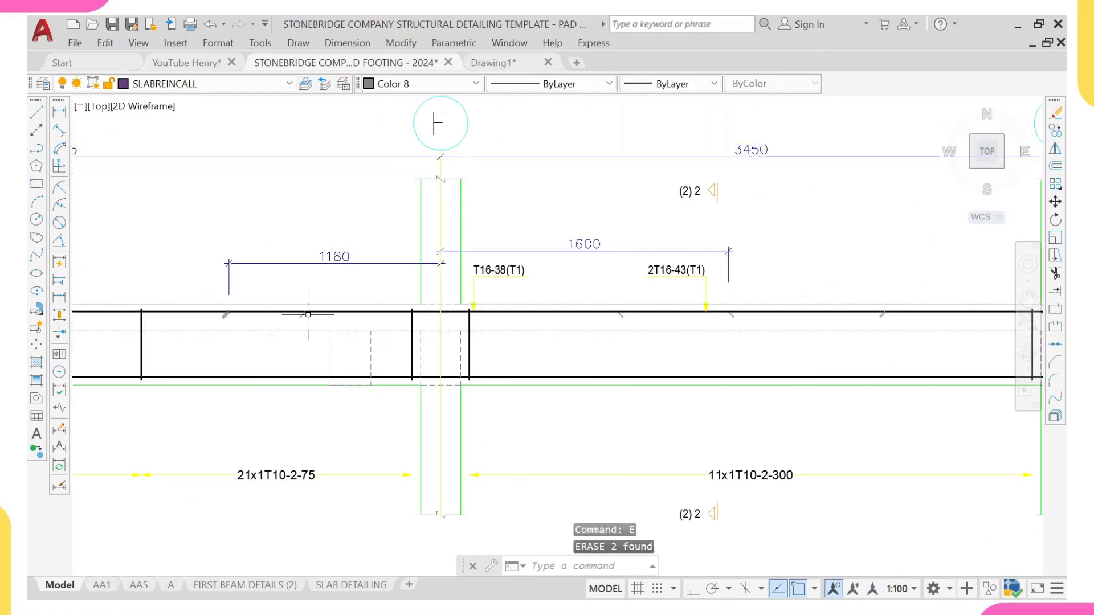
pyautogui.scroll(2, 394, 275)
pyautogui.click(371, 266)
pyautogui.click(340, 234)
pyautogui.write('m')
pyautogui.press('Return')
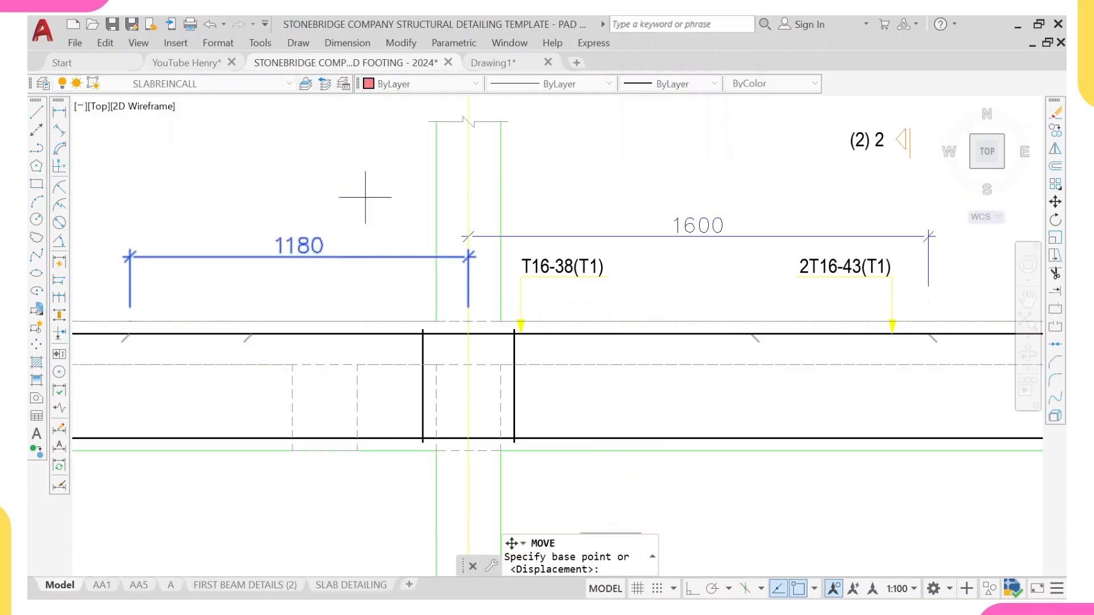
pyautogui.scroll(2, 502, 278)
pyautogui.click(448, 243)
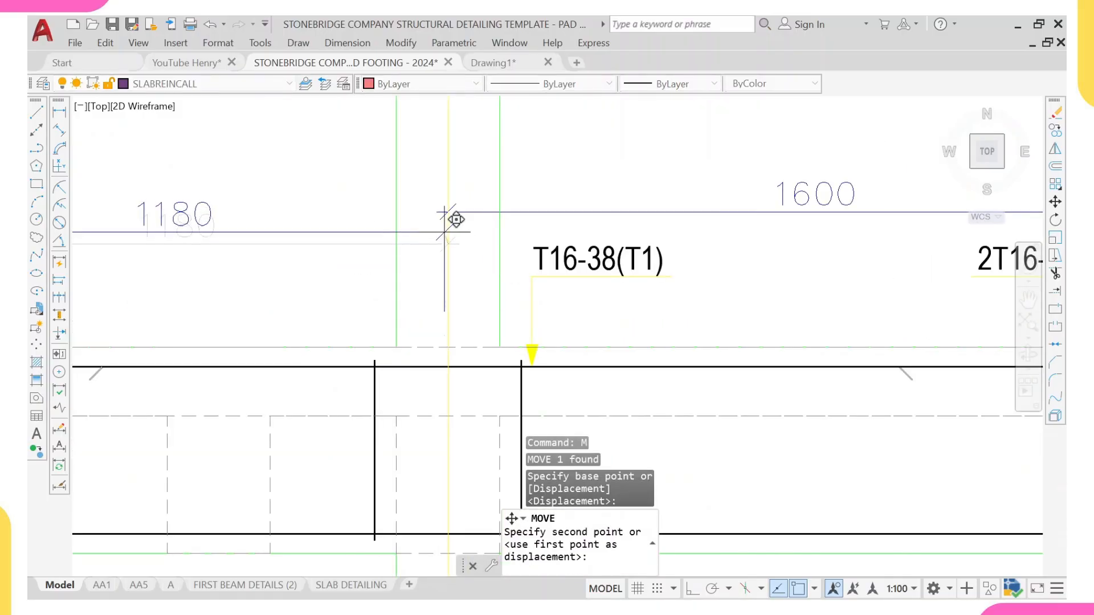
pyautogui.click(448, 212)
# - Select the inner top-bar kink marks on both sides of grid F, leaving those at the 1180 and 1600 ends
pyautogui.scroll(-4, 455, 286)
pyautogui.scroll(2, 367, 287)
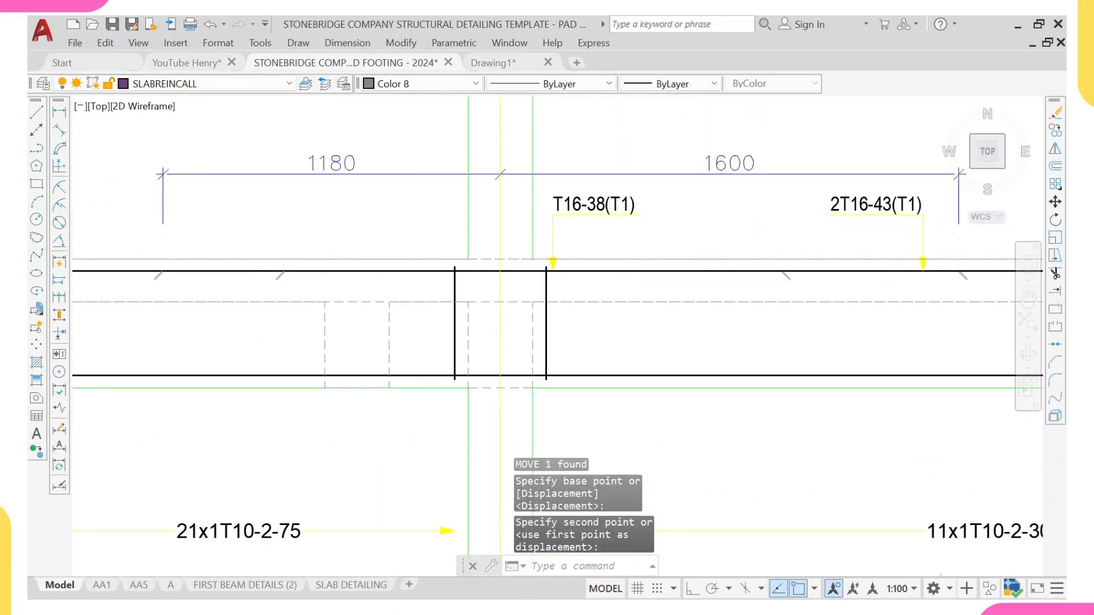
pyautogui.click(249, 245)
pyautogui.click(306, 289)
pyautogui.scroll(2, 906, 268)
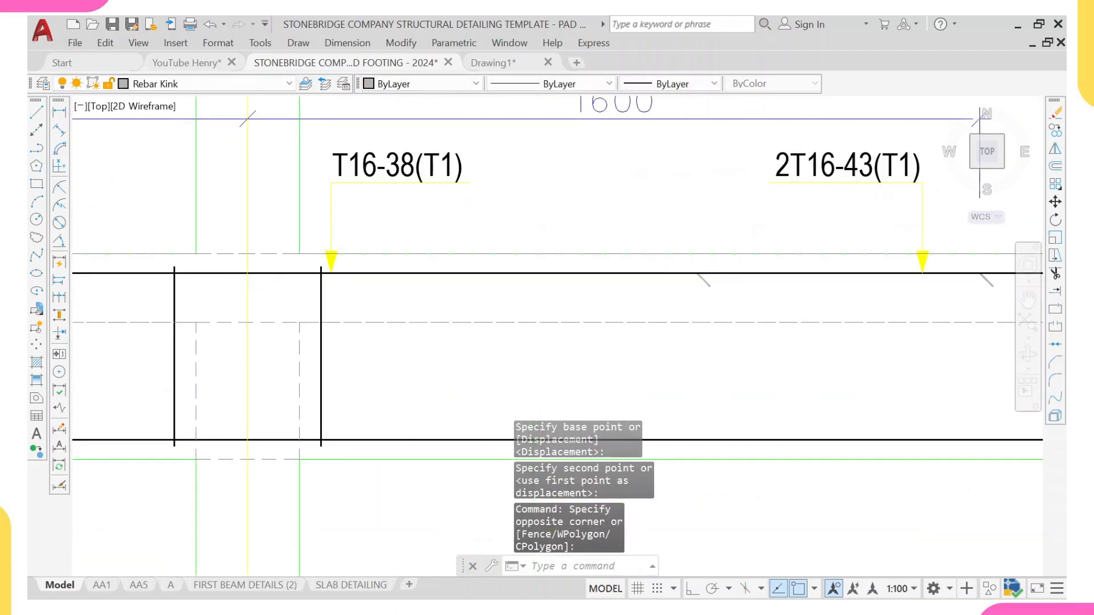
pyautogui.click(662, 237)
pyautogui.click(843, 315)
pyautogui.scroll(-5, 842, 315)
pyautogui.scroll(2, 698, 256)
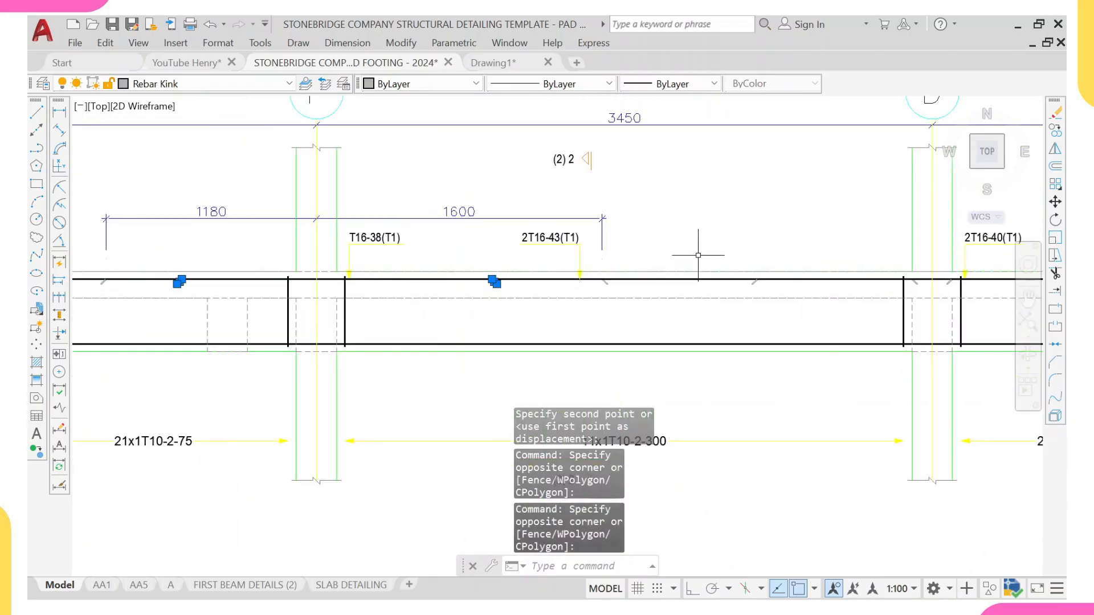
# - Add the remaining top-bar kink mark between grids F and D and the pair at grid D to the selection
pyautogui.click(700, 247)
pyautogui.click(808, 295)
pyautogui.scroll(5, 900, 294)
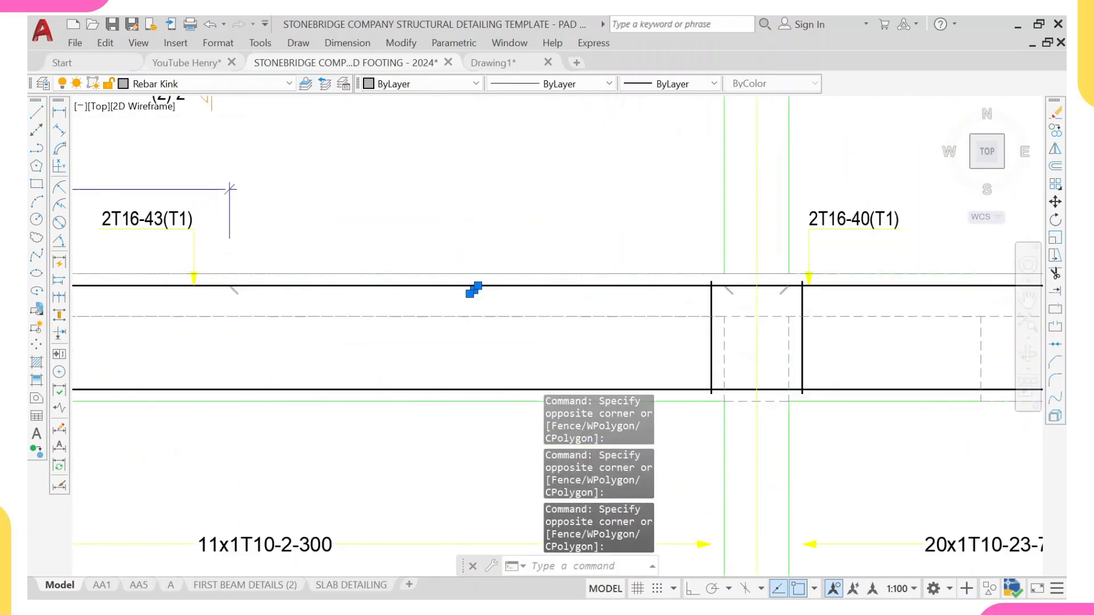
pyautogui.click(672, 274)
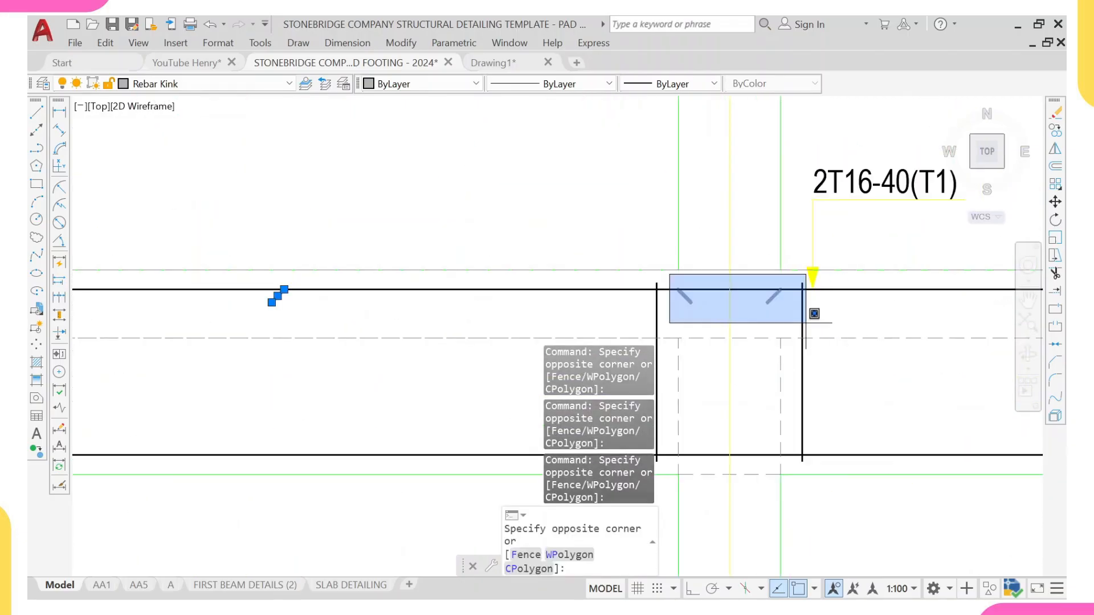
pyautogui.click(813, 317)
# - Add the two top-bar kink marks within the span between grids D and B to the selection
pyautogui.scroll(-4, 821, 320)
pyautogui.moveTo(821, 320); pyautogui.dragTo(685, 309, button='middle')
pyautogui.scroll(3, 694, 295)
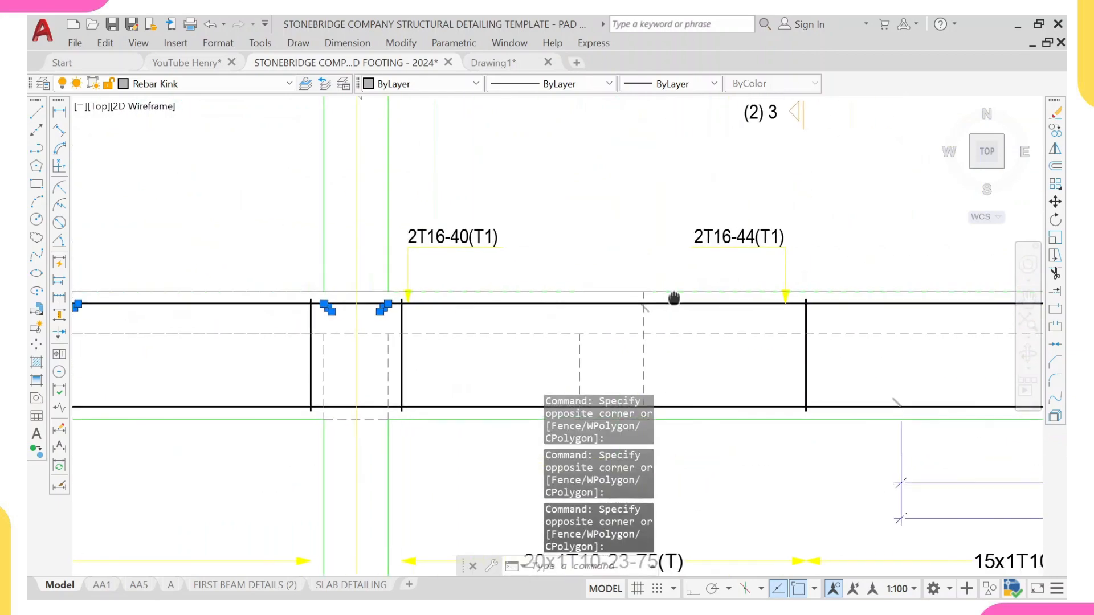
pyautogui.click(619, 296)
pyautogui.click(652, 314)
pyautogui.scroll(-2, 779, 359)
pyautogui.moveTo(779, 359); pyautogui.dragTo(602, 345, button='middle')
pyautogui.scroll(4, 753, 308)
pyautogui.click(775, 308)
pyautogui.click(850, 336)
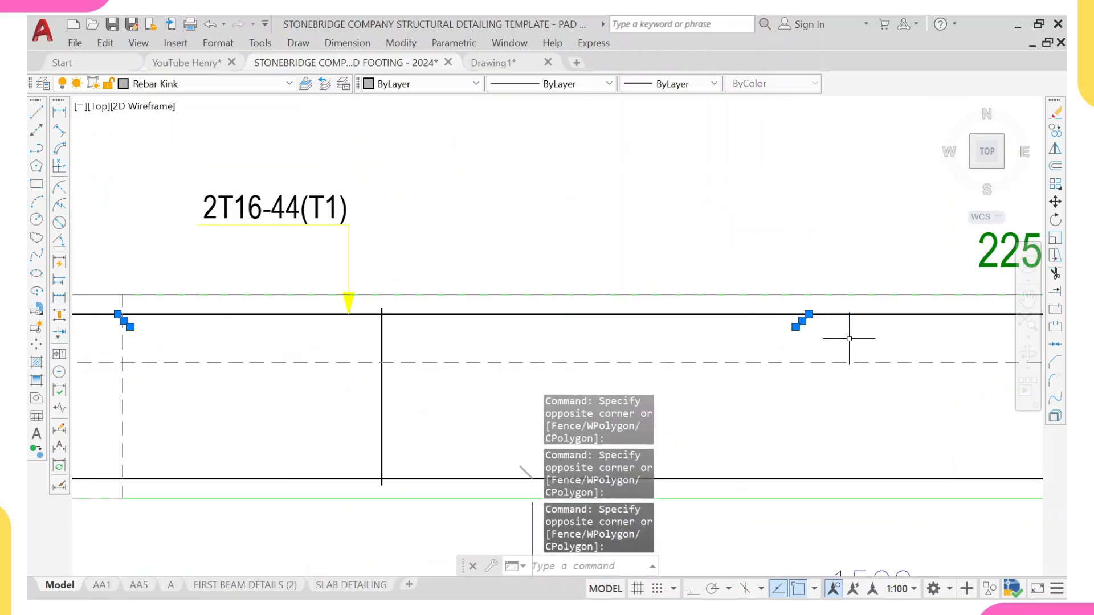
# - Add the pair of top-bar kink marks at grid B and the one between grids B and A to the selection
pyautogui.scroll(-4, 741, 314)
pyautogui.scroll(4, 729, 310)
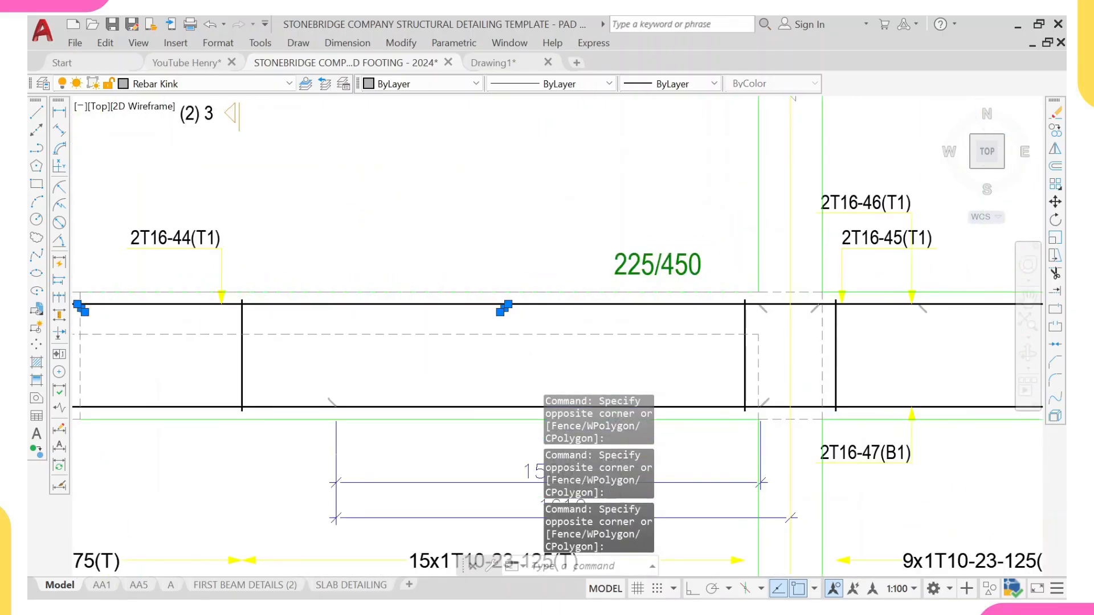
pyautogui.click(753, 305)
pyautogui.click(864, 345)
pyautogui.scroll(-2, 860, 354)
pyautogui.moveTo(860, 354); pyautogui.dragTo(701, 306, button='middle')
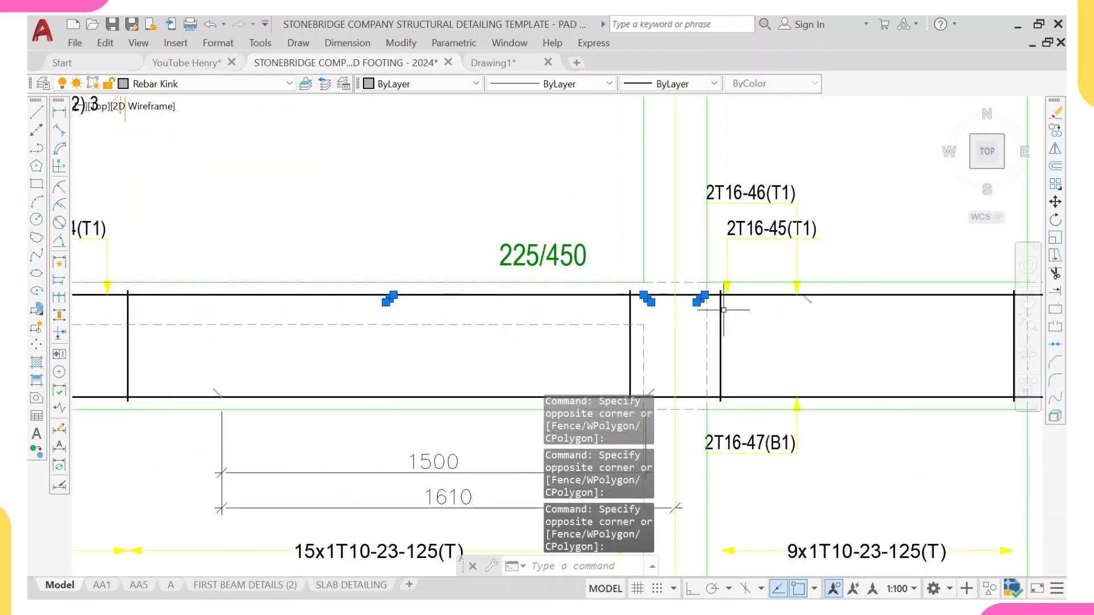
pyautogui.scroll(3, 782, 292)
pyautogui.click(794, 281)
pyautogui.click(953, 342)
# - Add the two bottom-bar kink marks and the 1500 and 1610 dimensions below the beam to the selection, and erase everything selected
pyautogui.scroll(-2, 953, 342)
pyautogui.scroll(2, 708, 301)
pyautogui.moveTo(666, 326); pyautogui.dragTo(666, 263, button='middle')
pyautogui.scroll(4, 598, 265)
pyautogui.click(512, 245)
pyautogui.click(622, 280)
pyautogui.scroll(-2, 476, 301)
pyautogui.click(454, 305)
pyautogui.click(399, 399)
pyautogui.scroll(-4, 512, 370)
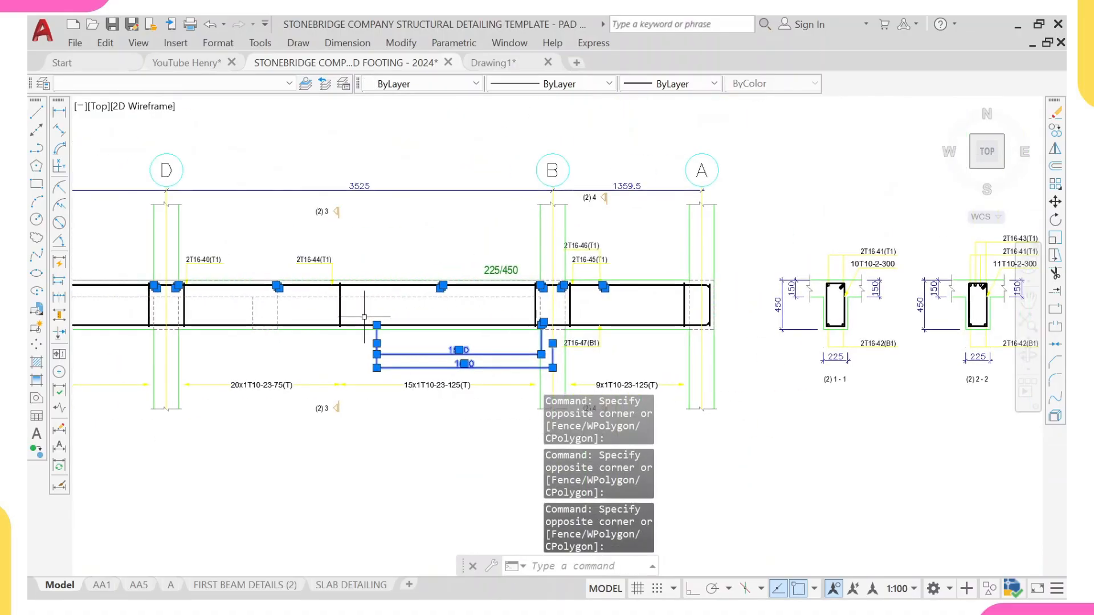
pyautogui.scroll(4, 359, 308)
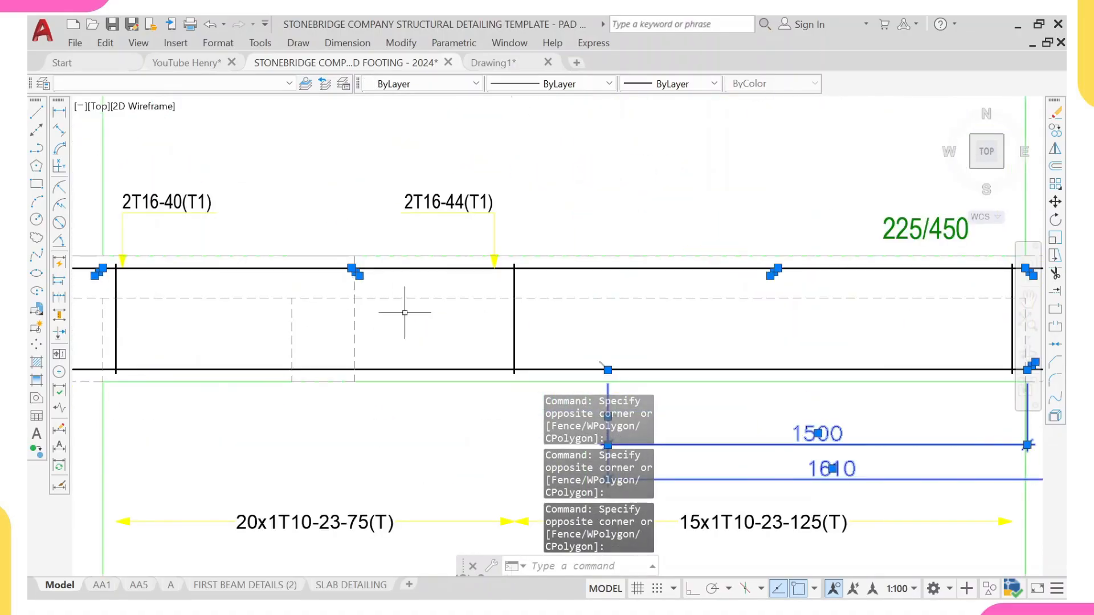
pyautogui.scroll(4, 575, 350)
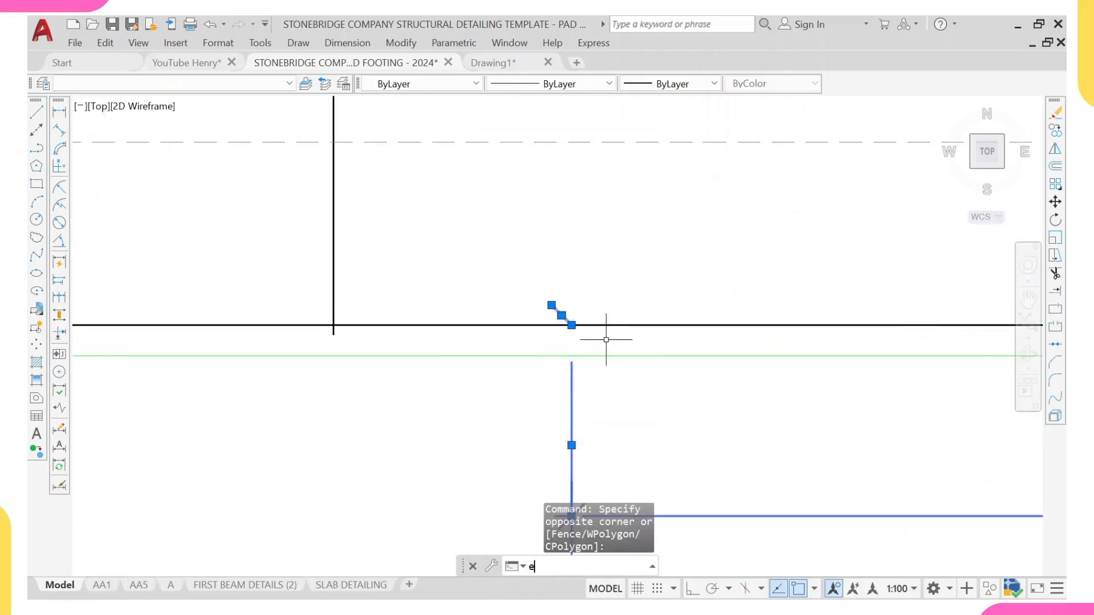
pyautogui.press('Return')
# - Draw a horizontal line just below the top bar across grid F, from the 1180 dimension's end to the 1600 dimension's end
pyautogui.scroll(-8, 606, 342)
pyautogui.scroll(3, 697, 354)
pyautogui.scroll(-2, 630, 356)
pyautogui.moveTo(258, 348); pyautogui.dragTo(374, 351, button='middle')
pyautogui.scroll(4, 299, 345)
pyautogui.moveTo(540, 384); pyautogui.dragTo(456, 383, button='middle')
pyautogui.scroll(2, 536, 365)
pyautogui.moveTo(536, 365); pyautogui.dragTo(462, 365, button='middle')
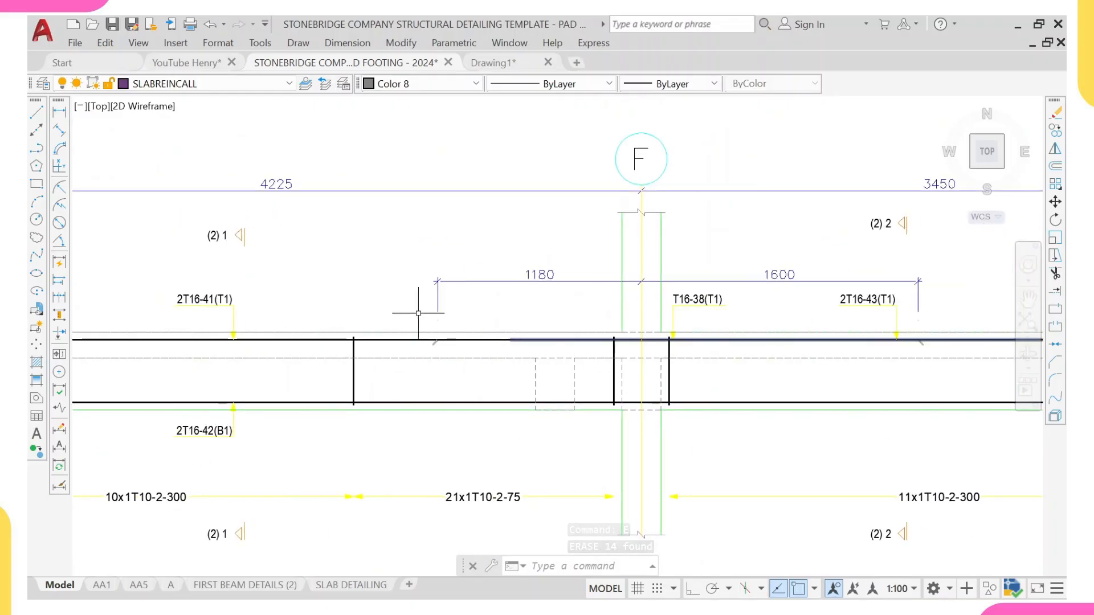
pyautogui.write('1')
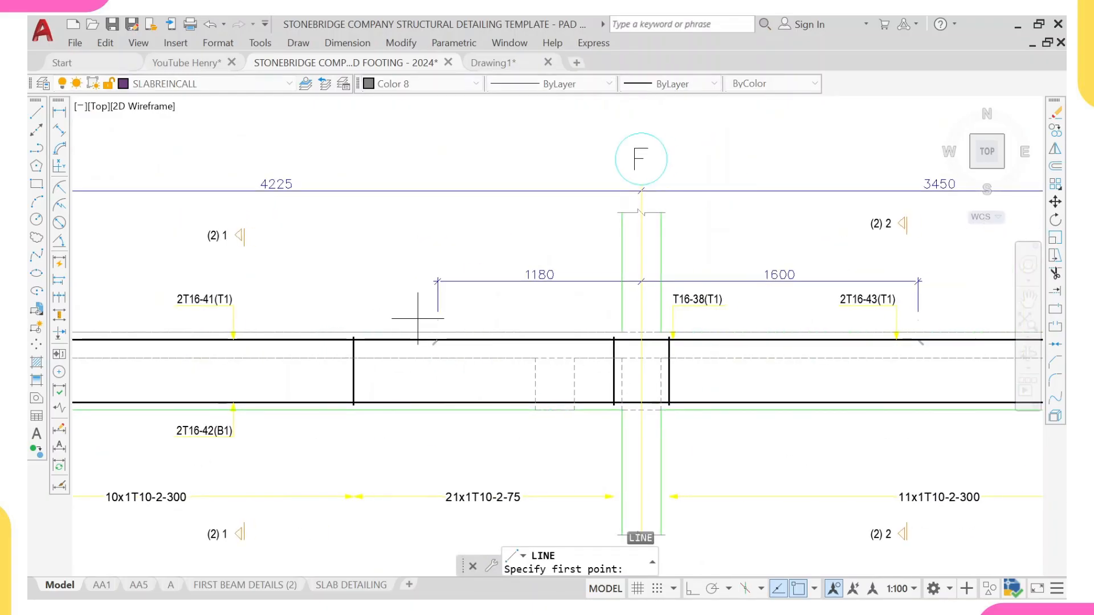
pyautogui.press('F8')
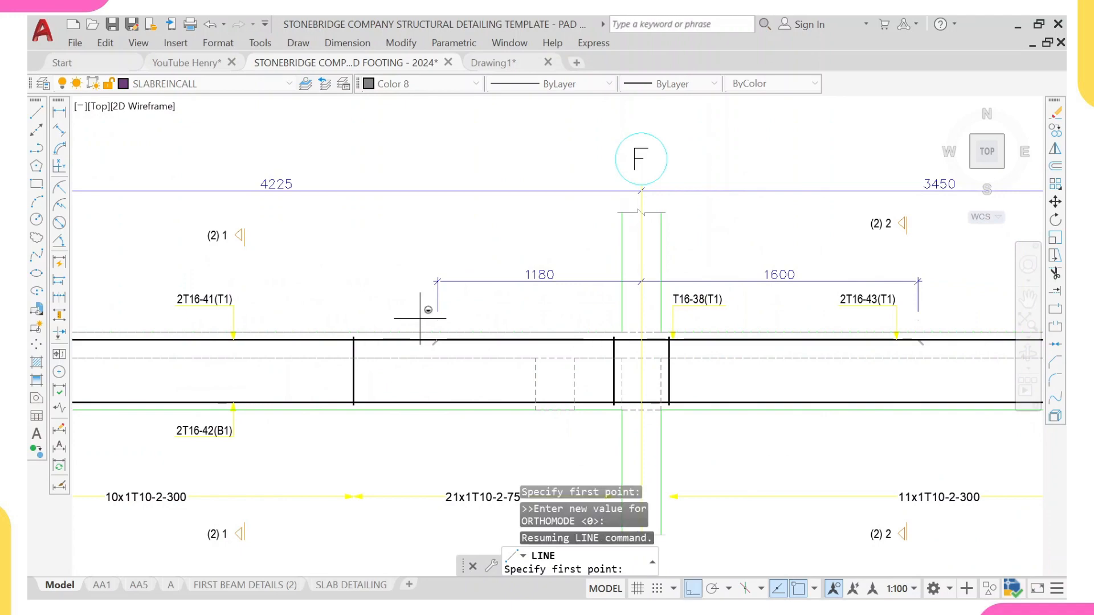
pyautogui.press('F8')
pyautogui.scroll(4, 427, 311)
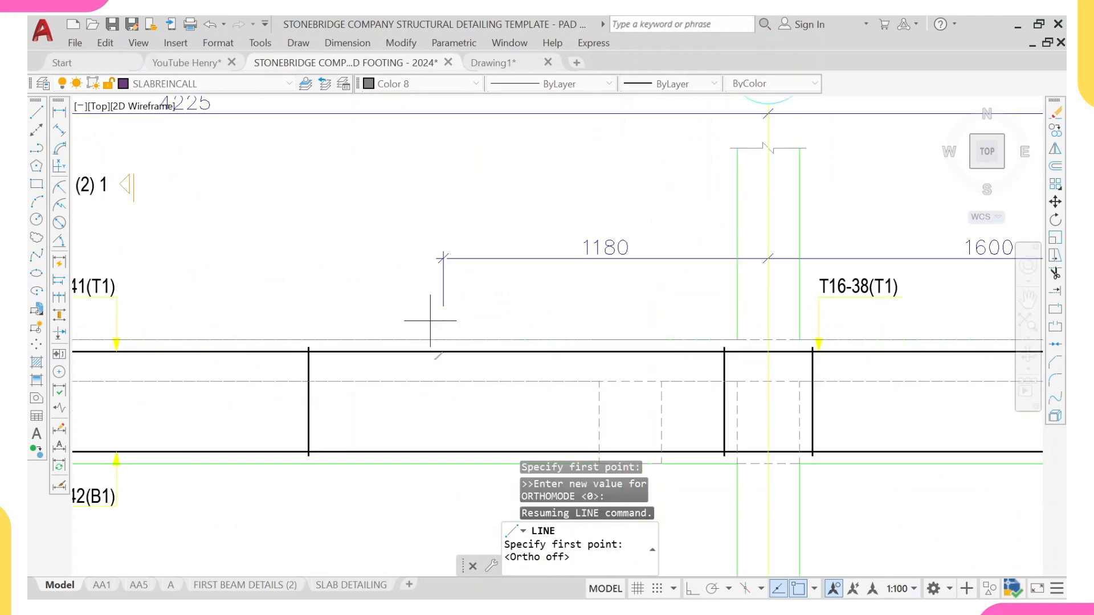
pyautogui.scroll(2, 395, 337)
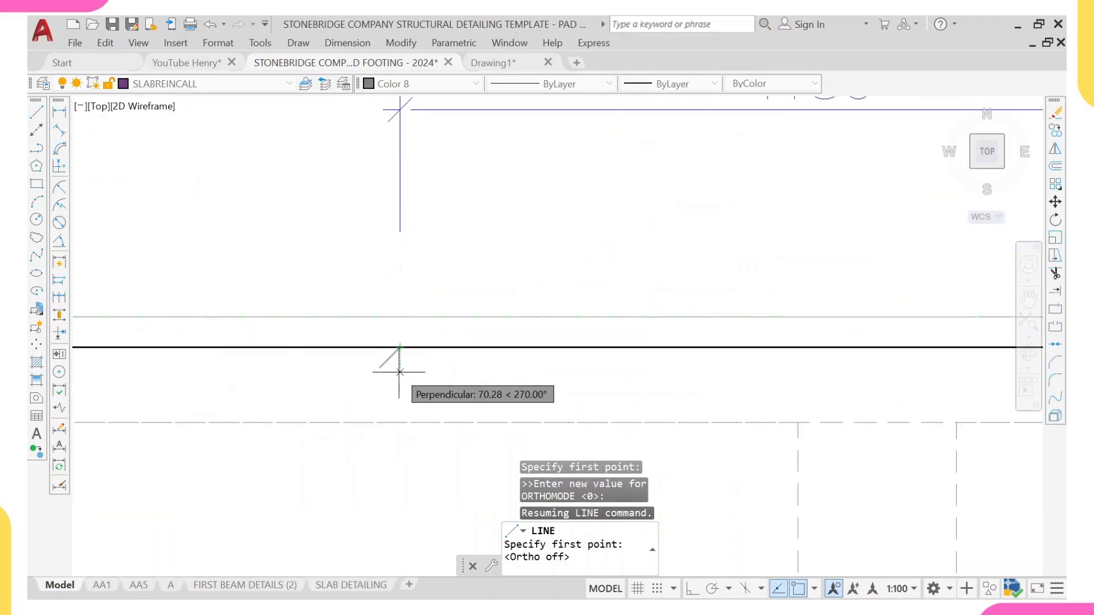
pyautogui.click(400, 372)
pyautogui.scroll(-3, 393, 368)
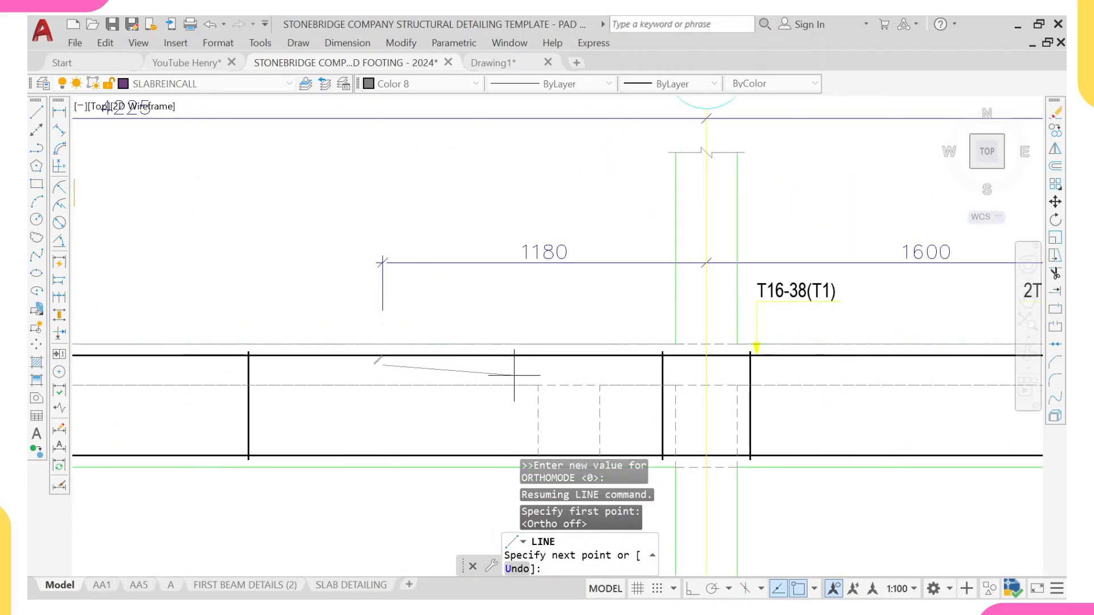
pyautogui.moveTo(725, 403); pyautogui.dragTo(594, 400, button='middle')
pyautogui.moveTo(882, 357); pyautogui.dragTo(516, 341, button='middle')
pyautogui.scroll(2, 516, 341)
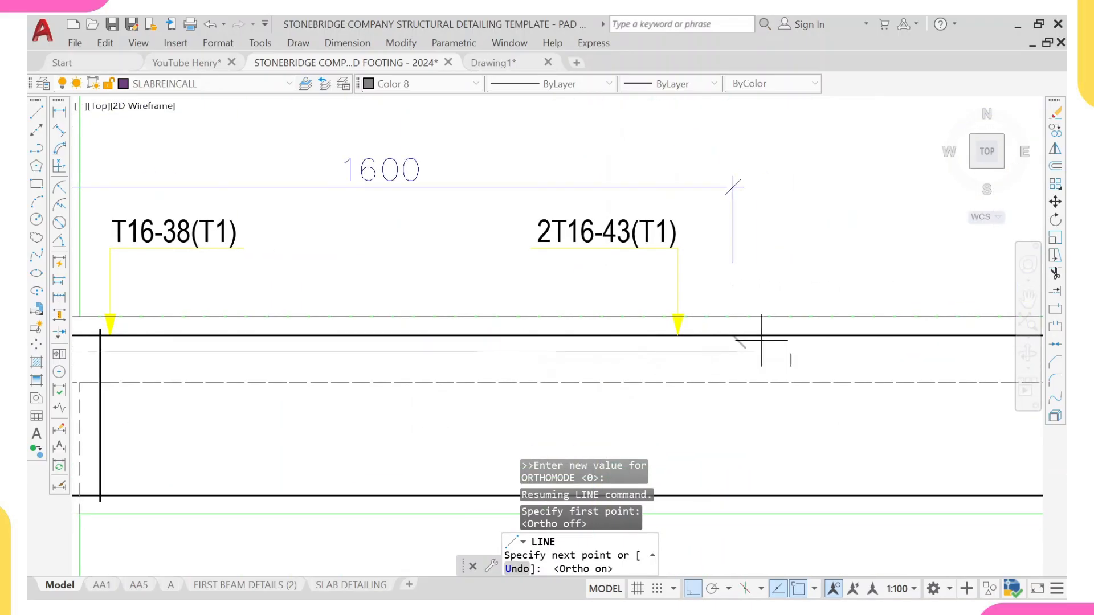
pyautogui.scroll(3, 762, 340)
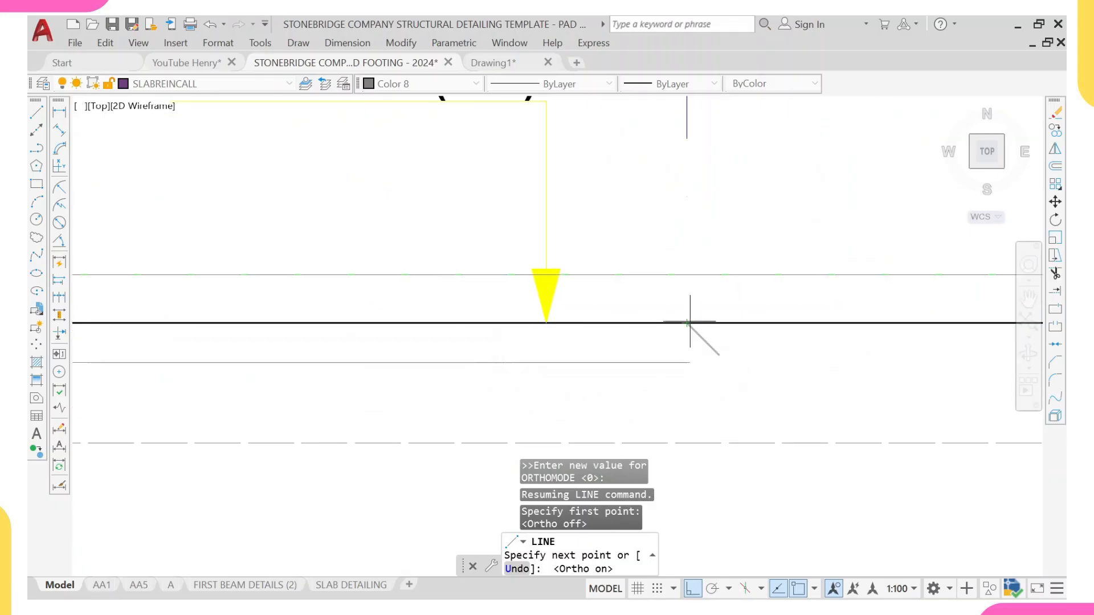
pyautogui.click(687, 362)
pyautogui.press('Escape')
# - Erase the two top-bar kink marks at the ends of the 1180 and 1600 dimensions around grid F
pyautogui.click(717, 340)
pyautogui.click(700, 350)
pyautogui.scroll(-1, 484, 364)
pyautogui.moveTo(376, 374); pyautogui.dragTo(725, 354, button='middle')
pyautogui.scroll(-2, 682, 350)
pyautogui.scroll(2, 370, 332)
pyautogui.scroll(5, 272, 342)
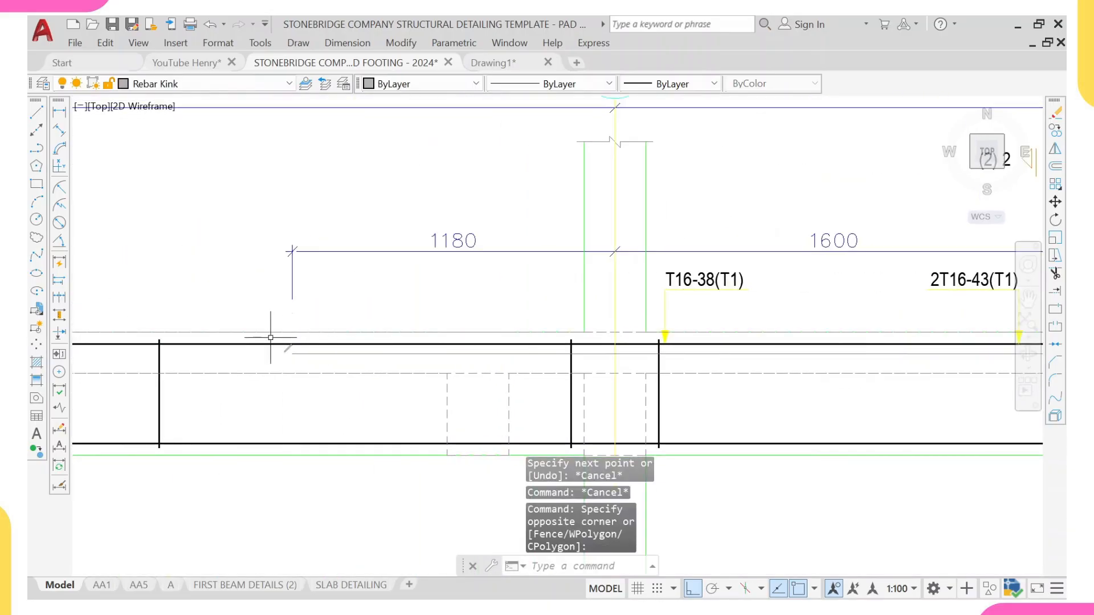
pyautogui.click(297, 349)
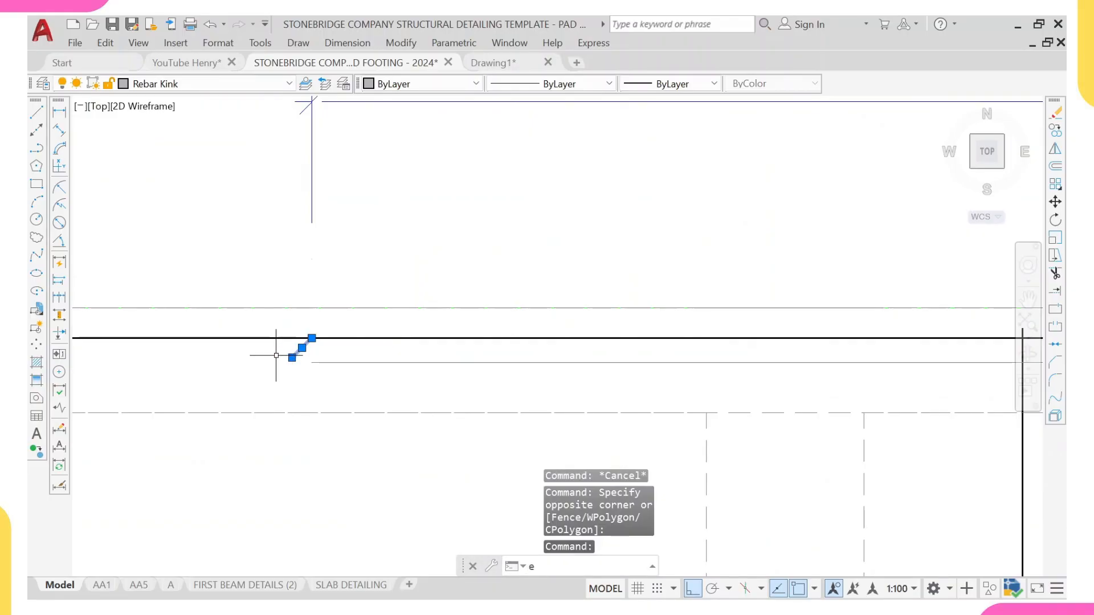
pyautogui.press('Return')
# - Match the properties of the top rebar line onto the new line just below it across grid F
pyautogui.click(329, 338)
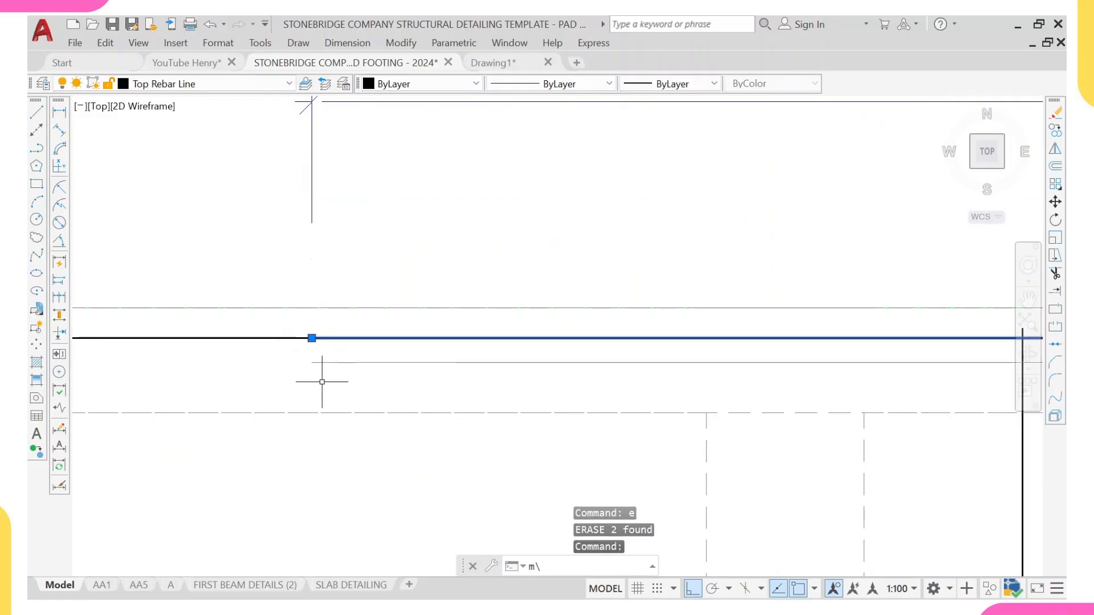
pyautogui.write('ma')
pyautogui.press('Return')
pyautogui.scroll(-5, 342, 365)
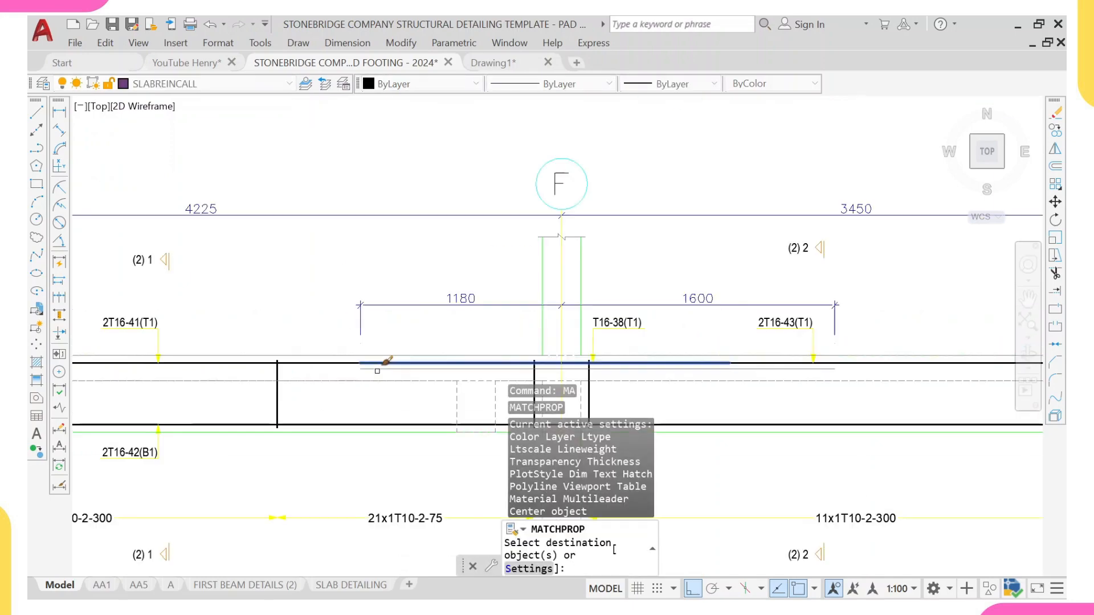
pyautogui.scroll(4, 420, 348)
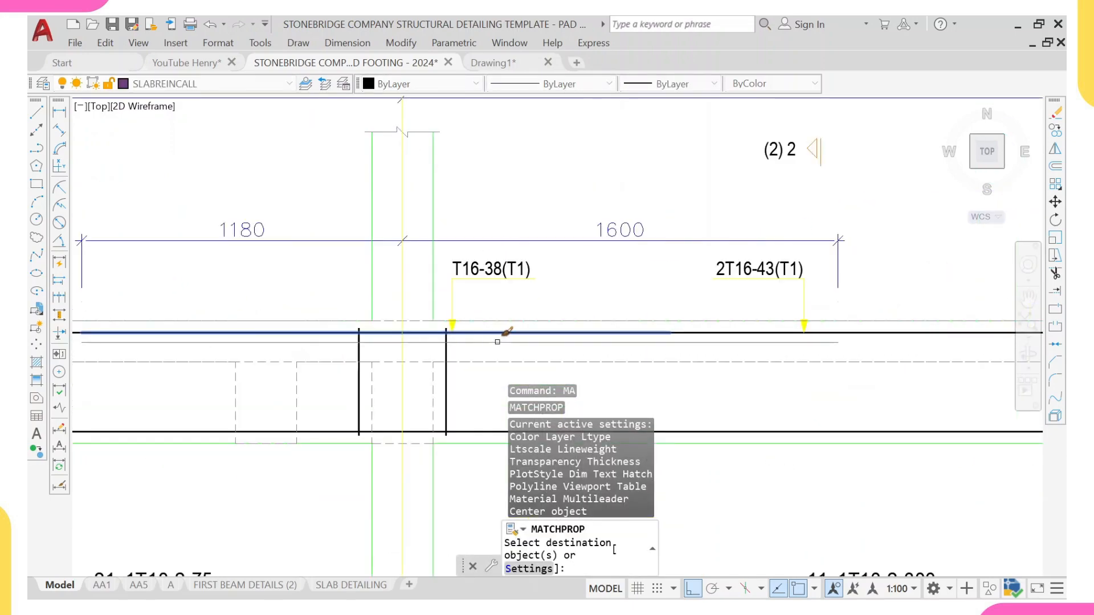
pyautogui.click(497, 342)
pyautogui.scroll(1, 628, 324)
pyautogui.press('Escape')
# - Move the T16-38(T1) label with its leader and arrowhead so the arrow tip touches the new lower top bar
pyautogui.scroll(-3, 620, 295)
pyautogui.moveTo(620, 295); pyautogui.dragTo(577, 295, button='middle')
pyautogui.scroll(6, 456, 273)
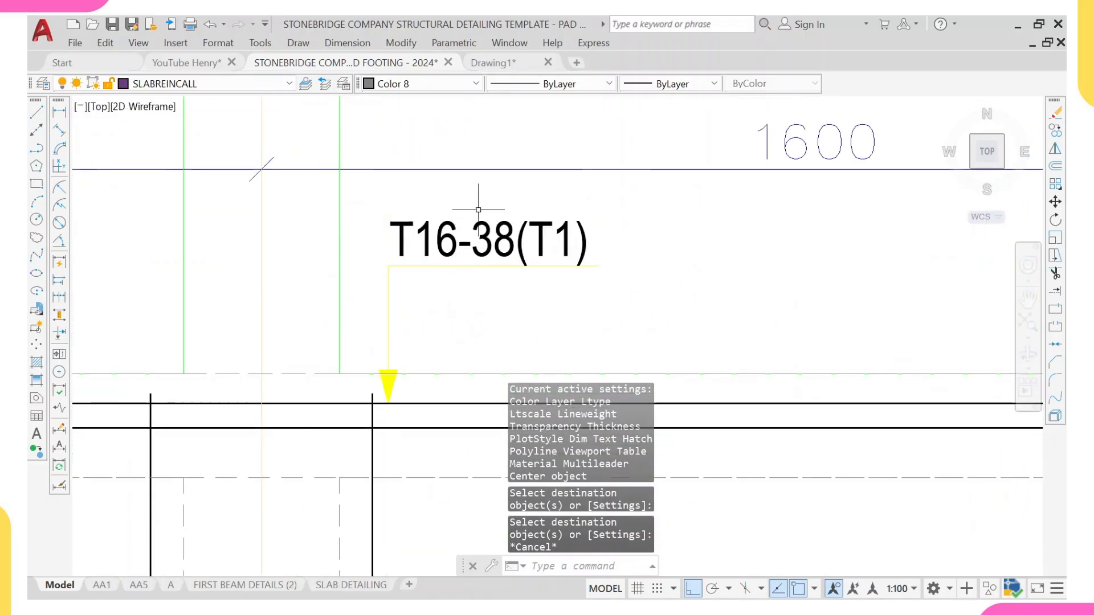
pyautogui.click(478, 210)
pyautogui.click(394, 376)
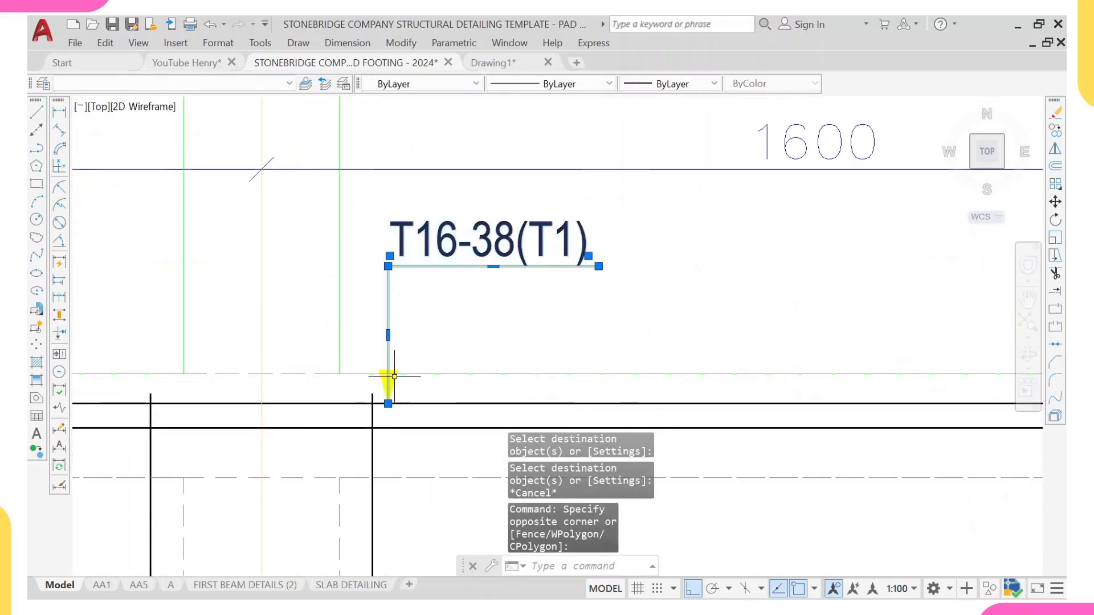
pyautogui.scroll(4, 394, 377)
pyautogui.click(401, 372)
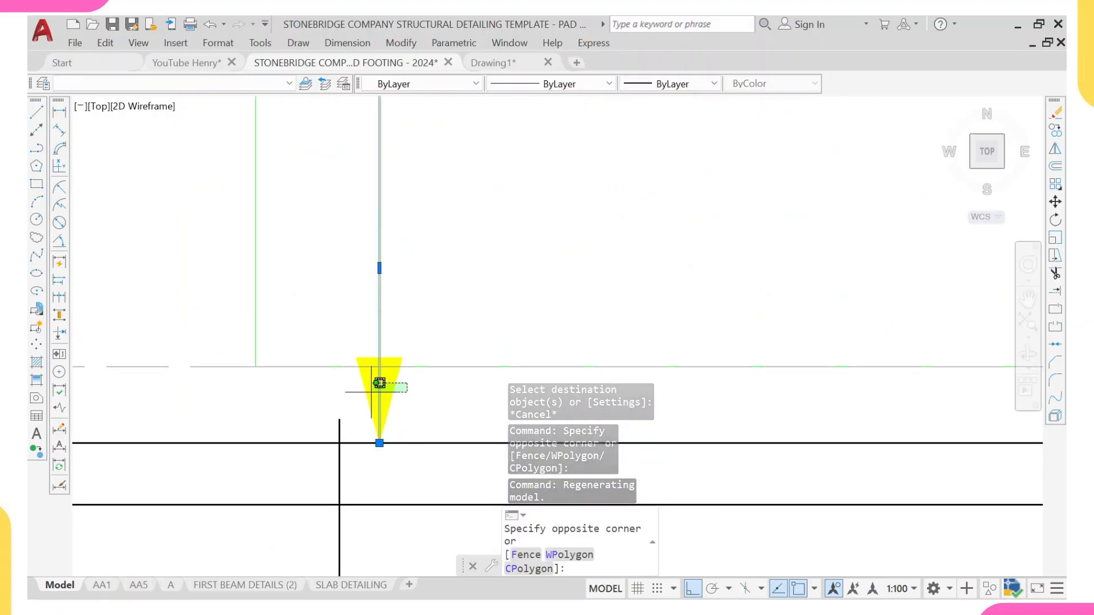
pyautogui.click(357, 413)
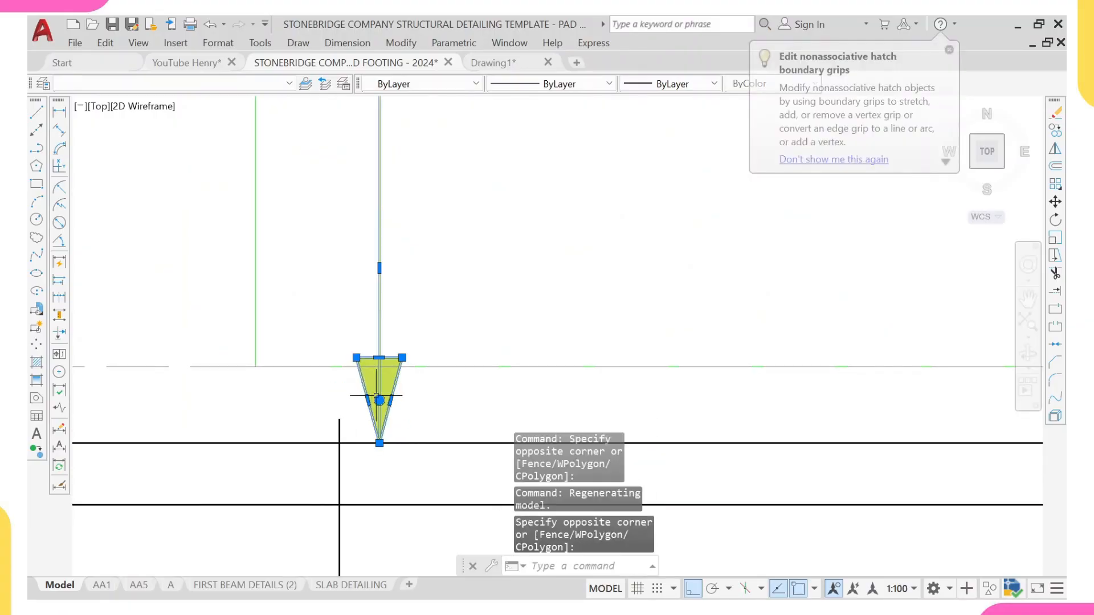
pyautogui.write('m')
pyautogui.press('Return')
pyautogui.click(380, 441)
pyautogui.scroll(-4, 570, 387)
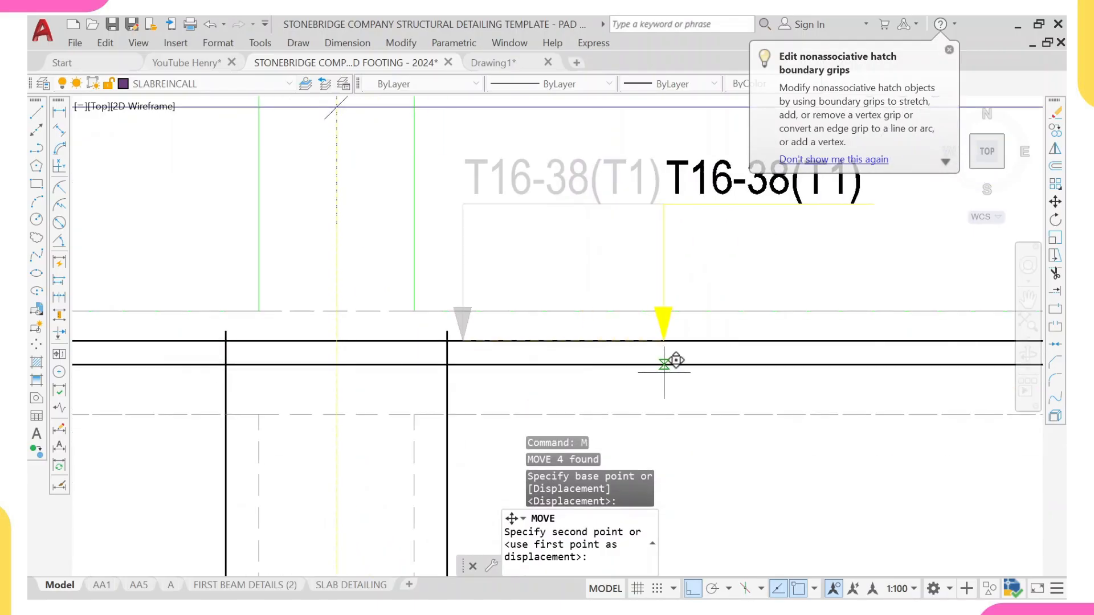
pyautogui.click(664, 365)
pyautogui.scroll(-4, 661, 353)
pyautogui.scroll(2, 648, 343)
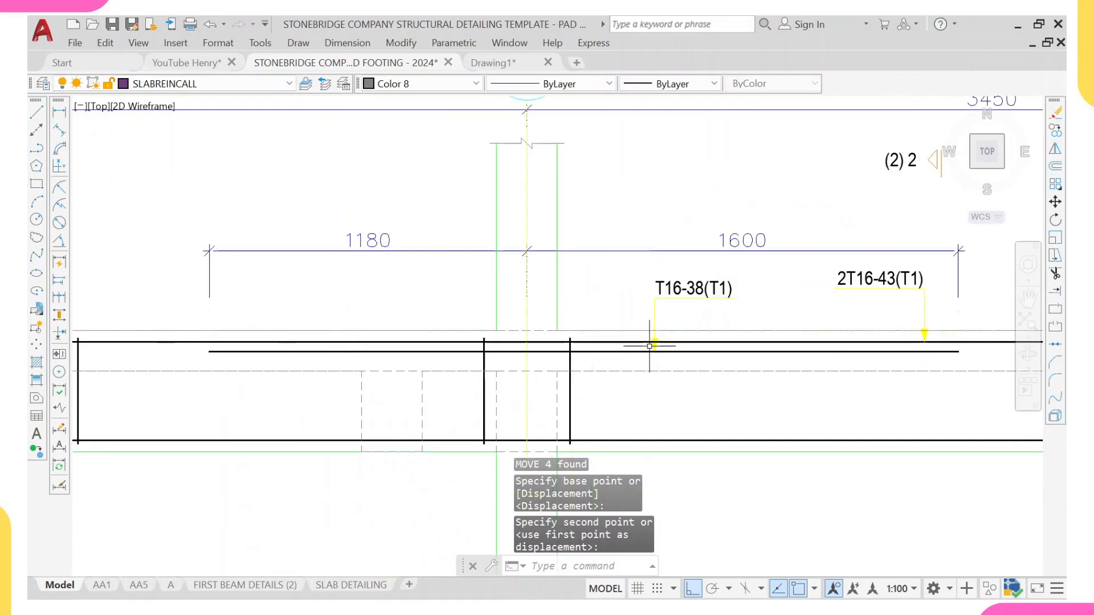
# - Erase the cross-sections (2) 2-2, (2) 3-3 and (2) 4-4 beside the beam, keeping section (2) 1-1
pyautogui.scroll(2, 715, 337)
pyautogui.moveTo(719, 336); pyautogui.dragTo(362, 337, button='middle')
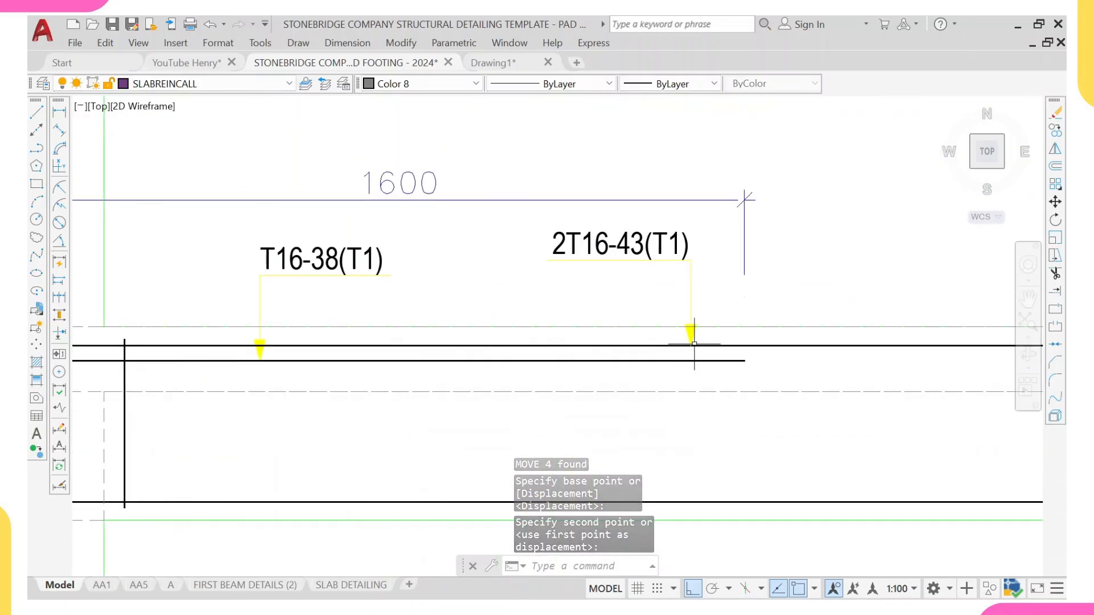
pyautogui.scroll(-5, 573, 223)
pyautogui.scroll(-2, 482, 309)
pyautogui.moveTo(607, 320); pyautogui.dragTo(462, 320, button='middle')
pyautogui.scroll(6, 745, 277)
pyautogui.scroll(-2, 519, 129)
pyautogui.click(520, 129)
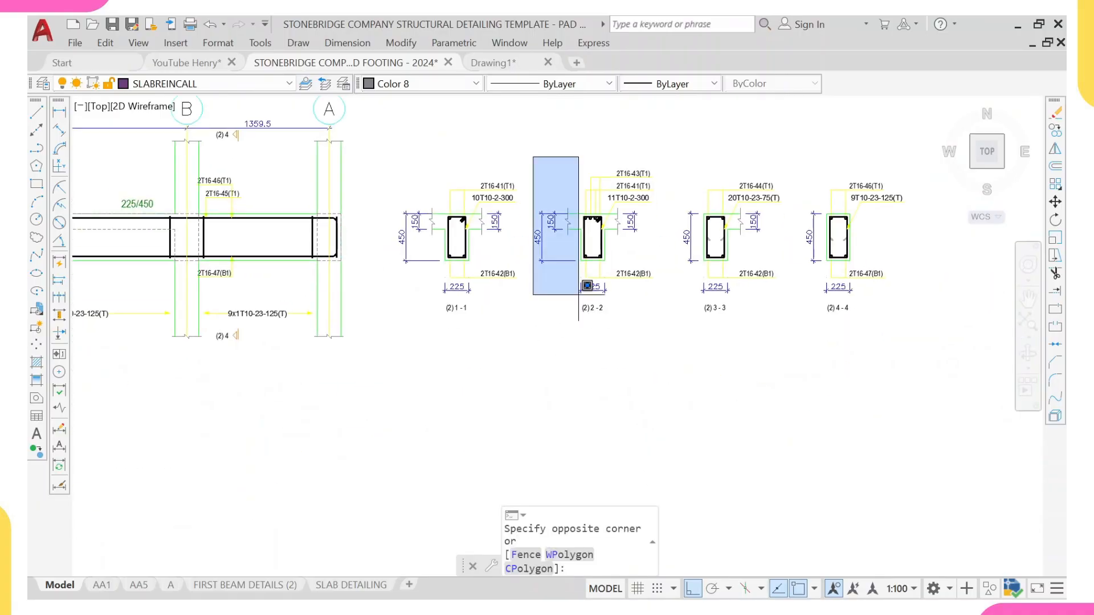
pyautogui.click(909, 402)
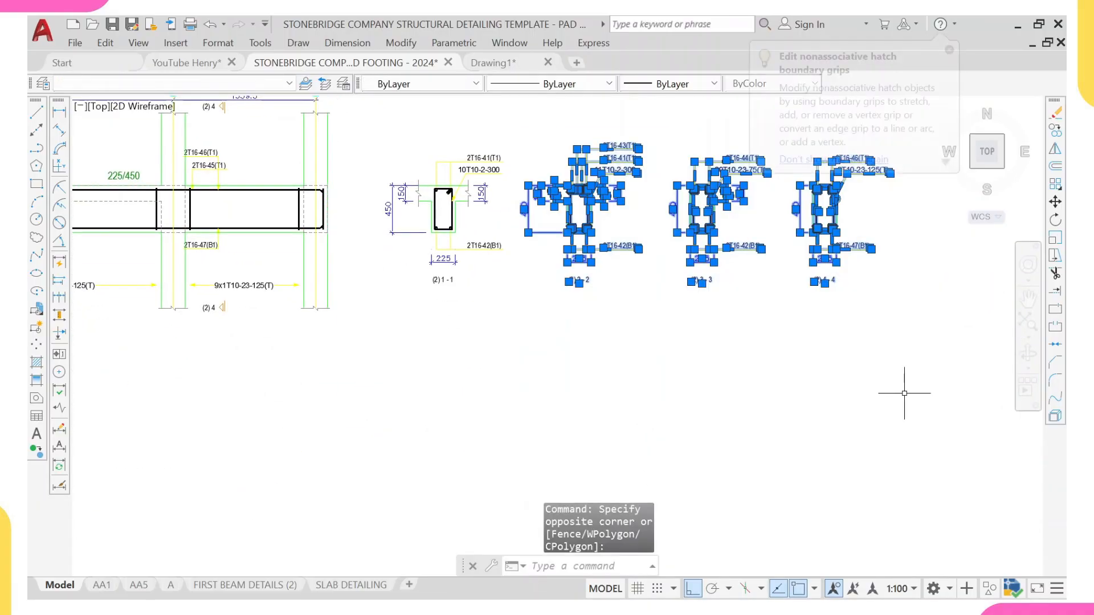
pyautogui.write('e')
pyautogui.press('Return')
pyautogui.scroll(-2, 744, 365)
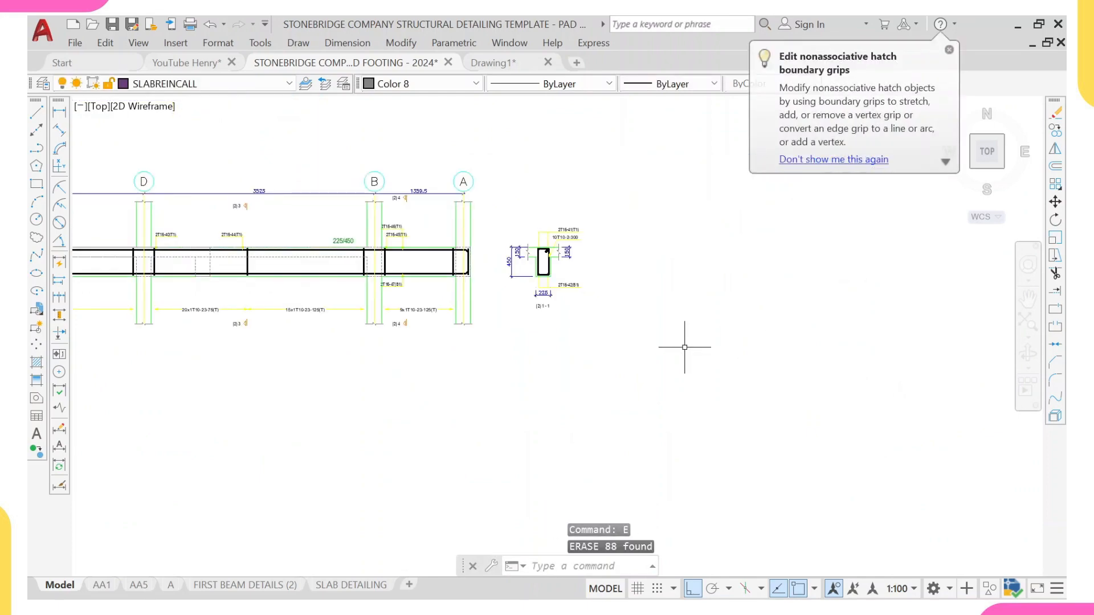
# - Erase the 2T16-46(T1) label with its leader and arrowhead above the beam between grids B and A
pyautogui.scroll(3, 427, 285)
pyautogui.scroll(2, 371, 269)
pyautogui.click(465, 182)
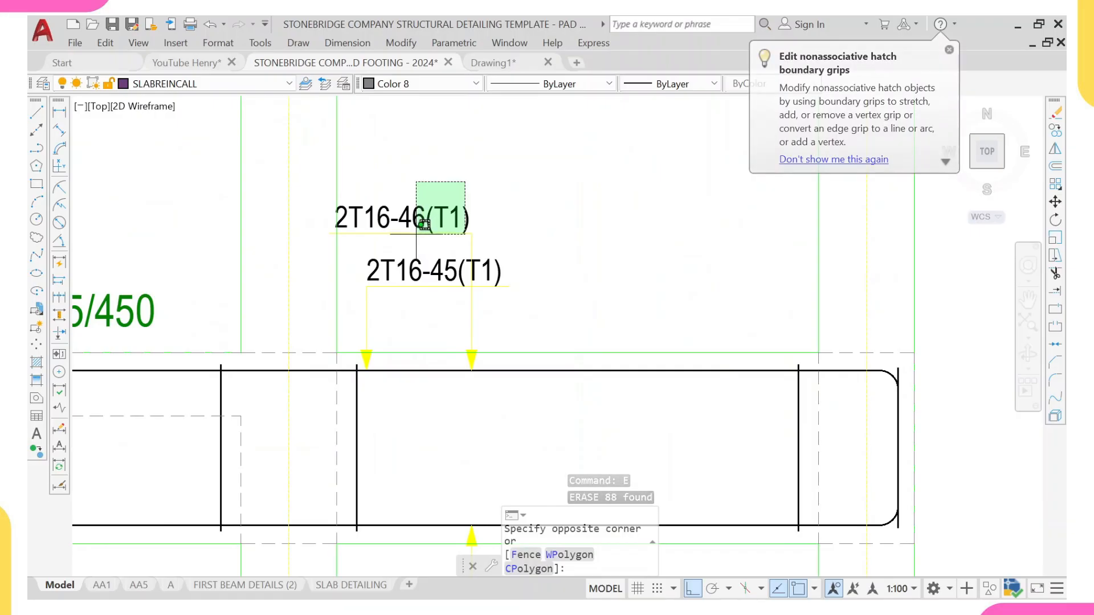
pyautogui.click(419, 242)
pyautogui.scroll(3, 488, 308)
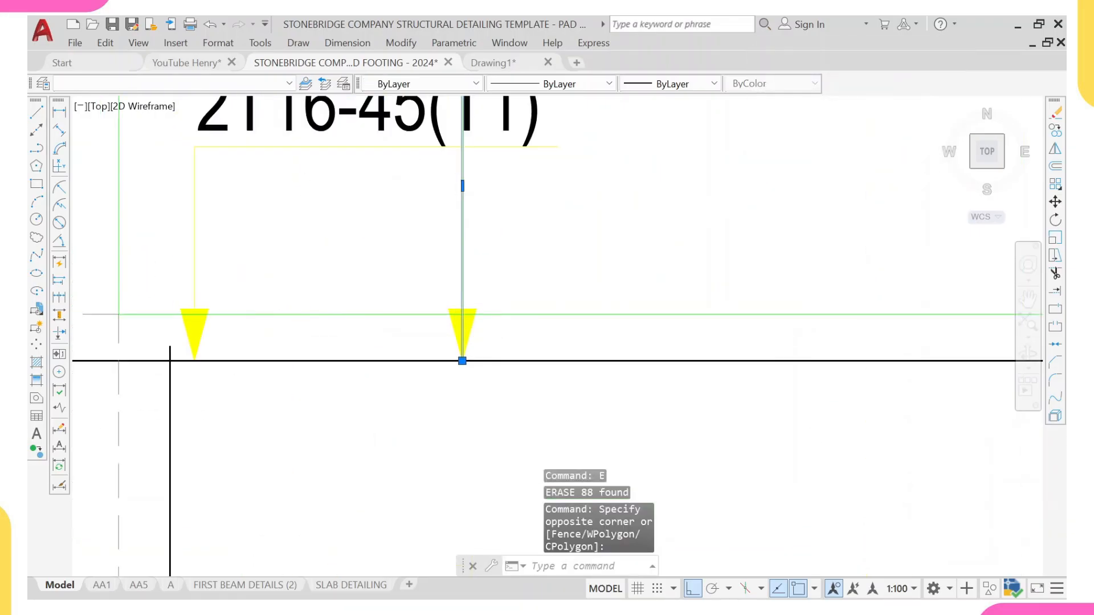
pyautogui.click(497, 327)
pyautogui.click(419, 341)
pyautogui.scroll(-2, 430, 357)
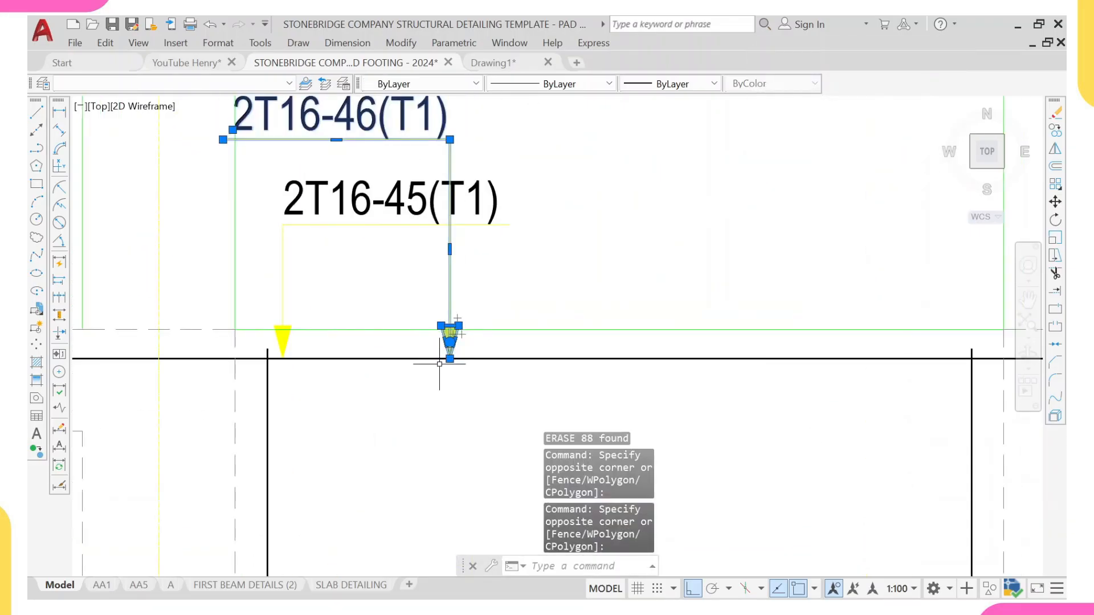
pyautogui.press('e')
pyautogui.press('Return')
# - Examine the remaining bar labels along the beam, including those in the span between grids H and F
pyautogui.scroll(-5, 440, 364)
pyautogui.scroll(2, 422, 365)
pyautogui.scroll(-3, 491, 353)
pyautogui.moveTo(491, 352); pyautogui.dragTo(532, 334, button='middle')
pyautogui.scroll(-1, 422, 374)
pyautogui.moveTo(337, 361); pyautogui.dragTo(403, 334, button='middle')
pyautogui.moveTo(292, 341); pyautogui.dragTo(399, 341, button='middle')
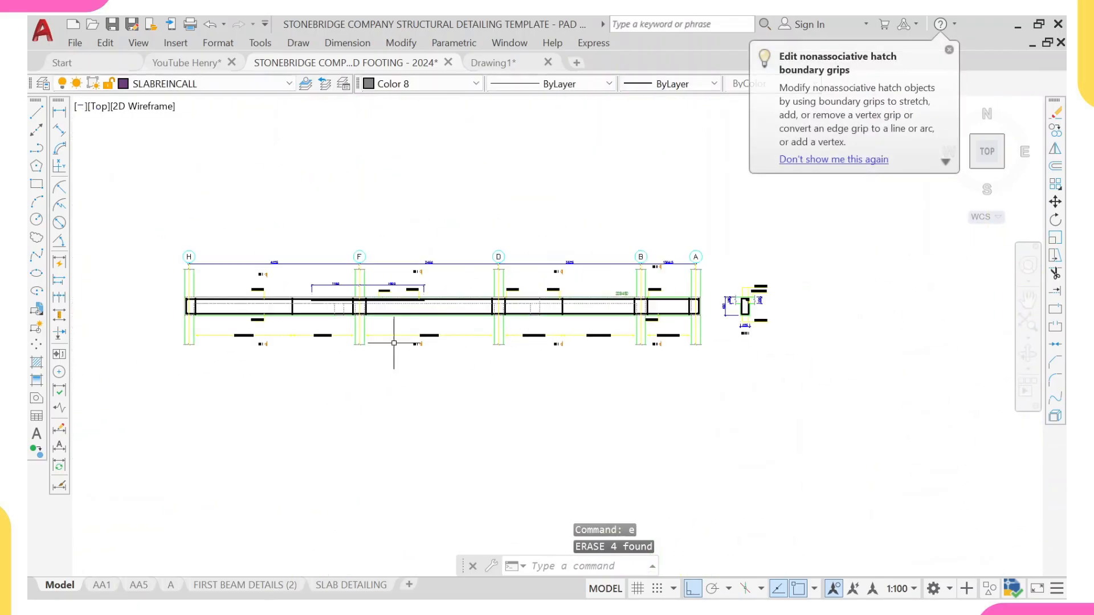
pyautogui.scroll(4, 286, 305)
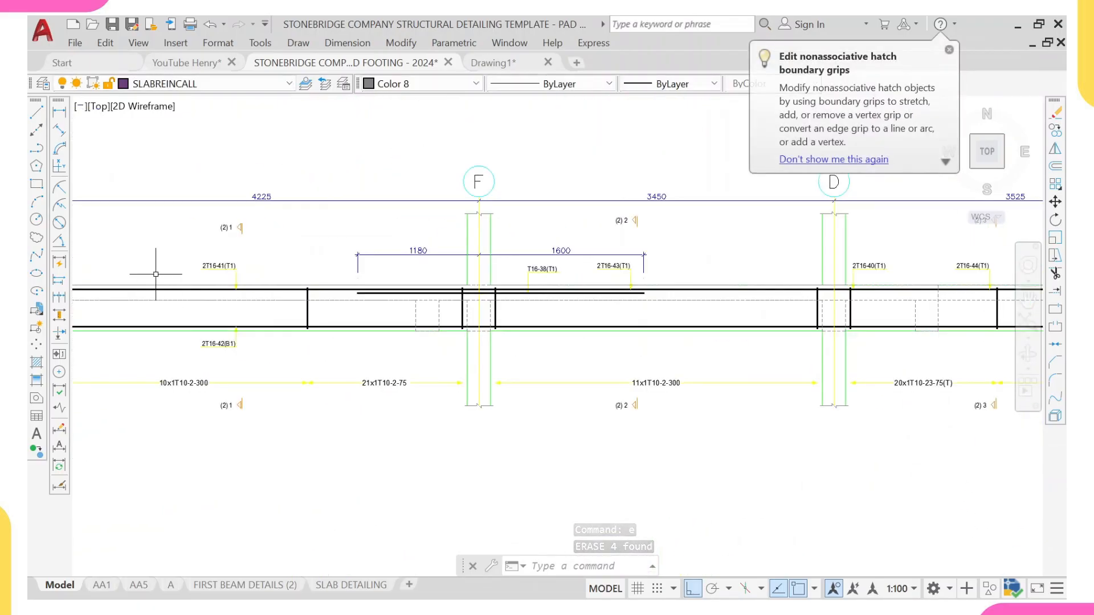
pyautogui.scroll(4, 219, 268)
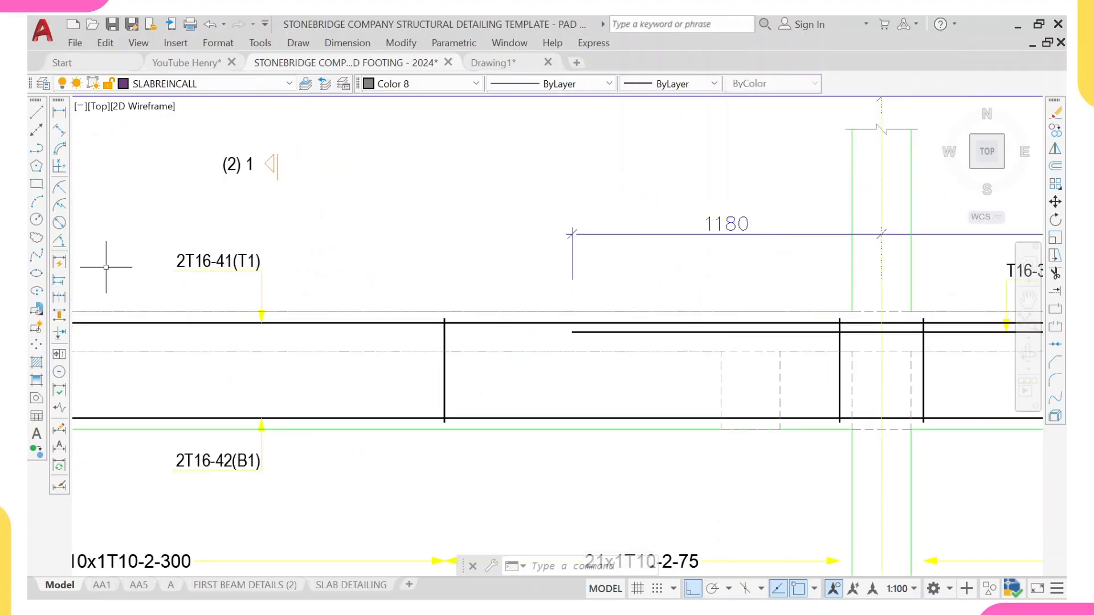
pyautogui.scroll(-4, 175, 262)
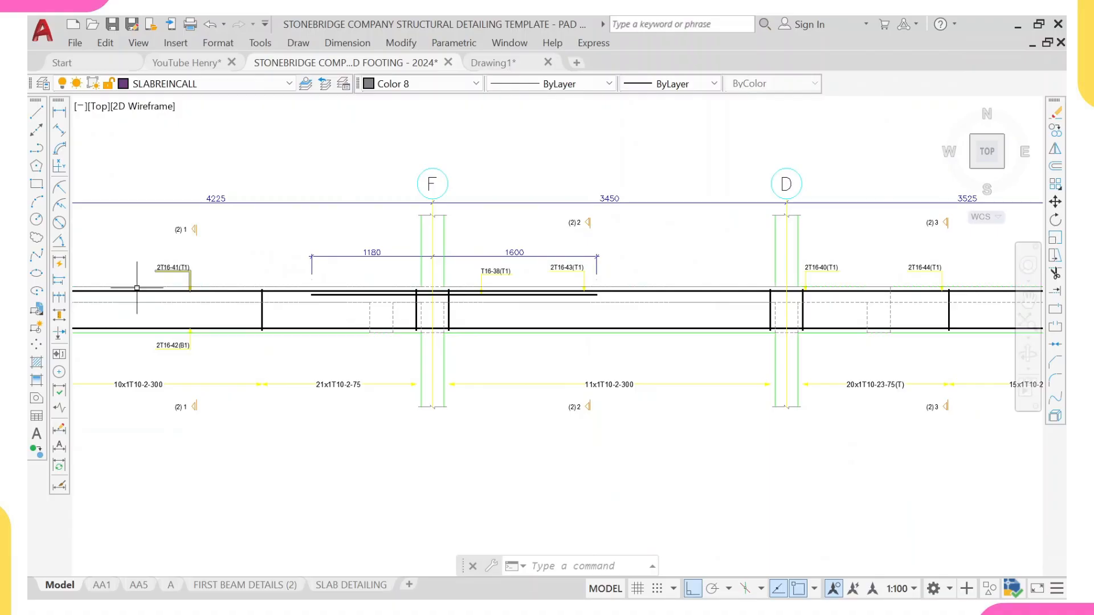
# - Select the 2T16-43(T1) label with its leader and arrowhead near the end of the 1600 dimension
pyautogui.moveTo(891, 215); pyautogui.dragTo(732, 282, button='middle')
pyautogui.scroll(6, 456, 291)
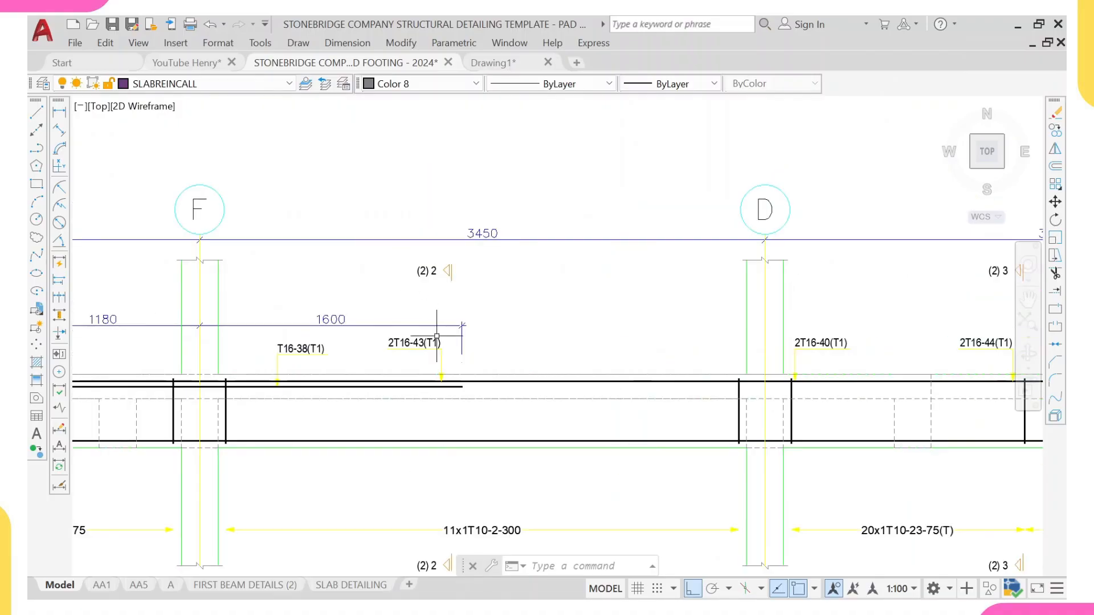
pyautogui.click(456, 291)
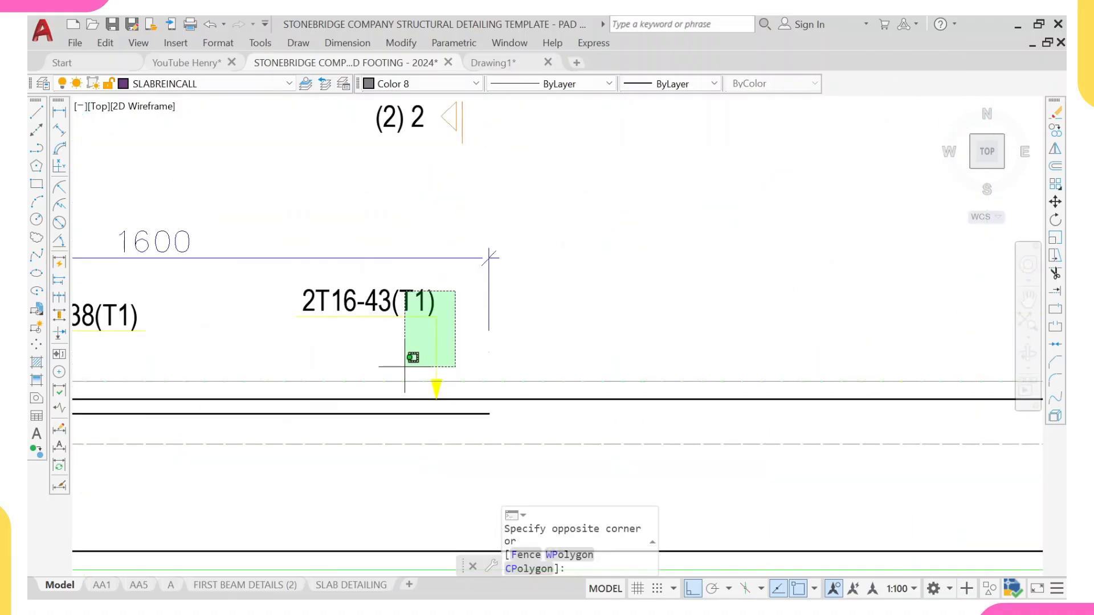
pyautogui.click(404, 367)
pyautogui.scroll(4, 424, 385)
pyautogui.click(512, 389)
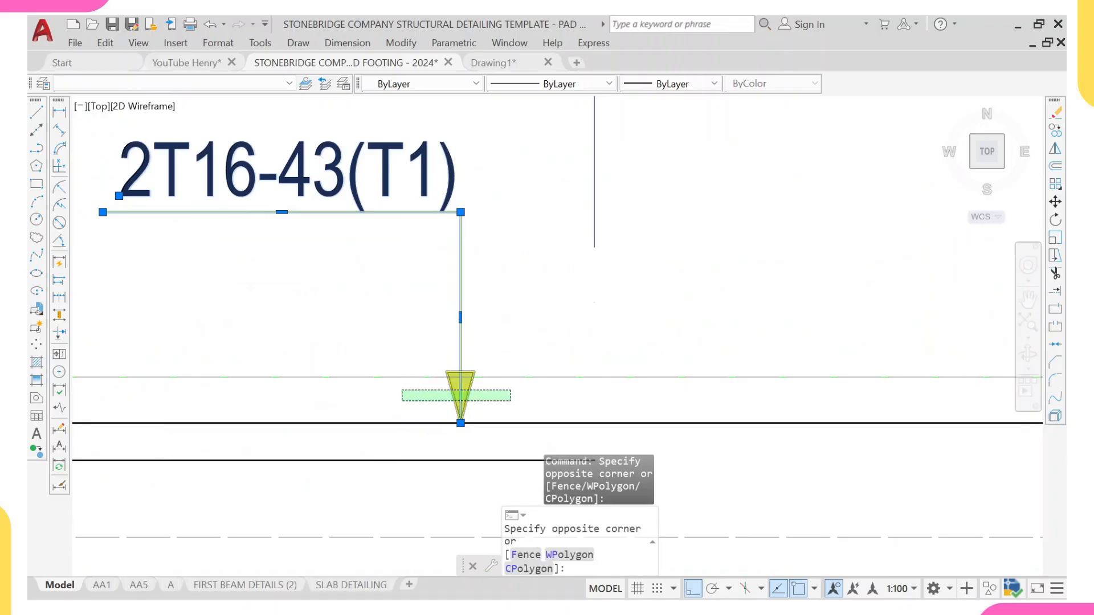
pyautogui.click(400, 401)
# - Add the 2T16-40(T1) label with its leader and arrowhead at grid D to the selection
pyautogui.scroll(-6, 432, 390)
pyautogui.moveTo(912, 375); pyautogui.dragTo(695, 373, button='middle')
pyautogui.click(875, 315)
pyautogui.scroll(2, 784, 372)
pyautogui.click(781, 373)
pyautogui.scroll(5, 780, 359)
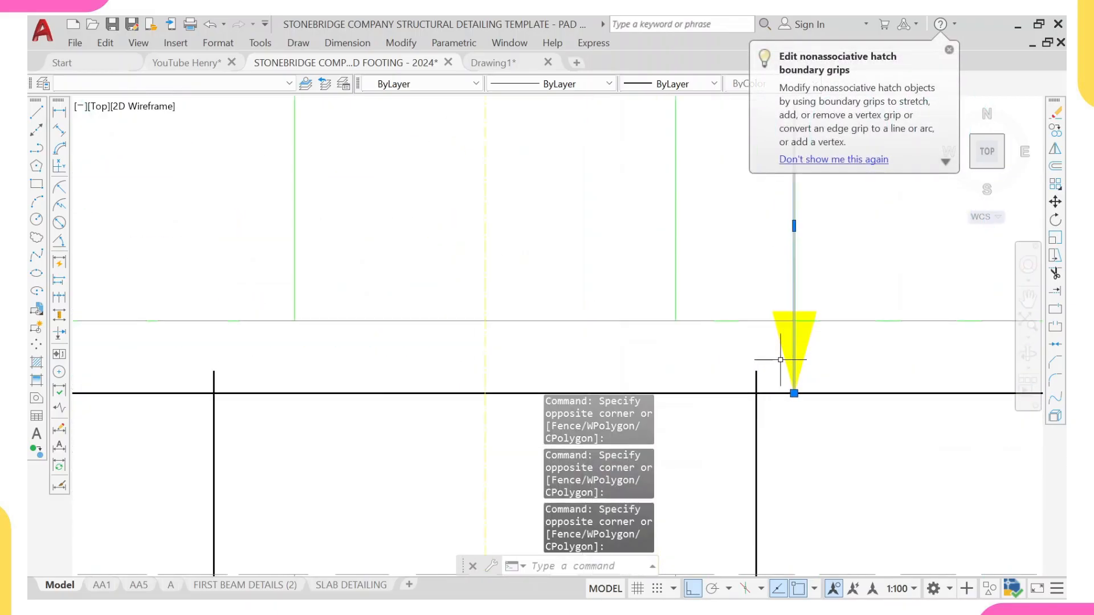
pyautogui.click(812, 345)
pyautogui.click(781, 355)
# - Add the 2T16-44(T1) label with its leader and arrowhead, between grids D and B, to the selection
pyautogui.scroll(-4, 782, 355)
pyautogui.scroll(-2, 835, 344)
pyautogui.moveTo(835, 345); pyautogui.dragTo(583, 323, button='middle')
pyautogui.scroll(-4, 454, 293)
pyautogui.moveTo(722, 259); pyautogui.dragTo(588, 255, button='middle')
pyautogui.scroll(4, 596, 257)
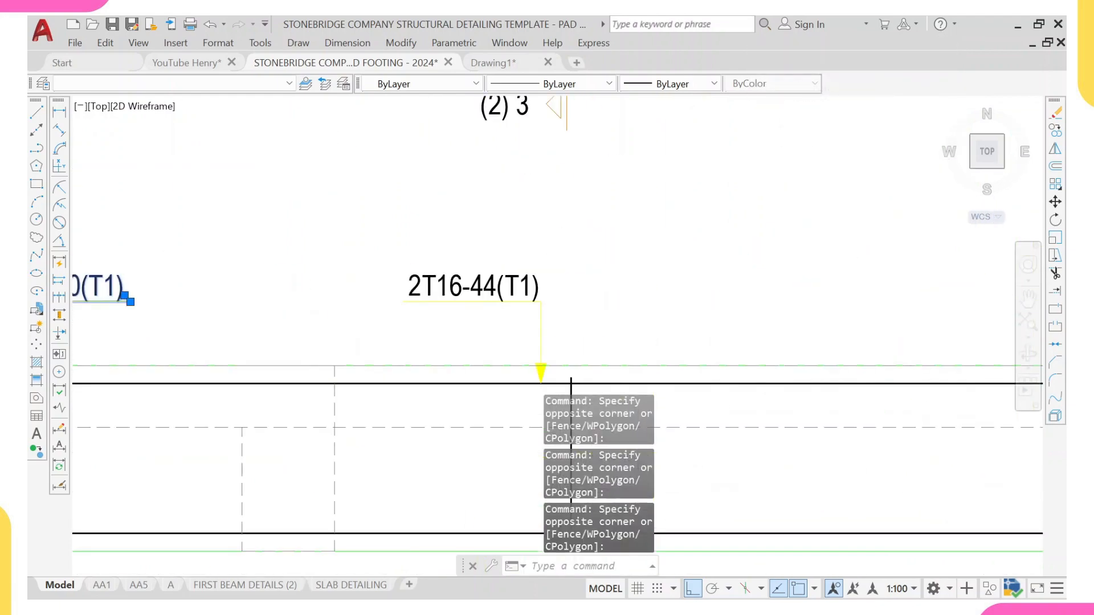
pyautogui.click(591, 257)
pyautogui.click(484, 308)
pyautogui.moveTo(508, 315); pyautogui.dragTo(507, 185, button='middle')
pyautogui.scroll(4, 562, 230)
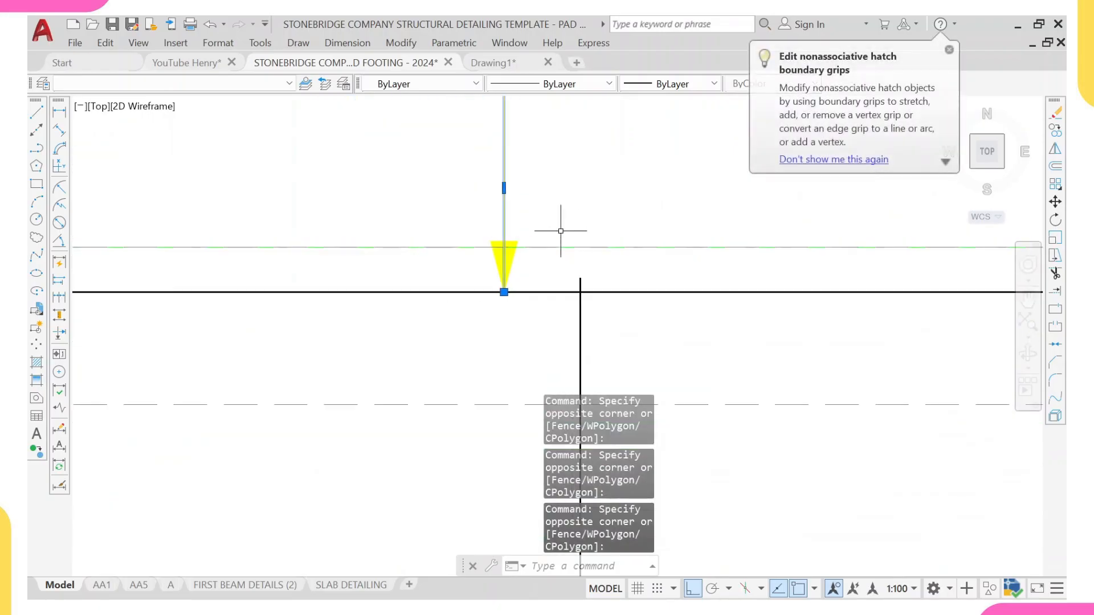
pyautogui.click(554, 263)
pyautogui.click(407, 271)
# - Add the 2T16-45(T1) label with its leader and arrowhead and the 225/450 beam size text near grid B to the selection
pyautogui.scroll(-4, 408, 270)
pyautogui.scroll(-7, 604, 261)
pyautogui.scroll(5, 635, 256)
pyautogui.moveTo(776, 250)
pyautogui.mouseDown(button='middle')
pyautogui.moveTo(636, 256)
pyautogui.moveTo(628, 203)
pyautogui.mouseUp(button='middle')
pyautogui.click(734, 229)
pyautogui.click(665, 247)
pyautogui.scroll(4, 624, 220)
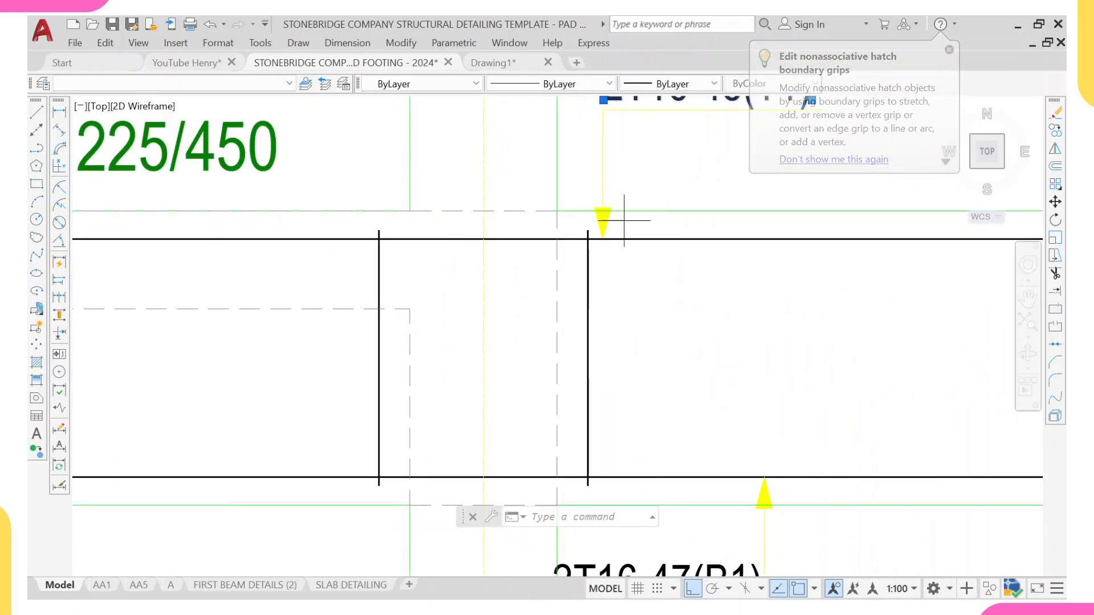
pyautogui.click(600, 215)
pyautogui.click(484, 165)
pyautogui.click(325, 144)
pyautogui.click(214, 160)
# - Add the 2T16-47(B1) label with its leader and arrowhead below the beam to the selection, and erase everything selected
pyautogui.scroll(-6, 266, 184)
pyautogui.moveTo(405, 280); pyautogui.dragTo(441, 221, button='middle')
pyautogui.scroll(2, 423, 225)
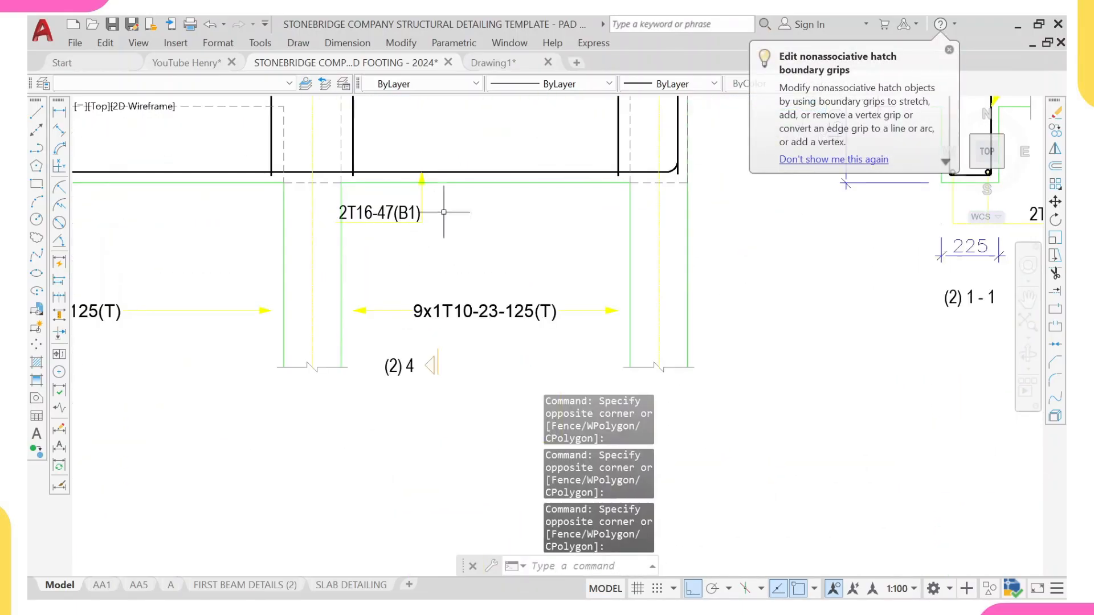
pyautogui.scroll(-8, 434, 218)
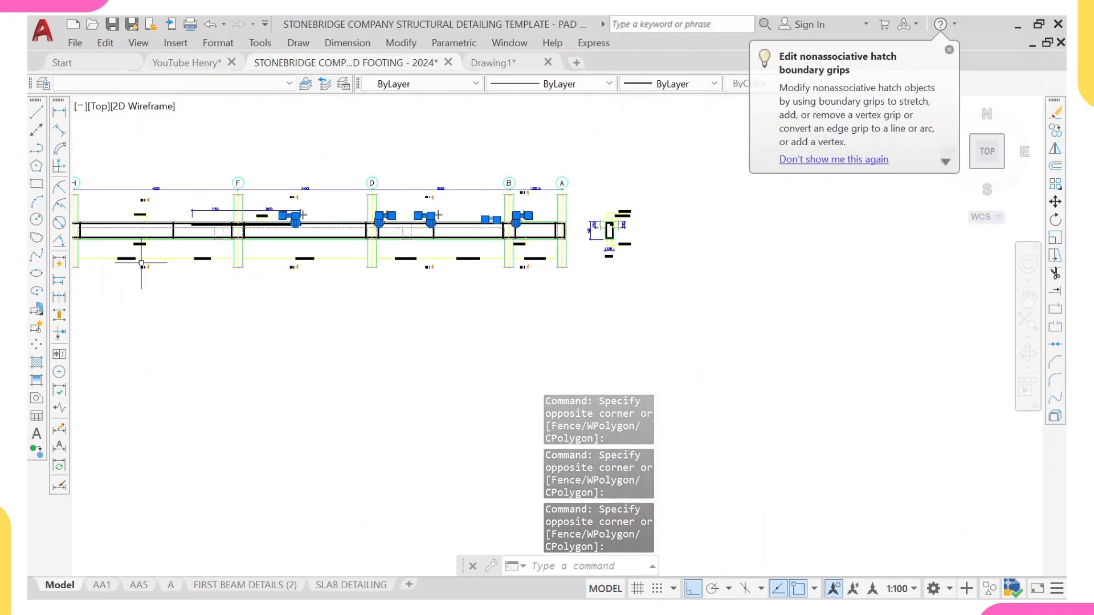
pyautogui.moveTo(193, 265); pyautogui.dragTo(323, 250, button='middle')
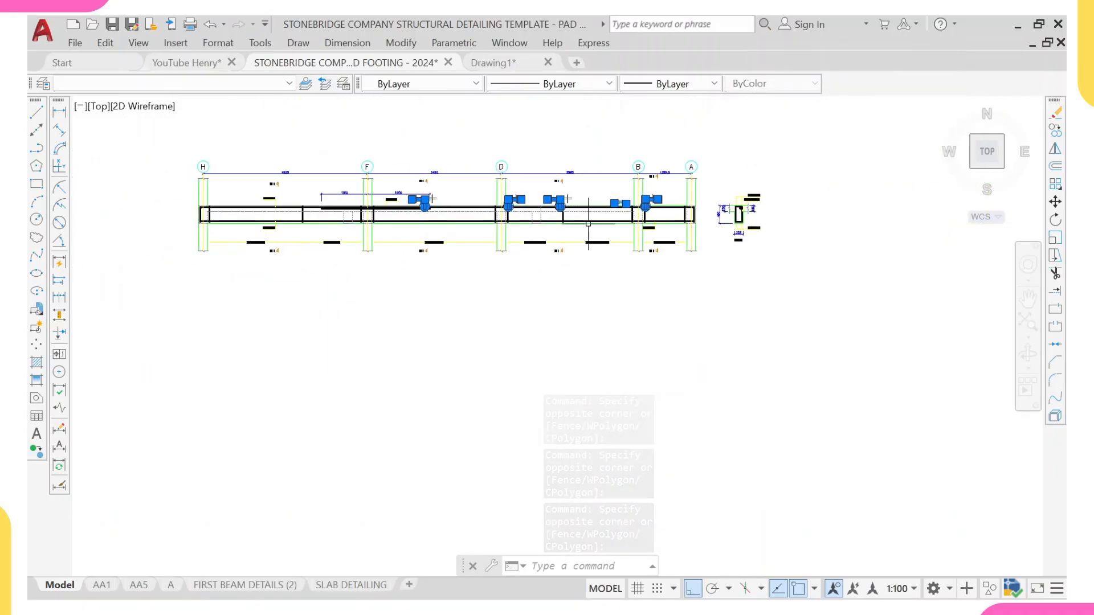
pyautogui.scroll(8, 580, 224)
pyautogui.scroll(4, 633, 145)
pyautogui.click(630, 142)
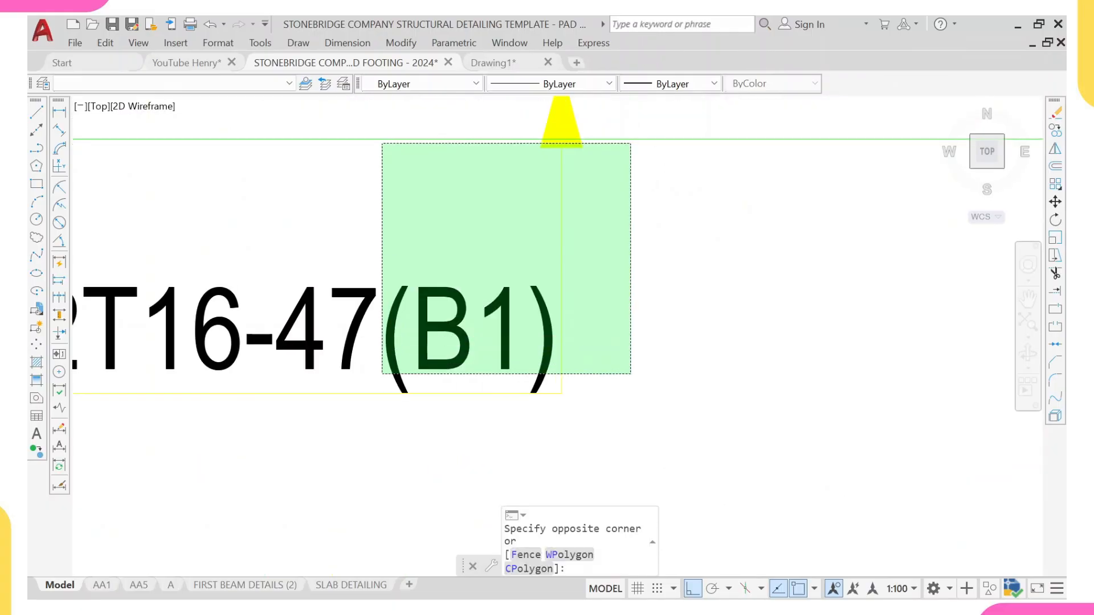
pyautogui.click(383, 393)
pyautogui.write('e')
pyautogui.press('Return')
pyautogui.scroll(-8, 434, 343)
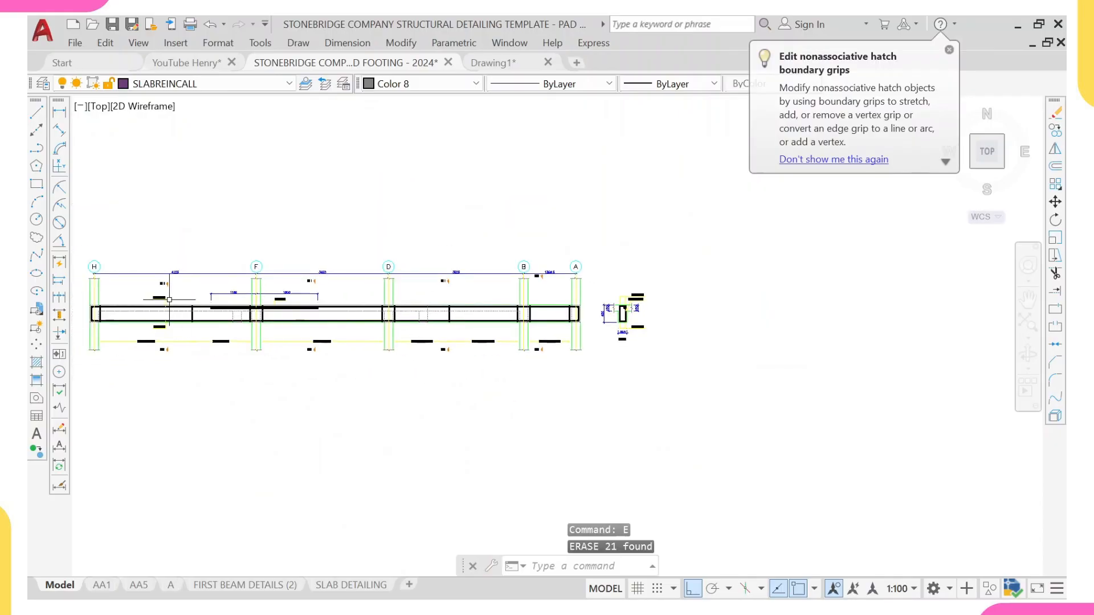
pyautogui.scroll(4, 176, 301)
pyautogui.moveTo(409, 301); pyautogui.dragTo(439, 299, button='middle')
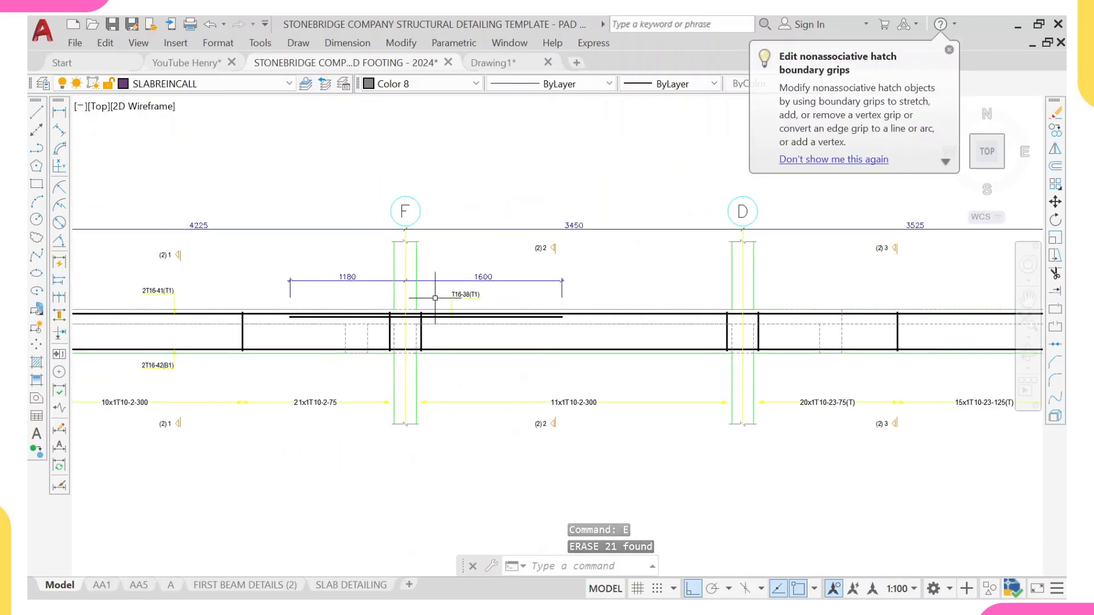
# - Check the remaining bars, the T16-38(T1) label and the dimensions around grid F of the cleaned beam detail
pyautogui.scroll(-3, 348, 337)
pyautogui.moveTo(584, 355); pyautogui.dragTo(591, 323, button='middle')
pyautogui.scroll(-2, 318, 338)
pyautogui.scroll(4, 366, 319)
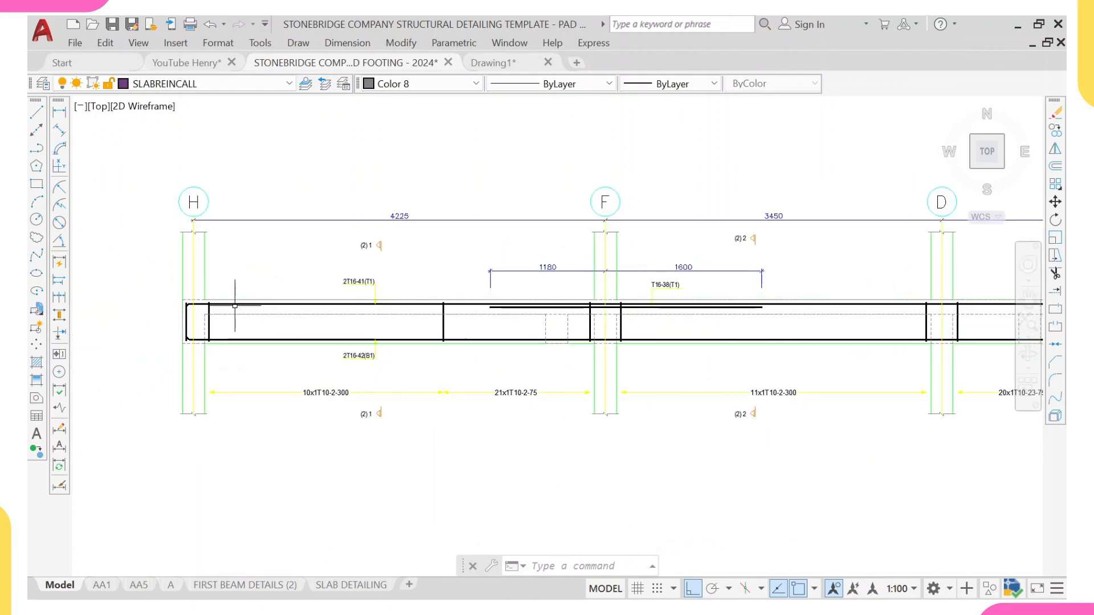
pyautogui.scroll(2, 531, 314)
pyautogui.moveTo(532, 314); pyautogui.dragTo(297, 314, button='middle')
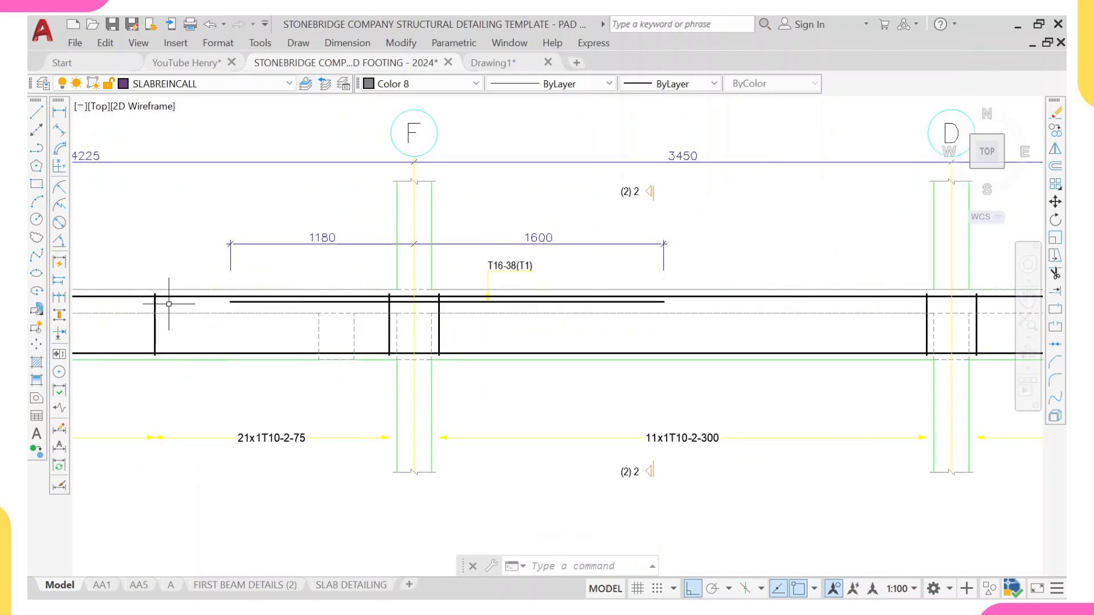
pyautogui.scroll(2, 517, 289)
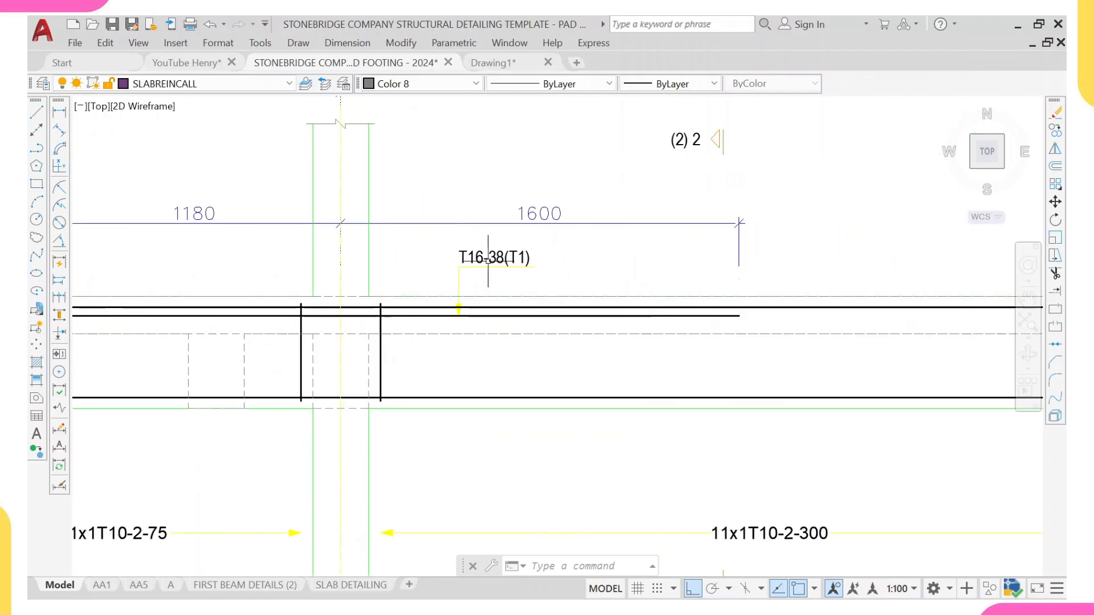
pyautogui.scroll(2, 478, 258)
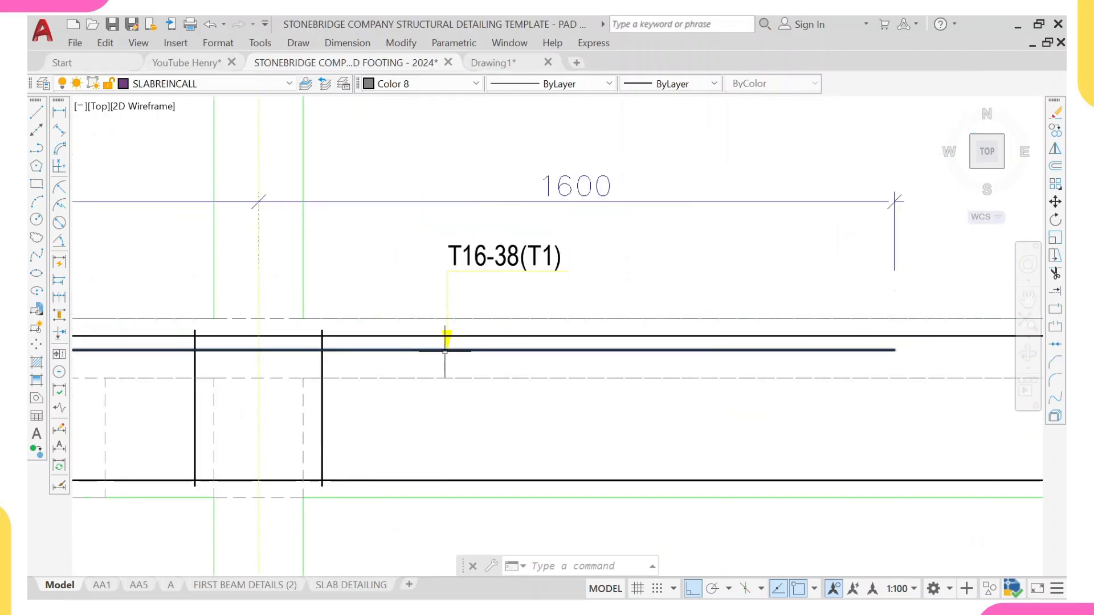
pyautogui.scroll(-3, 445, 351)
pyautogui.scroll(1, 423, 320)
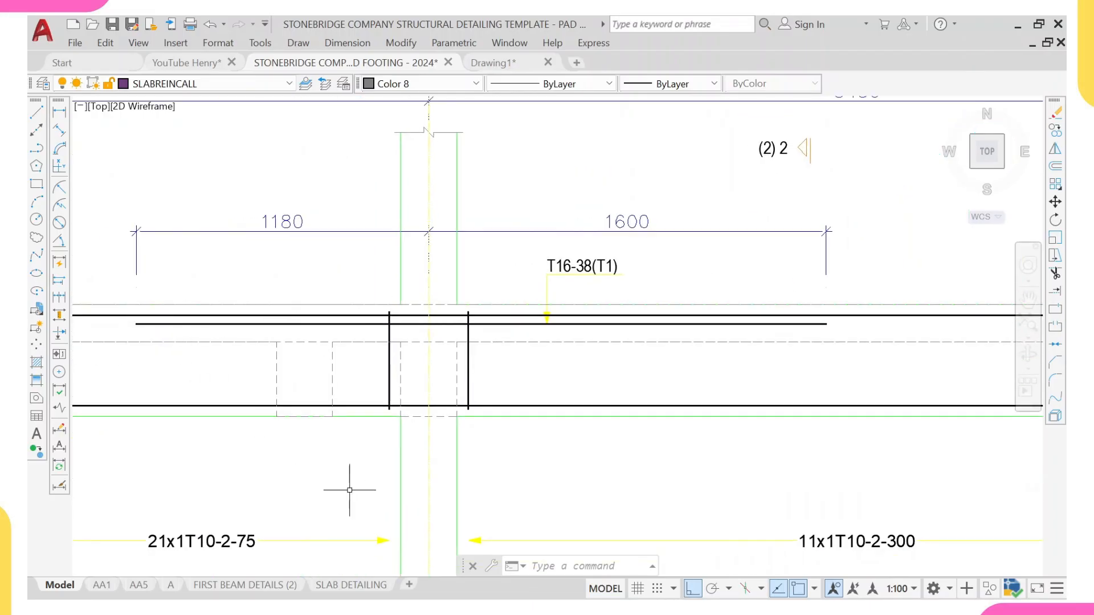
pyautogui.scroll(-8, 463, 265)
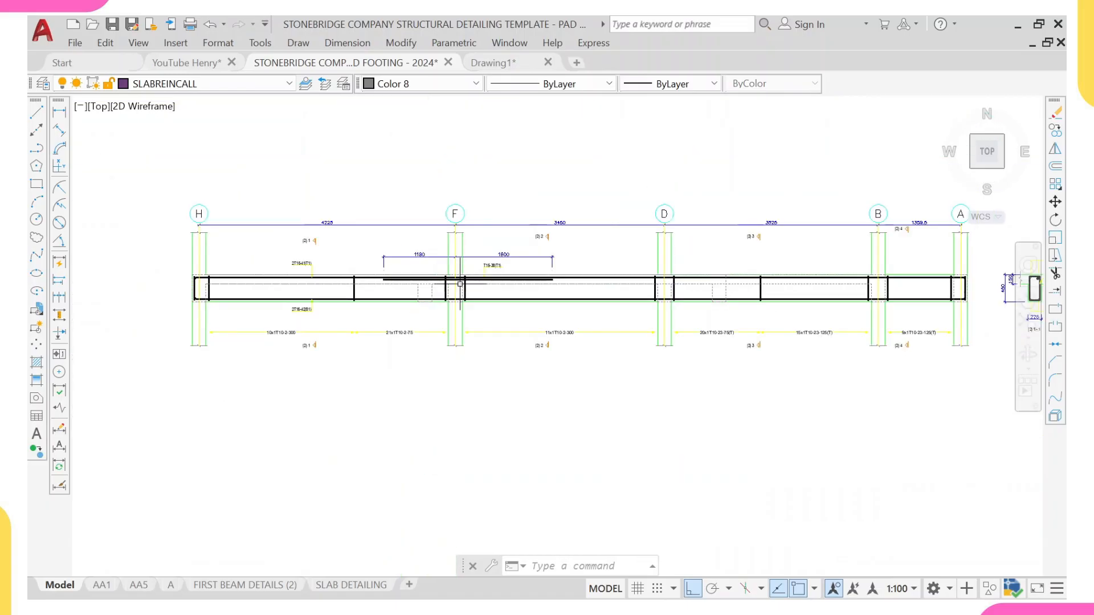
# - Move the entire H-to-A beam elevation with its section freely onto the first drawing sheet, below the Beam 4 detail
pyautogui.click(244, 188)
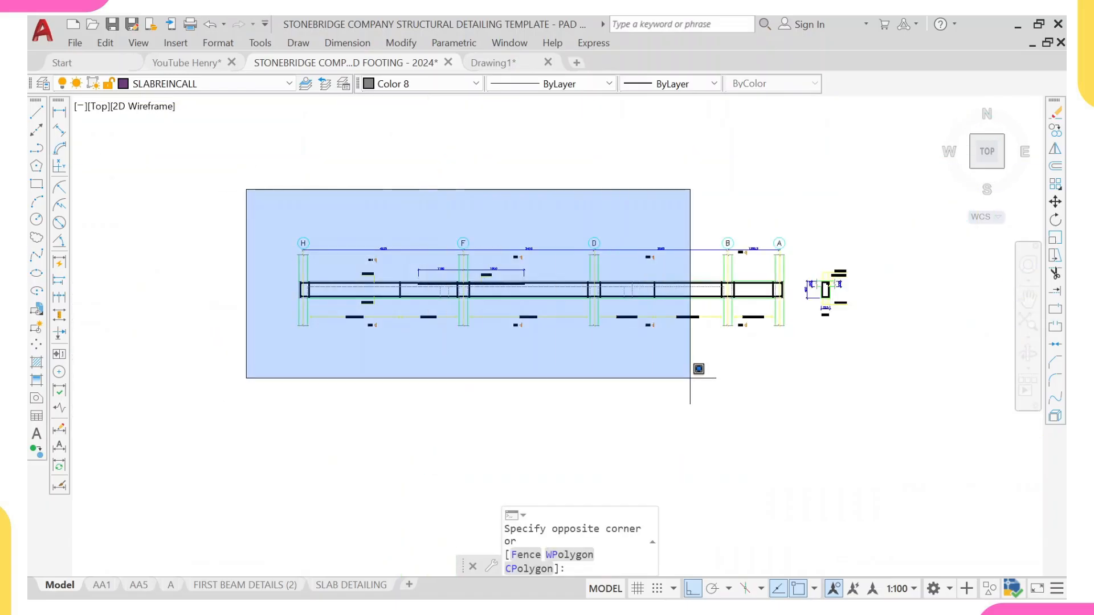
pyautogui.click(896, 371)
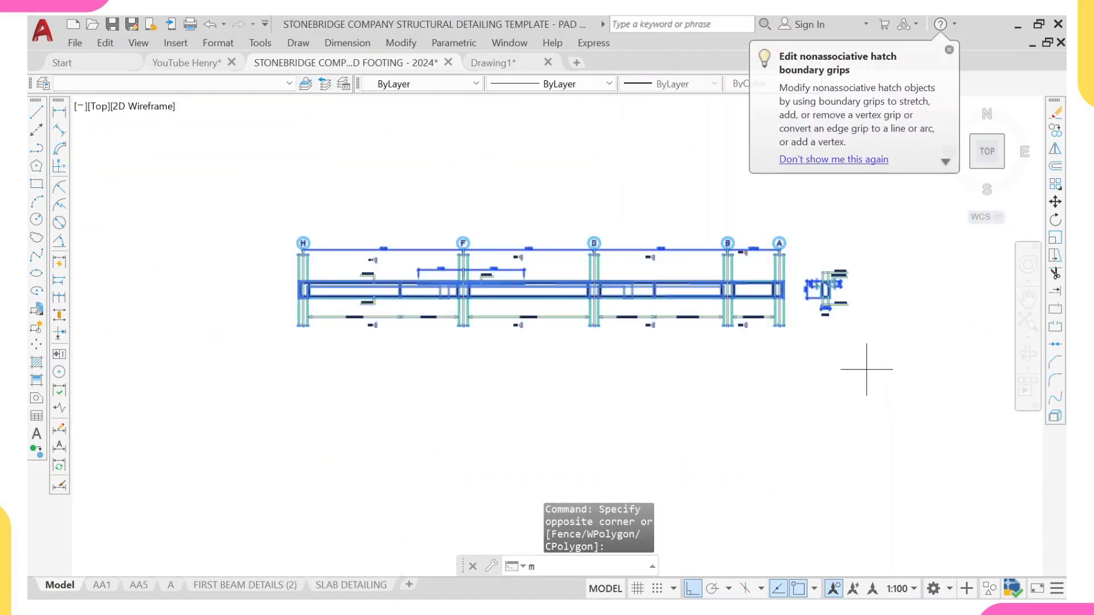
pyautogui.write('M')
pyautogui.press('Return')
pyautogui.click(302, 238)
pyautogui.scroll(-5, 325, 252)
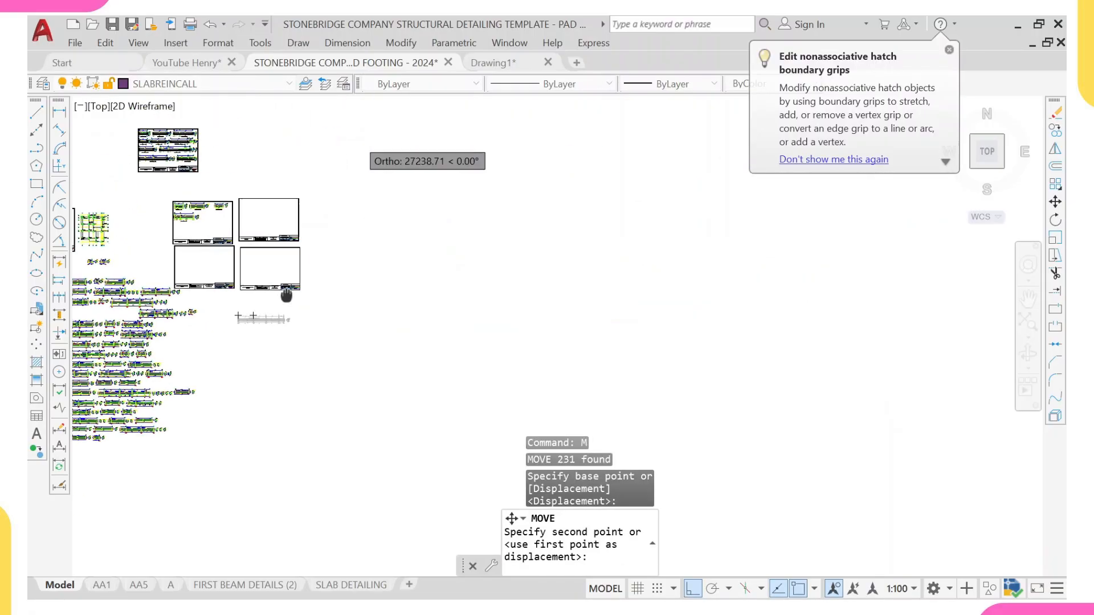
pyautogui.press('F8')
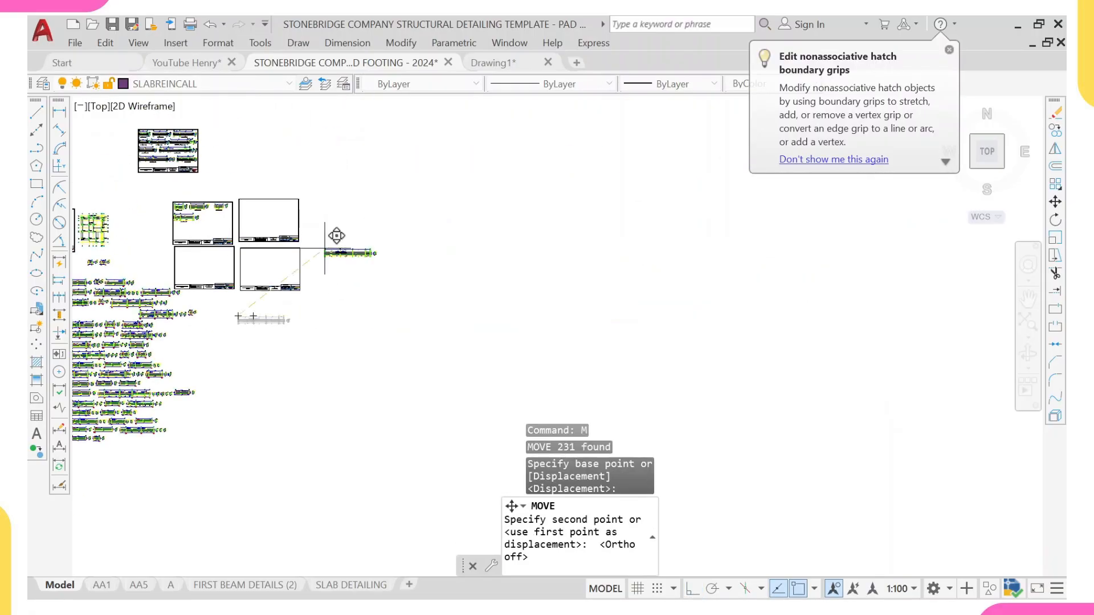
pyautogui.scroll(2, 208, 223)
pyautogui.moveTo(208, 224)
pyautogui.mouseDown(button='middle')
pyautogui.moveTo(246, 234)
pyautogui.moveTo(243, 277)
pyautogui.mouseUp(button='middle')
pyautogui.scroll(6, 199, 272)
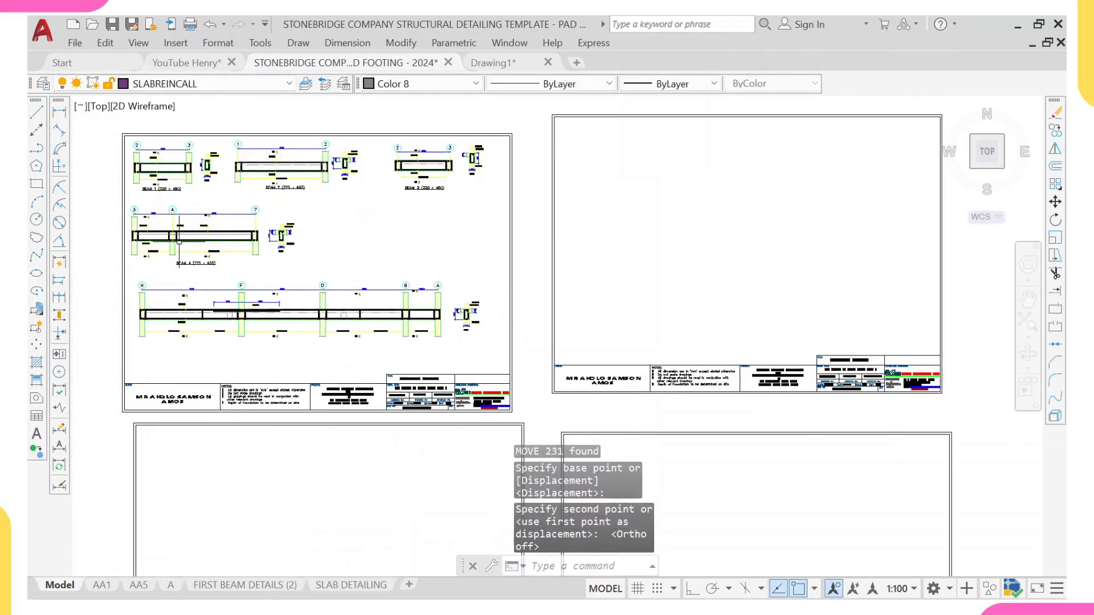
# - Examine the beam details on the first sheet and the beam numbering on the first-floor layout plans
pyautogui.scroll(5, 217, 275)
pyautogui.scroll(-5, 262, 280)
pyautogui.scroll(-4, 255, 283)
pyautogui.moveTo(197, 234); pyautogui.dragTo(241, 332, button='middle')
pyautogui.scroll(-4, 239, 260)
pyautogui.moveTo(94, 248); pyautogui.dragTo(165, 244, button='middle')
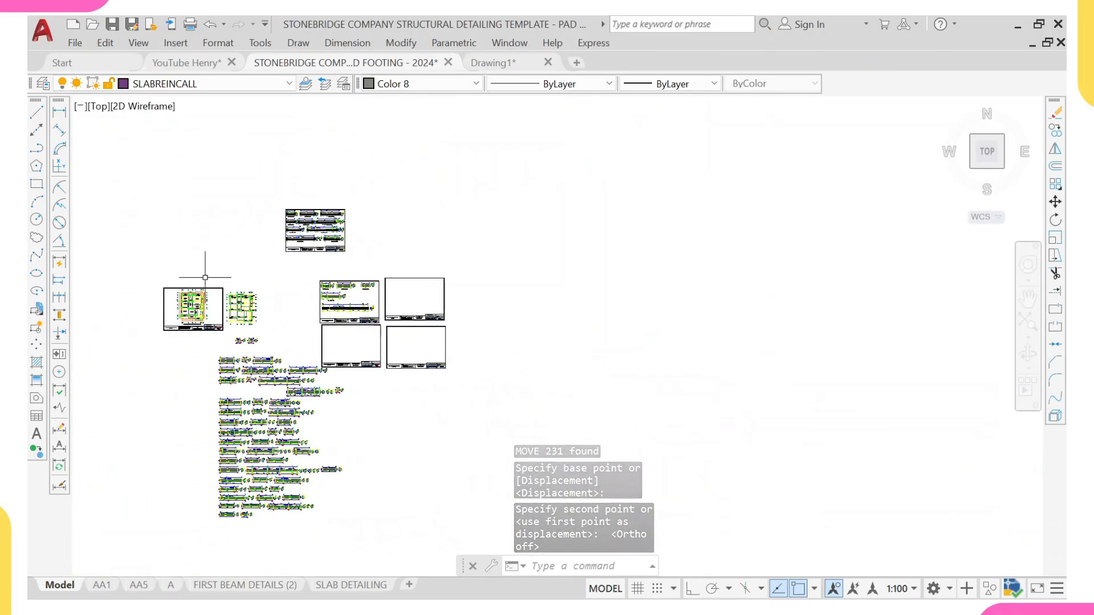
pyautogui.scroll(5, 231, 314)
pyautogui.moveTo(214, 305); pyautogui.dragTo(290, 276, button='middle')
pyautogui.scroll(4, 326, 260)
pyautogui.scroll(4, 345, 229)
pyautogui.moveTo(342, 183); pyautogui.dragTo(365, 243, button='middle')
pyautogui.scroll(-4, 415, 287)
pyautogui.scroll(-3, 451, 324)
pyautogui.moveTo(512, 572); pyautogui.dragTo(509, 468, button='middle')
pyautogui.scroll(5, 409, 191)
pyautogui.scroll(2, 306, 199)
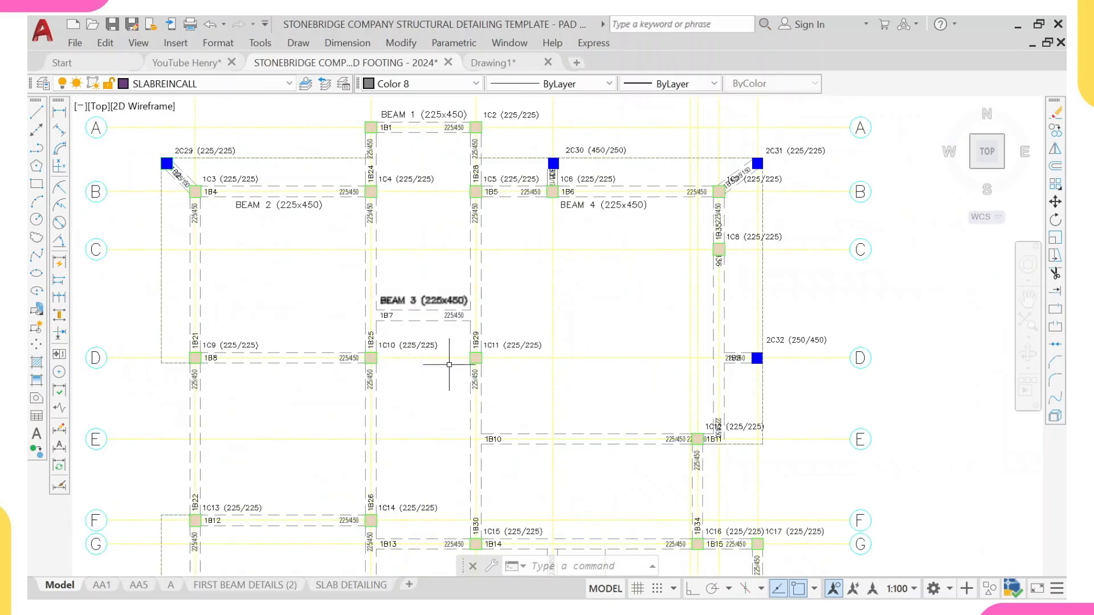
pyautogui.scroll(-2, 533, 376)
pyautogui.scroll(-6, 513, 294)
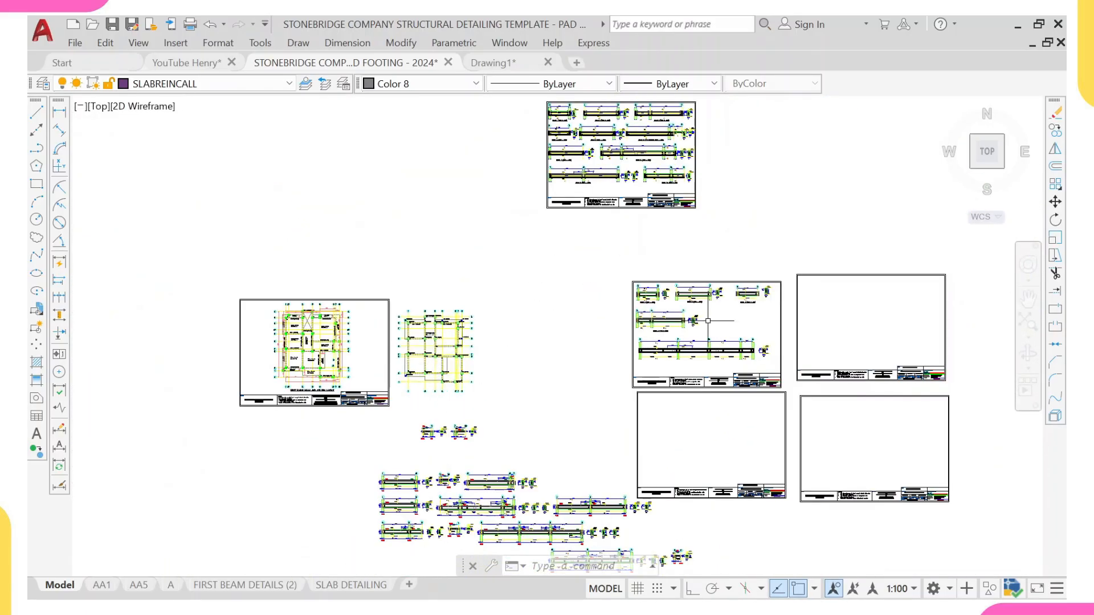
pyautogui.moveTo(693, 323)
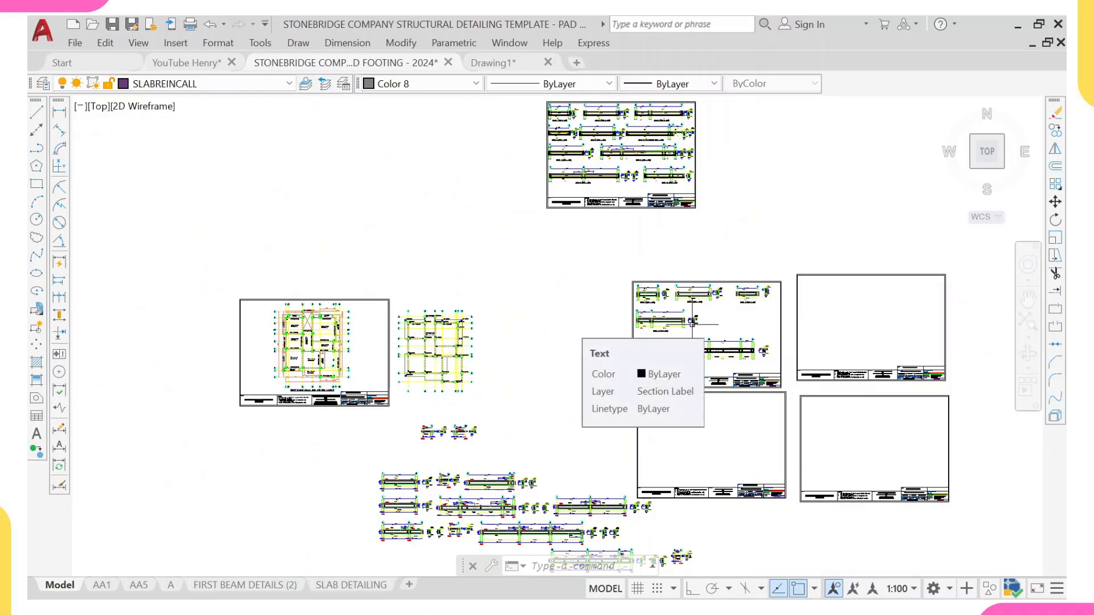
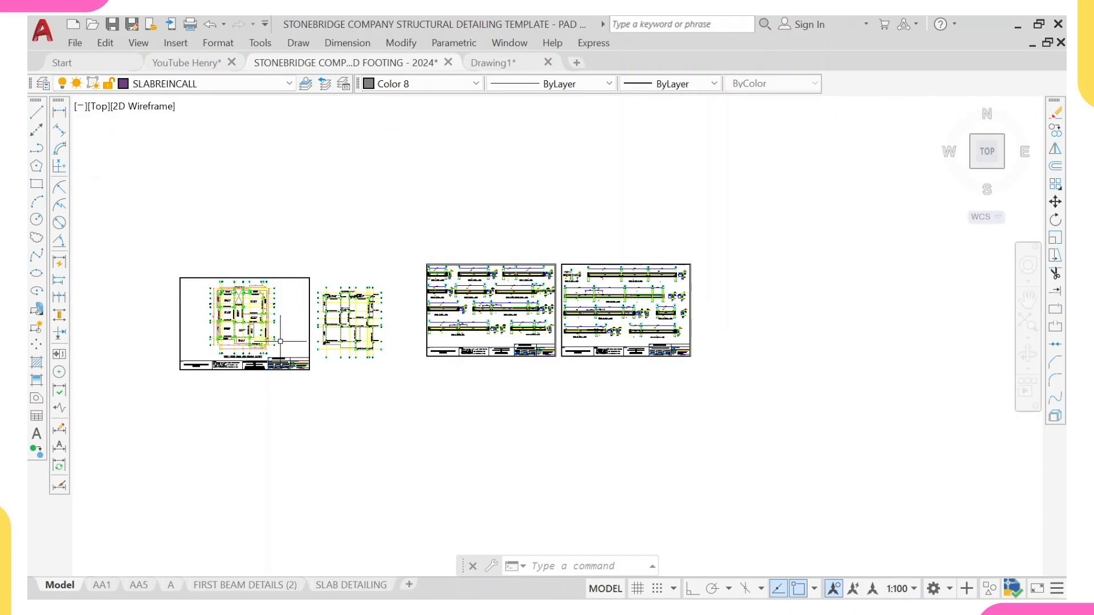
# - Draw a diagonal line across the opening, from its corner at Beam 4 near grid 2 to the column corner at grids A and 3
pyautogui.scroll(10, 342, 317)
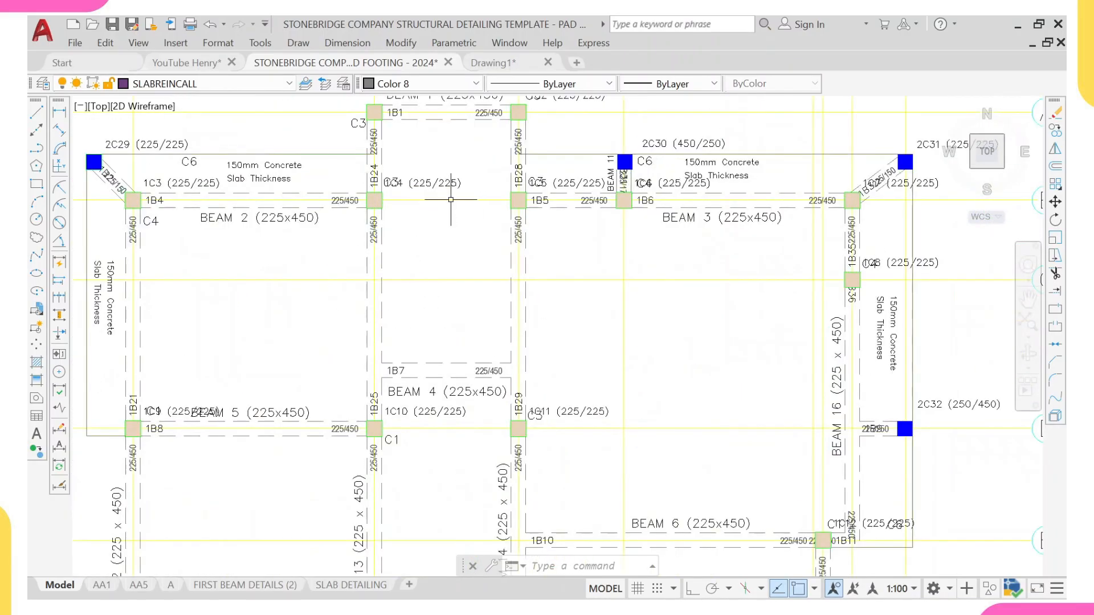
pyautogui.click(451, 199)
pyautogui.write('l')
pyautogui.press('Return')
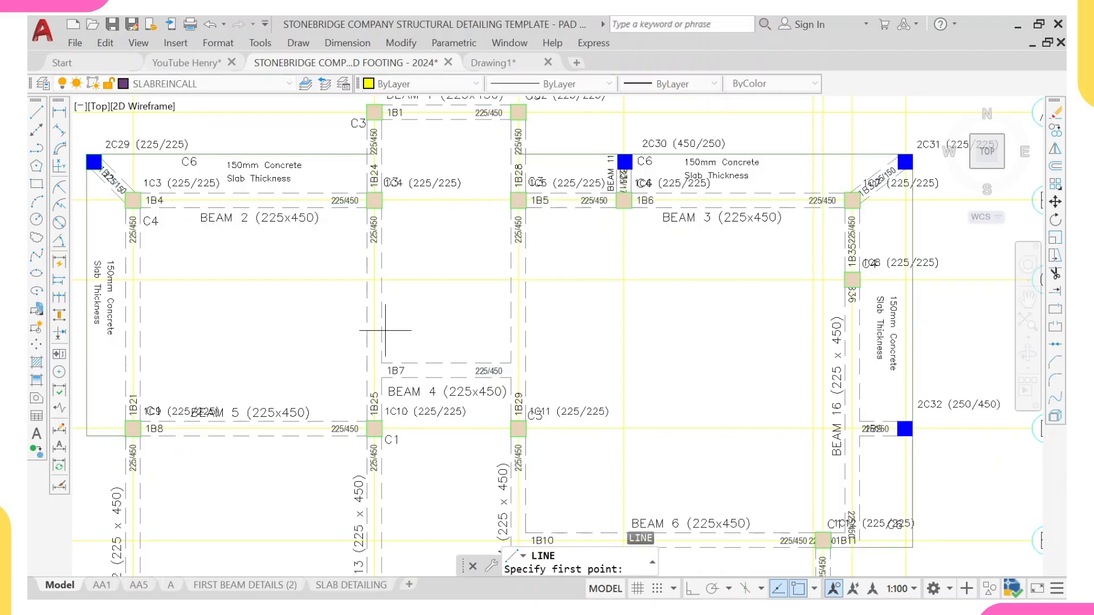
pyautogui.scroll(2, 387, 377)
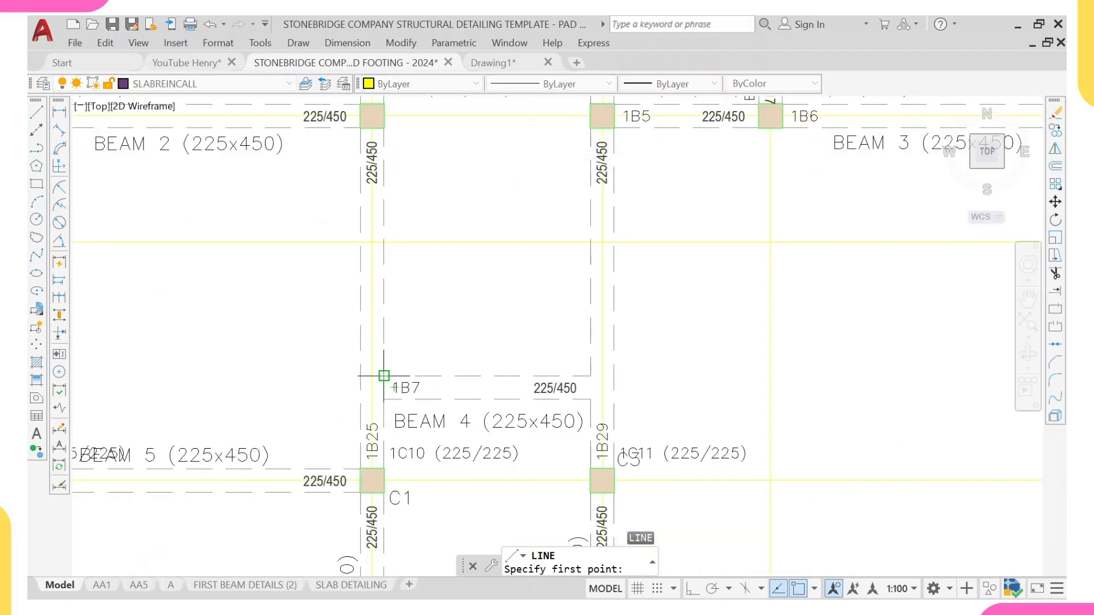
pyautogui.click(384, 376)
pyautogui.moveTo(500, 154); pyautogui.dragTo(387, 344, button='middle')
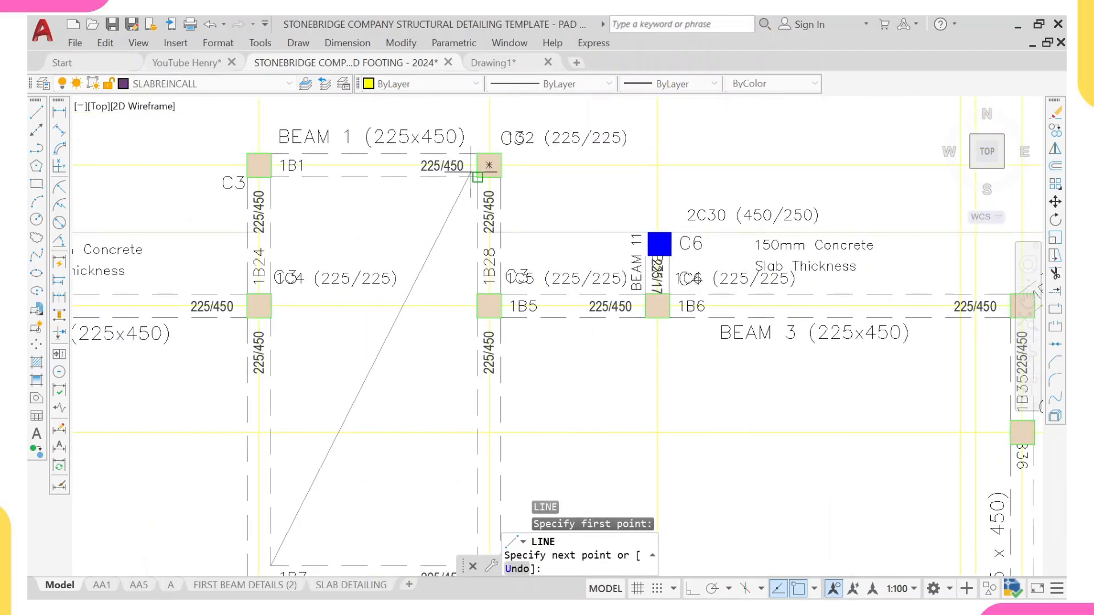
pyautogui.click(478, 177)
pyautogui.press('Escape')
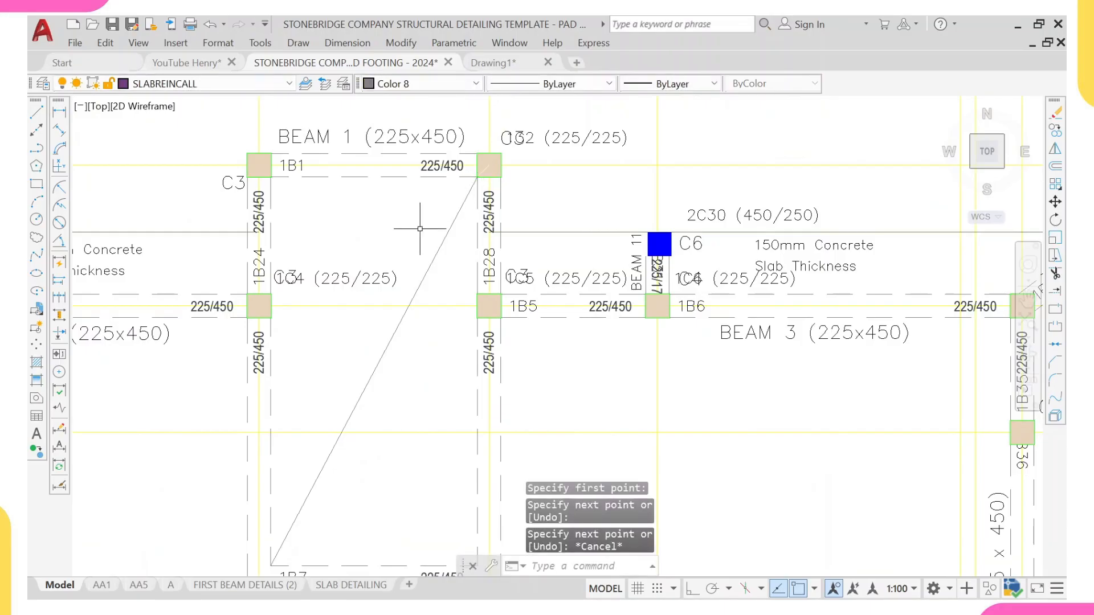
pyautogui.press('Return')
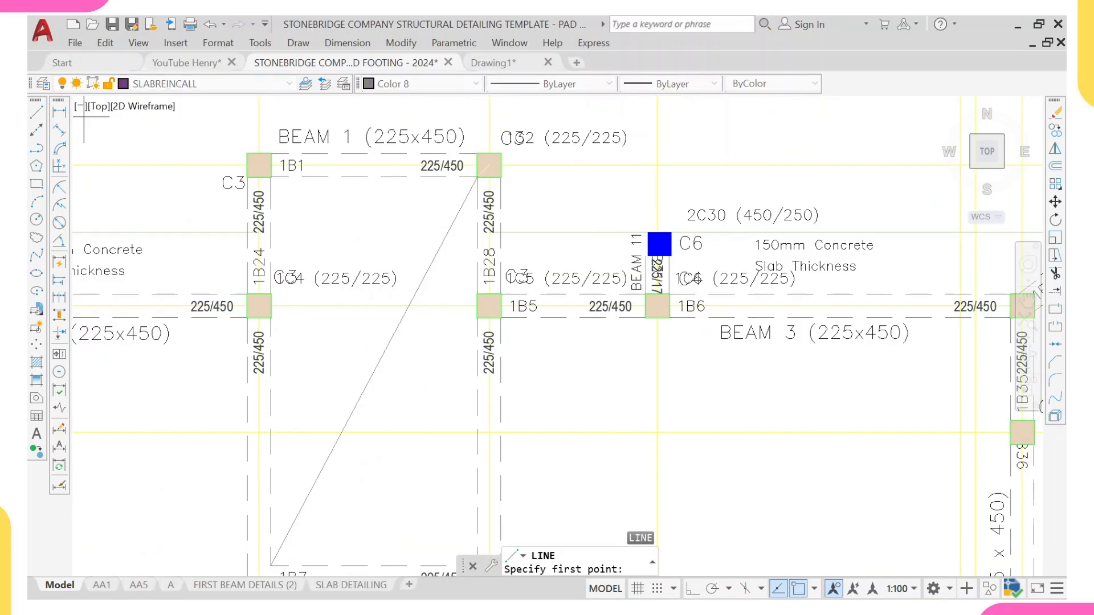
pyautogui.click(293, 188)
pyautogui.press('Escape')
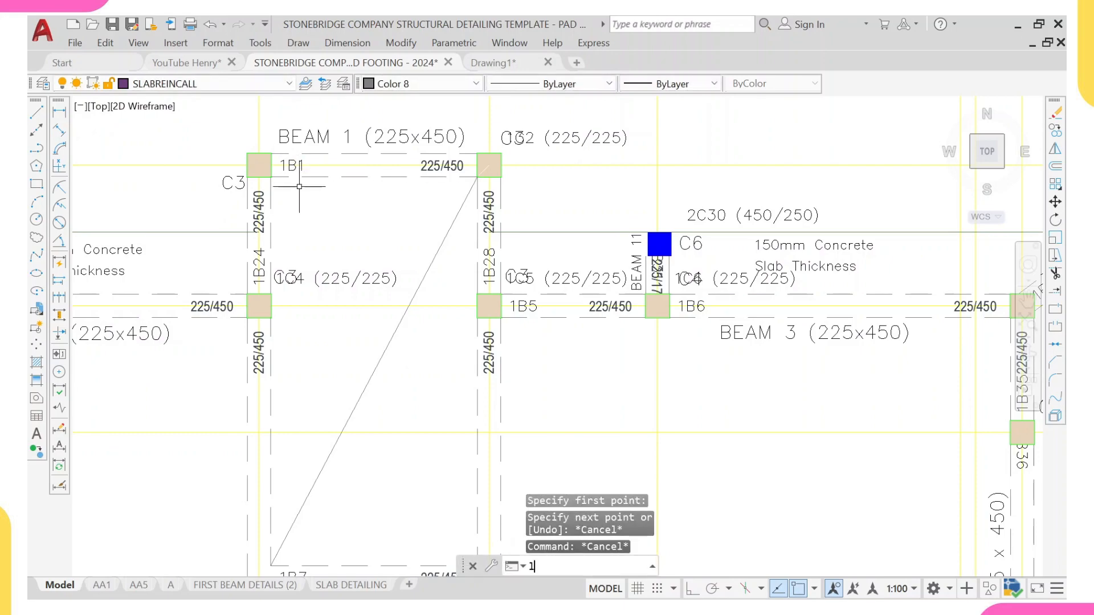
# - Draw the second diagonal from the column at grids A and 2 to the opening's opposite corner at Beam 4, forming a cross
pyautogui.press('Return')
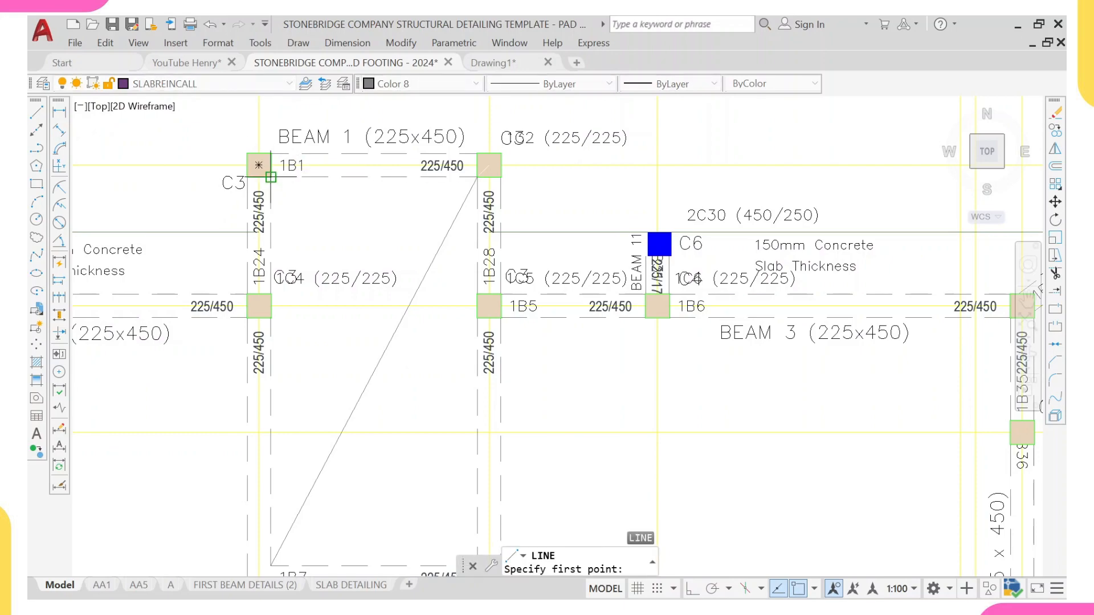
pyautogui.click(259, 165)
pyautogui.scroll(-3, 306, 247)
pyautogui.scroll(4, 350, 280)
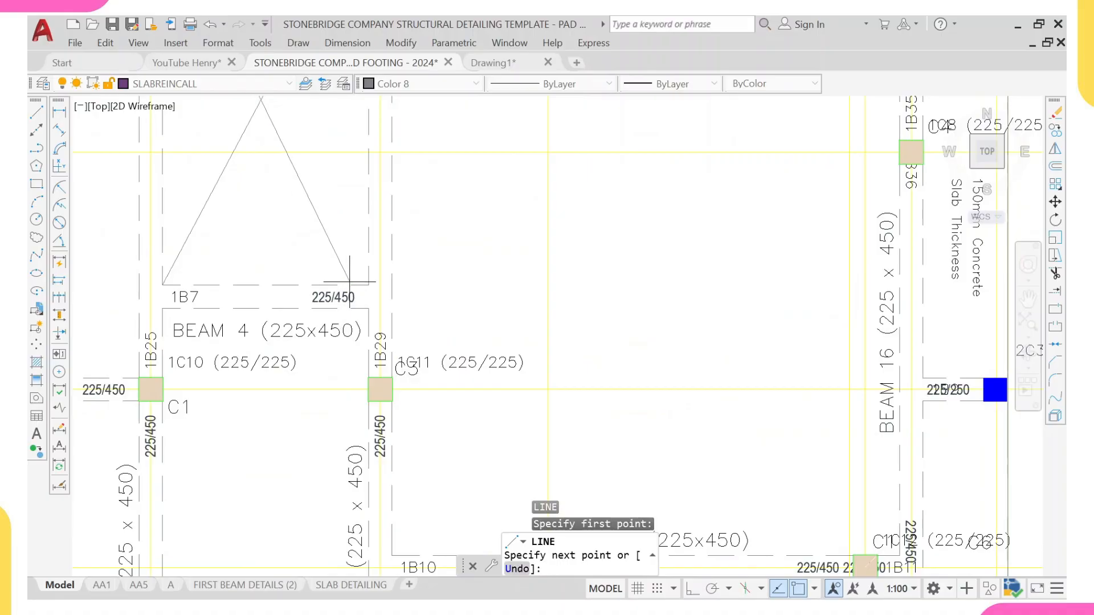
pyautogui.scroll(-4, 350, 282)
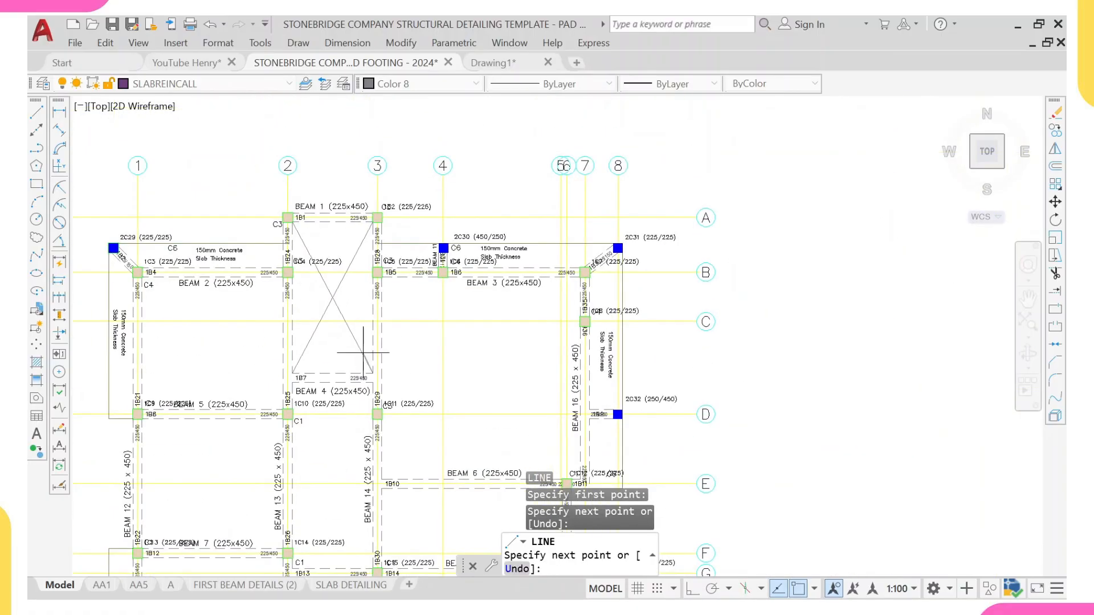
pyautogui.press('Escape')
# - Erase the selected redundant objects from the first-floor layout plan
pyautogui.scroll(-3, 252, 282)
pyautogui.scroll(2, 252, 282)
pyautogui.scroll(2, 237, 278)
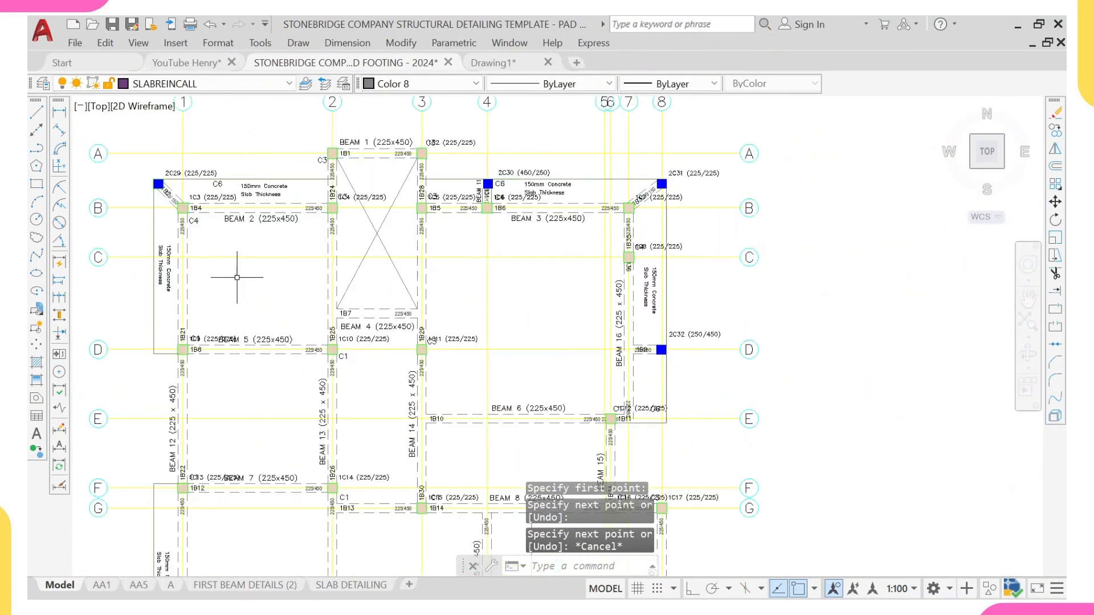
pyautogui.write('e')
pyautogui.press('Return')
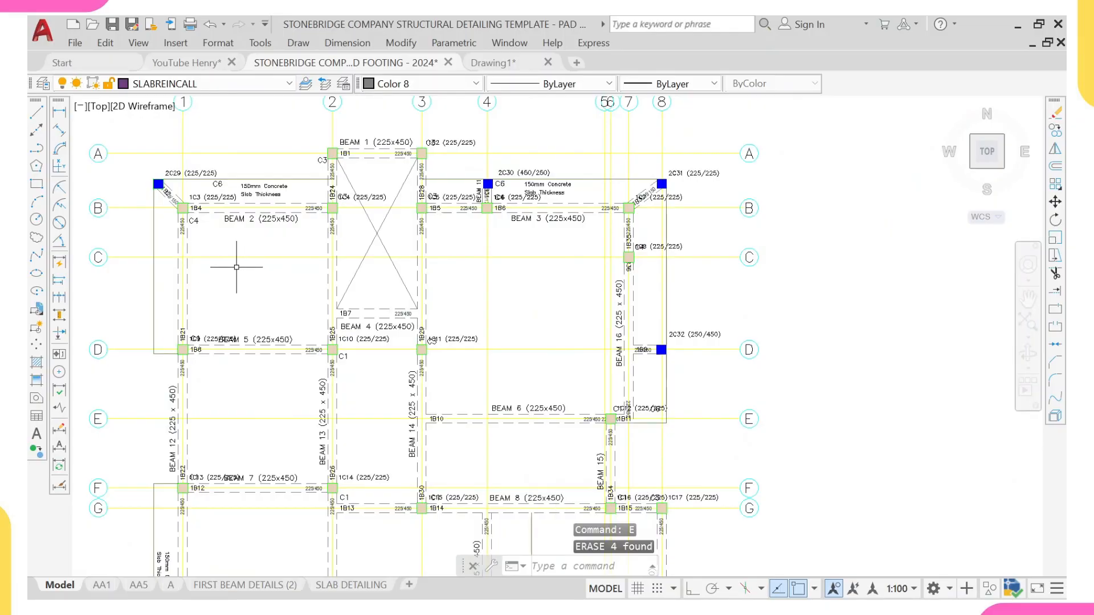
# - Copy the two-line "150mm Concrete Slab Thickness" note from the framed first-floor layout into a slab panel of the adjacent plan
pyautogui.scroll(2, 238, 266)
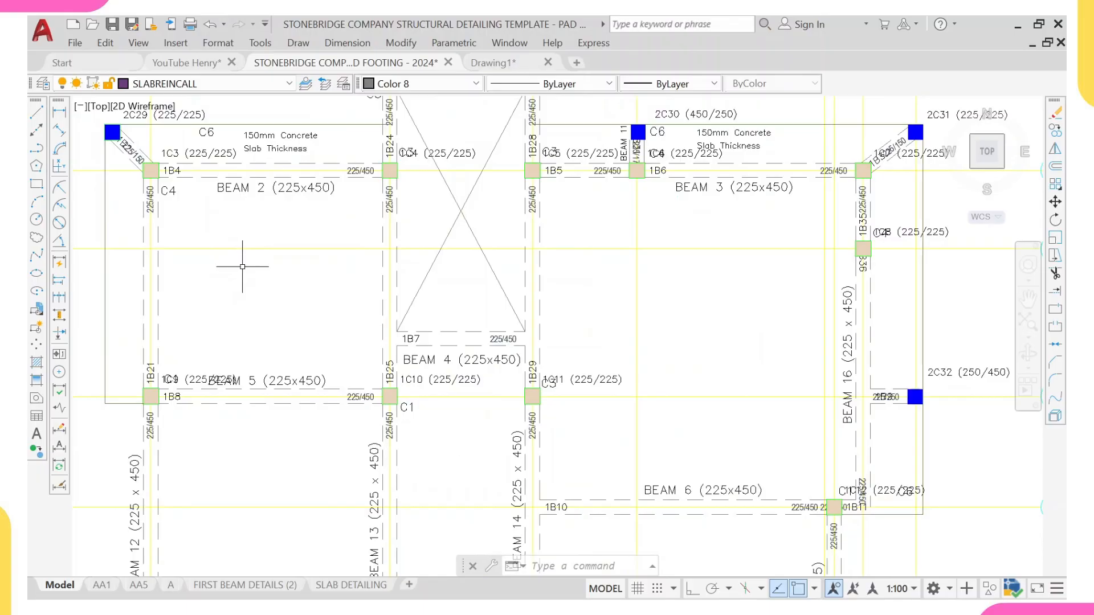
pyautogui.scroll(-10, 159, 301)
pyautogui.scroll(2, 91, 345)
pyautogui.scroll(10, 210, 281)
pyautogui.scroll(2, 267, 228)
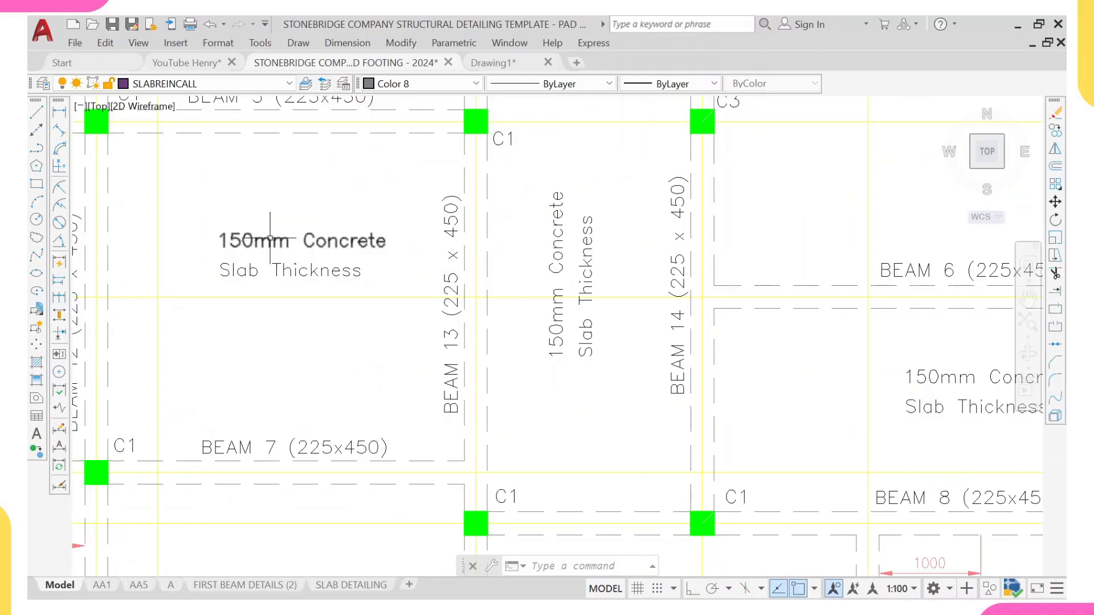
pyautogui.click(354, 223)
pyautogui.click(274, 281)
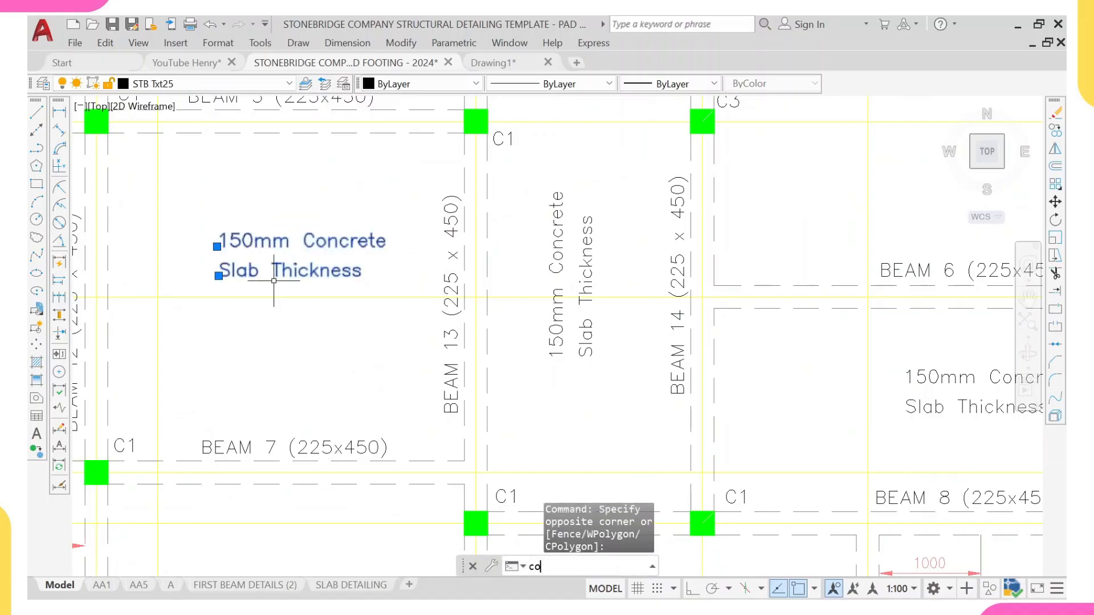
pyautogui.press('Return')
pyautogui.click(218, 246)
pyautogui.scroll(-10, 322, 195)
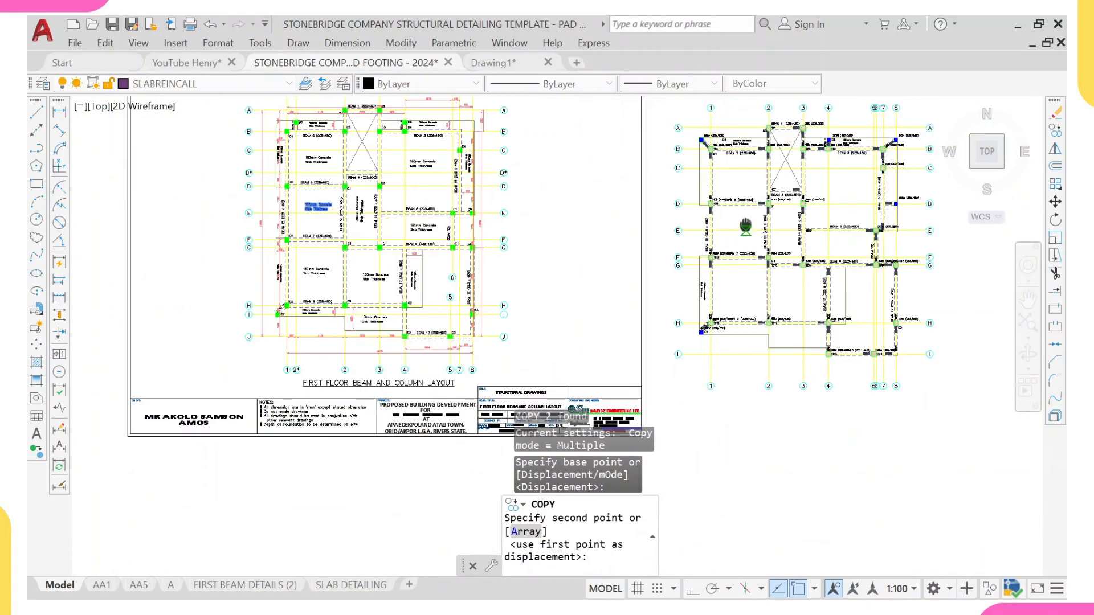
pyautogui.scroll(6, 627, 222)
pyautogui.click(604, 186)
# - Copy the "150mm Concrete Slab Thickness" note into the two panels between grids 1 and 2, above and below Beam 7
pyautogui.scroll(-3, 685, 221)
pyautogui.scroll(3, 684, 221)
pyautogui.scroll(3, 684, 221)
pyautogui.click(693, 269)
pyautogui.scroll(2, 693, 271)
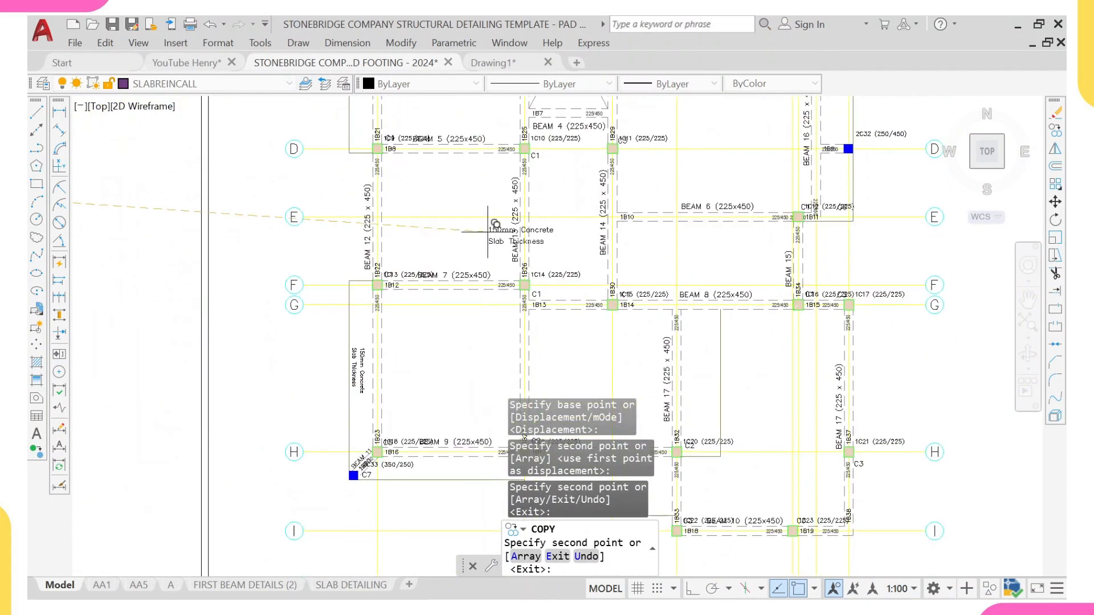
pyautogui.click(449, 195)
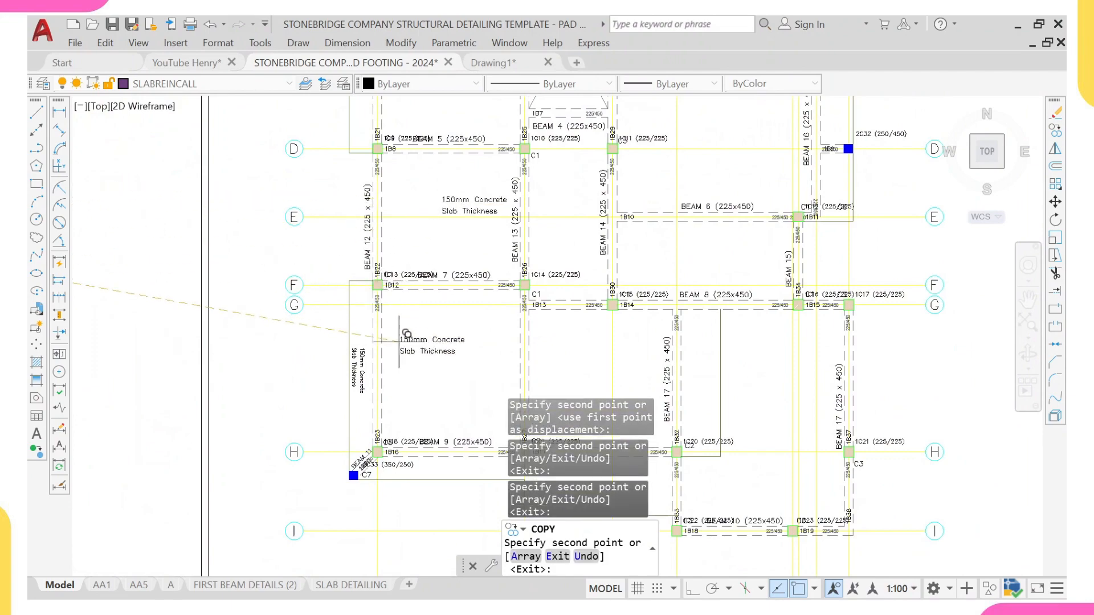
pyautogui.click(415, 339)
# - Copy the note into the panel between grids 2 and 4 below Beam 8 and the slab area just below grid H
pyautogui.scroll(3, 439, 203)
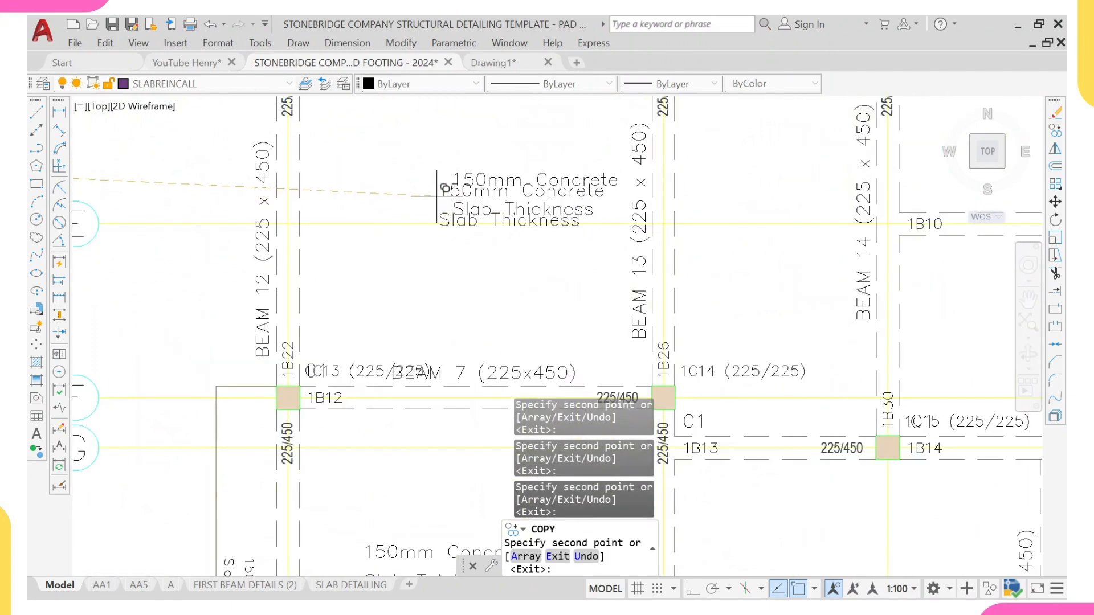
pyautogui.scroll(-5, 437, 196)
pyautogui.scroll(3, 469, 222)
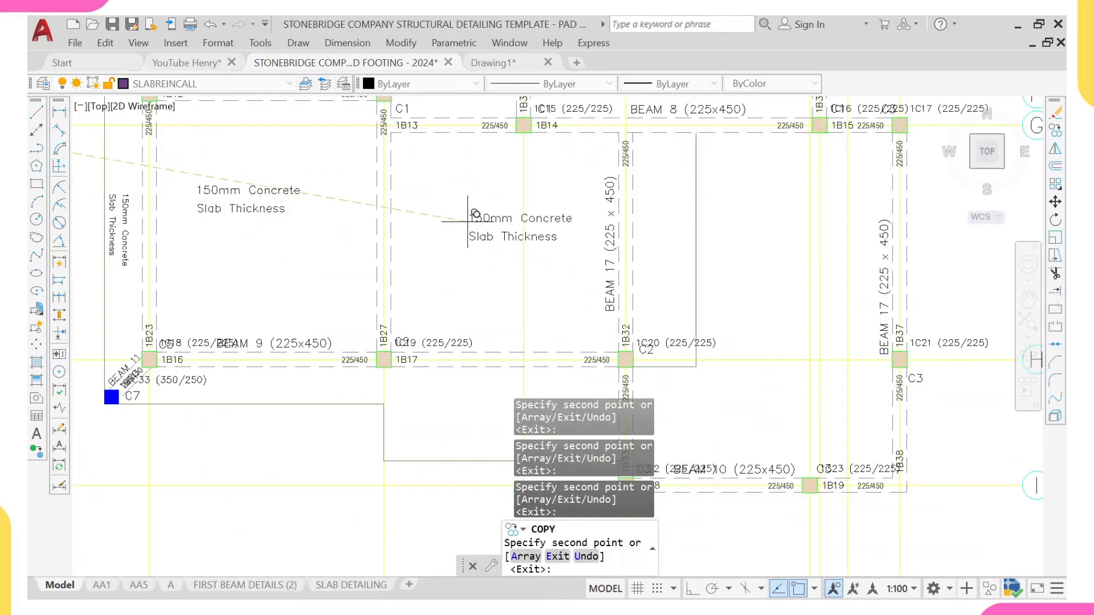
pyautogui.moveTo(473, 384); pyautogui.dragTo(422, 243, button='middle')
pyautogui.click(407, 266)
pyautogui.scroll(2, 174, 233)
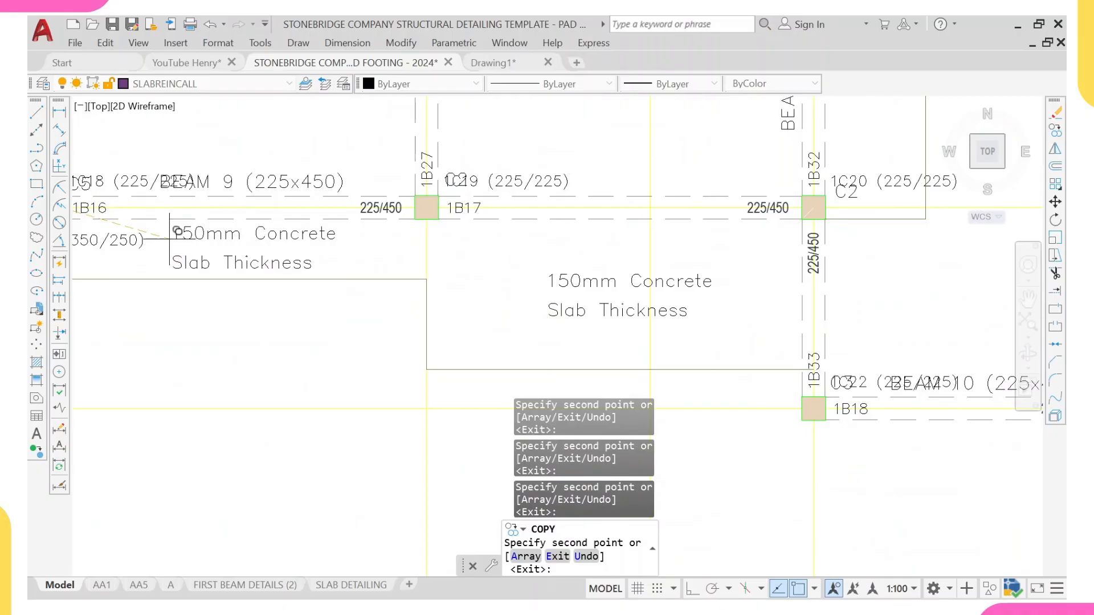
# - Place note copies in the strip below Beam 9, the panels beneath Beams 2 and 3, and the panel between Beams 6 and 8
pyautogui.scroll(-6, 245, 239)
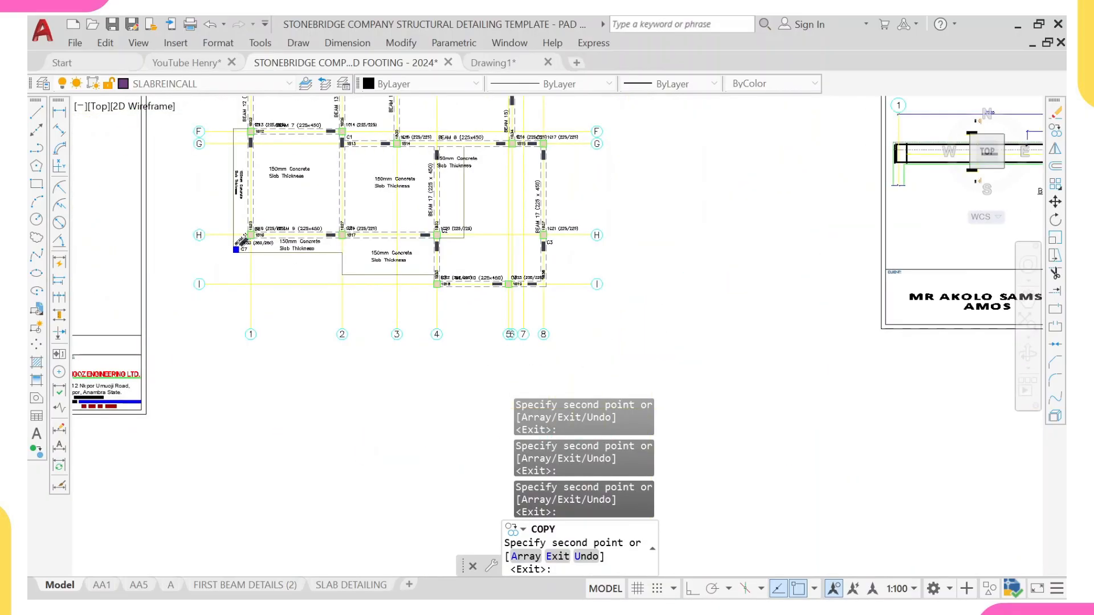
pyautogui.scroll(2, 424, 115)
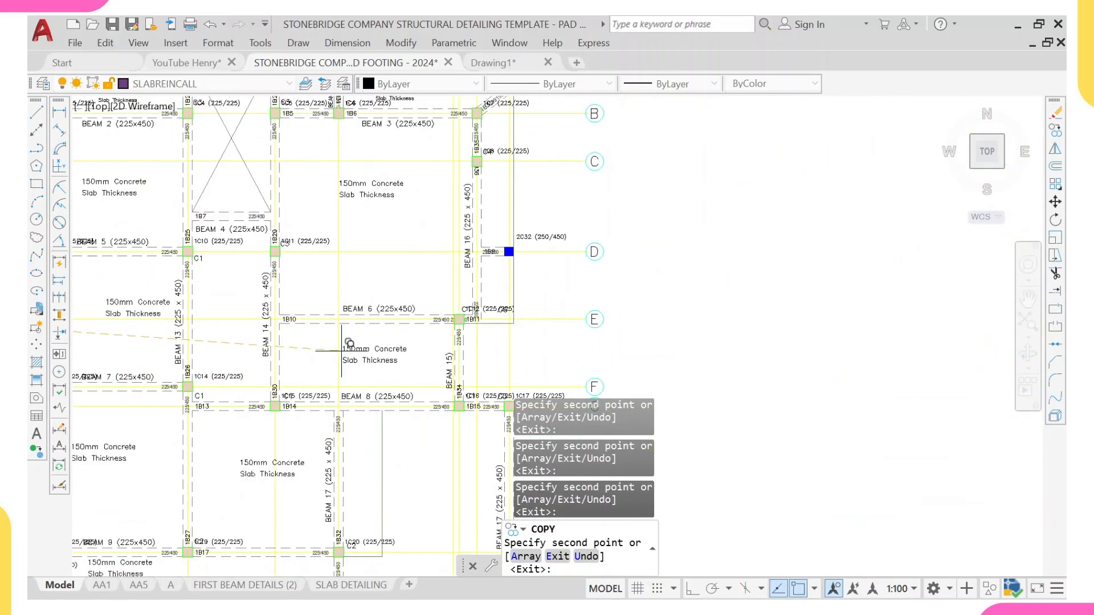
pyautogui.scroll(6, 338, 346)
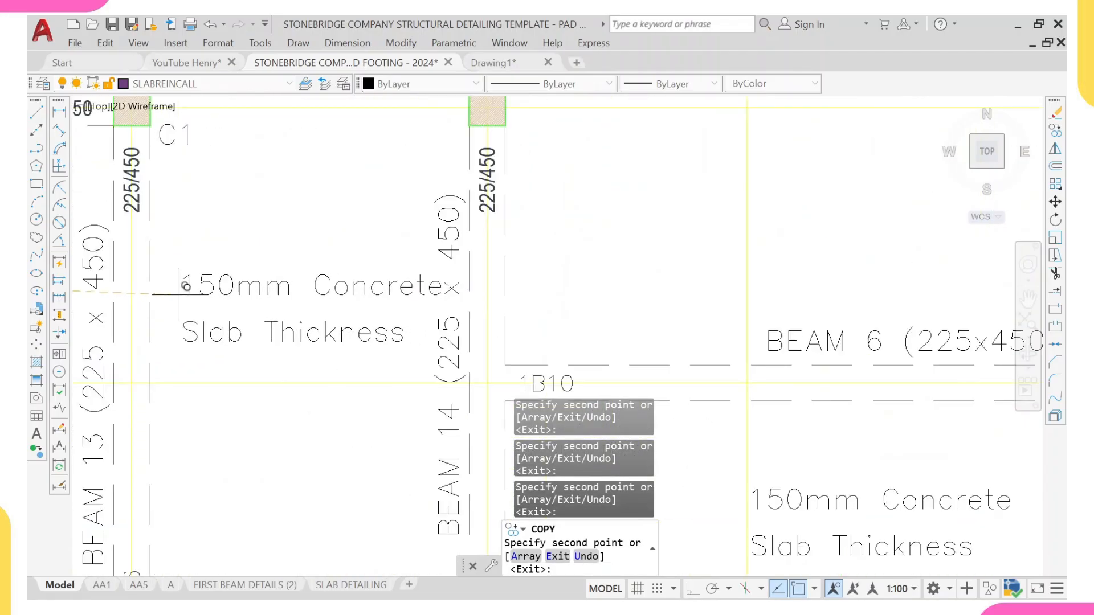
# - Copy the slab thickness note into the narrow panel between Beams 13 and 14 and finish copying
pyautogui.scroll(-3, 228, 264)
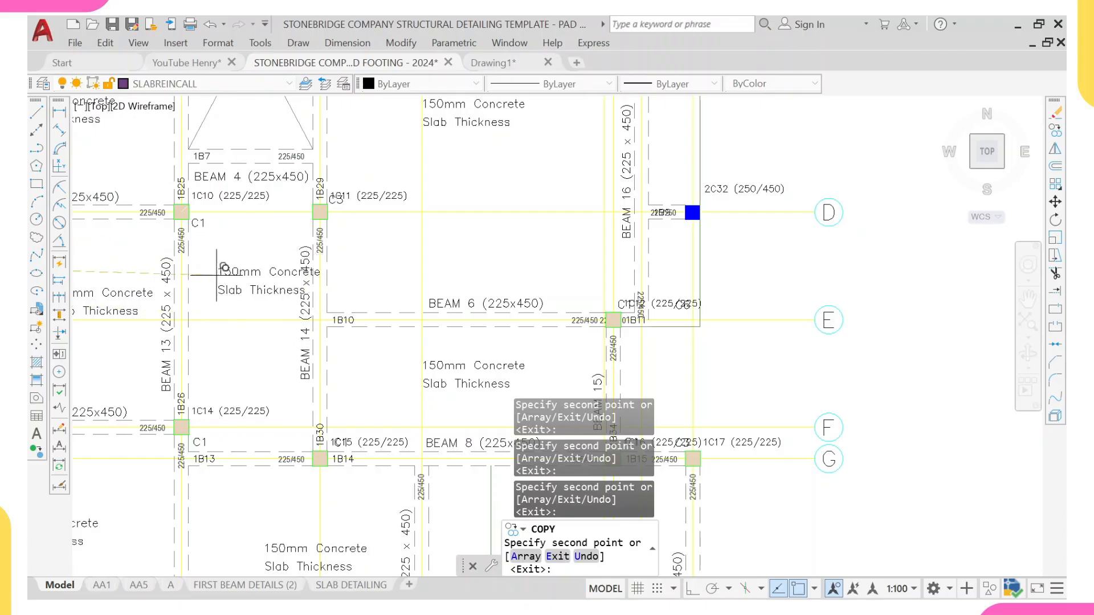
pyautogui.scroll(2, 188, 281)
pyautogui.scroll(2, 190, 280)
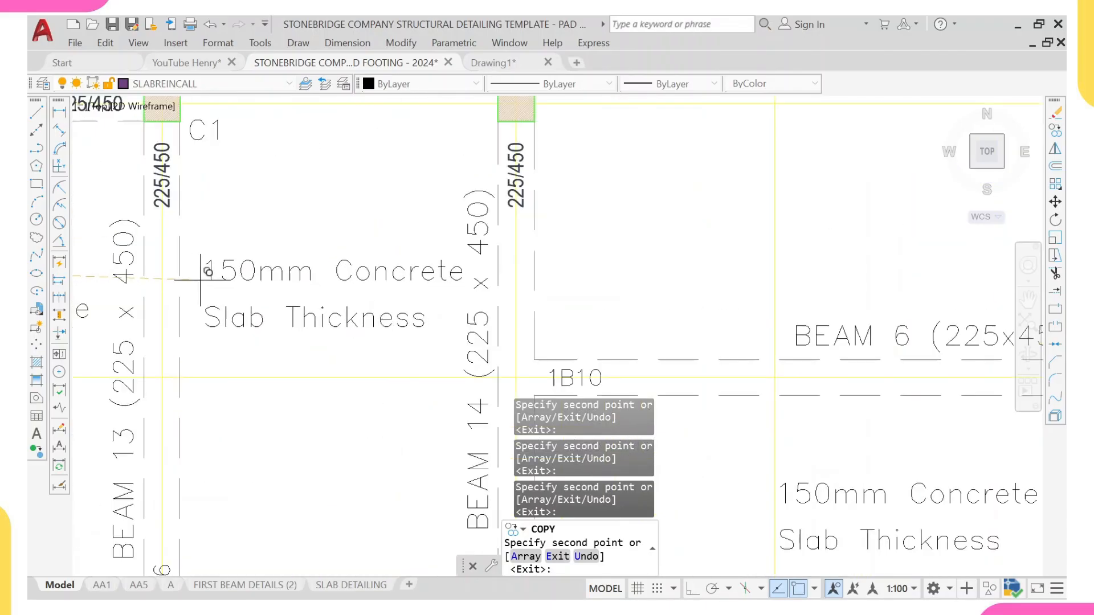
pyautogui.scroll(-2, 257, 236)
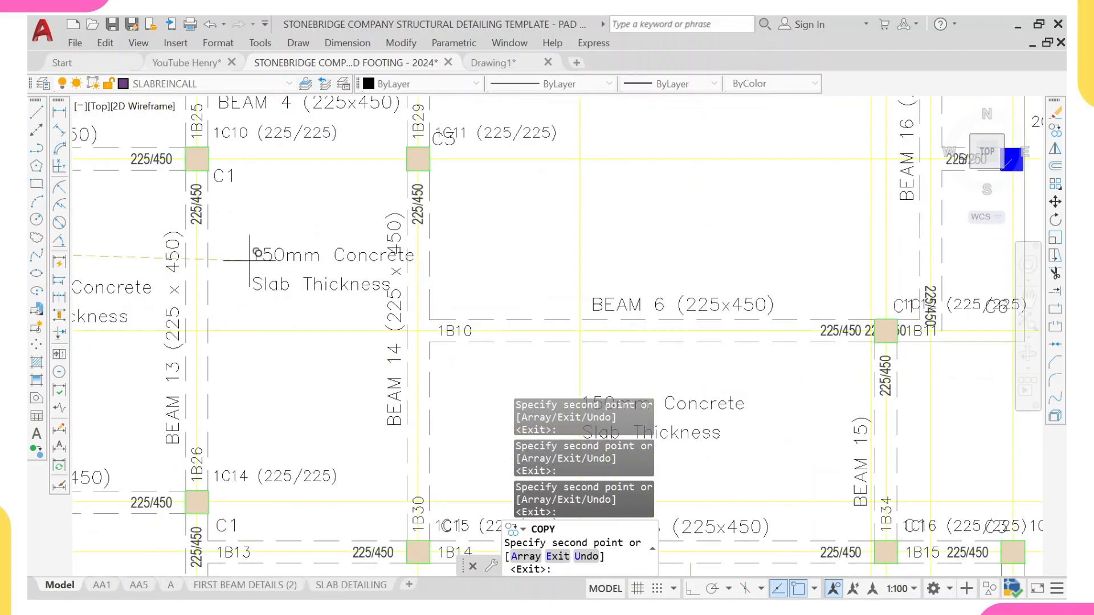
pyautogui.scroll(-6, 233, 314)
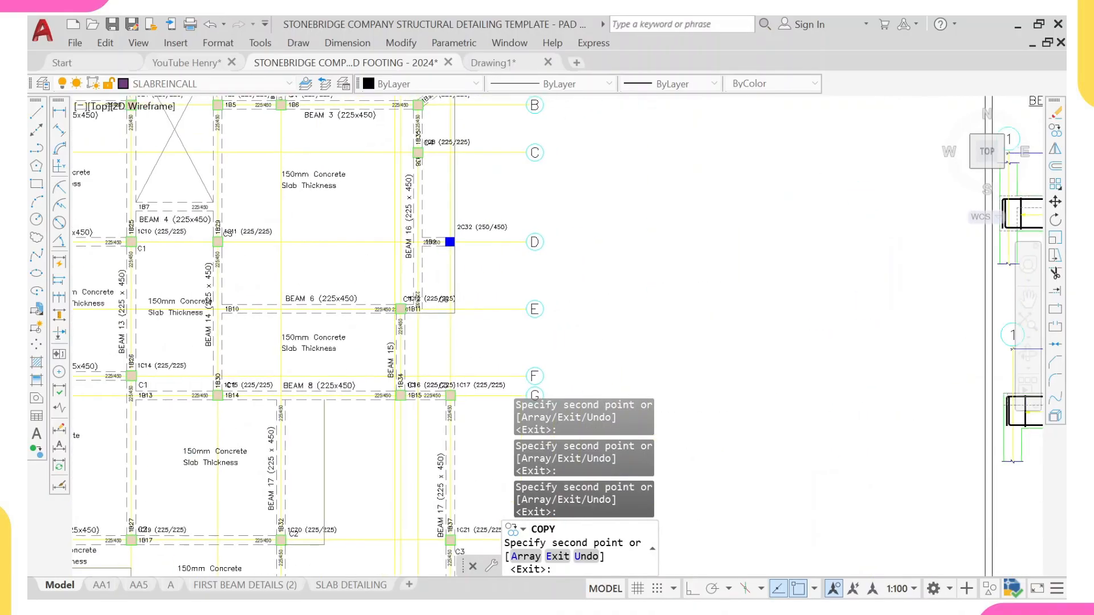
pyautogui.moveTo(203, 297); pyautogui.dragTo(233, 201, button='middle')
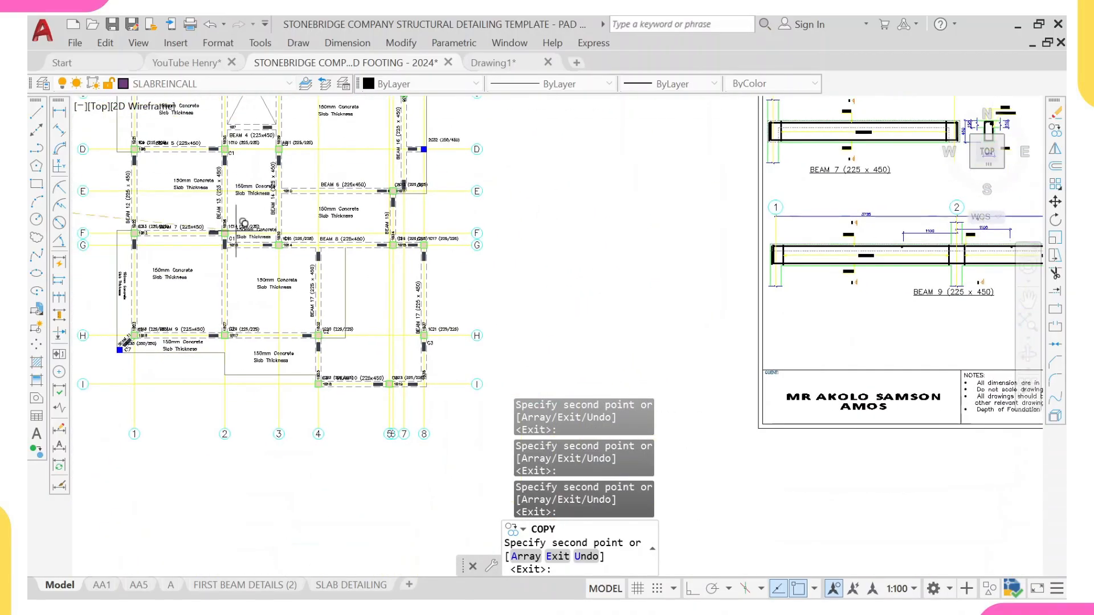
pyautogui.press('Escape')
# - Rotate the two-line note between Beams 13 and 14 to read vertically, using ortho mode
pyautogui.scroll(4, 250, 188)
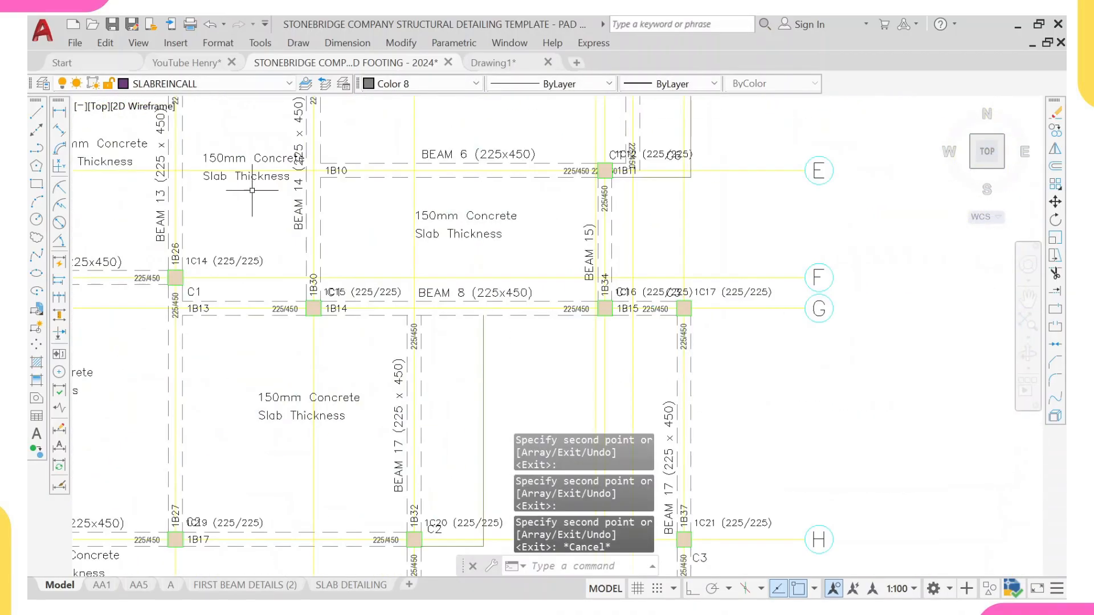
pyautogui.scroll(2, 257, 226)
pyautogui.click(239, 221)
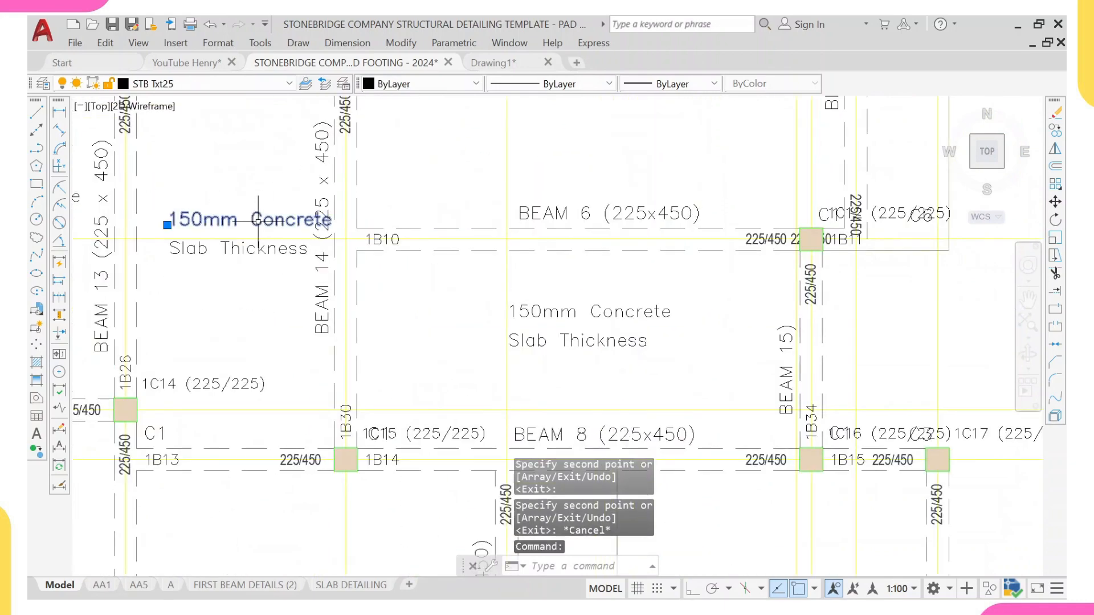
pyautogui.click(233, 244)
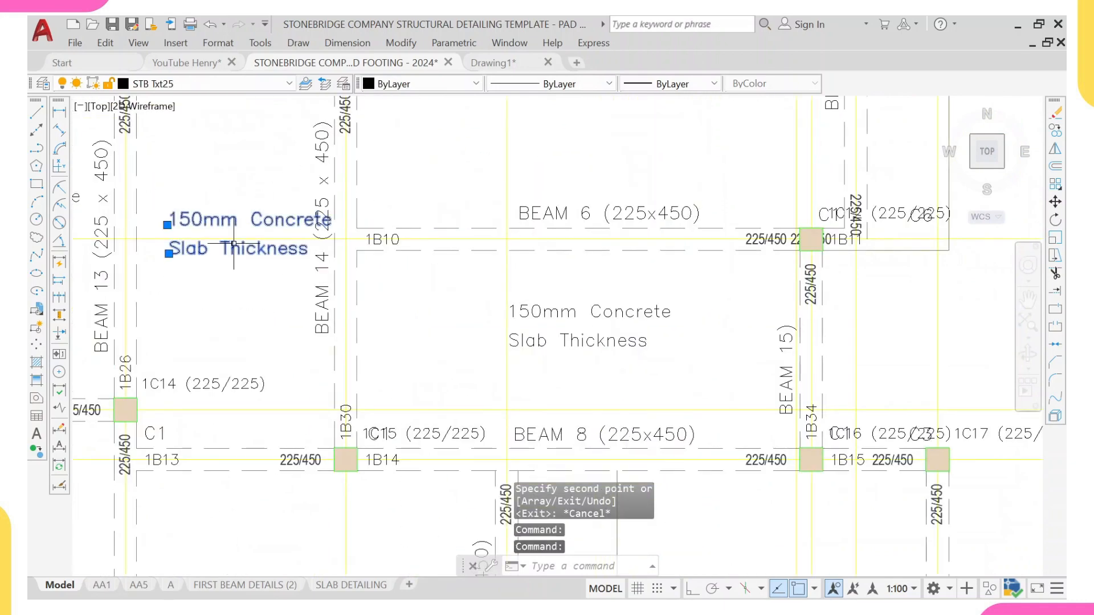
pyautogui.press('F8')
pyautogui.write('ro')
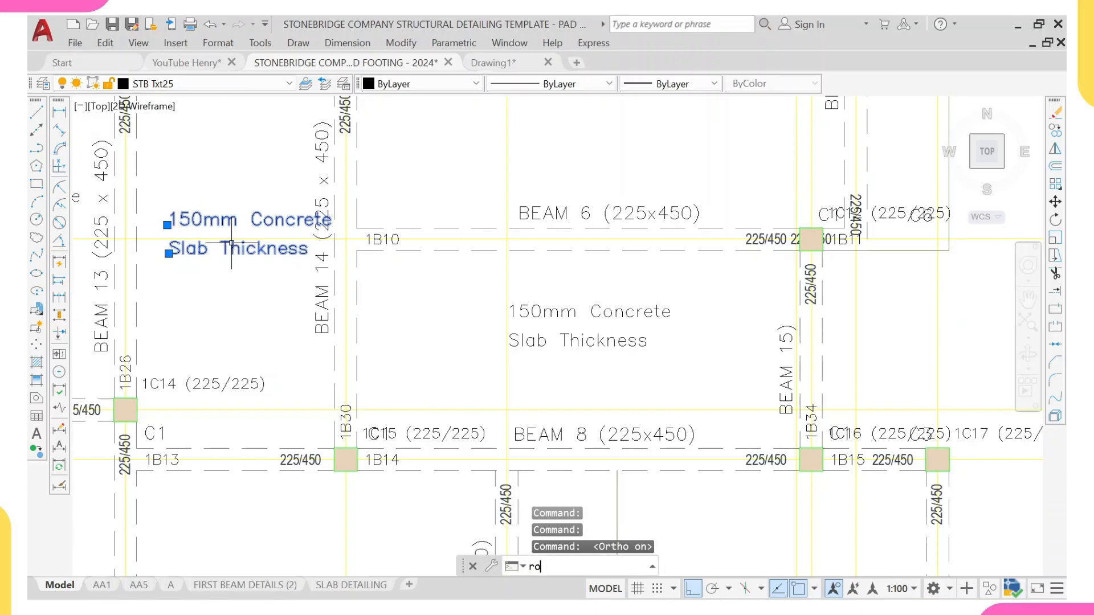
pyautogui.press('Return')
pyautogui.click(169, 254)
pyautogui.click(193, 136)
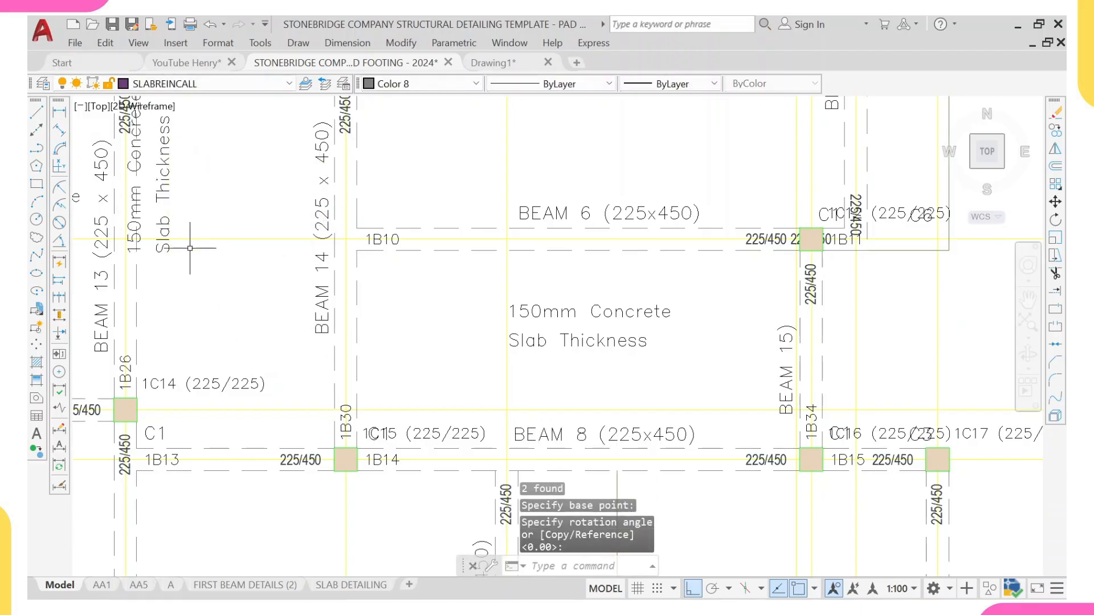
# - Move the rotated two-line note horizontally into the middle of the narrow panel between Beams 13 and 14
pyautogui.moveTo(191, 235); pyautogui.dragTo(192, 281, button='middle')
pyautogui.click(194, 223)
pyautogui.click(168, 242)
pyautogui.click(153, 237)
pyautogui.write('m')
pyautogui.press('Return')
pyautogui.click(191, 225)
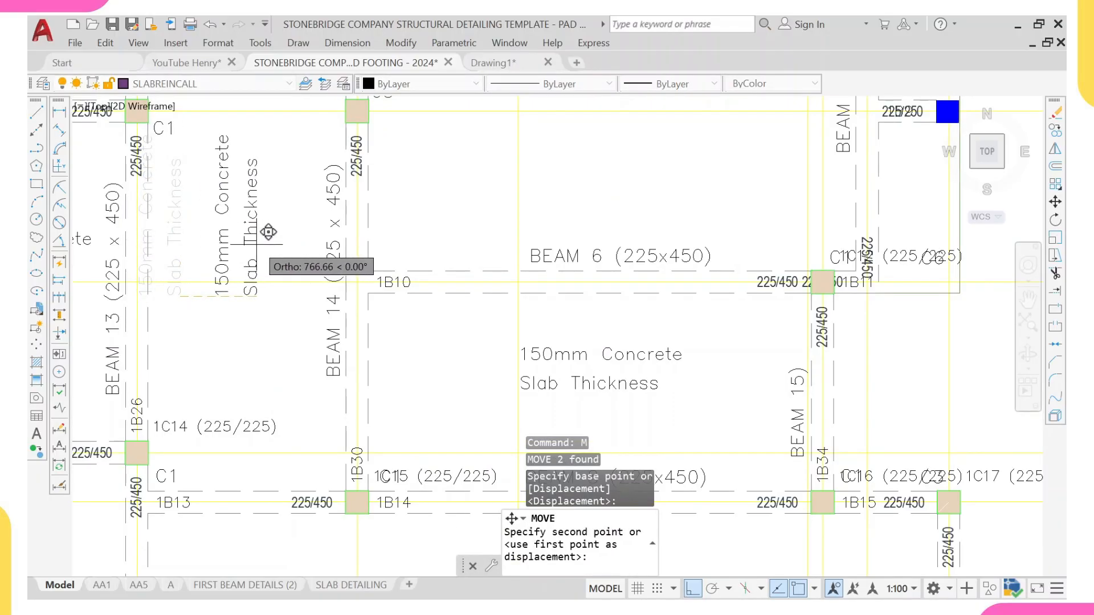
pyautogui.click(258, 232)
pyautogui.scroll(-4, 262, 247)
pyautogui.scroll(-4, 262, 248)
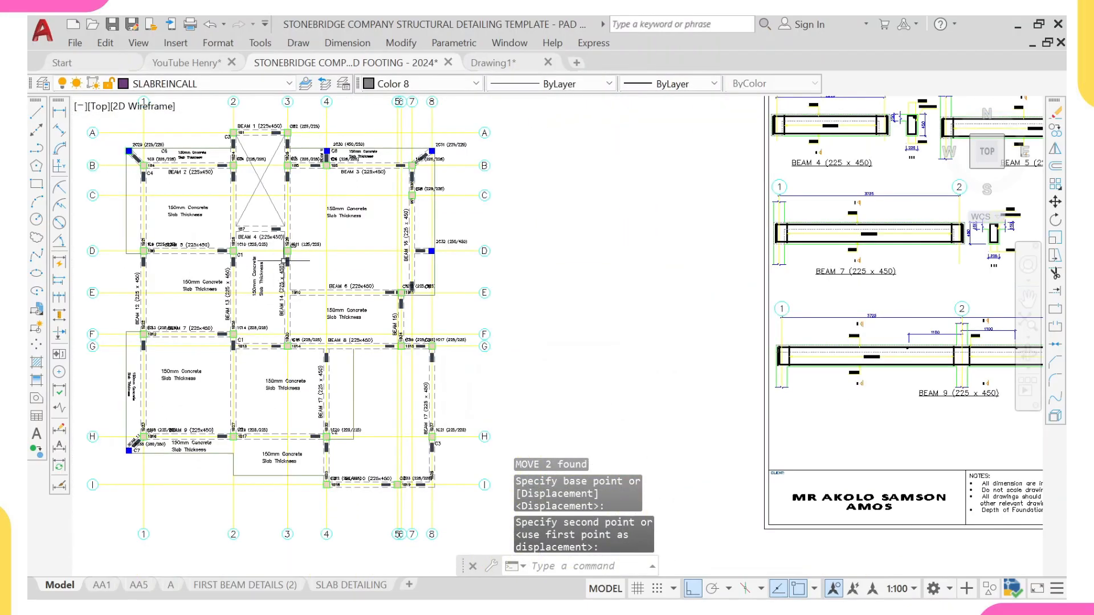
# - Copy the vertical note, with ortho off, into the narrow strip beside Beam 17 at grid 4, between grids G and H
pyautogui.scroll(4, 304, 336)
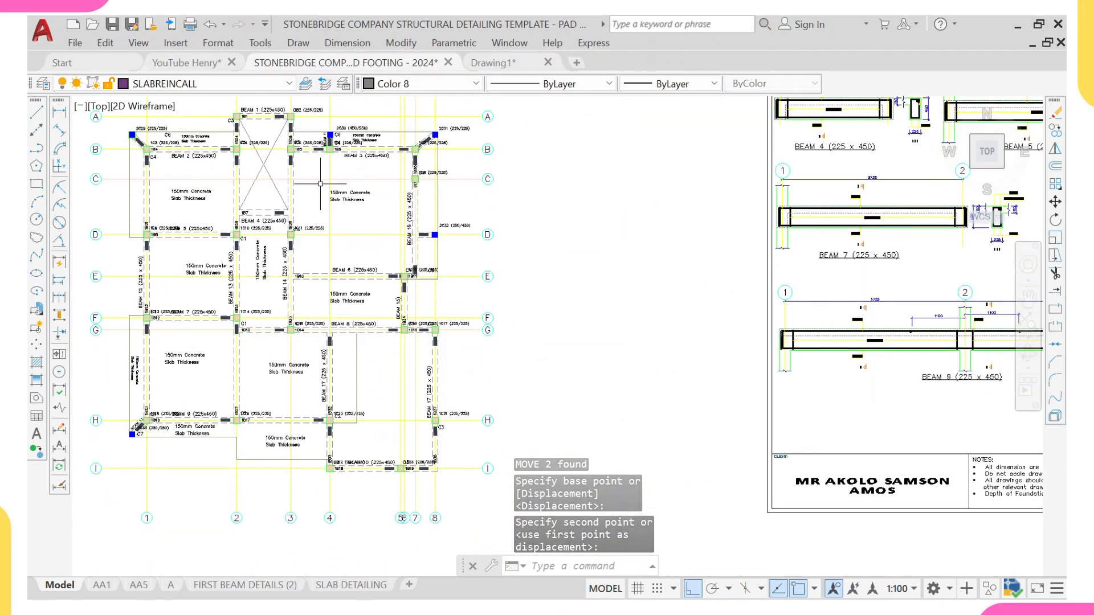
pyautogui.click(255, 222)
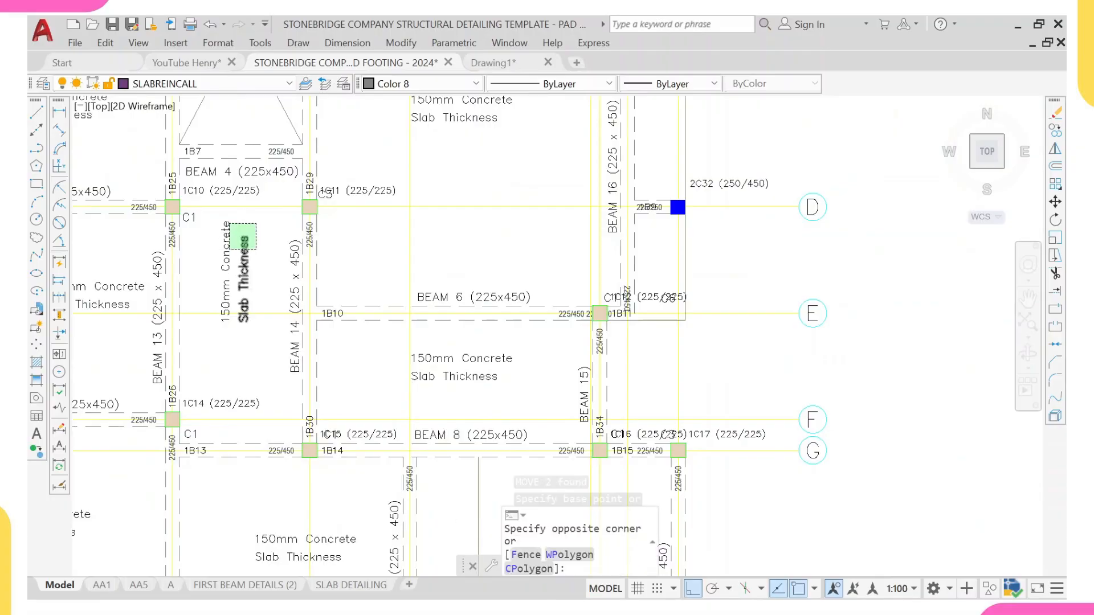
pyautogui.click(234, 251)
pyautogui.press('F8')
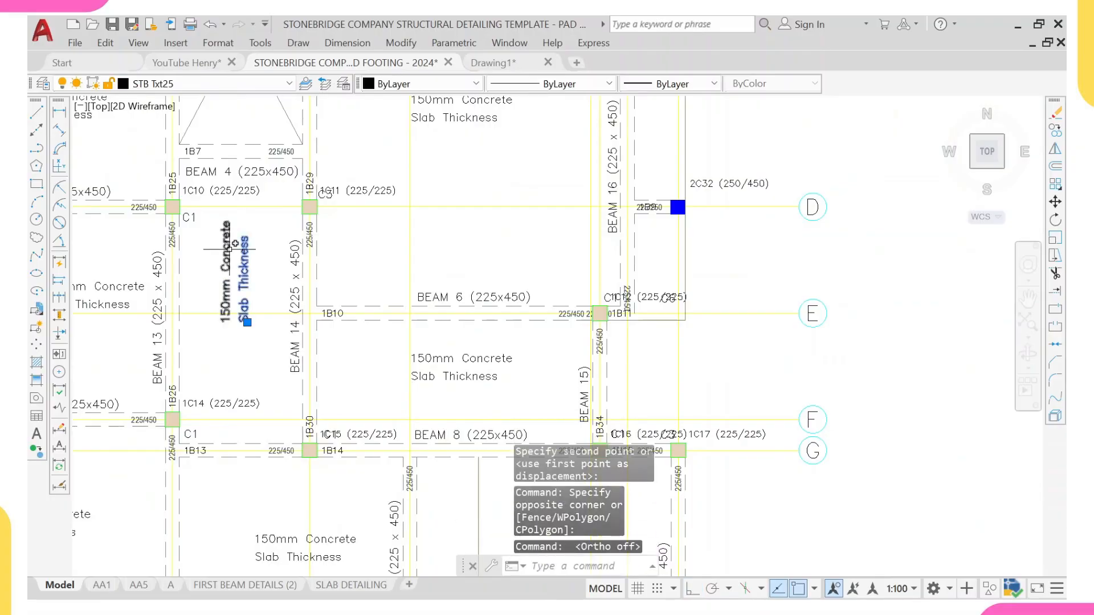
pyautogui.click(229, 249)
pyautogui.write('co')
pyautogui.press('Return')
pyautogui.click(229, 324)
pyautogui.moveTo(393, 443); pyautogui.dragTo(391, 264, button='middle')
pyautogui.moveTo(432, 316); pyautogui.dragTo(409, 212, button='middle')
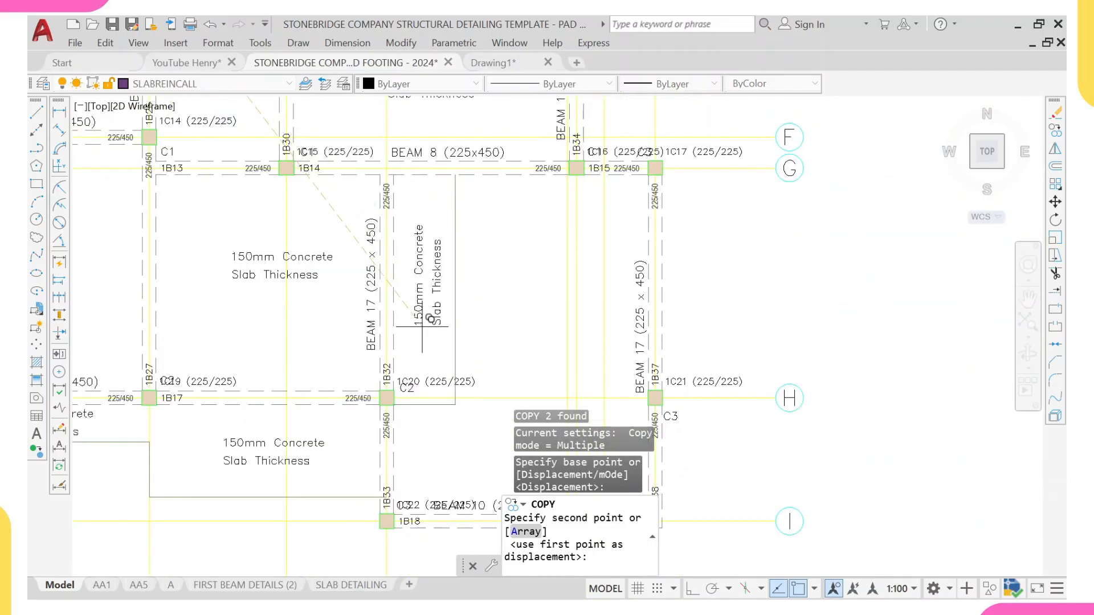
pyautogui.click(424, 334)
# - Copy the vertical note into the strip between Beam 16 and the outer slab edge, just above grid D
pyautogui.scroll(-4, 446, 292)
pyautogui.scroll(-3, 654, 307)
pyautogui.scroll(8, 415, 195)
pyautogui.moveTo(415, 195); pyautogui.dragTo(406, 308, button='middle')
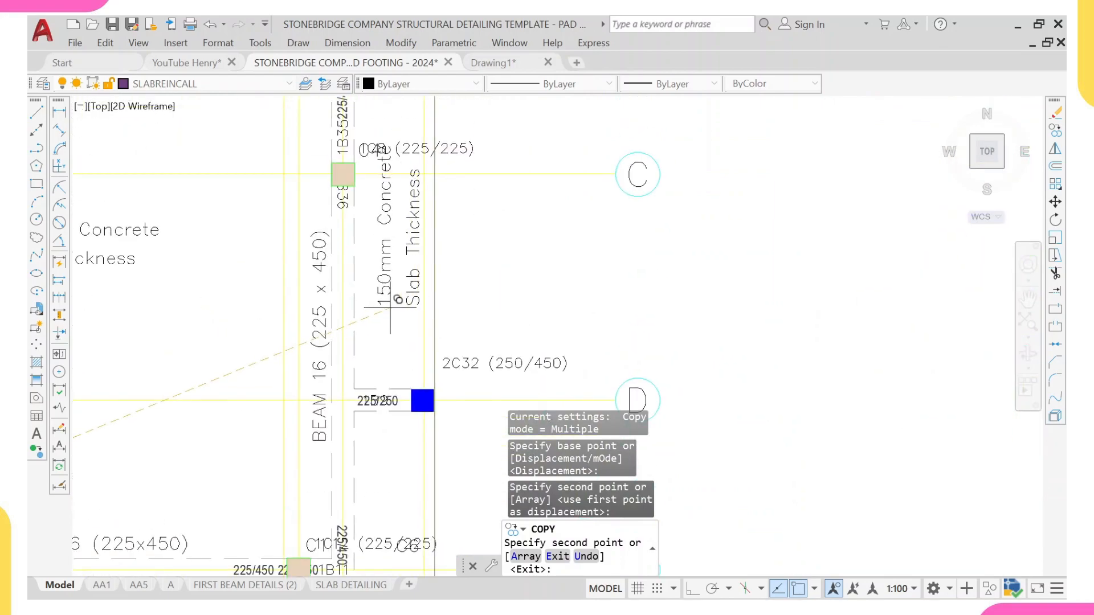
pyautogui.click(404, 305)
# - Copy the vertical note into the strip outside grid 1 between grids B and D, and end the copying
pyautogui.scroll(-6, 346, 222)
pyautogui.scroll(8, 346, 222)
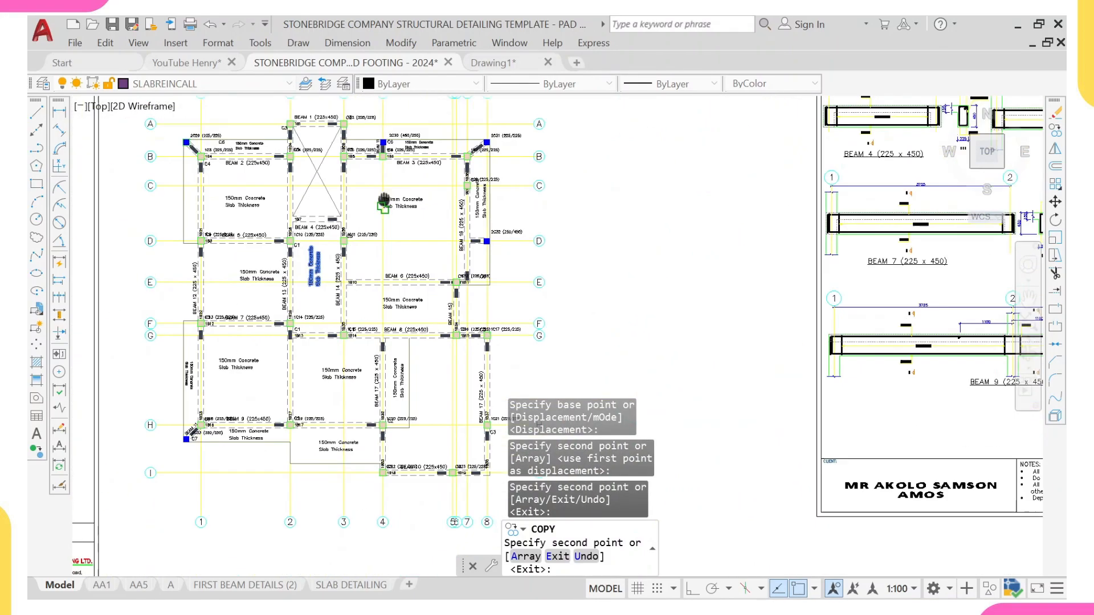
pyautogui.scroll(2, 215, 215)
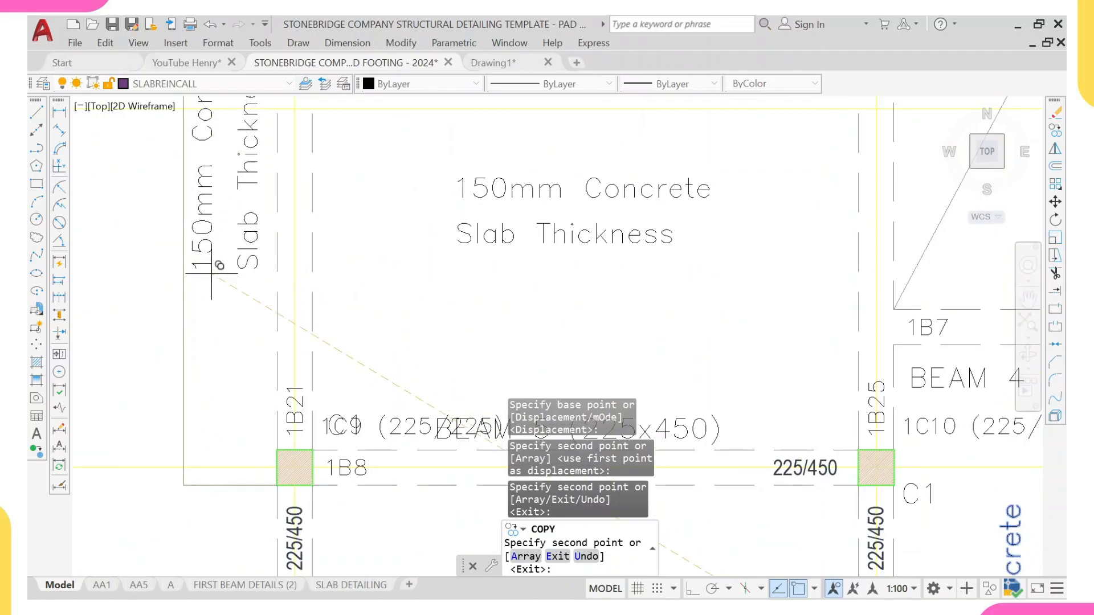
pyautogui.click(220, 234)
pyautogui.scroll(-4, 224, 248)
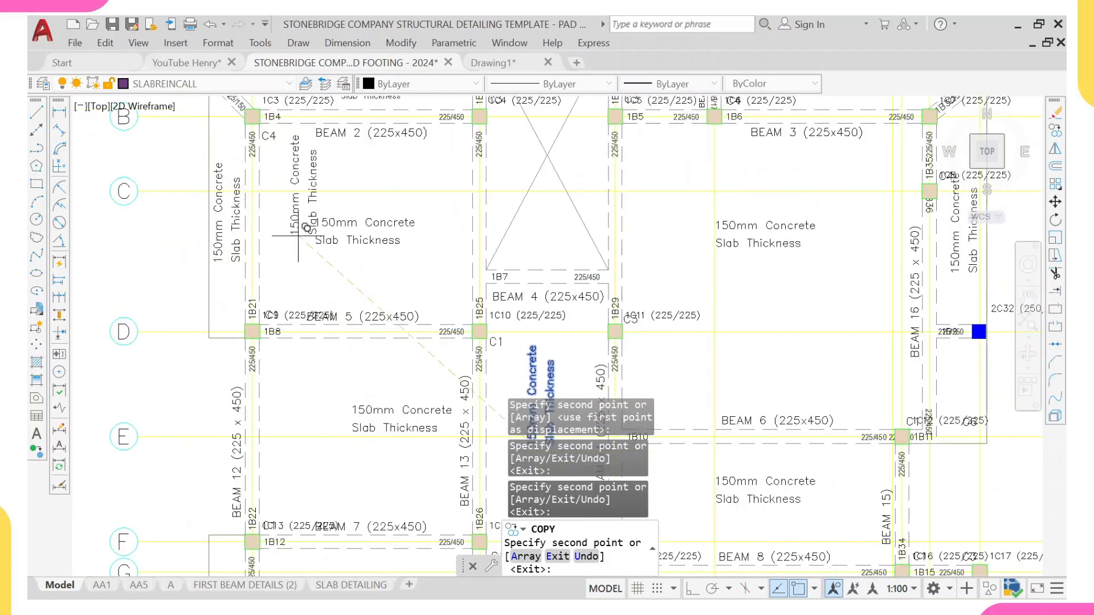
pyautogui.scroll(-4, 224, 248)
pyautogui.moveTo(366, 338); pyautogui.dragTo(318, 270, button='middle')
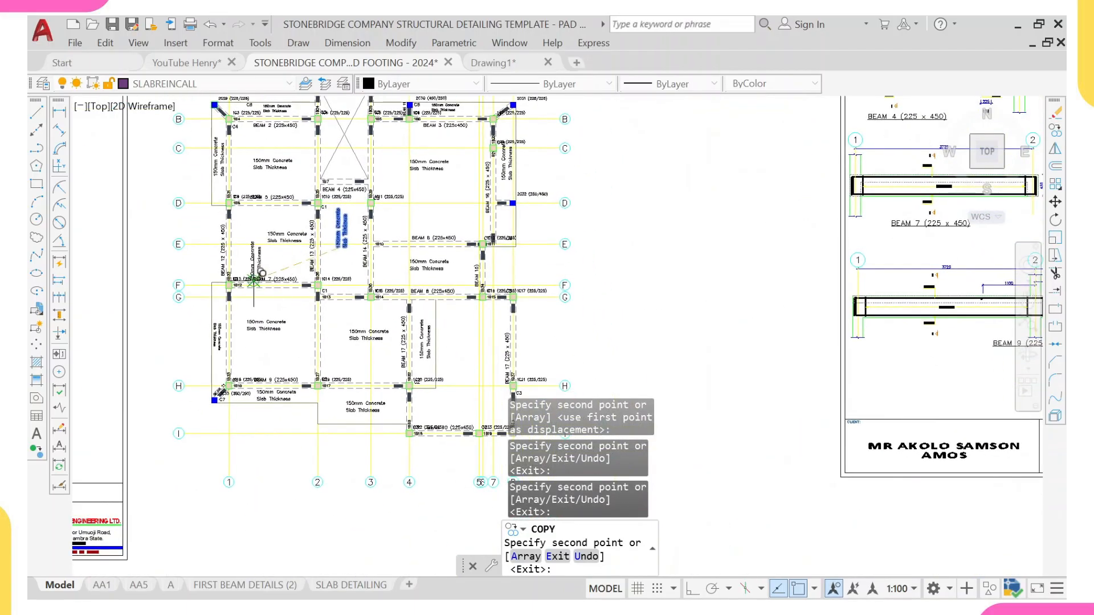
pyautogui.press('Escape')
# - Examine the beam-size and mark labels around Beams 7, 9 and 13 on the working layout plan, then clear the selection
pyautogui.scroll(-2, 349, 268)
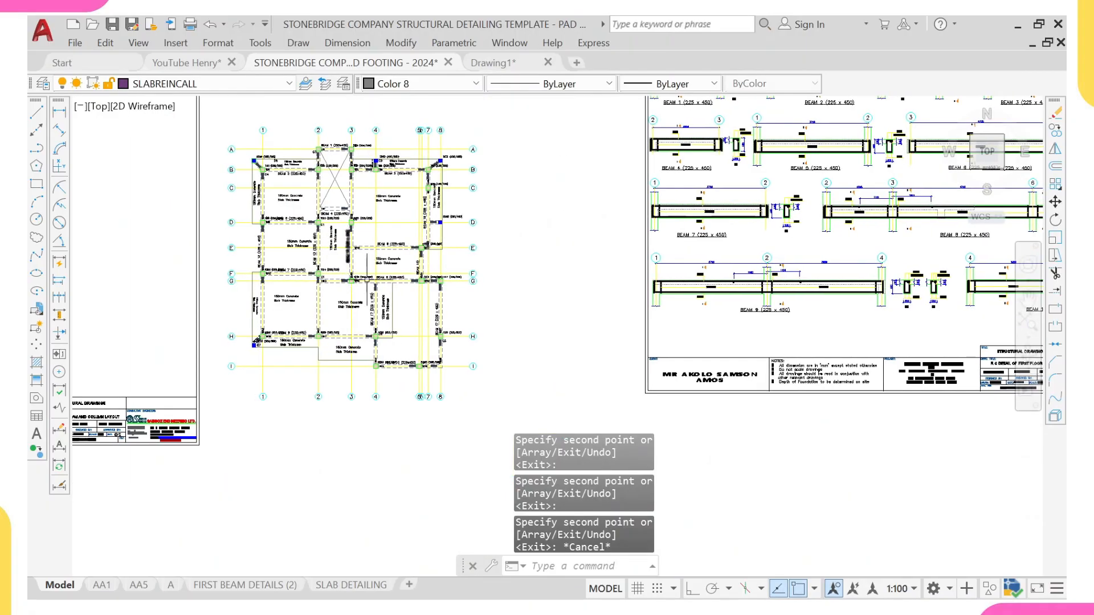
pyautogui.scroll(8, 319, 278)
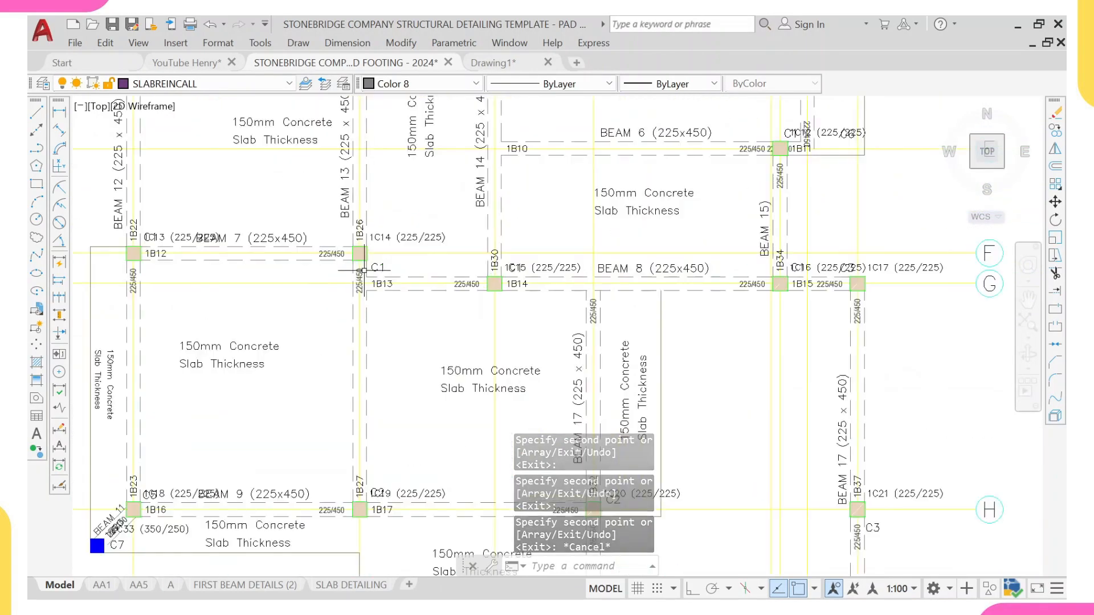
pyautogui.scroll(-3, 360, 285)
pyautogui.scroll(5, 357, 275)
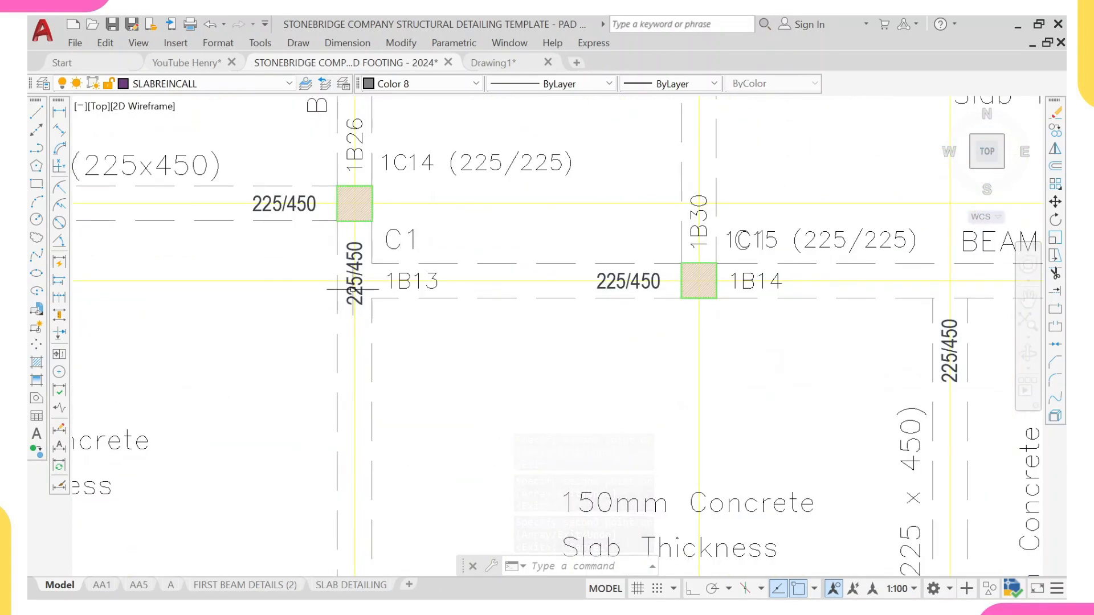
pyautogui.click(354, 289)
pyautogui.scroll(-6, 355, 262)
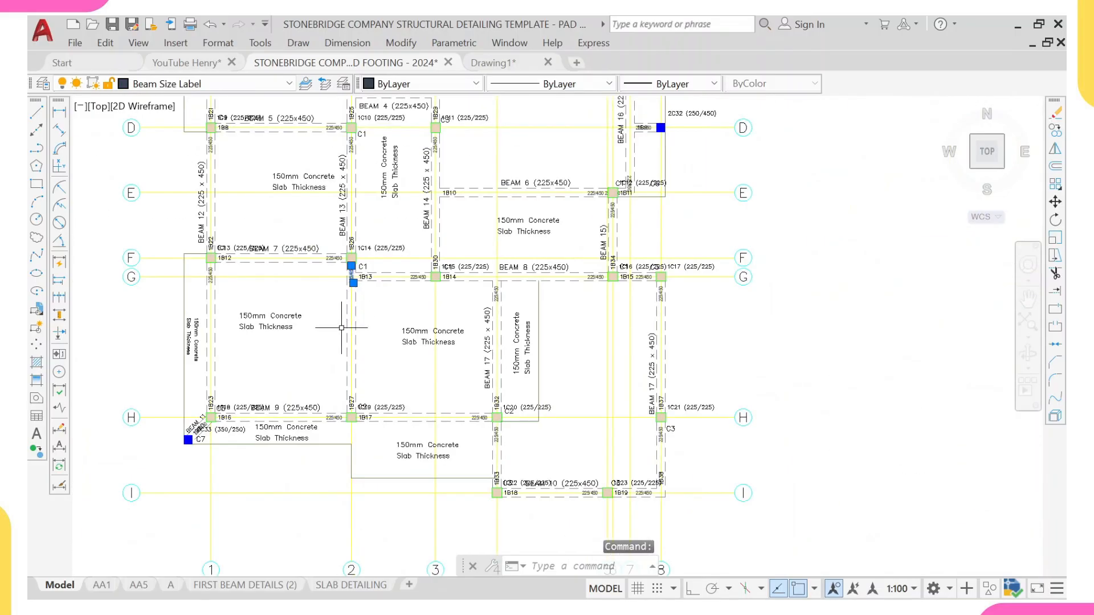
pyautogui.scroll(7, 313, 354)
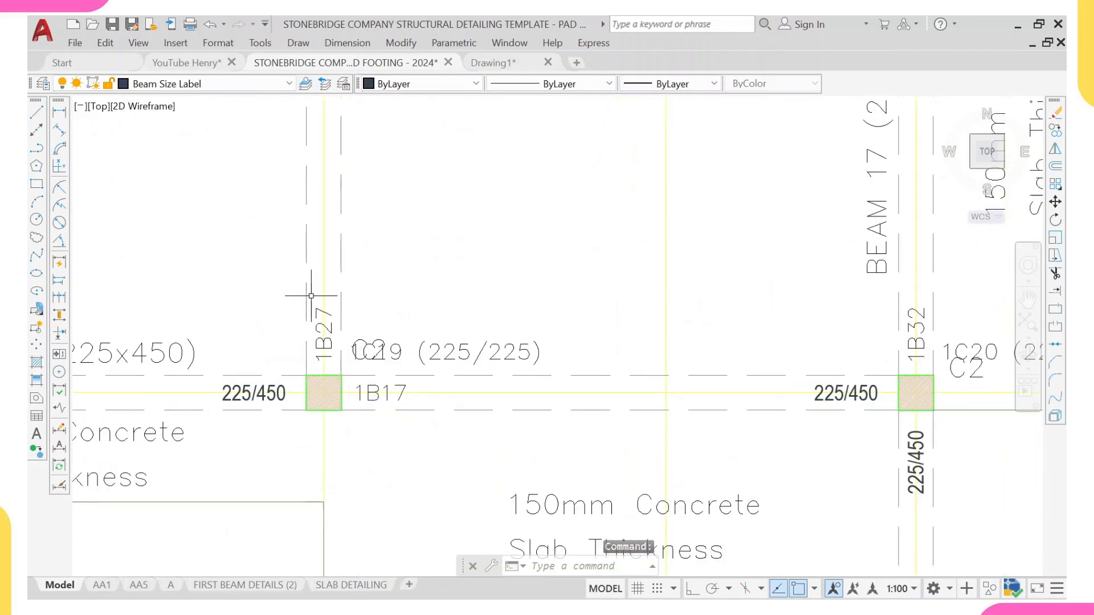
pyautogui.scroll(-8, 310, 296)
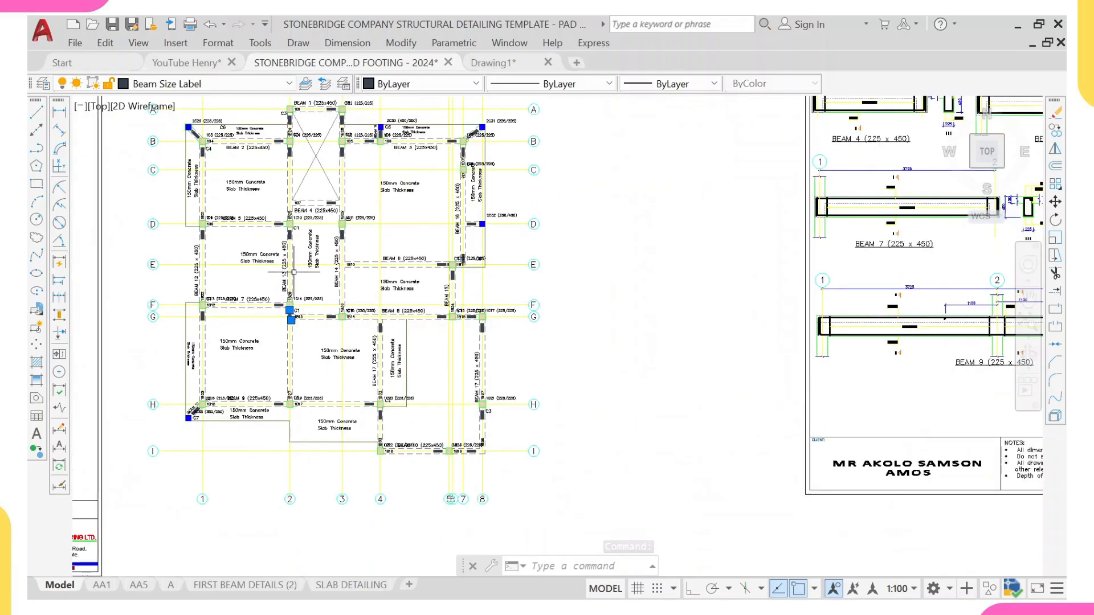
pyautogui.scroll(5, 297, 285)
pyautogui.scroll(-5, 305, 353)
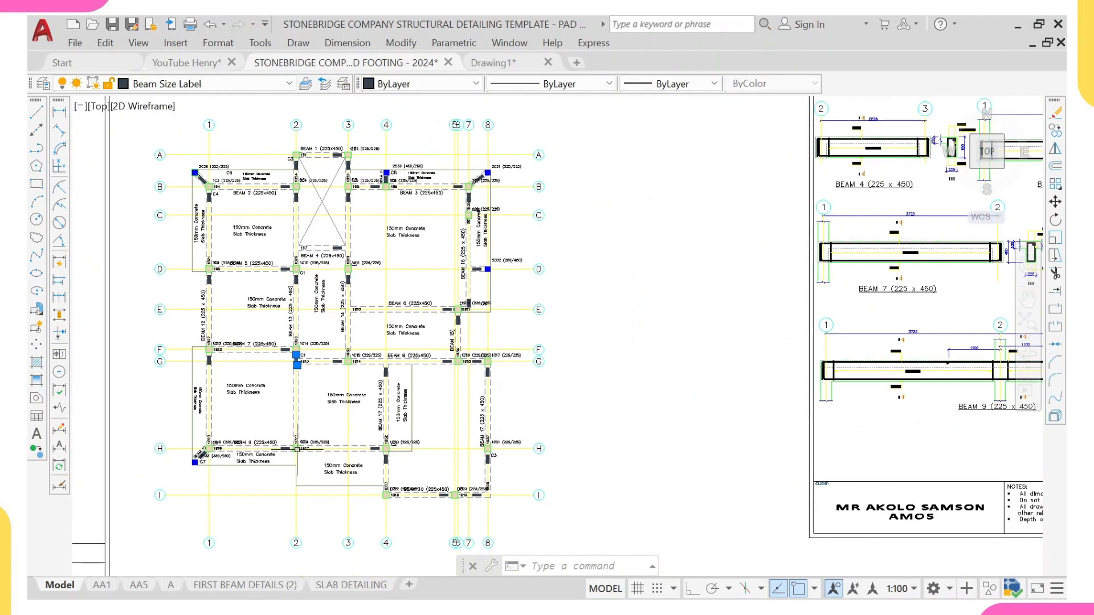
pyautogui.scroll(4, 295, 378)
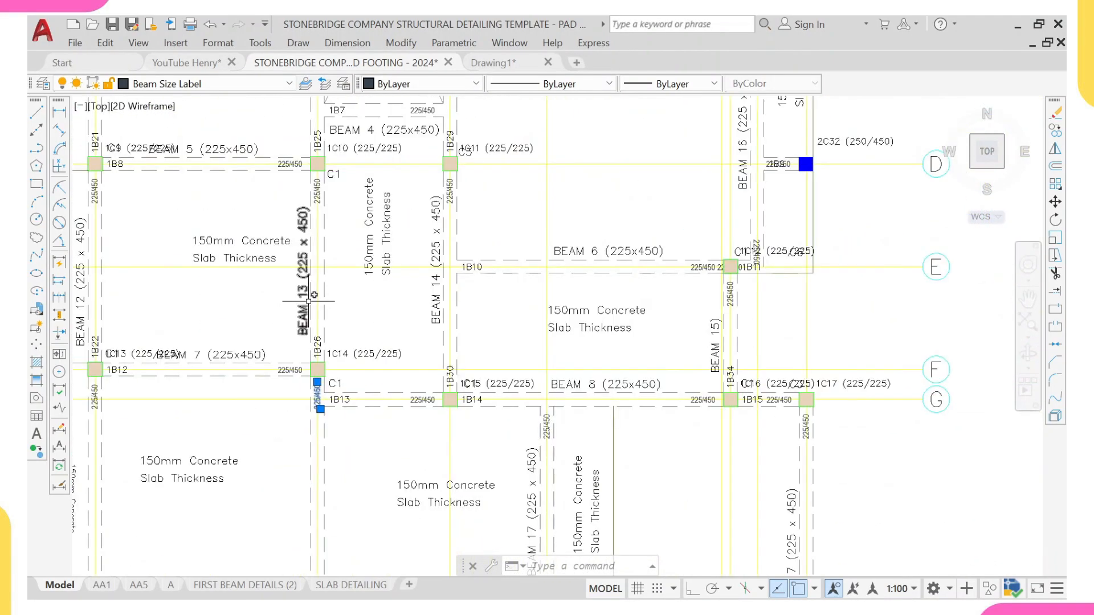
pyautogui.scroll(6, 491, 259)
pyautogui.press('Escape')
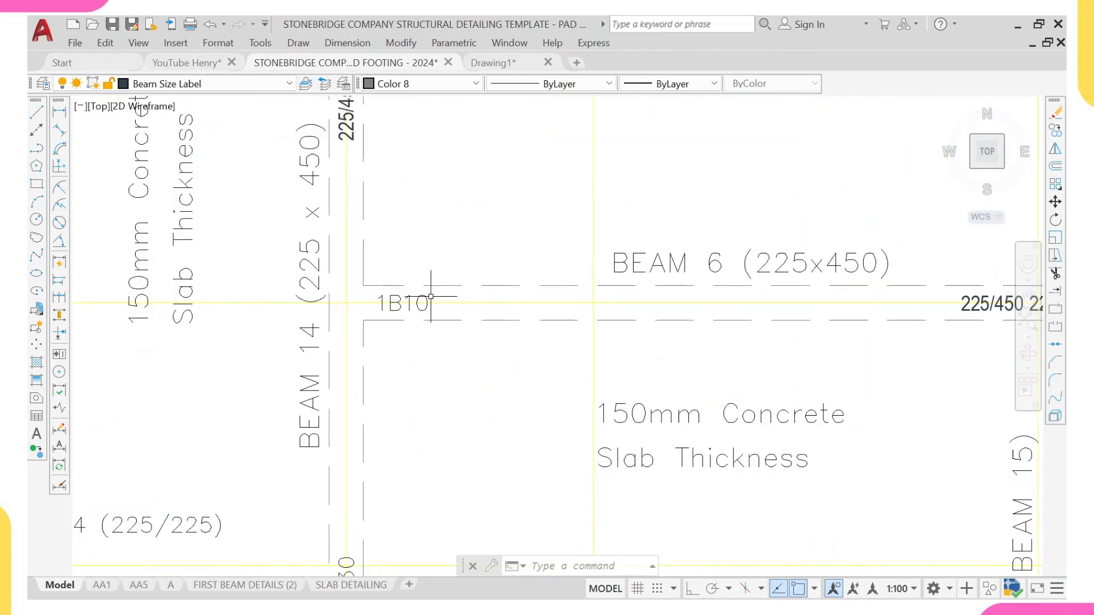
# - Examine Beam 6 on the working plan, from its 1B10 mark at grid 3 towards the columns along grid E
pyautogui.scroll(-4, 365, 312)
pyautogui.moveTo(415, 305); pyautogui.dragTo(302, 342, button='middle')
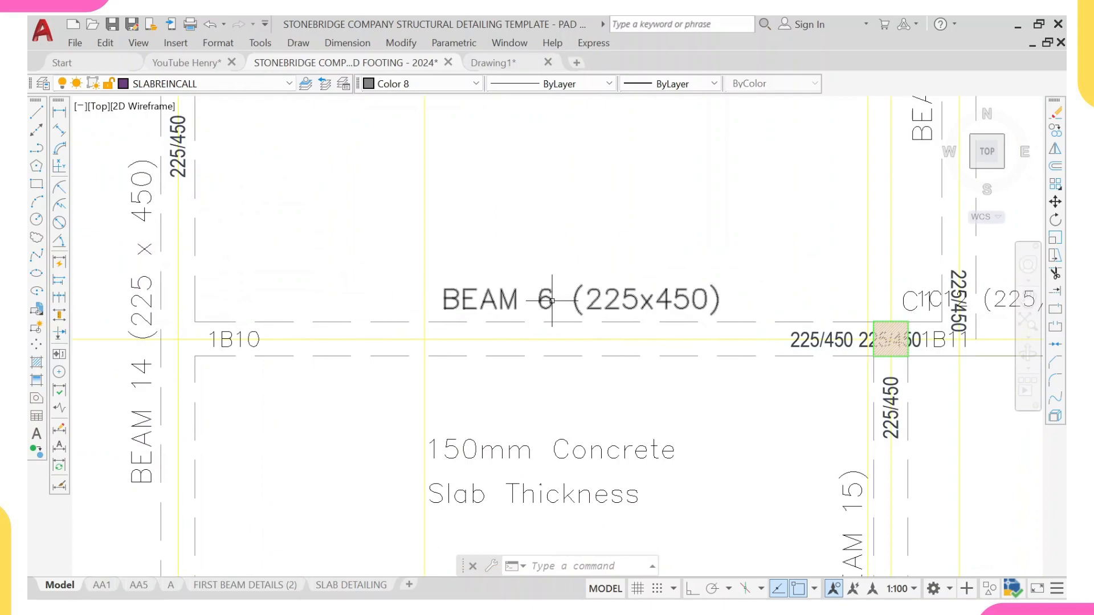
pyautogui.scroll(-5, 552, 301)
pyautogui.scroll(5, 551, 300)
pyautogui.scroll(-4, 552, 300)
pyautogui.scroll(-8, 590, 308)
pyautogui.moveTo(680, 311); pyautogui.dragTo(654, 313, button='middle')
pyautogui.scroll(6, 742, 261)
pyautogui.scroll(2, 850, 311)
pyautogui.moveTo(849, 311); pyautogui.dragTo(543, 317, button='middle')
pyautogui.scroll(-8, 734, 316)
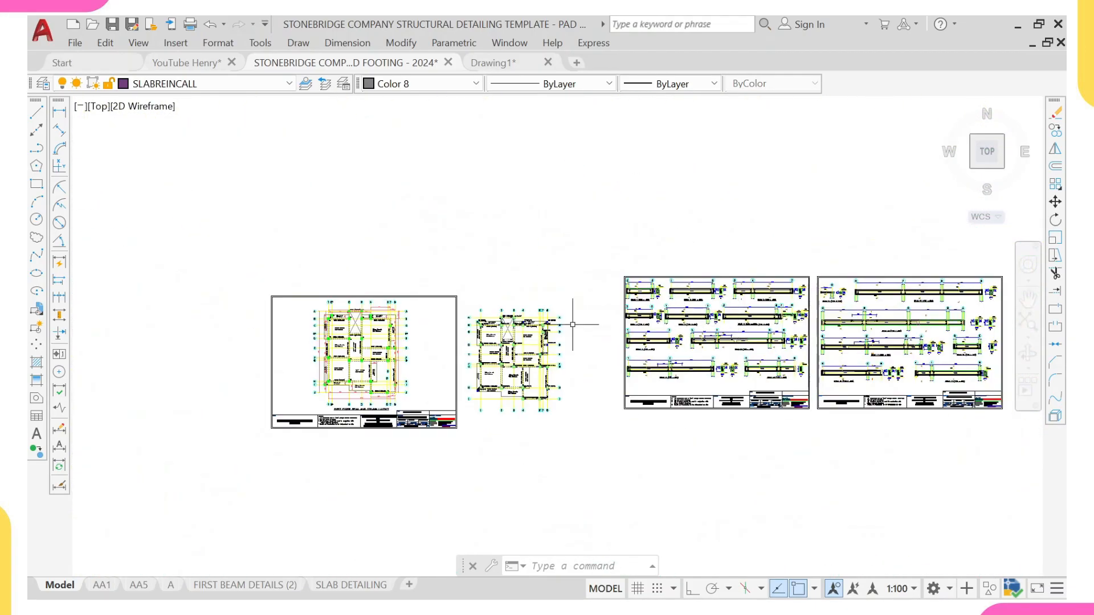
# - Compare Beam 6 on the sheet's layout plan, inspecting its end between columns C1 and C6 along grid E
pyautogui.scroll(9, 383, 345)
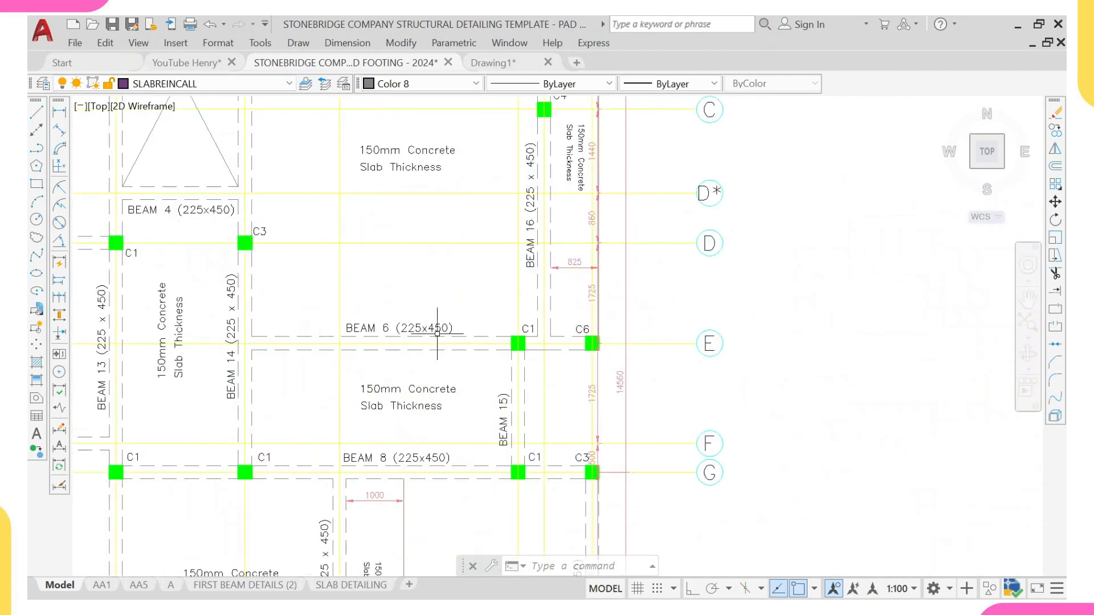
pyautogui.scroll(4, 569, 338)
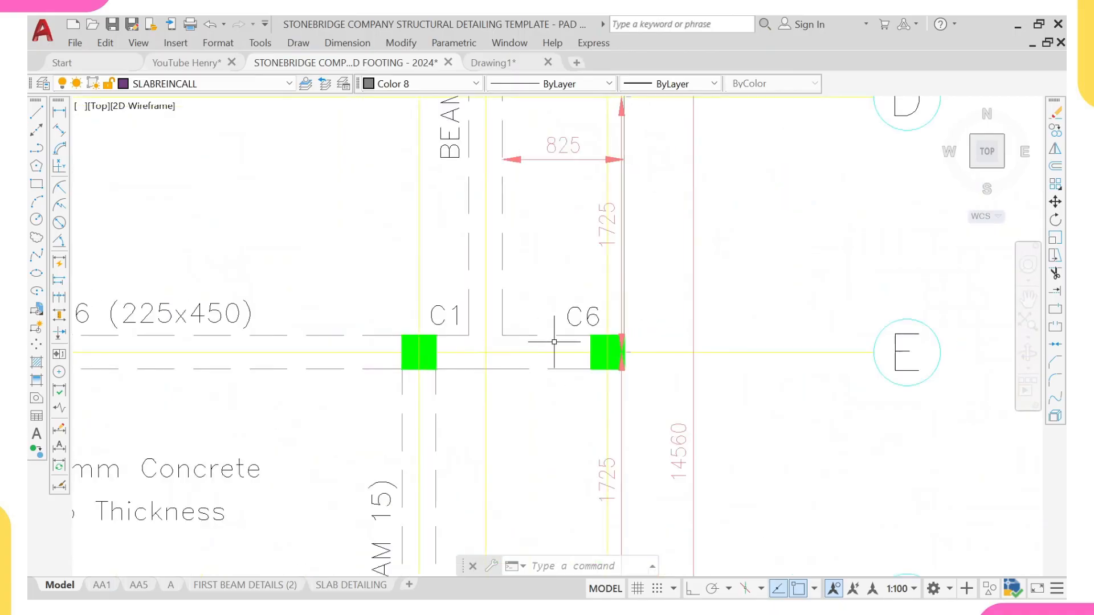
pyautogui.scroll(-10, 552, 348)
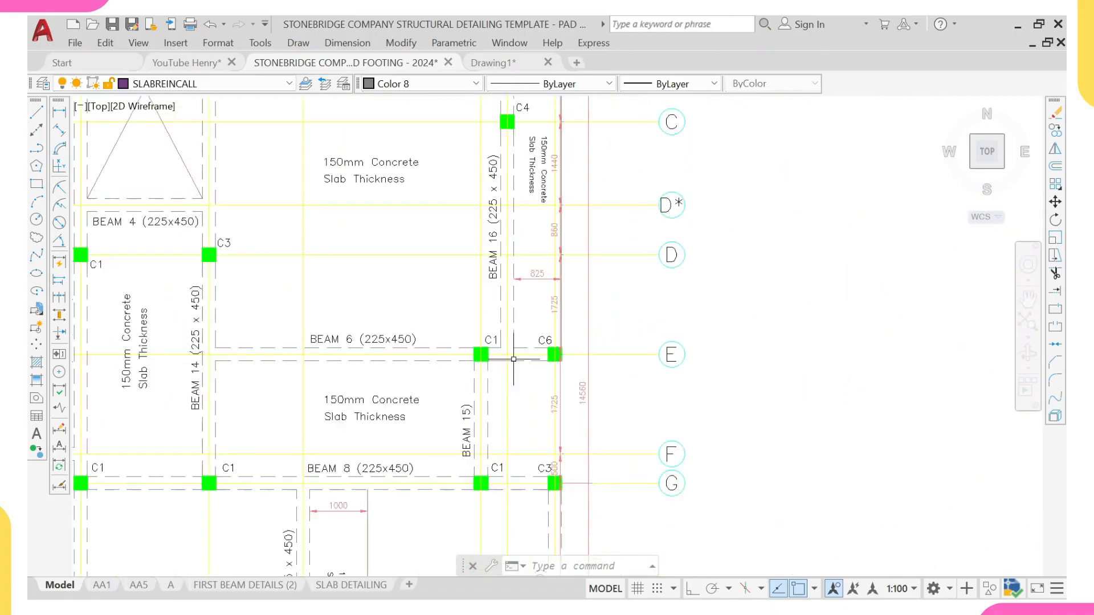
pyautogui.scroll(2, 639, 359)
pyautogui.moveTo(885, 338); pyautogui.dragTo(708, 339, button='middle')
pyautogui.scroll(-4, 709, 340)
pyautogui.moveTo(826, 349); pyautogui.dragTo(652, 344, button='middle')
pyautogui.moveTo(886, 311); pyautogui.dragTo(815, 313, button='middle')
# - Inspect the Beam 6 detail on the beam sheet, including the short end extension to grid 9 and sections 1-1 and 2-2
pyautogui.scroll(10, 816, 313)
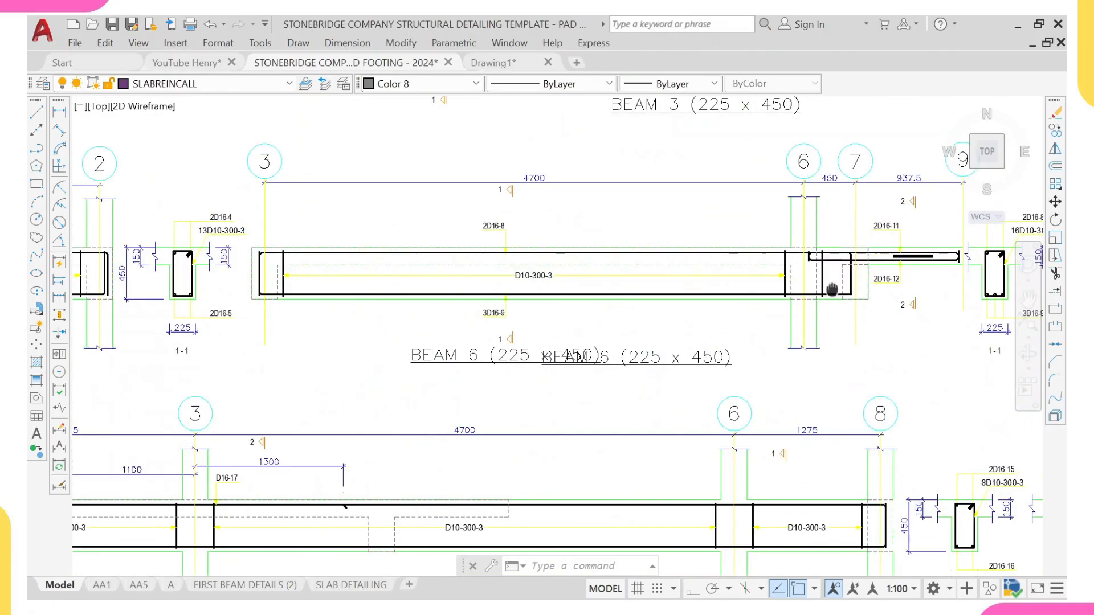
pyautogui.moveTo(840, 276); pyautogui.dragTo(815, 279, button='middle')
pyautogui.scroll(-10, 815, 279)
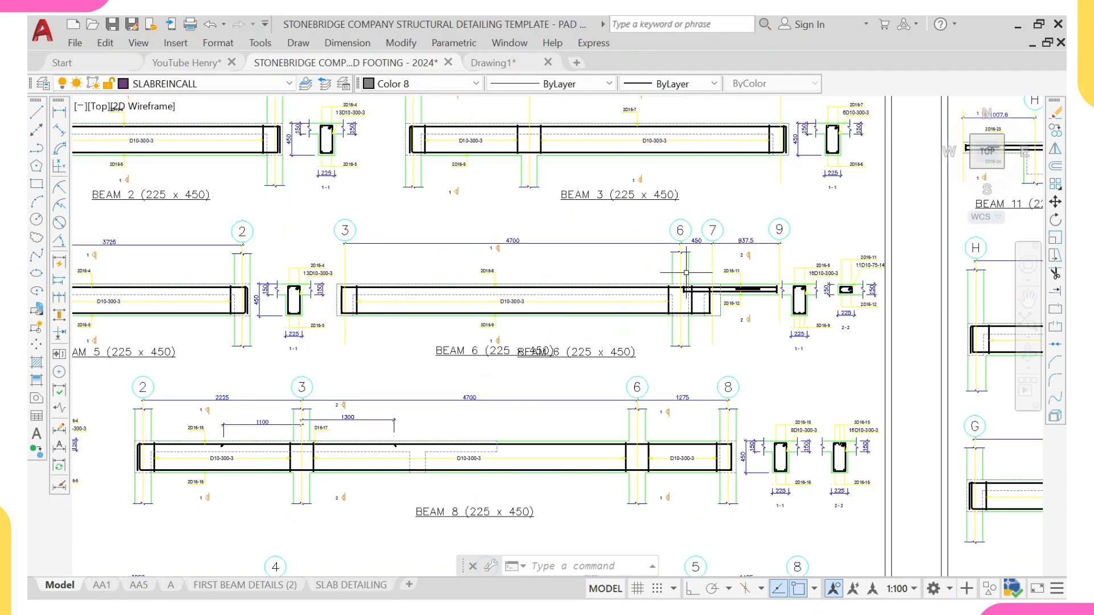
pyautogui.scroll(4, 706, 282)
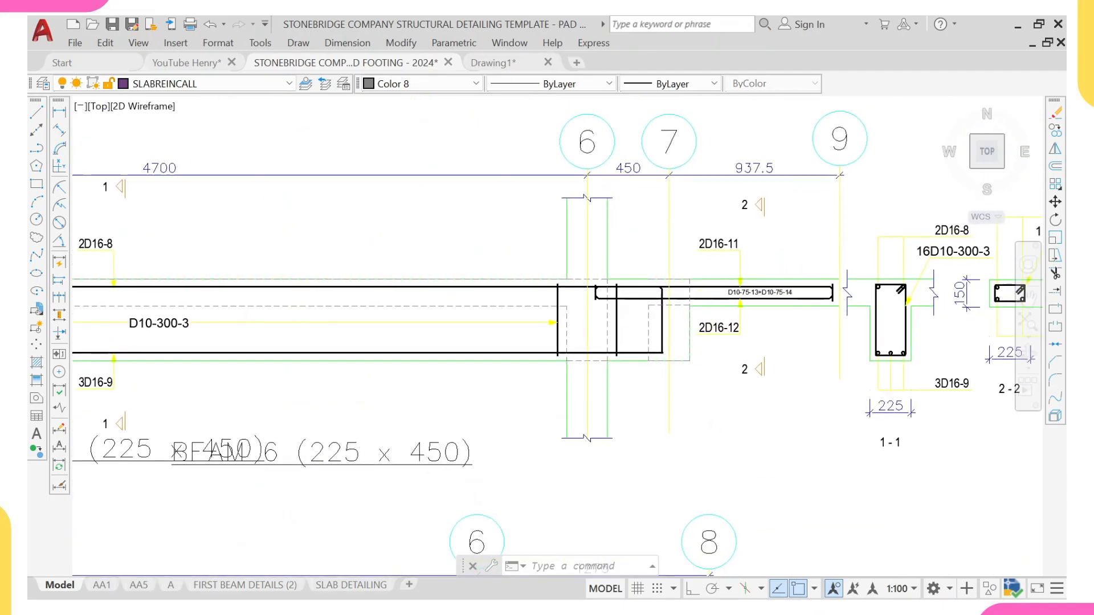
pyautogui.scroll(2, 822, 311)
pyautogui.moveTo(824, 308); pyautogui.dragTo(671, 313, button='middle')
pyautogui.scroll(-4, 671, 313)
pyautogui.scroll(4, 813, 312)
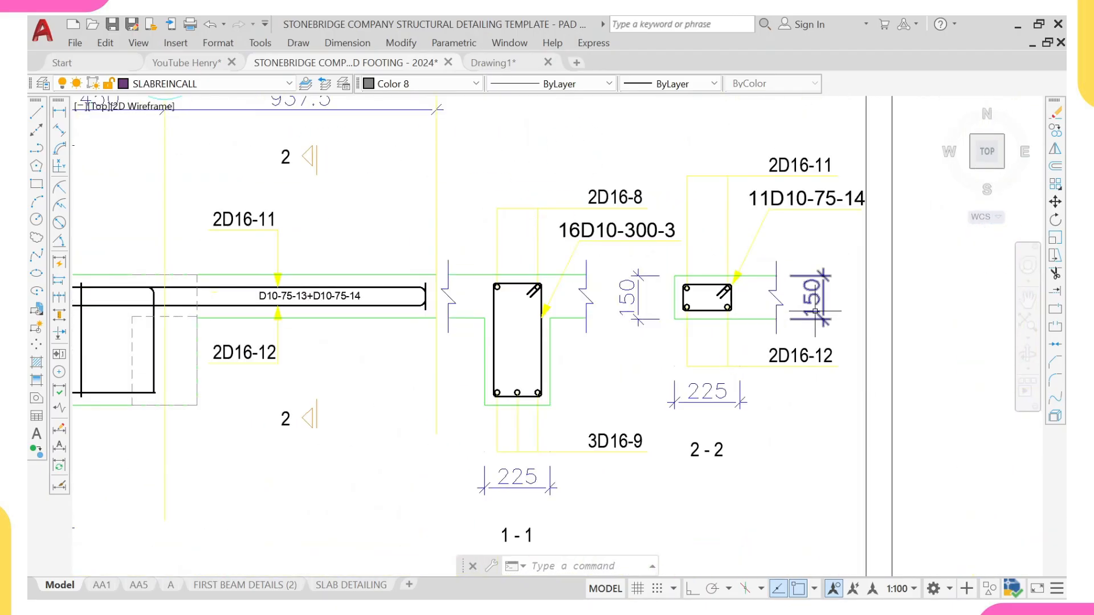
pyautogui.scroll(-7, 816, 311)
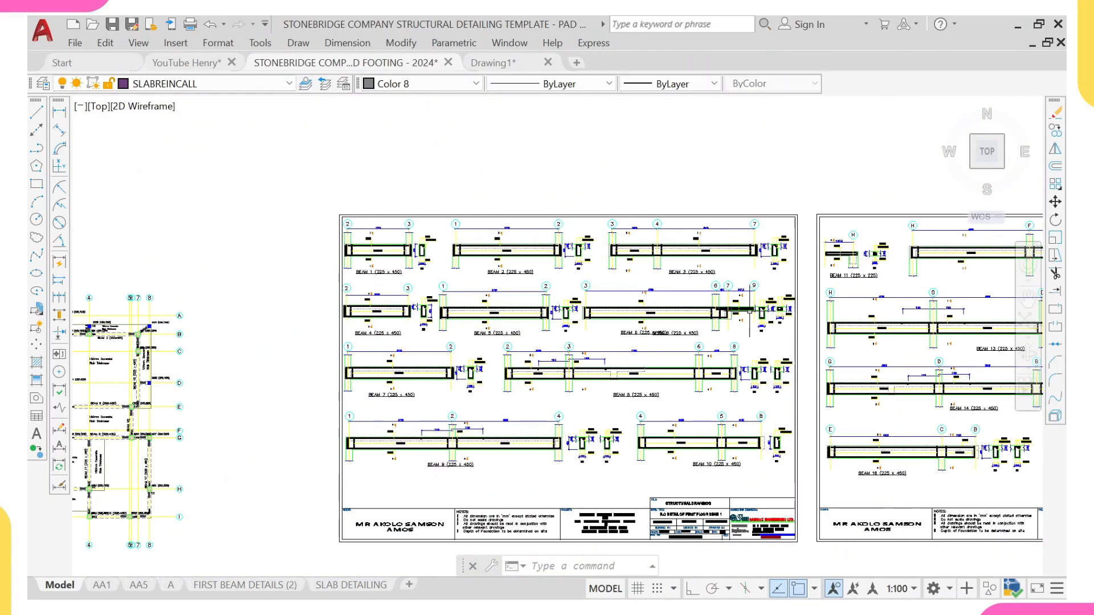
pyautogui.scroll(4, 750, 311)
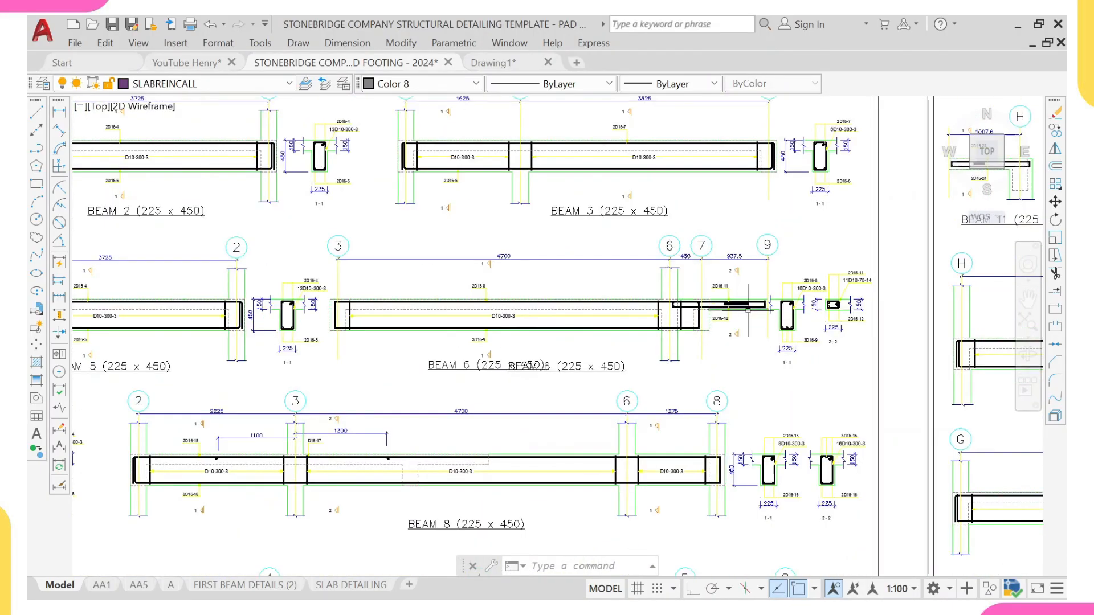
pyautogui.scroll(-10, 749, 311)
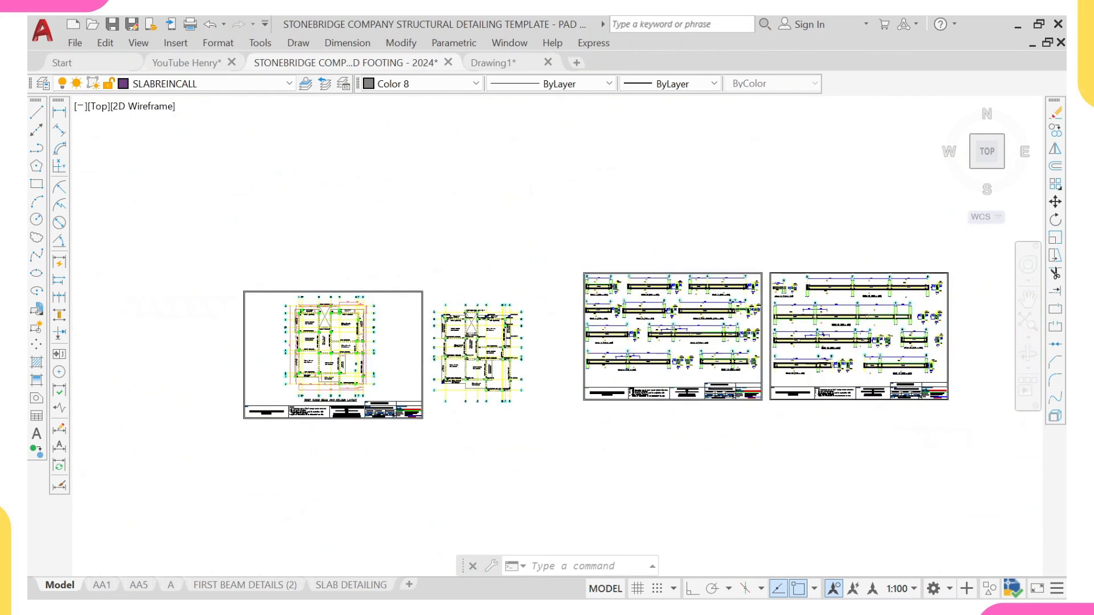
pyautogui.scroll(8, 650, 314)
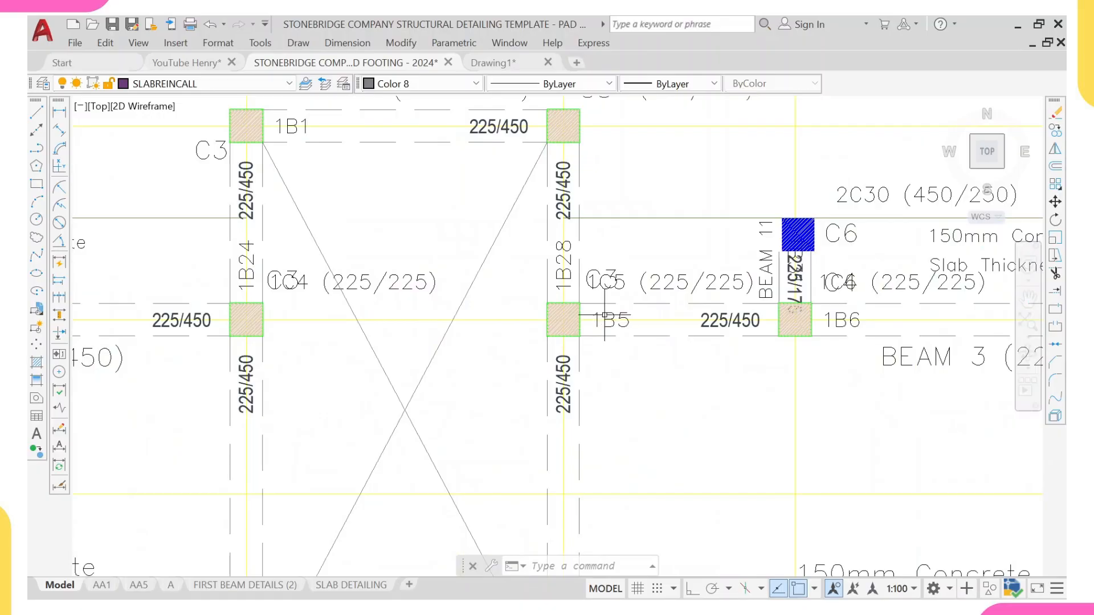
pyautogui.scroll(3, 563, 271)
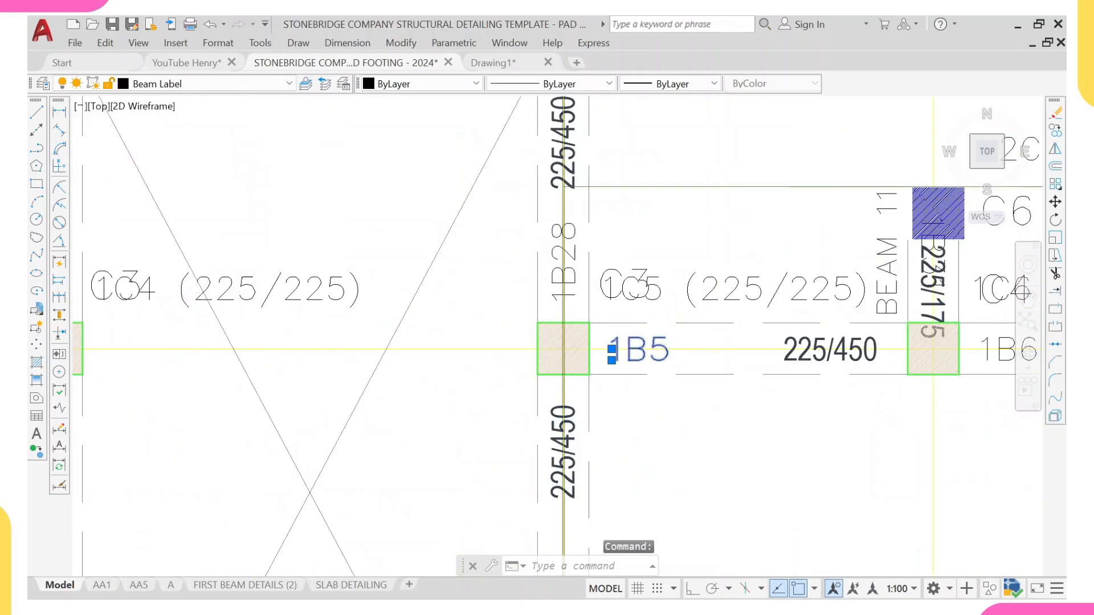
pyautogui.scroll(2, 560, 256)
pyautogui.click(562, 241)
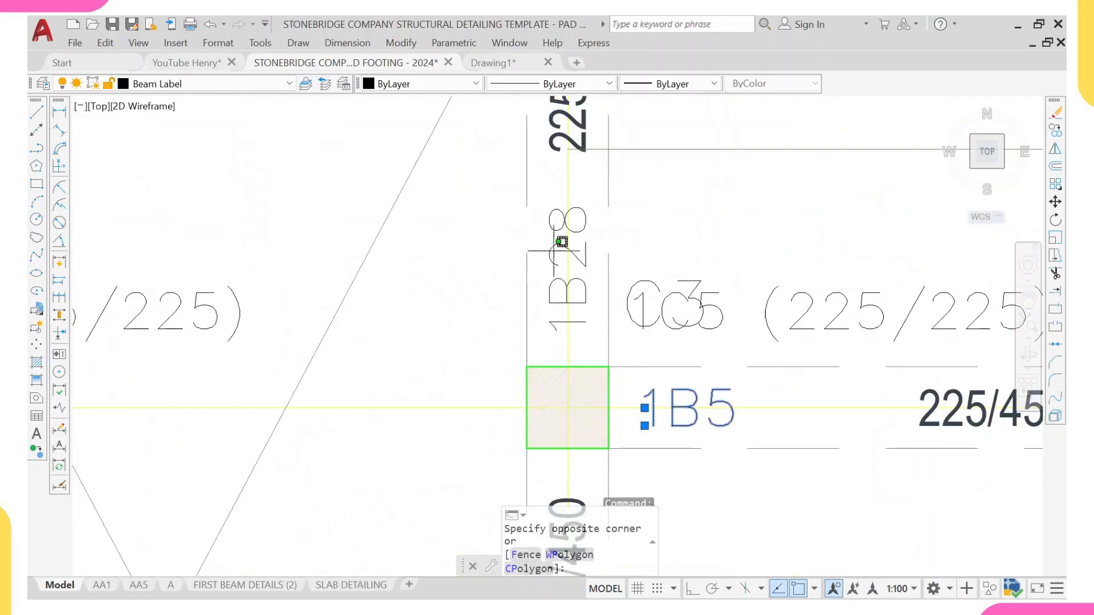
pyautogui.scroll(-3, 561, 182)
pyautogui.scroll(3, 561, 179)
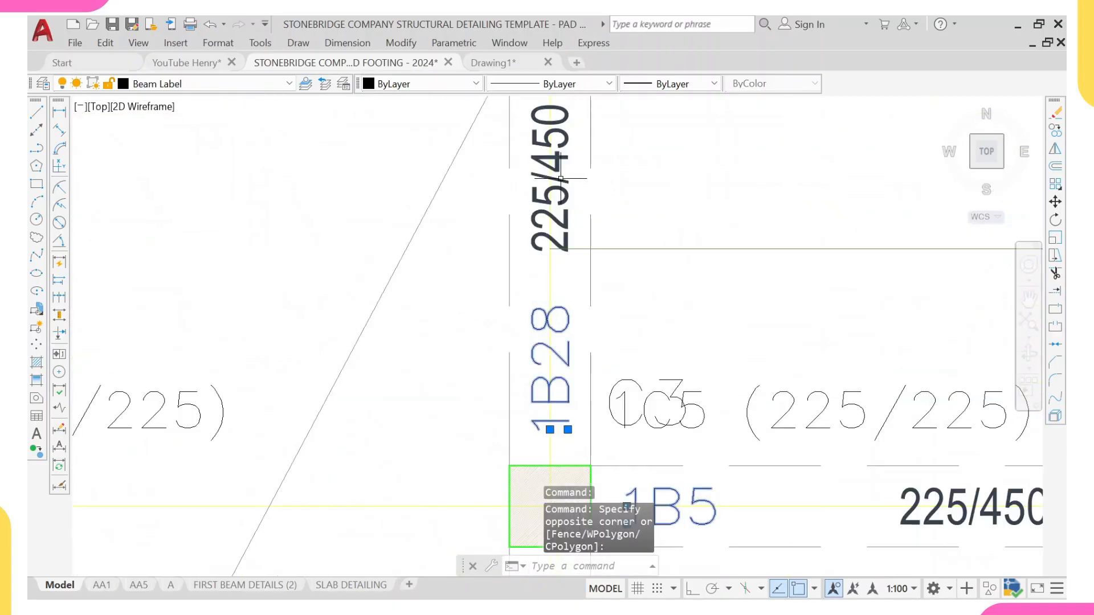
pyautogui.click(560, 178)
pyautogui.scroll(-4, 561, 178)
pyautogui.scroll(4, 689, 255)
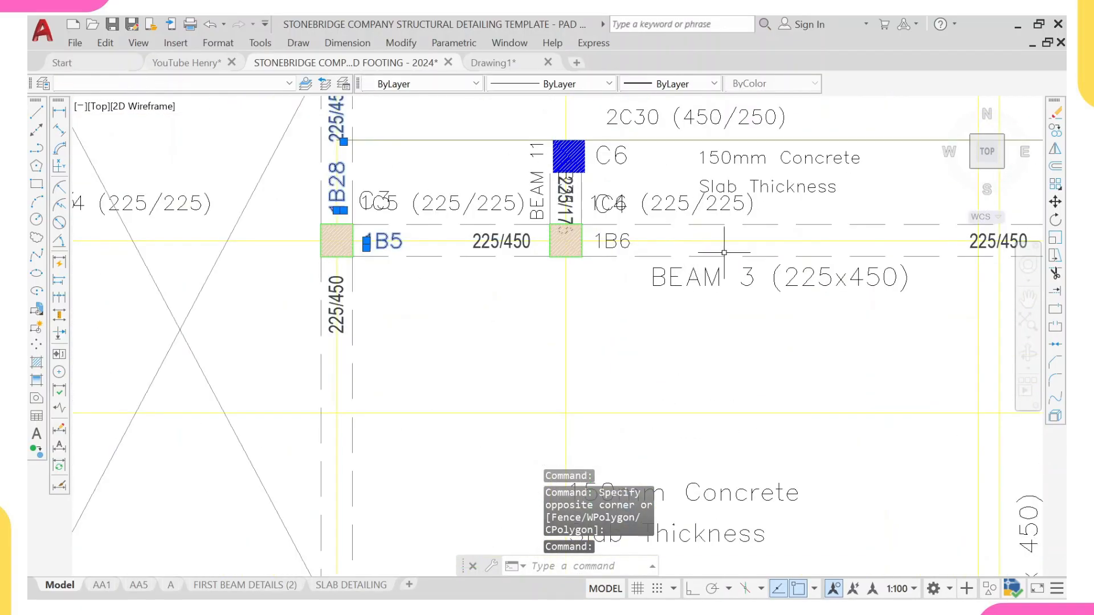
pyautogui.moveTo(645, 255); pyautogui.dragTo(434, 277, button='middle')
pyautogui.scroll(1, 503, 211)
pyautogui.click(483, 224)
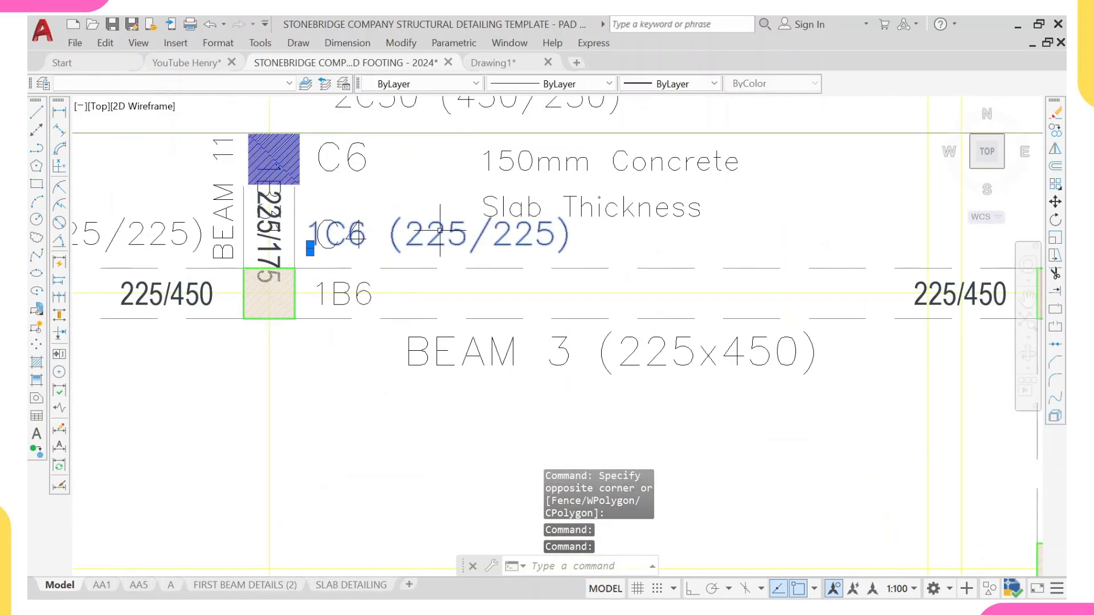
pyautogui.scroll(-1, 402, 230)
pyautogui.click(201, 233)
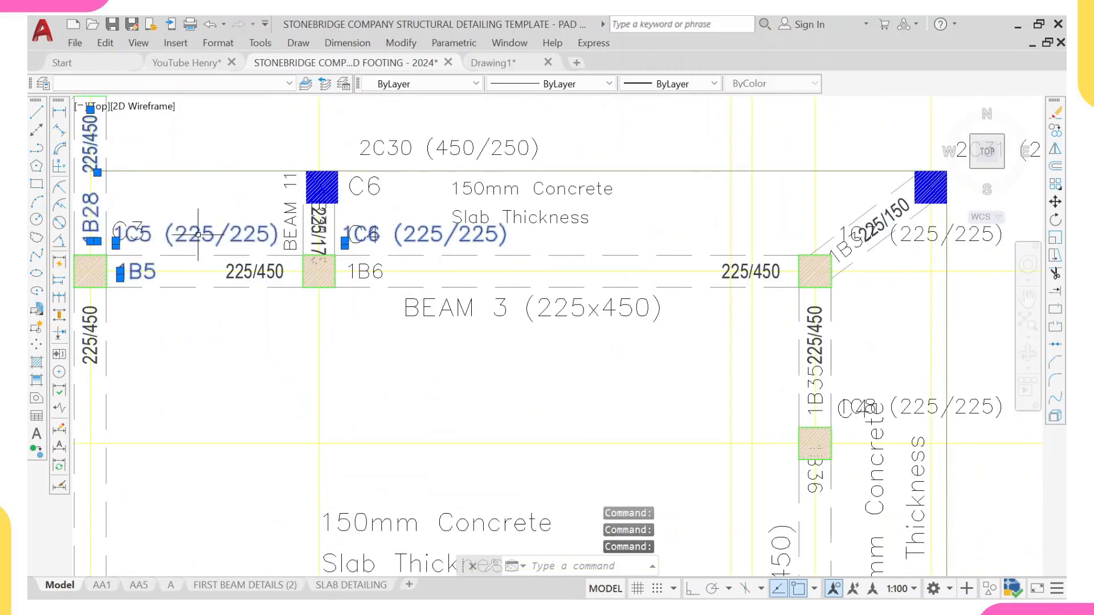
pyautogui.moveTo(199, 235); pyautogui.dragTo(188, 224)
# - Select the 1C5 and 1C3 column labels along grid B together with the 225/450 size labels at both ends of Beam 2
pyautogui.click(165, 230)
pyautogui.scroll(-3, 165, 237)
pyautogui.moveTo(173, 244); pyautogui.dragTo(427, 265, button='middle')
pyautogui.moveTo(307, 245); pyautogui.dragTo(444, 221, button='middle')
pyautogui.scroll(3, 371, 247)
pyautogui.scroll(2, 371, 247)
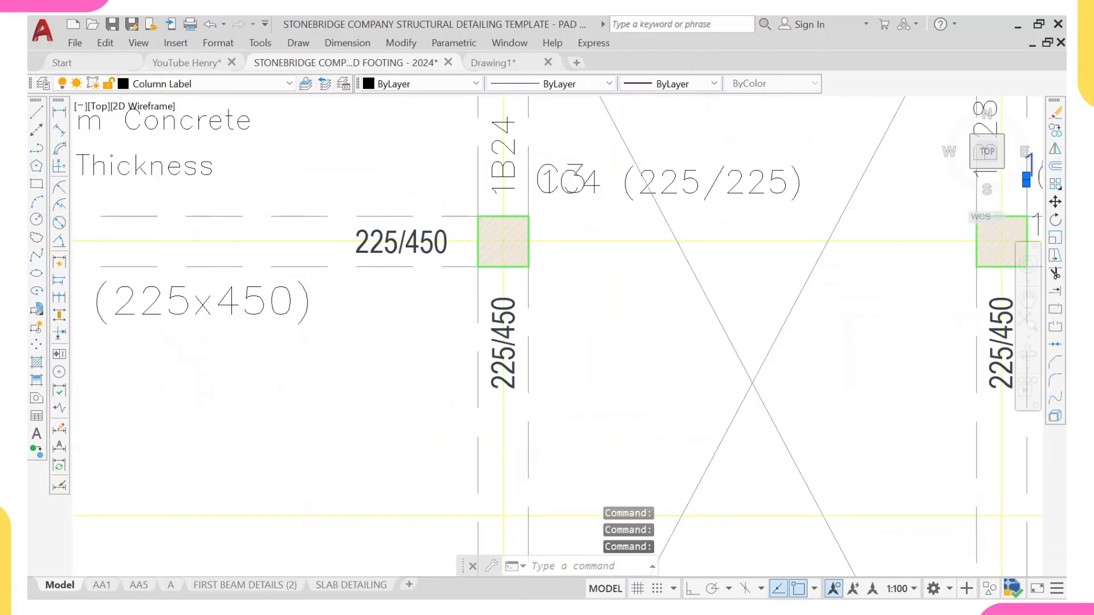
pyautogui.click(410, 244)
pyautogui.scroll(-4, 435, 305)
pyautogui.scroll(4, 384, 300)
pyautogui.click(258, 177)
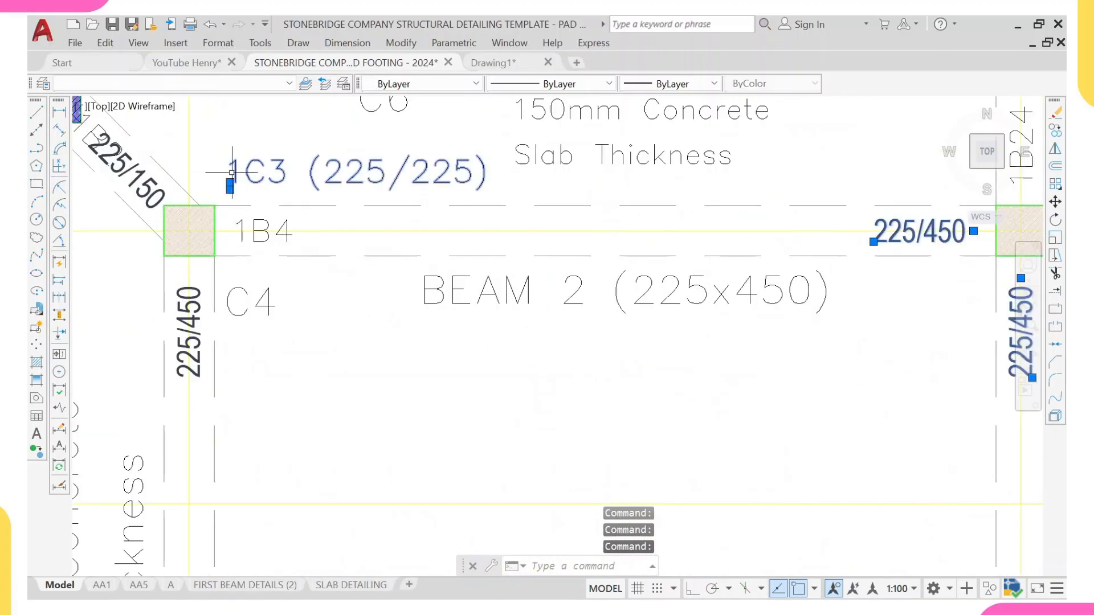
pyautogui.scroll(-4, 187, 293)
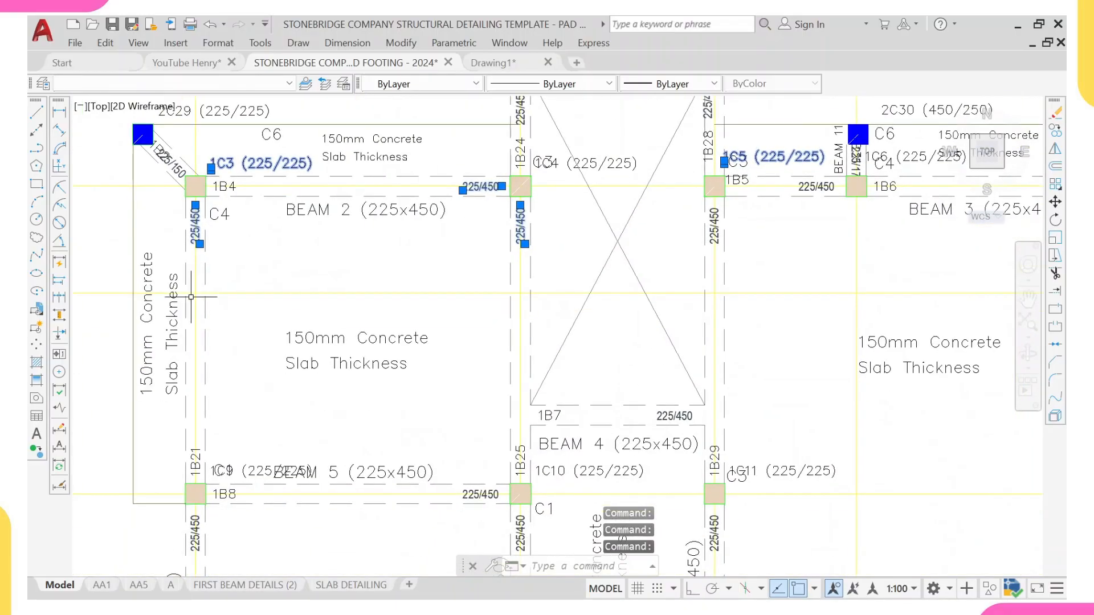
pyautogui.scroll(4, 245, 447)
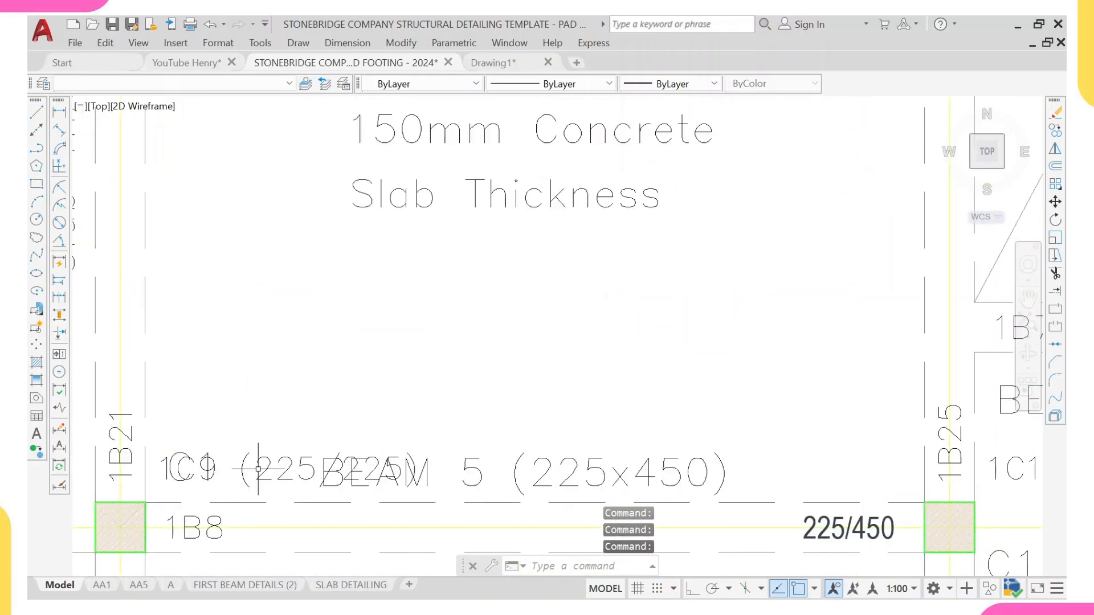
# - Add the 1B25 beam mark and the Beam 5 225/450 label to the selection, extend it to all similar objects, and erase them
pyautogui.moveTo(876, 455); pyautogui.dragTo(778, 329, button='middle')
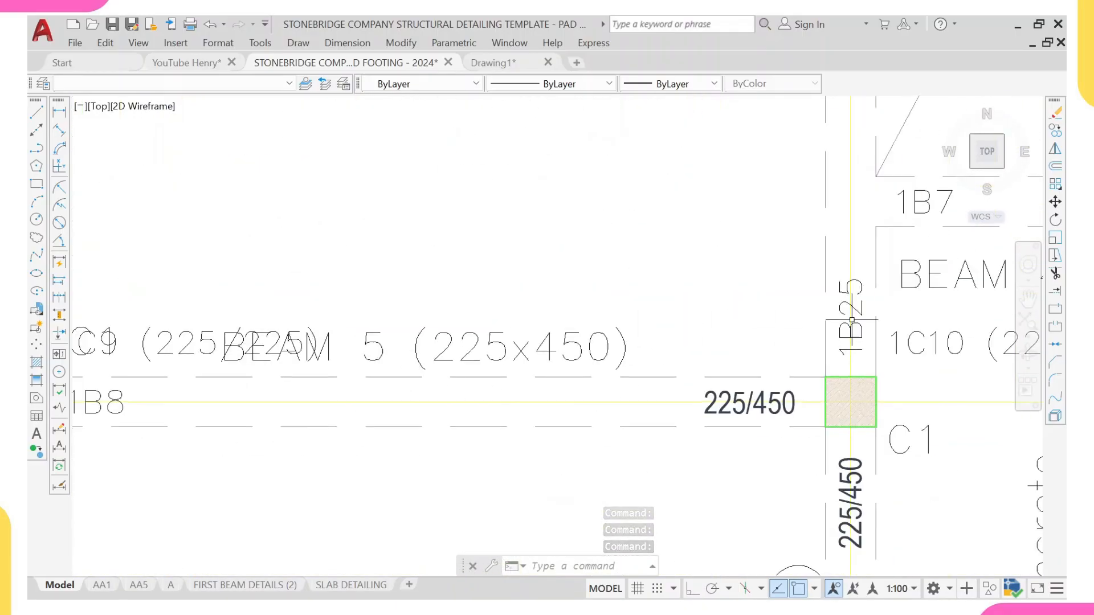
pyautogui.click(851, 327)
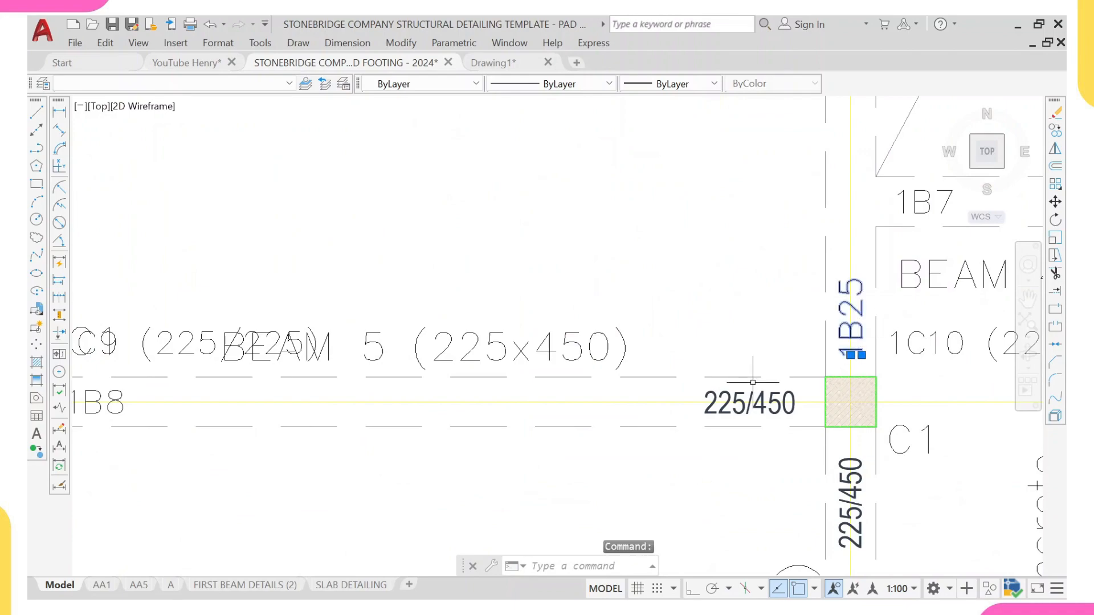
pyautogui.click(749, 399)
pyautogui.rightClick(693, 333)
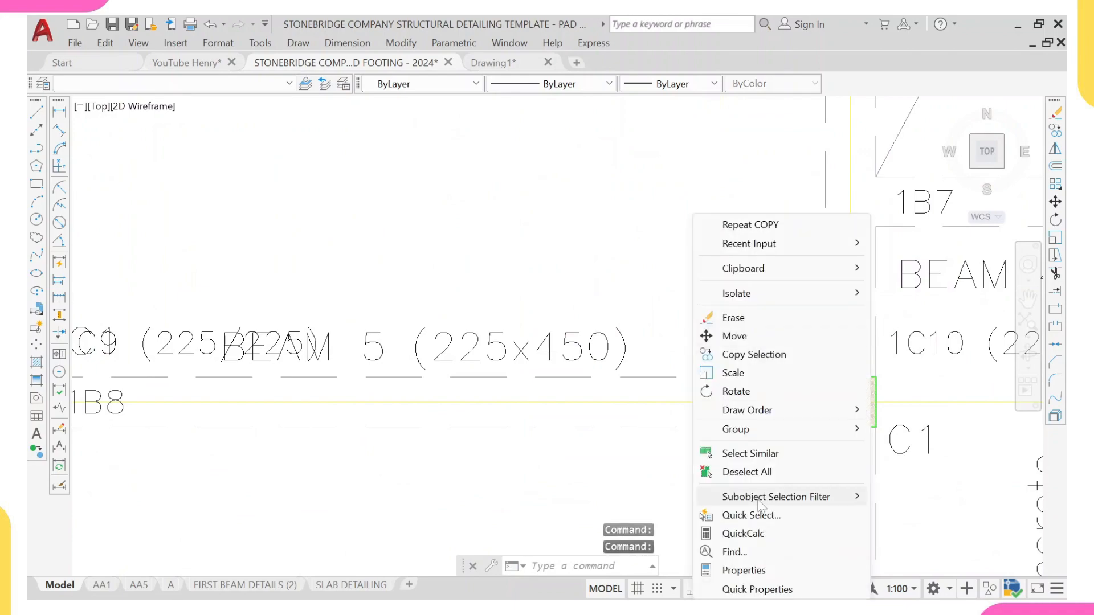
pyautogui.click(751, 453)
pyautogui.scroll(-8, 589, 392)
pyautogui.scroll(2, 590, 392)
pyautogui.scroll(-5, 525, 353)
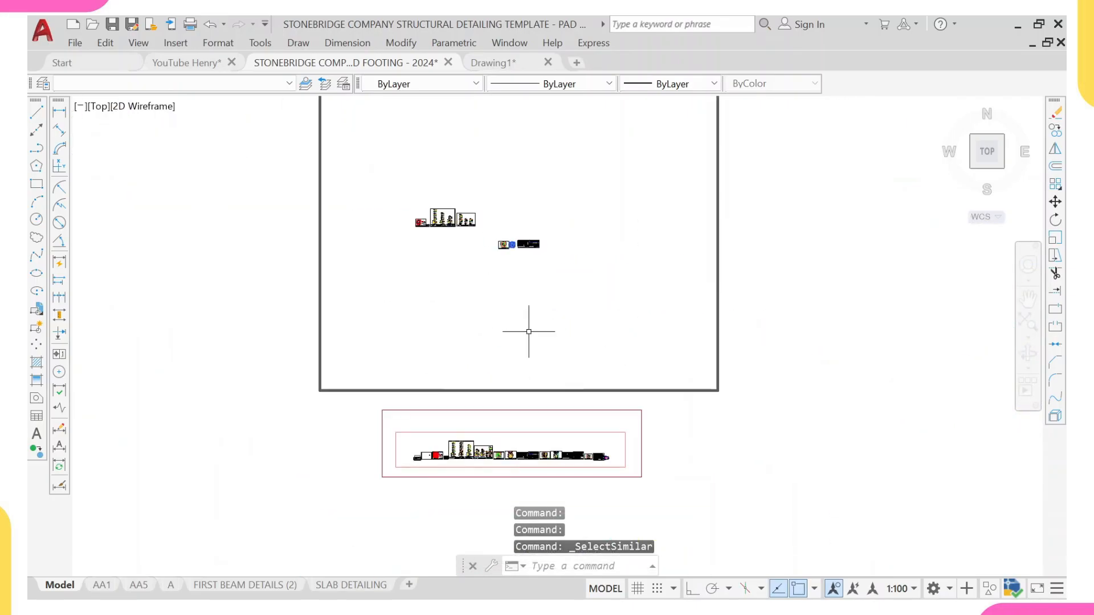
pyautogui.scroll(6, 535, 244)
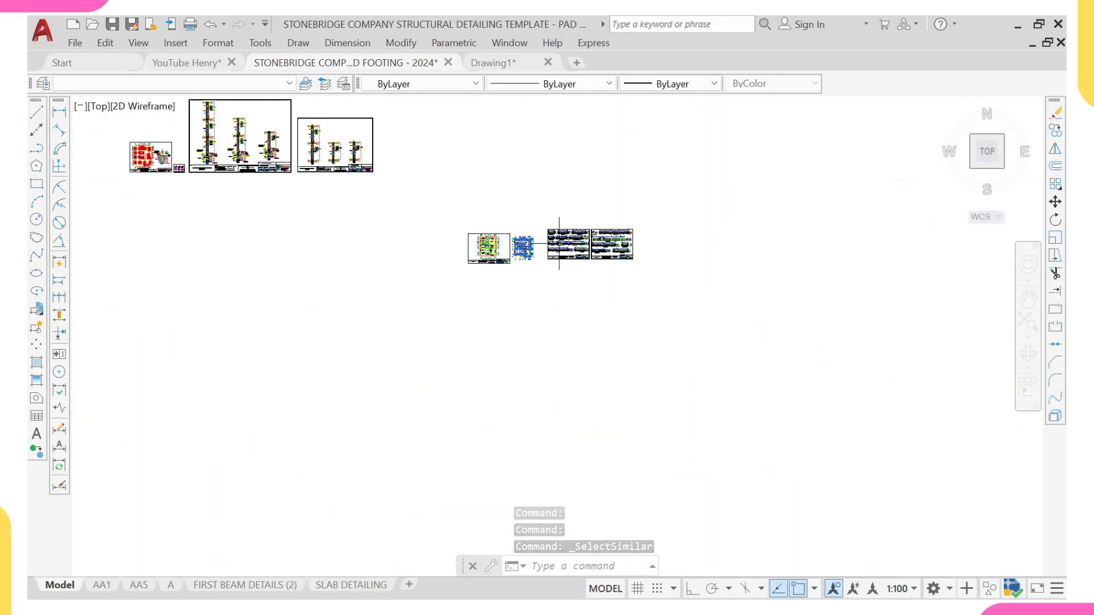
pyautogui.write('E')
pyautogui.press('Return')
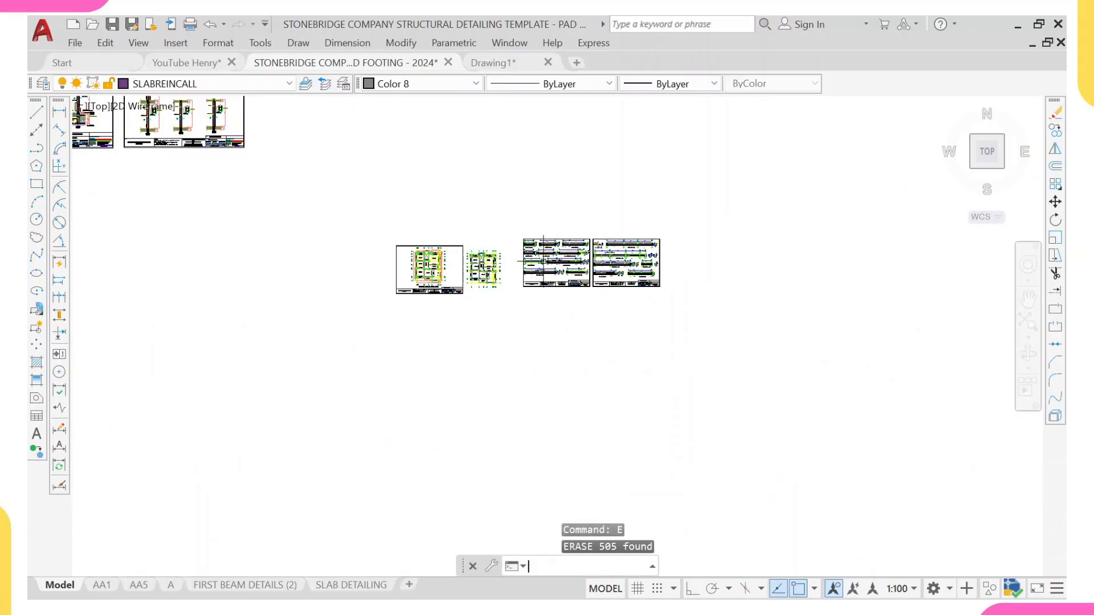
# - Compare the cleaned working plan with the sheet's first-floor layout, checking the column fills around Beam 4
pyautogui.scroll(6, 551, 250)
pyautogui.scroll(8, 349, 300)
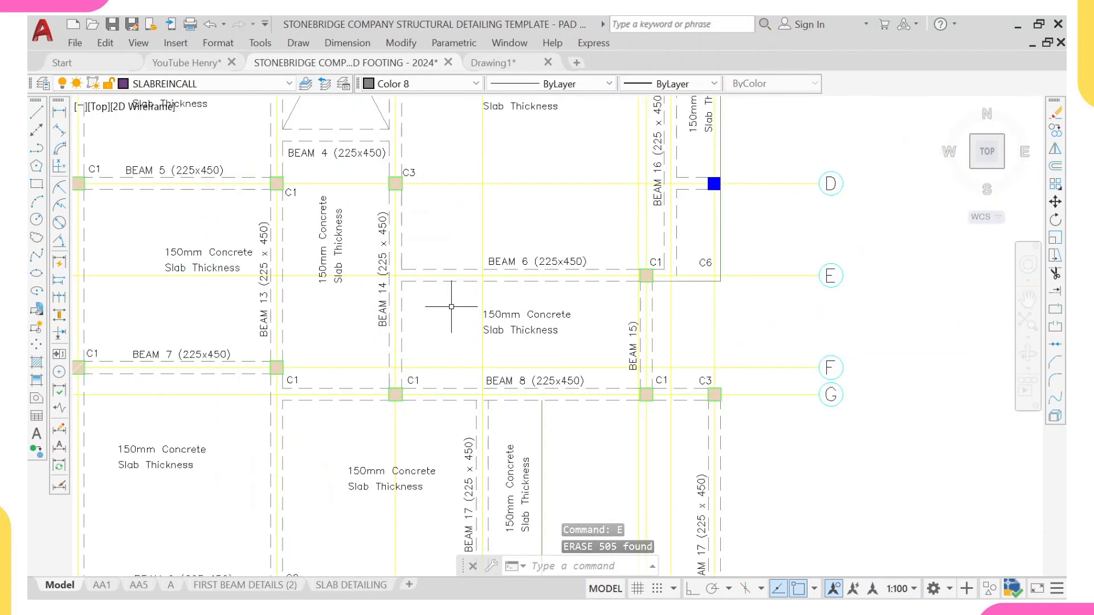
pyautogui.scroll(-4, 451, 307)
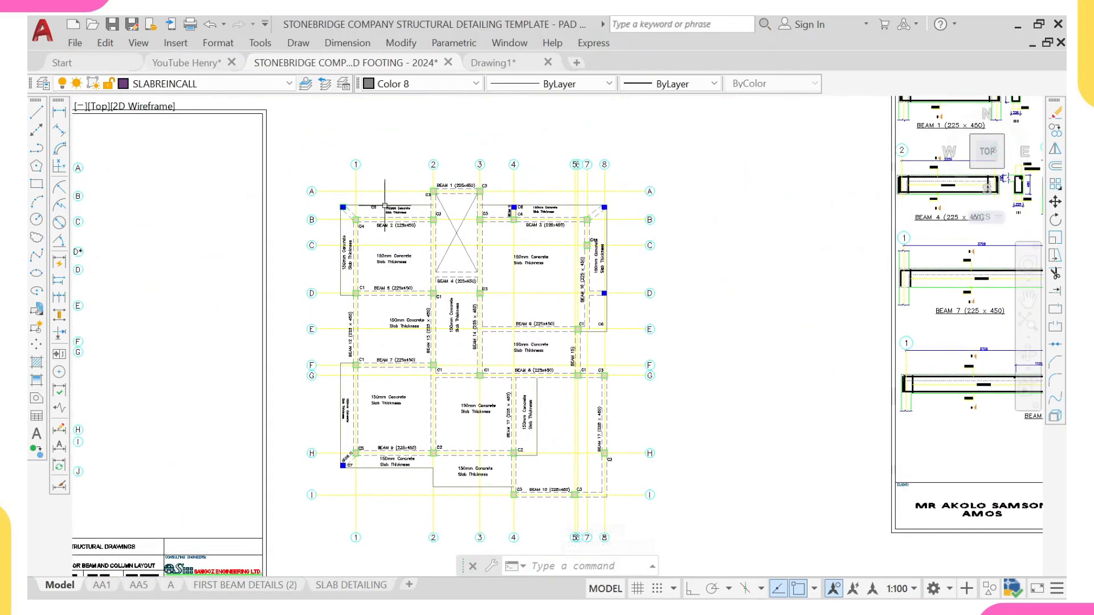
pyautogui.scroll(2, 391, 198)
pyautogui.scroll(-6, 393, 198)
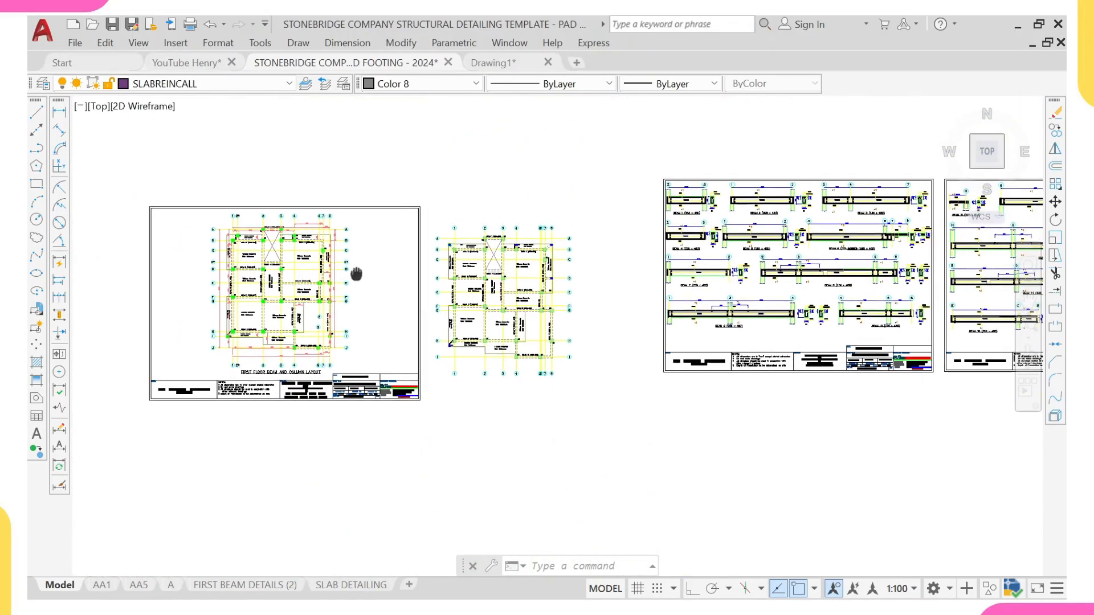
pyautogui.scroll(3, 255, 278)
pyautogui.scroll(8, 274, 256)
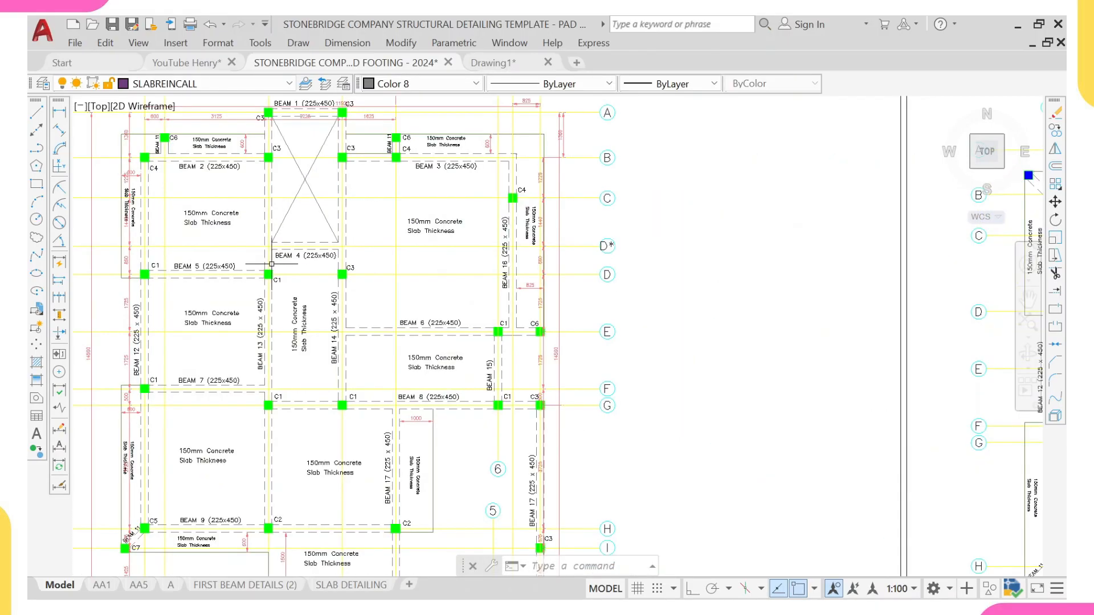
pyautogui.scroll(2, 267, 279)
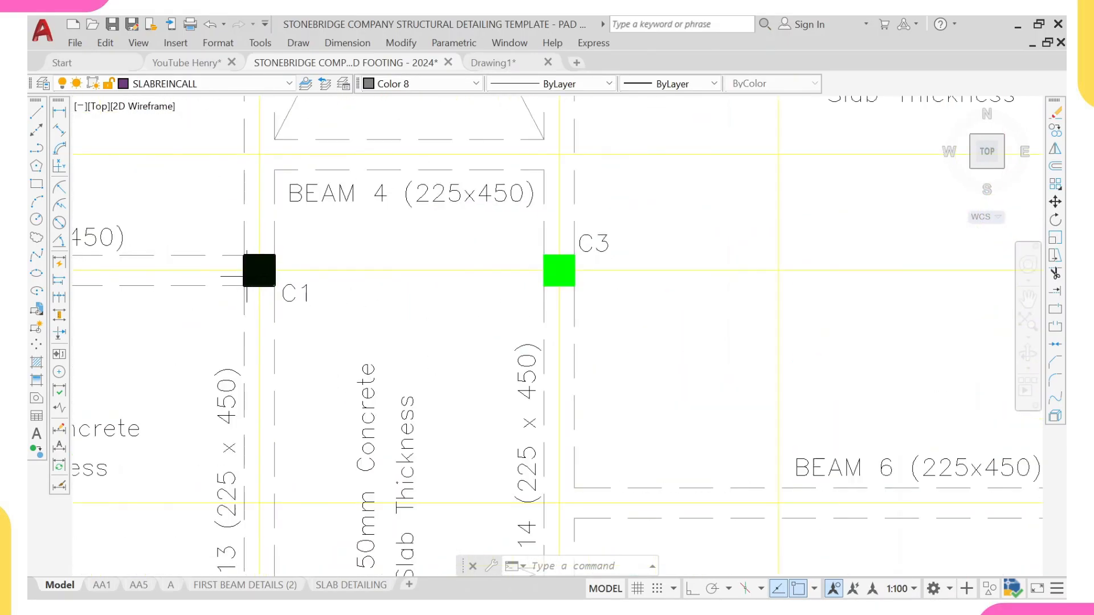
pyautogui.scroll(-6, 266, 273)
pyautogui.scroll(10, 580, 289)
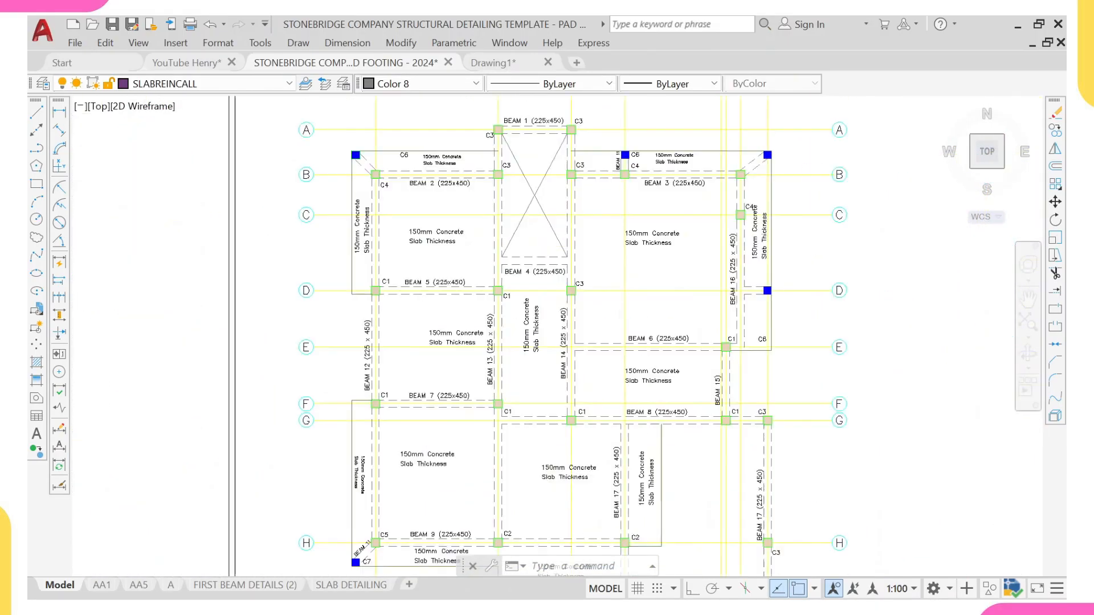
# - Select every column hatch on the working plan that is similar to the one at C3 and set their colour to Green
pyautogui.scroll(6, 543, 287)
pyautogui.click(493, 279)
pyautogui.rightClick(499, 282)
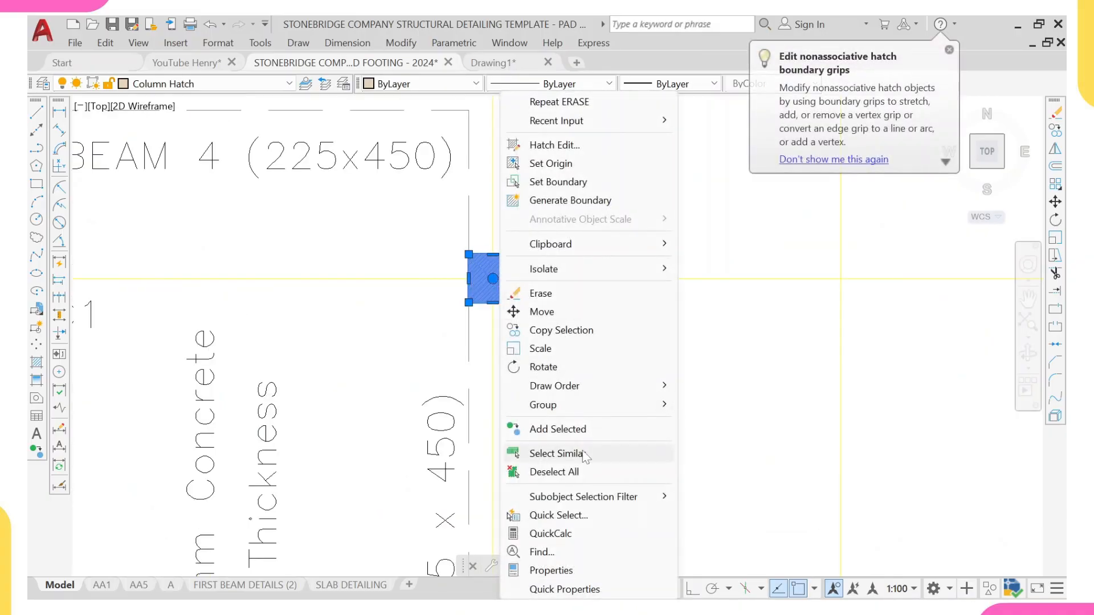
pyautogui.click(556, 454)
pyautogui.scroll(-6, 513, 342)
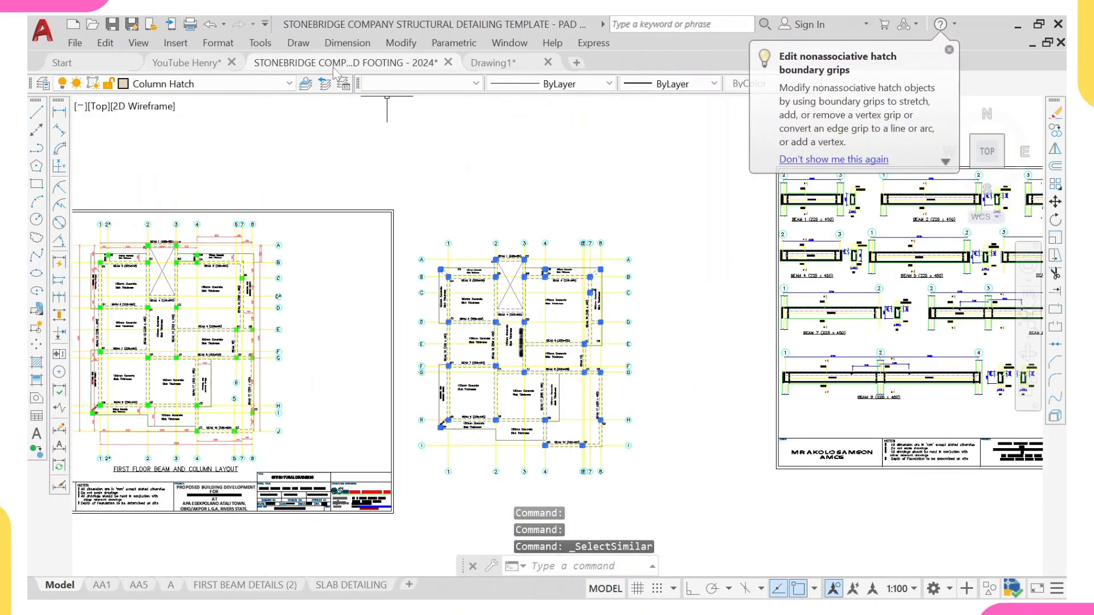
pyautogui.click(410, 87)
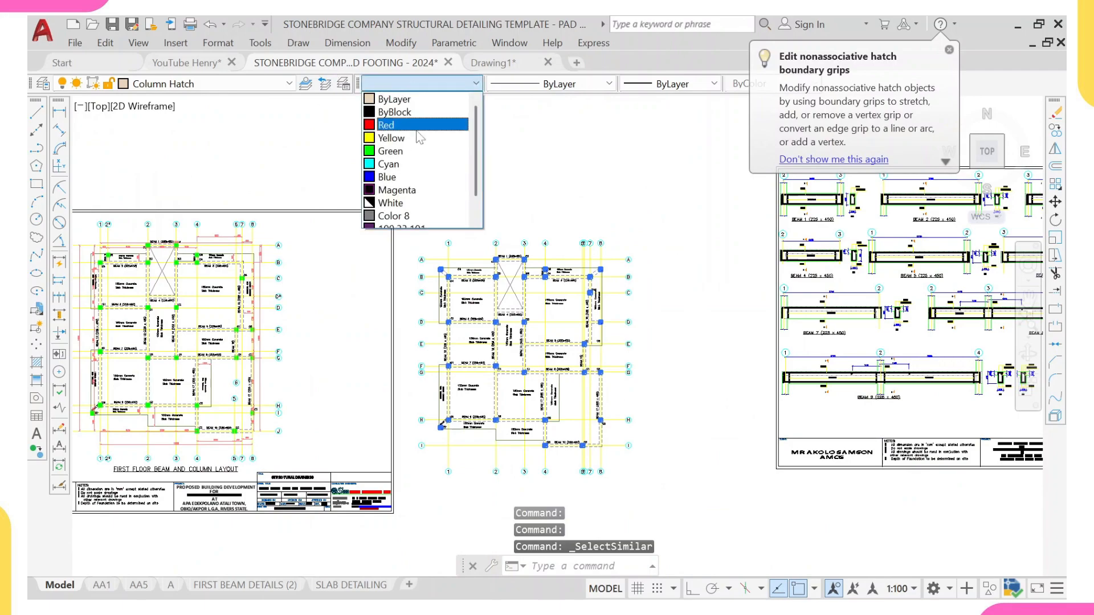
pyautogui.click(402, 160)
pyautogui.scroll(1, 557, 253)
pyautogui.press('Escape')
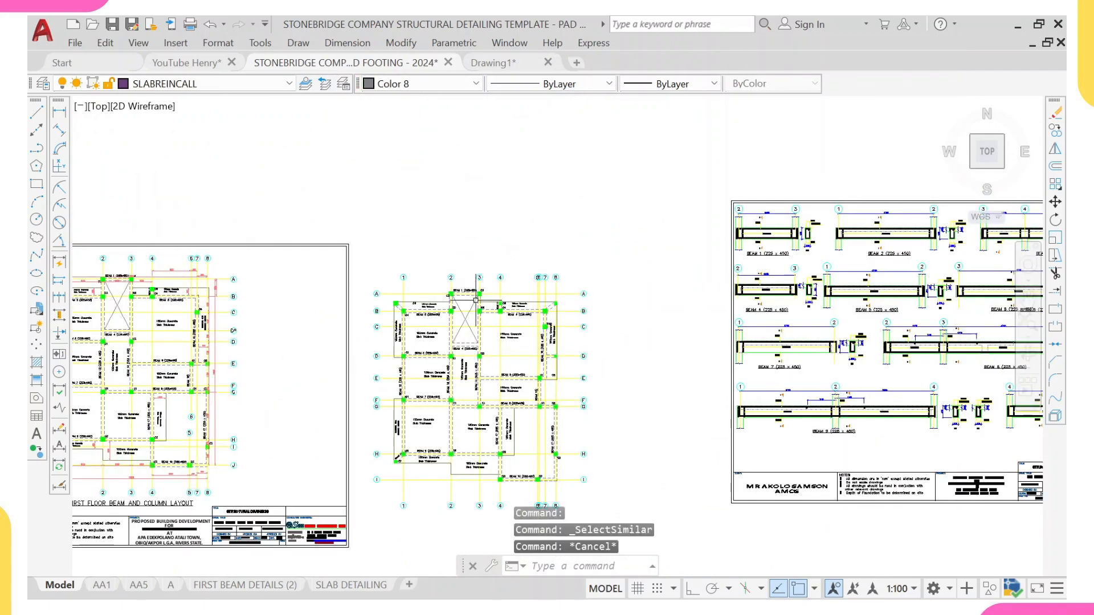
# - Check the working plan against the First Floor Beam and Column Layout sheet, including its grids, columns and slab notes
pyautogui.scroll(4, 509, 221)
pyautogui.scroll(-5, 509, 221)
pyautogui.scroll(4, 228, 215)
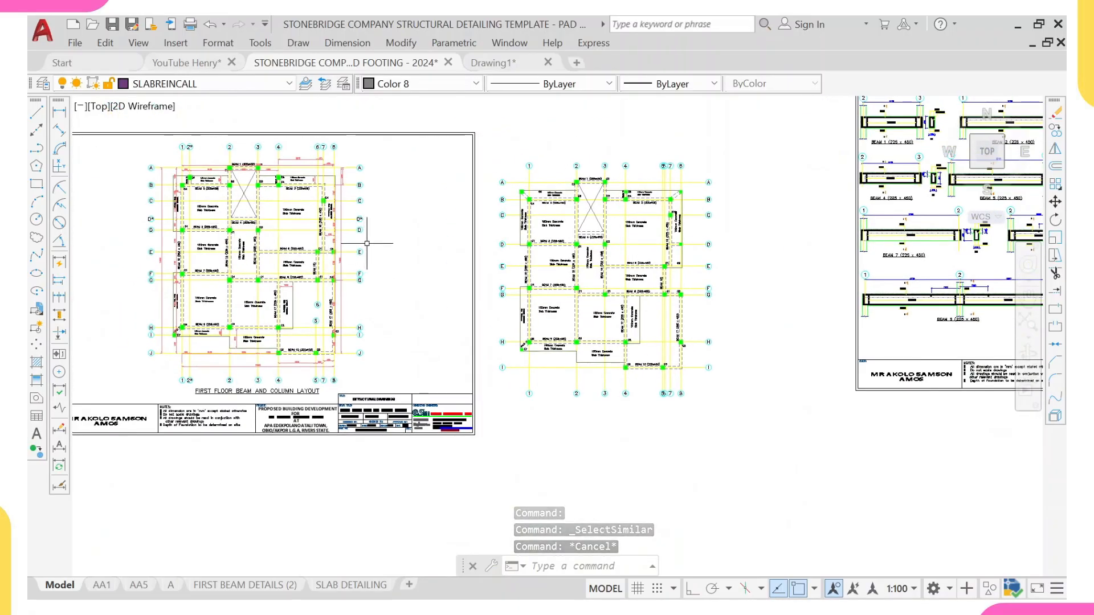
pyautogui.moveTo(524, 296); pyautogui.dragTo(469, 302, button='middle')
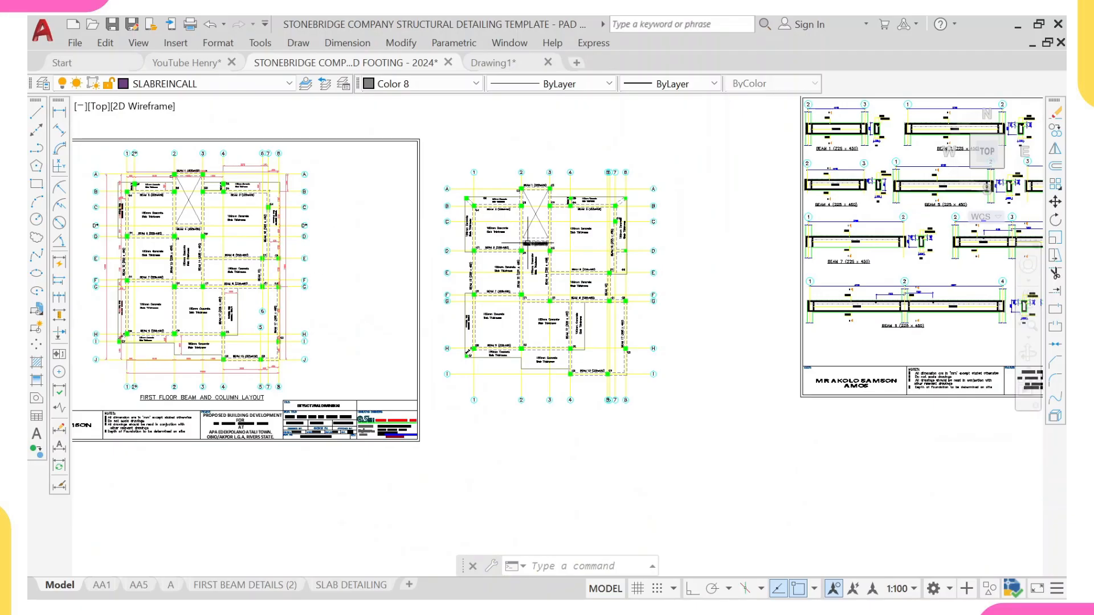
pyautogui.scroll(2, 587, 244)
pyautogui.moveTo(586, 344)
pyautogui.mouseDown(button='middle')
pyautogui.moveTo(591, 286)
pyautogui.moveTo(535, 336)
pyautogui.mouseUp(button='middle')
pyautogui.moveTo(496, 371)
pyautogui.mouseDown(button='middle')
pyautogui.moveTo(477, 382)
pyautogui.moveTo(498, 308)
pyautogui.moveTo(509, 351)
pyautogui.mouseUp(button='middle')
pyautogui.scroll(-2, 416, 290)
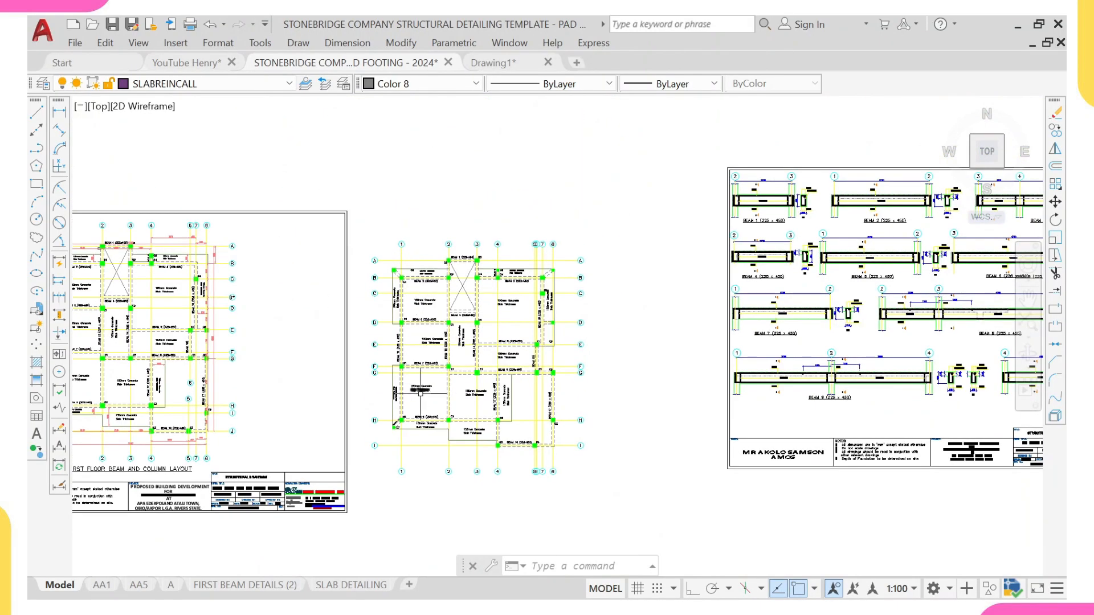
pyautogui.scroll(4, 428, 392)
pyautogui.scroll(-2, 397, 254)
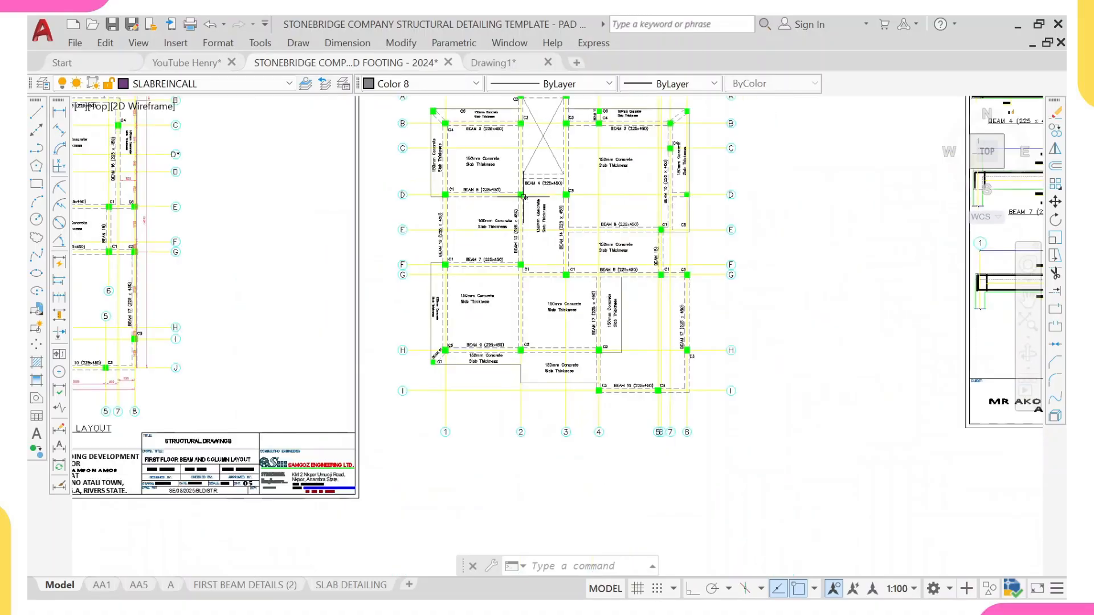
# - Examine the foundation footing layout sheet and the neighbouring column details, and return to the first-floor working plan
pyautogui.scroll(-10, 447, 236)
pyautogui.moveTo(216, 174)
pyautogui.mouseDown(button='middle')
pyautogui.moveTo(285, 163)
pyautogui.moveTo(317, 332)
pyautogui.mouseUp(button='middle')
pyautogui.scroll(-2, 225, 280)
pyautogui.moveTo(225, 280); pyautogui.dragTo(311, 287, button='middle')
pyautogui.scroll(6, 153, 282)
pyautogui.scroll(2, 154, 303)
pyautogui.moveTo(154, 304); pyautogui.dragTo(308, 347, button='middle')
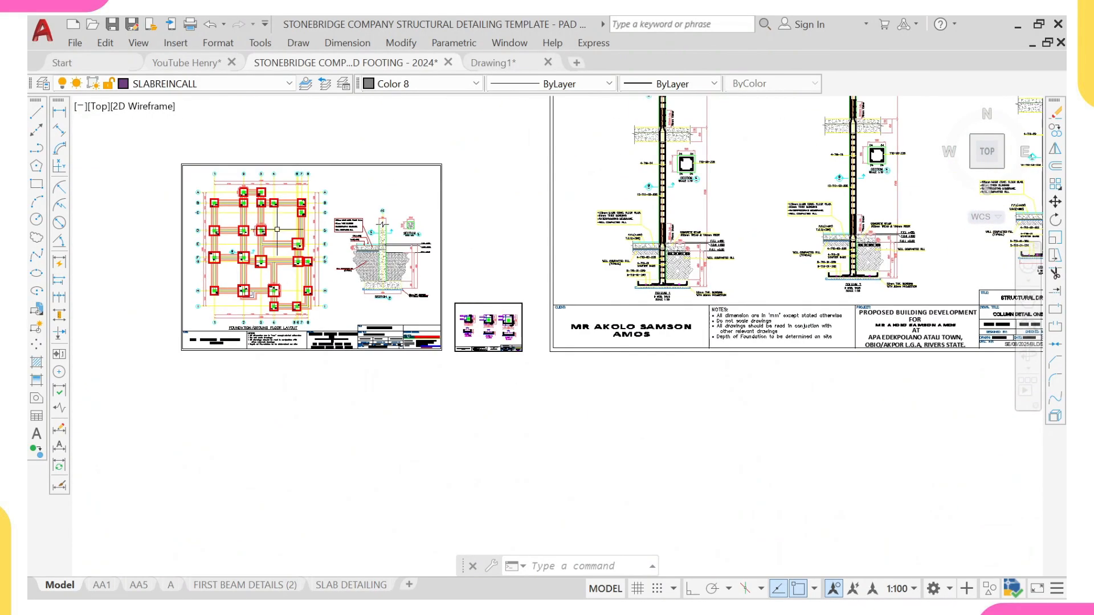
pyautogui.scroll(-6, 291, 256)
pyautogui.moveTo(551, 344); pyautogui.dragTo(281, 251, button='middle')
pyautogui.scroll(6, 605, 306)
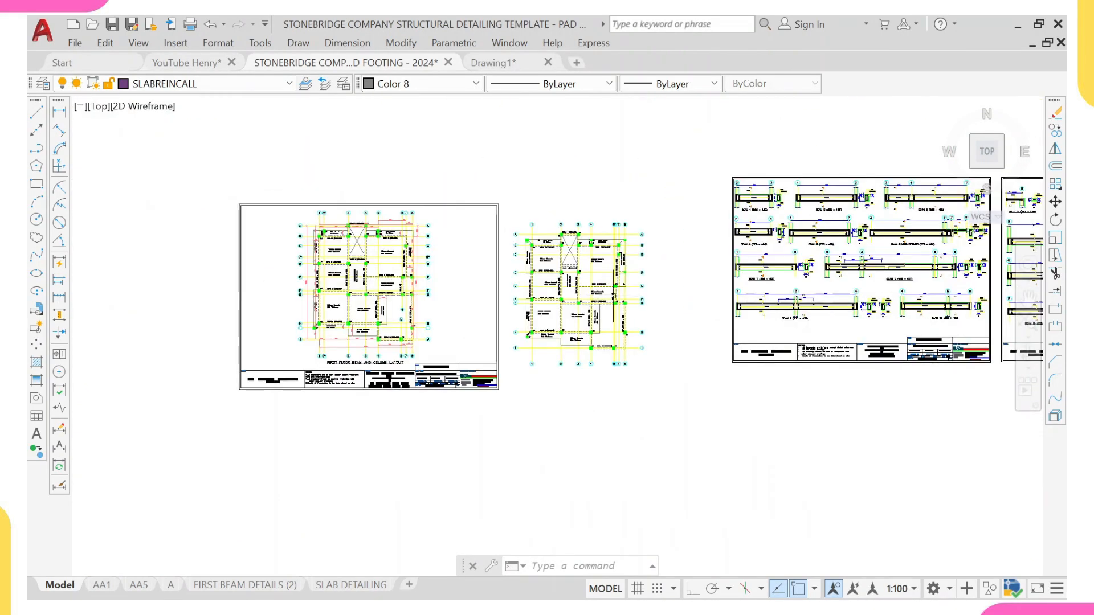
# - Move grid bubbles 1 to 8 along the working plan's upper edge straight up by about 1200 units, with ortho on
pyautogui.scroll(4, 610, 247)
pyautogui.moveTo(523, 187); pyautogui.dragTo(509, 285, button='middle')
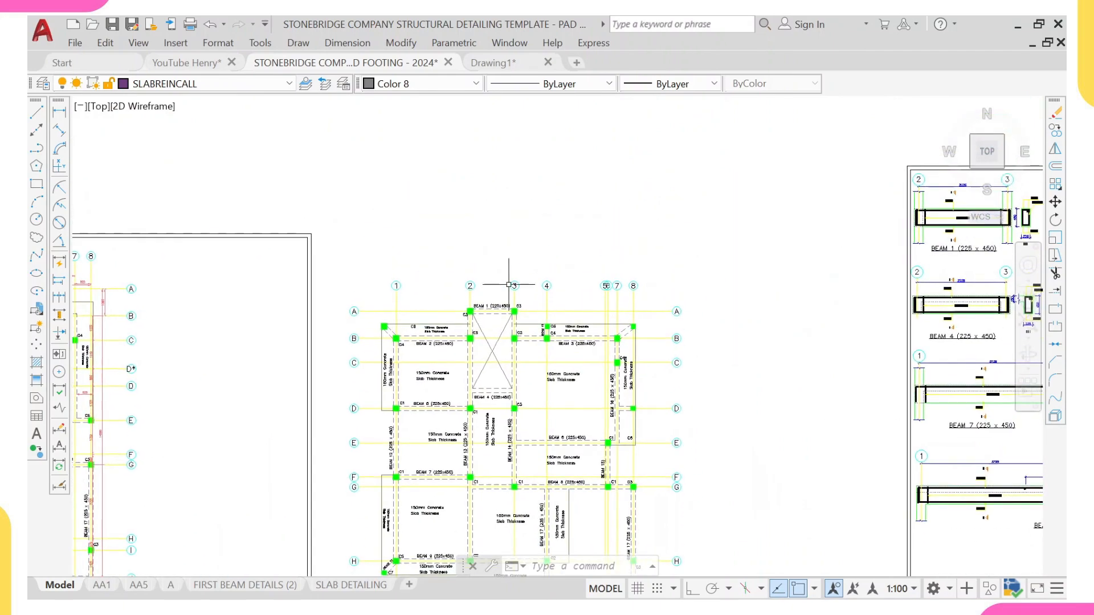
pyautogui.click(371, 246)
pyautogui.click(699, 297)
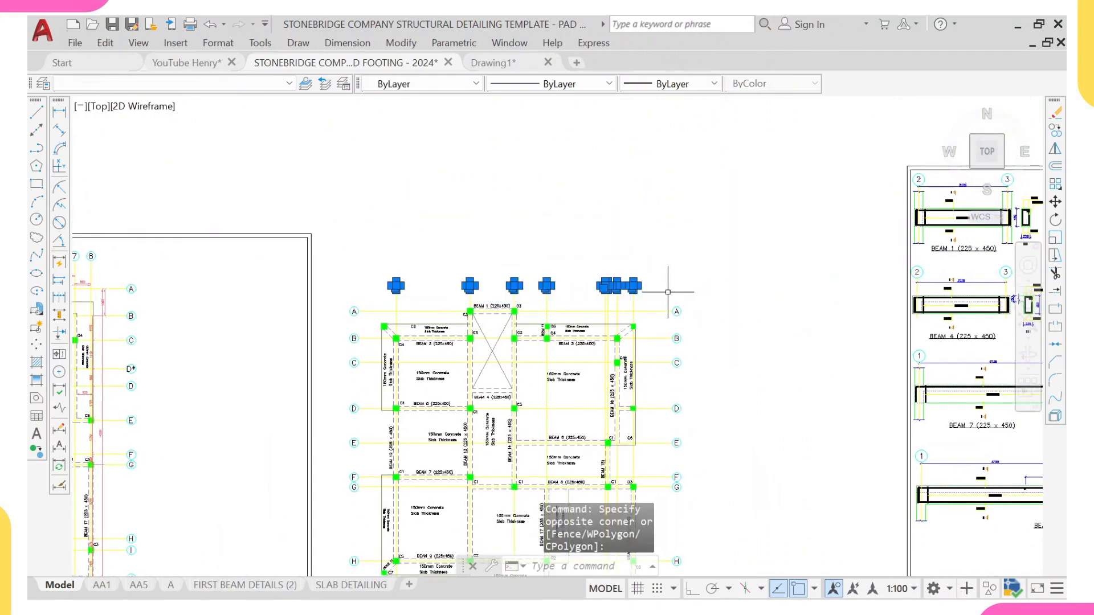
pyautogui.scroll(2, 576, 290)
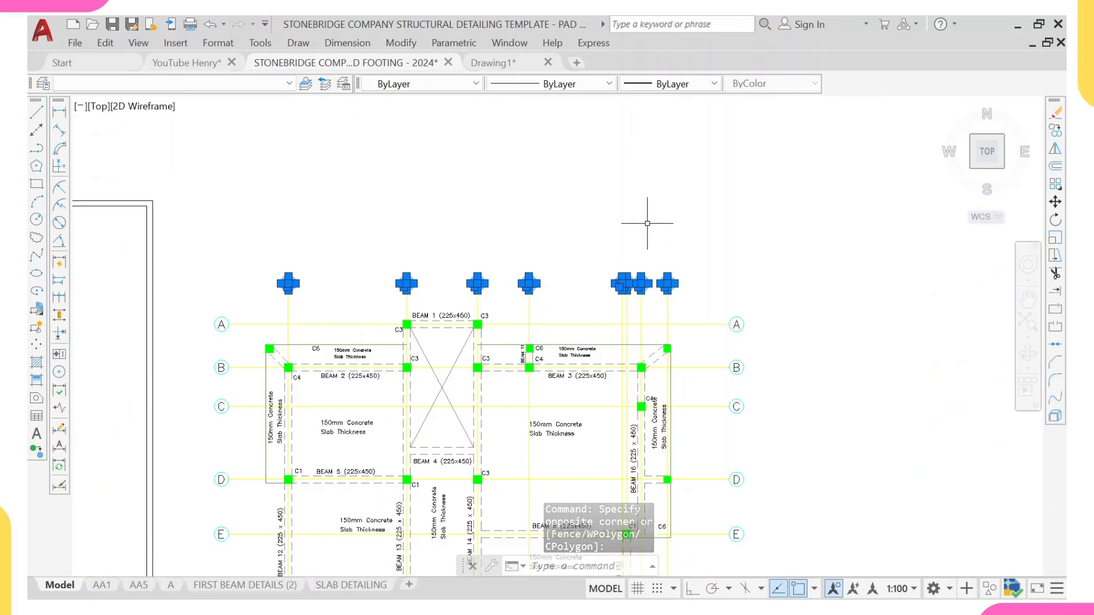
pyautogui.press('F8')
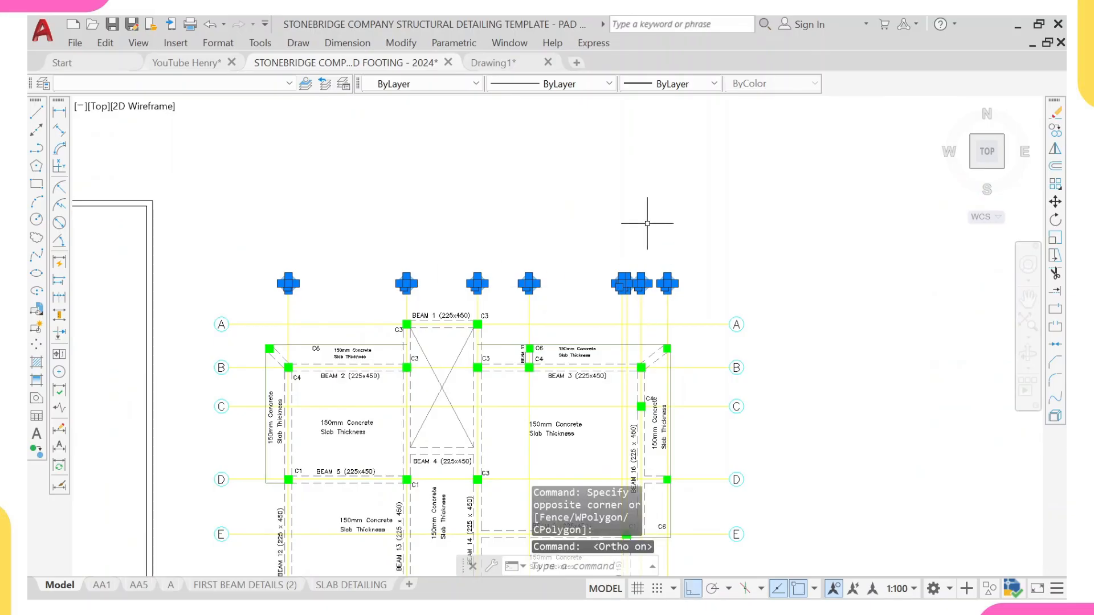
pyautogui.press('Return')
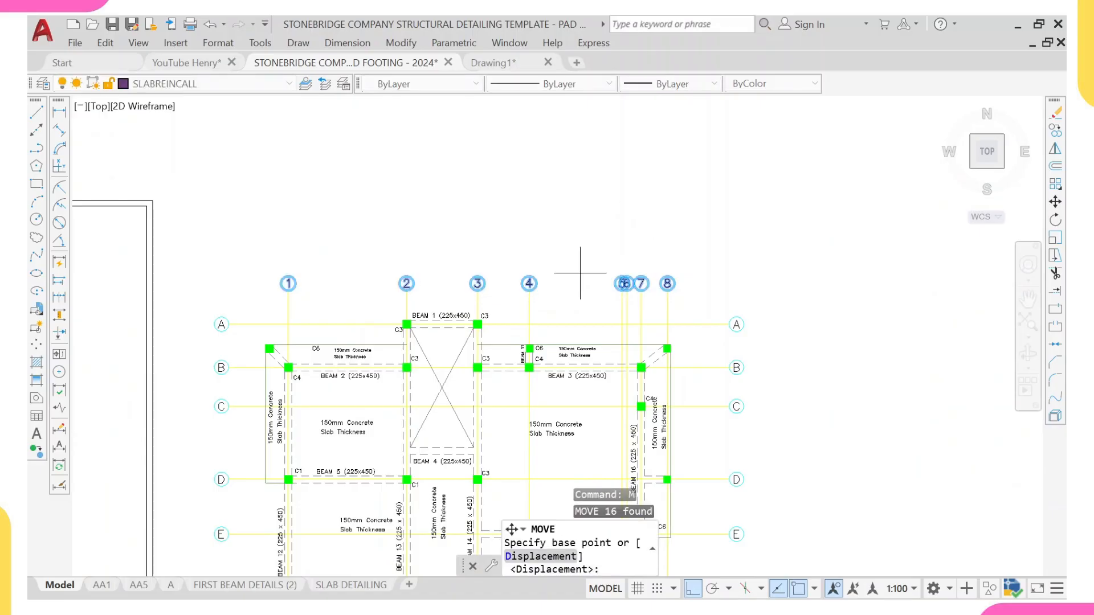
pyautogui.click(529, 290)
pyautogui.scroll(6, 532, 236)
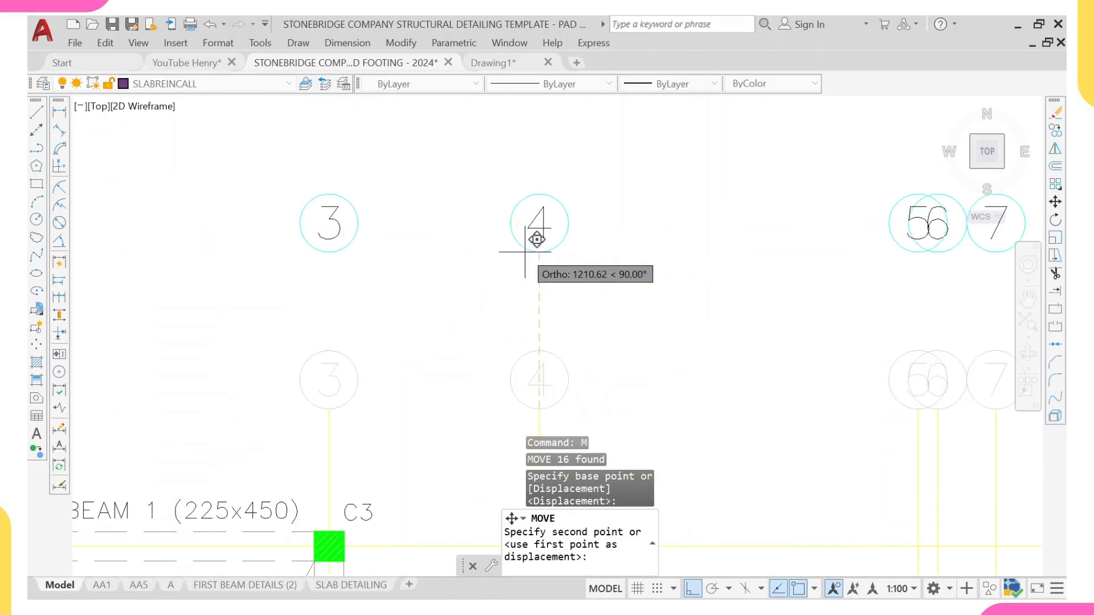
pyautogui.click(547, 257)
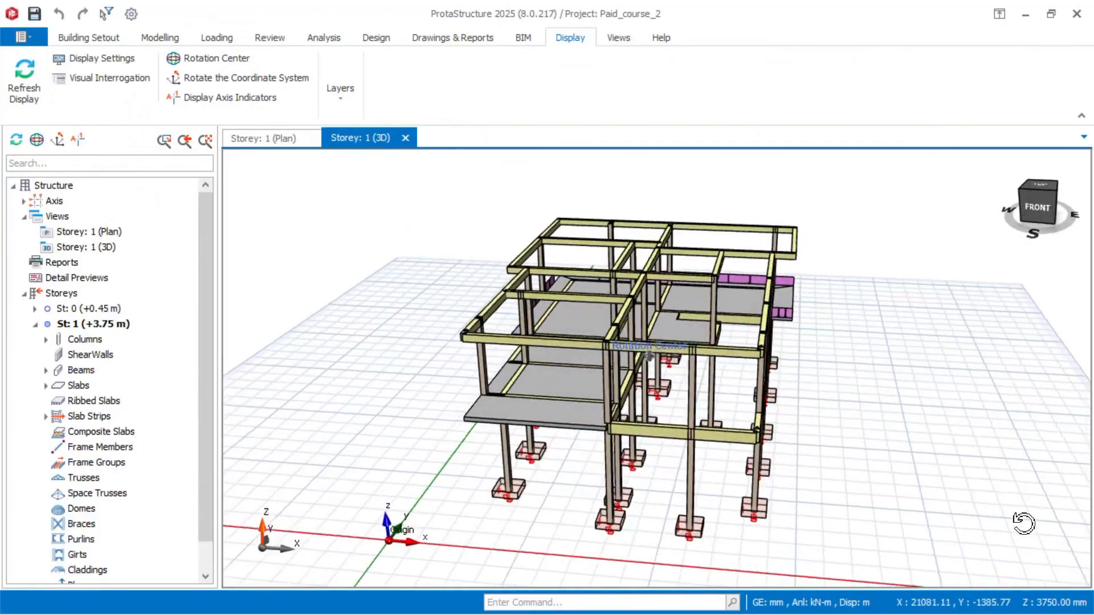
pyautogui.moveTo(1082, 520)
pyautogui.mouseDown(button='middle')
pyautogui.moveTo(1047, 521)
pyautogui.moveTo(1065, 524)
pyautogui.mouseUp(button='middle')
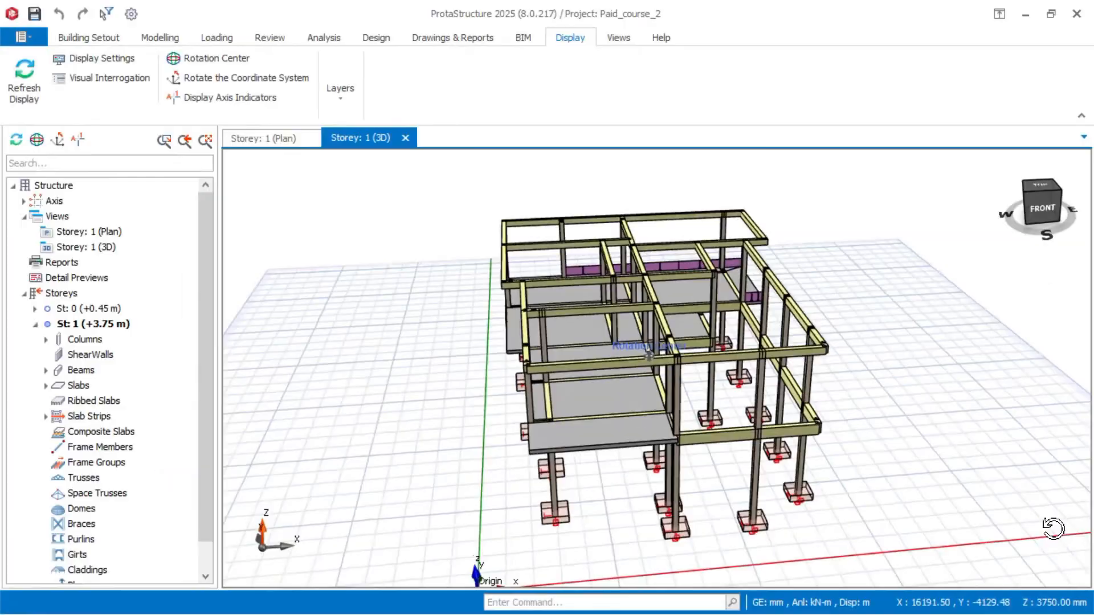
pyautogui.moveTo(1054, 527); pyautogui.dragTo(1004, 533, button='middle')
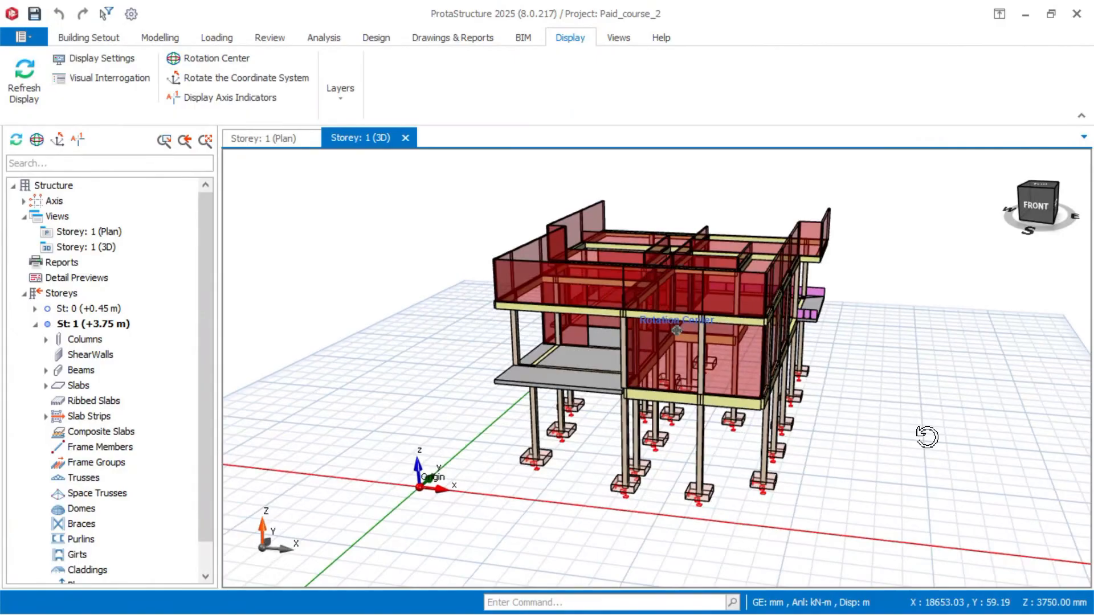
pyautogui.moveTo(925, 437); pyautogui.dragTo(994, 432, button='middle')
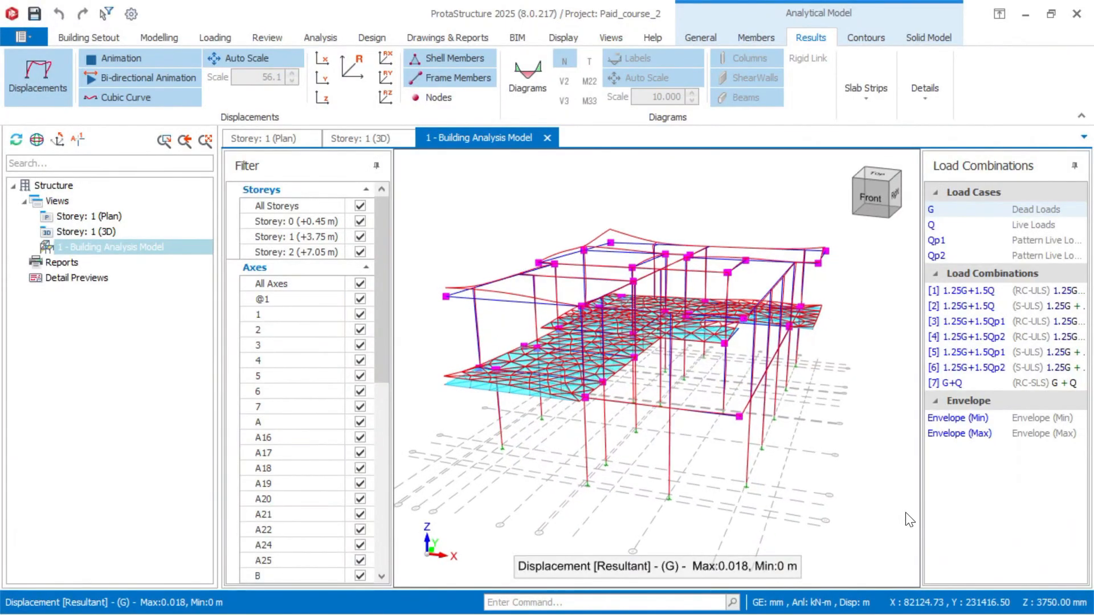
pyautogui.moveTo(905, 511); pyautogui.dragTo(1093, 514, button='middle')
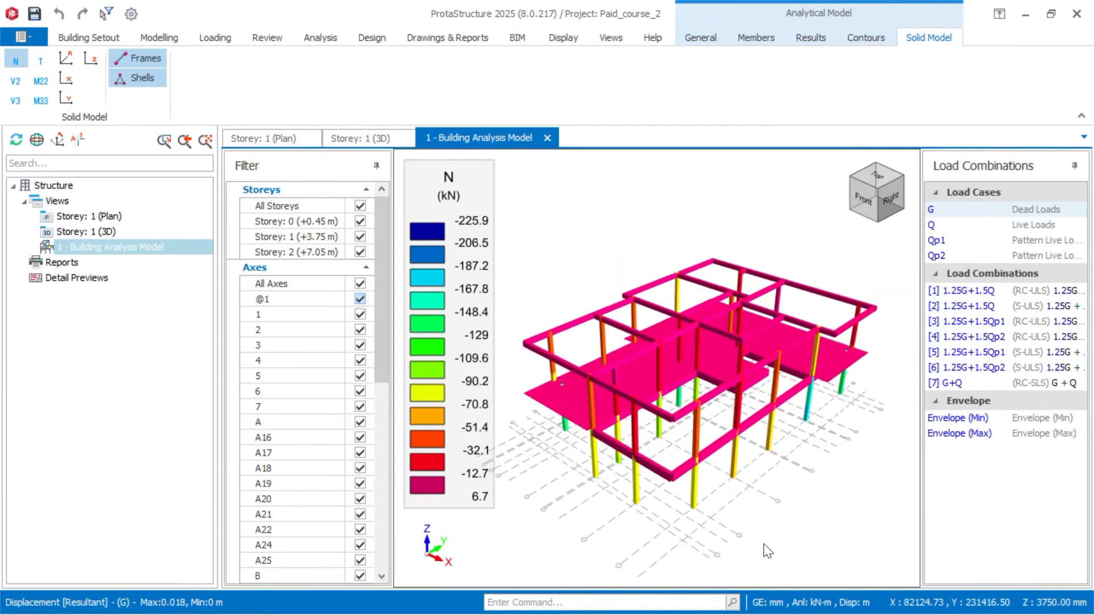
pyautogui.moveTo(785, 549); pyautogui.dragTo(819, 539, button='middle')
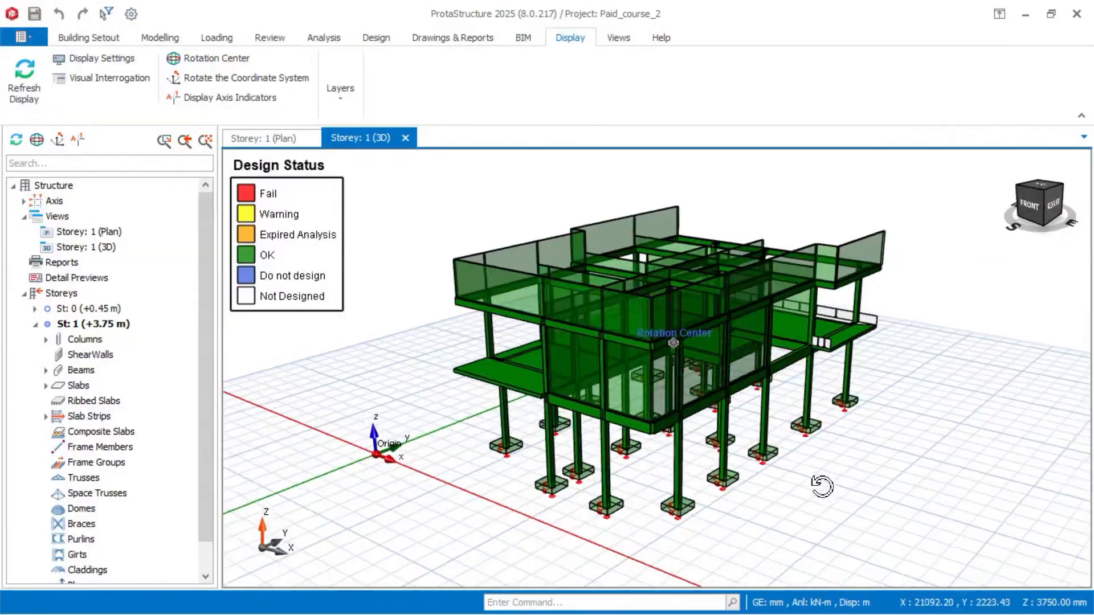
pyautogui.moveTo(823, 484); pyautogui.dragTo(852, 484, button='middle')
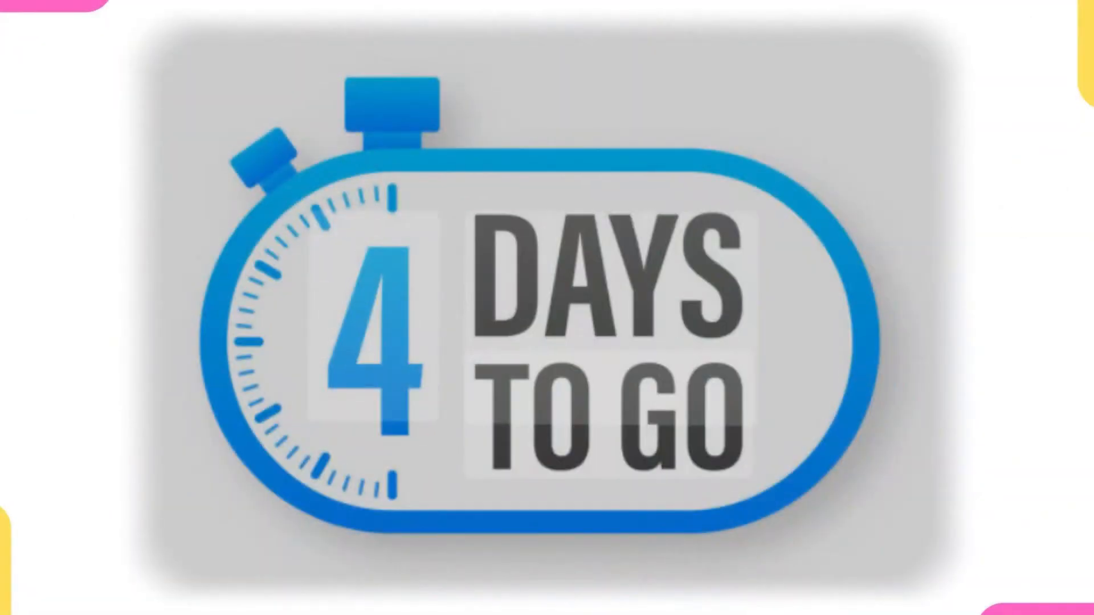
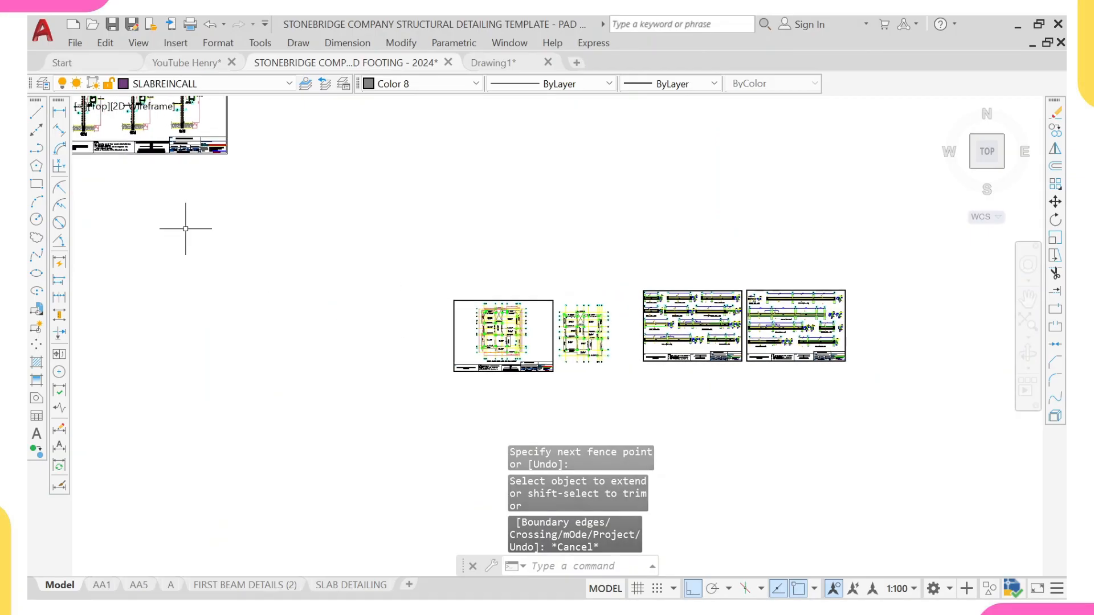
# - Locate the foundation/ground floor layout sheet and examine the grid dimensions along its upper edge
pyautogui.moveTo(186, 230); pyautogui.dragTo(272, 364, button='middle')
pyautogui.moveTo(104, 253)
pyautogui.mouseDown(button='middle')
pyautogui.moveTo(228, 296)
pyautogui.moveTo(352, 291)
pyautogui.mouseUp(button='middle')
pyautogui.scroll(-2, 150, 274)
pyautogui.moveTo(149, 273); pyautogui.dragTo(351, 290, button='middle')
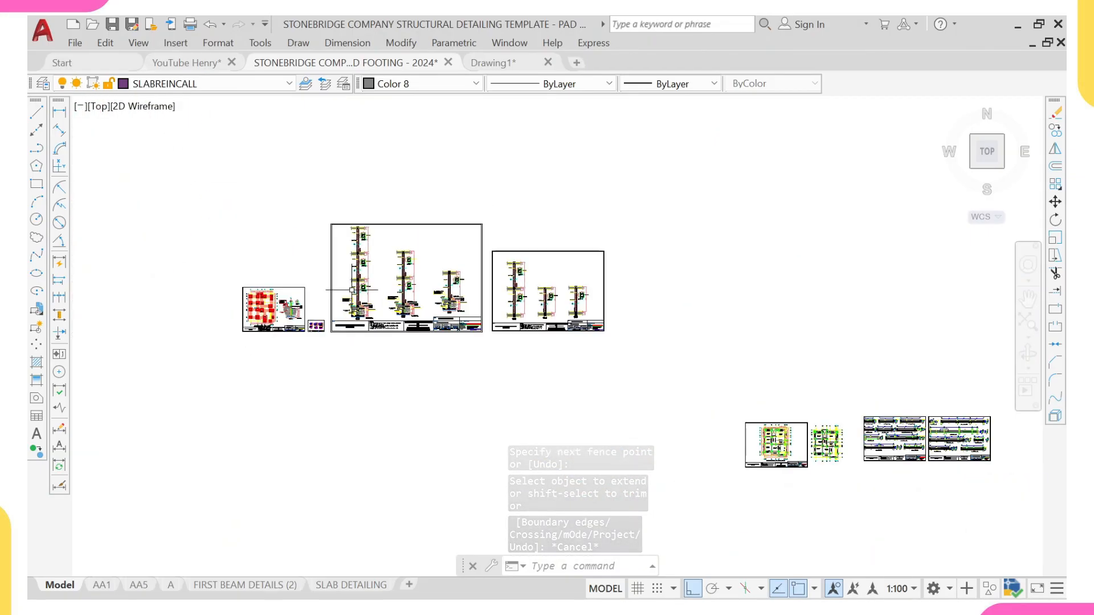
pyautogui.scroll(10, 253, 306)
pyautogui.moveTo(263, 246); pyautogui.dragTo(256, 365, button='middle')
pyautogui.scroll(6, 183, 317)
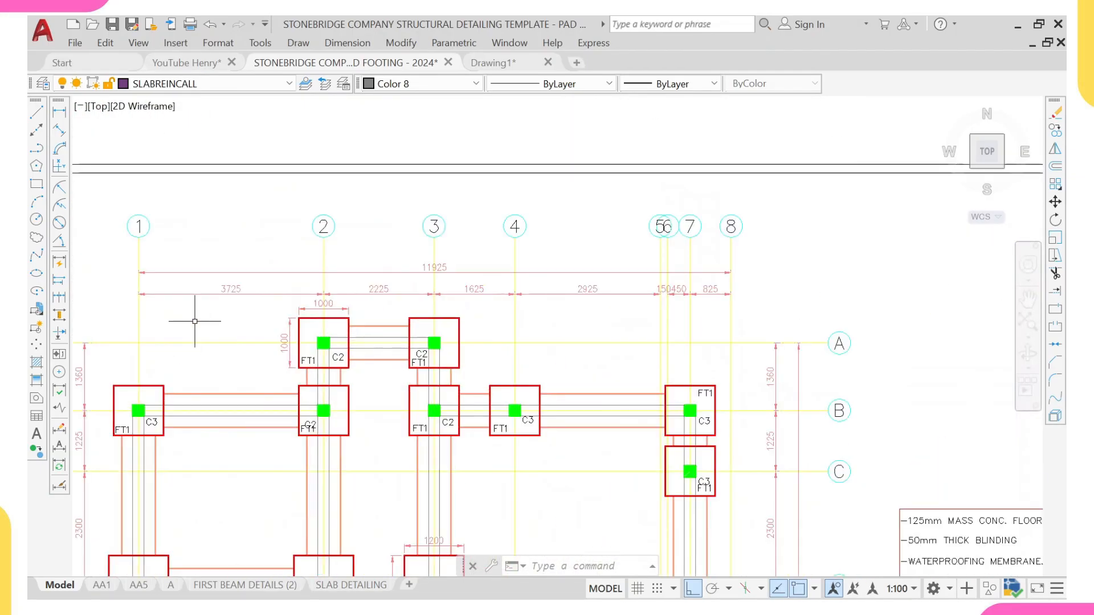
pyautogui.click(90, 347)
pyautogui.scroll(-2, 285, 428)
pyautogui.scroll(-3, 513, 434)
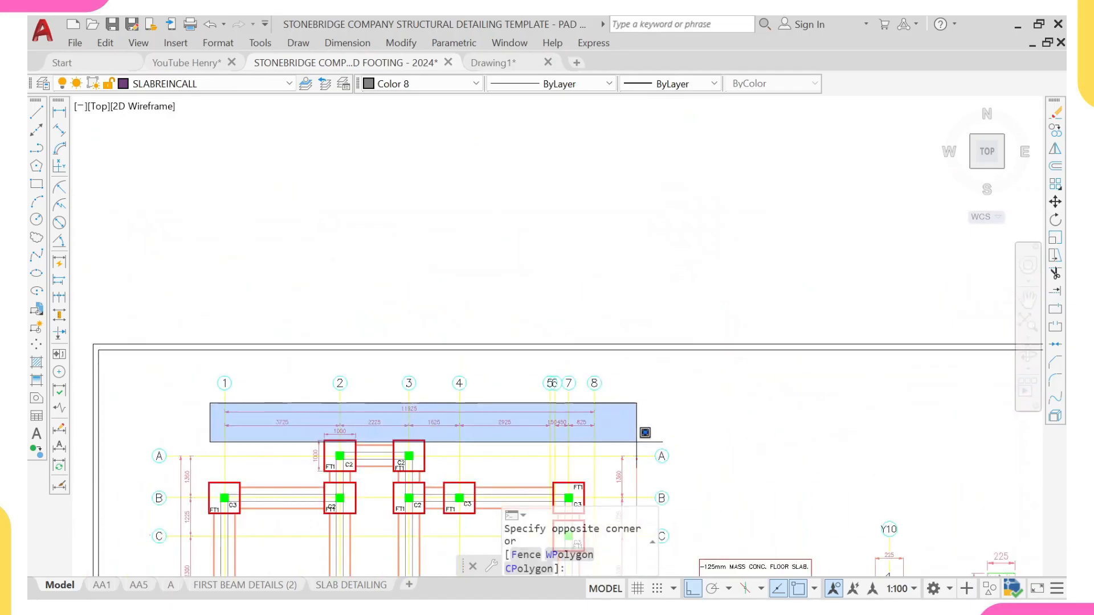
pyautogui.scroll(3, 655, 433)
pyautogui.click(666, 422)
pyautogui.scroll(-4, 666, 422)
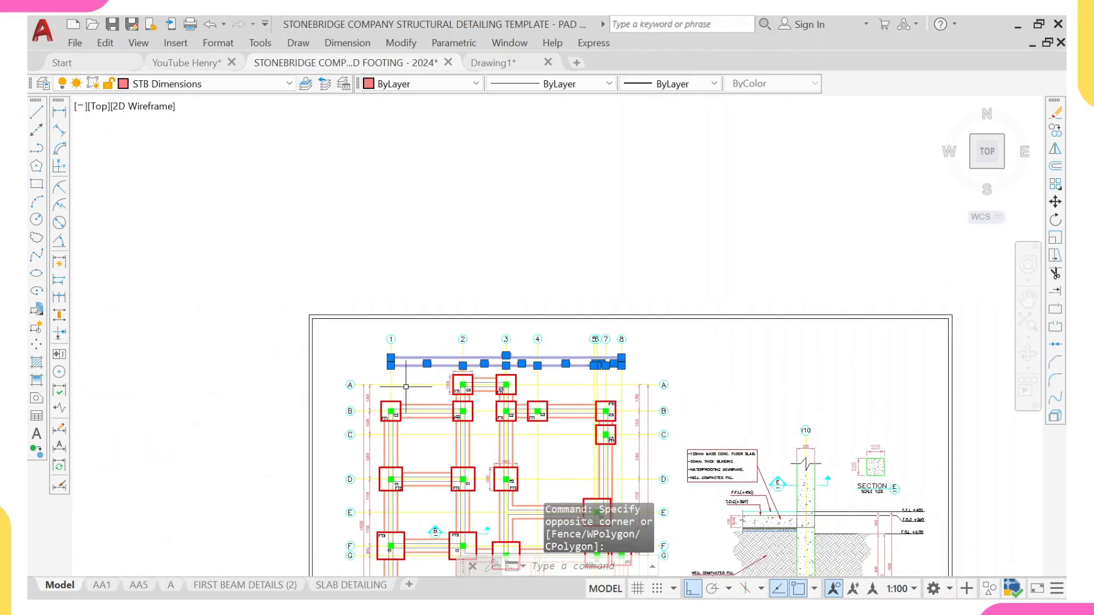
pyautogui.scroll(2, 362, 377)
pyautogui.click(347, 383)
pyautogui.moveTo(367, 519); pyautogui.dragTo(372, 409, button='middle')
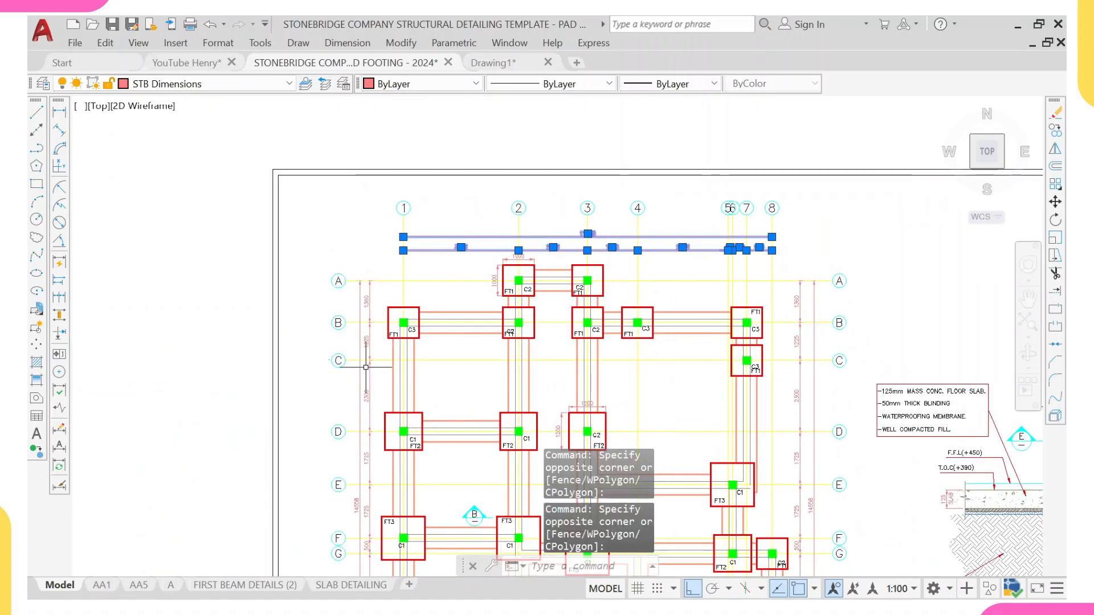
pyautogui.moveTo(366, 368); pyautogui.dragTo(291, 291, button='middle')
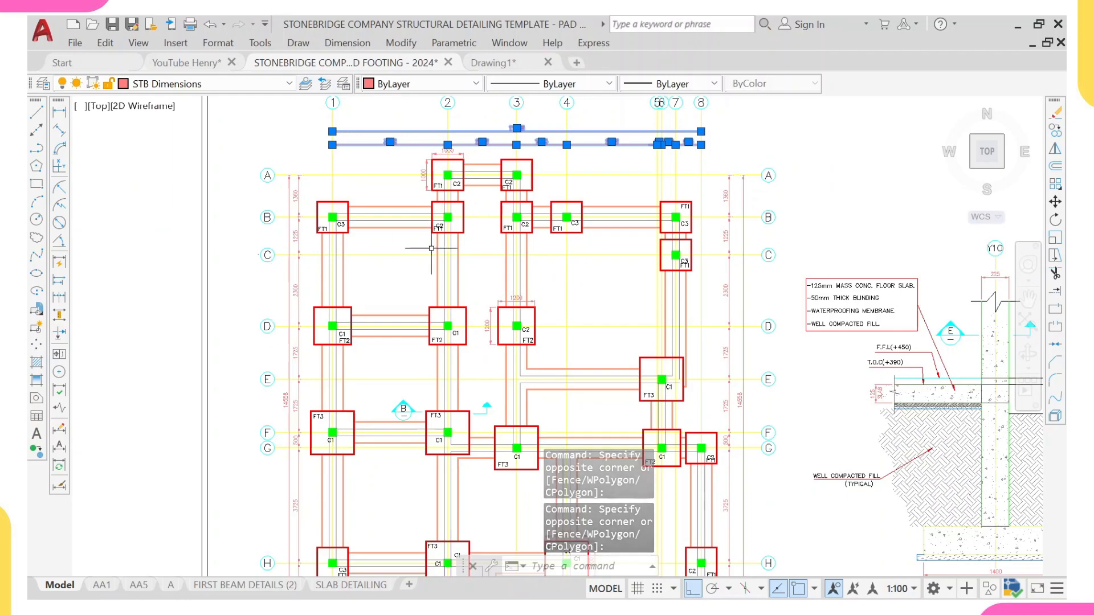
pyautogui.scroll(-5, 492, 371)
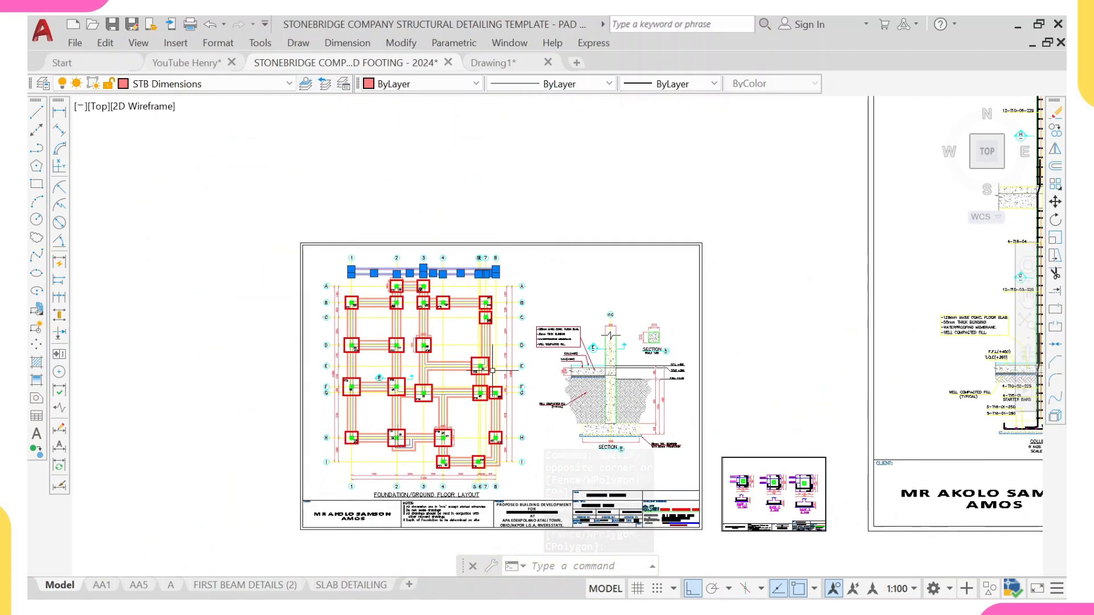
pyautogui.write('m')
pyautogui.press('Return')
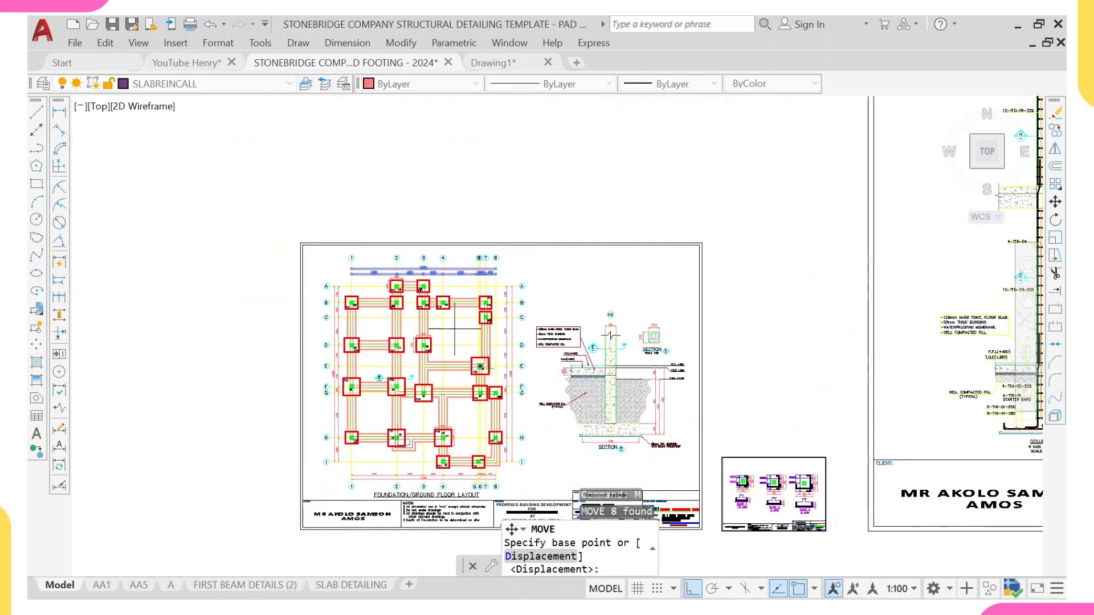
pyautogui.scroll(6, 366, 273)
pyautogui.press('Escape')
pyautogui.scroll(1, 313, 279)
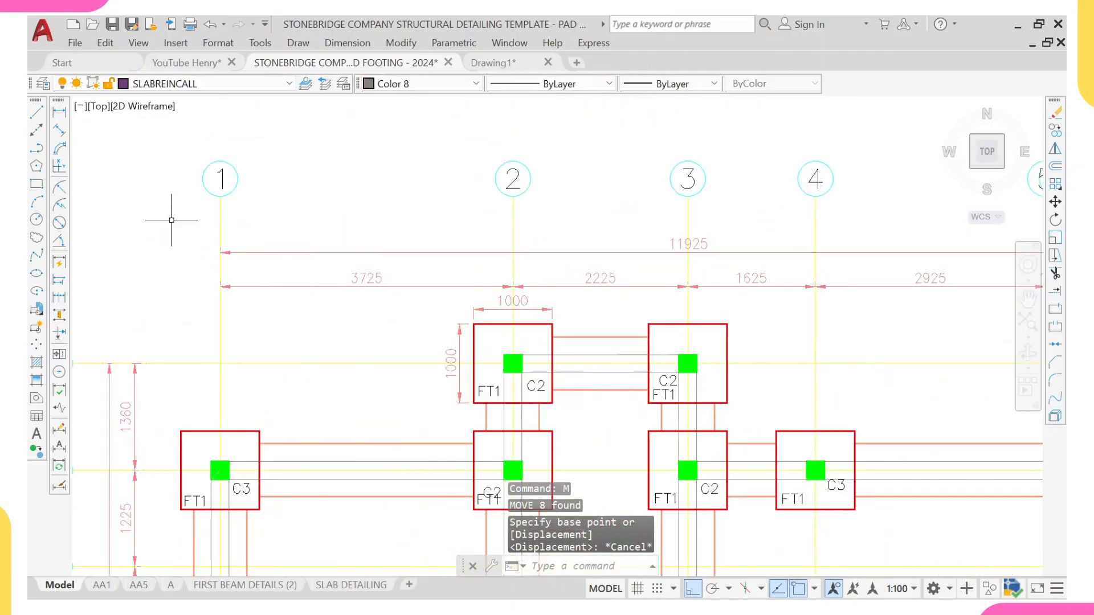
# - Copy the foundation layout's upper bay and overall dimensions onto the first-floor working plan, ending on grid line 8 below the bubbles, with ortho off
pyautogui.click(172, 220)
pyautogui.scroll(-1, 558, 350)
pyautogui.moveTo(826, 352); pyautogui.dragTo(524, 341, button='middle')
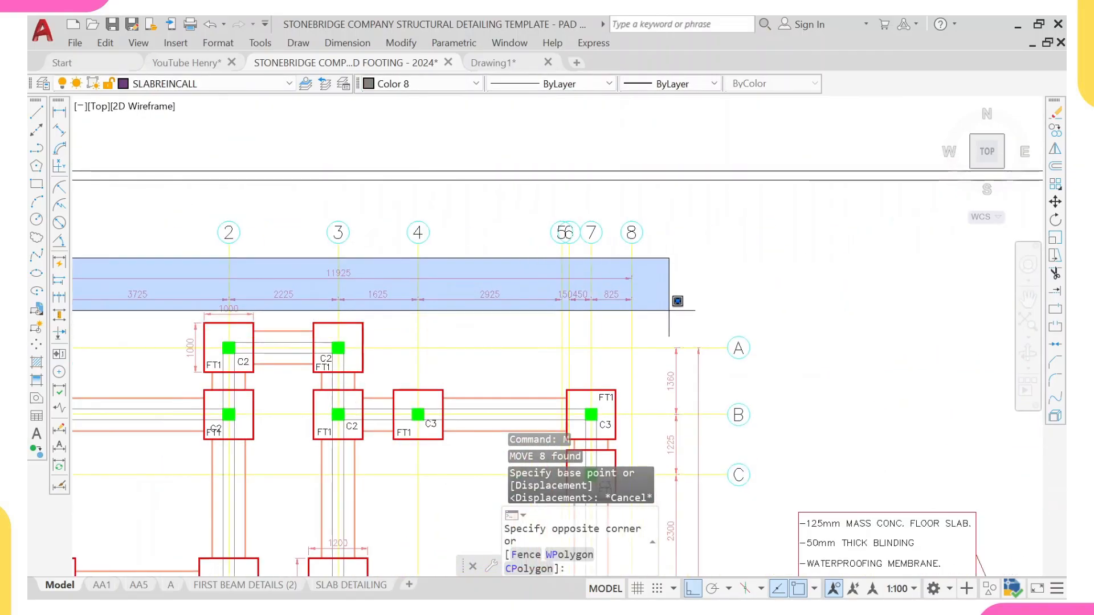
pyautogui.click(664, 309)
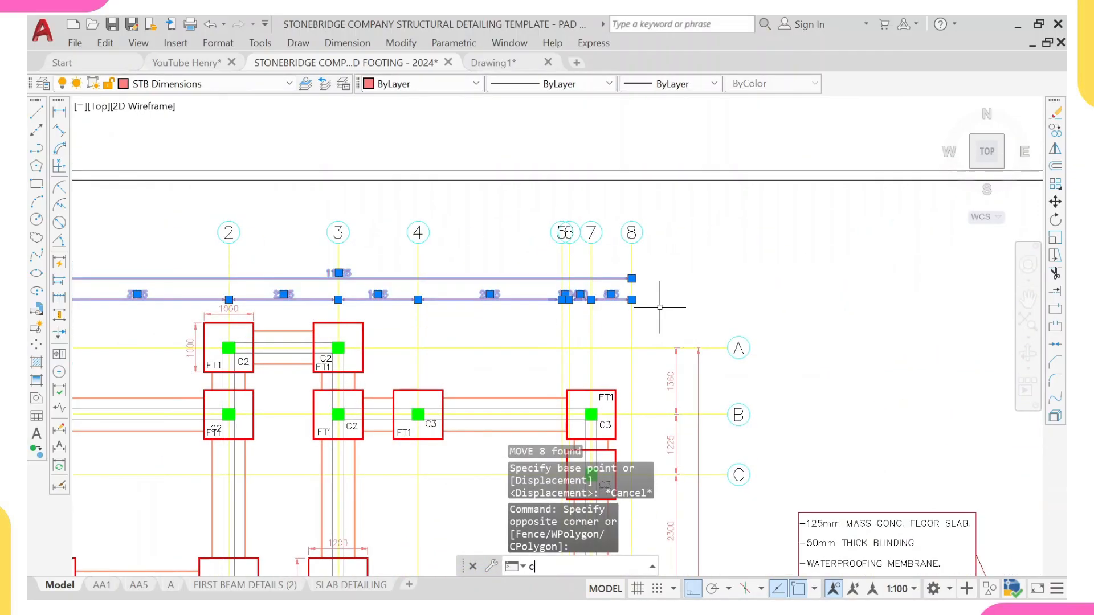
pyautogui.write('co')
pyautogui.press('Return')
pyautogui.scroll(4, 633, 299)
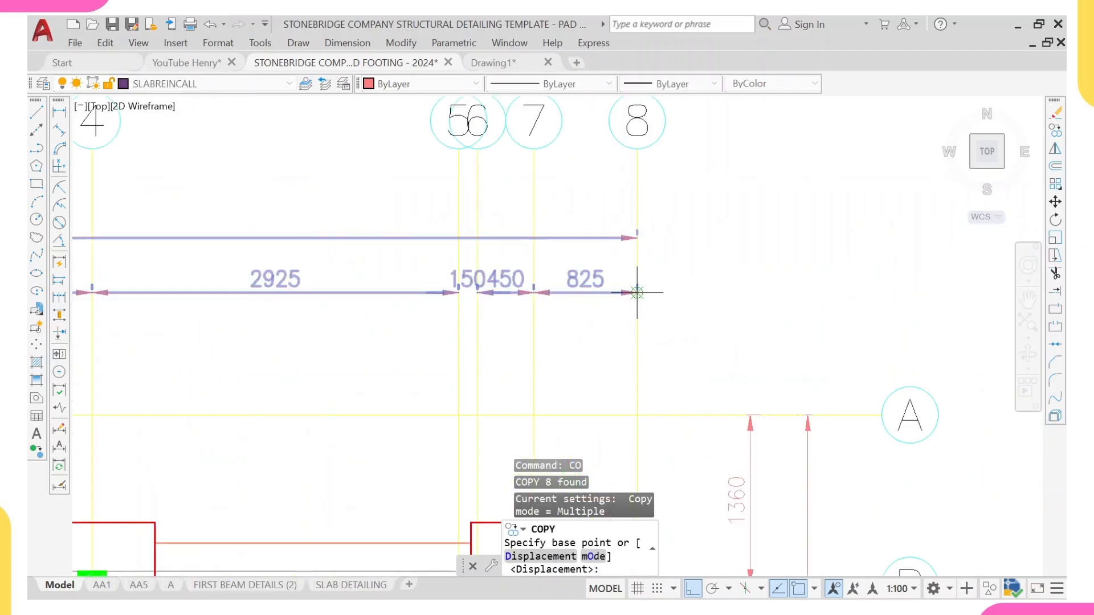
pyautogui.click(637, 293)
pyautogui.scroll(-6, 637, 293)
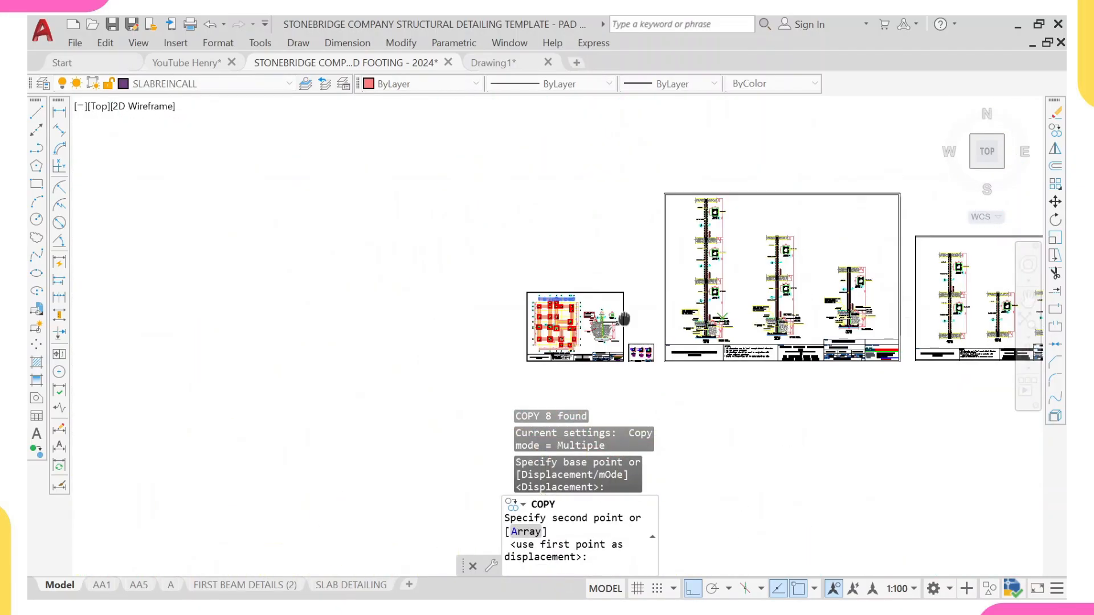
pyautogui.moveTo(715, 303); pyautogui.dragTo(470, 302, button='middle')
pyautogui.scroll(-5, 470, 303)
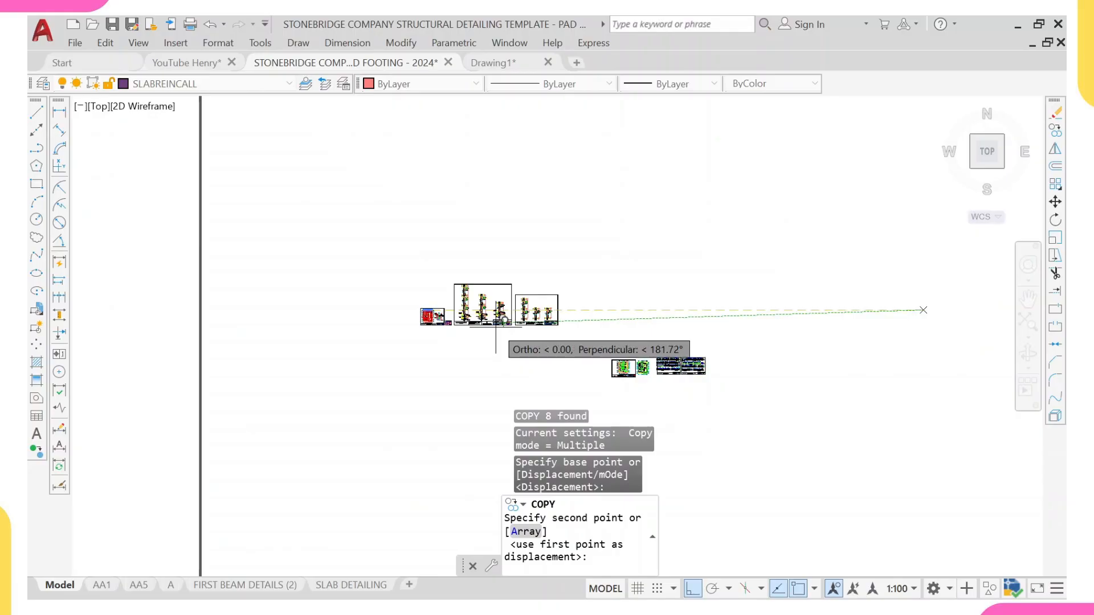
pyautogui.press('F8')
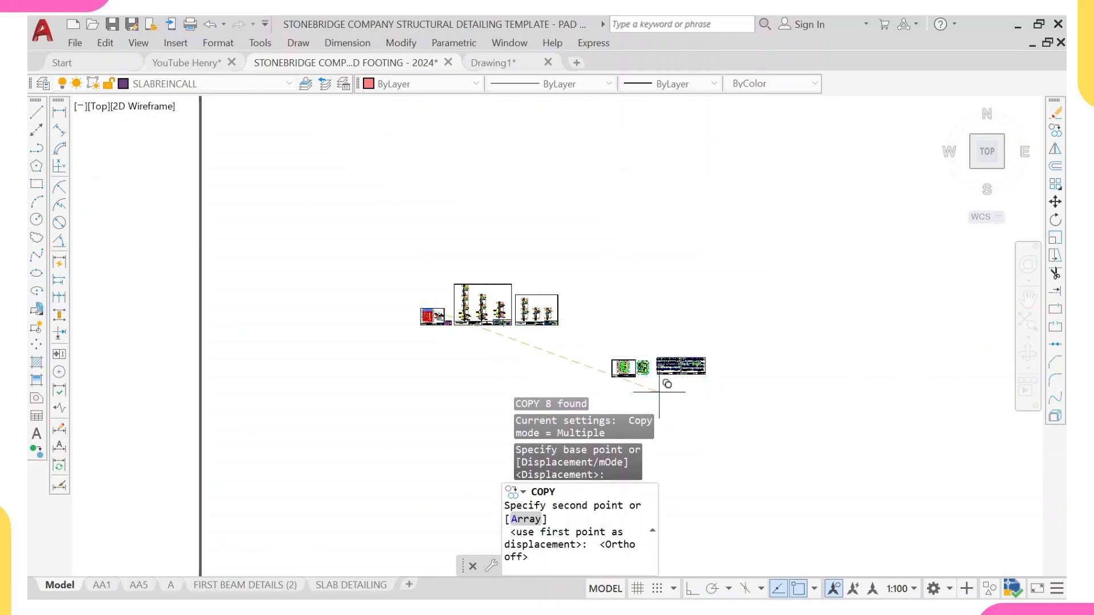
pyautogui.scroll(10, 660, 392)
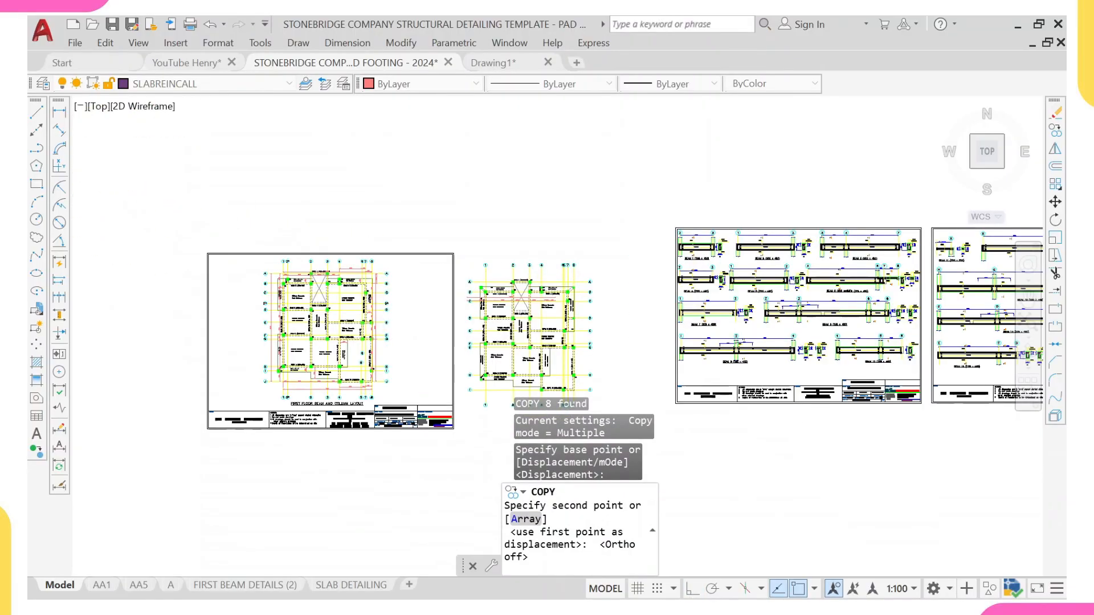
pyautogui.scroll(8, 560, 285)
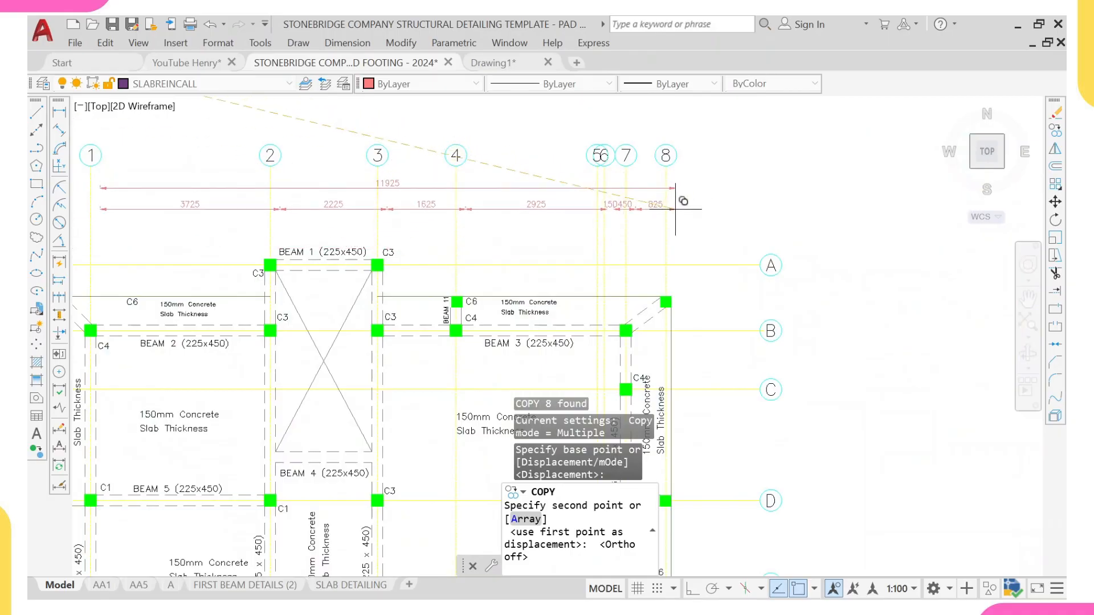
pyautogui.click(666, 226)
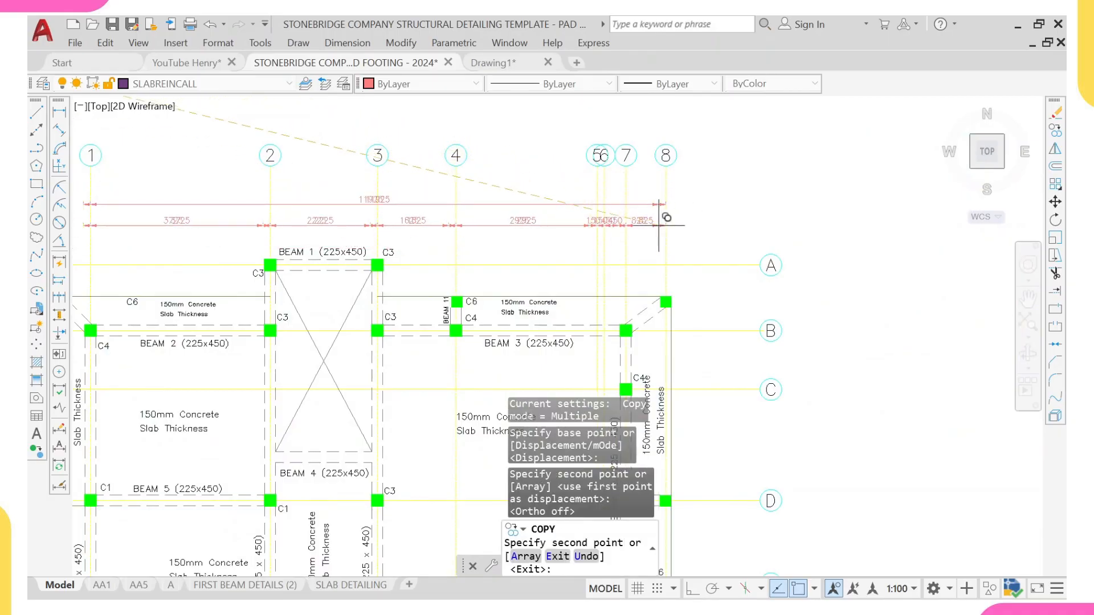
pyautogui.scroll(-5, 672, 225)
pyautogui.press('Escape')
# - Copy the foundation layout's left-hand dimension chain and overall dimension for grids A to I to the working plan's left side, ending on grid line I
pyautogui.scroll(-5, 684, 228)
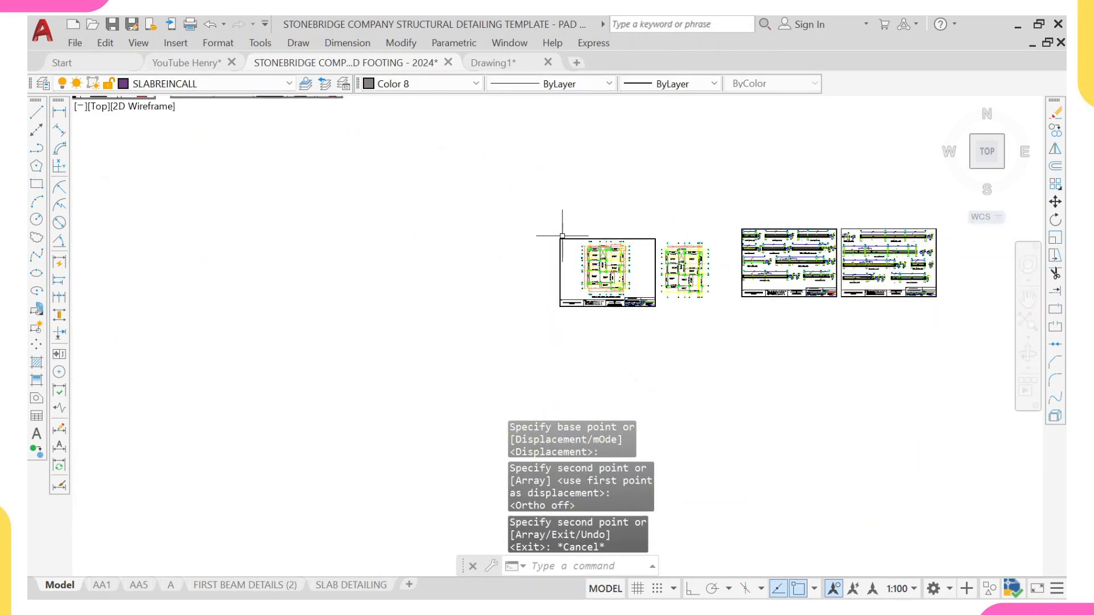
pyautogui.scroll(5, 252, 232)
pyautogui.scroll(7, 342, 171)
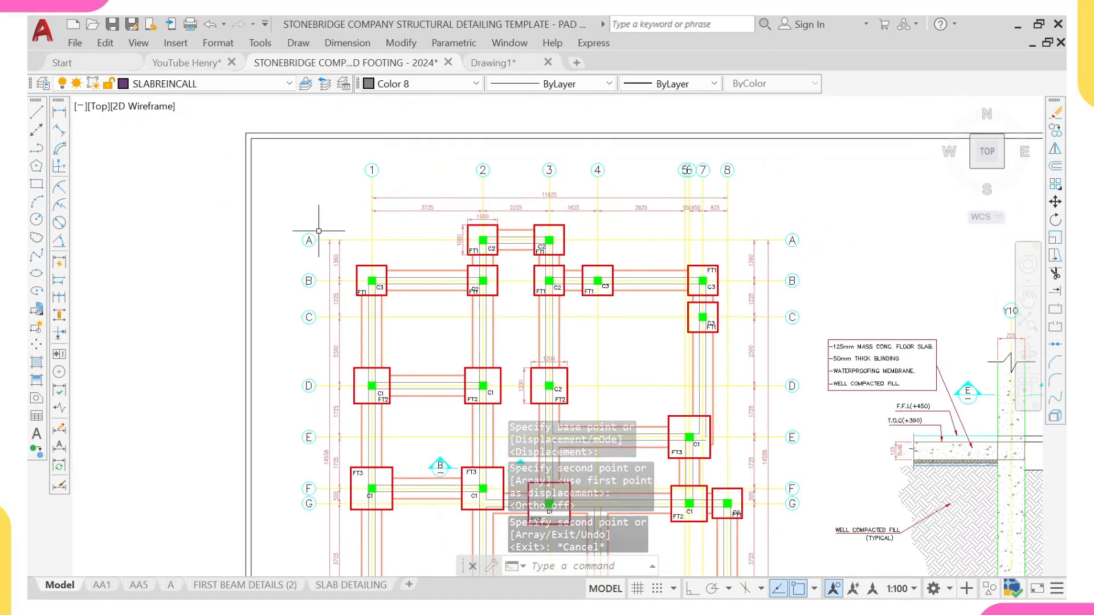
pyautogui.click(300, 232)
pyautogui.scroll(5, 369, 433)
pyautogui.moveTo(345, 517); pyautogui.dragTo(381, 360, button='middle')
pyautogui.click(408, 406)
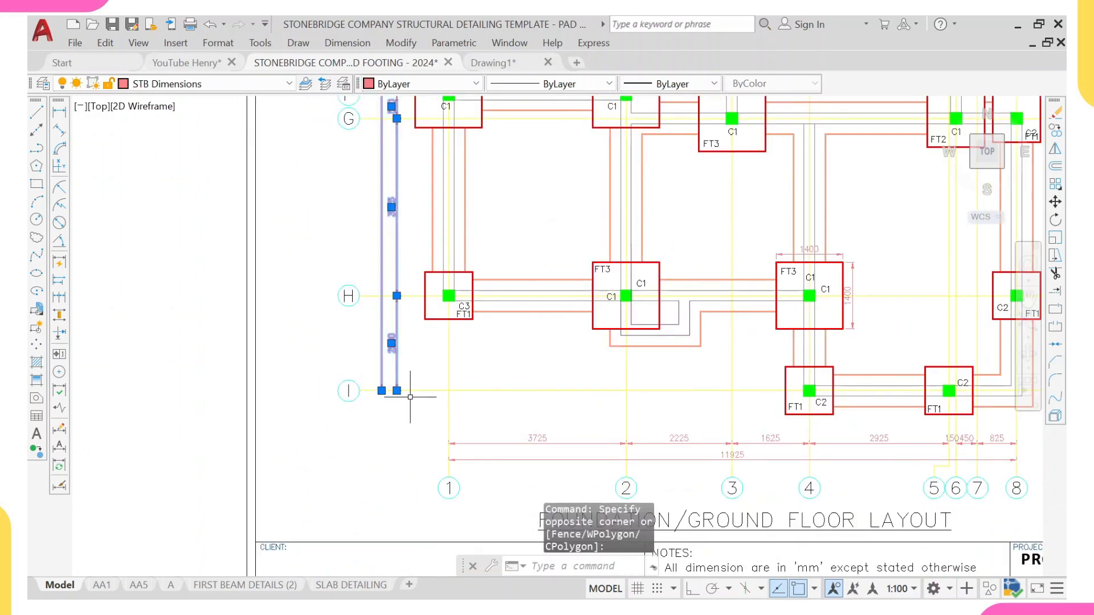
pyautogui.write('co')
pyautogui.press('Return')
pyautogui.scroll(2, 390, 400)
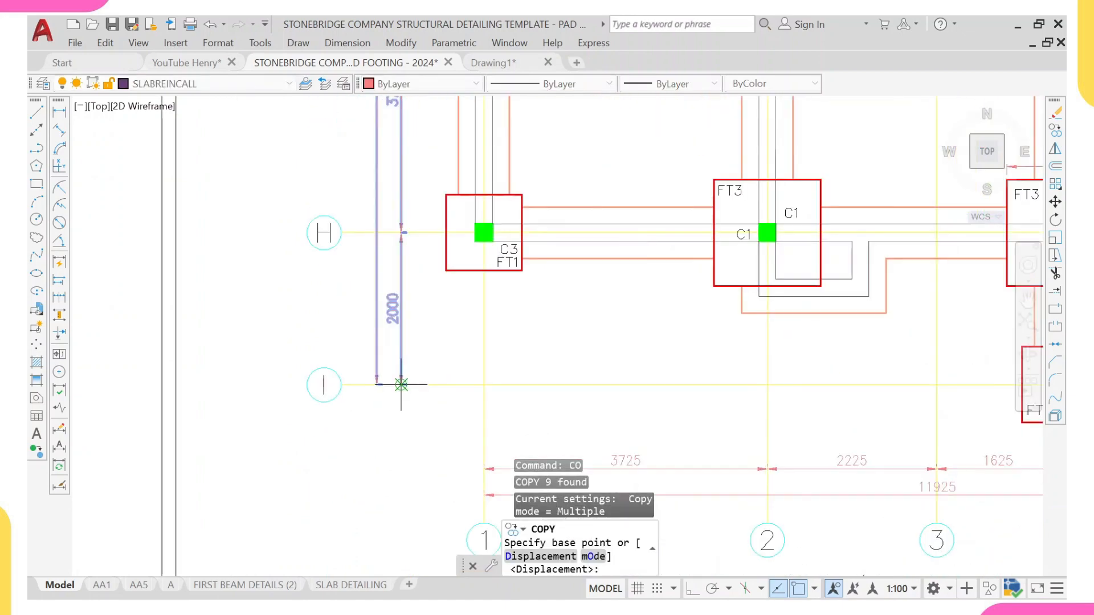
pyautogui.click(401, 385)
pyautogui.scroll(-14, 462, 308)
pyautogui.moveTo(800, 354); pyautogui.dragTo(323, 289, button='middle')
pyautogui.scroll(-4, 322, 289)
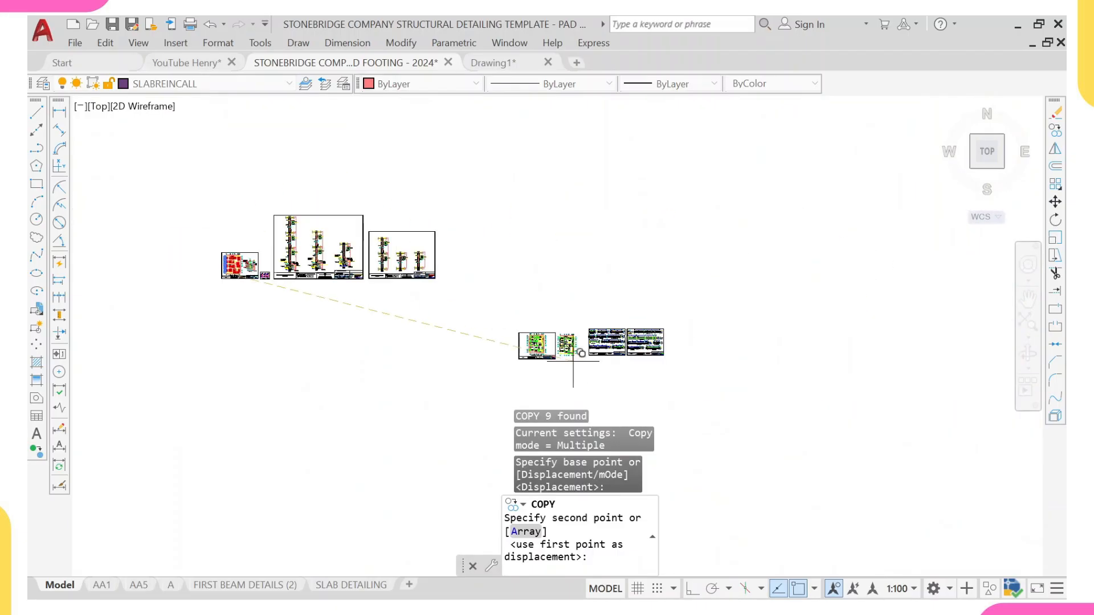
pyautogui.scroll(12, 573, 360)
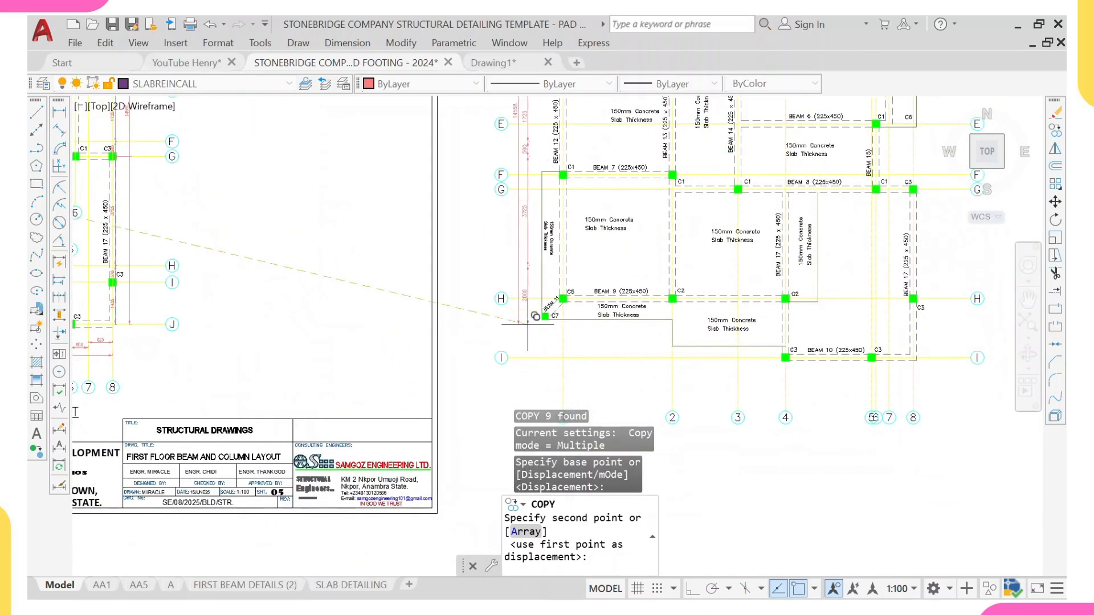
pyautogui.scroll(4, 527, 323)
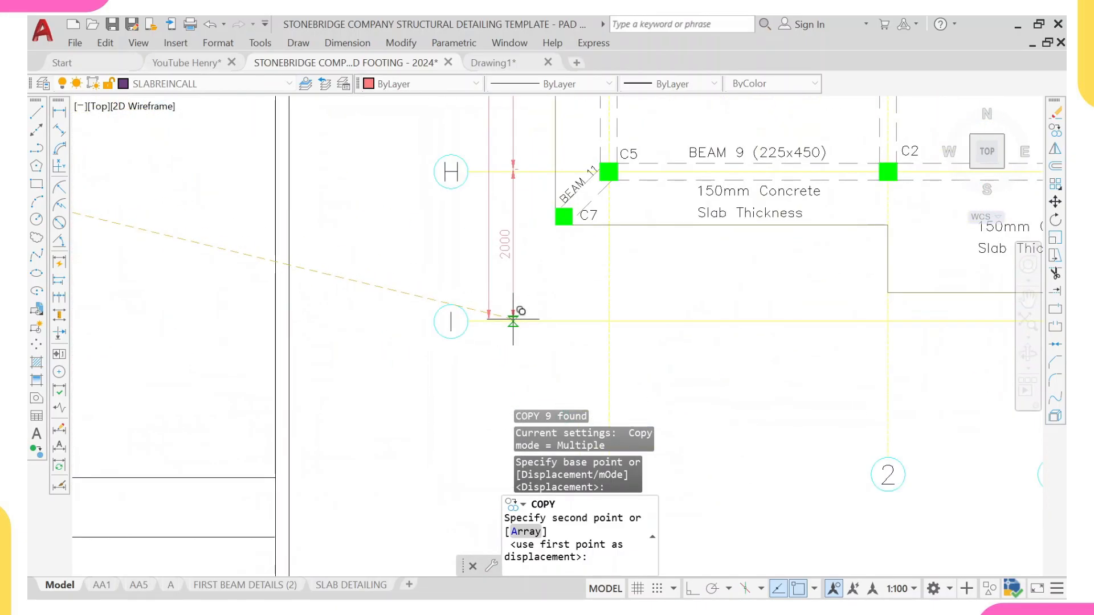
pyautogui.scroll(-10, 513, 320)
pyautogui.scroll(10, 509, 319)
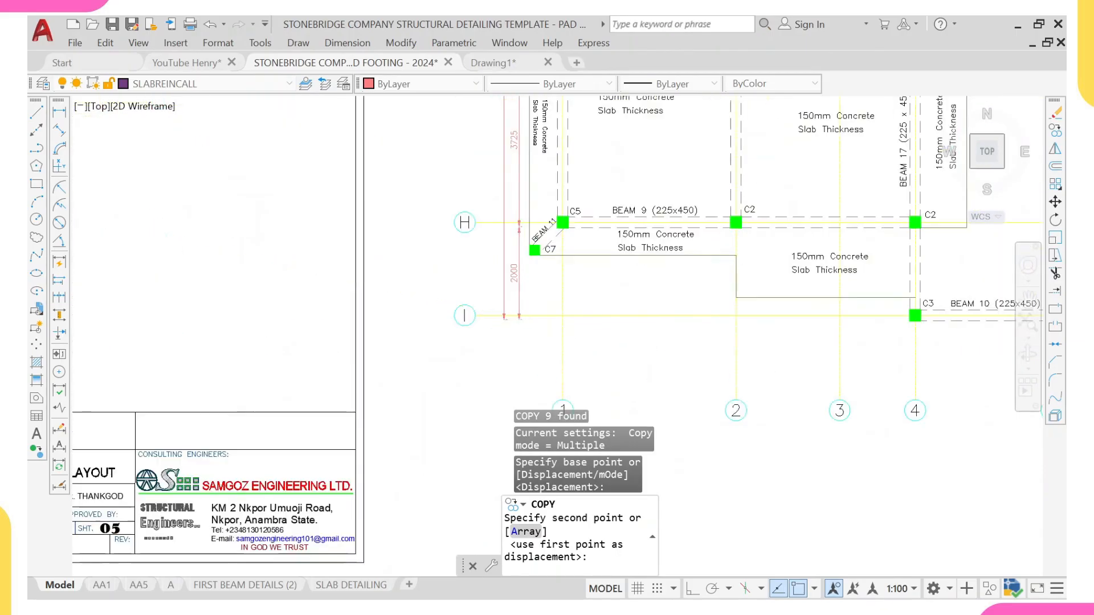
pyautogui.click(520, 315)
# - Place a second copy of the vertical dimensions on the working plan's right side, between grid 8 and the letter bubbles, ending on grid line I
pyautogui.scroll(-8, 415, 306)
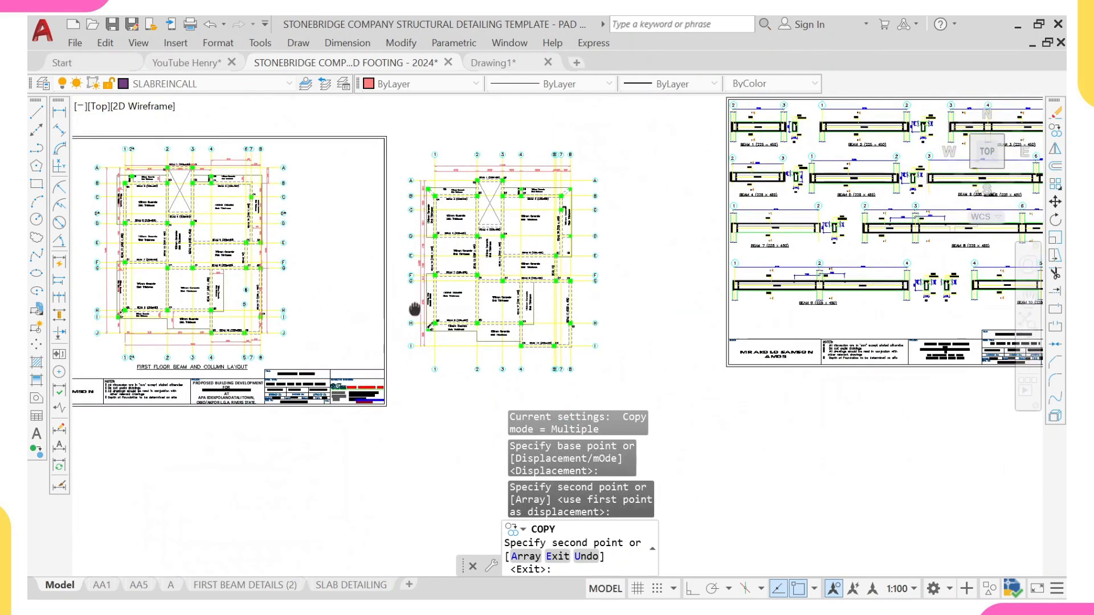
pyautogui.scroll(5, 367, 280)
pyautogui.scroll(2, 453, 177)
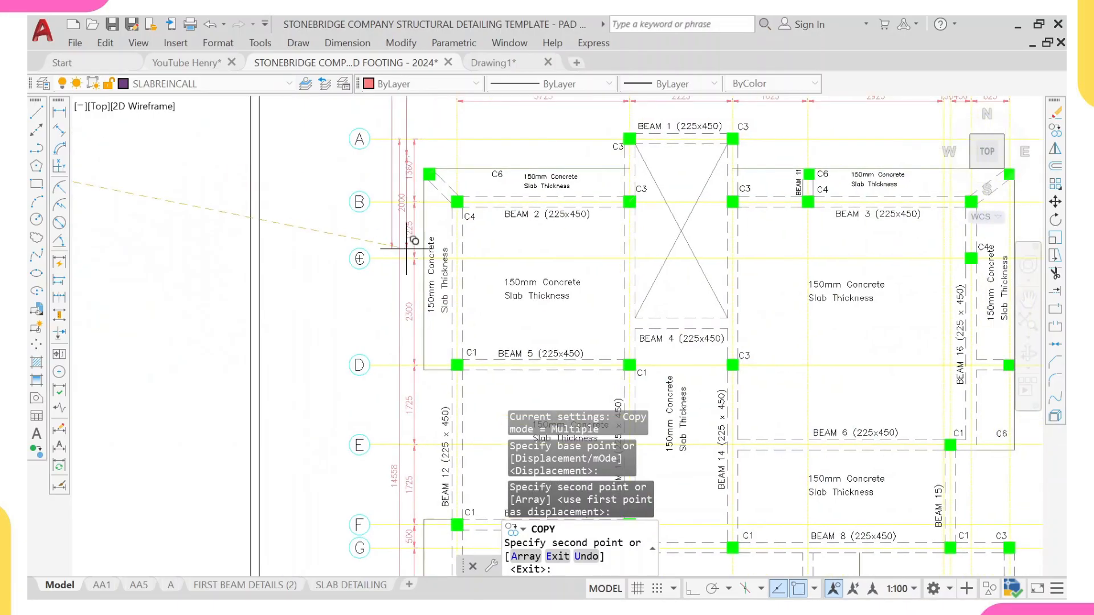
pyautogui.scroll(-6, 369, 203)
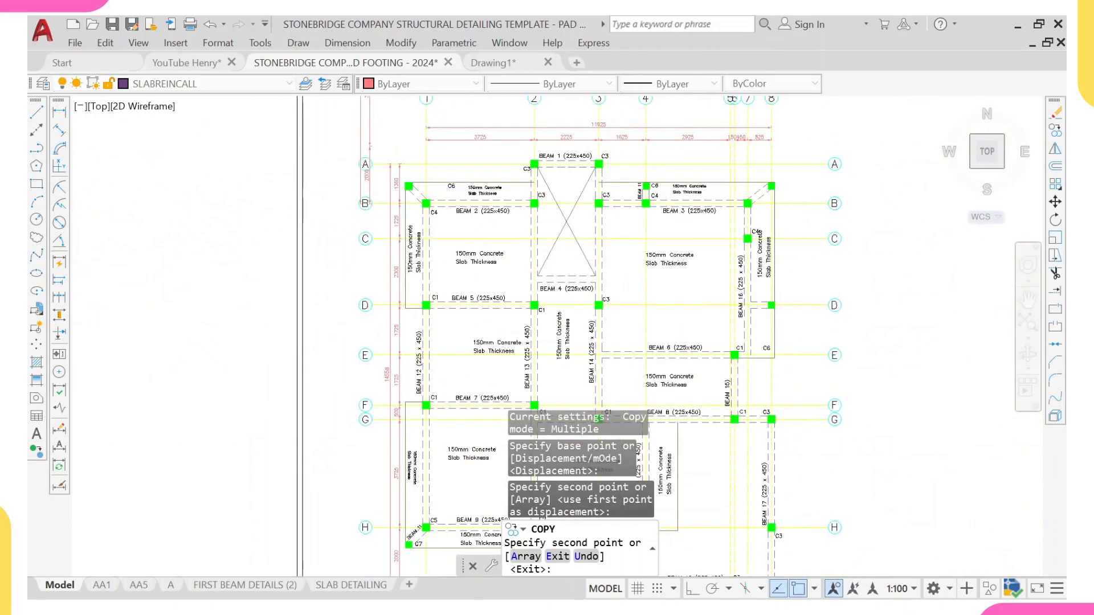
pyautogui.moveTo(516, 341)
pyautogui.mouseDown(button='middle')
pyautogui.moveTo(479, 311)
pyautogui.moveTo(494, 323)
pyautogui.mouseUp(button='middle')
pyautogui.scroll(5, 479, 311)
pyautogui.scroll(2, 494, 324)
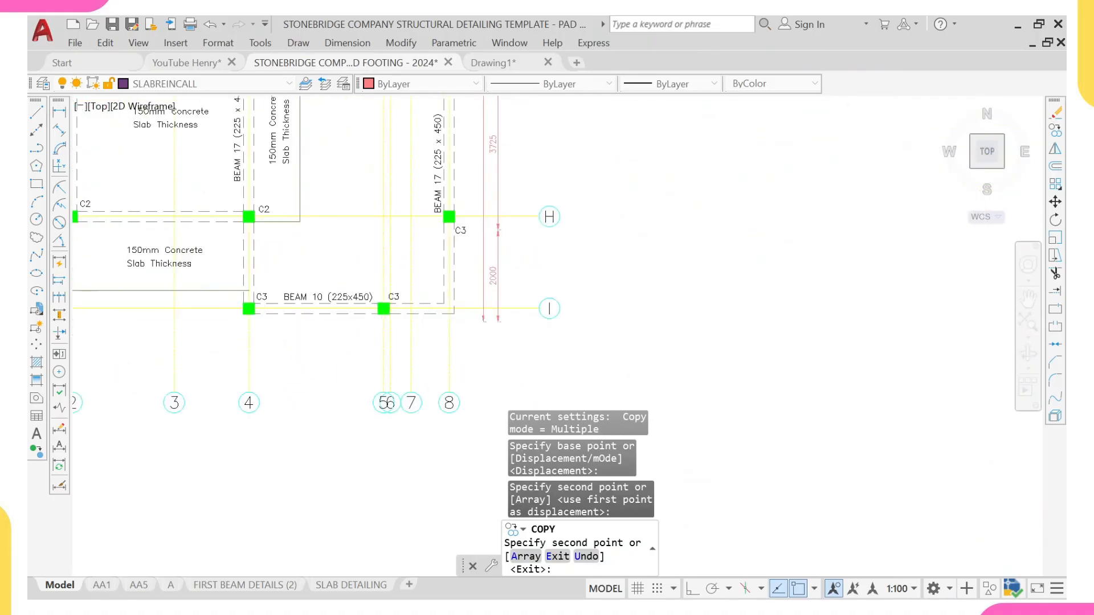
pyautogui.click(495, 308)
pyautogui.press('Return')
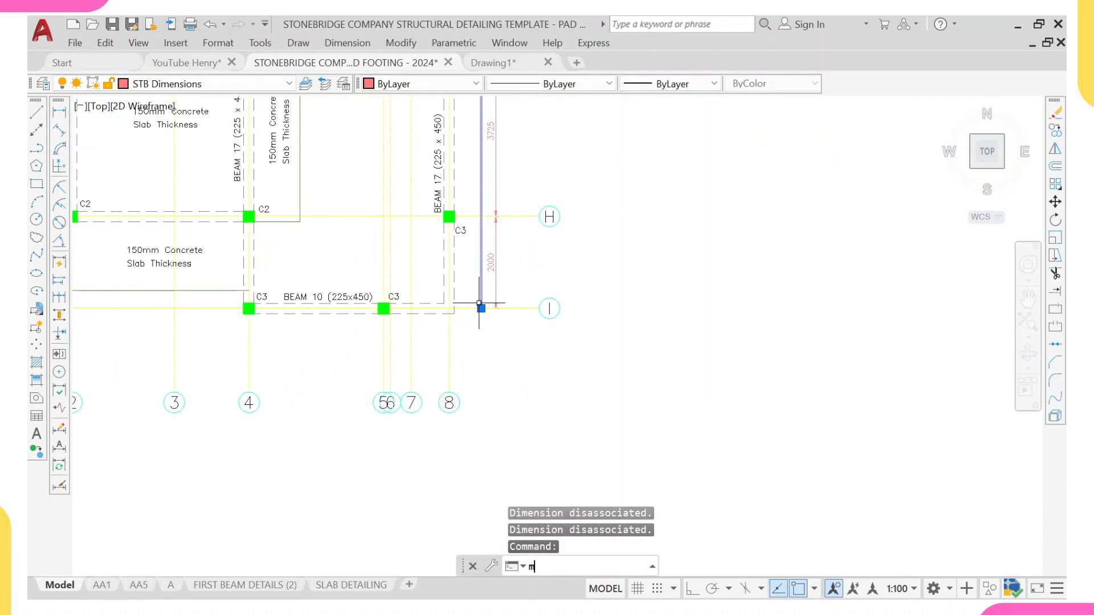
pyautogui.write('m')
pyautogui.press('Return')
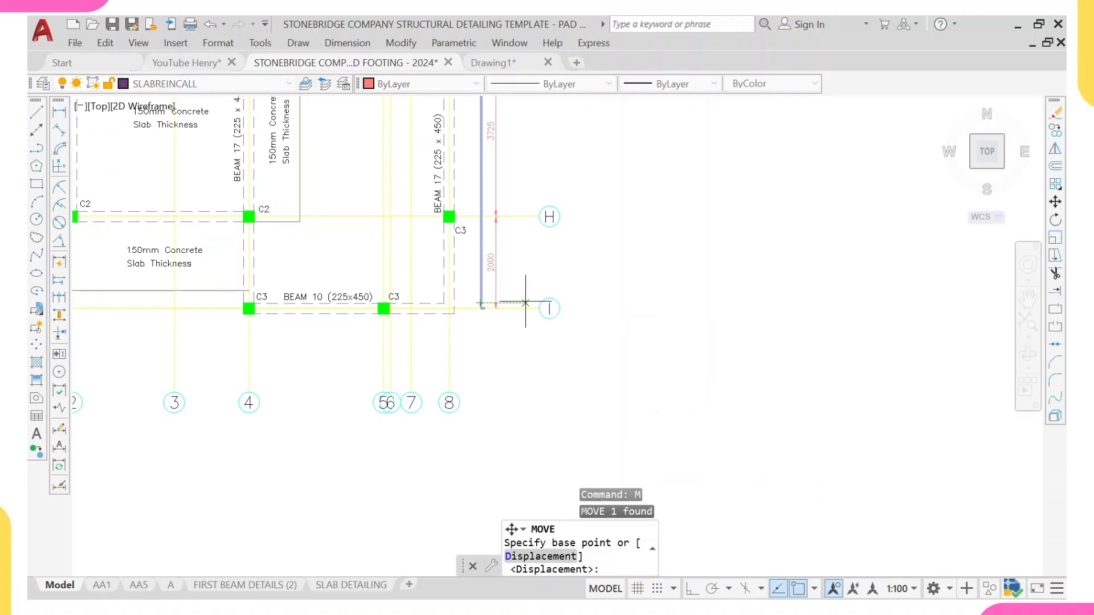
pyautogui.press('Escape')
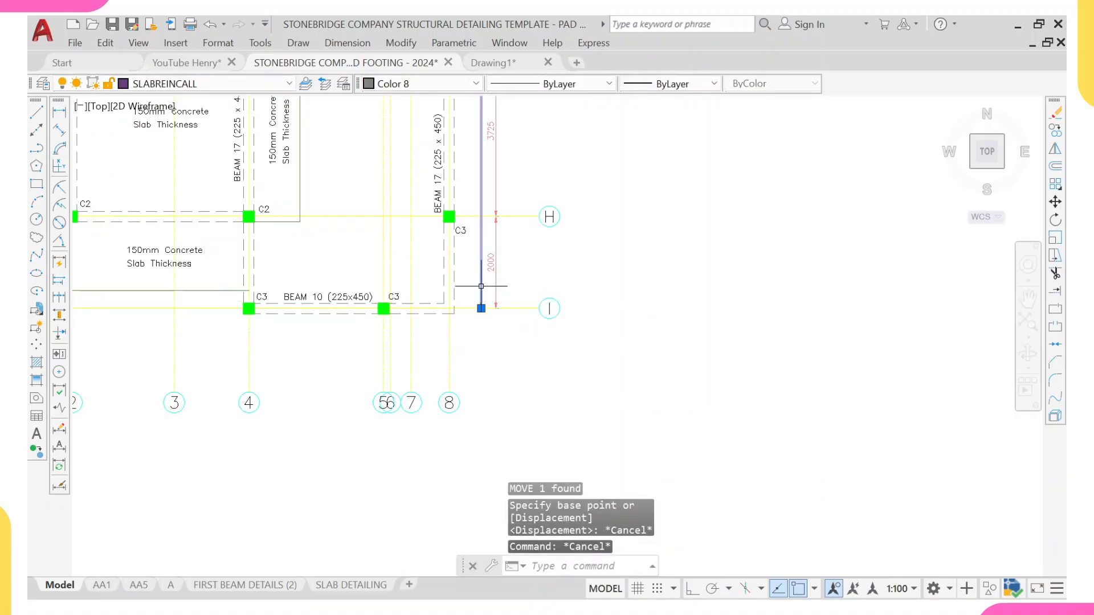
pyautogui.press('Escape')
# - Move the working plan's right-side overall dimension outward beyond the bay dimension chain, with its end on grid line I
pyautogui.write('m')
pyautogui.click(478, 293)
pyautogui.press('Return')
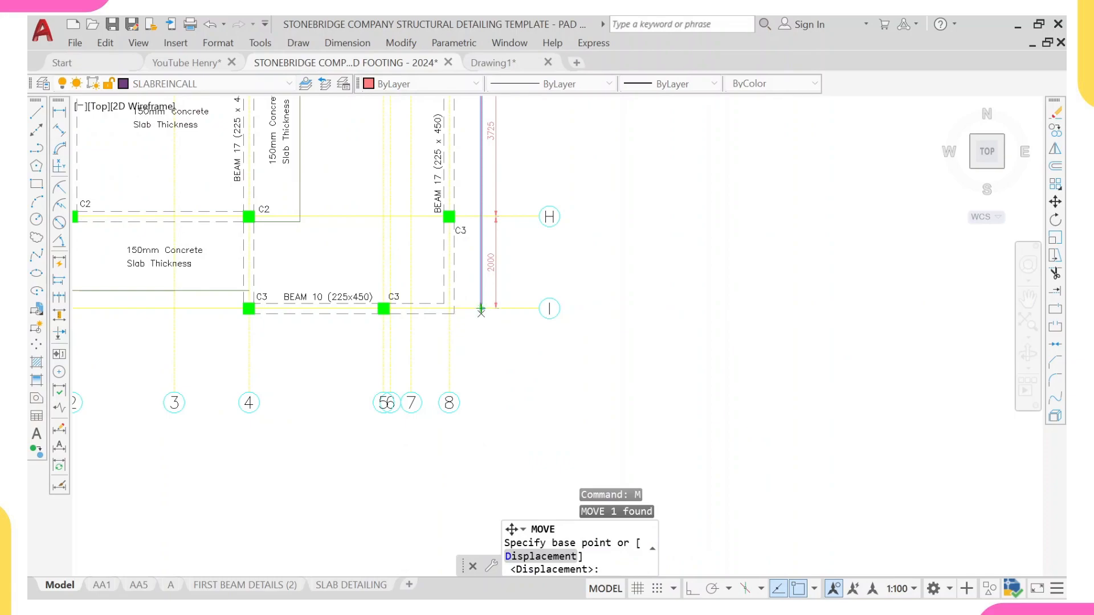
pyautogui.click(481, 308)
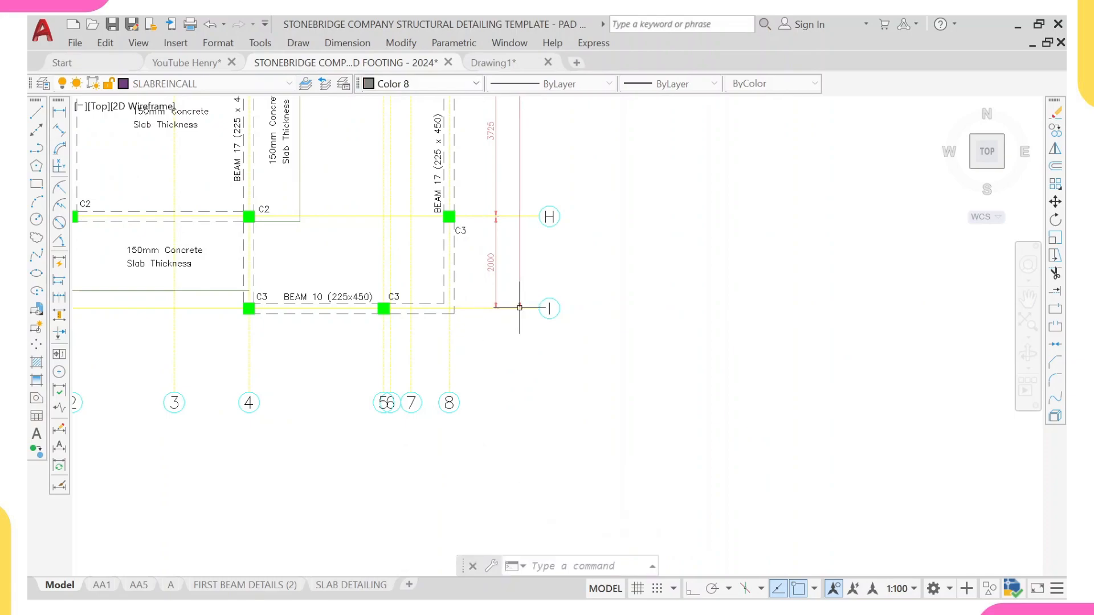
# - Move the working plan's left-hand dimension chain and overall dimension away from the slab edge toward the letter bubbles, ending on grid line I
pyautogui.scroll(-10, 513, 305)
pyautogui.scroll(8, 427, 230)
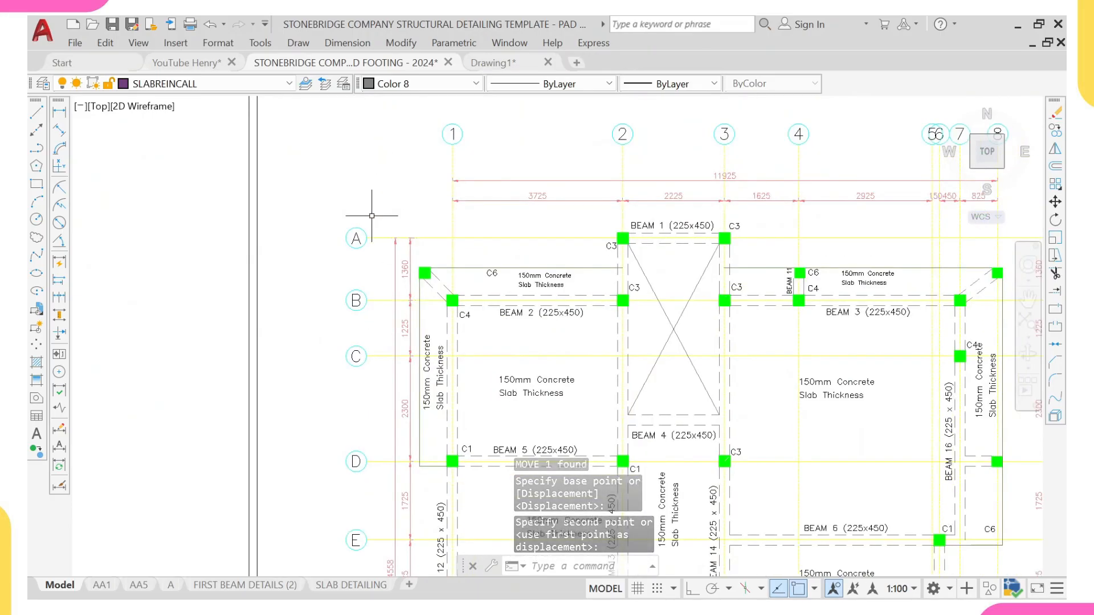
pyautogui.click(372, 216)
pyautogui.moveTo(387, 357); pyautogui.dragTo(425, 188, button='middle')
pyautogui.moveTo(419, 418); pyautogui.dragTo(440, 349, button='middle')
pyautogui.moveTo(438, 521); pyautogui.dragTo(457, 310, button='middle')
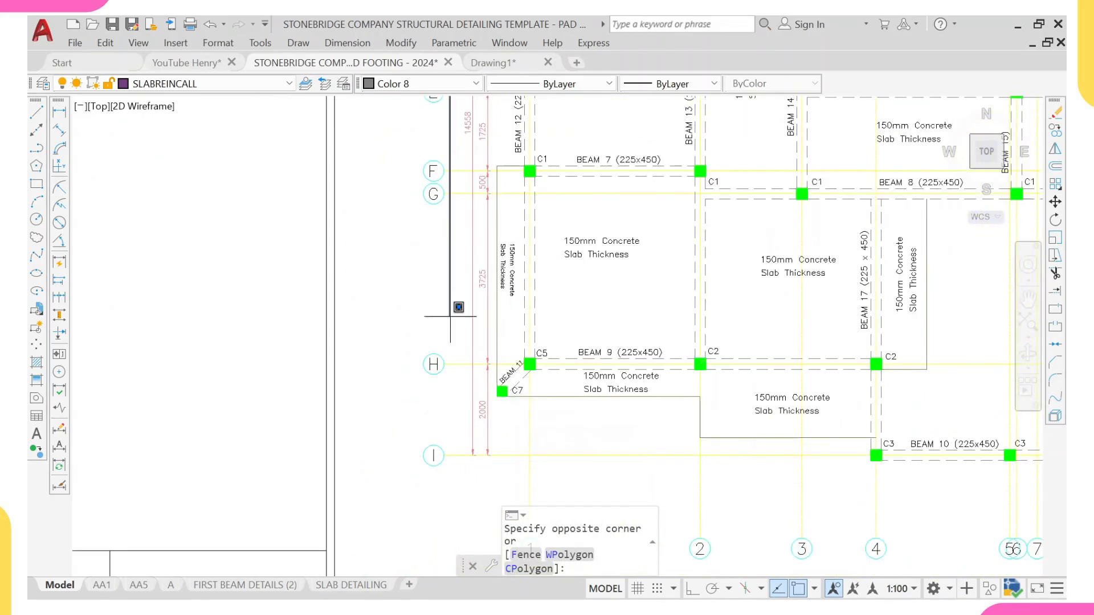
pyautogui.moveTo(469, 417); pyautogui.dragTo(469, 366, button='middle')
pyautogui.scroll(3, 487, 378)
pyautogui.click(502, 410)
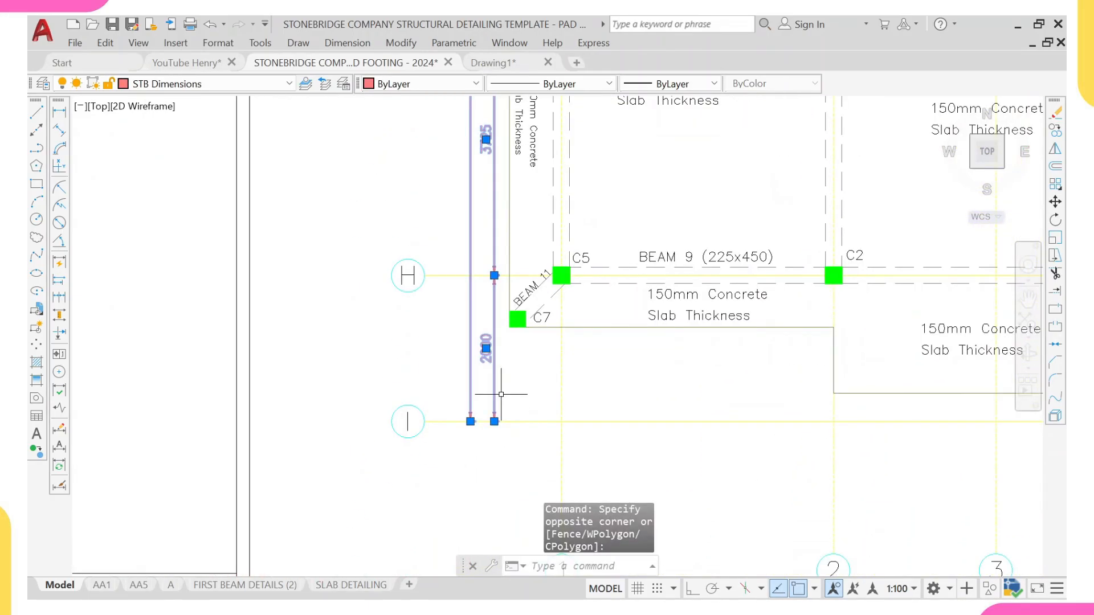
pyautogui.press('Return')
pyautogui.scroll(4, 503, 408)
pyautogui.click(481, 449)
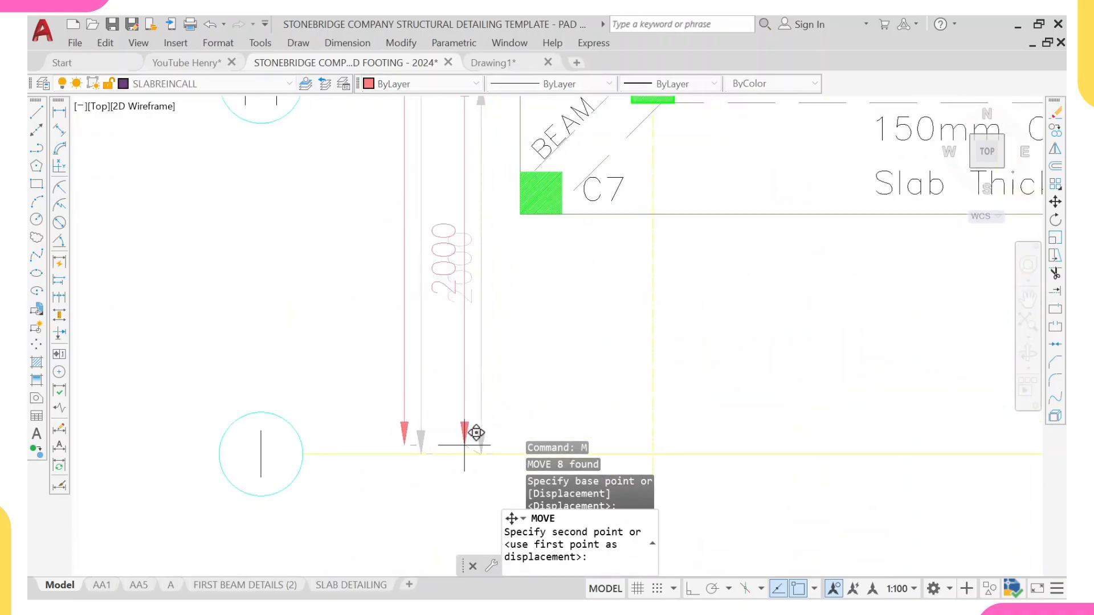
pyautogui.scroll(-10, 403, 384)
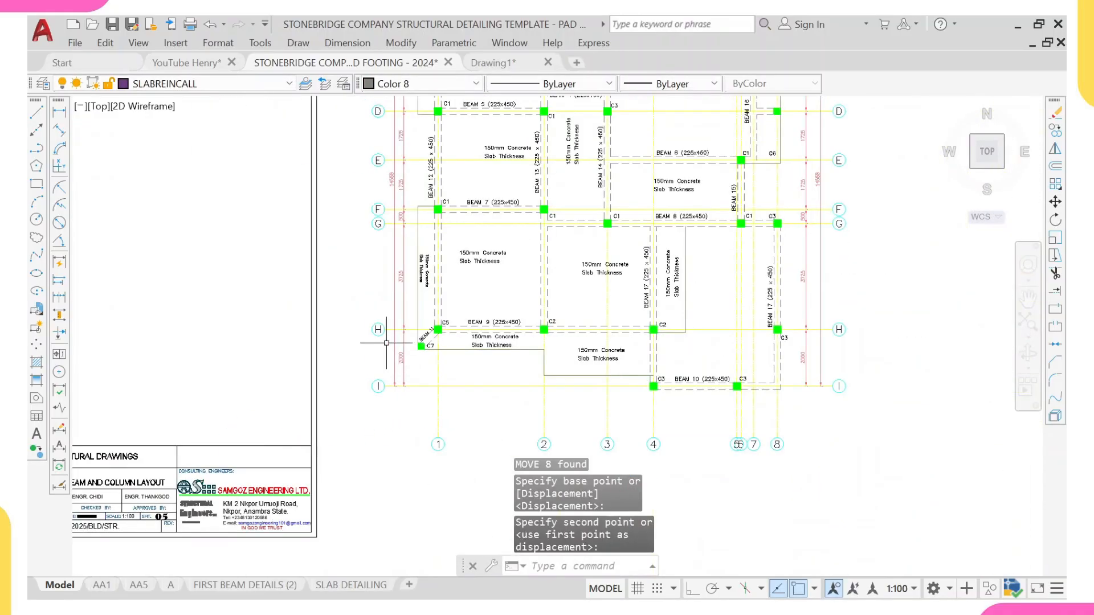
# - Move the foundation layout's lower bay and overall dimensions to the working plan, between grid I and the number bubbles, ending on grid line 8
pyautogui.scroll(7, 224, 256)
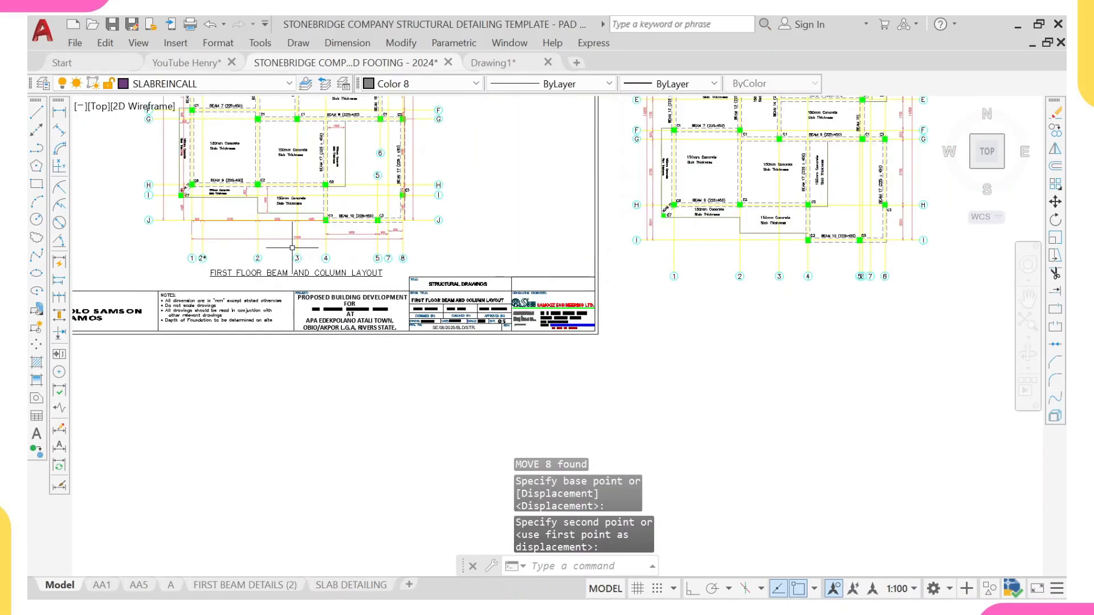
pyautogui.scroll(-5, 116, 198)
pyautogui.scroll(-10, 116, 198)
pyautogui.moveTo(132, 202); pyautogui.dragTo(369, 259, button='middle')
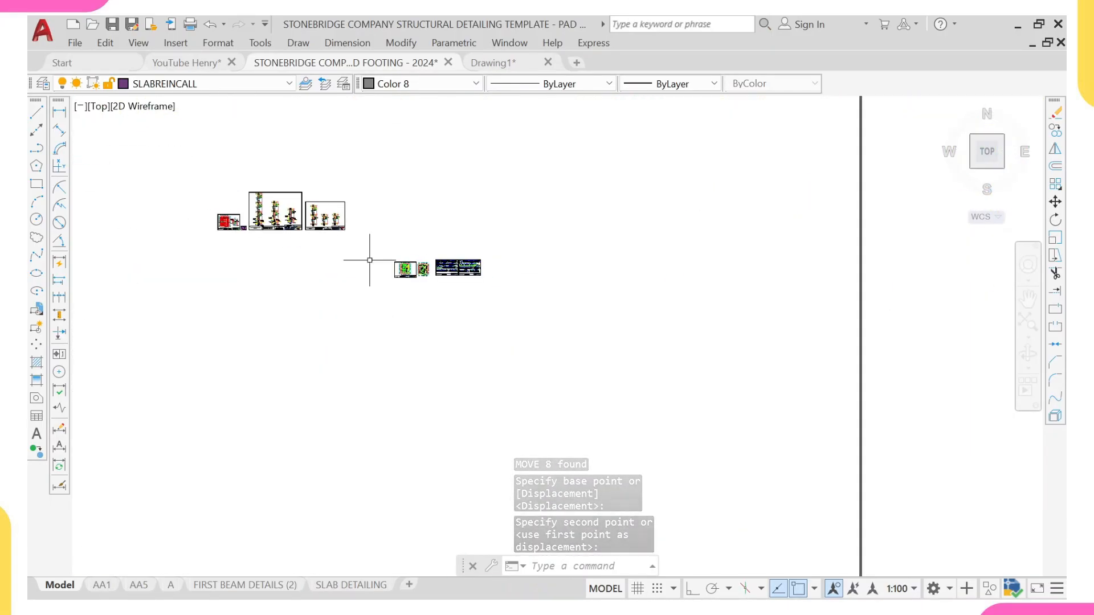
pyautogui.scroll(8, 197, 214)
pyautogui.scroll(8, 289, 266)
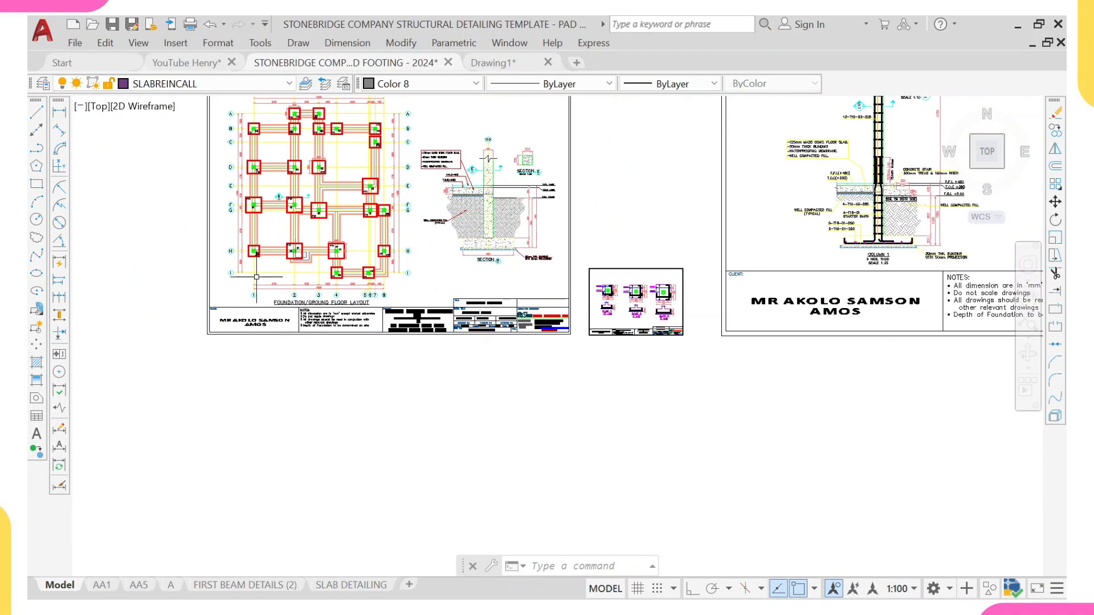
pyautogui.click(237, 299)
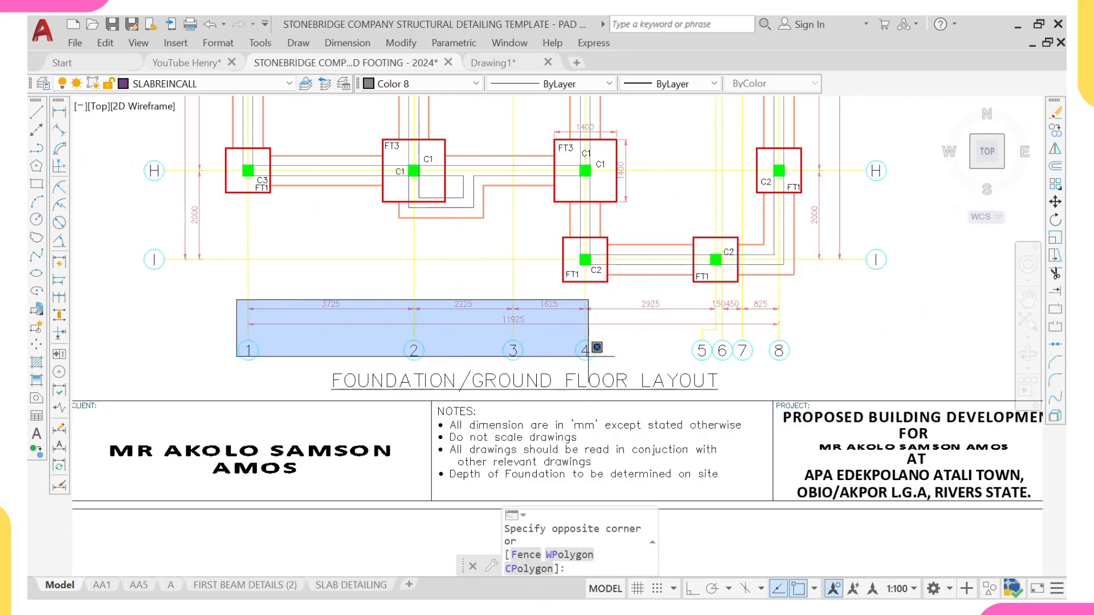
pyautogui.click(819, 331)
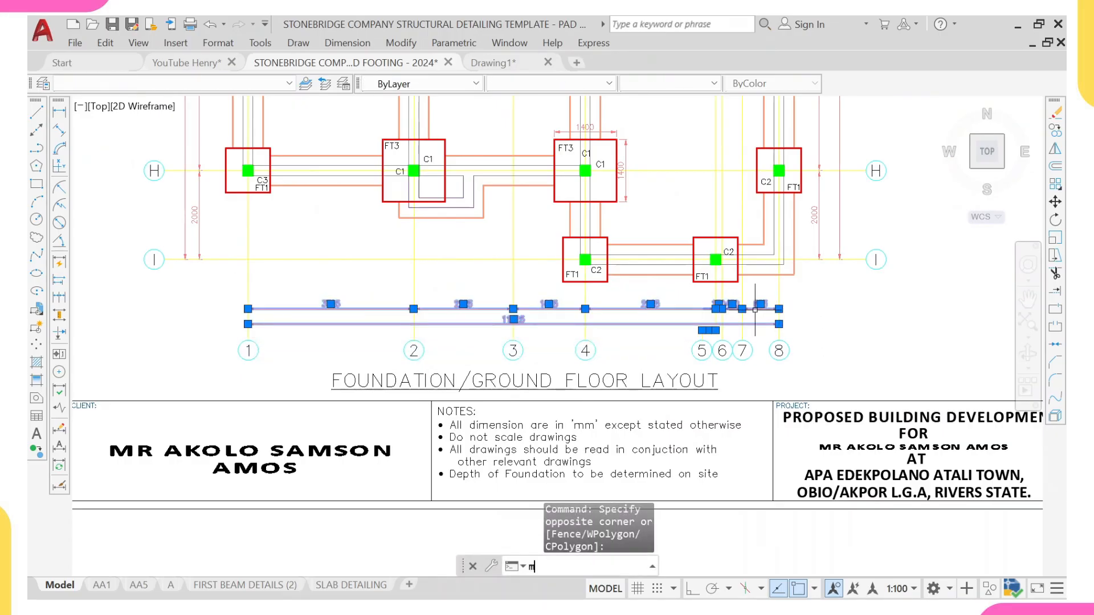
pyautogui.press('Return')
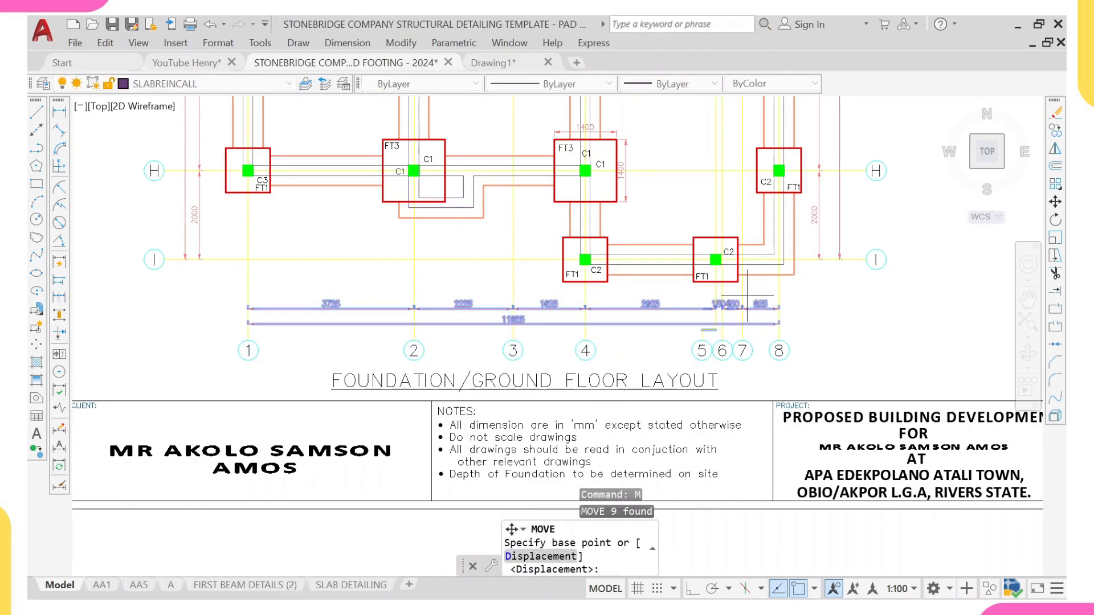
pyautogui.click(778, 323)
pyautogui.scroll(-10, 843, 301)
pyautogui.moveTo(886, 320); pyautogui.dragTo(508, 274, button='middle')
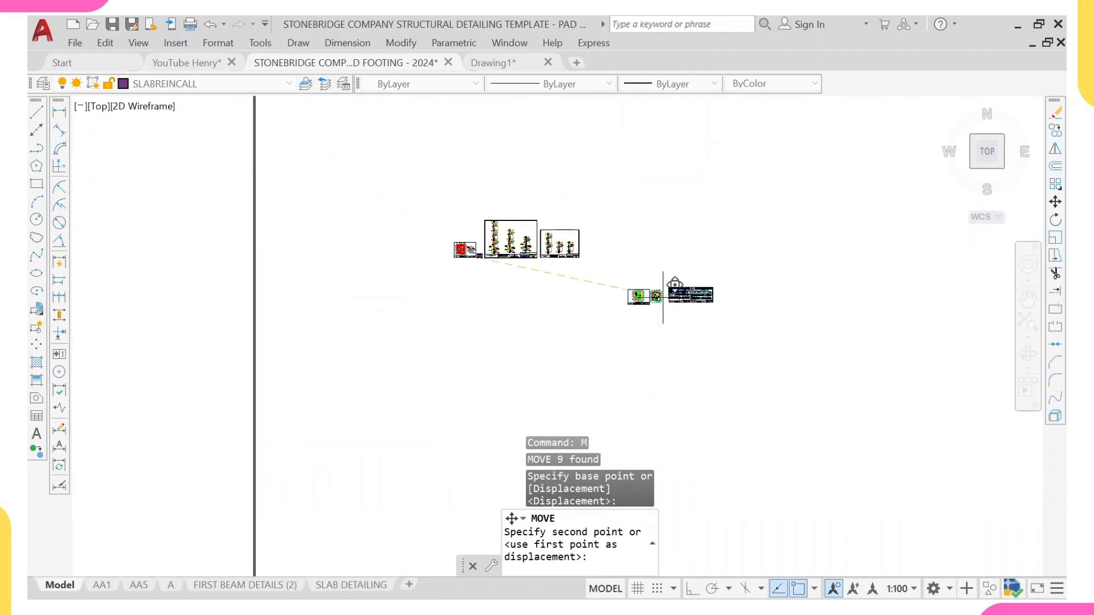
pyautogui.scroll(10, 663, 296)
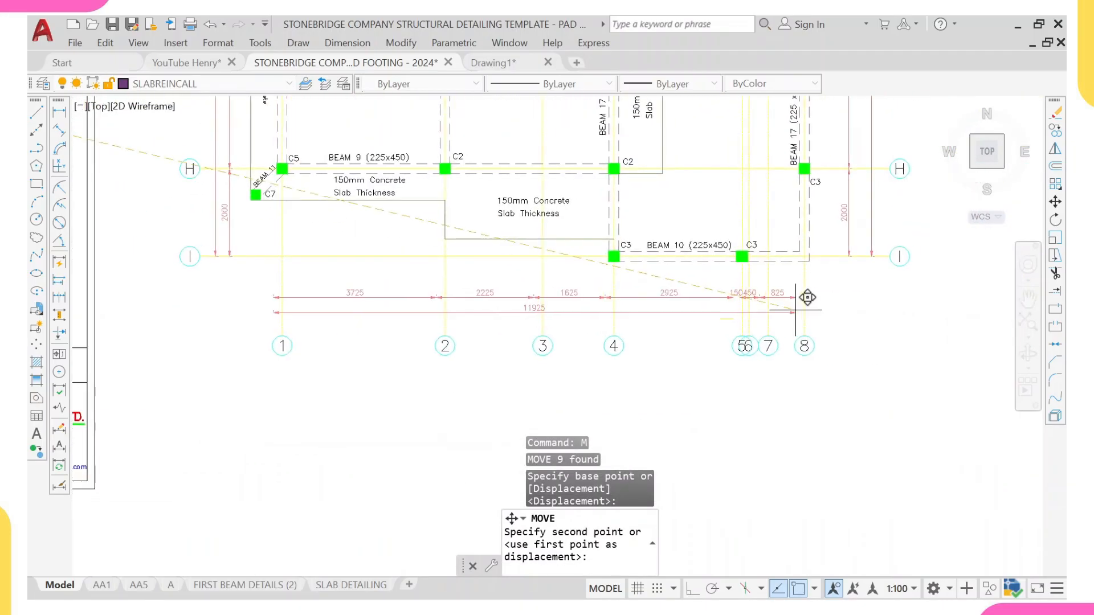
pyautogui.scroll(2, 796, 310)
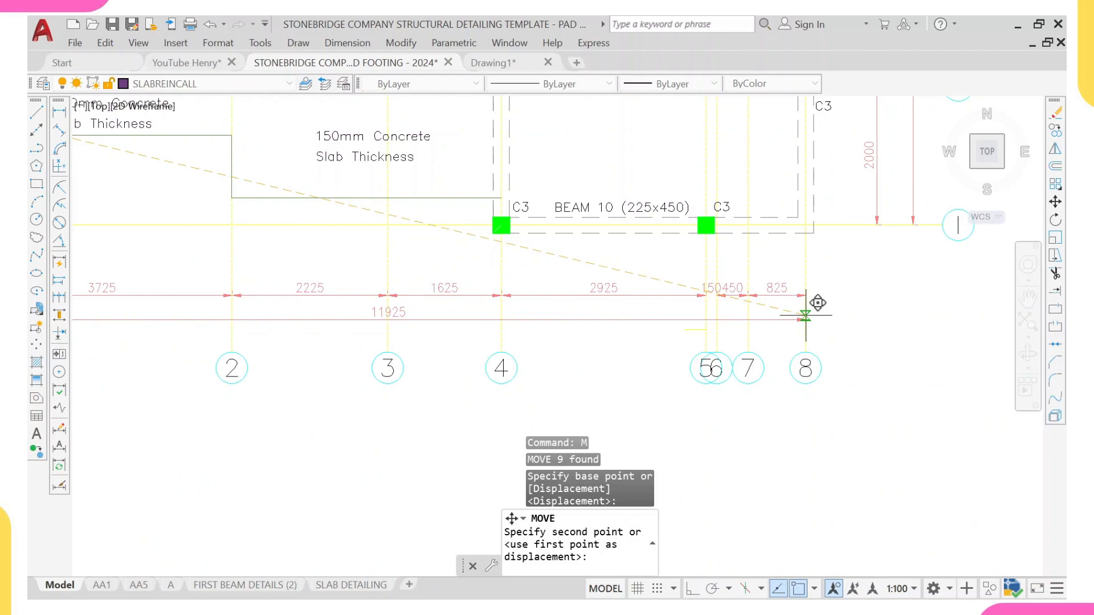
pyautogui.click(805, 315)
# - Move the original first-floor beam and column layout sheet, with its frame and plan, well to the left of the working plan
pyautogui.scroll(-8, 798, 239)
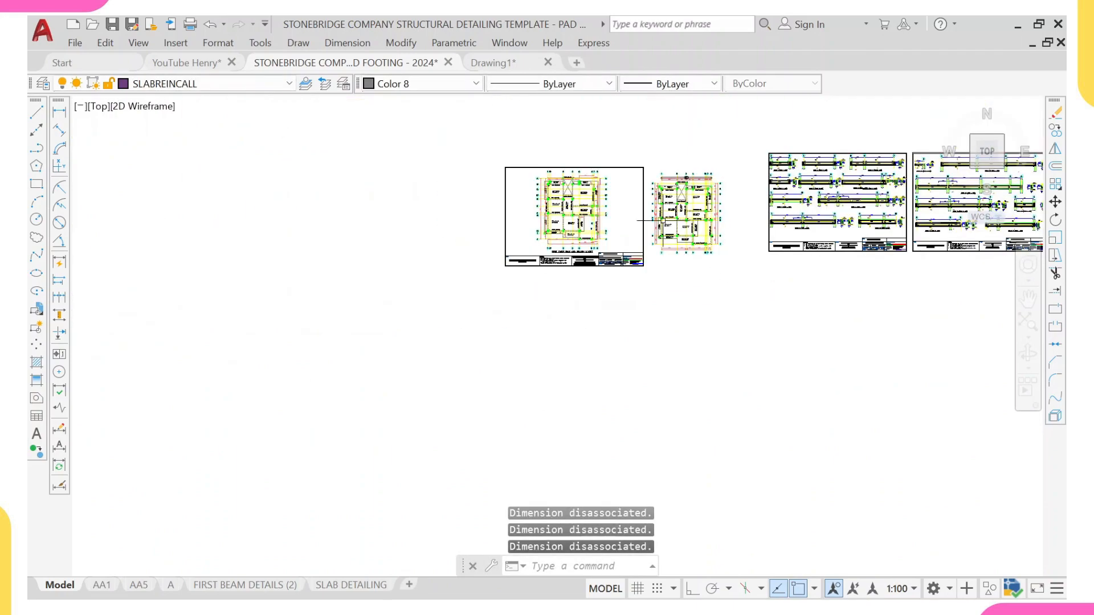
pyautogui.scroll(2, 701, 188)
pyautogui.scroll(3, 667, 200)
pyautogui.moveTo(300, 234); pyautogui.dragTo(312, 259, button='middle')
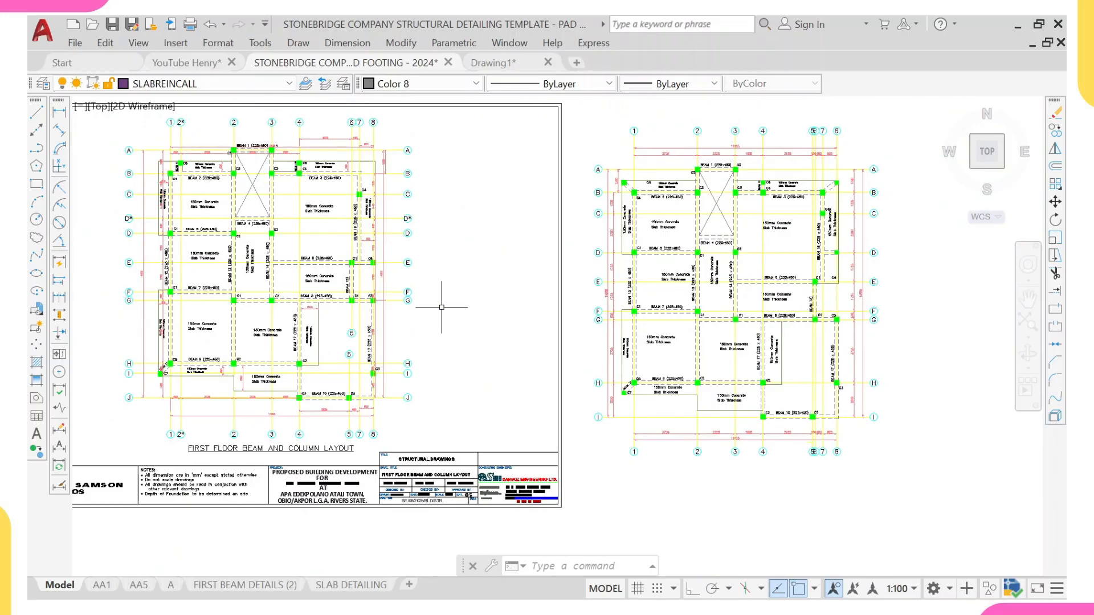
pyautogui.scroll(-4, 441, 307)
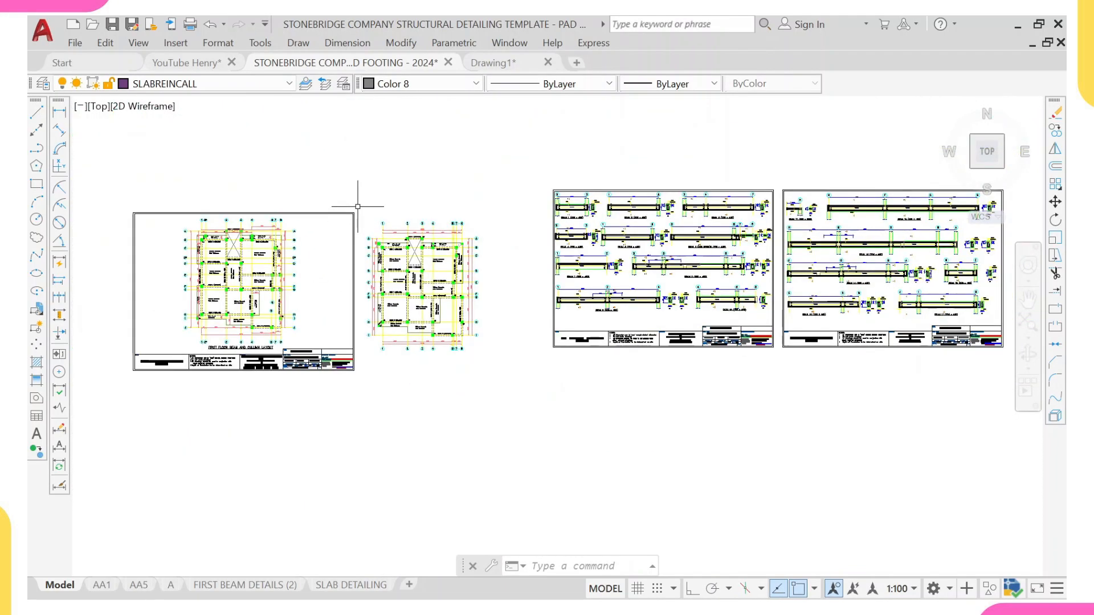
pyautogui.click(358, 206)
pyautogui.click(91, 416)
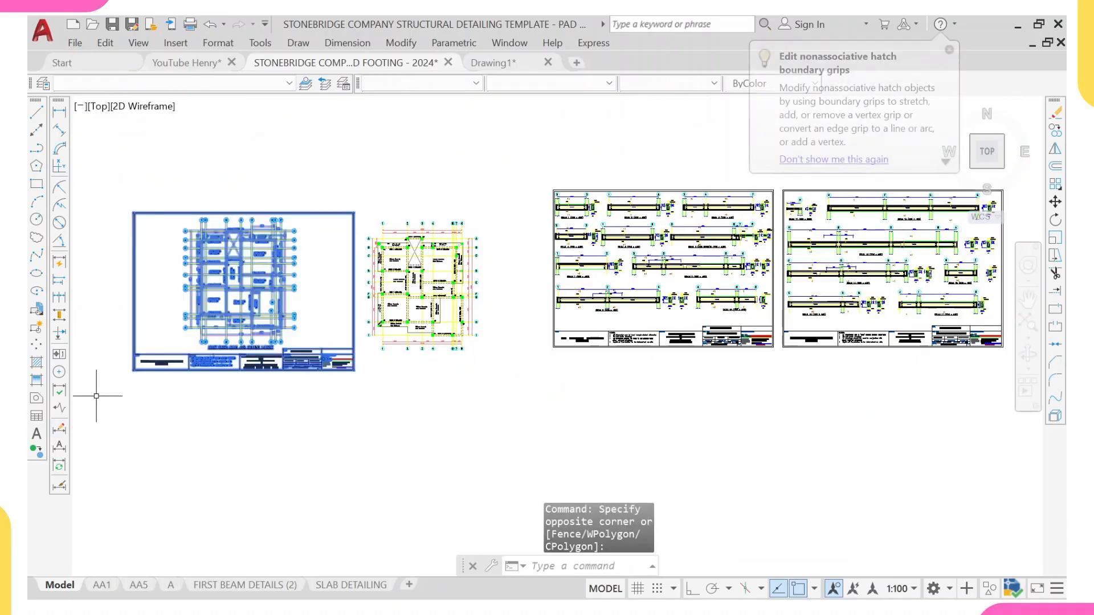
pyautogui.press('Return')
pyautogui.scroll(-3, 312, 364)
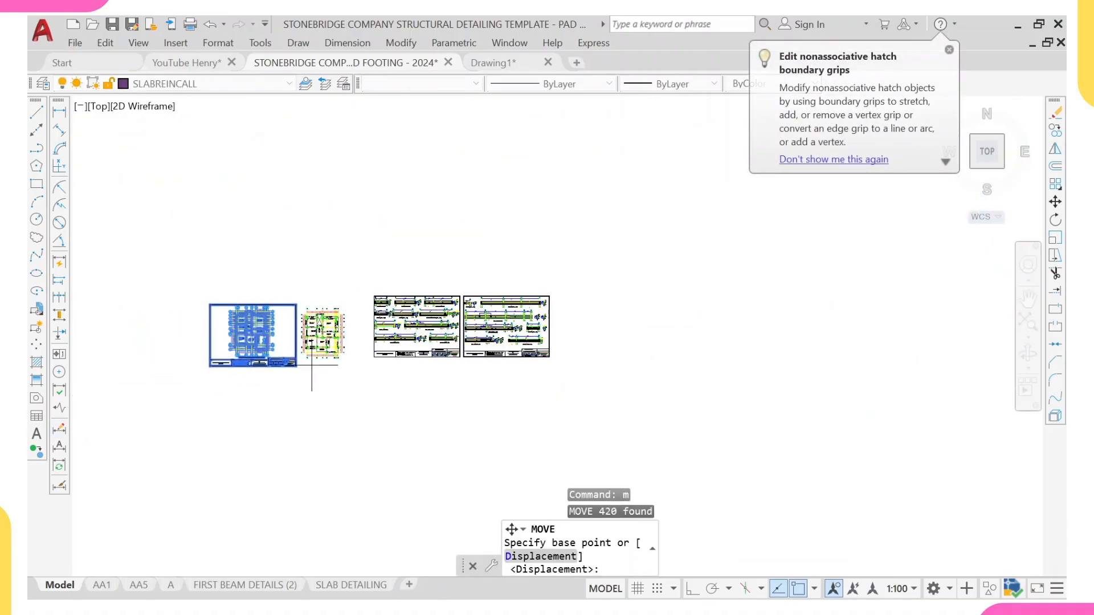
pyautogui.click(278, 314)
pyautogui.moveTo(210, 329); pyautogui.dragTo(277, 325, button='middle')
pyautogui.click(218, 315)
# - Copy only the original layout sheet's frame, title block, notes and client and project fields around the working plan, beside the beam detail sheets
pyautogui.scroll(4, 269, 314)
pyautogui.click(254, 311)
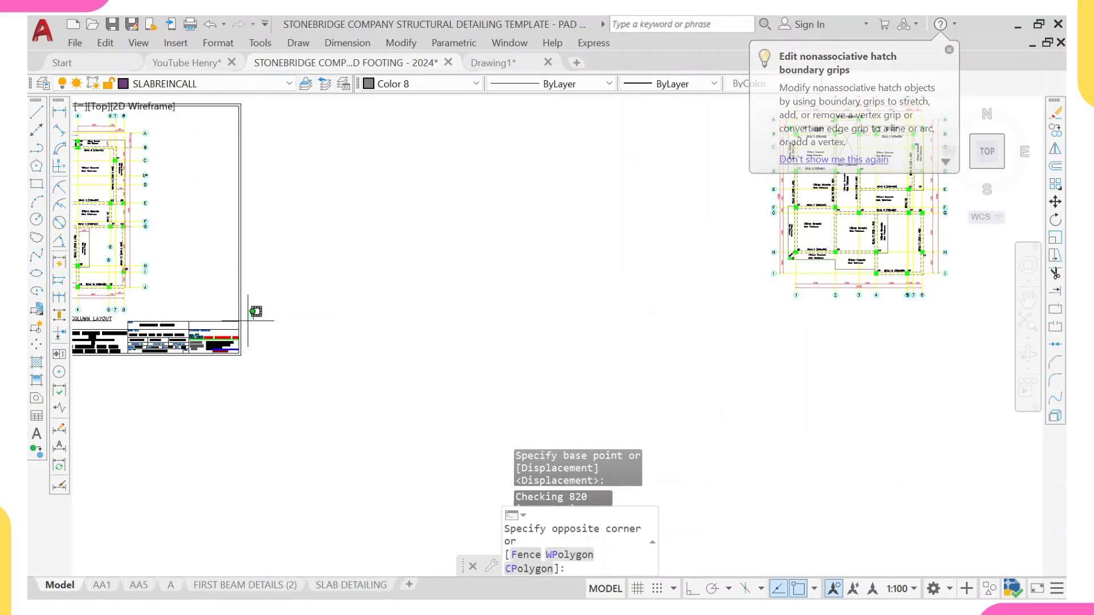
pyautogui.moveTo(167, 380); pyautogui.dragTo(426, 370, button='middle')
pyautogui.click(387, 374)
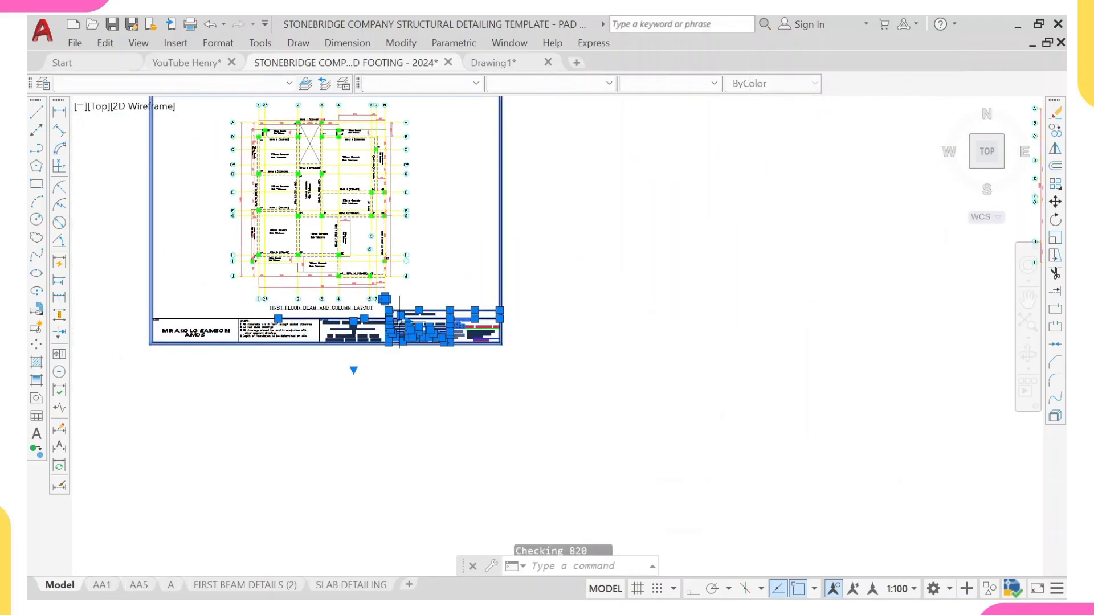
pyautogui.scroll(4, 397, 313)
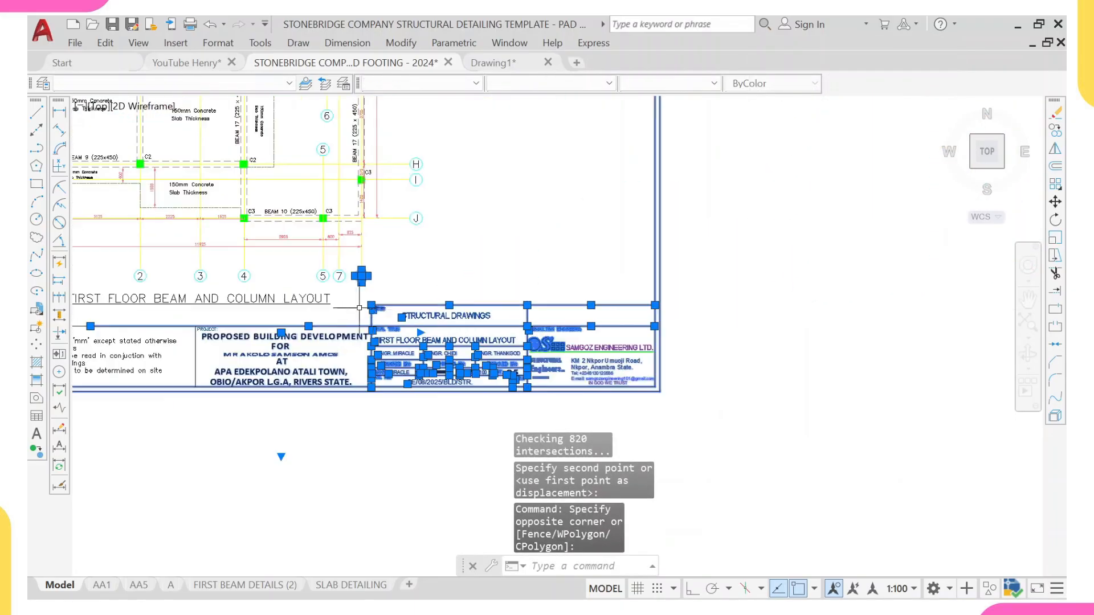
pyautogui.click(401, 237)
pyautogui.click(344, 295)
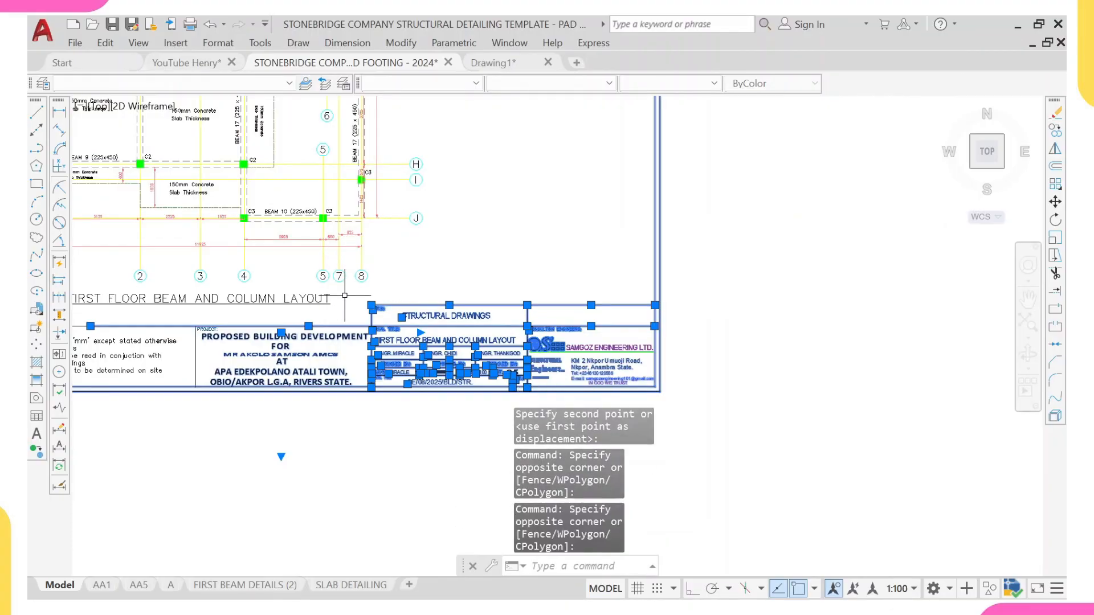
pyautogui.click(345, 295)
pyautogui.moveTo(214, 331); pyautogui.dragTo(549, 354, button='middle')
pyautogui.scroll(-4, 474, 395)
pyautogui.moveTo(437, 408); pyautogui.dragTo(463, 367, button='middle')
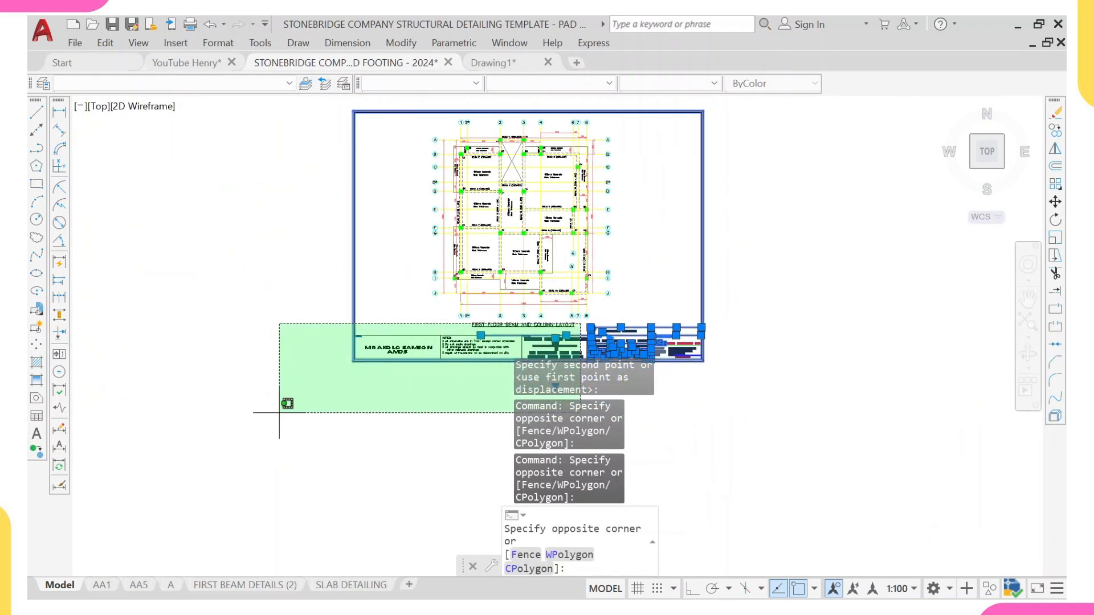
pyautogui.scroll(8, 577, 315)
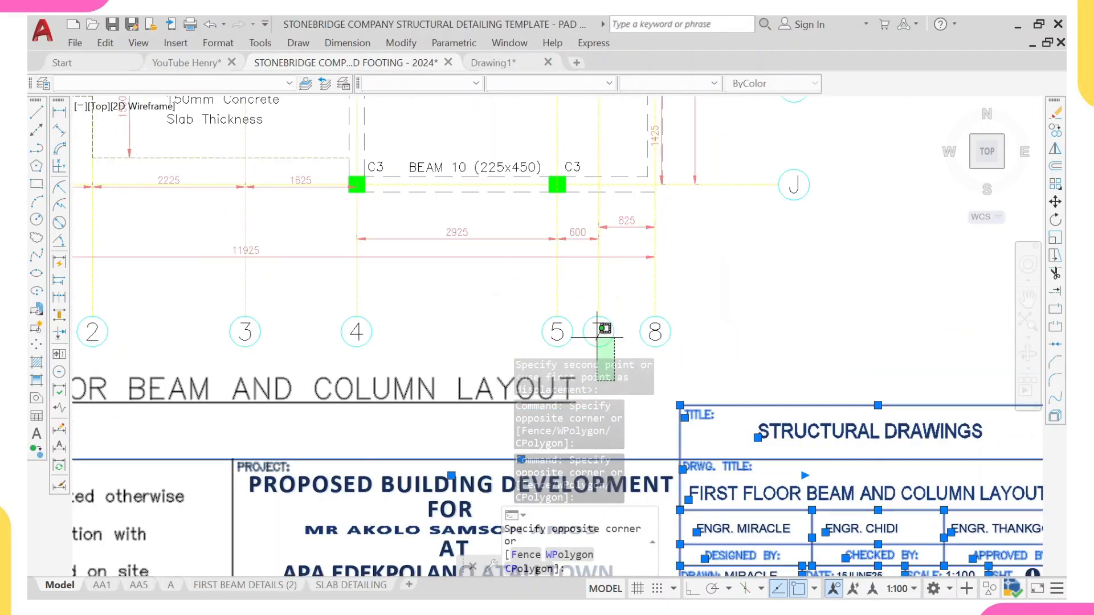
pyautogui.moveTo(598, 337); pyautogui.dragTo(595, 206, button='middle')
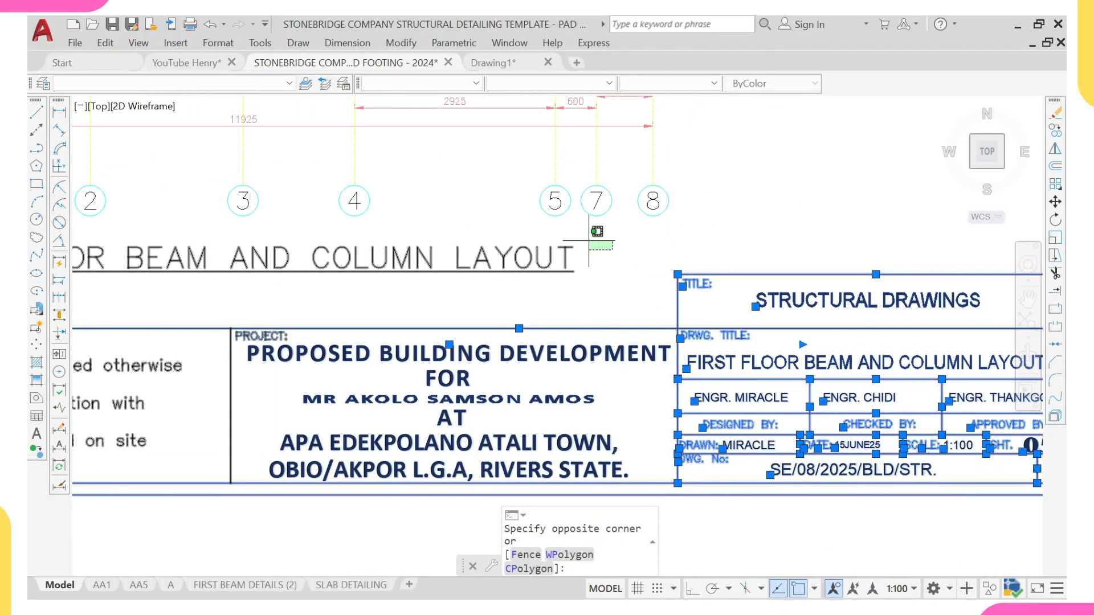
pyautogui.click(606, 286)
pyautogui.click(631, 306)
pyautogui.scroll(-6, 537, 344)
pyautogui.moveTo(537, 345); pyautogui.dragTo(648, 231, button='middle')
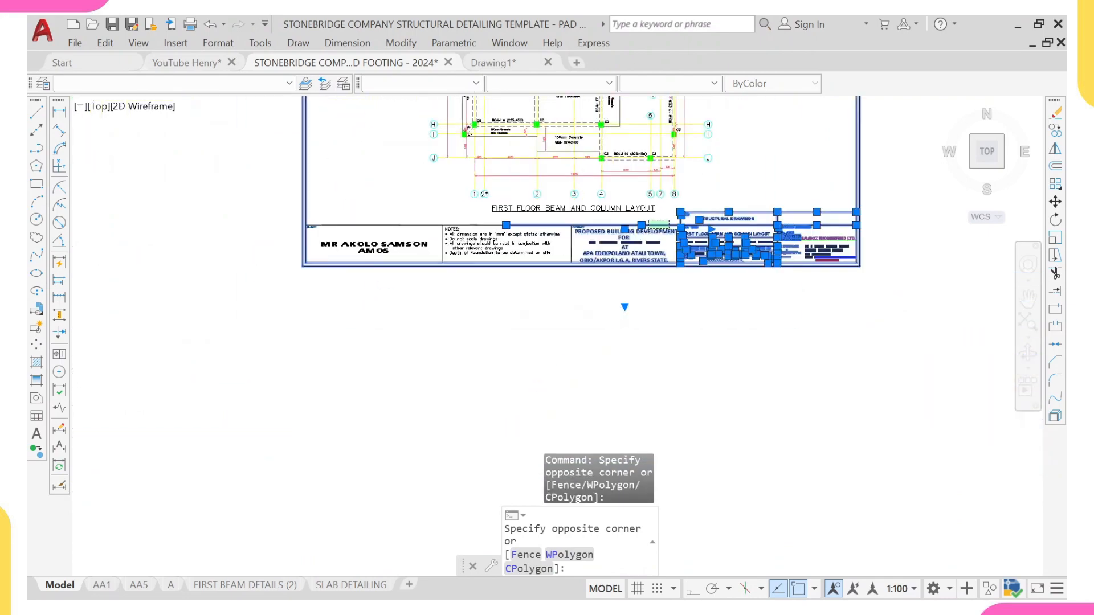
pyautogui.scroll(2, 574, 255)
pyautogui.click(110, 350)
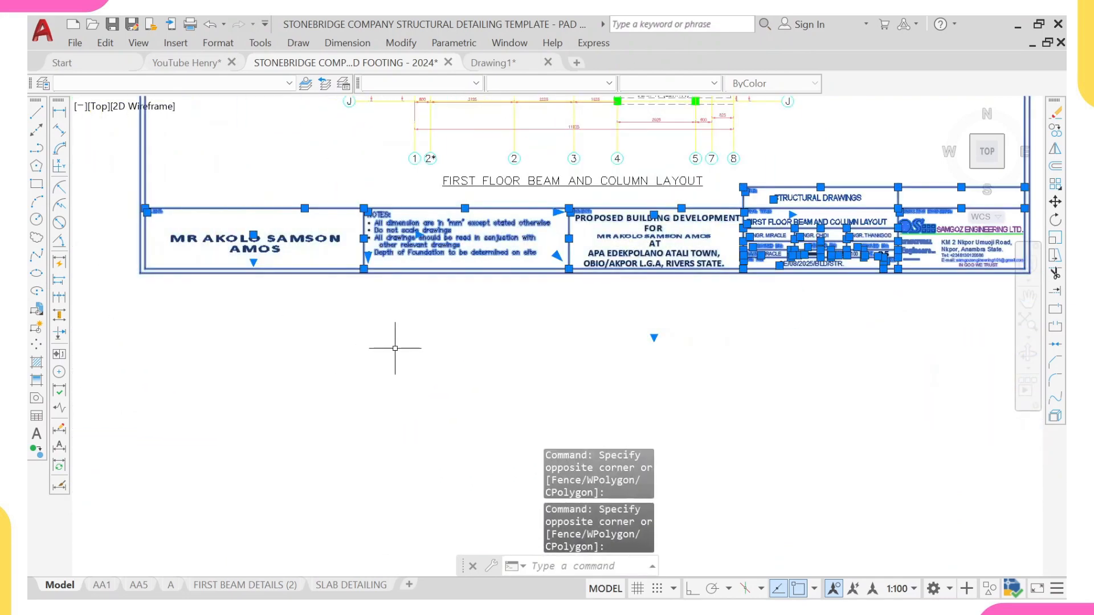
pyautogui.press('Return')
pyautogui.scroll(-6, 392, 349)
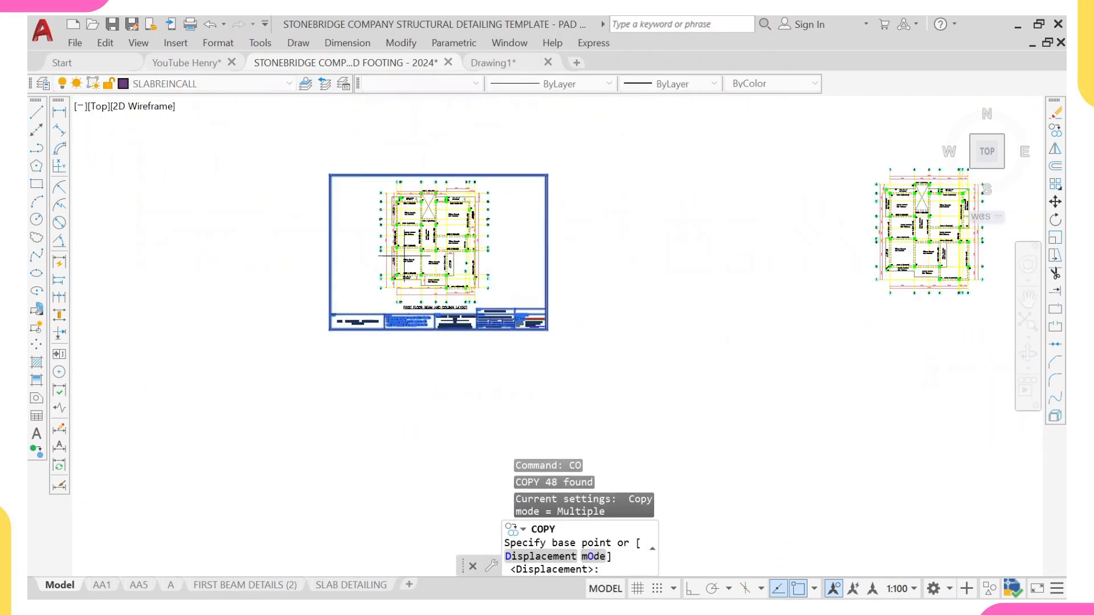
pyautogui.click(405, 256)
pyautogui.scroll(-2, 809, 232)
pyautogui.moveTo(819, 234); pyautogui.dragTo(593, 244, button='middle')
pyautogui.scroll(2, 602, 246)
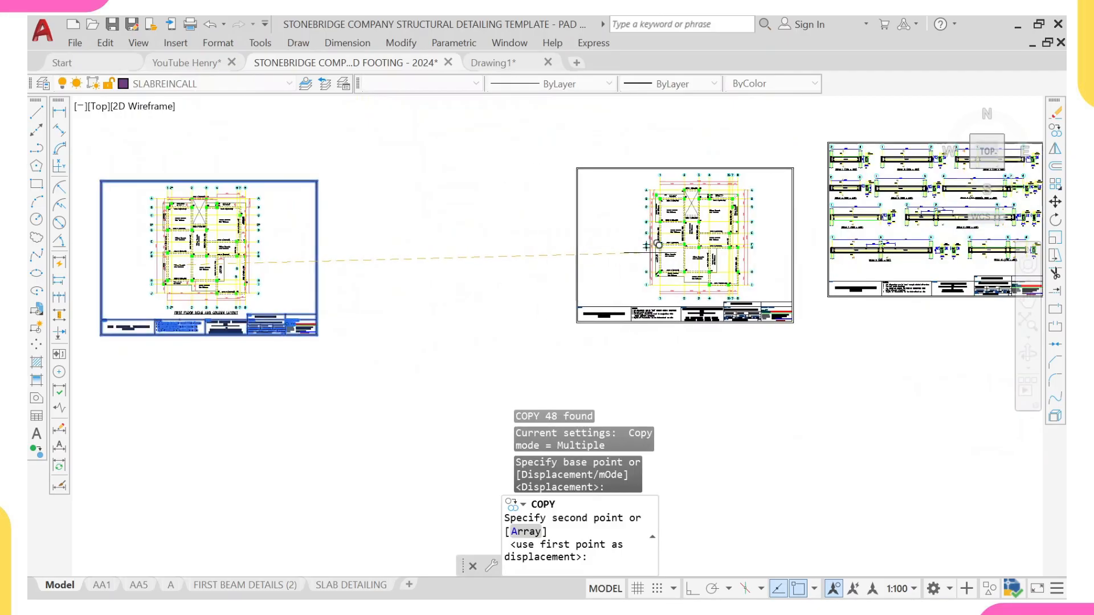
pyautogui.moveTo(680, 245); pyautogui.dragTo(509, 258, button='middle')
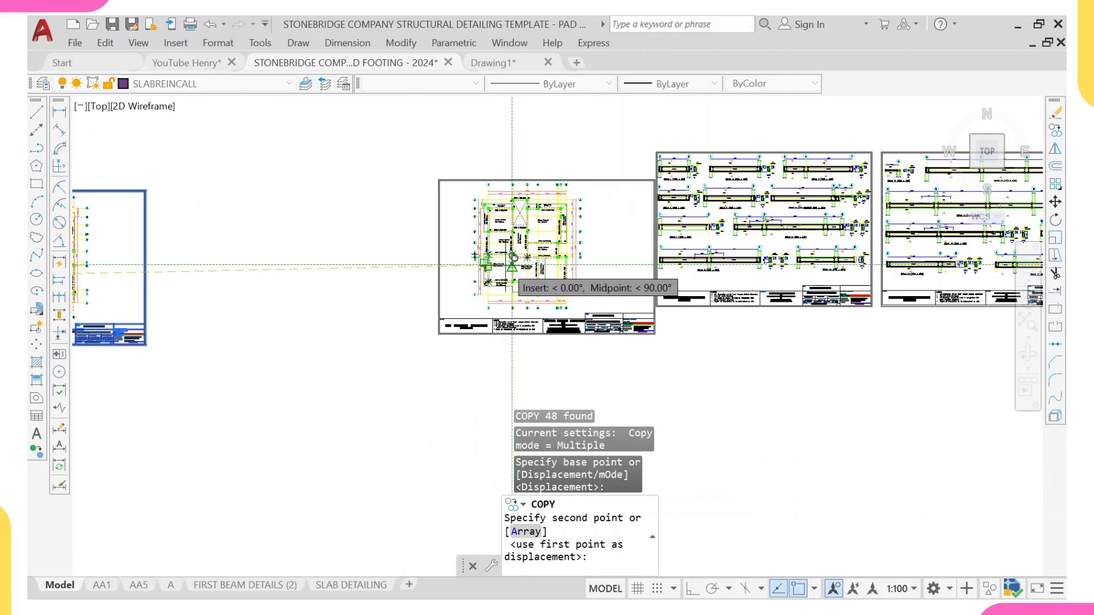
pyautogui.click(493, 265)
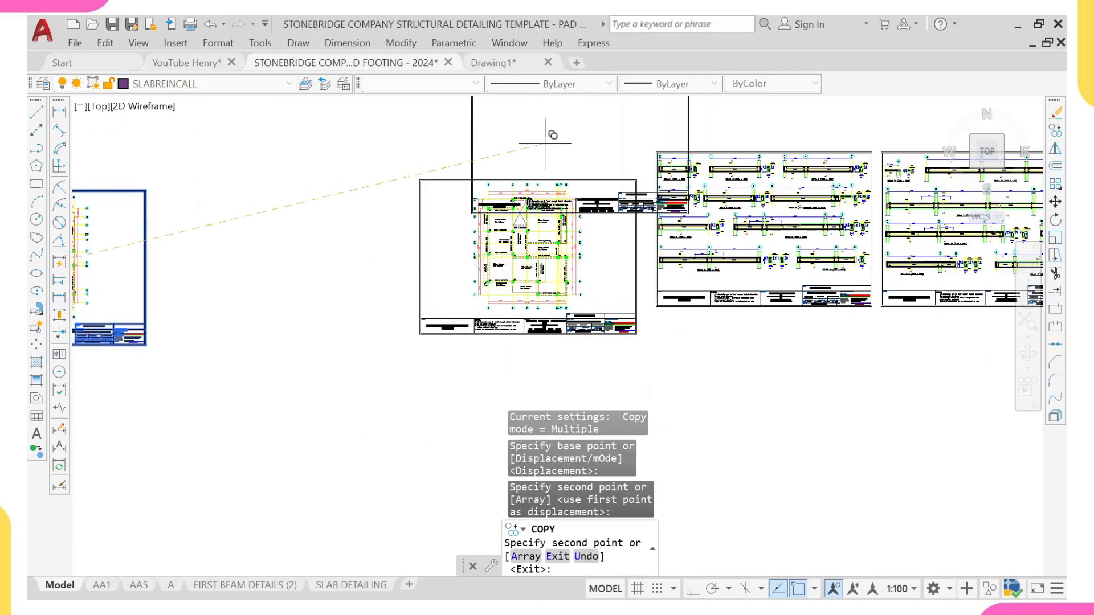
pyautogui.press('Escape')
pyautogui.scroll(-2, 442, 288)
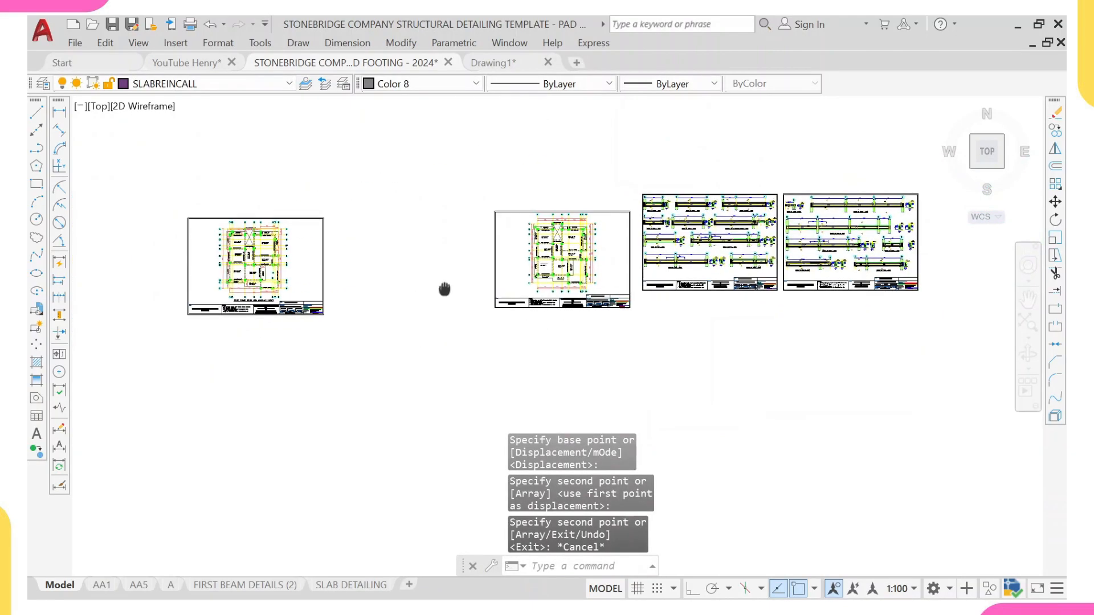
# - Move the FIRST FLOOR BEAM AND COLUMN LAYOUT title from the original sheet to just below the working plan's number bubbles, aligned at grid 4
pyautogui.scroll(5, 337, 295)
pyautogui.click(199, 285)
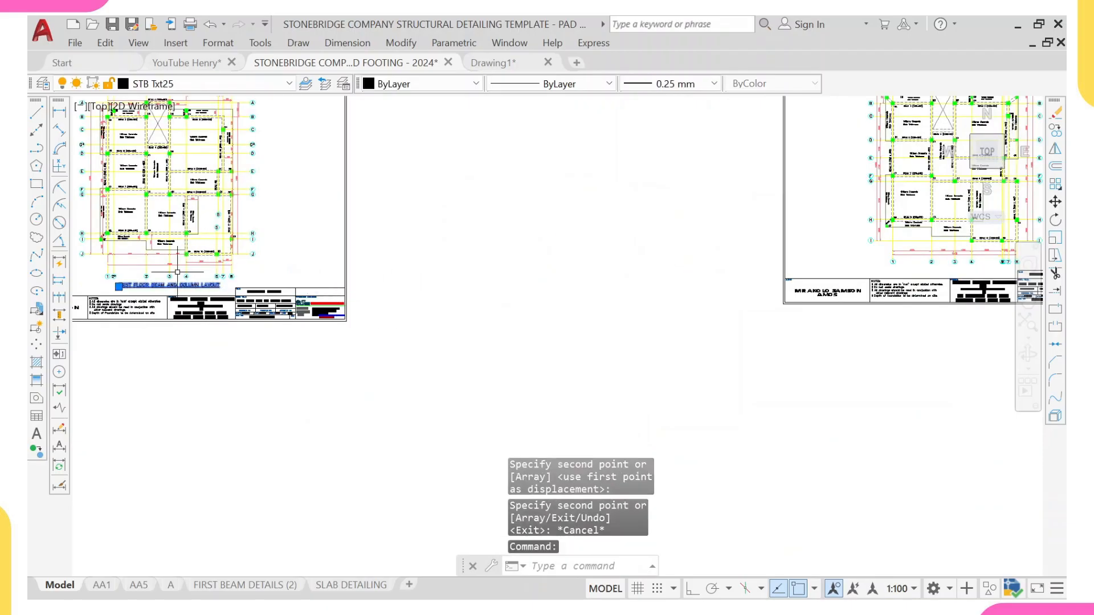
pyautogui.press('Return')
pyautogui.click(192, 280)
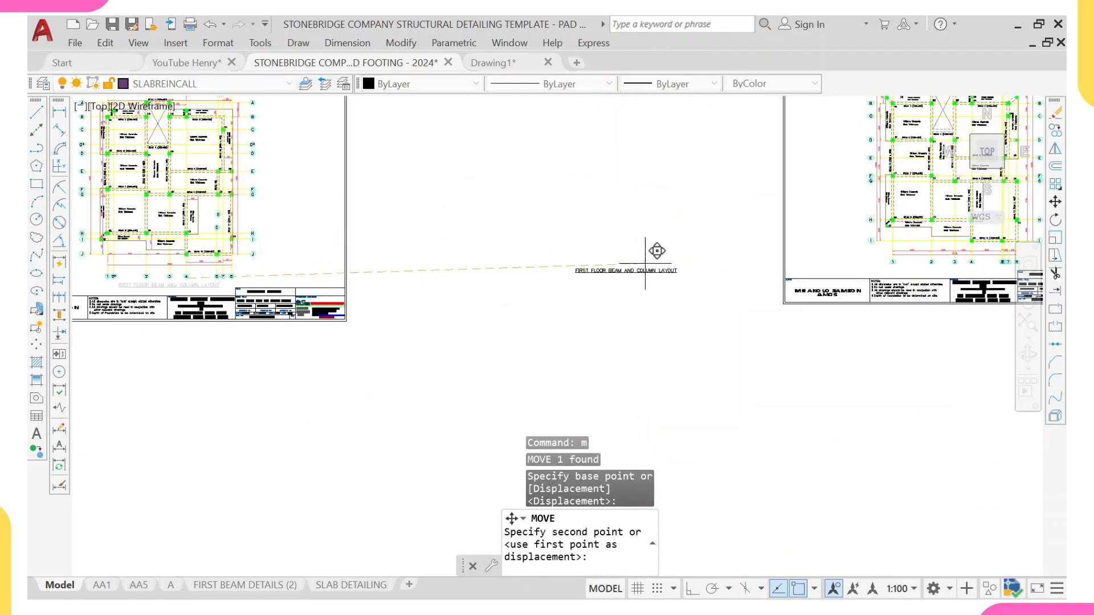
pyautogui.moveTo(675, 261); pyautogui.dragTo(437, 271, button='middle')
pyautogui.moveTo(759, 281); pyautogui.dragTo(647, 276, button='middle')
pyautogui.scroll(2, 647, 276)
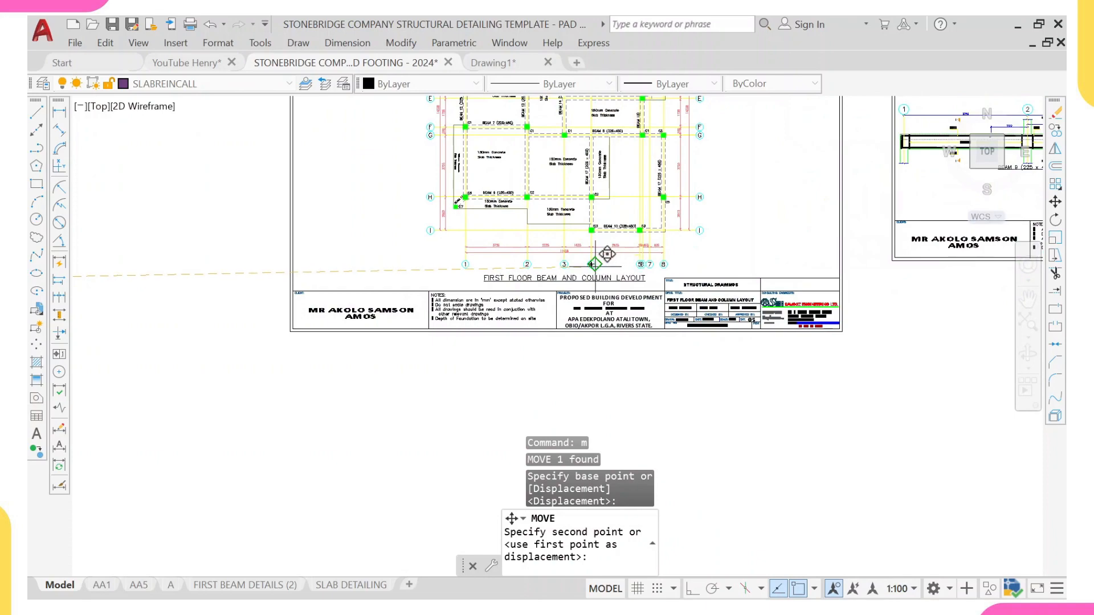
pyautogui.press('Escape')
# - Erase the entire original first-floor beam and column layout sheet, including its frame and plan
pyautogui.scroll(-6, 310, 242)
pyautogui.moveTo(500, 226); pyautogui.dragTo(524, 262, button='middle')
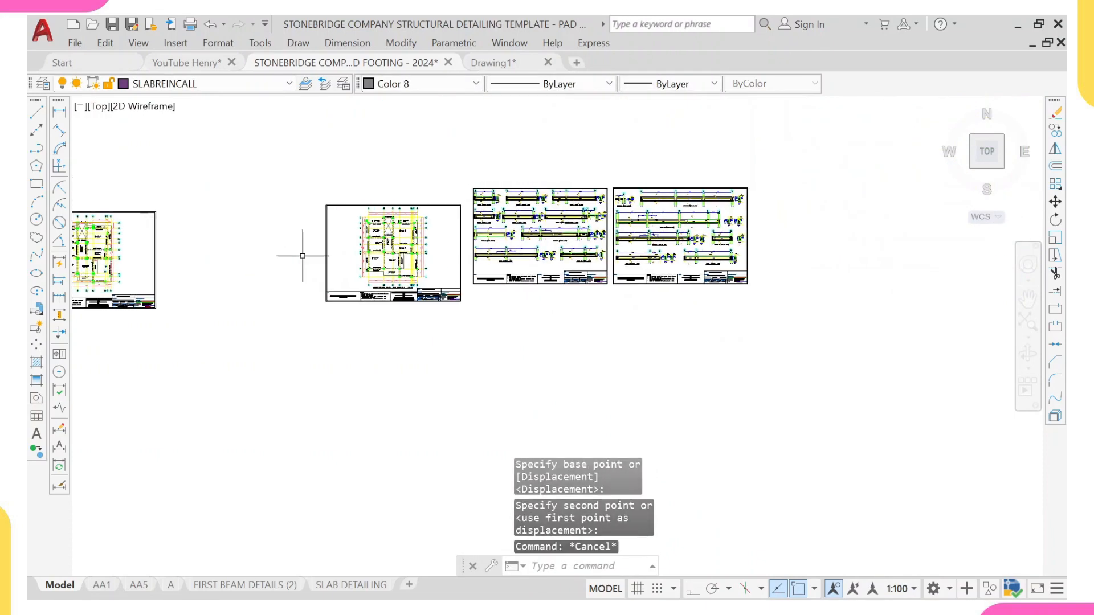
pyautogui.scroll(-2, 214, 253)
pyautogui.moveTo(214, 253); pyautogui.dragTo(355, 217, button='middle')
pyautogui.click(165, 162)
pyautogui.click(359, 326)
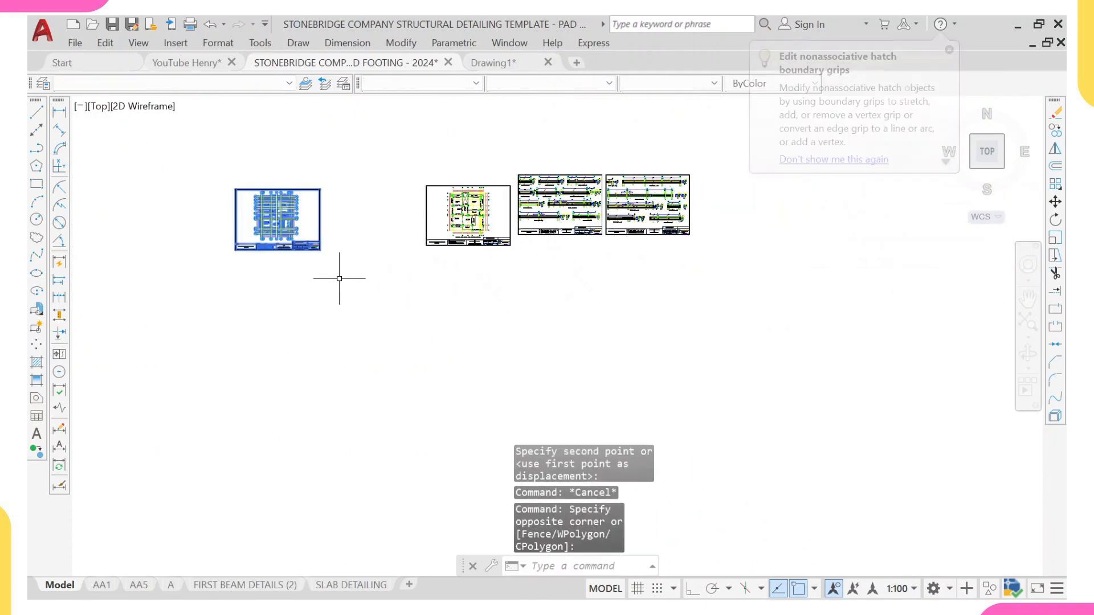
pyautogui.write('e')
pyautogui.press('Return')
# - Copy the complete working layout sheet, with its frame, plan and title, to the space just right of the column detail sheets
pyautogui.scroll(2, 503, 281)
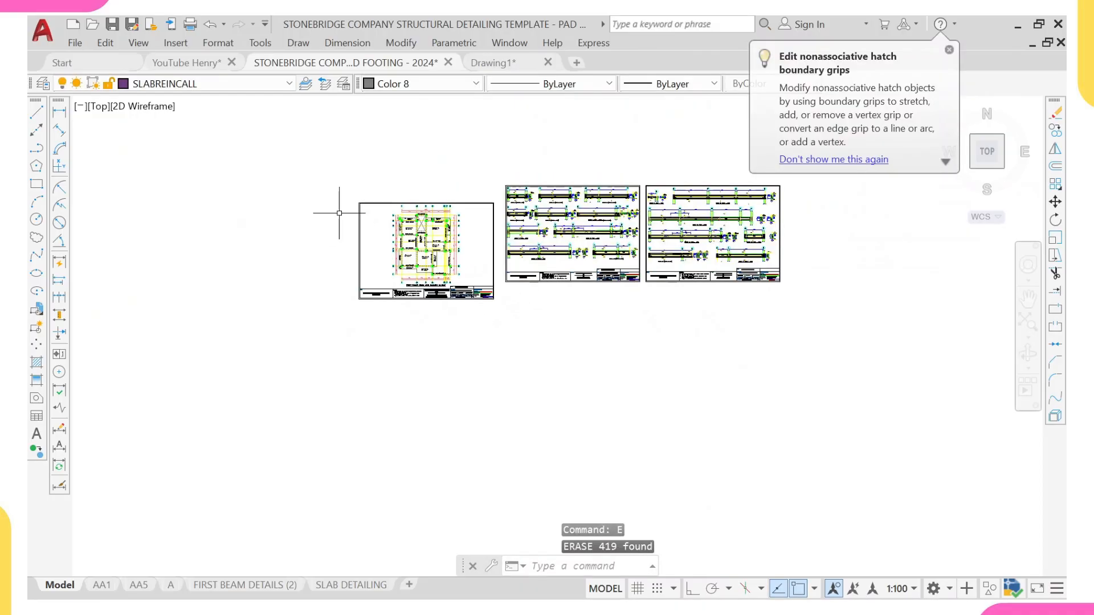
pyautogui.click(338, 176)
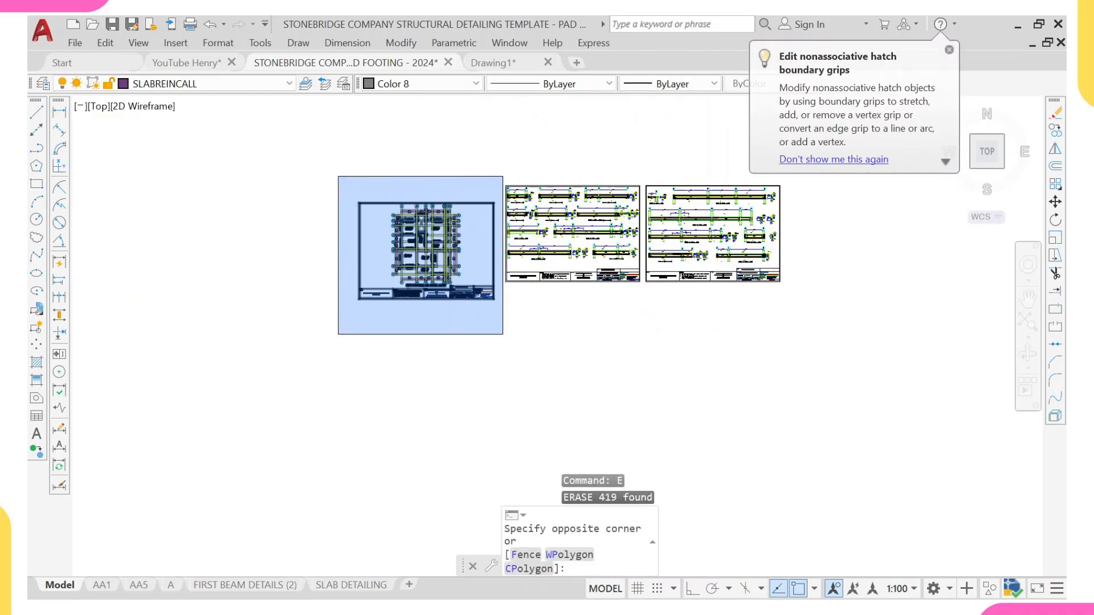
pyautogui.click(503, 334)
pyautogui.write('co')
pyautogui.press('Return')
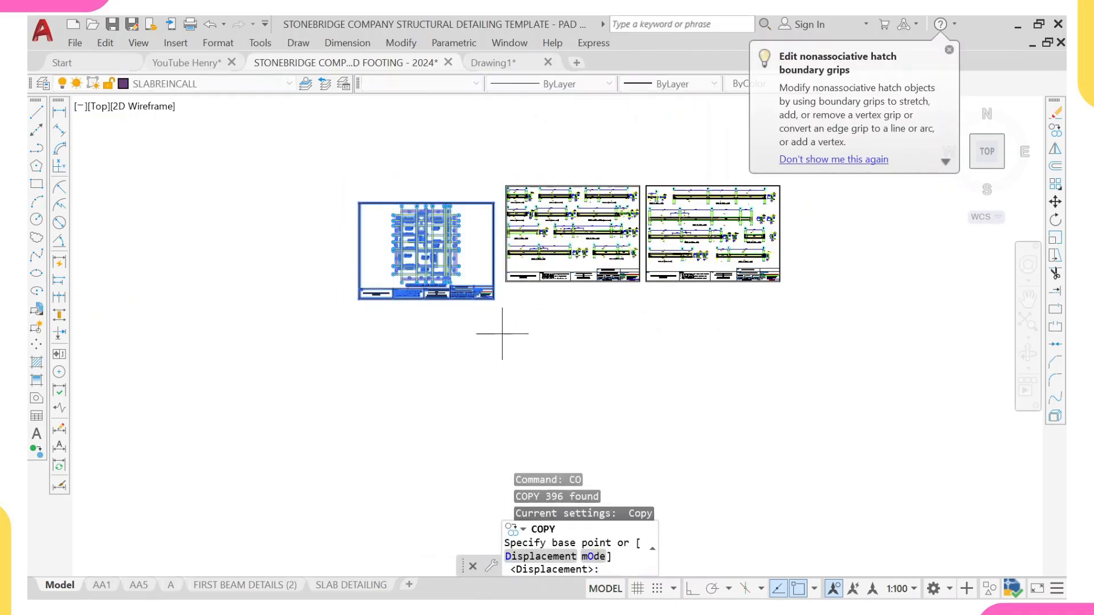
pyautogui.click(465, 244)
pyautogui.scroll(-4, 462, 151)
pyautogui.moveTo(457, 210); pyautogui.dragTo(487, 458, button='middle')
pyautogui.scroll(6, 345, 326)
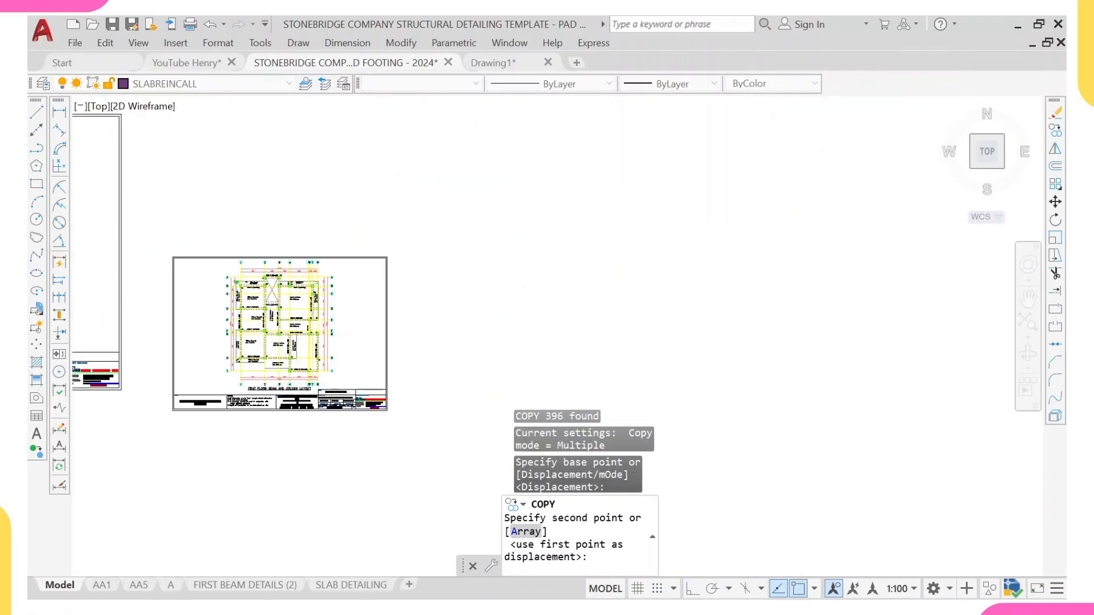
pyautogui.scroll(-2, 329, 318)
pyautogui.moveTo(329, 318); pyautogui.dragTo(358, 315, button='middle')
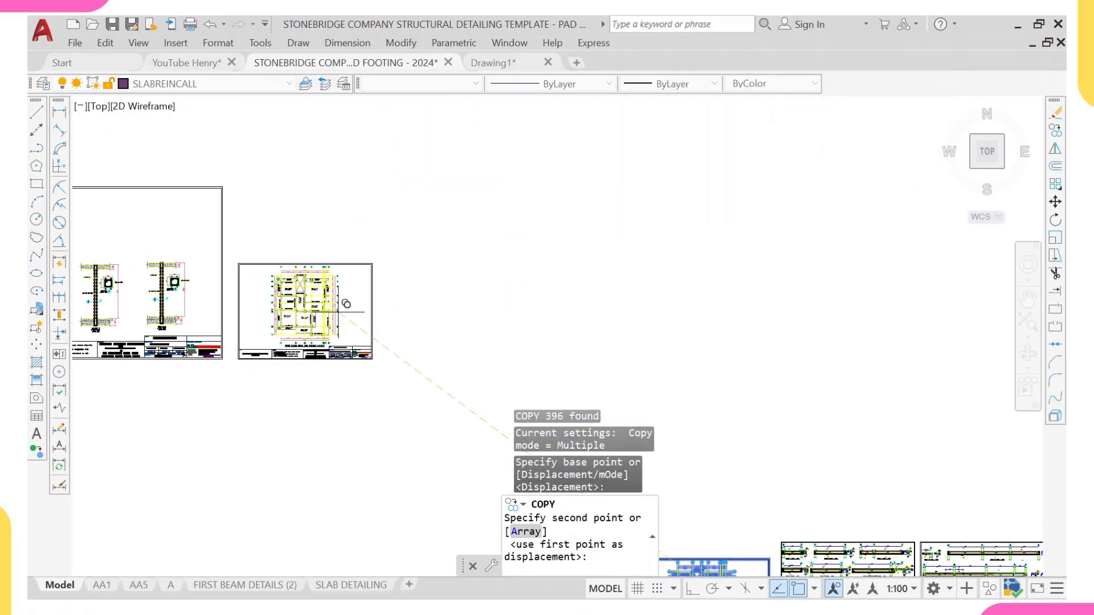
pyautogui.click(344, 304)
pyautogui.scroll(-5, 345, 304)
pyautogui.press('Escape')
# - Examine the order of layout, slab and beam detail sheets in the reference drawing row
pyautogui.scroll(6, 367, 310)
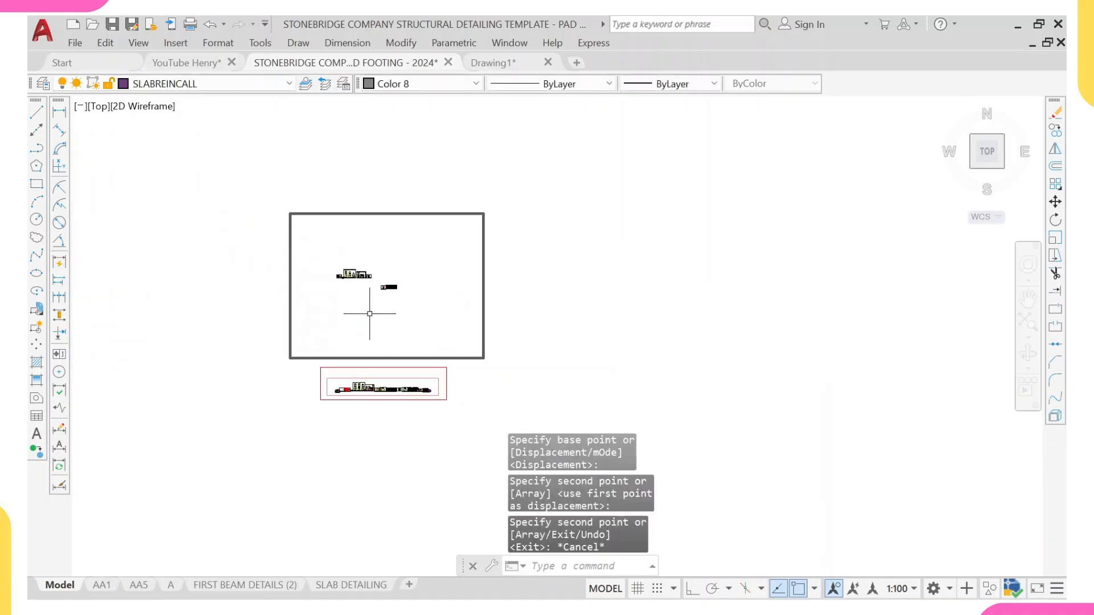
pyautogui.scroll(6, 361, 273)
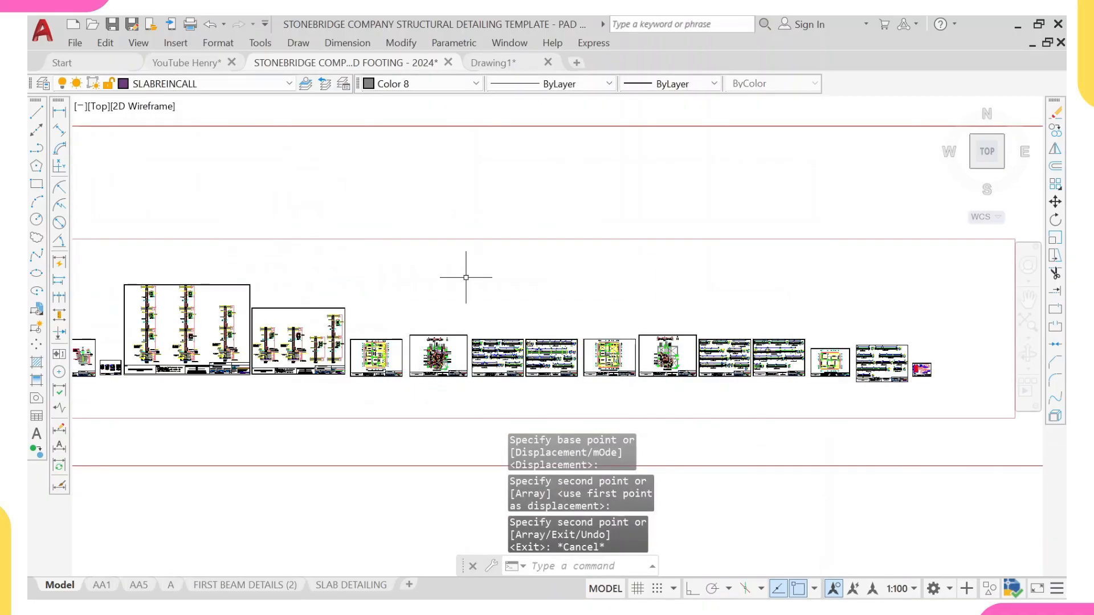
pyautogui.scroll(2, 428, 369)
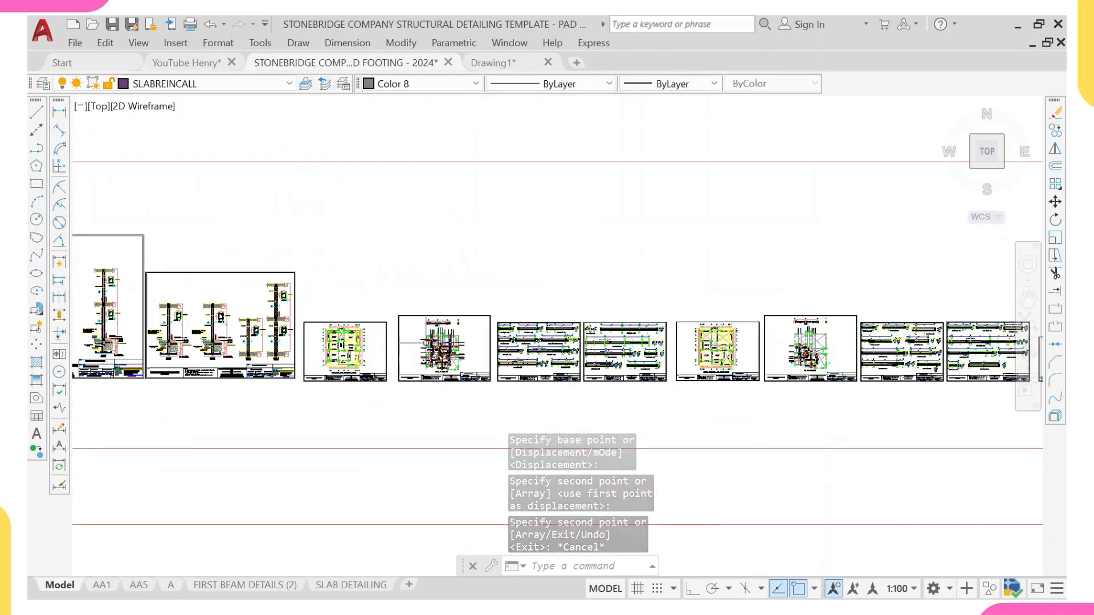
pyautogui.scroll(-4, 424, 337)
pyautogui.moveTo(422, 172); pyautogui.dragTo(409, 300, button='middle')
pyautogui.scroll(-6, 408, 293)
pyautogui.moveTo(428, 186); pyautogui.dragTo(403, 289, button='middle')
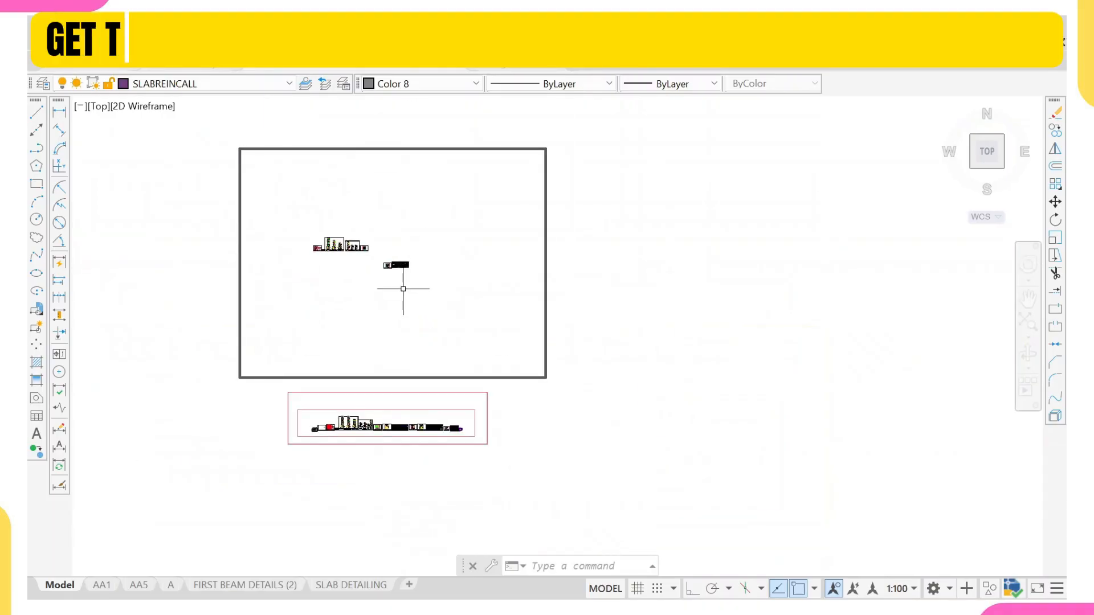
# - Move both first-floor beam detail sheets into the row with the copied layout sheet, leaving a sheet-wide gap between them
pyautogui.scroll(6, 403, 289)
pyautogui.moveTo(369, 164); pyautogui.dragTo(354, 252, button='middle')
pyautogui.scroll(4, 353, 252)
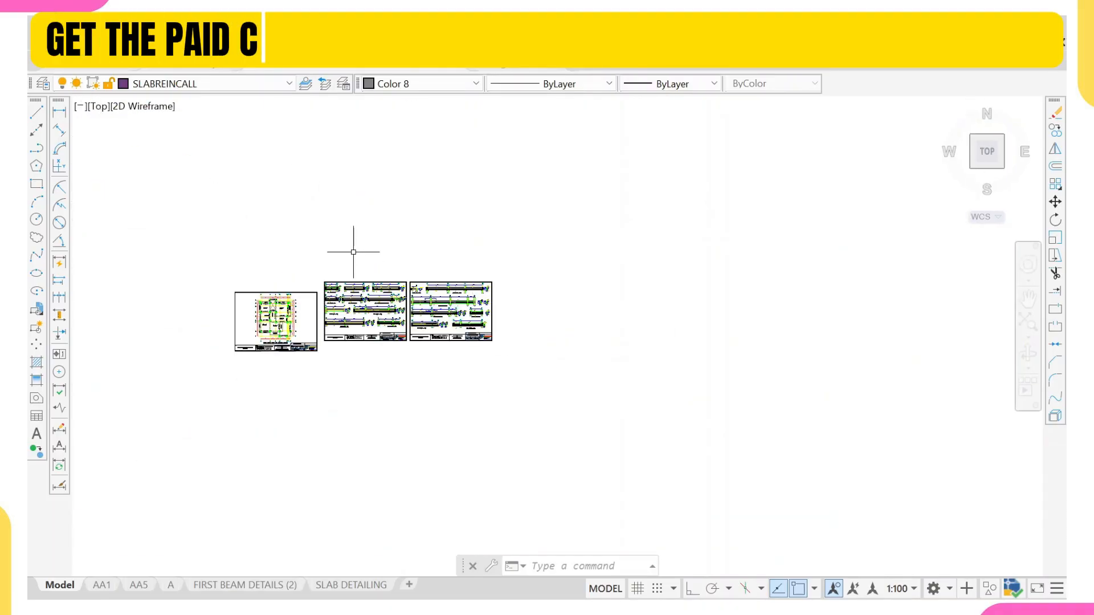
pyautogui.click(309, 285)
pyautogui.click(676, 436)
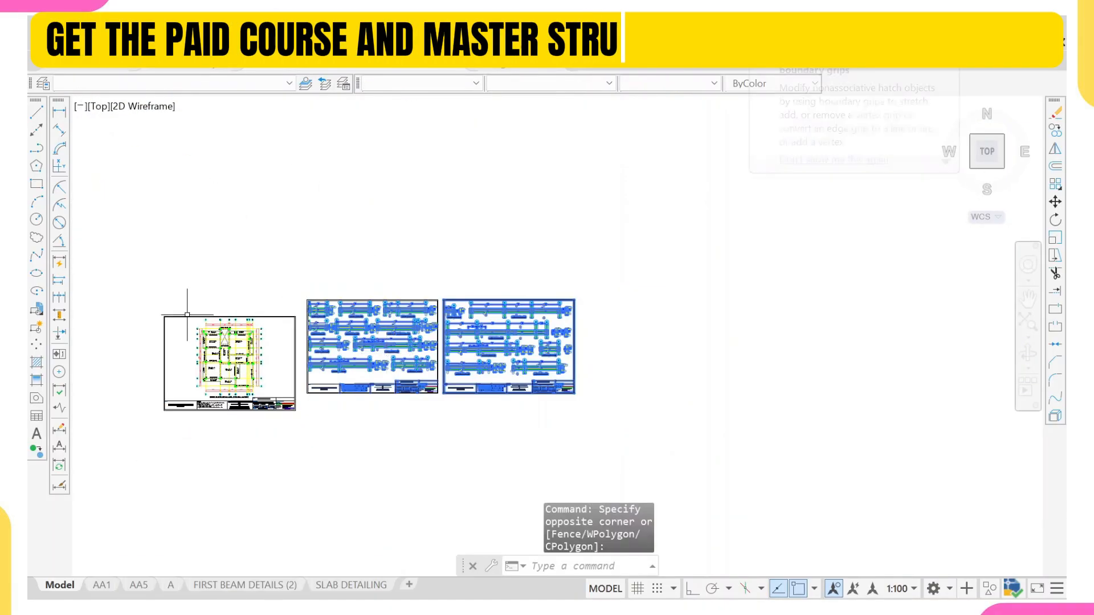
pyautogui.scroll(2, 154, 279)
pyautogui.click(390, 287)
pyautogui.moveTo(482, 390); pyautogui.dragTo(440, 238, button='middle')
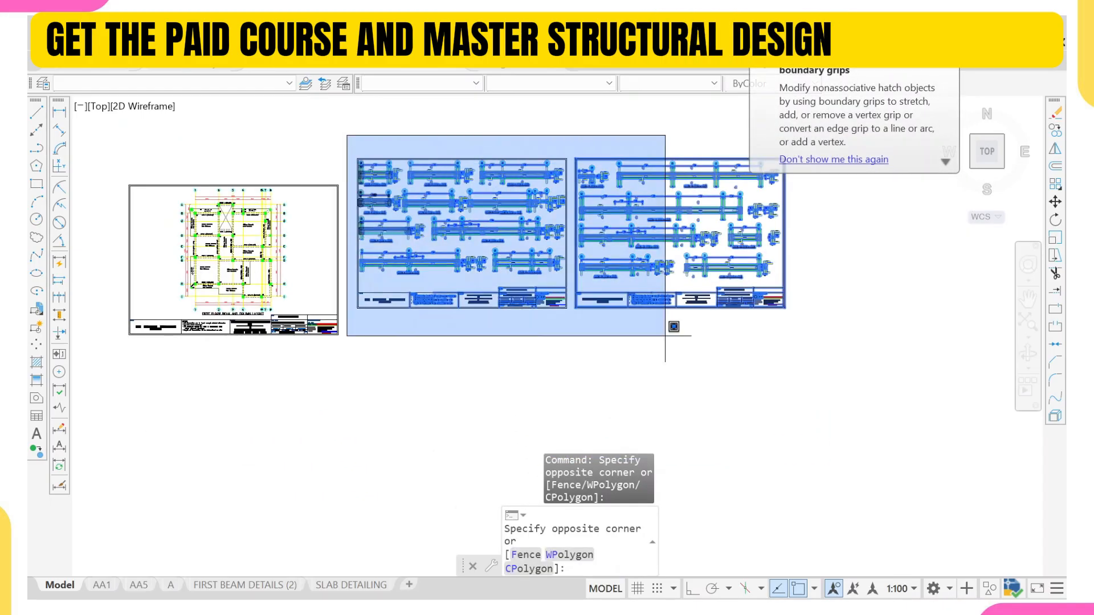
pyautogui.click(951, 386)
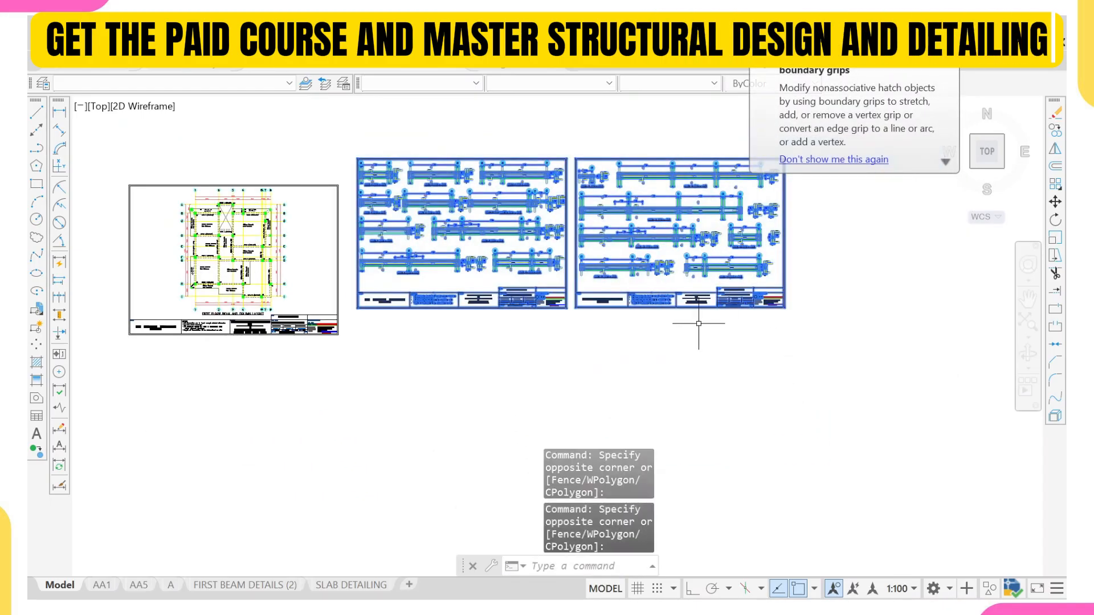
pyautogui.write('m')
pyautogui.press('Return')
pyautogui.click(518, 310)
pyautogui.scroll(-4, 478, 342)
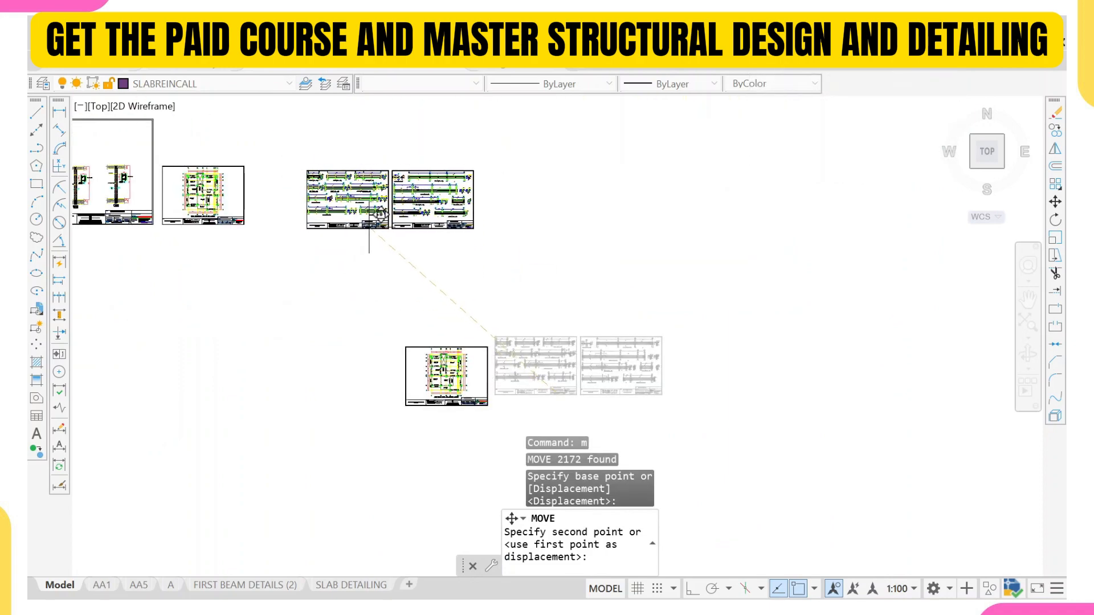
pyautogui.click(399, 228)
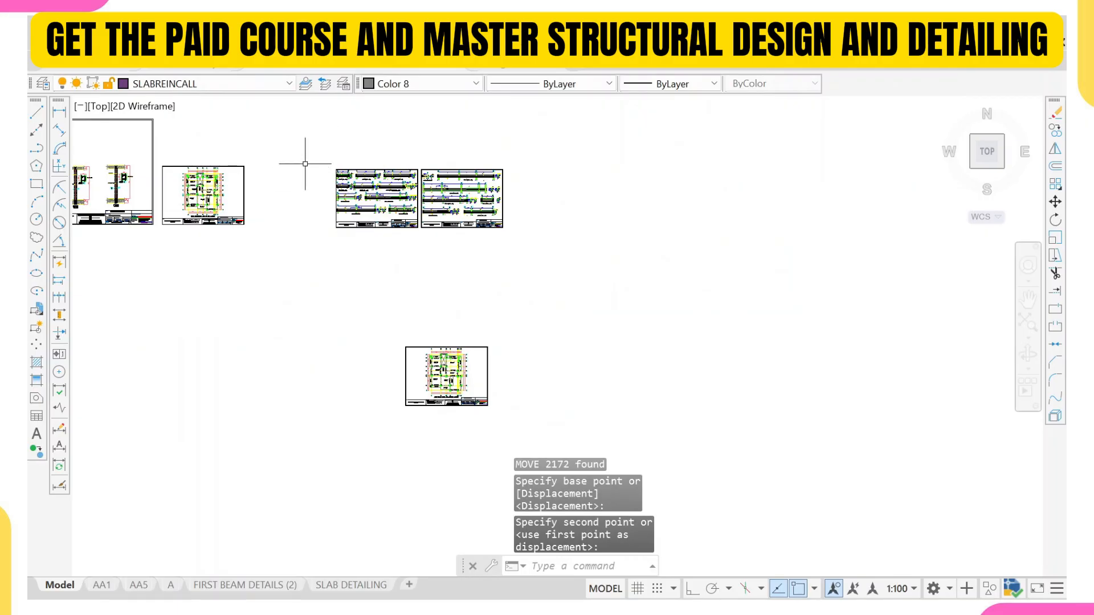
# - Erase the leftover source copy of the first-floor layout sheet below the row of sheets
pyautogui.moveTo(352, 426); pyautogui.dragTo(355, 261, button='middle')
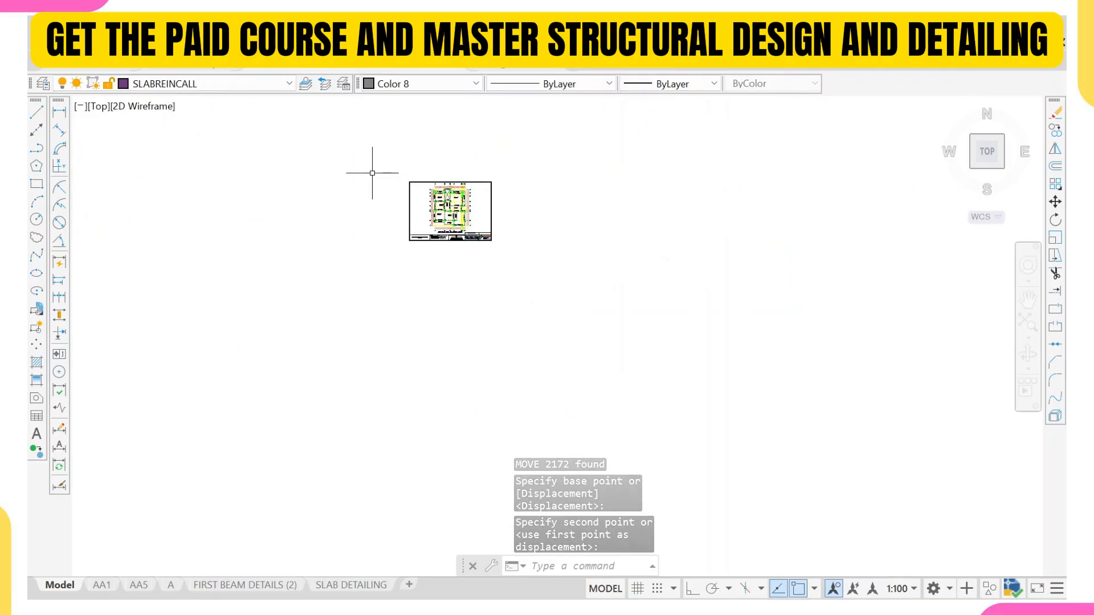
pyautogui.click(371, 171)
pyautogui.click(570, 319)
pyautogui.write('e')
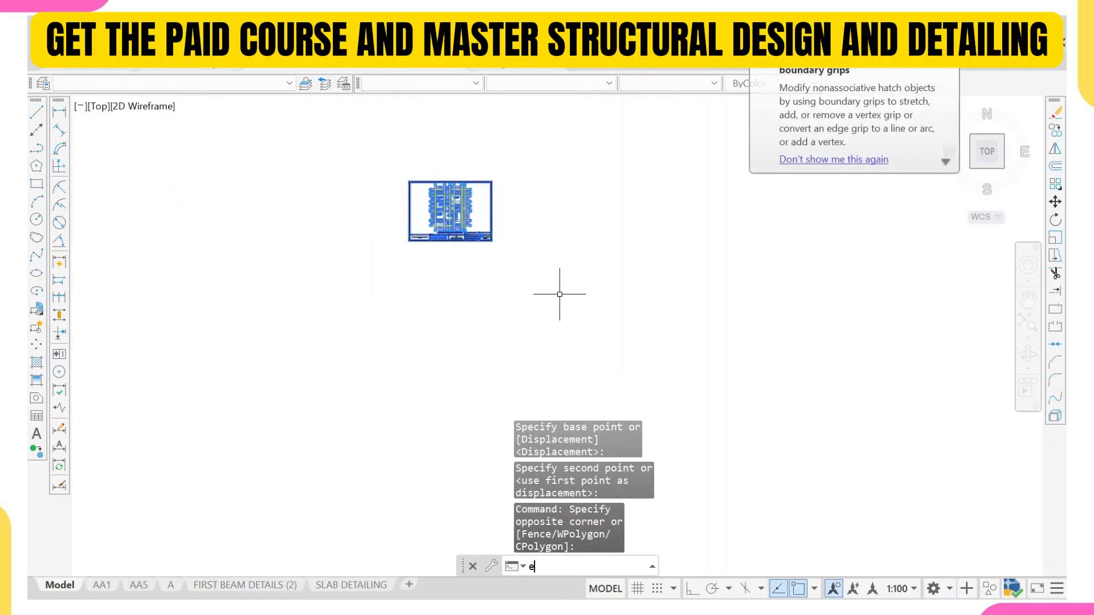
pyautogui.press('Return')
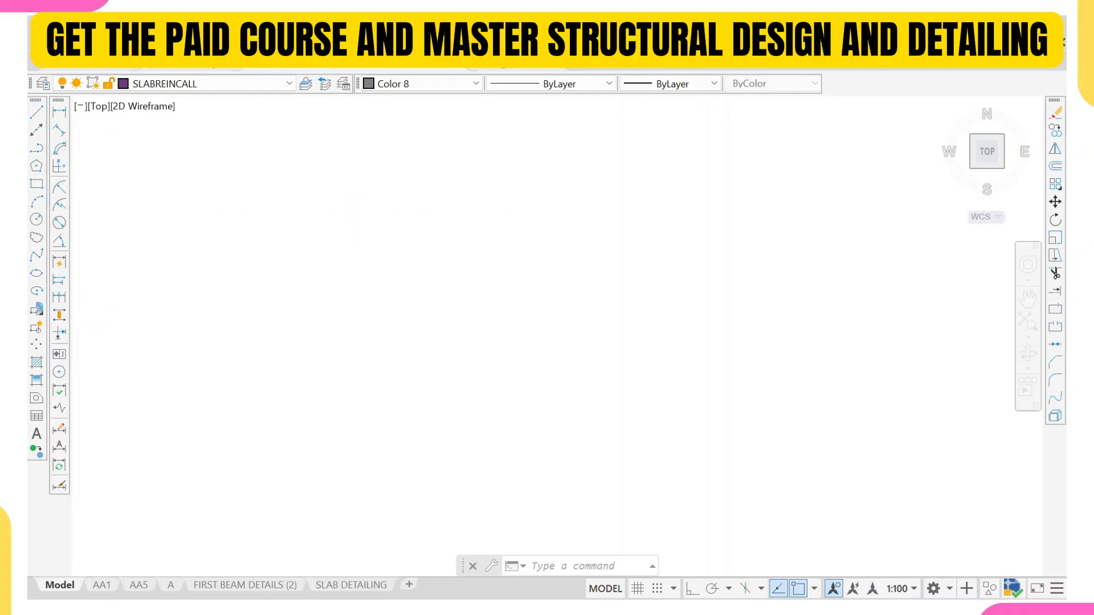
pyautogui.scroll(-5, 551, 301)
pyautogui.moveTo(465, 235); pyautogui.dragTo(507, 335, button='middle')
pyautogui.scroll(4, 450, 302)
pyautogui.scroll(6, 357, 425)
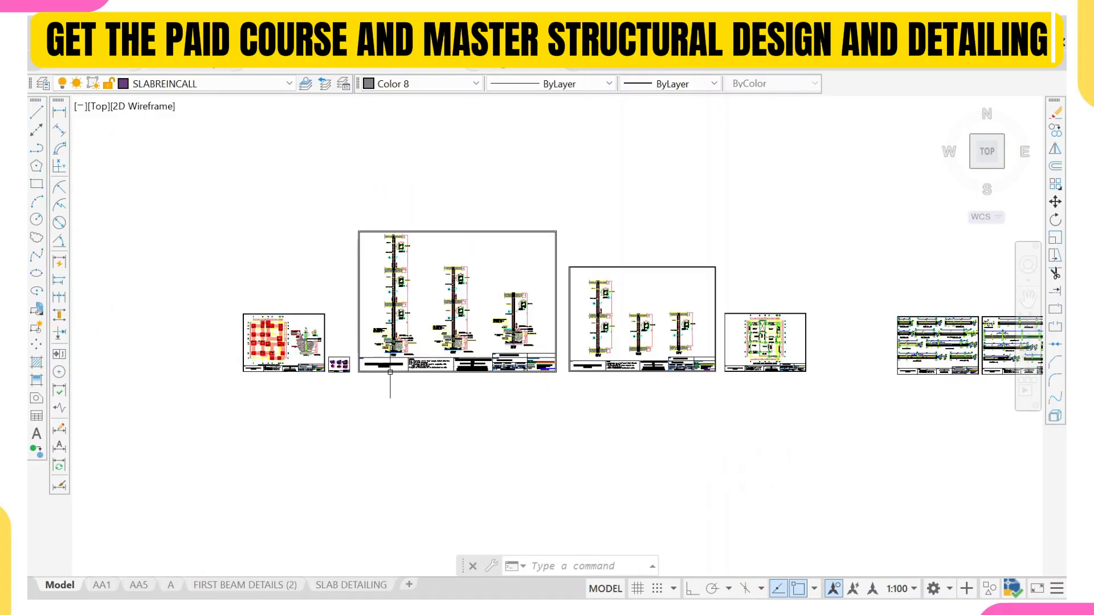
pyautogui.scroll(-3, 425, 328)
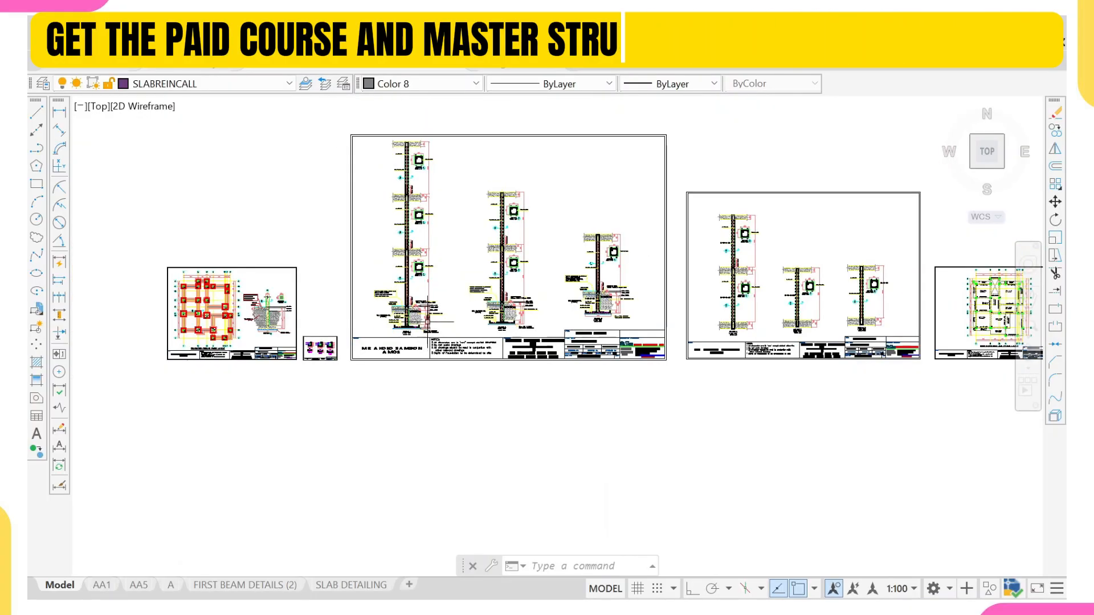